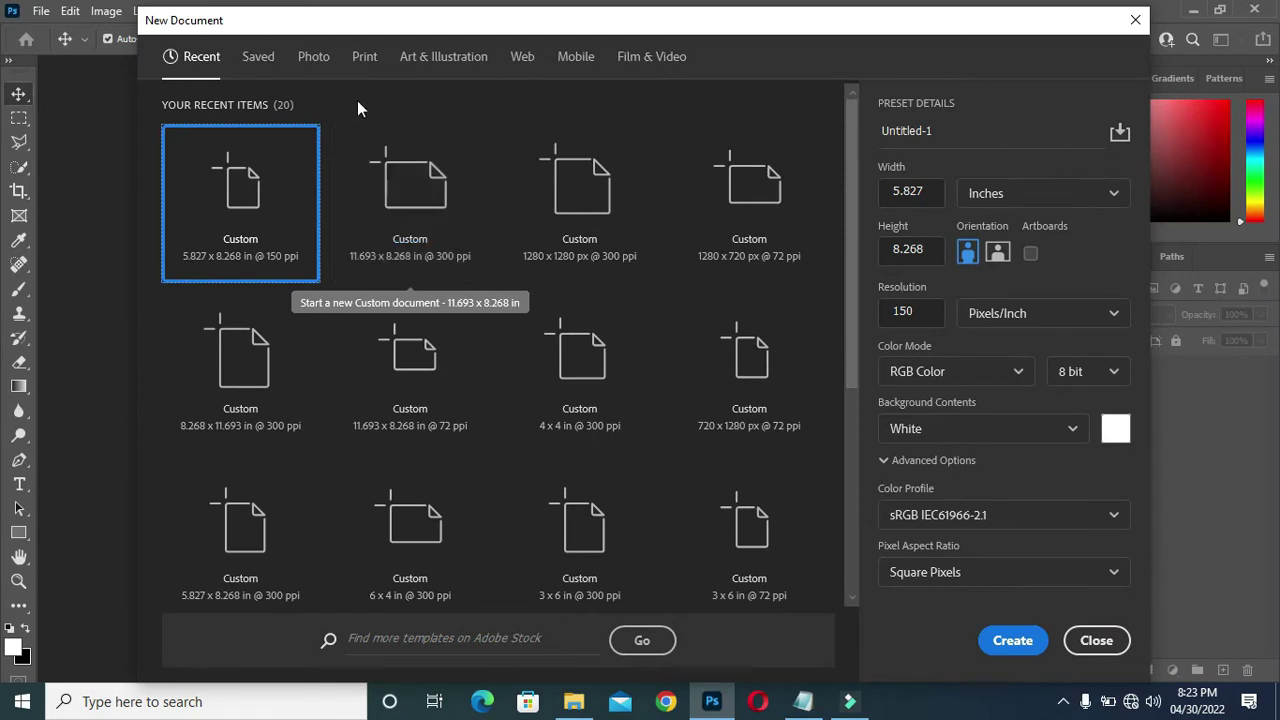
Create a new A5 document at 300 ppi in inches (5.827 × 8.268) and fit it on screen
click(363, 57)
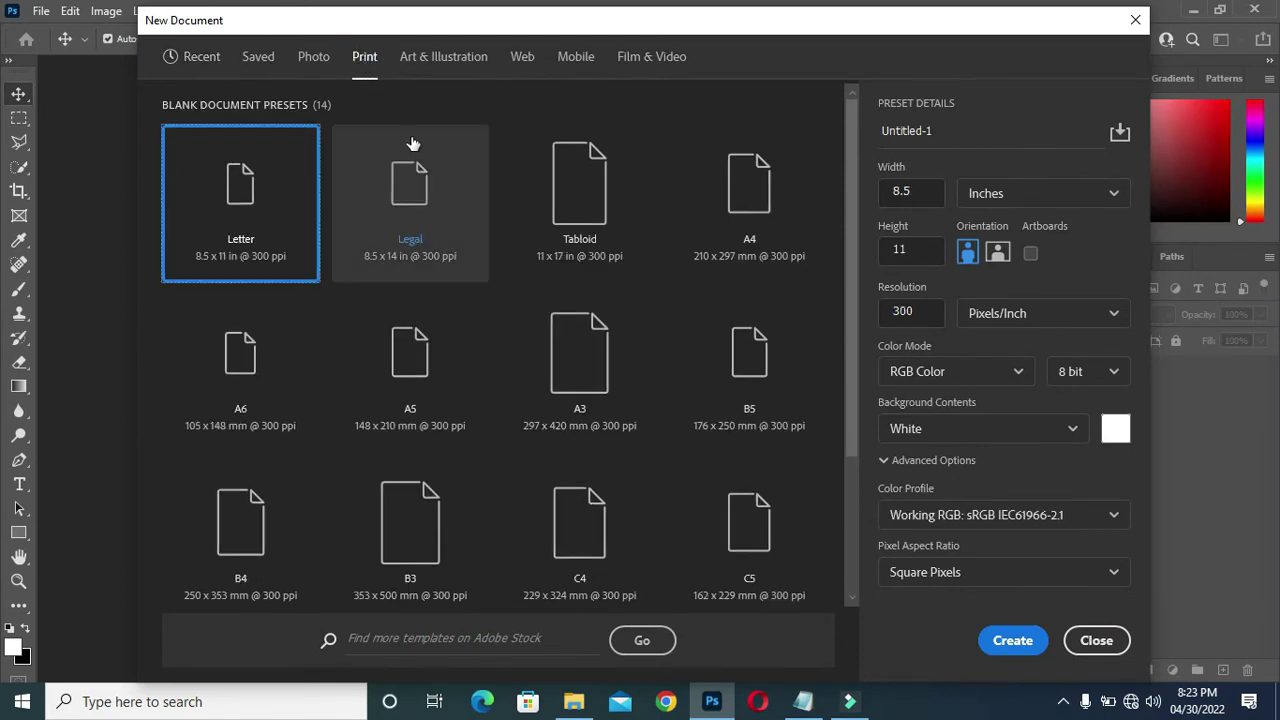
click(411, 390)
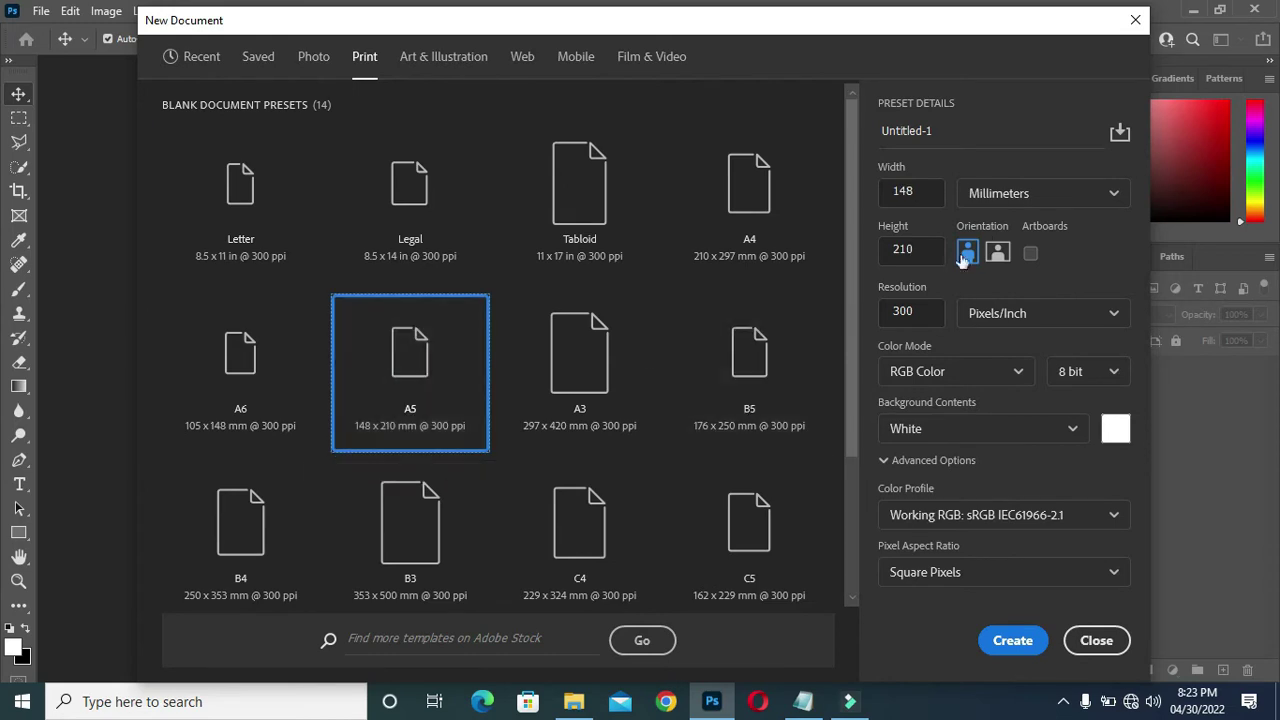
click(1043, 194)
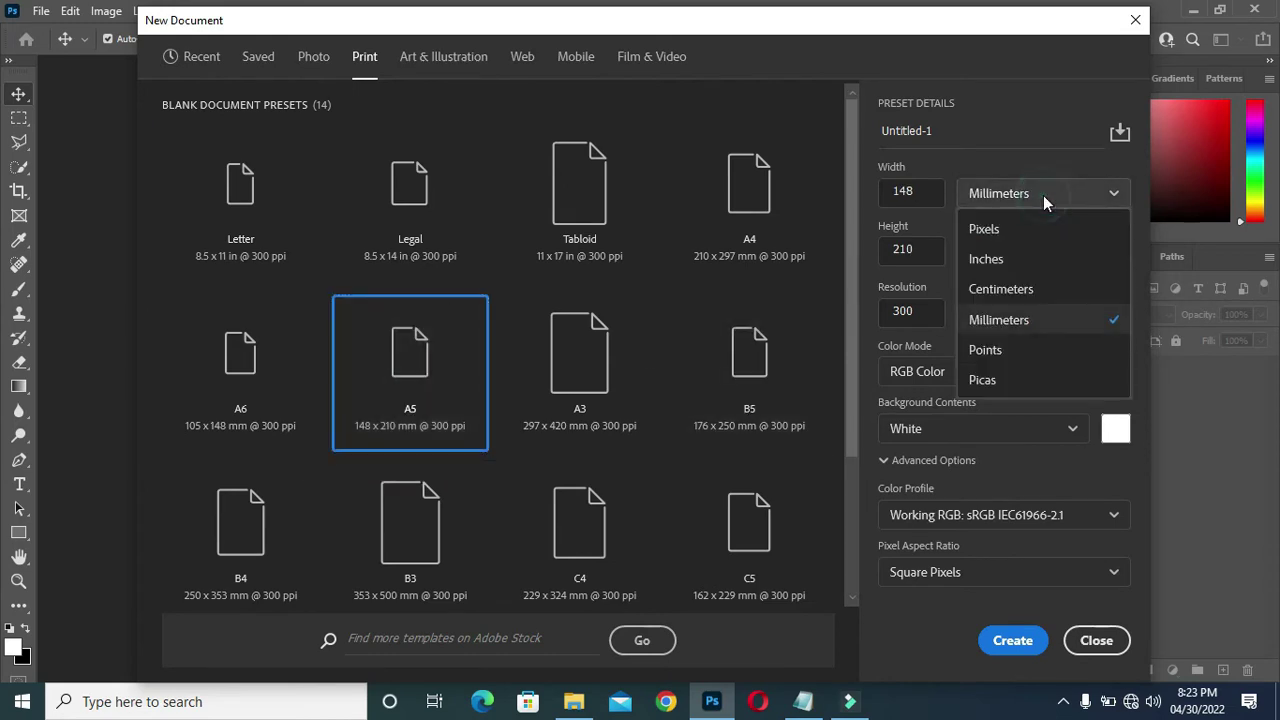
click(989, 262)
click(918, 310)
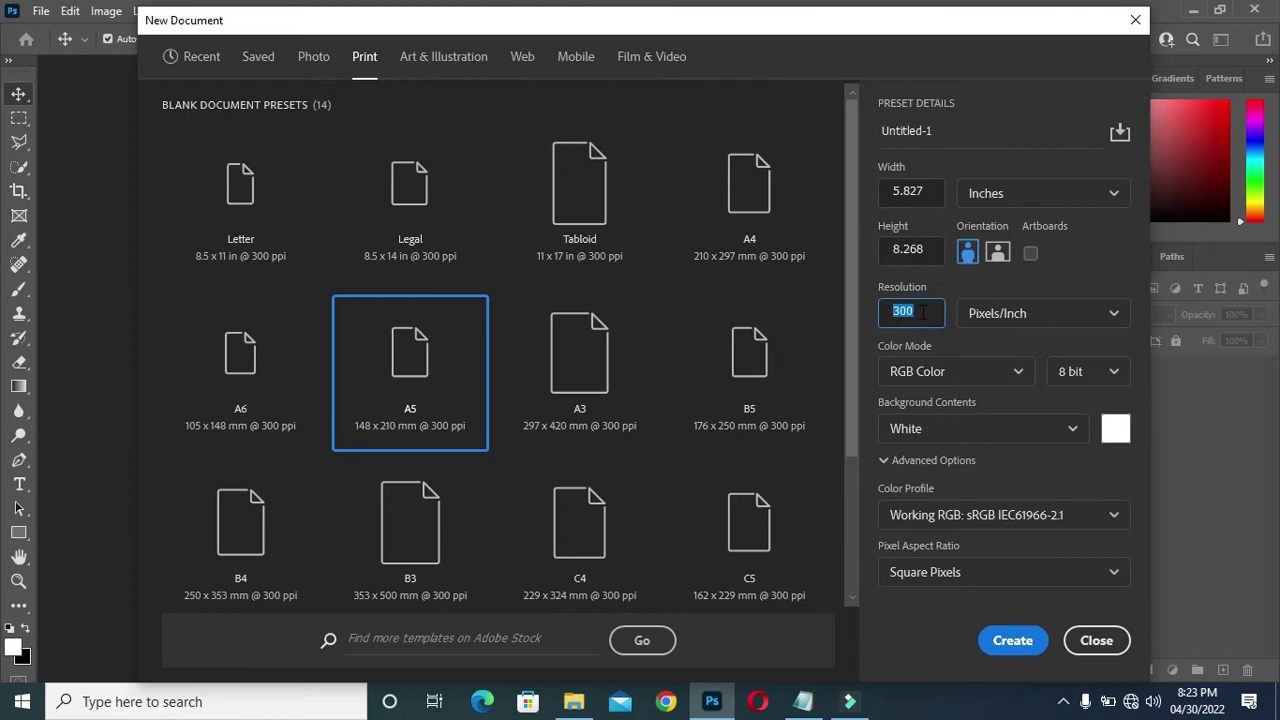
click(1010, 650)
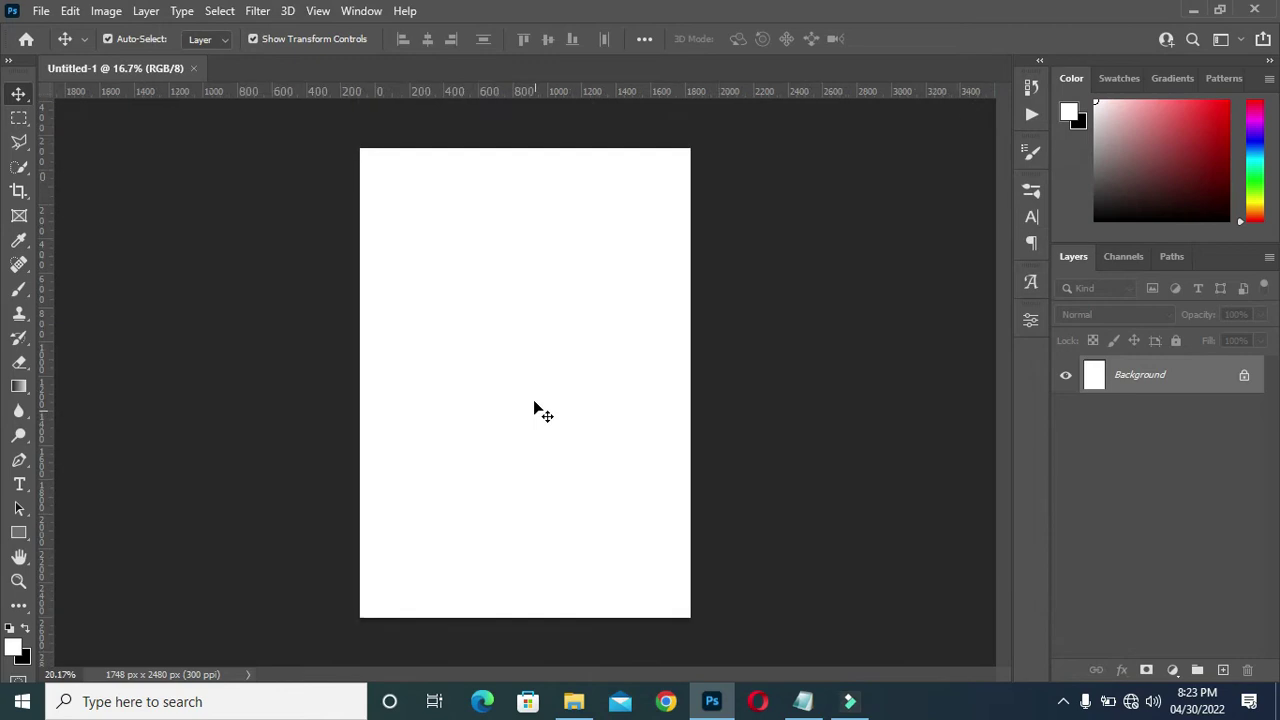
key(ctrl+0)
Select the colour code 56036e in the Notepad flyer notes, then minimize the notes
click(574, 701)
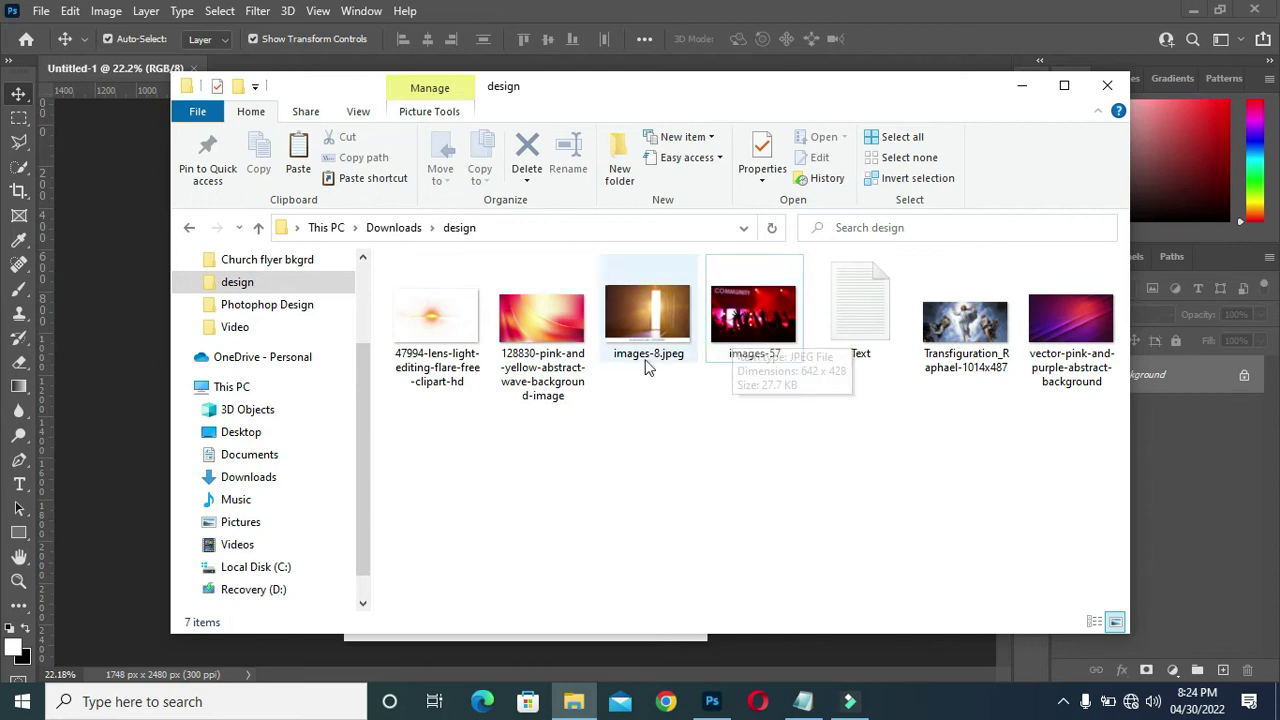
click(1021, 86)
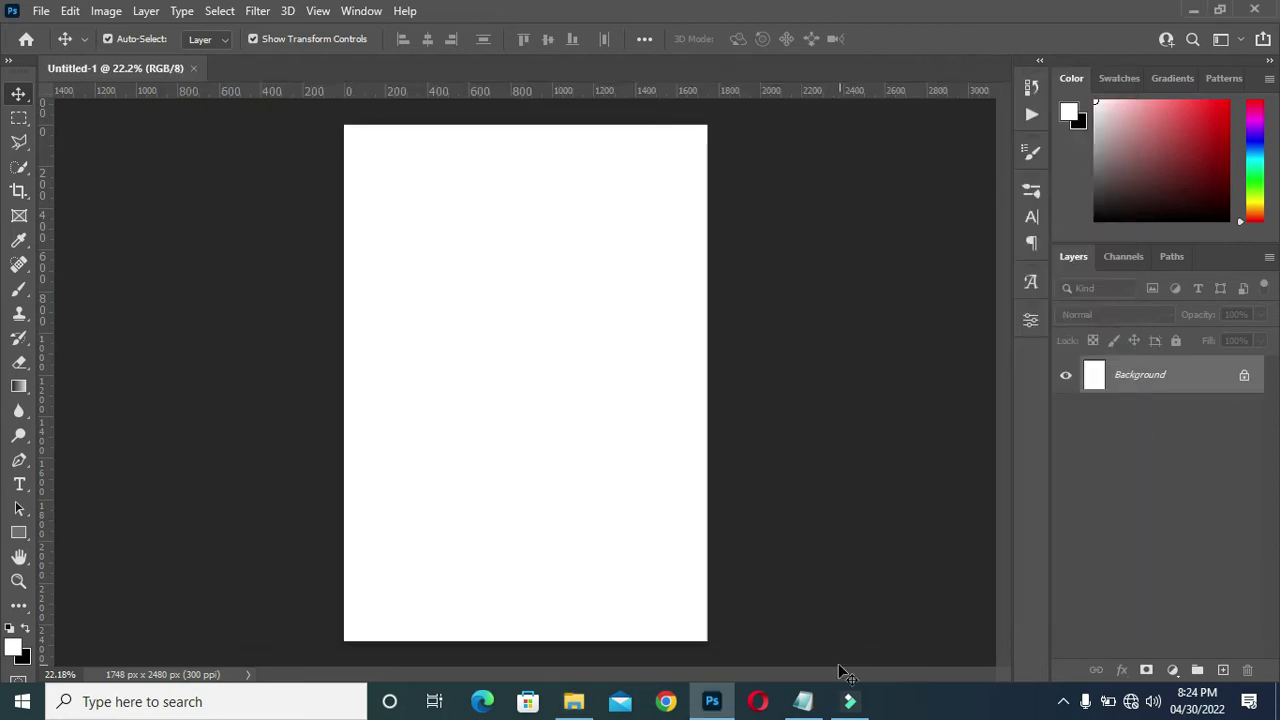
click(807, 701)
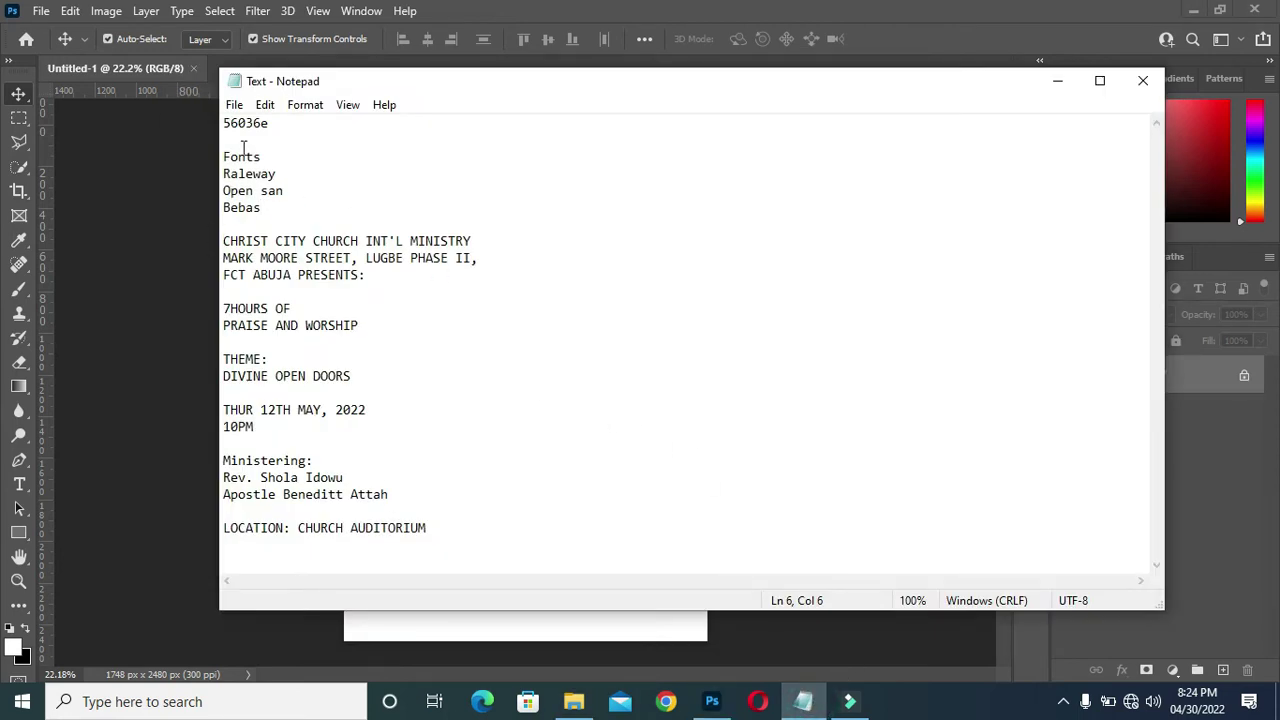
double_click(271, 123)
click(1057, 81)
Add a Solid Color fill layer in purple 56036e
click(1172, 670)
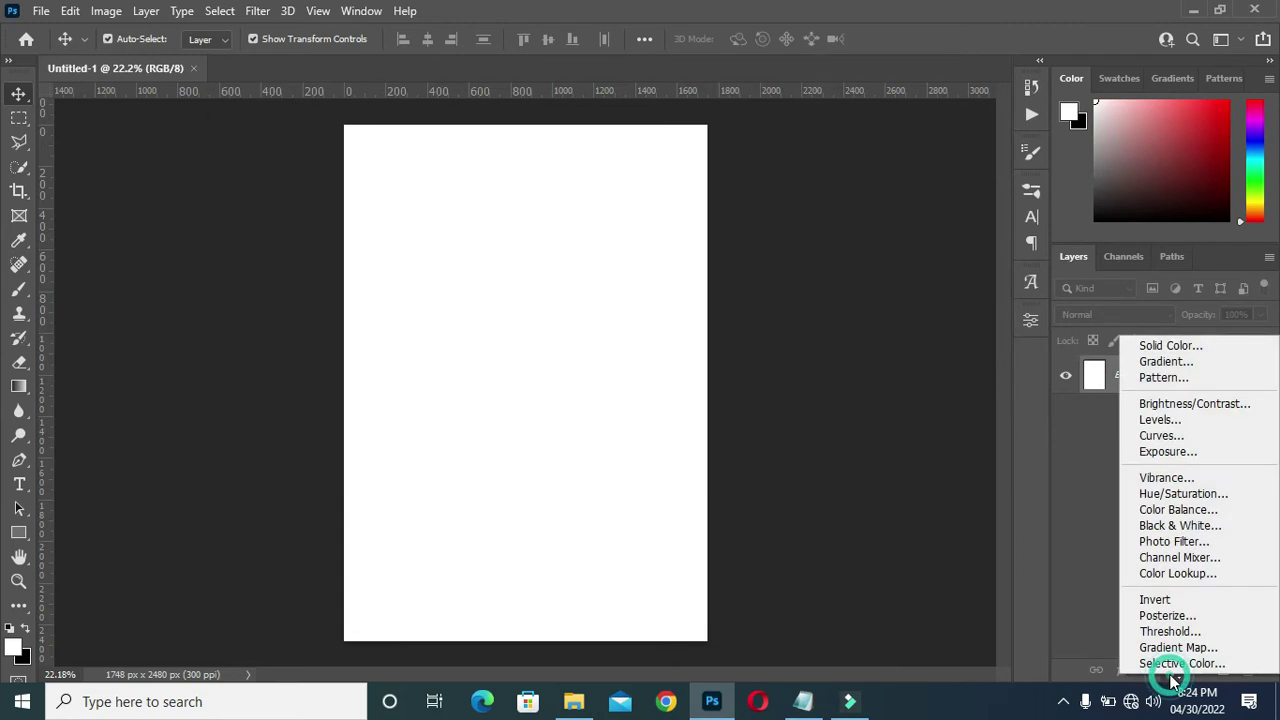
click(1158, 346)
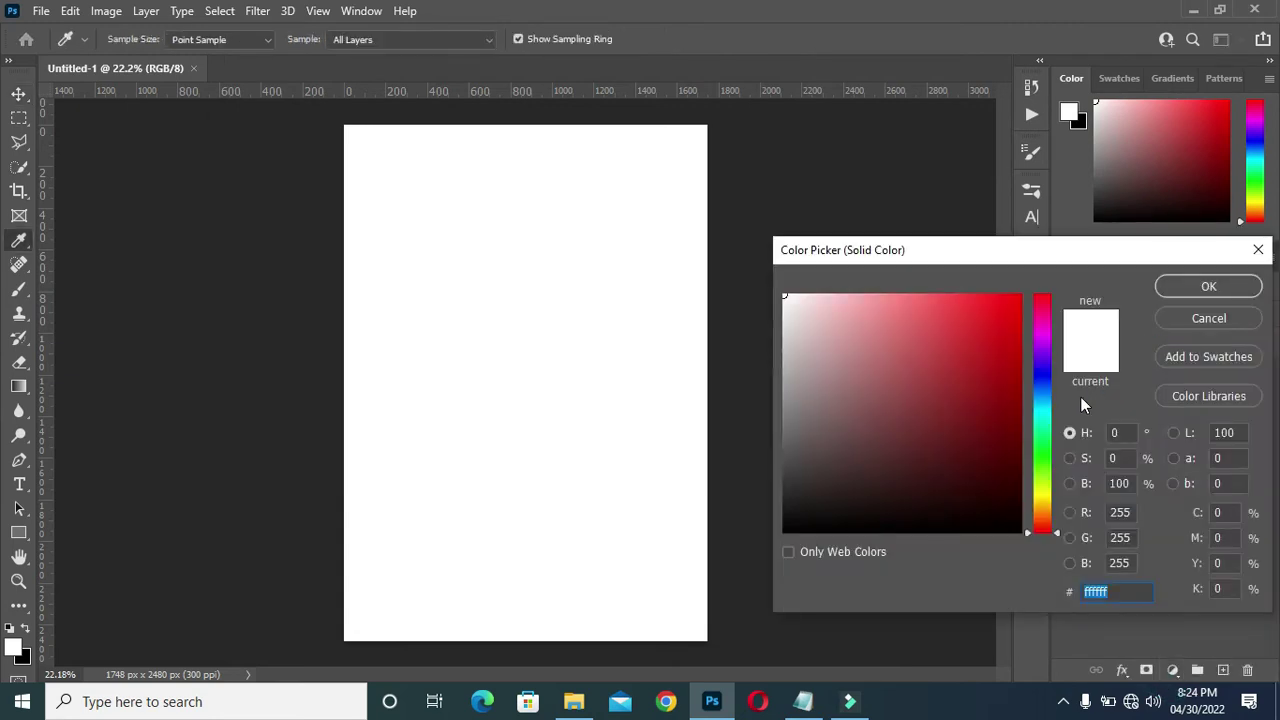
key(ctrl+v)
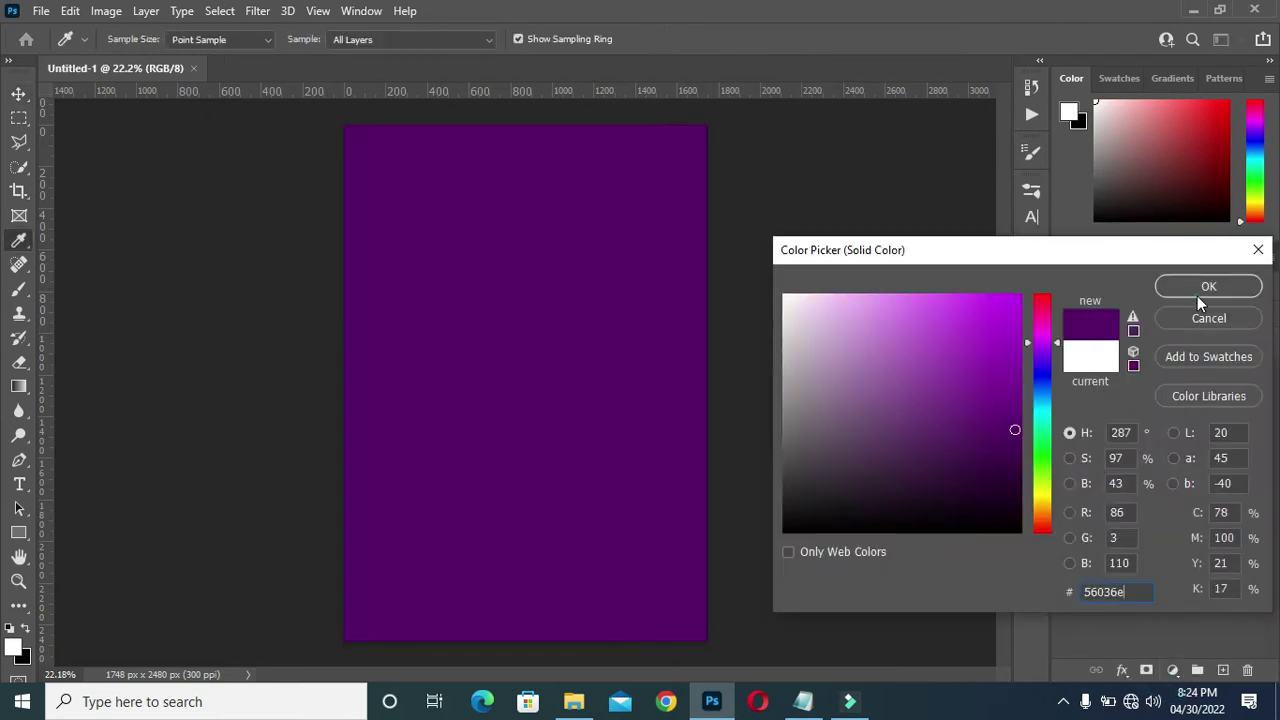
click(1205, 288)
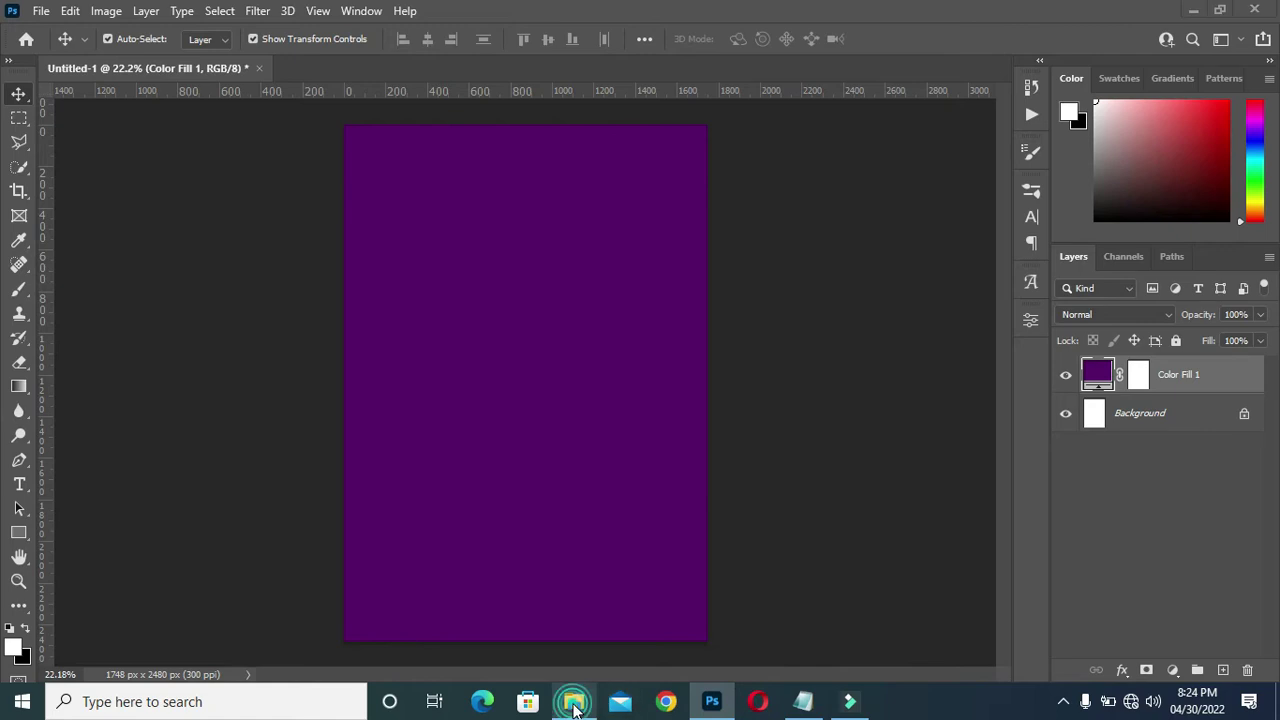
Place the pink-and-yellow wave image onto the page and scale it to 263.16%
click(573, 701)
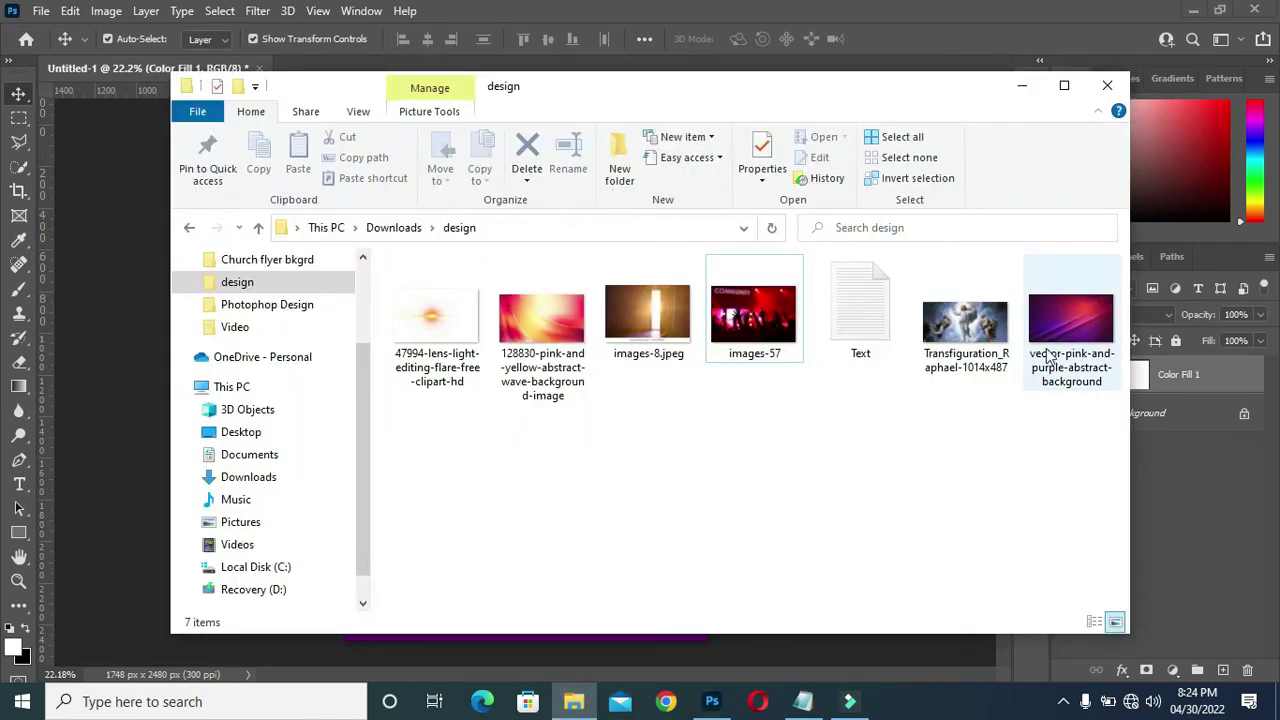
click(533, 335)
drag(533, 335, 129, 500)
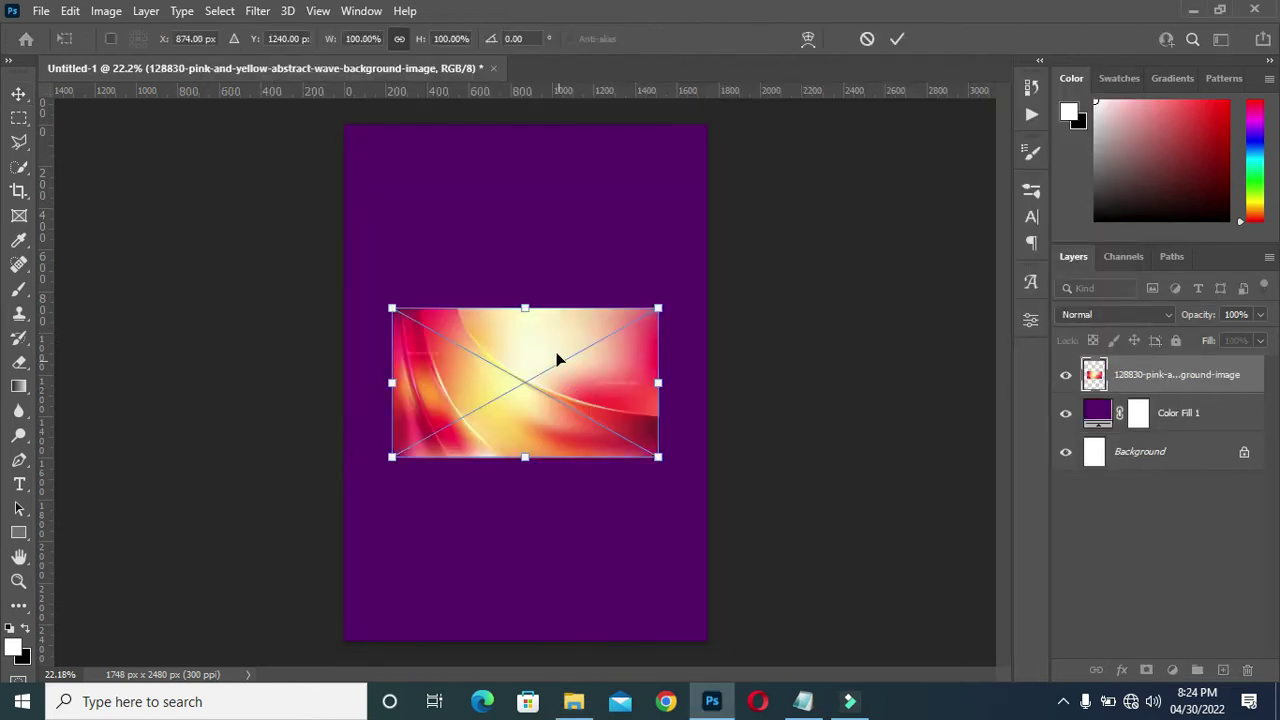
drag(525, 305, 538, 90)
mouse_move(523, 455)
mouse_down()
mouse_move(523, 470)
mouse_move(540, 458)
mouse_up()
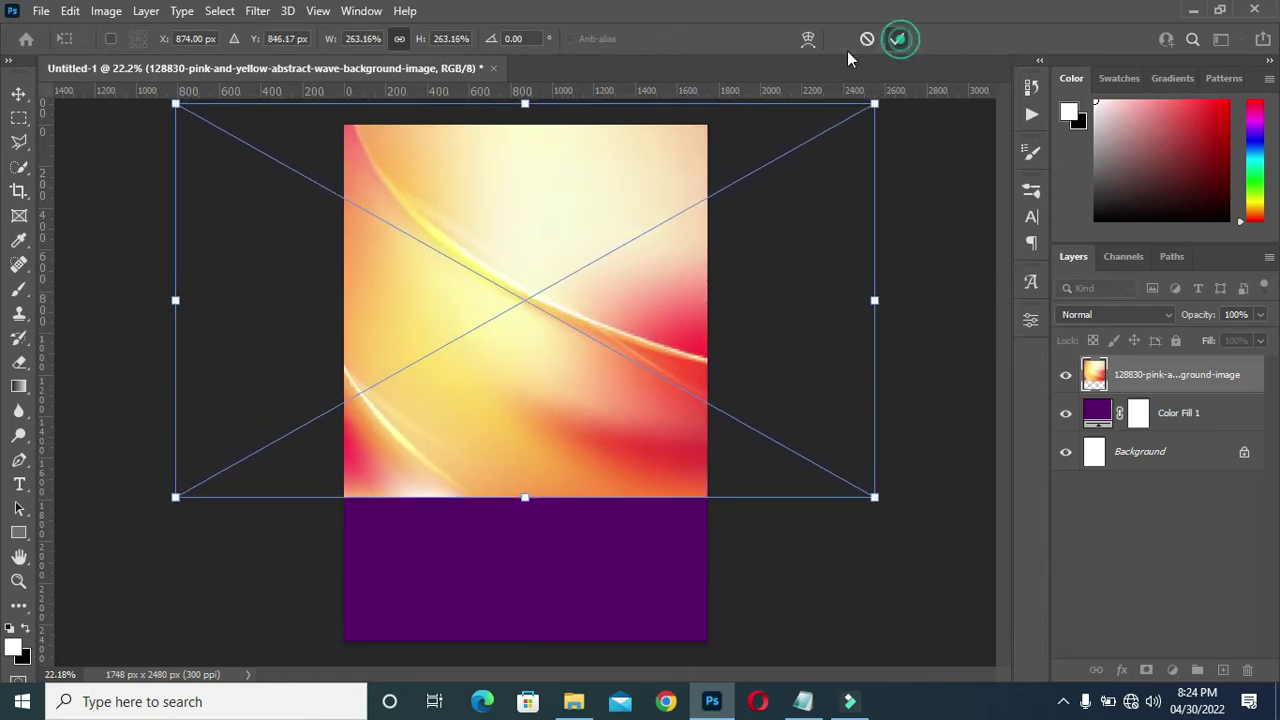
Apply a Gaussian Blur to the wave image
click(250, 11)
mouse_move(354, 251)
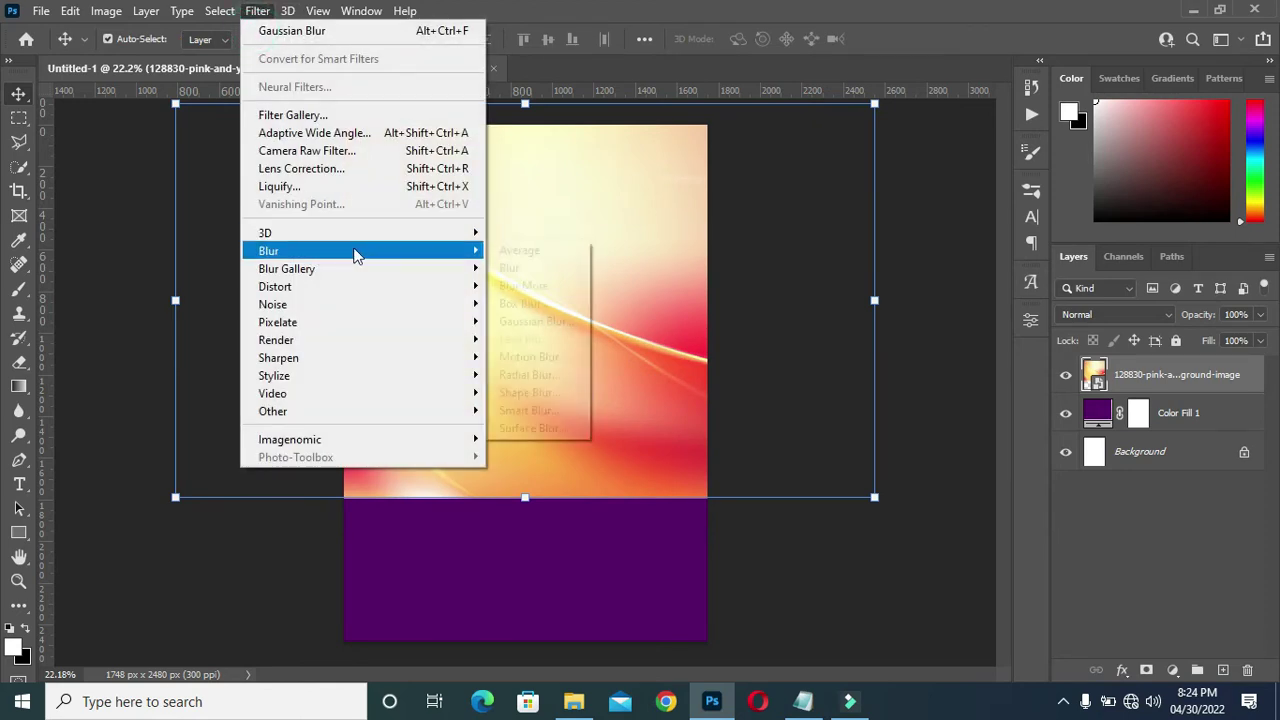
click(528, 321)
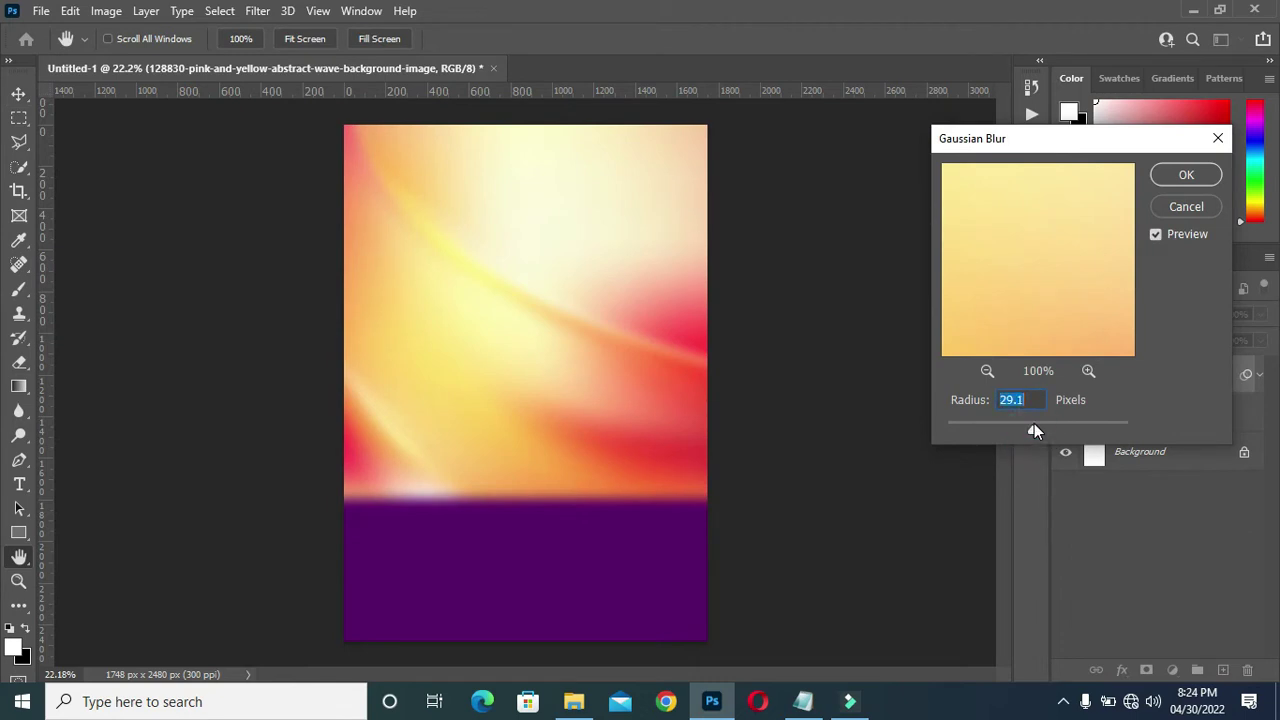
click(1188, 175)
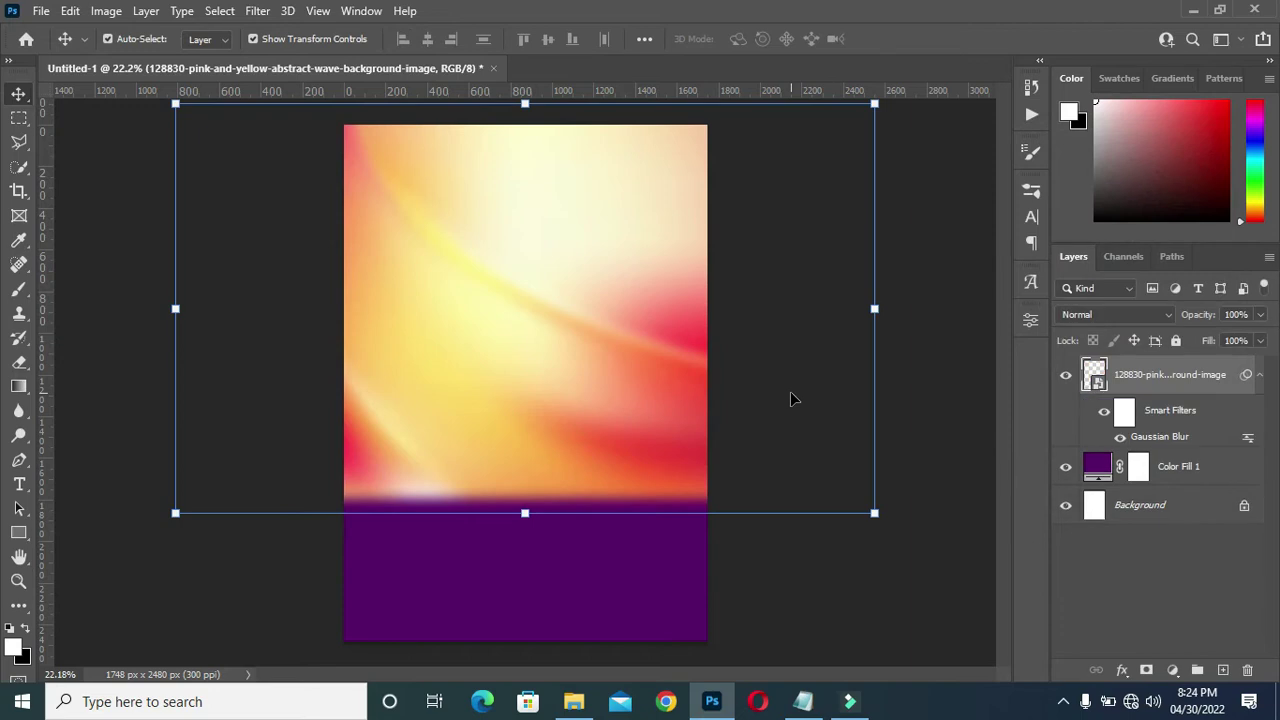
Mask the wave image with a gradient fading its bottom into the purple, then drag in the pink-and-purple image
click(1147, 670)
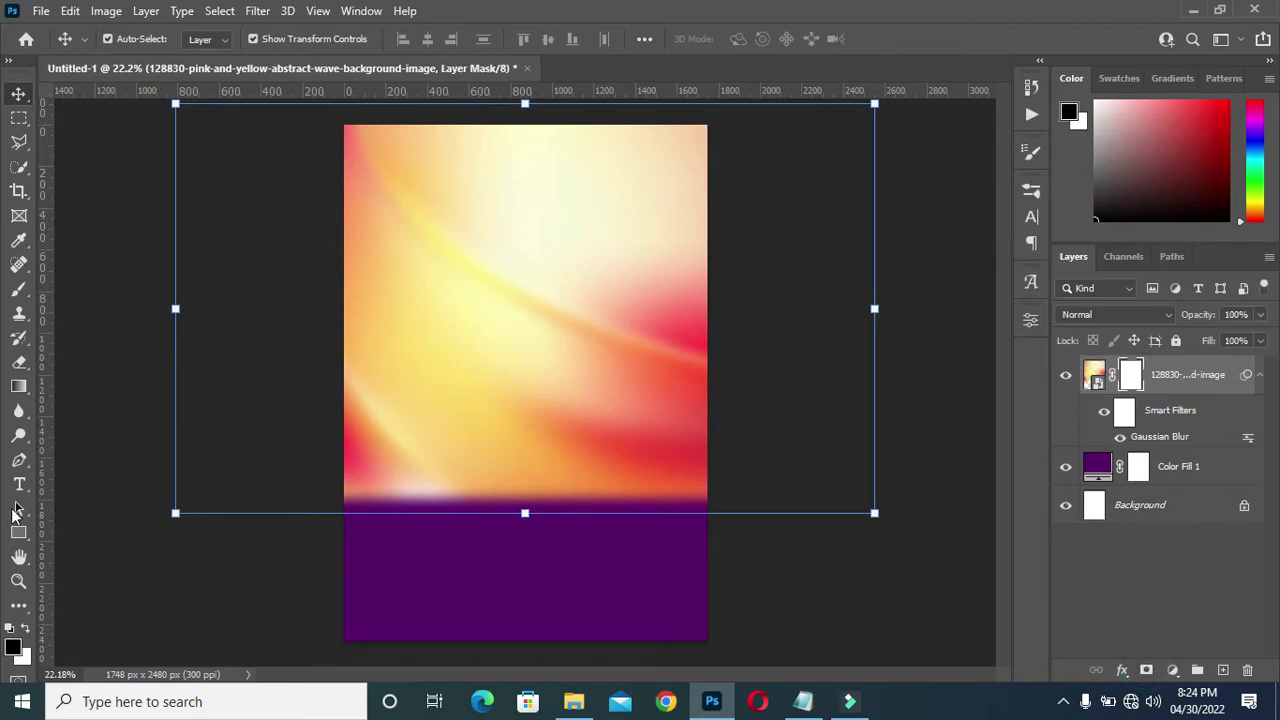
click(18, 390)
drag(508, 445, 527, 537)
drag(526, 390, 506, 524)
drag(518, 380, 506, 509)
click(19, 92)
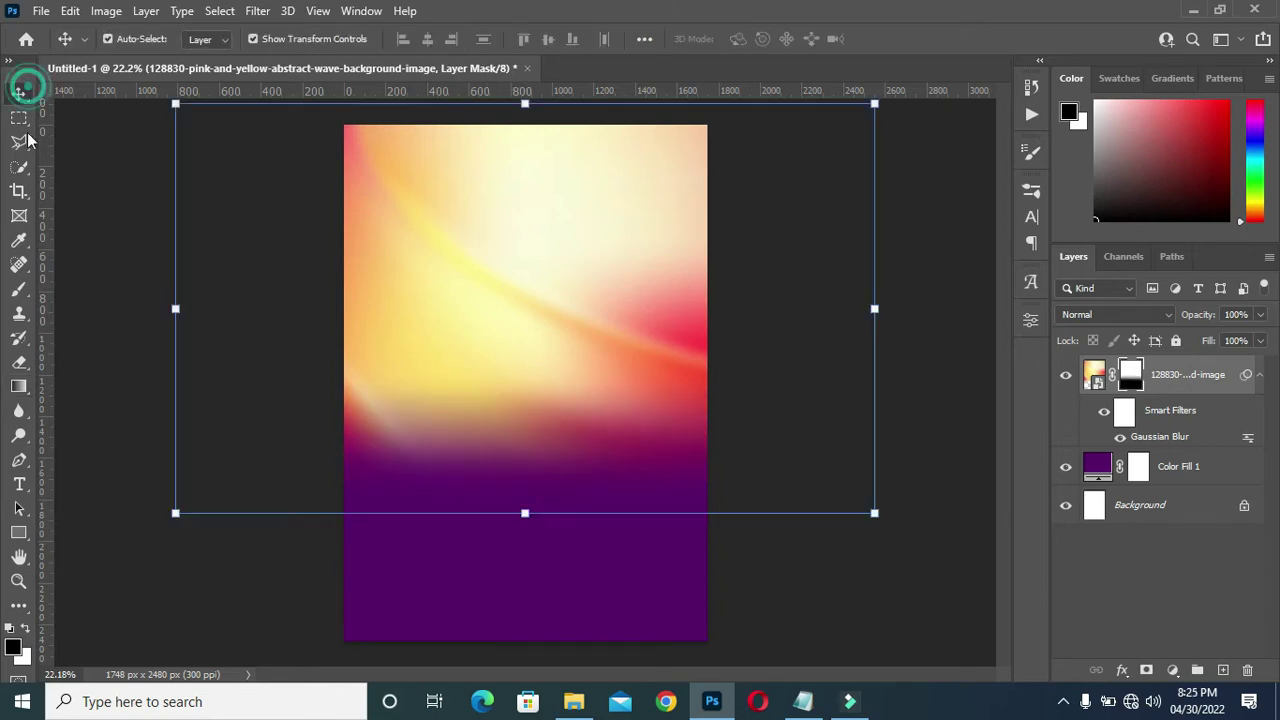
click(573, 701)
drag(1076, 315, 515, 581)
Scale the pink-and-purple image over the page, shift it slightly lower and commit the placement
drag(525, 376, 525, 309)
mouse_move(528, 400)
mouse_down()
mouse_move(529, 443)
mouse_move(531, 421)
mouse_up()
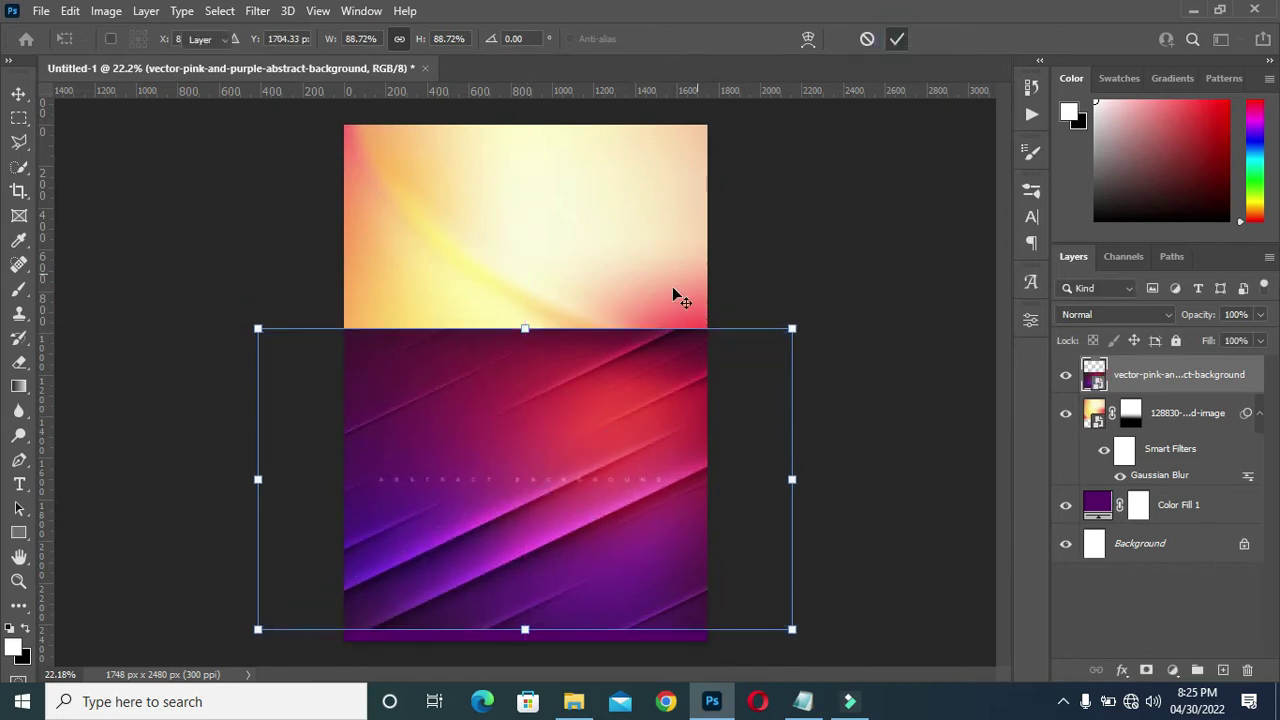
key(Return)
click(257, 10)
Blur the pink-and-purple image with a Gaussian Blur of about 30.4 px
mouse_move(400, 249)
click(538, 322)
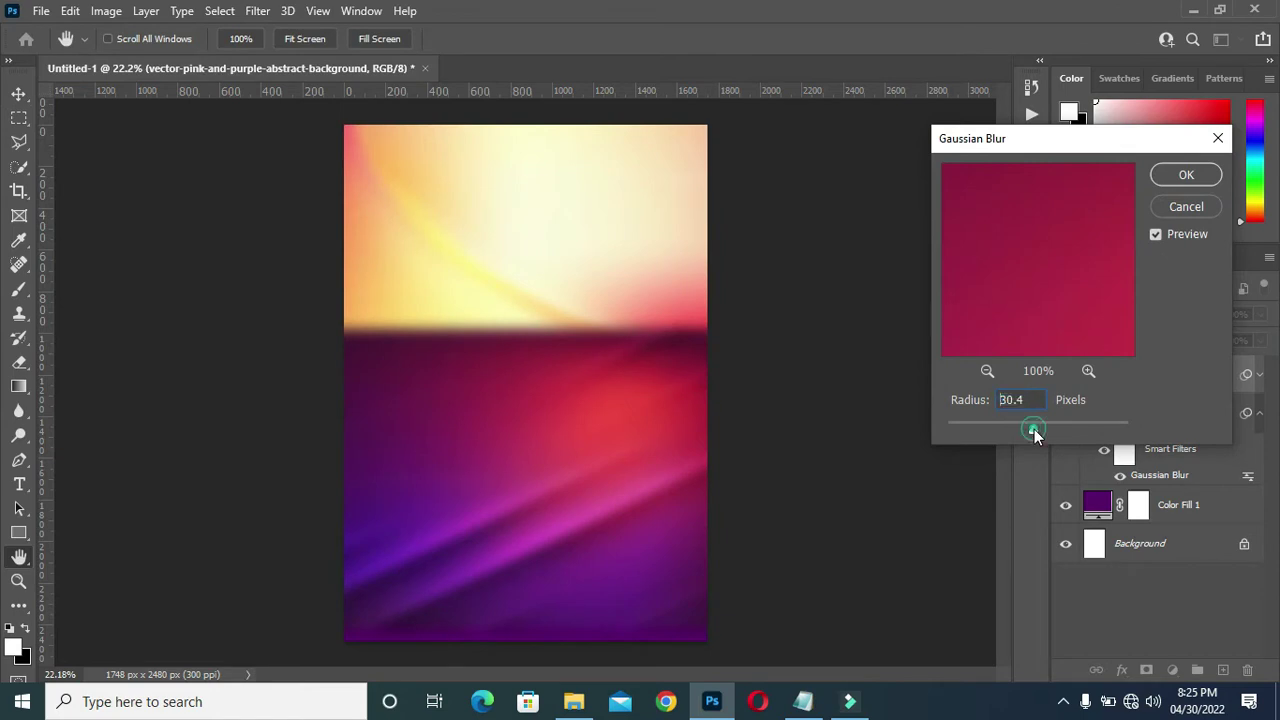
drag(1025, 432, 1030, 432)
click(1034, 429)
click(1186, 176)
key(v)
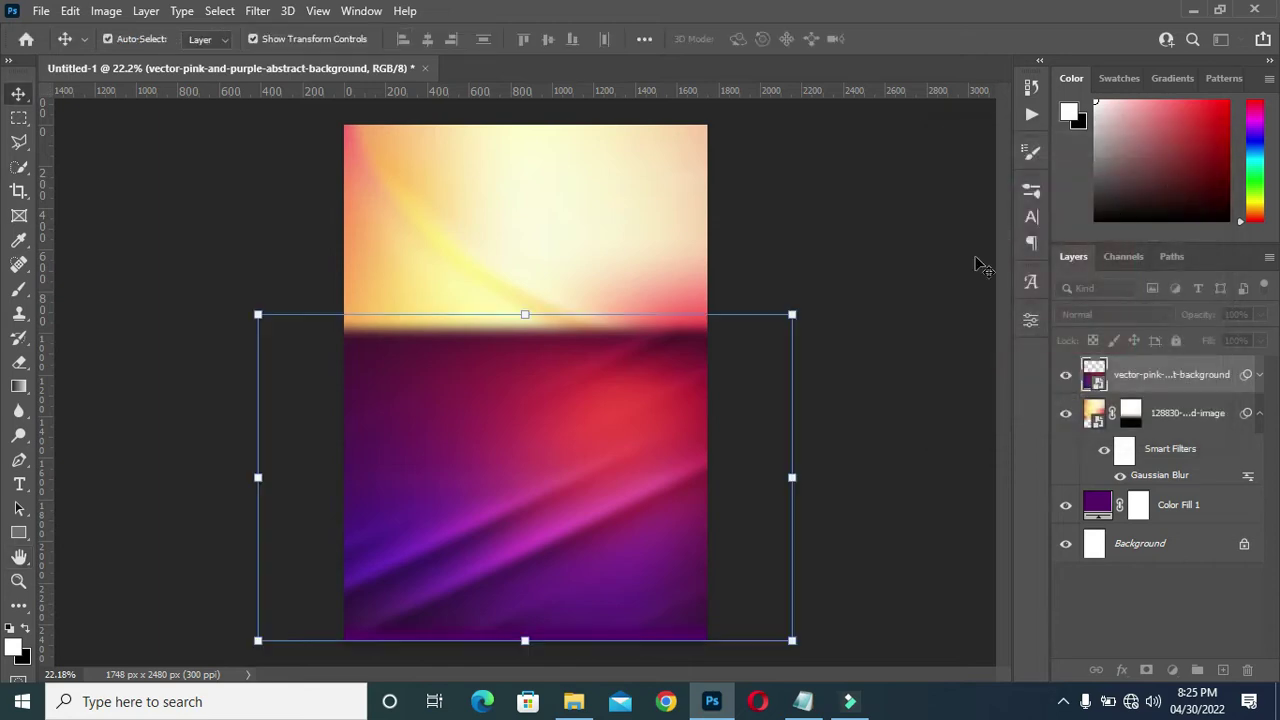
Move the pink-and-purple layer beneath the wave image layer
click(1258, 376)
click(1258, 414)
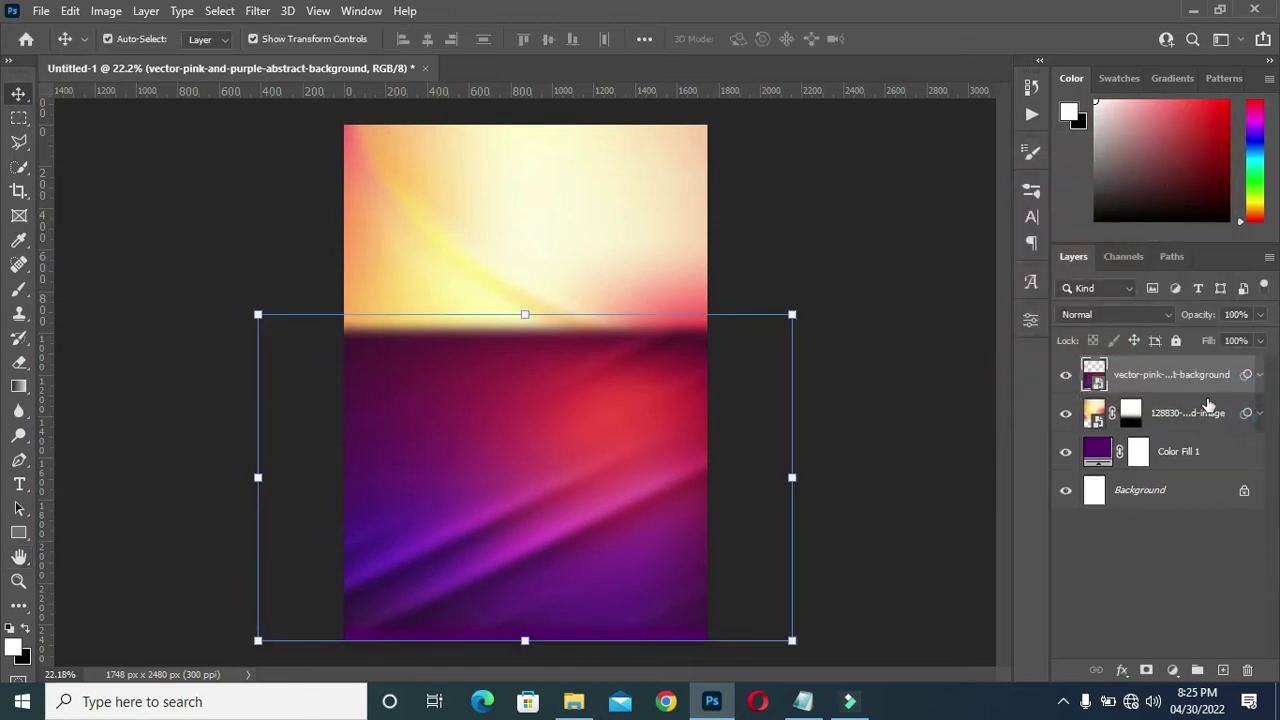
drag(1182, 386, 1188, 438)
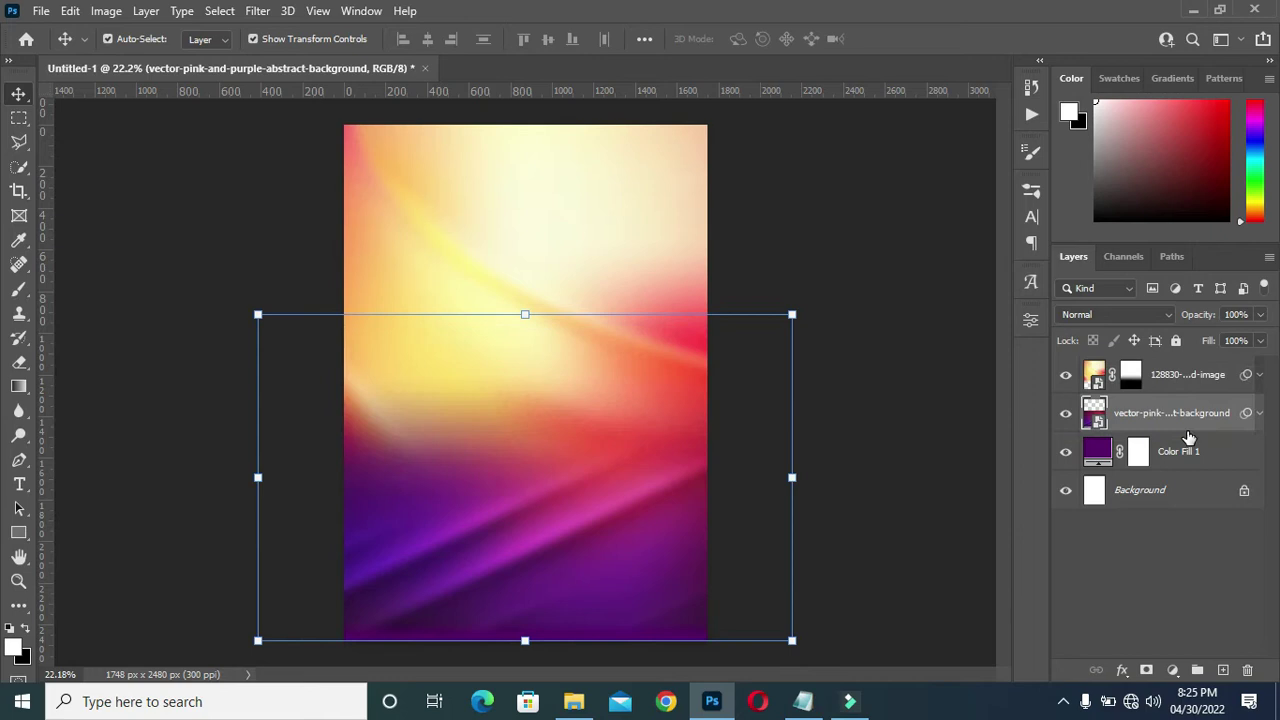
click(918, 460)
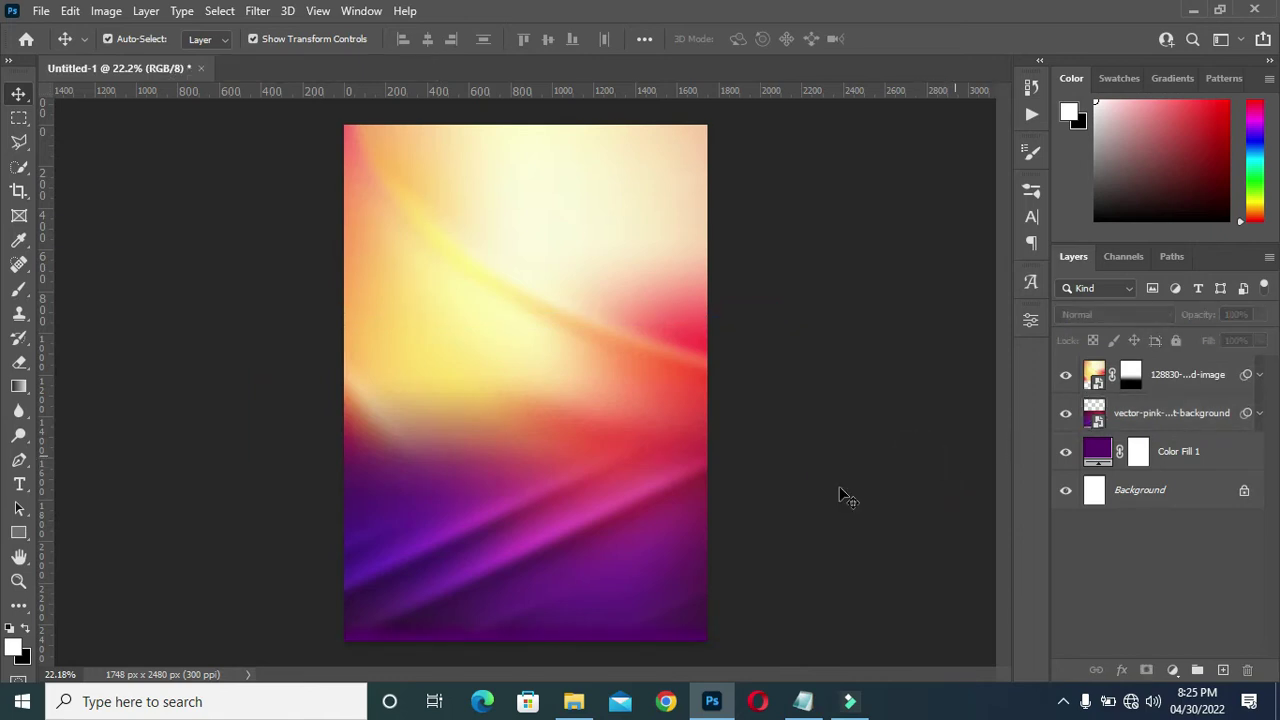
click(18, 532)
Draw a white rectangle spanning the page bottom, then reselect the pink-and-purple background layer
drag(313, 612, 726, 651)
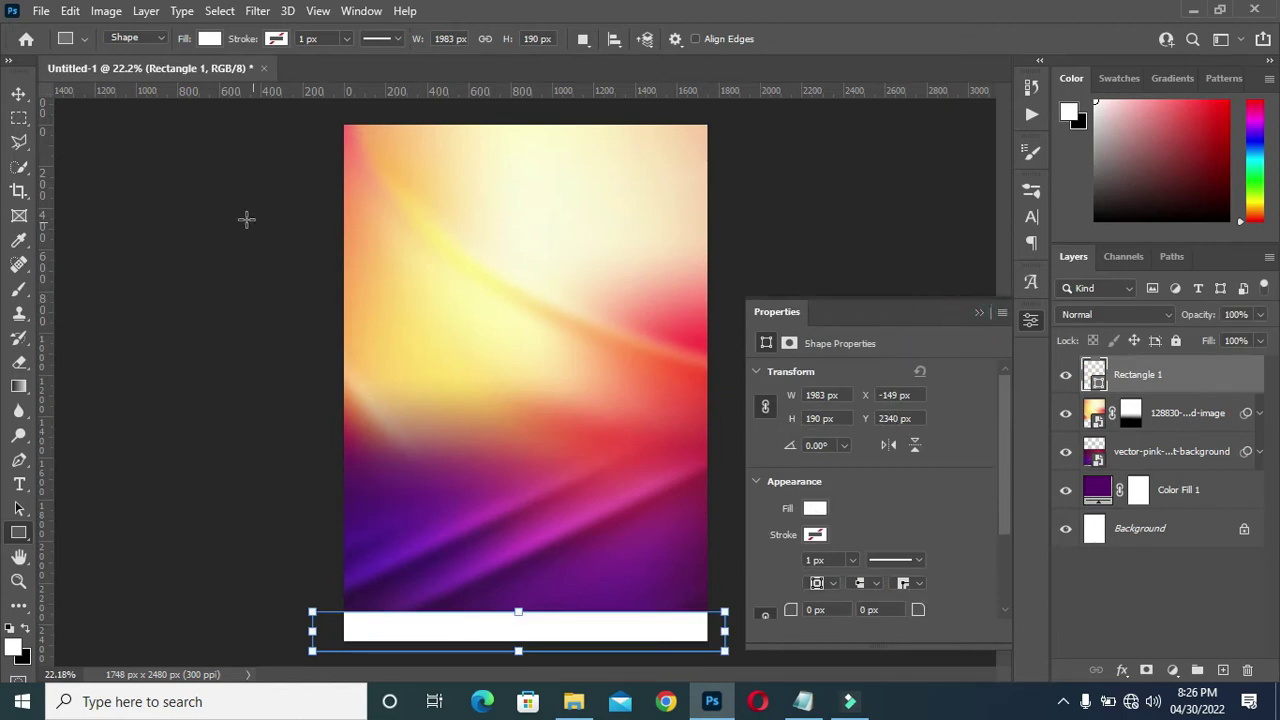
click(18, 93)
click(975, 313)
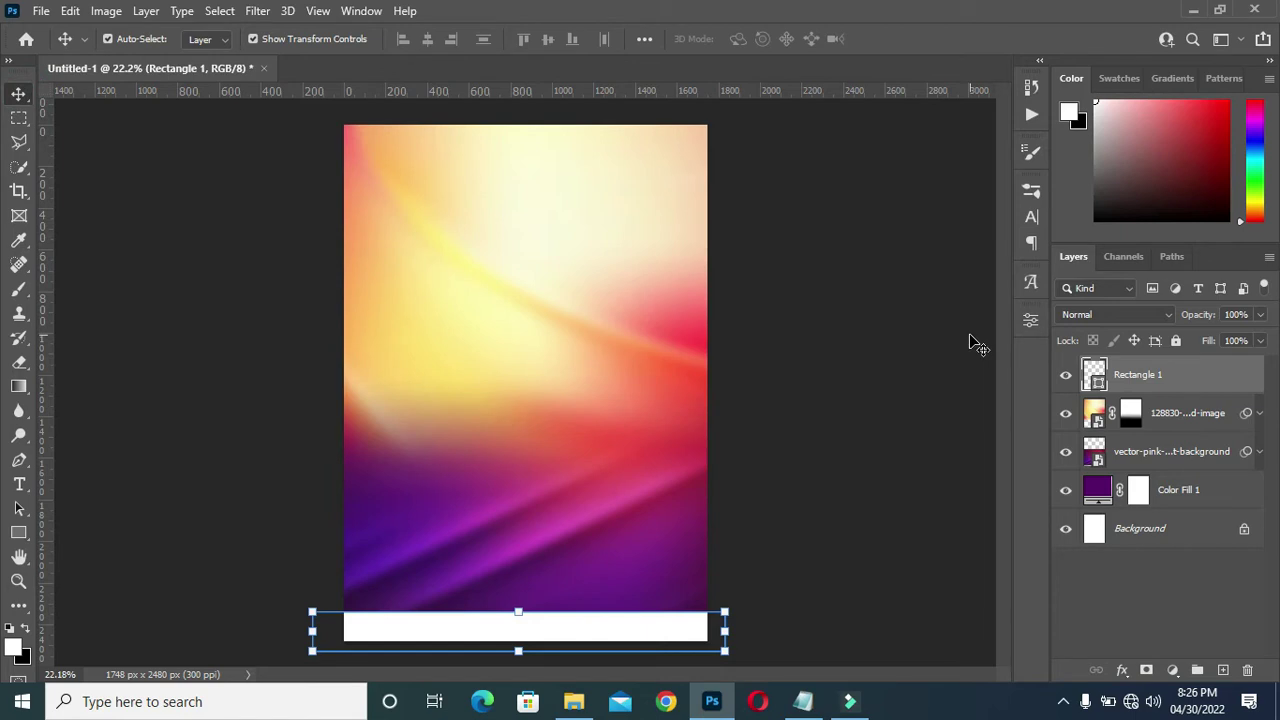
click(1172, 453)
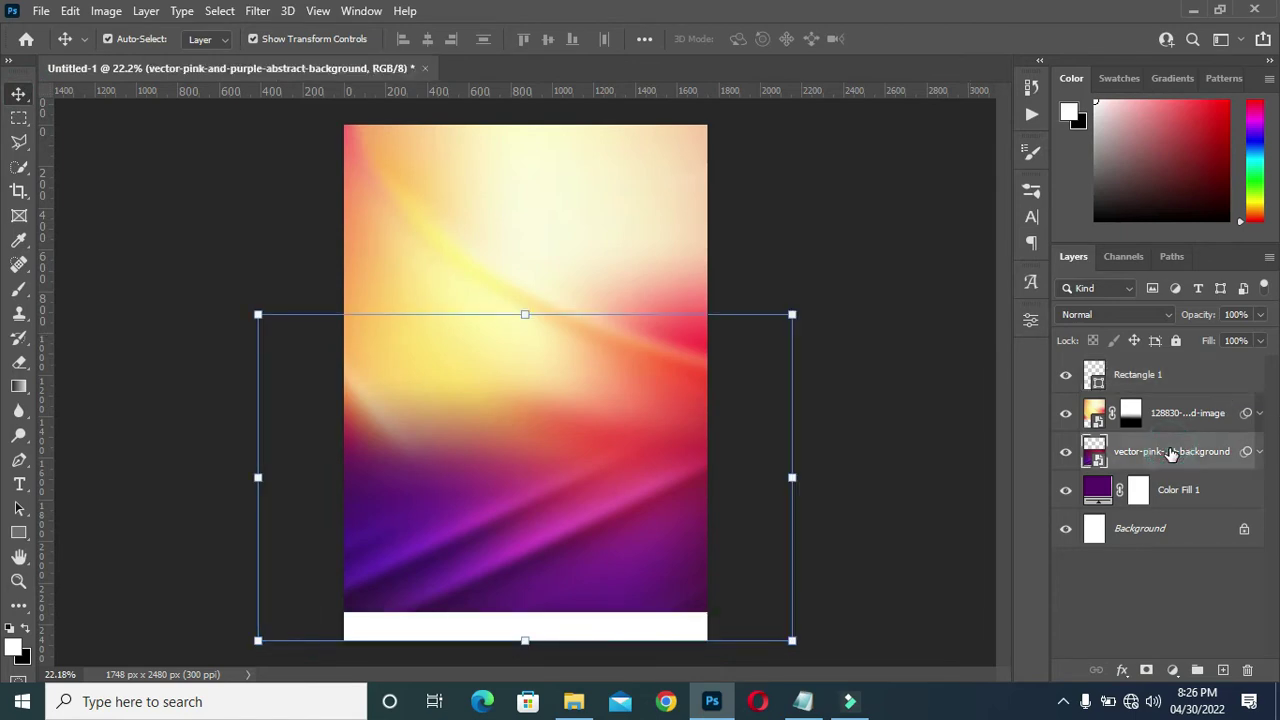
Add a Curves adjustment layer with a darkening curve
click(1173, 670)
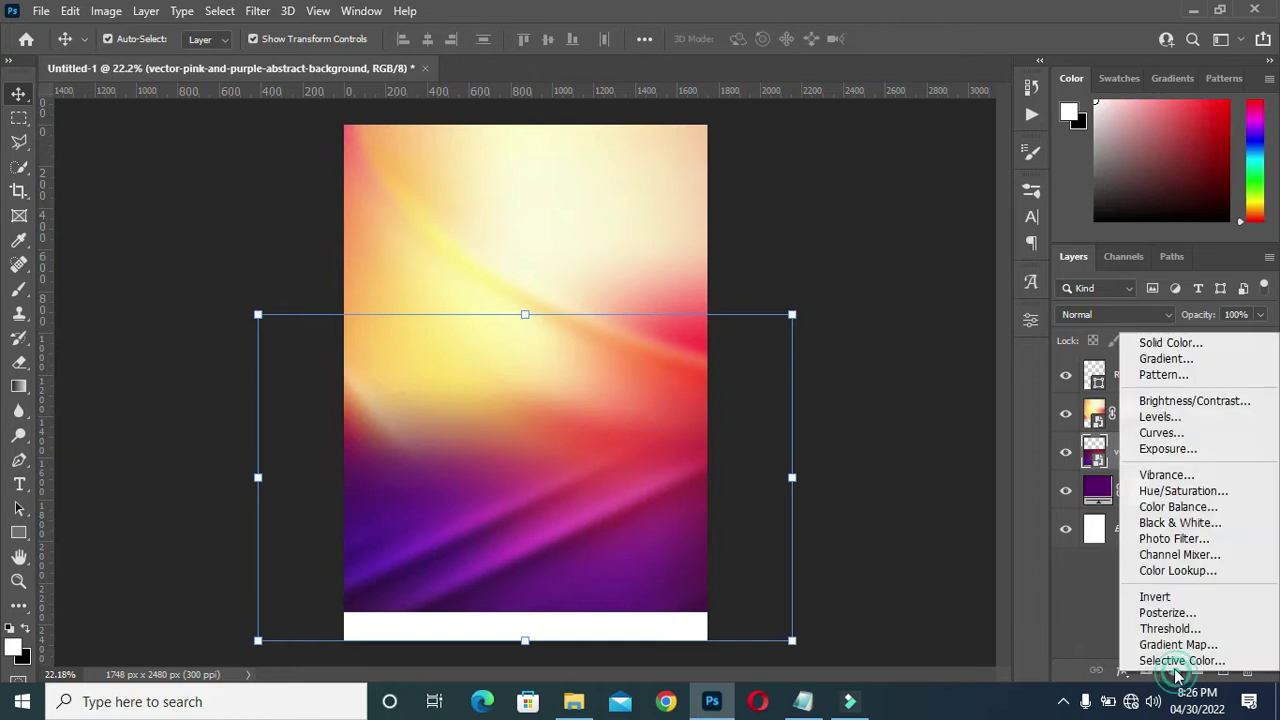
click(1160, 432)
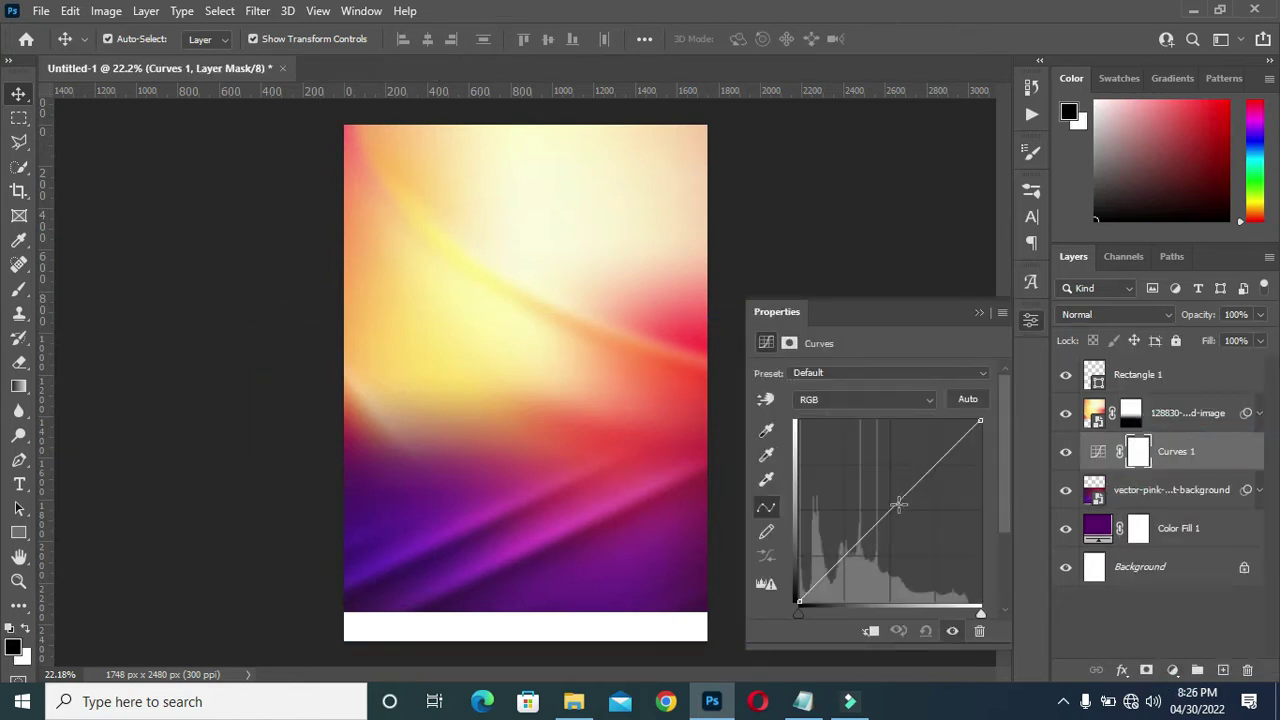
mouse_move(896, 505)
mouse_down()
mouse_move(908, 531)
mouse_move(916, 517)
mouse_move(905, 522)
mouse_up()
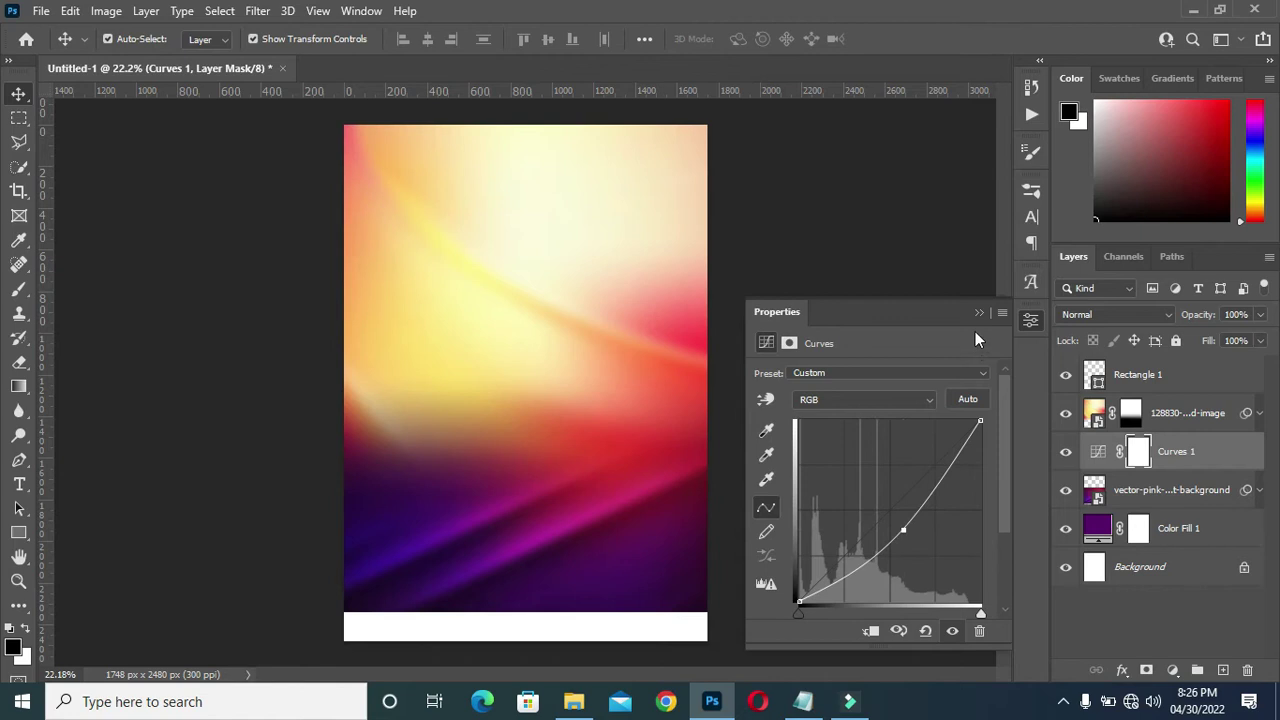
click(979, 312)
Apply a 33.2-pixel Gaussian Blur to the pink-and-purple background layer
click(577, 586)
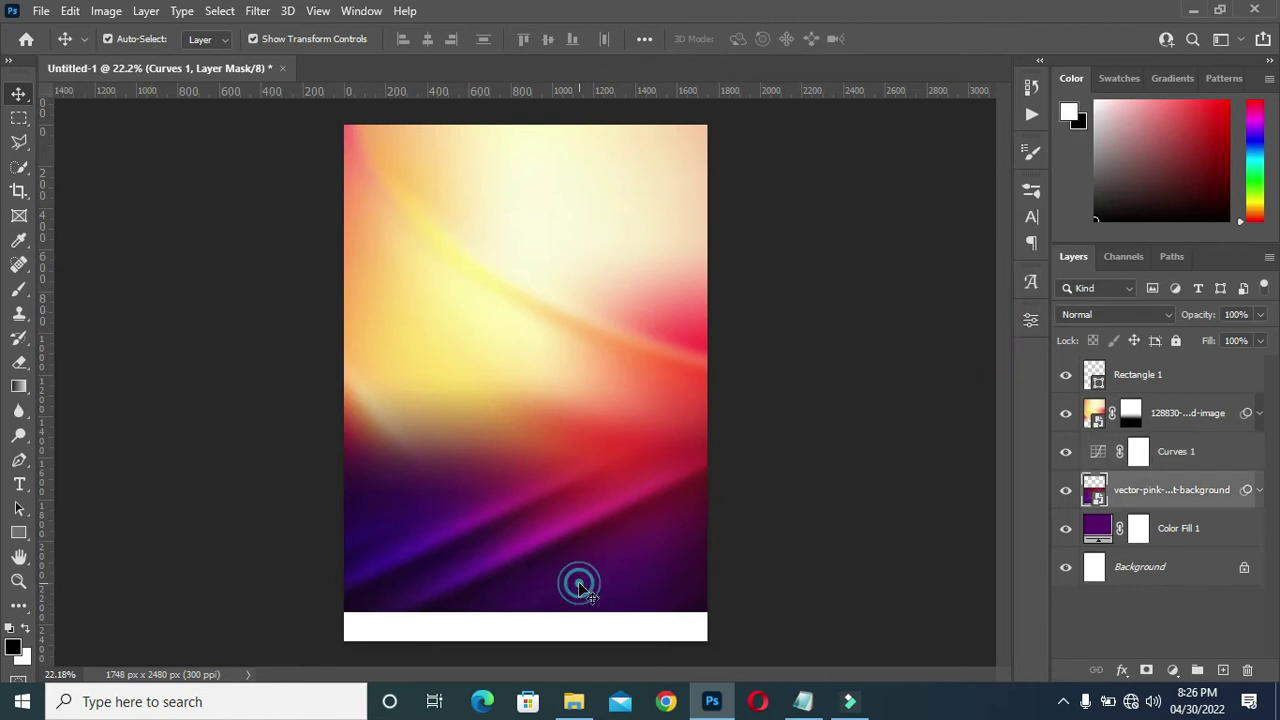
click(257, 11)
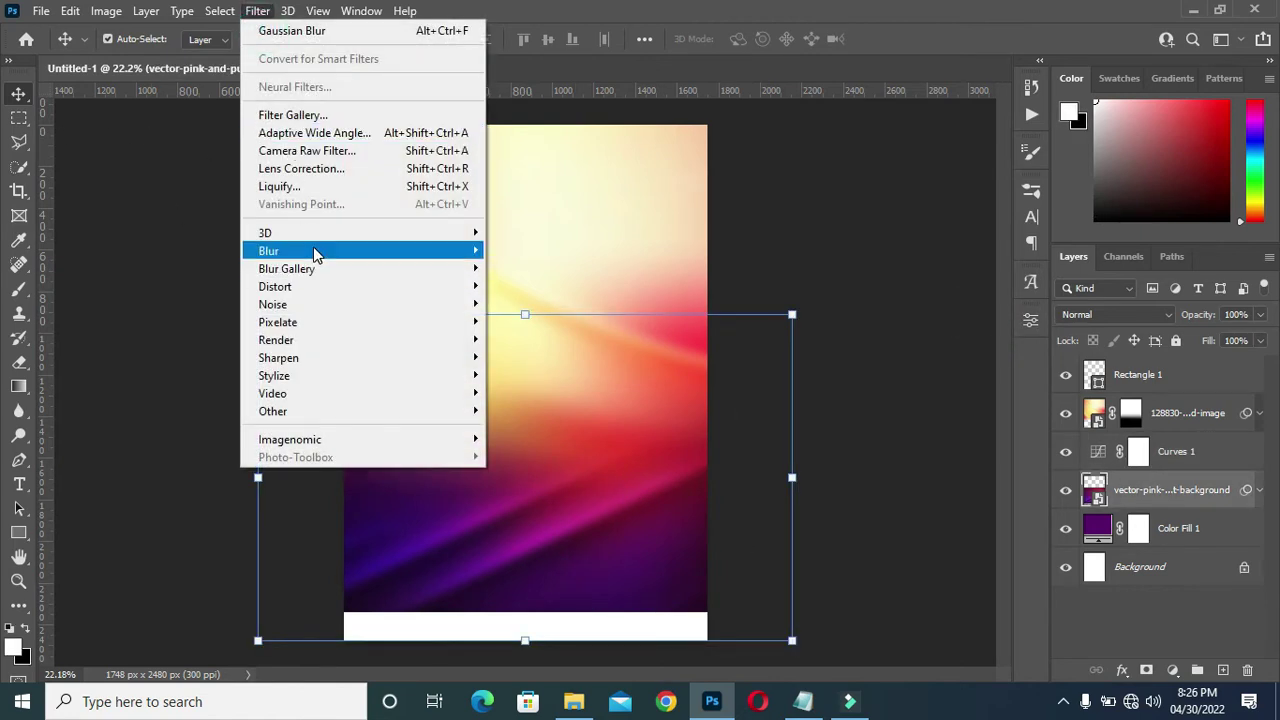
mouse_move(314, 251)
click(553, 323)
drag(1030, 430, 1034, 432)
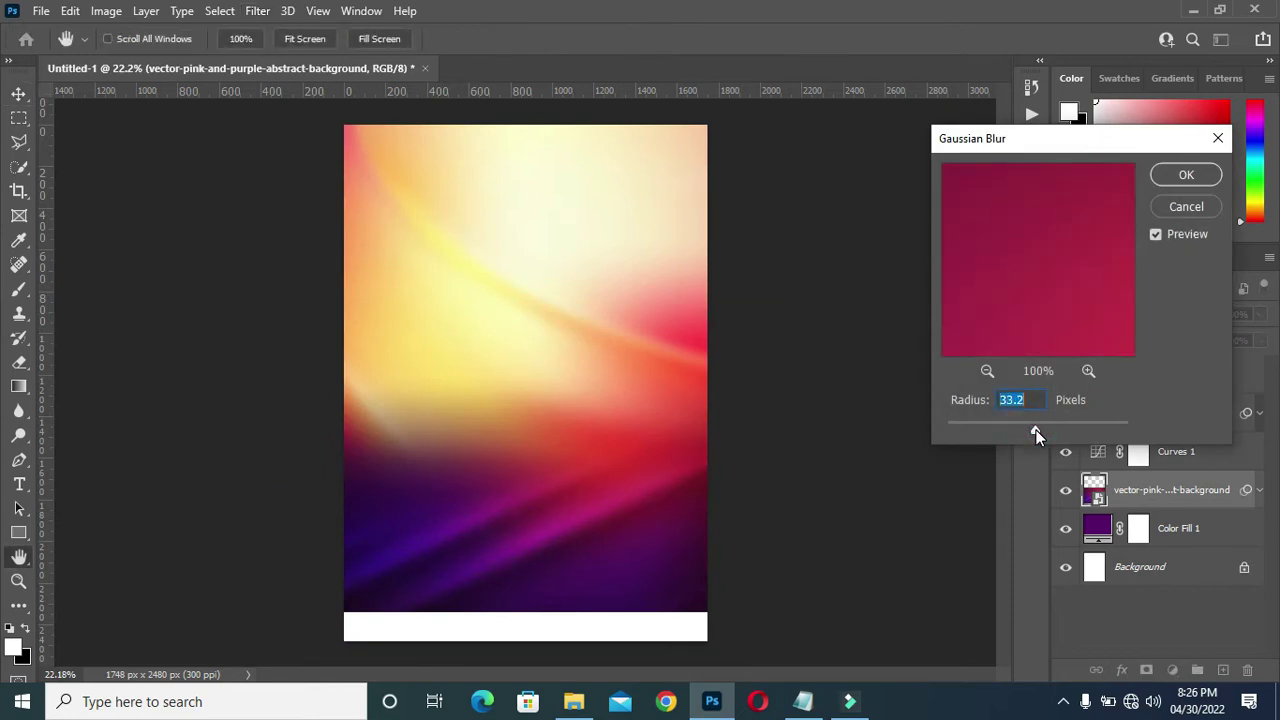
click(1188, 178)
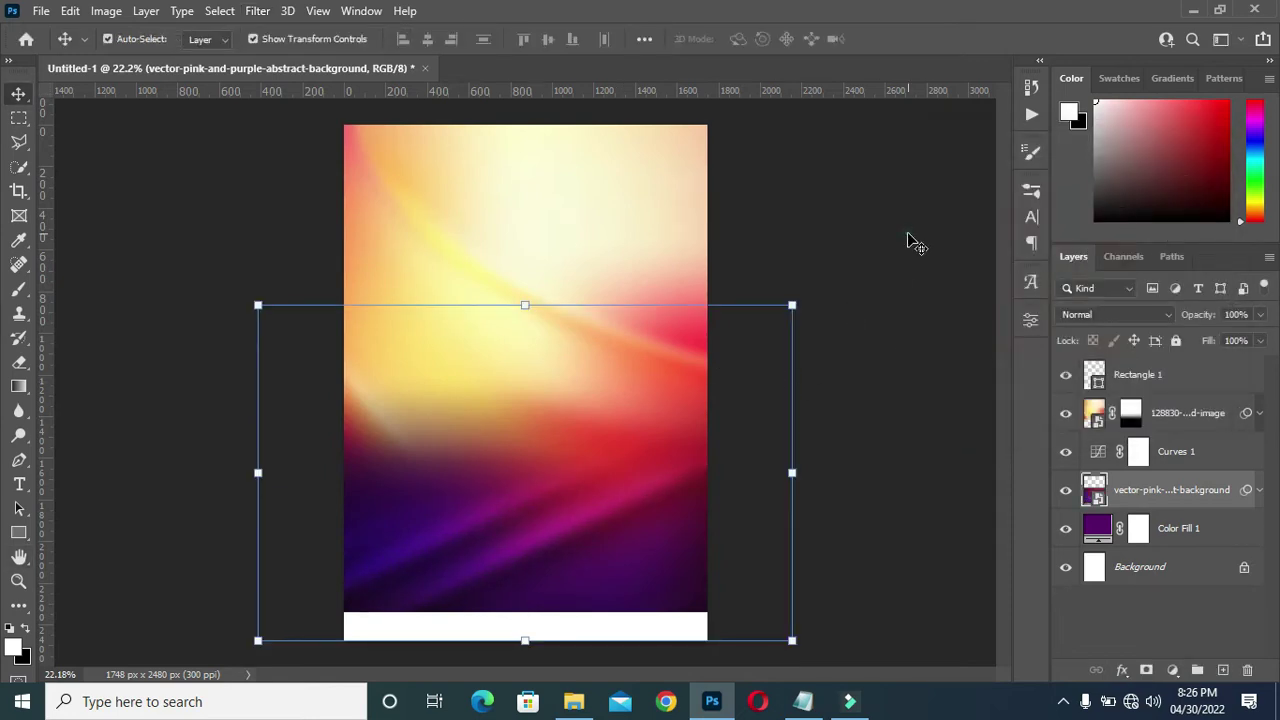
click(780, 275)
Place the images-57 crowd photo into the flyer
click(573, 701)
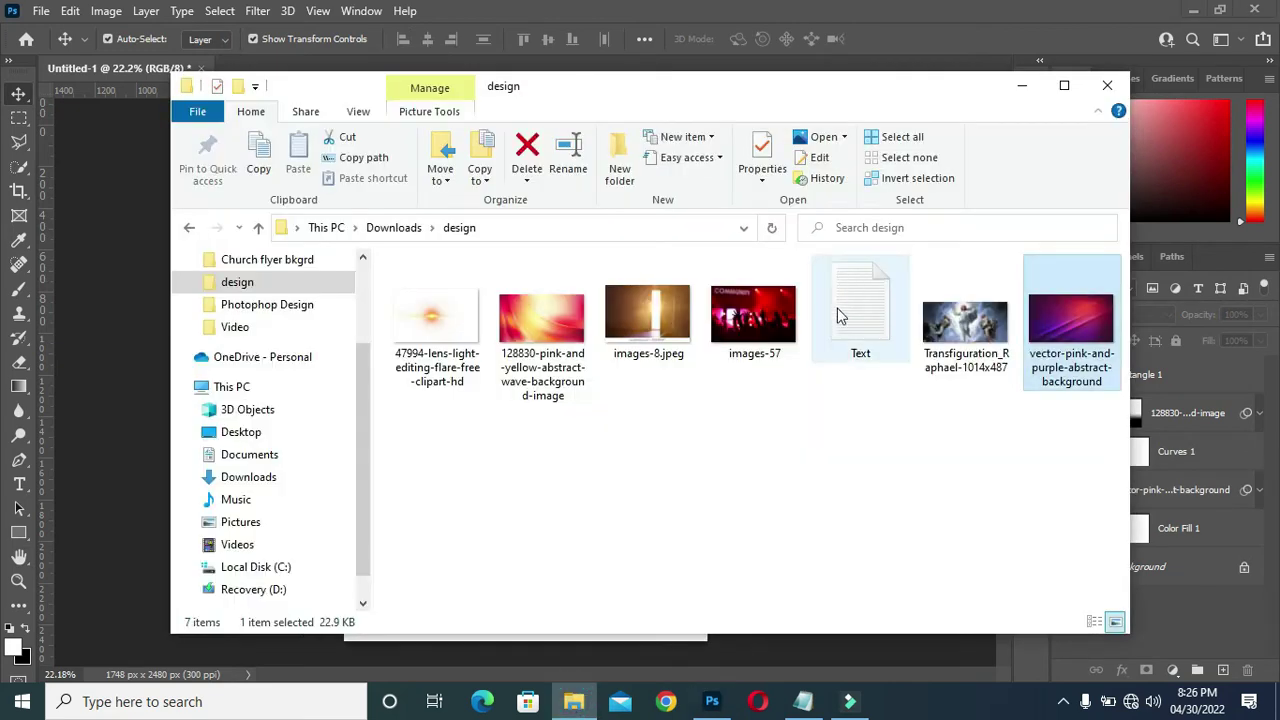
click(752, 325)
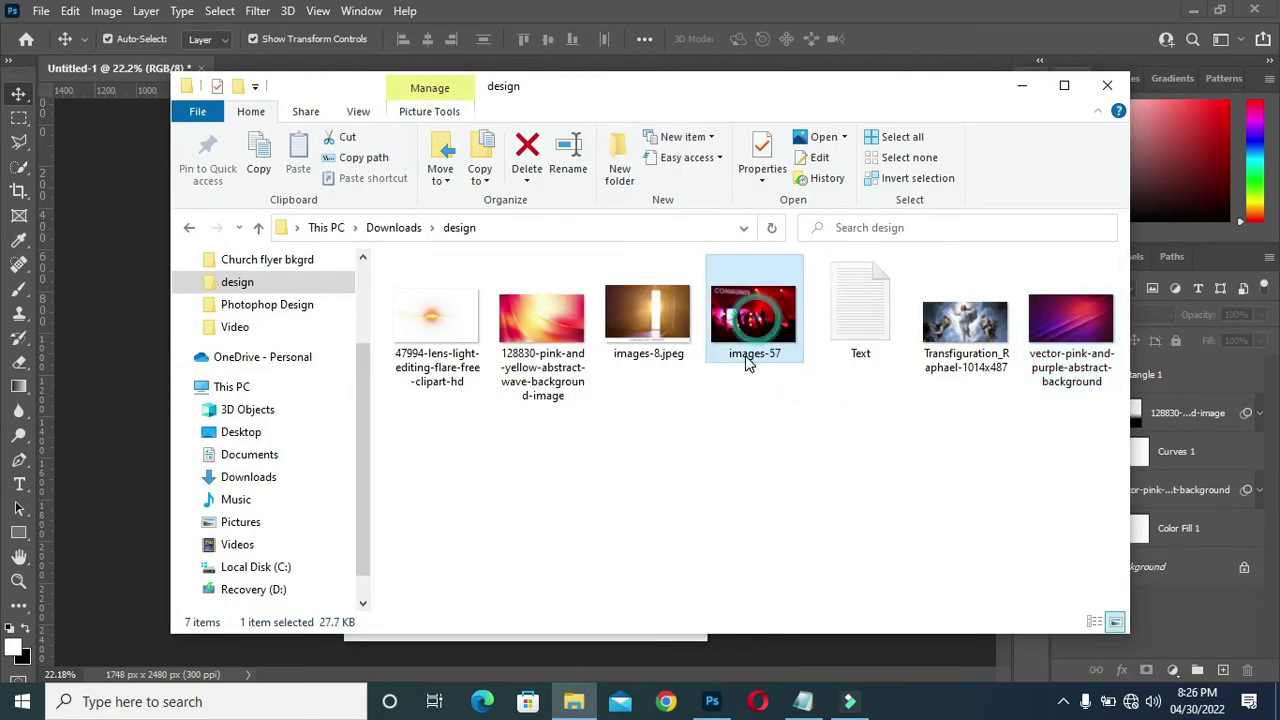
drag(203, 456, 106, 477)
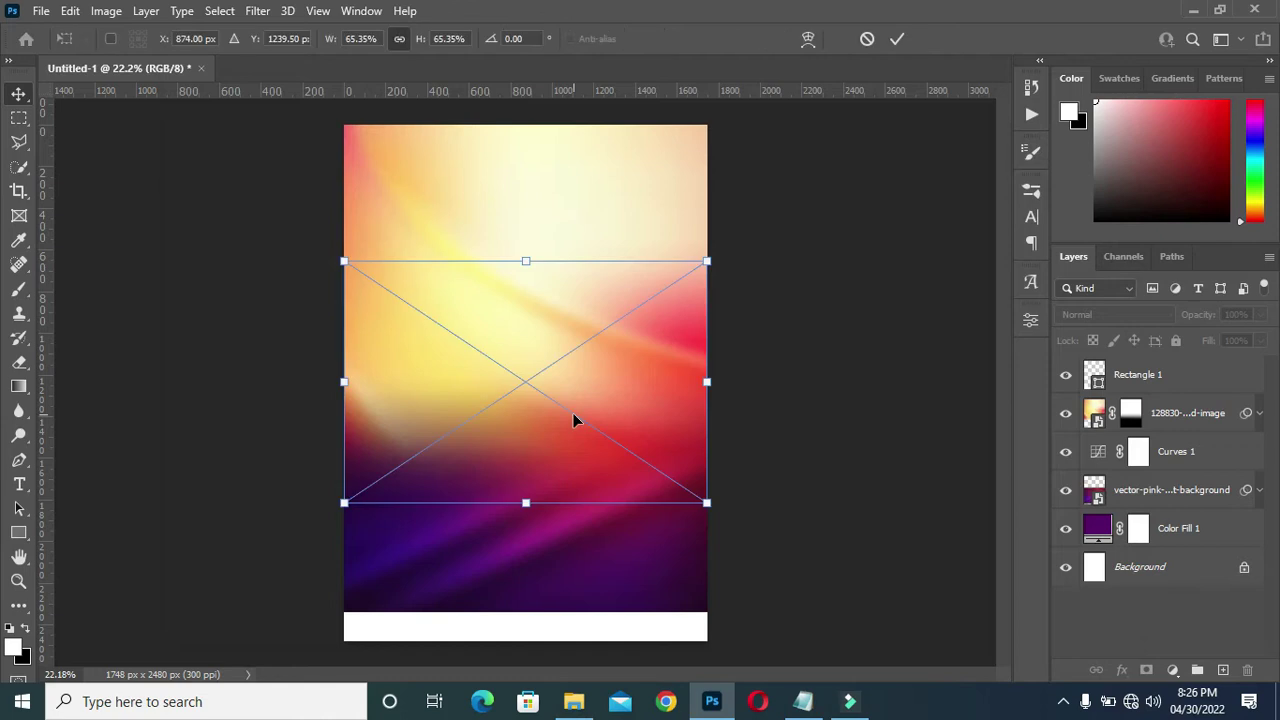
click(896, 40)
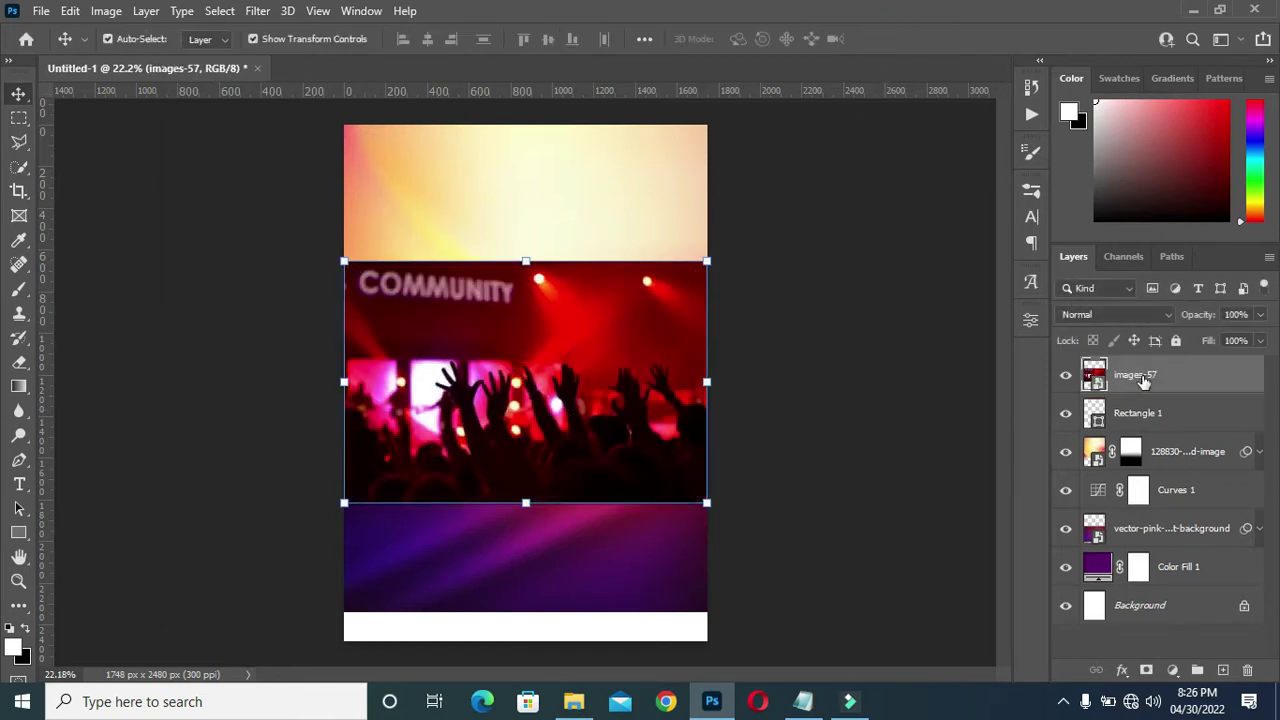
Rasterize the crowd photo, desaturate it to black and white, and stretch it slightly taller
right_click(1135, 380)
click(929, 368)
key(ctrl+shift+u)
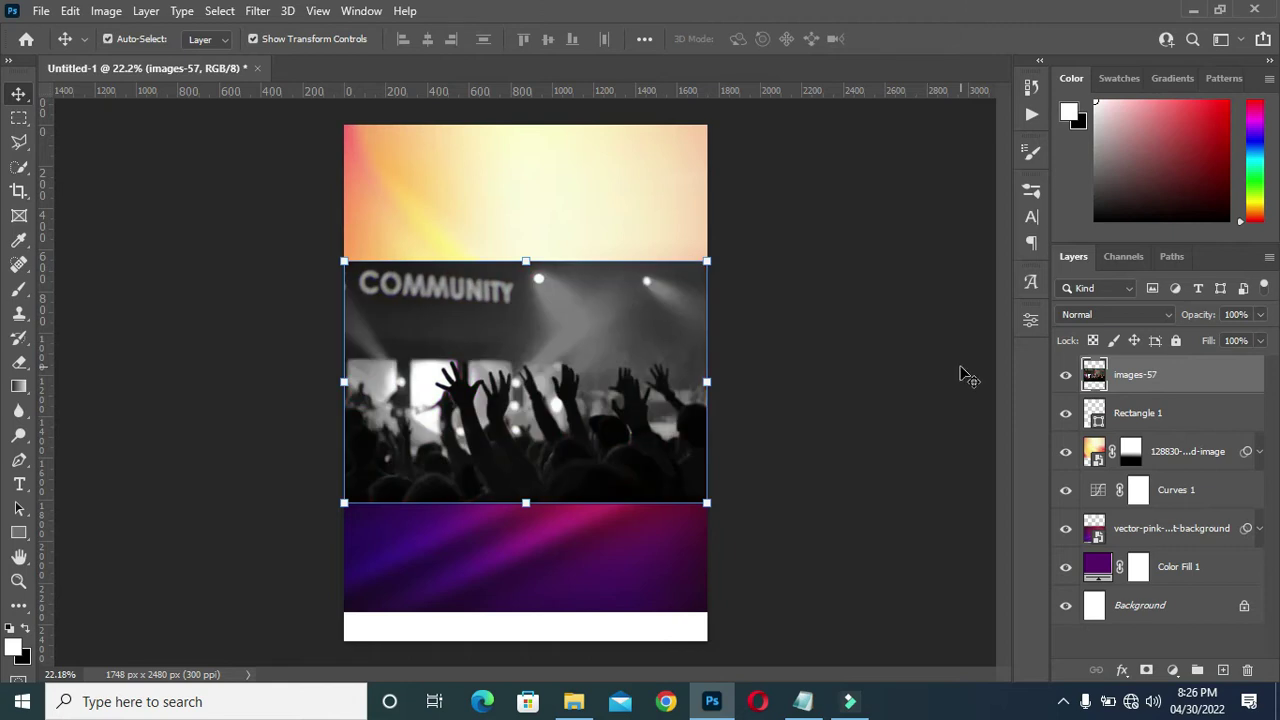
drag(525, 503, 524, 513)
click(928, 39)
Mask the crowd photo, brushing its top and bottom edges away with a 600 brush
click(1146, 669)
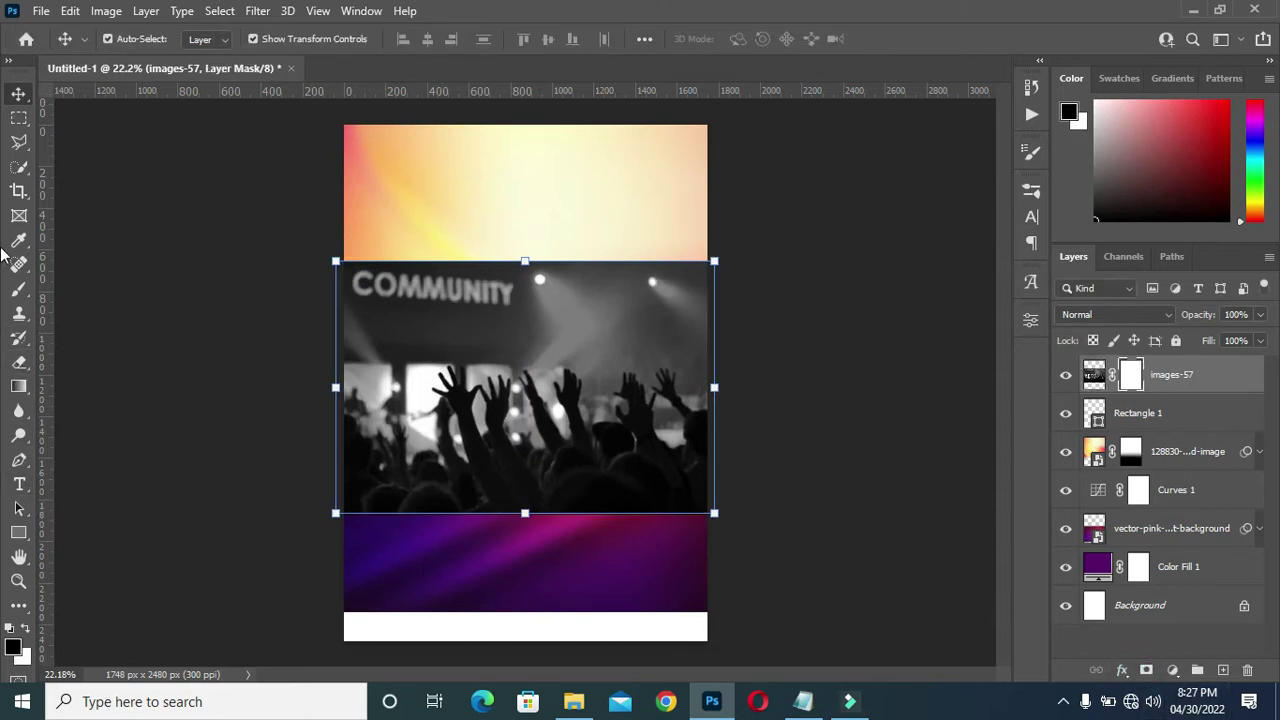
click(18, 288)
key(bracketright)
key(bracketright)
key(bracketright)
key(bracketright)
key(bracketright)
key(bracketright)
key(bracketright)
mouse_move(323, 286)
mouse_down()
mouse_move(705, 277)
mouse_move(317, 289)
mouse_move(412, 263)
mouse_move(649, 261)
mouse_move(747, 291)
mouse_up()
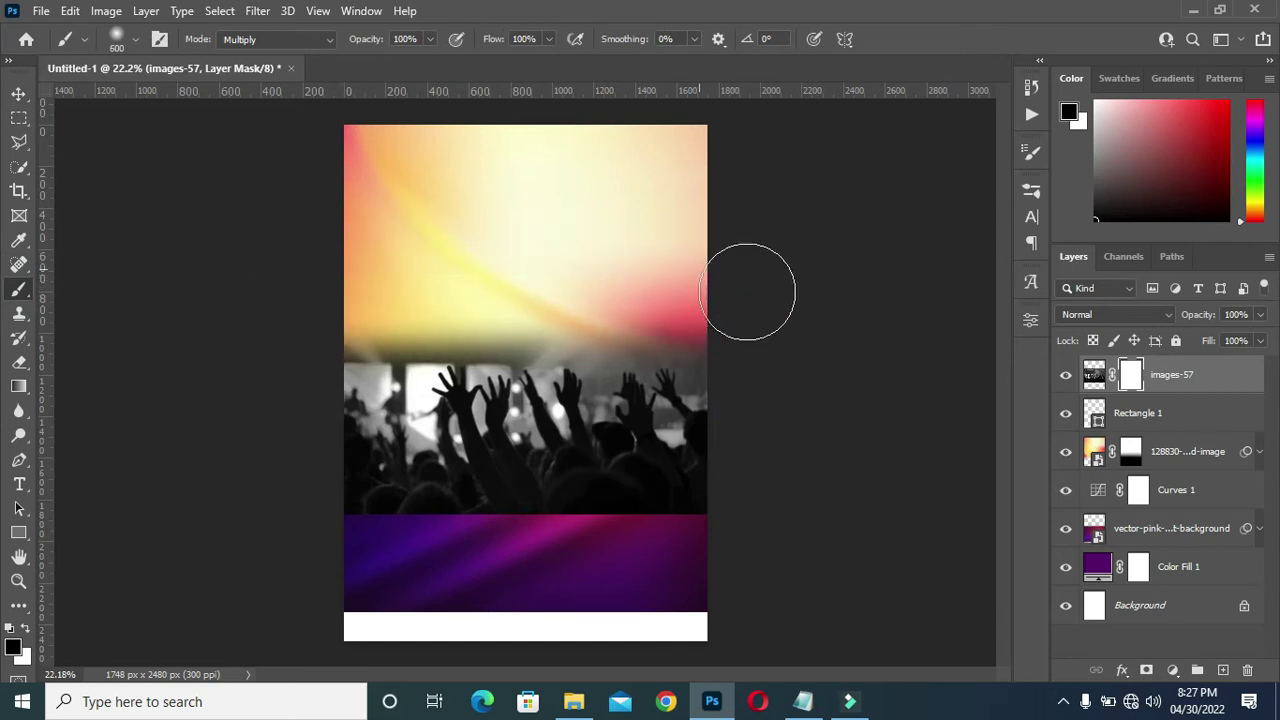
mouse_move(706, 529)
mouse_down()
mouse_move(296, 553)
mouse_move(739, 555)
mouse_up()
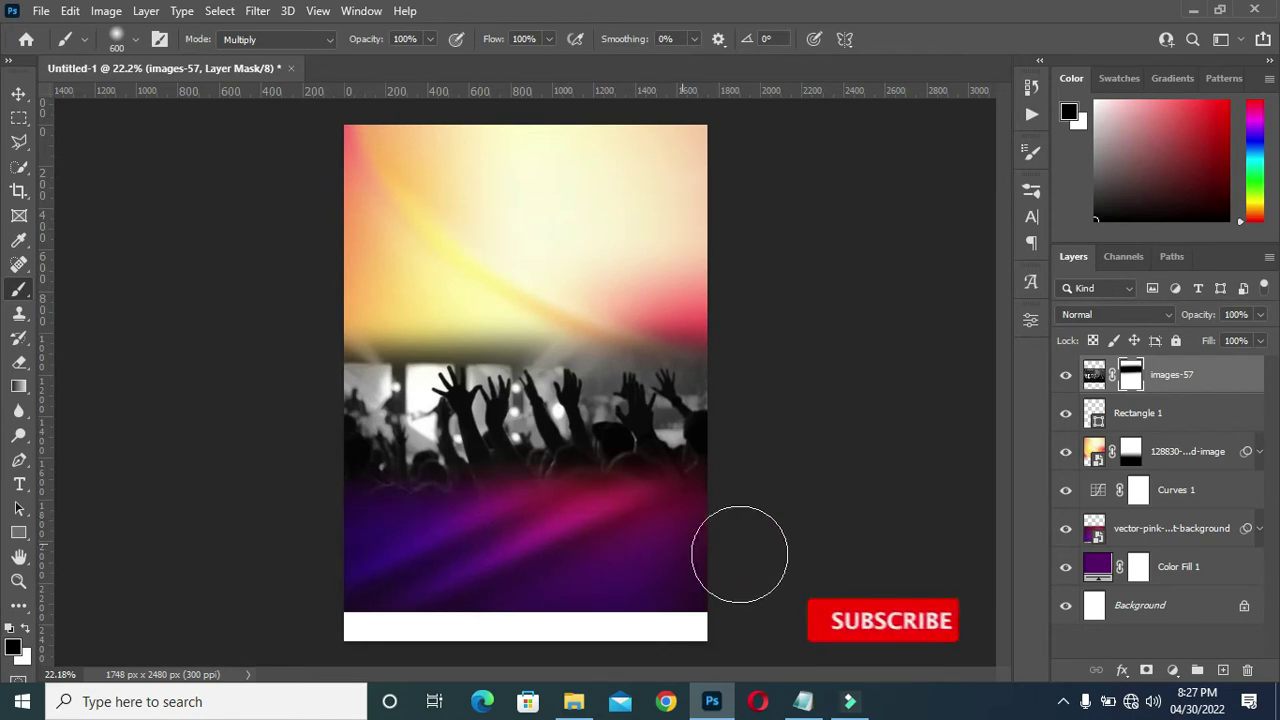
key(v)
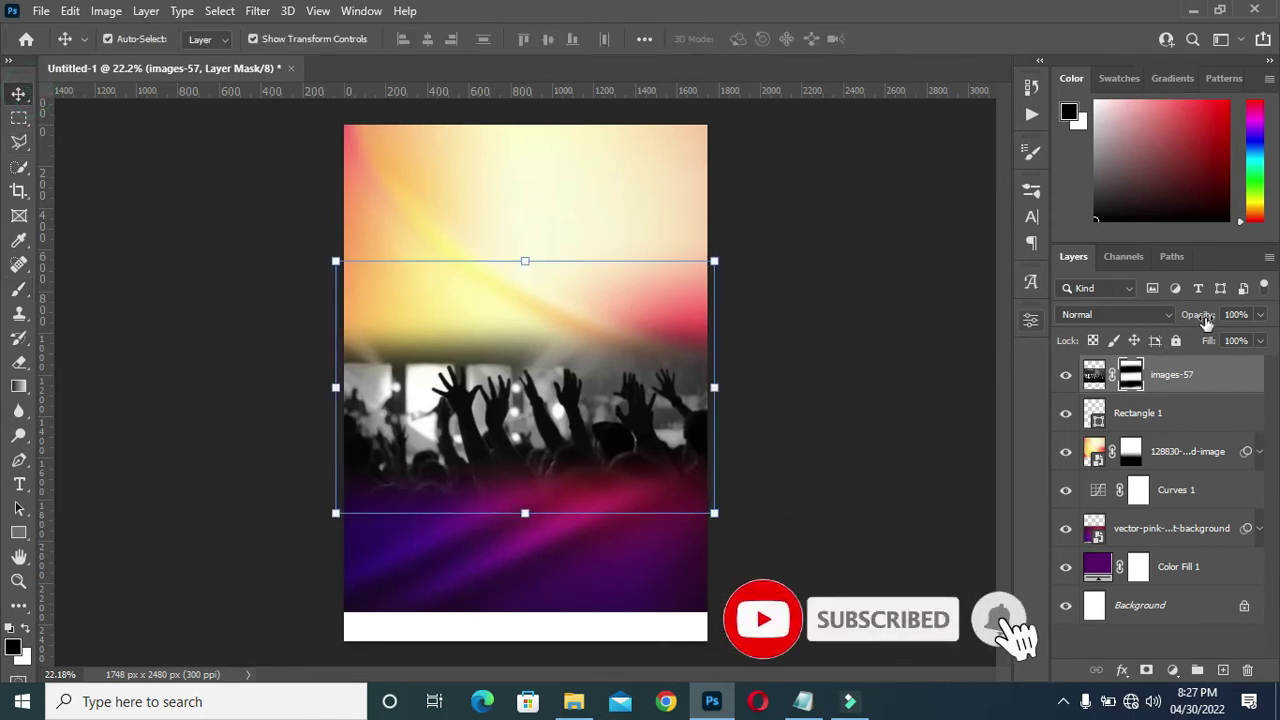
Set the crowd layer's opacity to 7% and adjust its size and position
click(1206, 320)
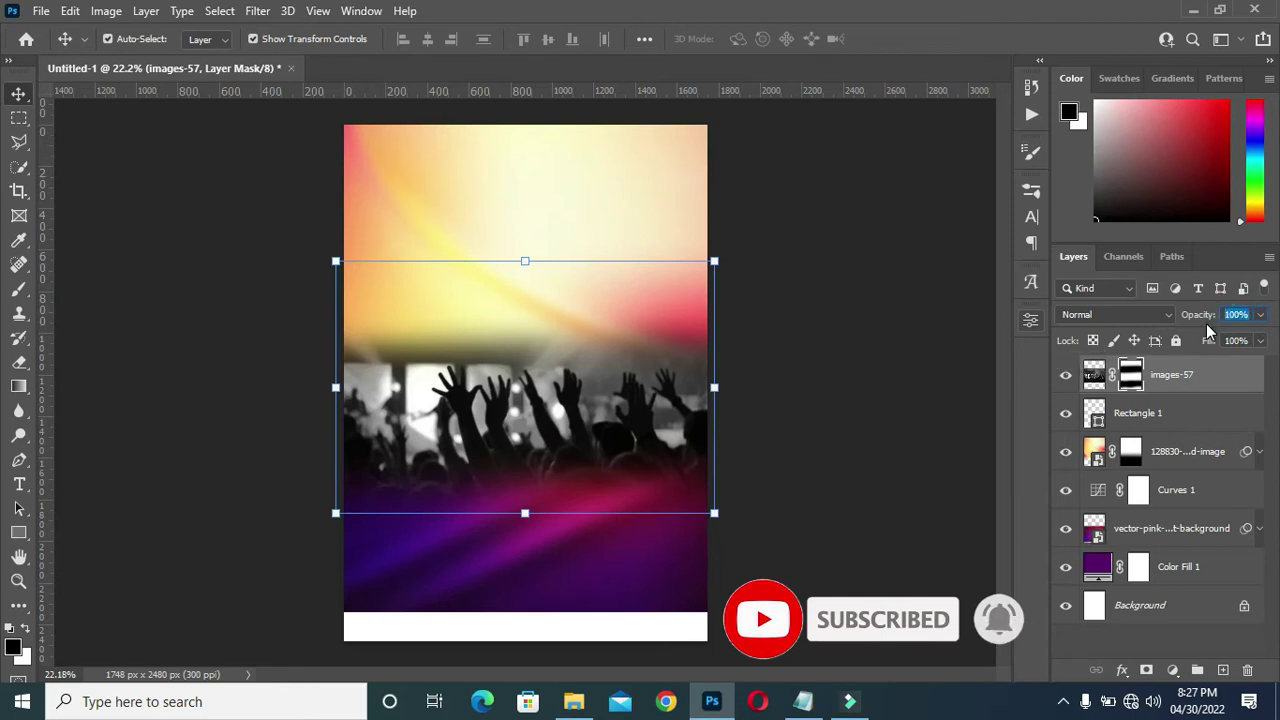
text(7)
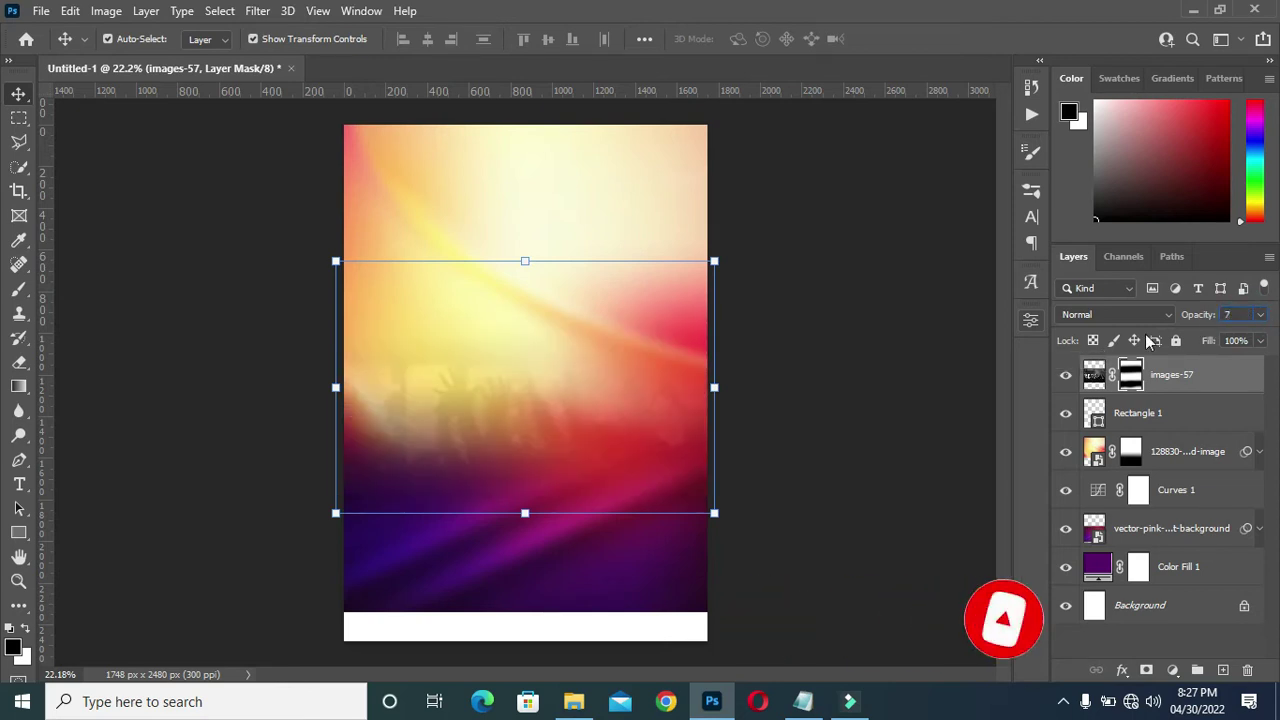
key(Return)
mouse_move(502, 426)
mouse_down()
mouse_move(502, 398)
mouse_move(502, 426)
mouse_up()
drag(525, 476, 524, 484)
drag(516, 401, 514, 408)
click(930, 38)
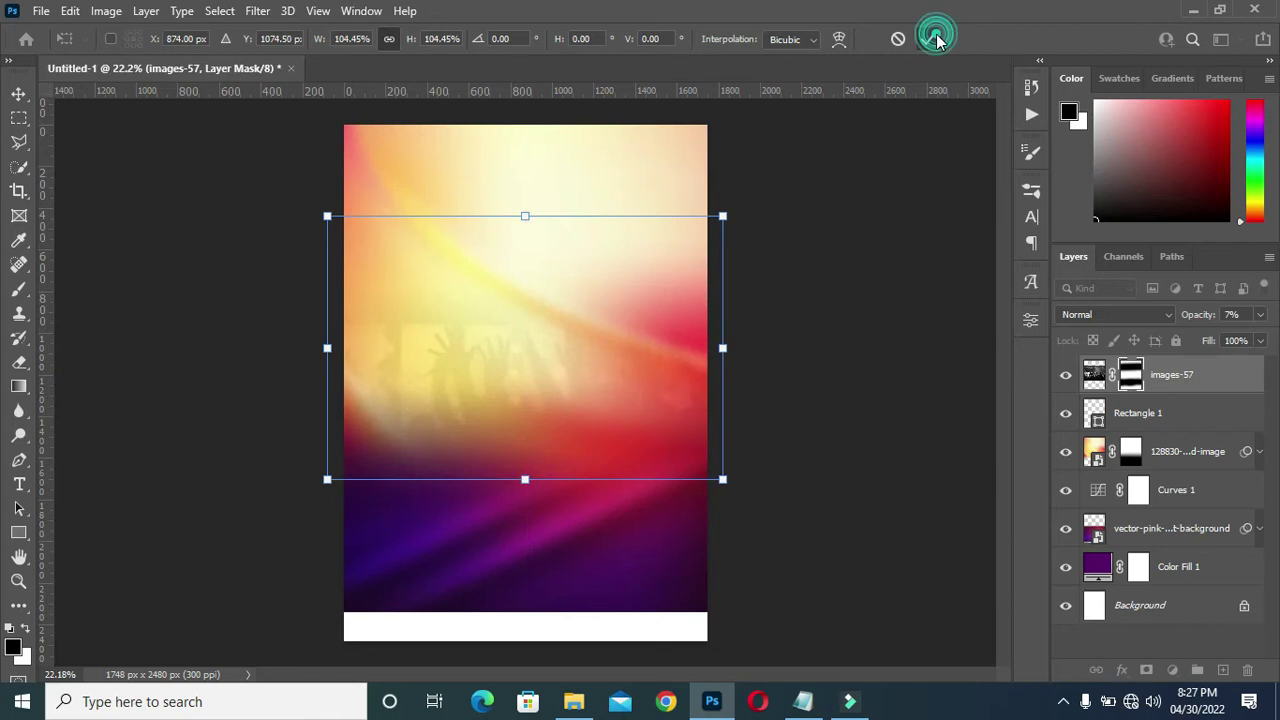
click(576, 702)
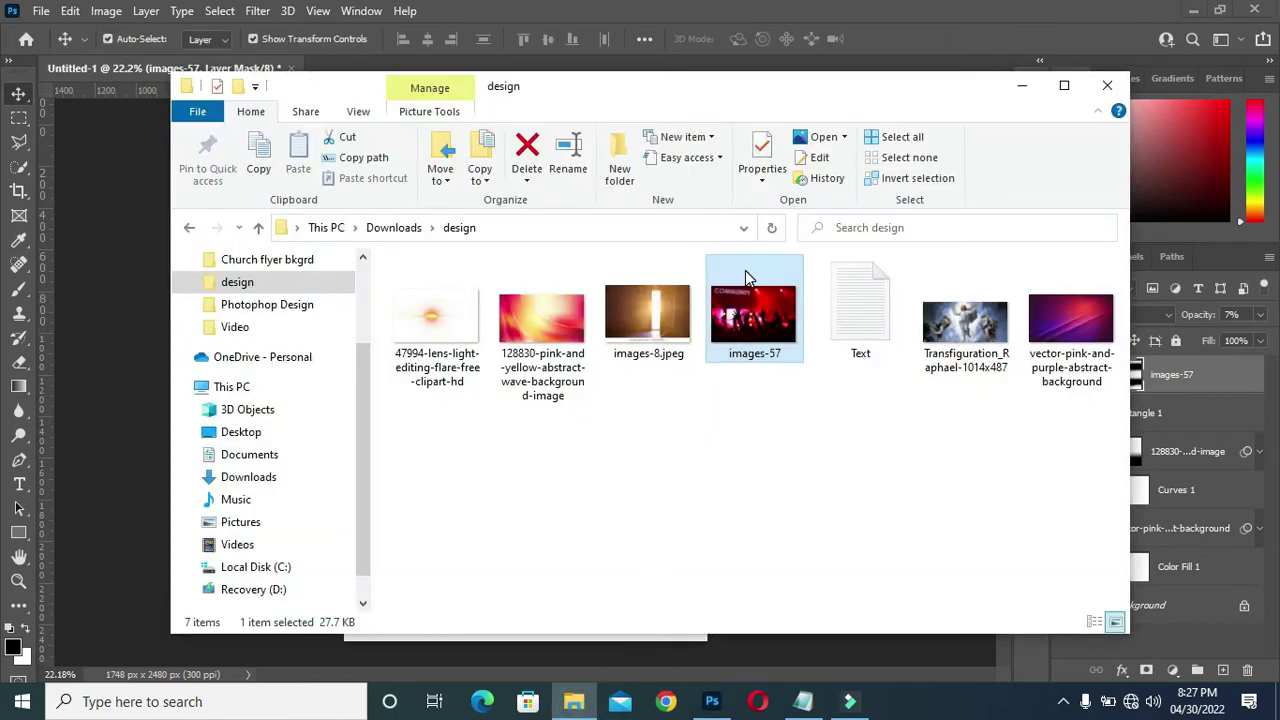
Place and enlarge the Transfiguration_Raphael painting, then rasterize it and make it greyscale
click(958, 335)
drag(975, 338, 150, 475)
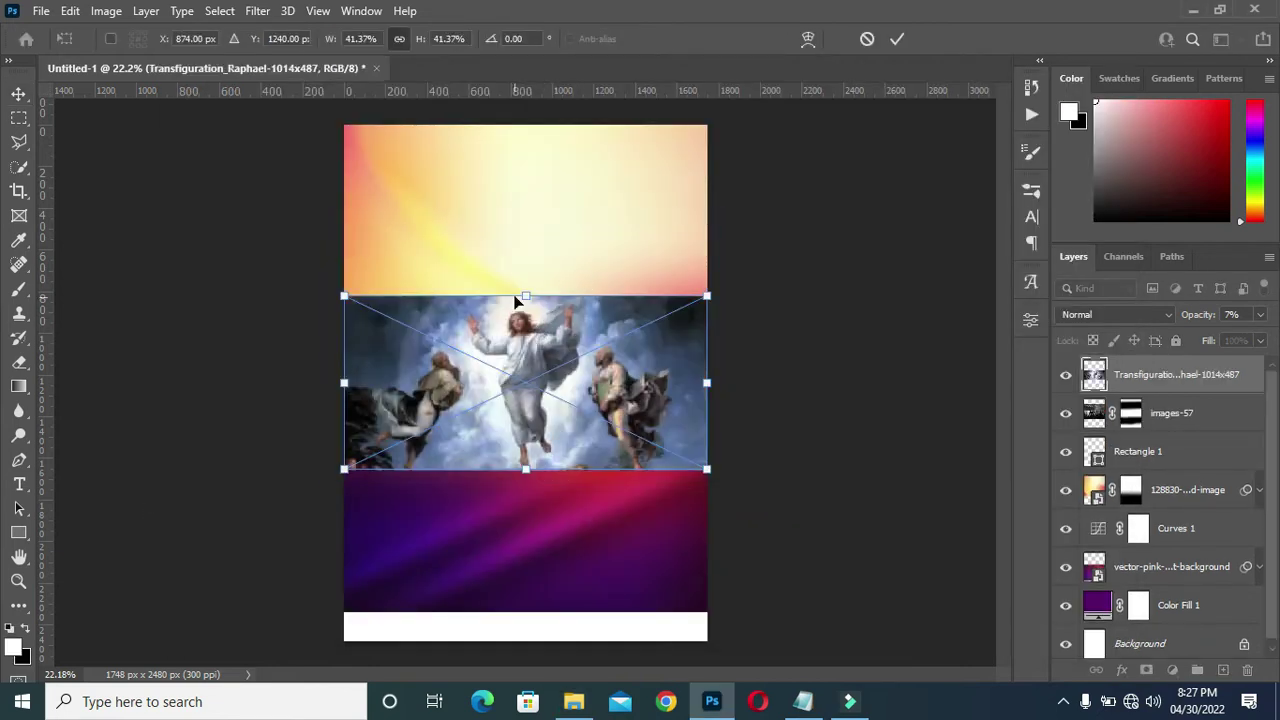
drag(526, 295, 467, 240)
key(Return)
right_click(1140, 376)
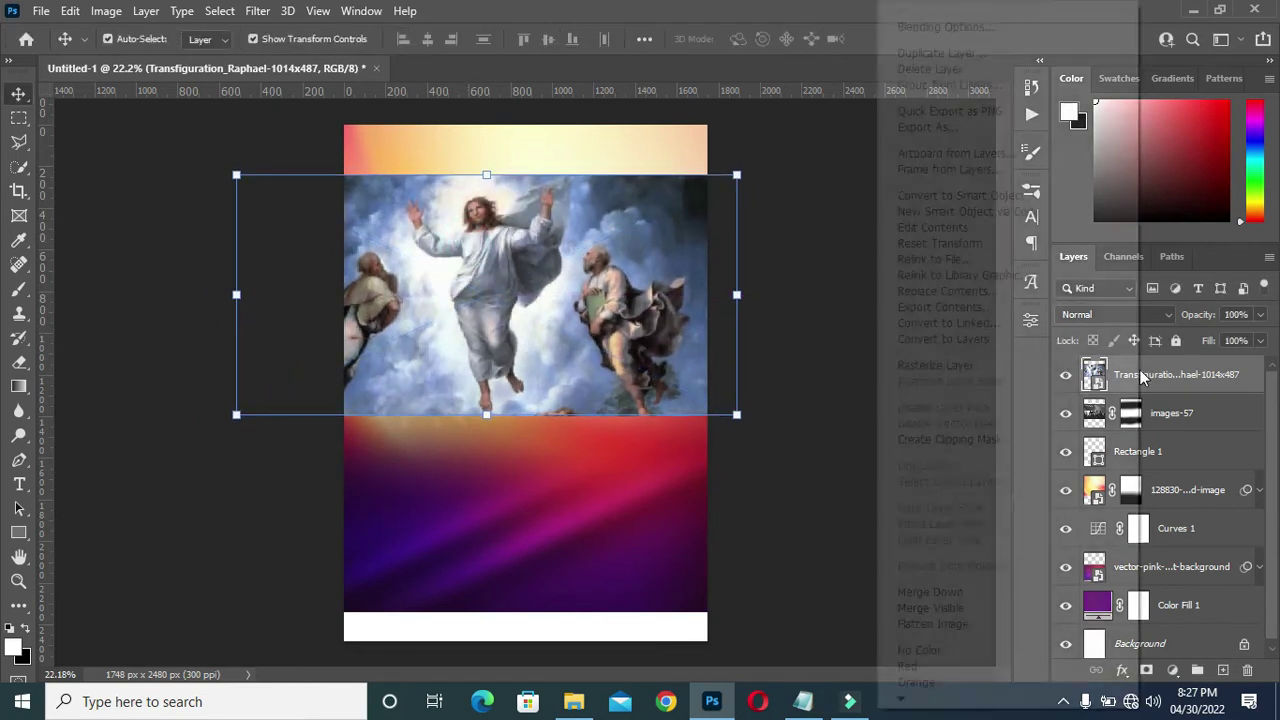
click(960, 364)
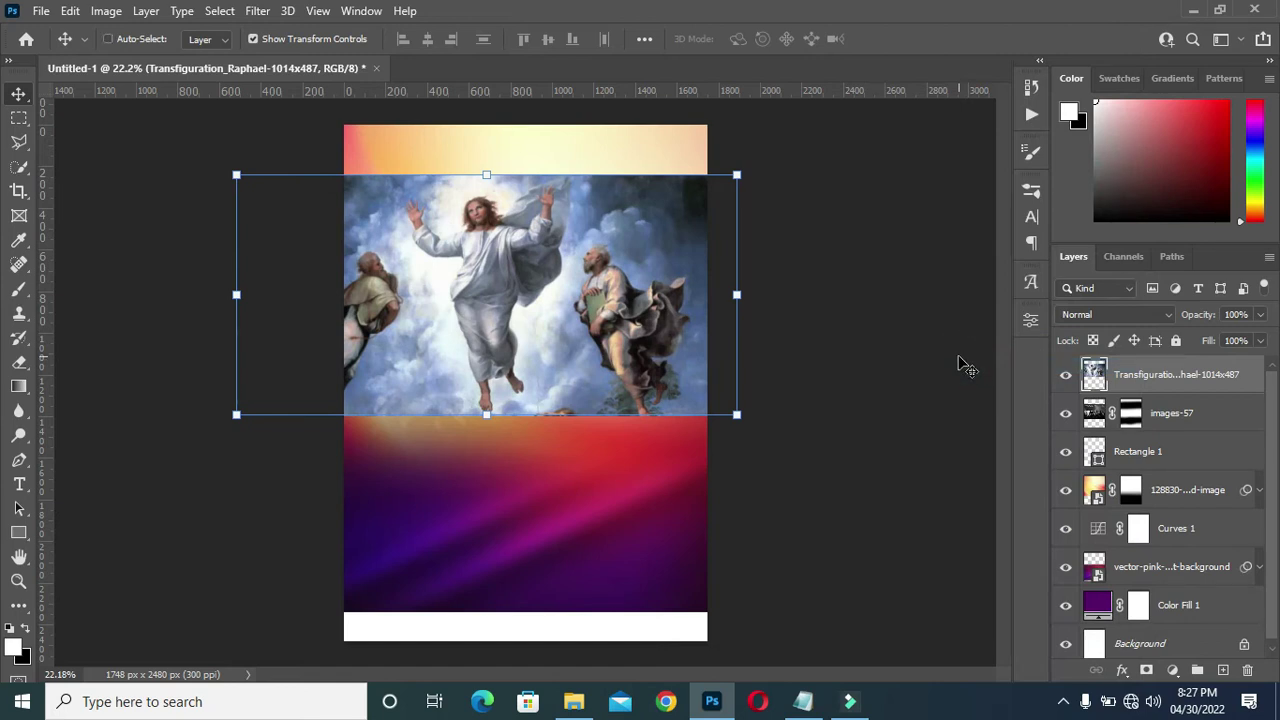
key(ctrl+shift+u)
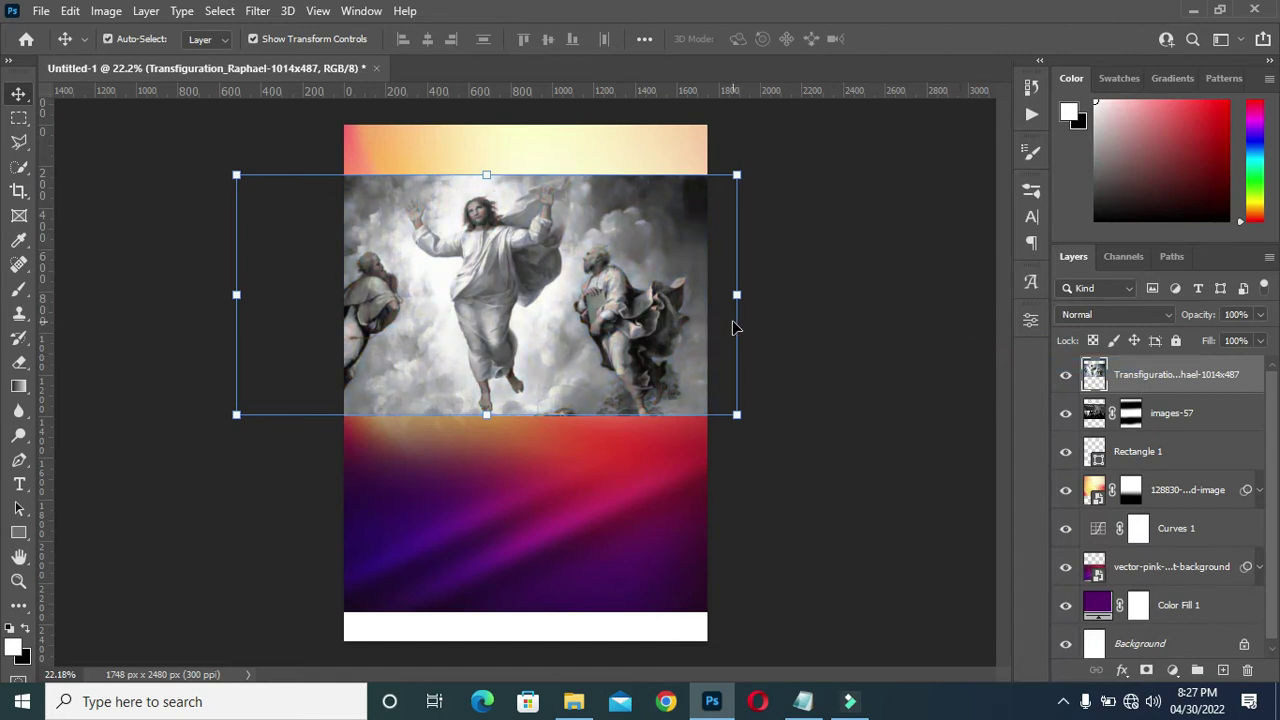
Add a layer mask to the painting and brush away its lower and upper edges
click(1146, 670)
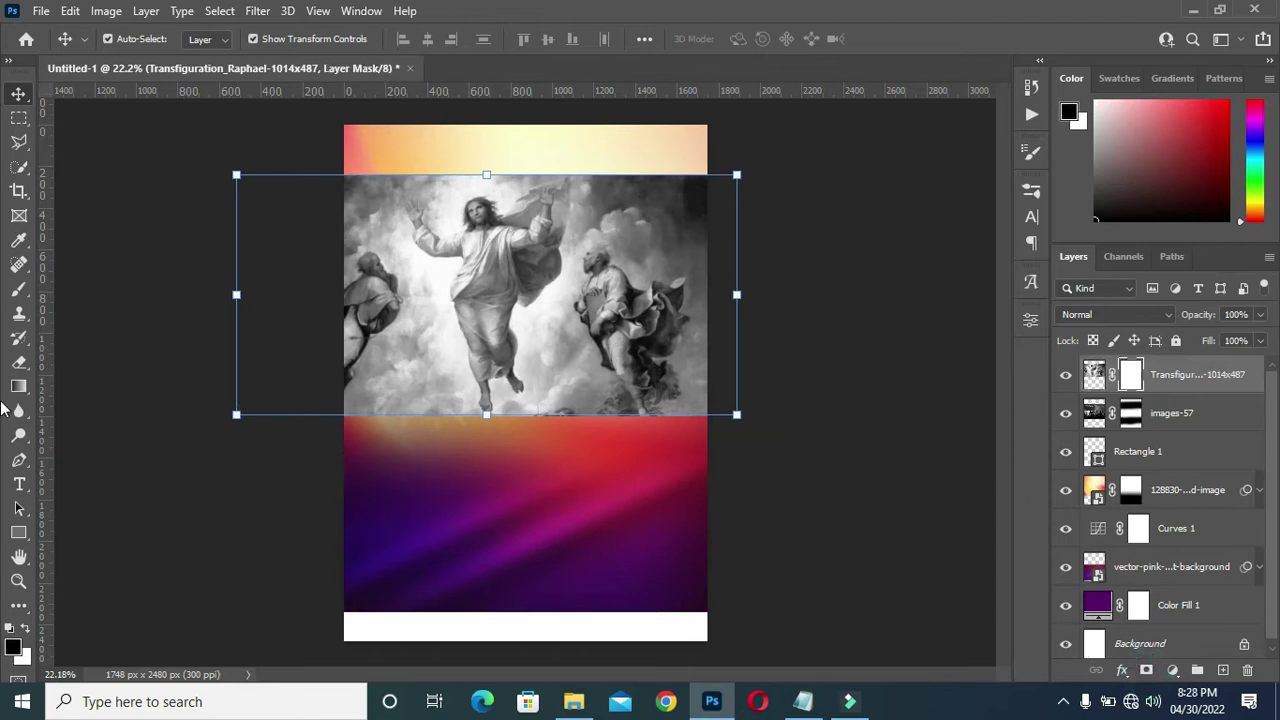
click(14, 290)
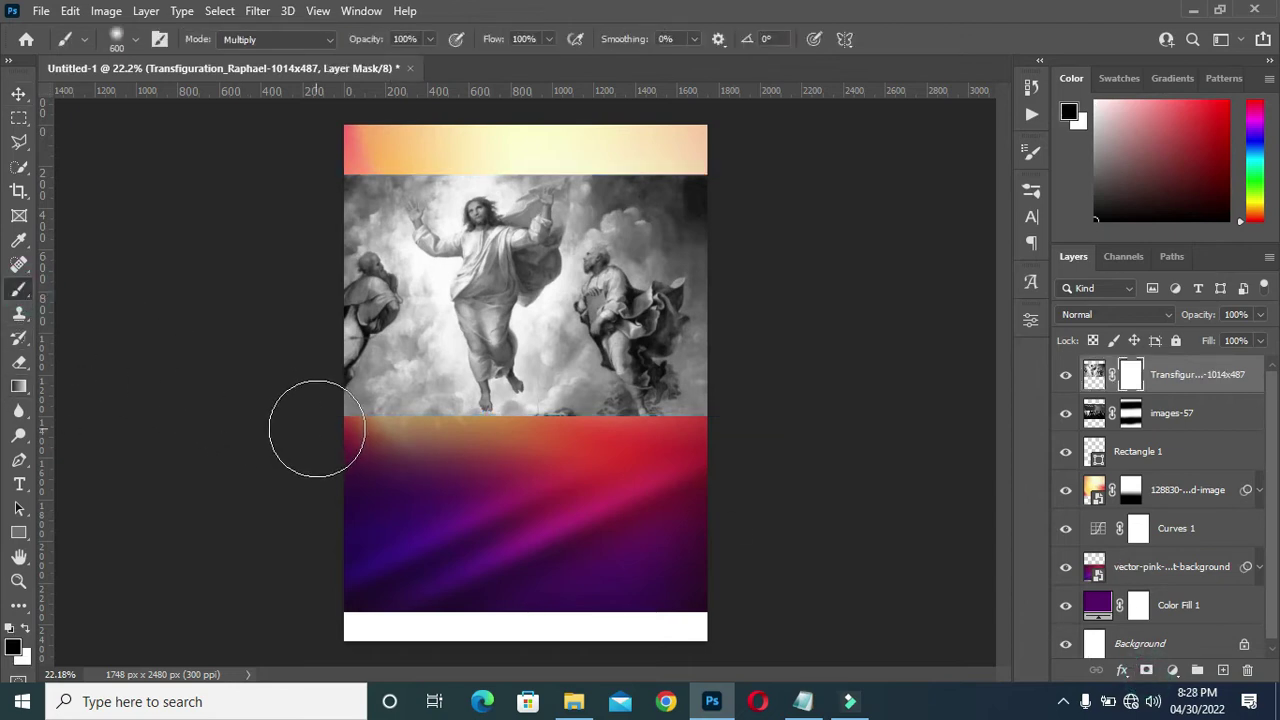
drag(320, 429, 720, 434)
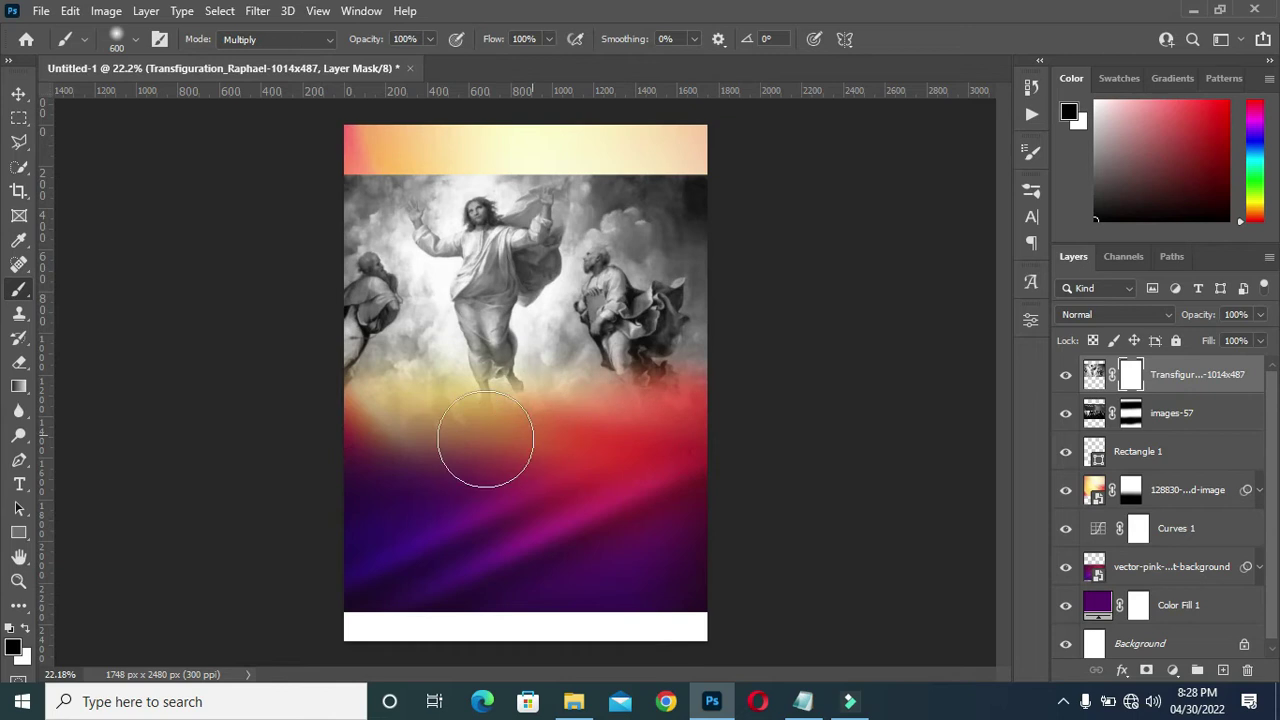
mouse_move(327, 175)
mouse_down()
mouse_move(486, 143)
mouse_move(606, 137)
mouse_move(726, 154)
mouse_move(563, 145)
mouse_up()
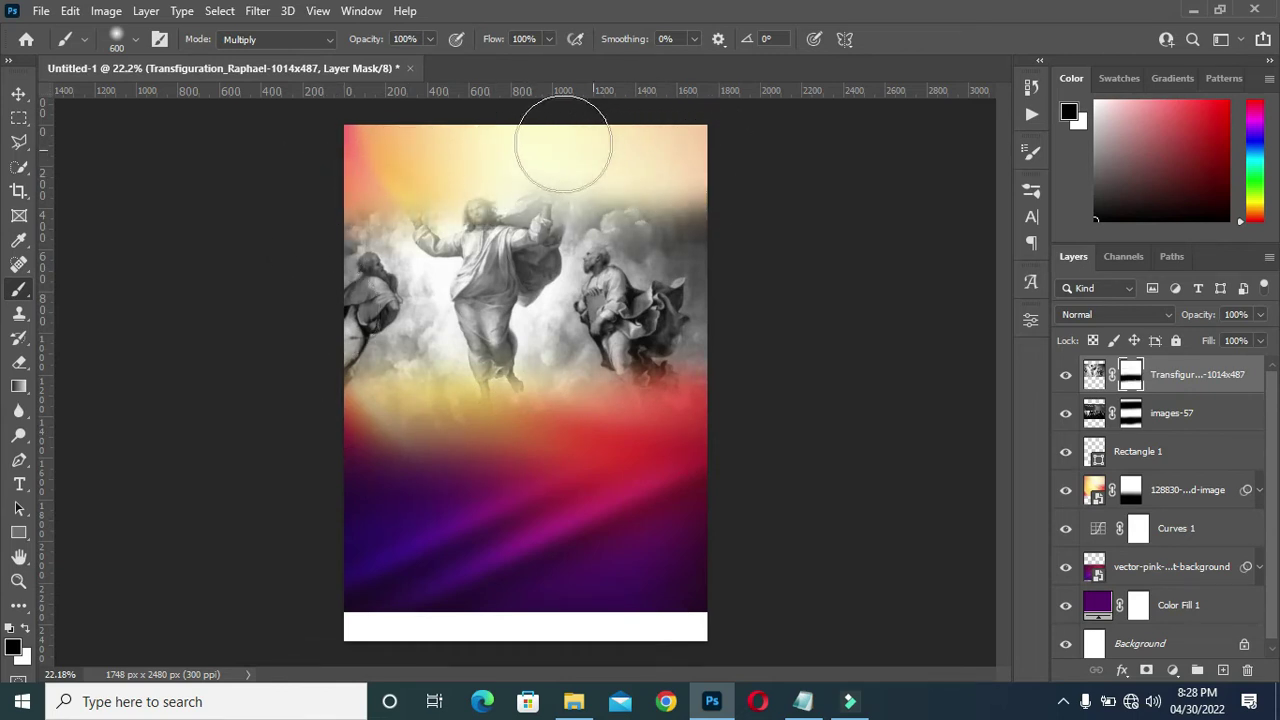
click(18, 93)
Set the painting's opacity to 9% and move it up and to the left
click(1252, 313)
text(7)
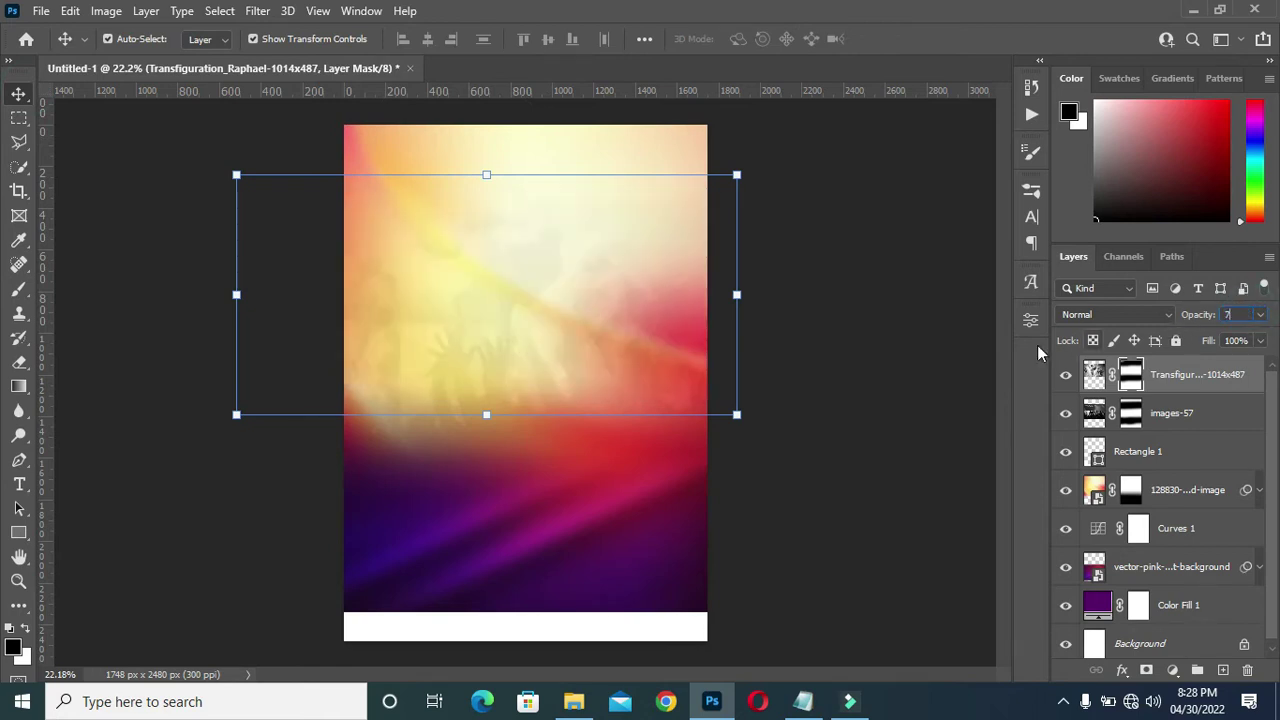
drag(1198, 320, 1201, 319)
click(814, 381)
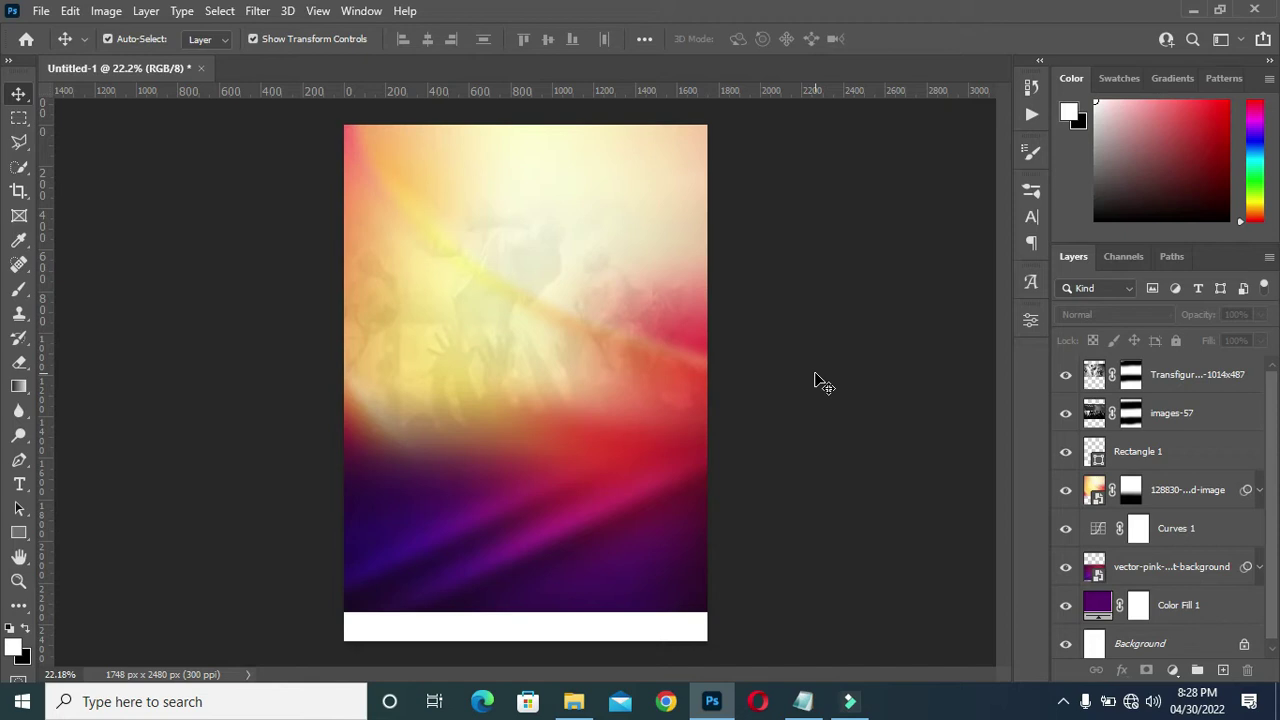
mouse_move(521, 254)
mouse_down()
mouse_move(500, 237)
mouse_move(514, 263)
mouse_up()
click(811, 403)
Place the images-8.jpeg doorway photo at the top of the page and resize it
click(575, 703)
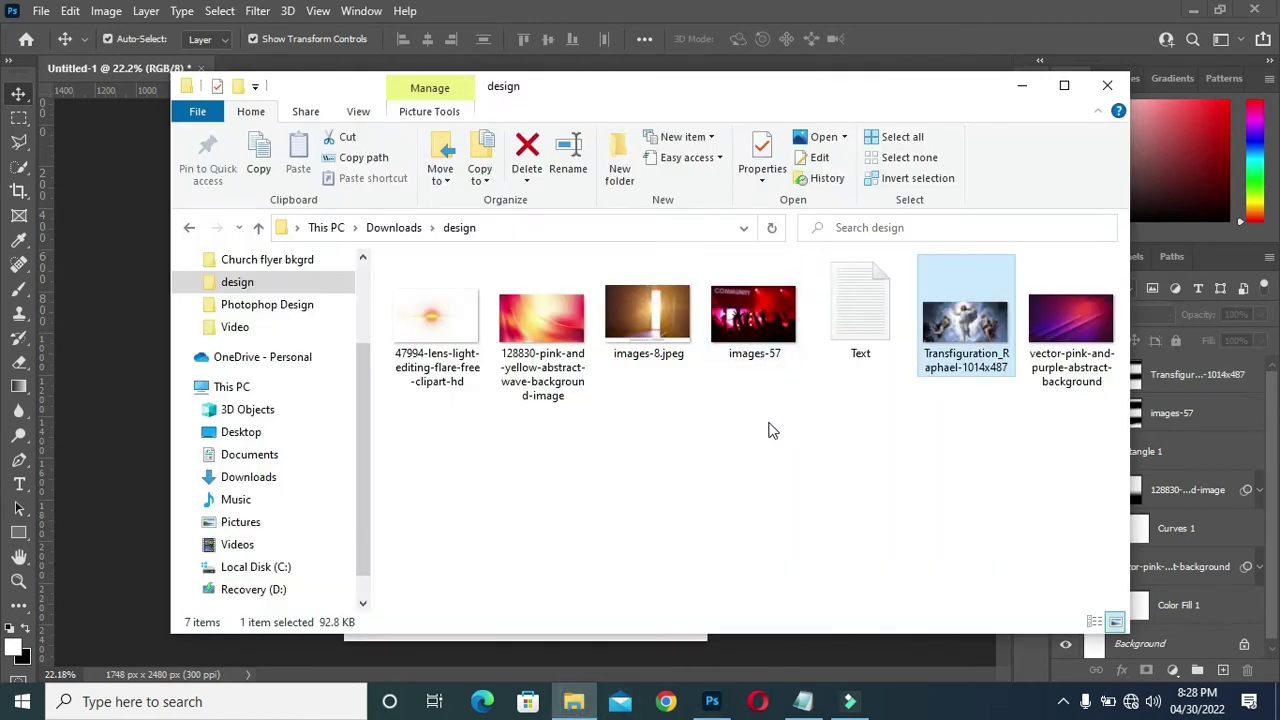
drag(660, 315, 153, 450)
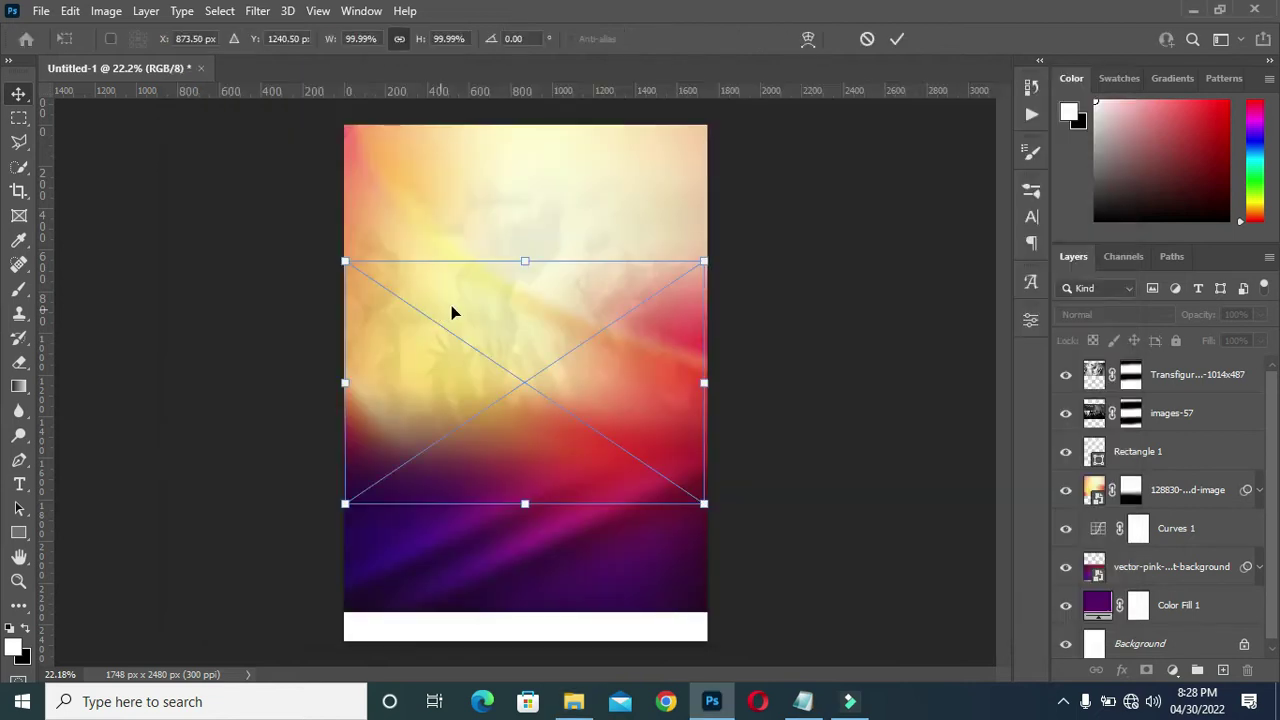
drag(590, 235, 543, 214)
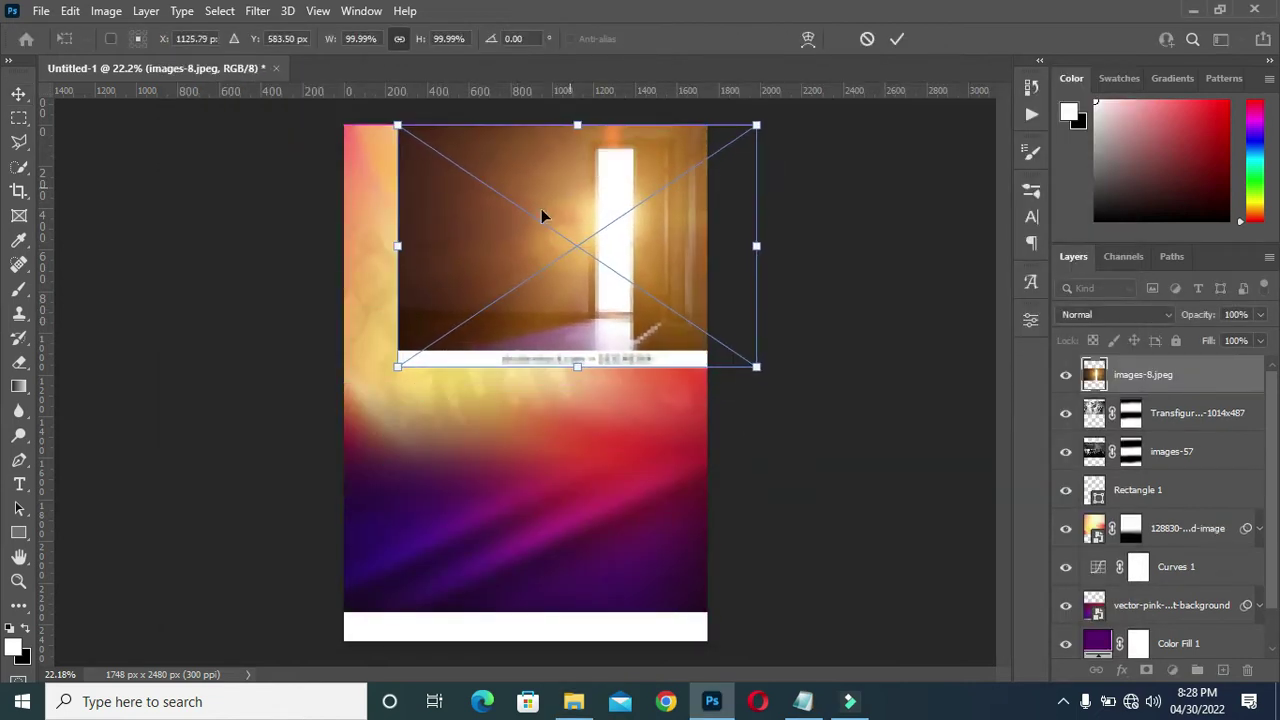
drag(394, 370, 428, 362)
drag(527, 276, 537, 283)
click(894, 41)
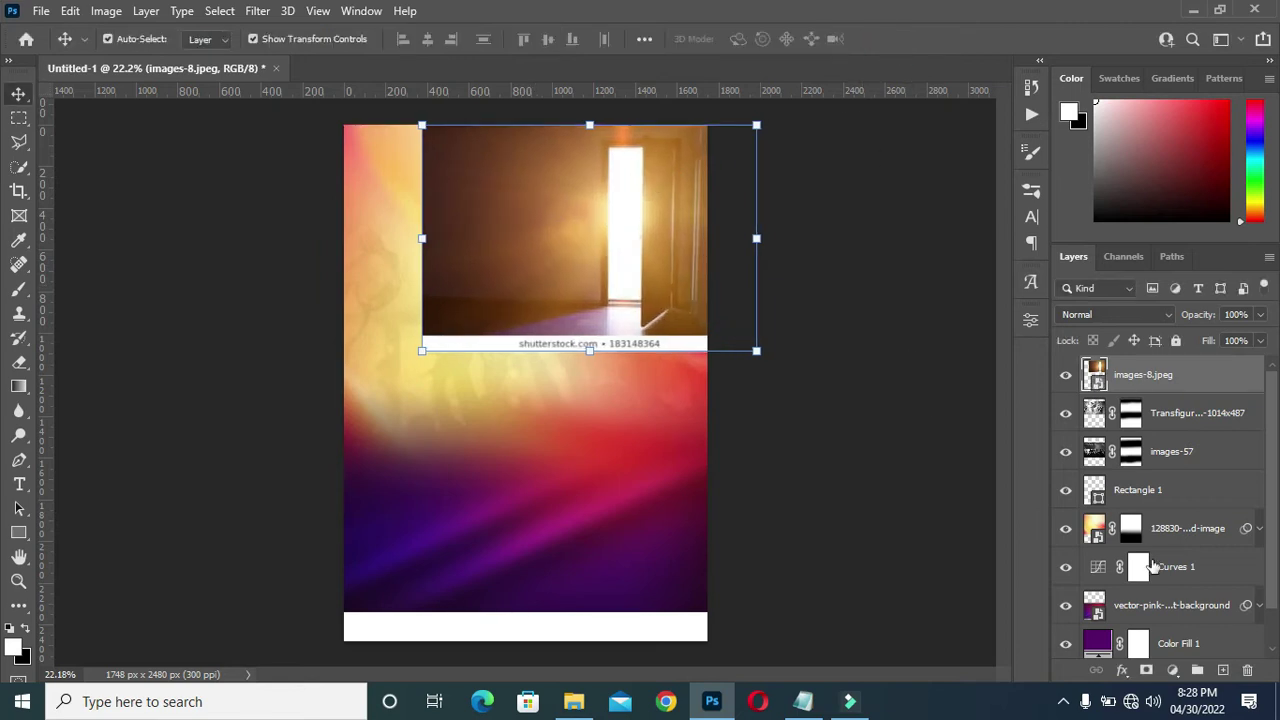
Mask the doorway photo, hiding its bottom watermark strip and hard left edge
click(1147, 669)
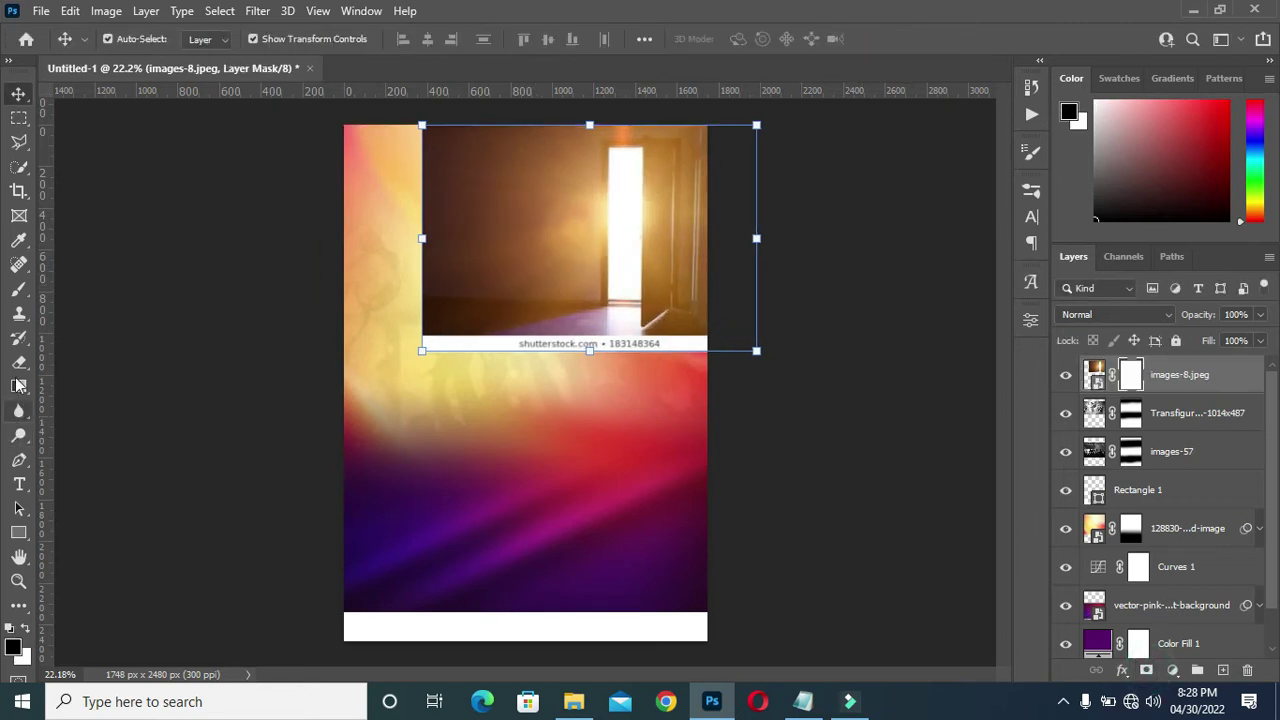
click(18, 289)
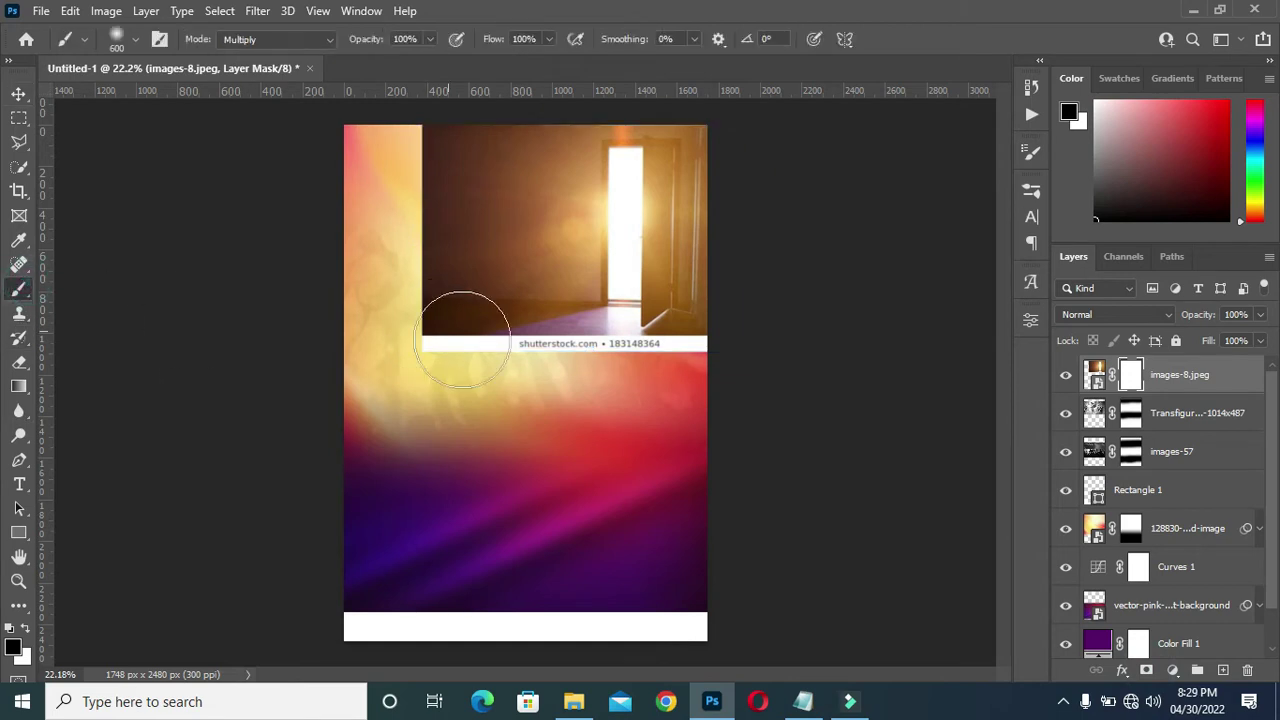
mouse_move(400, 363)
mouse_down()
mouse_move(443, 377)
mouse_move(725, 373)
mouse_move(491, 383)
mouse_move(466, 374)
mouse_move(726, 374)
mouse_move(339, 392)
mouse_up()
mouse_move(423, 166)
mouse_down()
mouse_move(414, 286)
mouse_move(430, 310)
mouse_up()
click(18, 93)
Lower the doorway photo's opacity to about 75% and set its blend mode to Lighten
click(1094, 374)
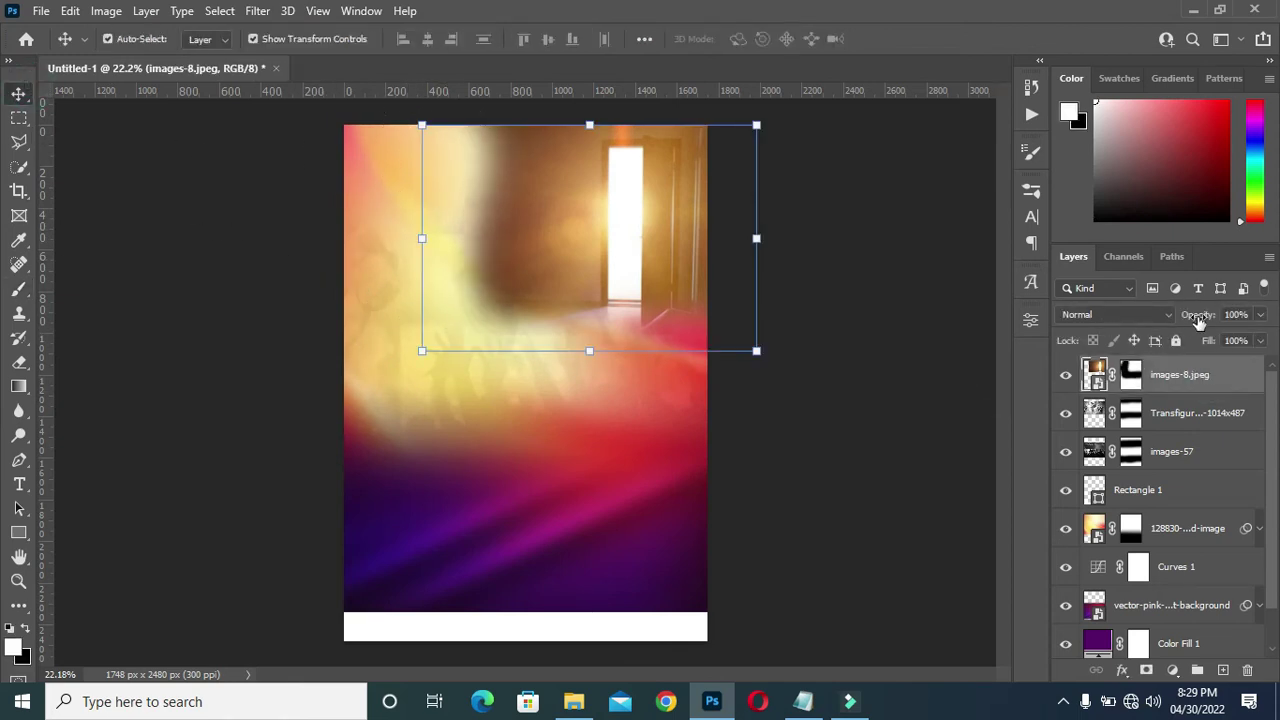
drag(1199, 316, 1181, 318)
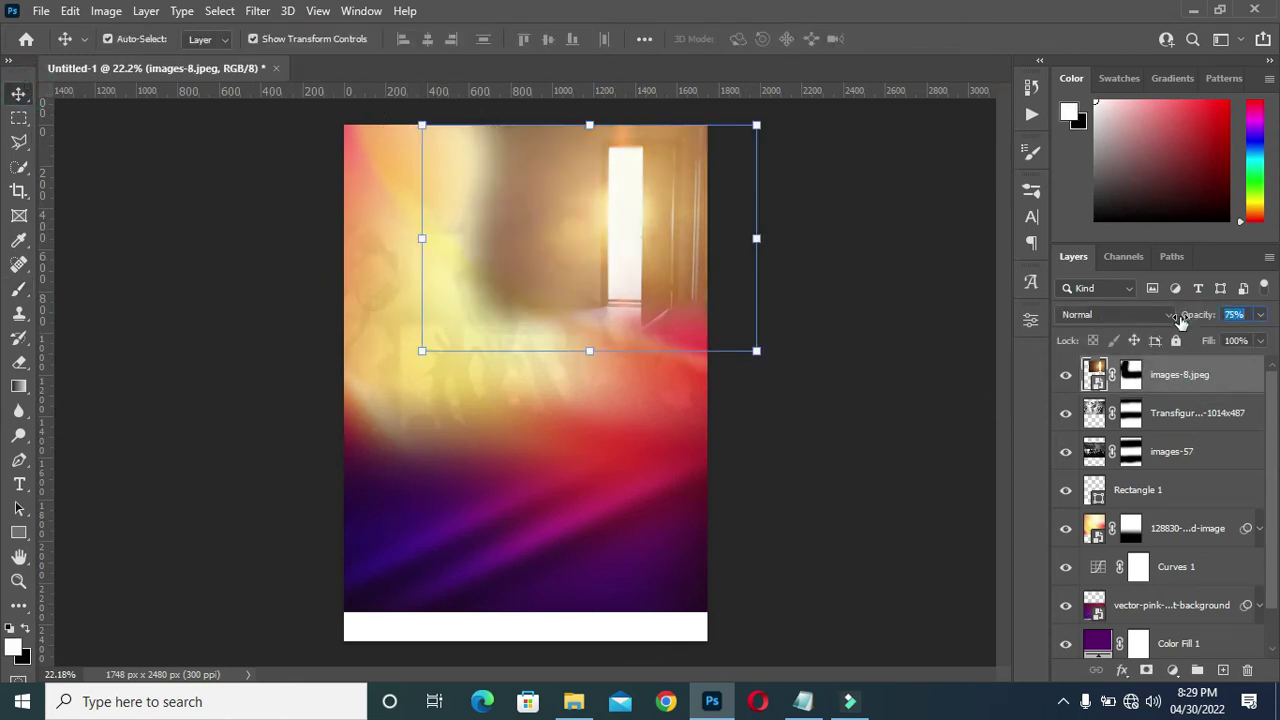
click(1122, 324)
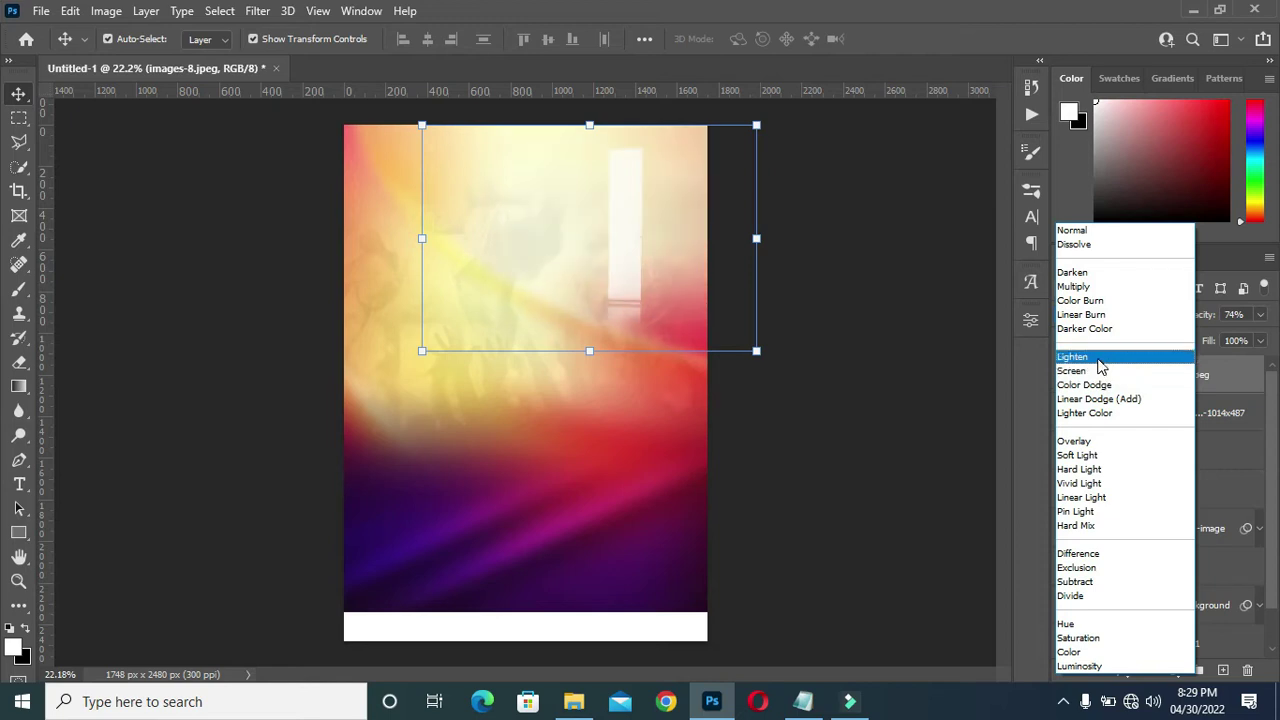
click(1100, 360)
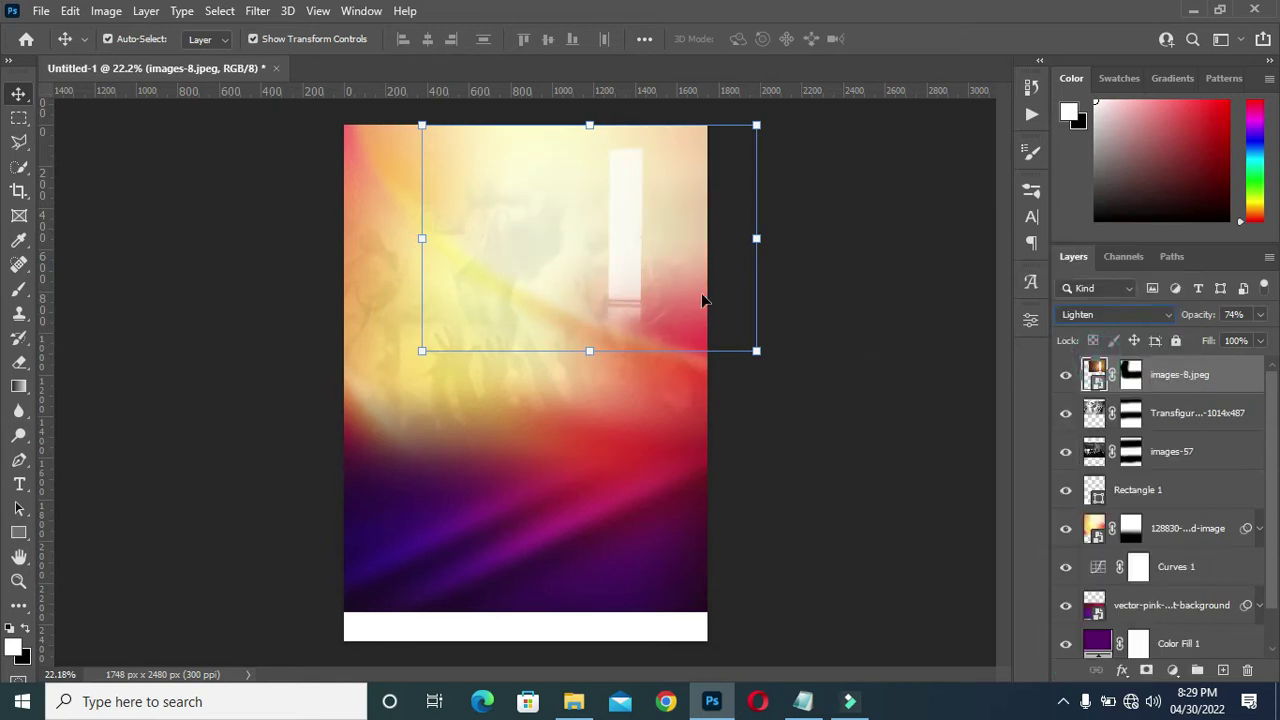
Shift the doorway photo further right toward the upper-right corner
mouse_move(623, 256)
mouse_down()
mouse_move(640, 254)
mouse_move(638, 240)
mouse_move(669, 268)
mouse_move(634, 251)
mouse_up()
drag(1192, 316, 1248, 338)
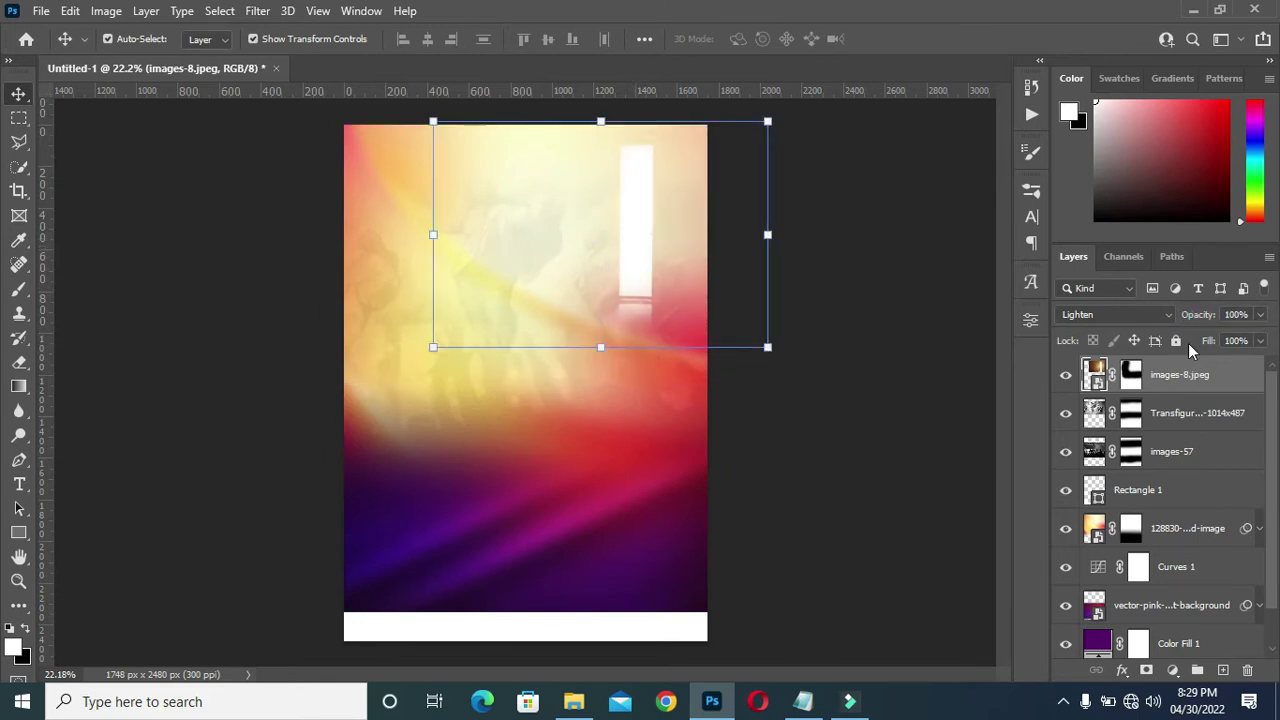
click(933, 386)
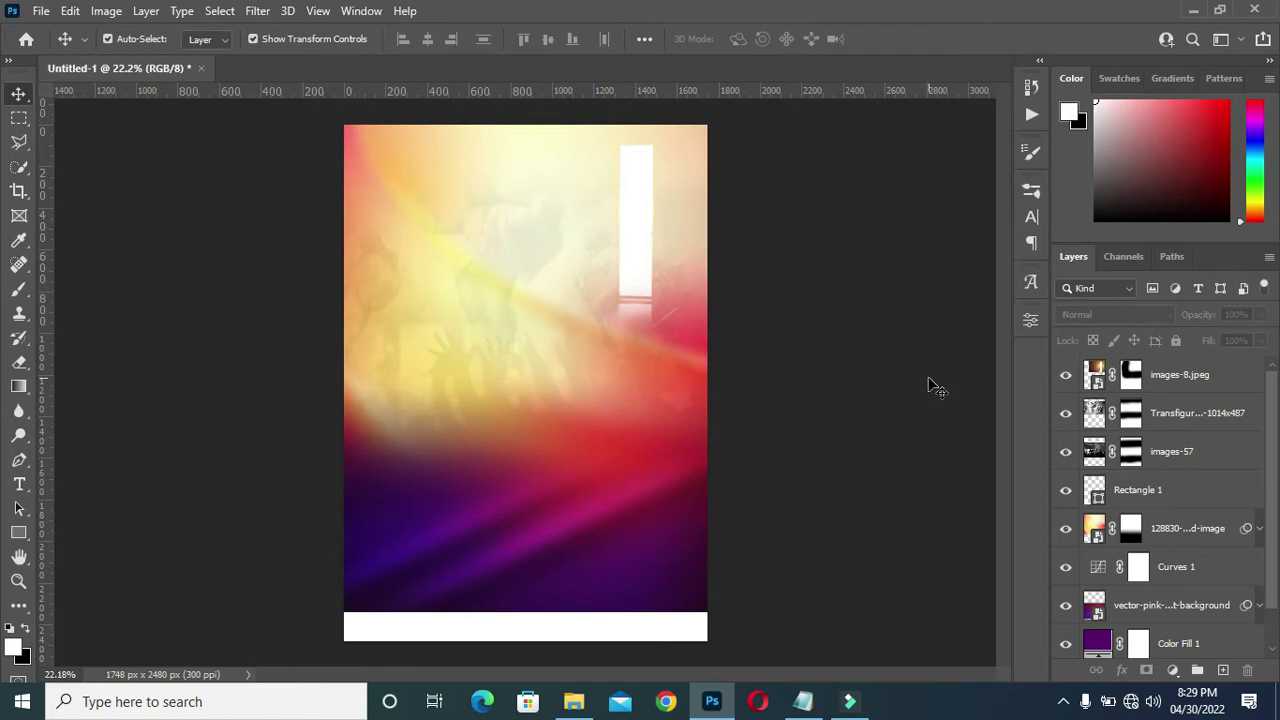
click(643, 255)
mouse_move(637, 246)
mouse_down()
mouse_move(668, 248)
mouse_move(651, 245)
mouse_up()
click(855, 270)
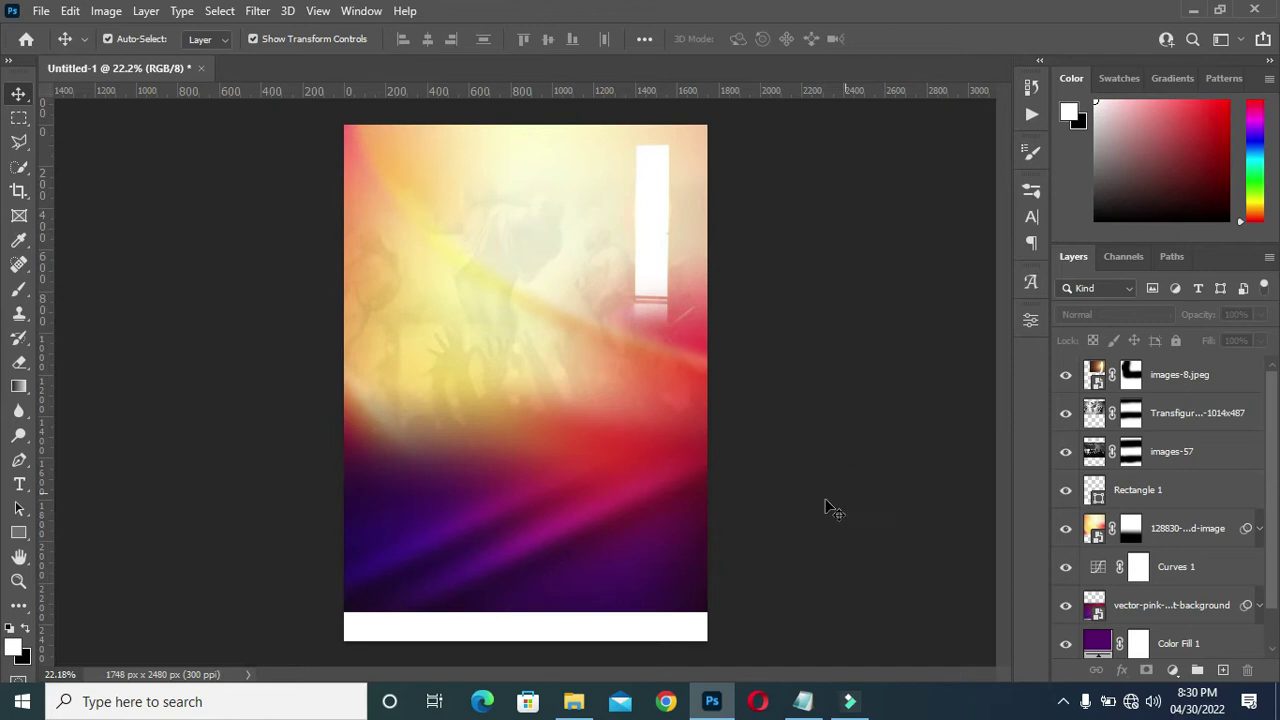
Copy the three CHRIST CITY name and address lines from Notepad and return to the flyer
click(803, 699)
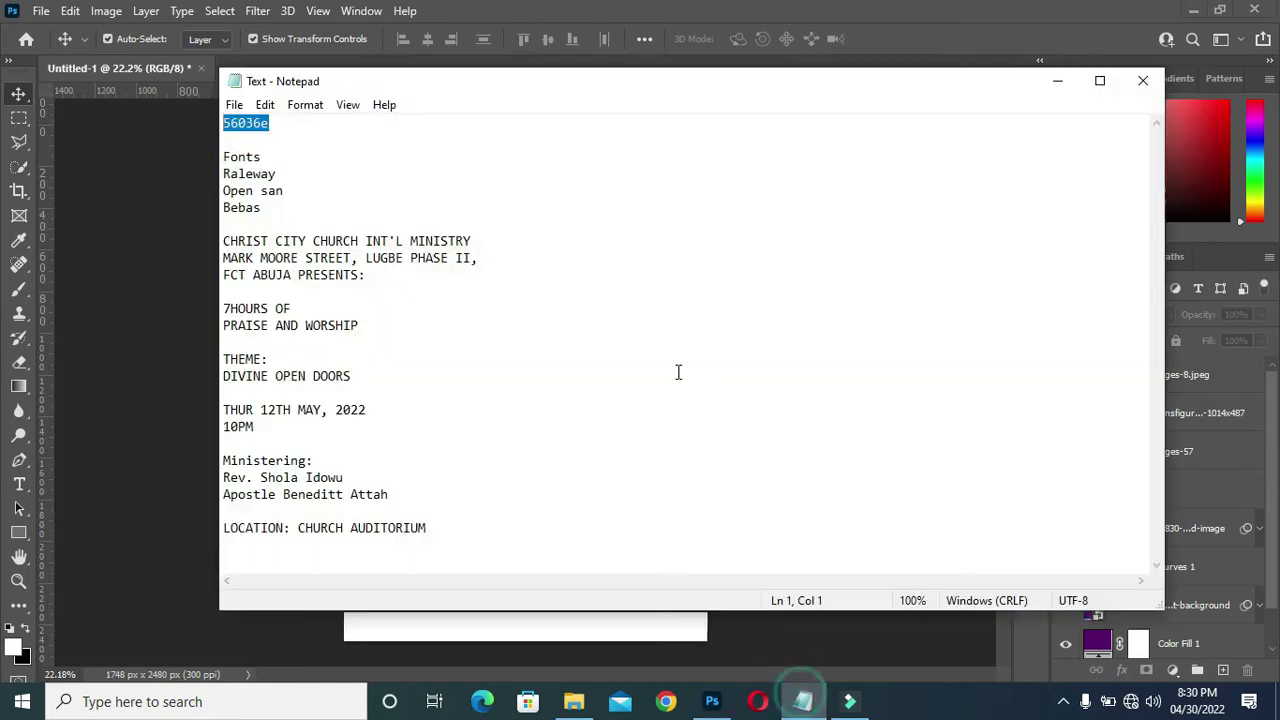
drag(225, 238, 362, 276)
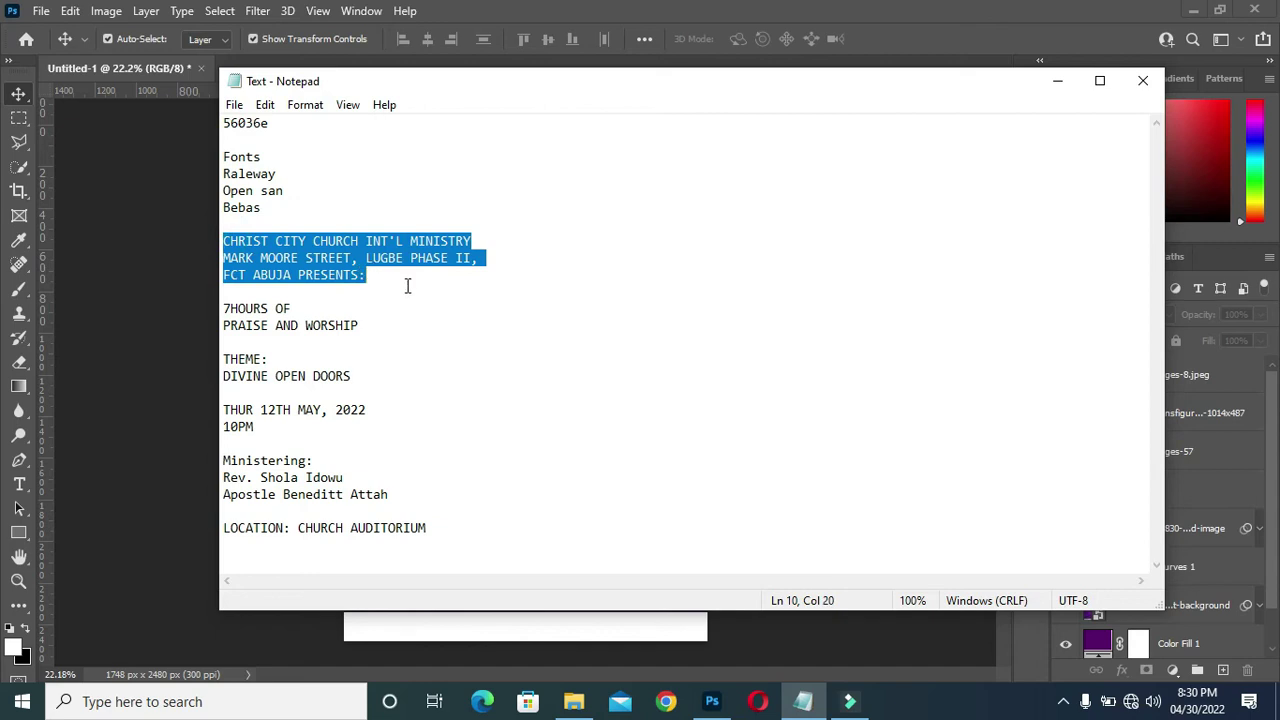
click(1060, 84)
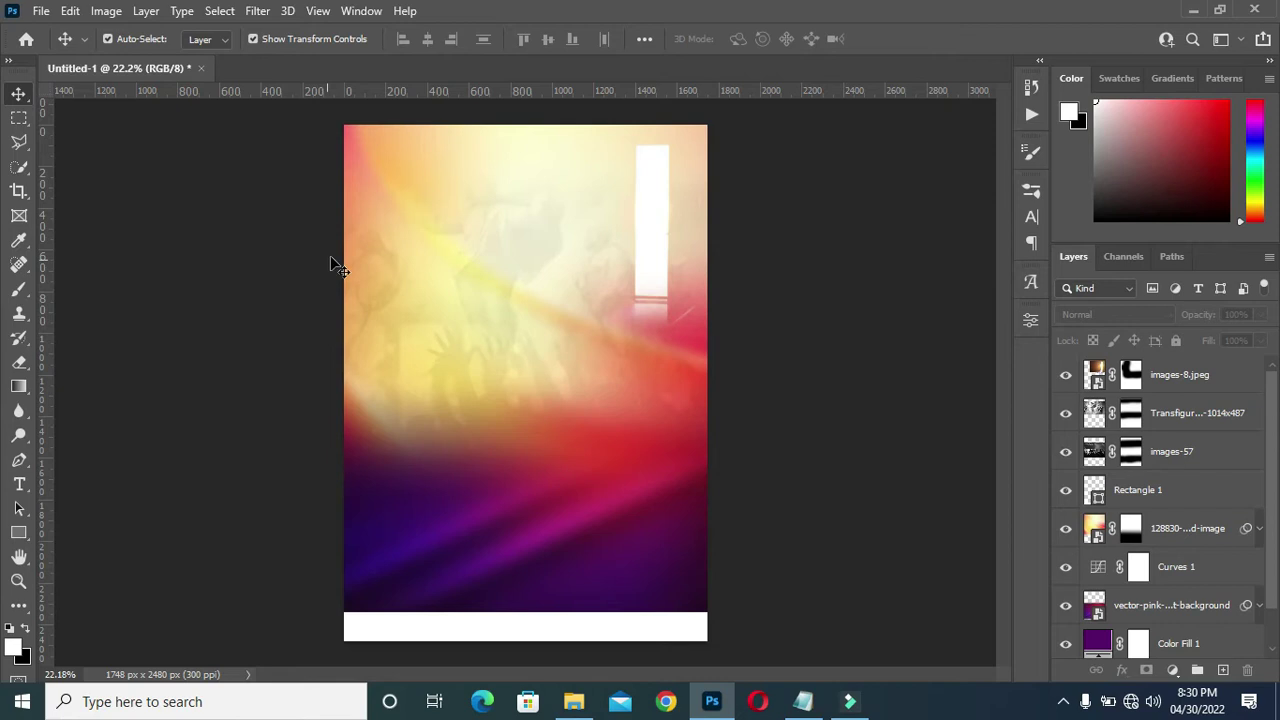
Paste the church header at the flyer's top-left and colour it black (000000)
key(t)
click(382, 145)
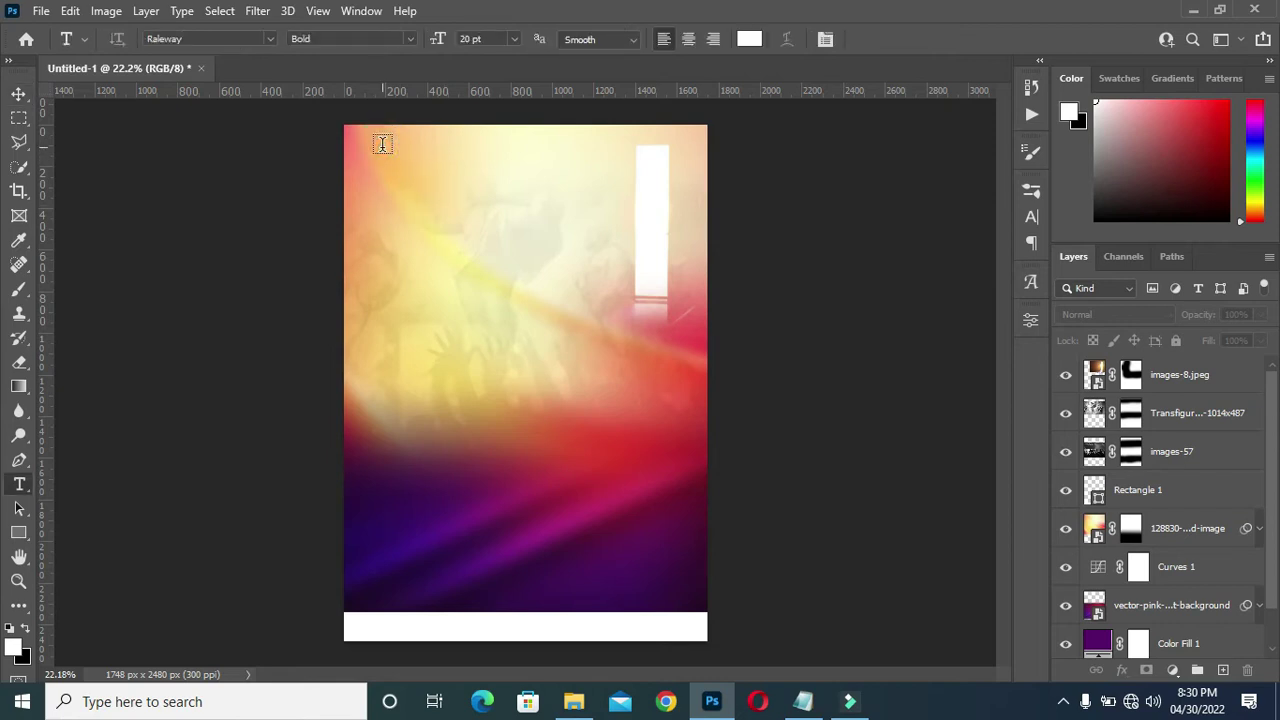
key(ctrl+v)
click(893, 39)
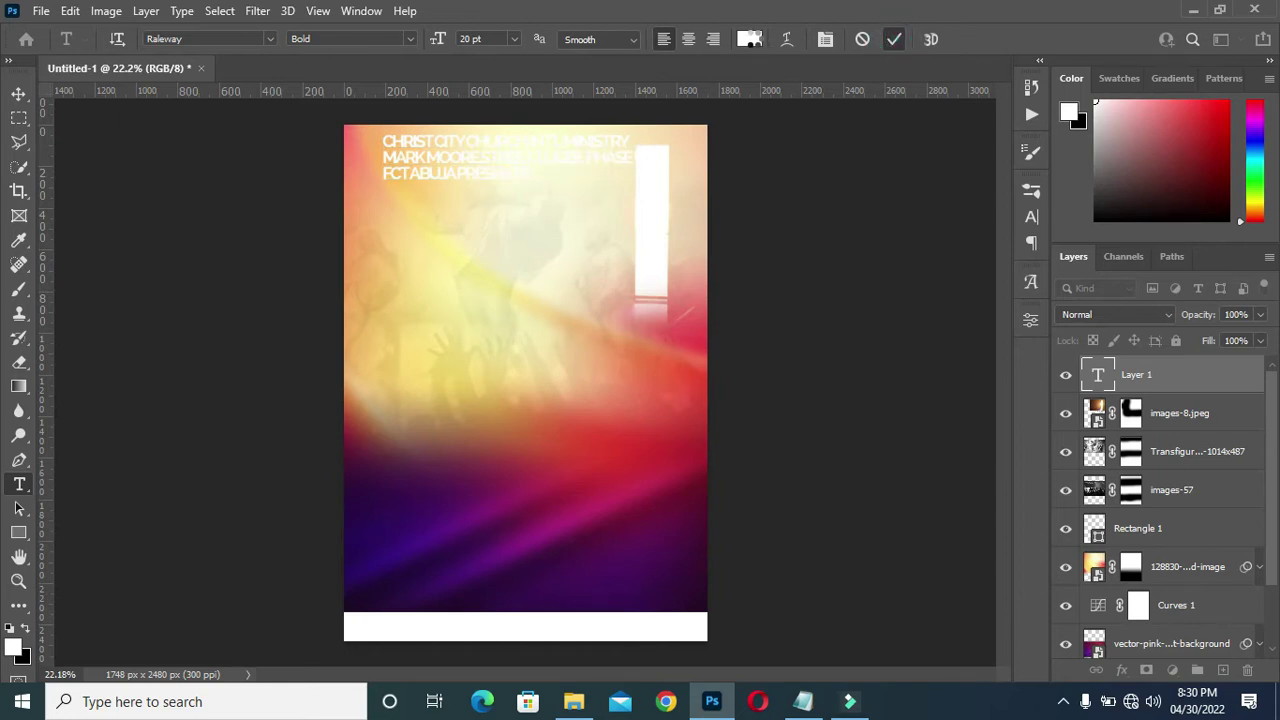
click(750, 40)
text(000000)
click(1207, 287)
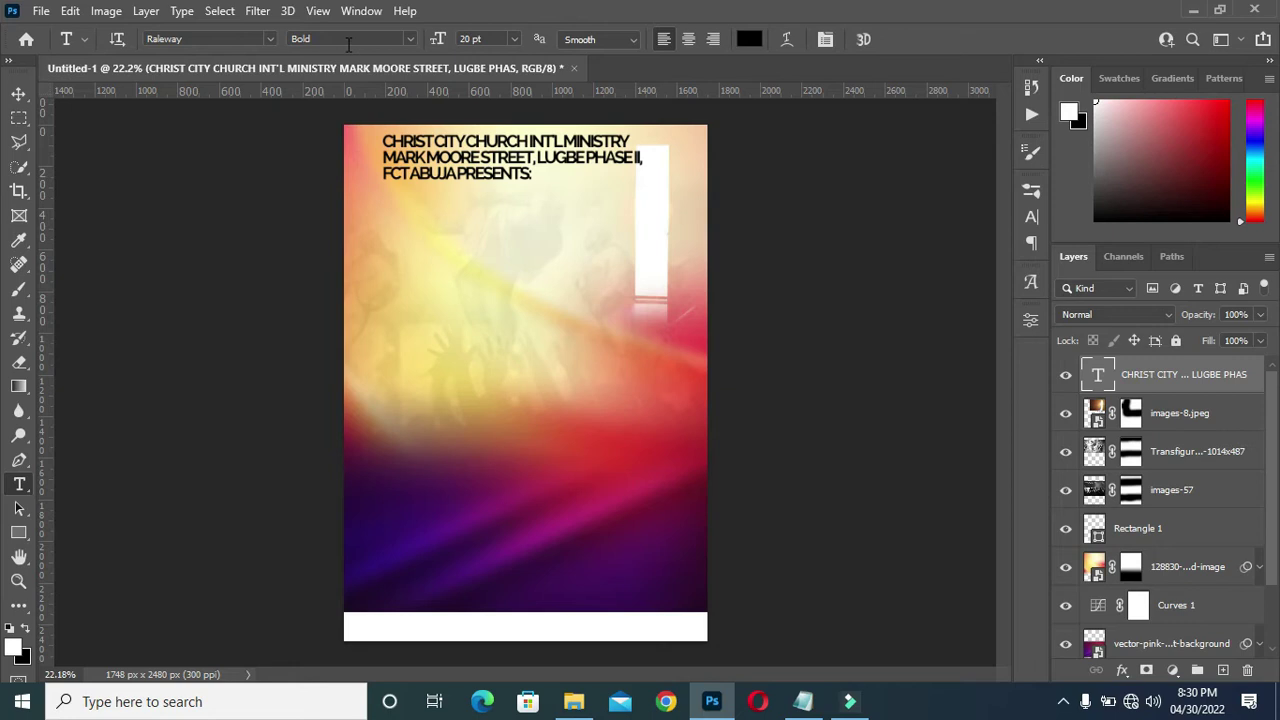
Narrow the header text block and set its tracking to 20
click(19, 93)
drag(645, 156, 557, 168)
click(928, 39)
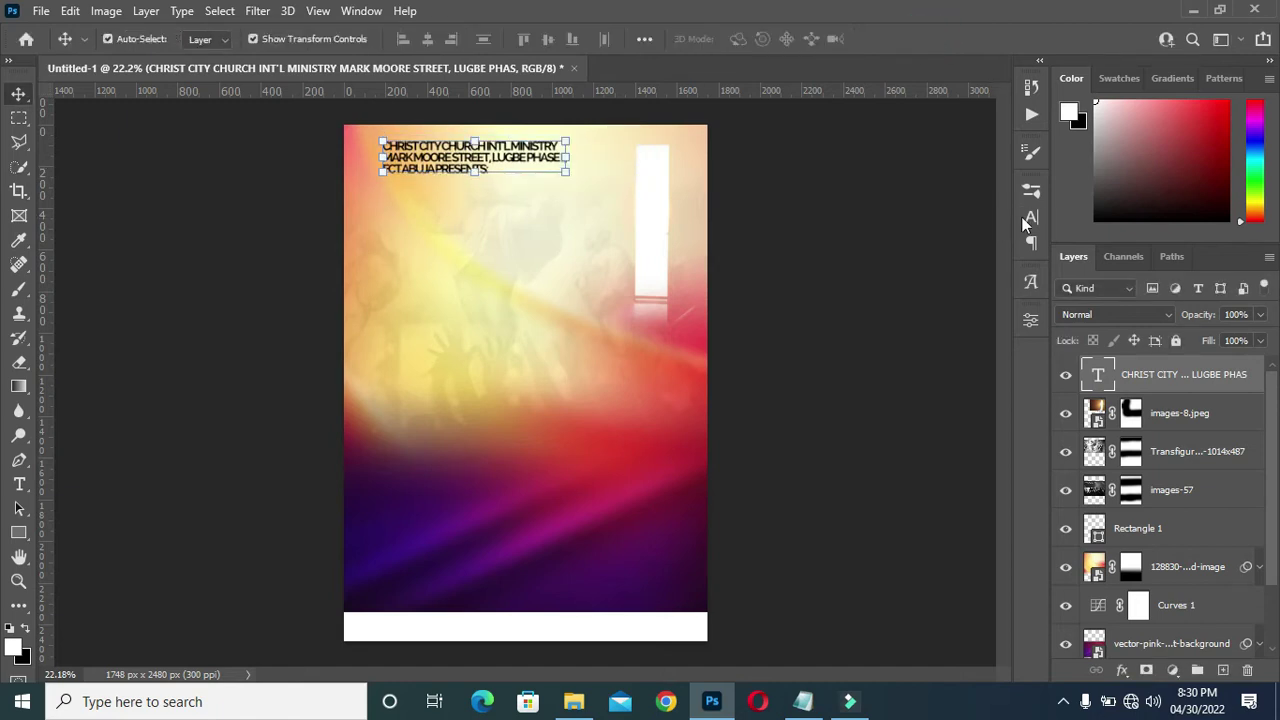
click(1030, 218)
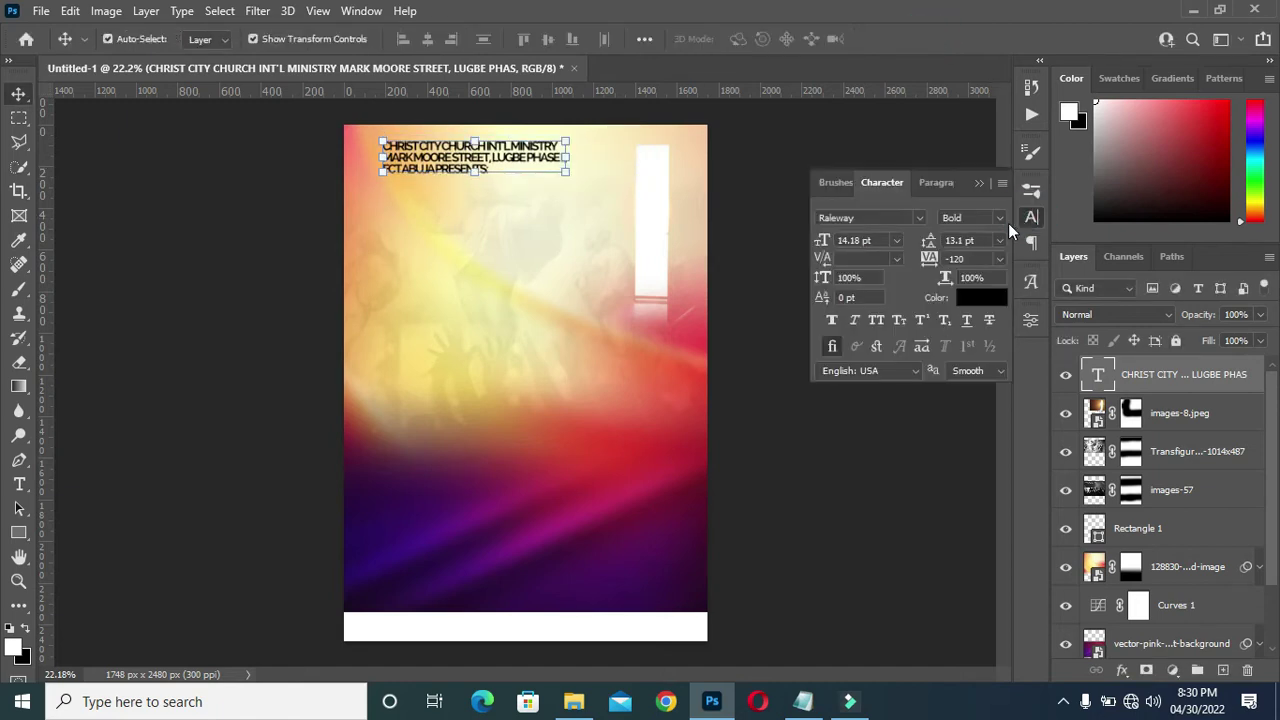
click(955, 258)
text(20)
key(Return)
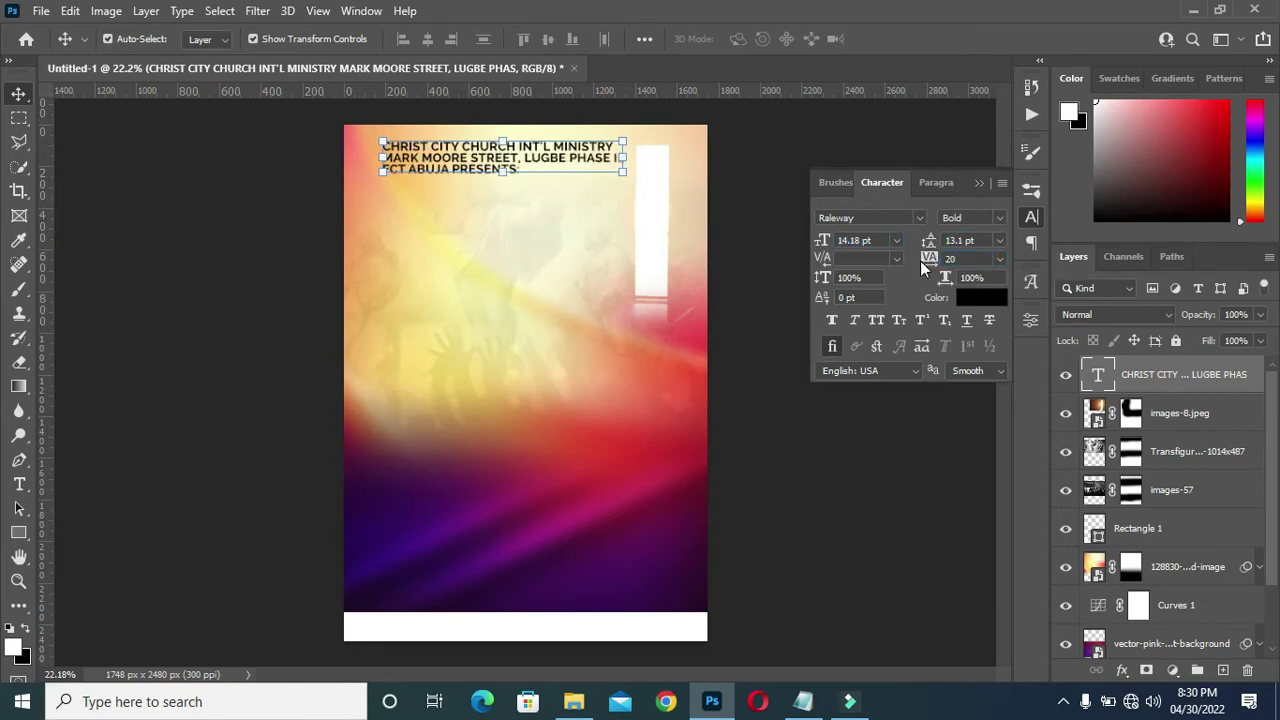
click(979, 183)
Scale the header down slightly with Free Transform so it fits the top of the flyer
click(22, 90)
click(97, 172)
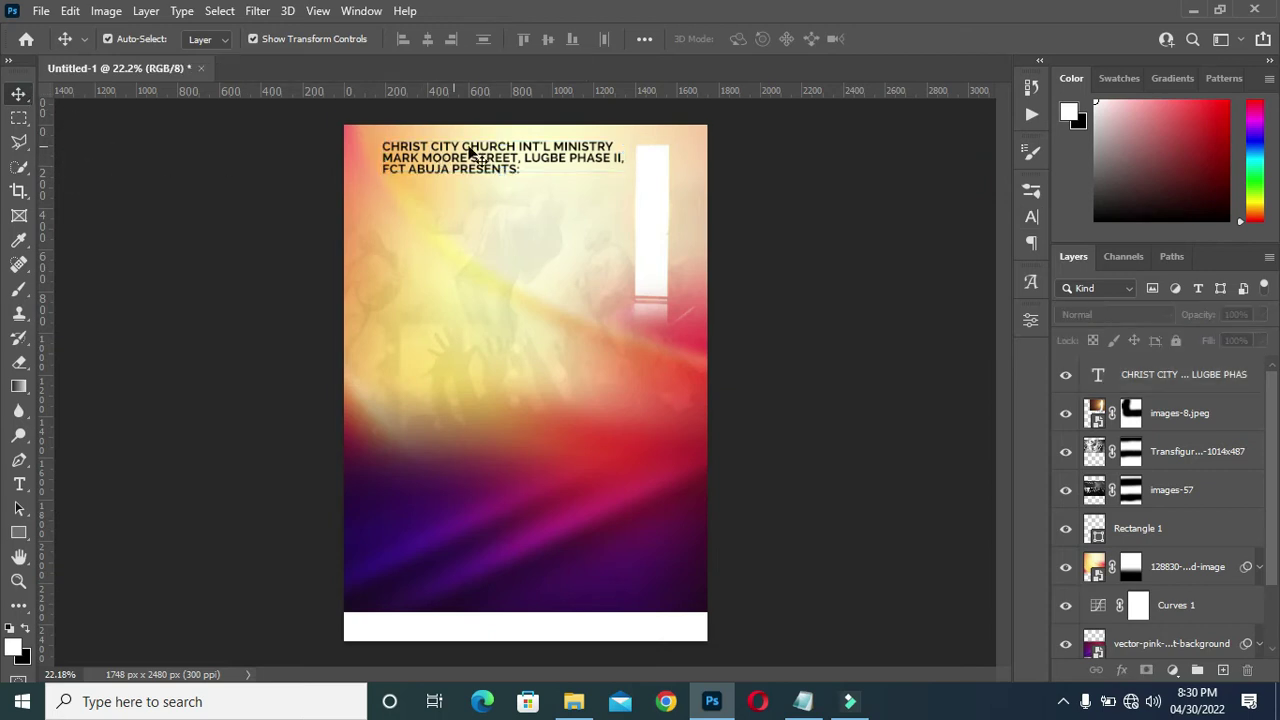
click(587, 150)
key(ctrl+t)
drag(620, 160, 592, 158)
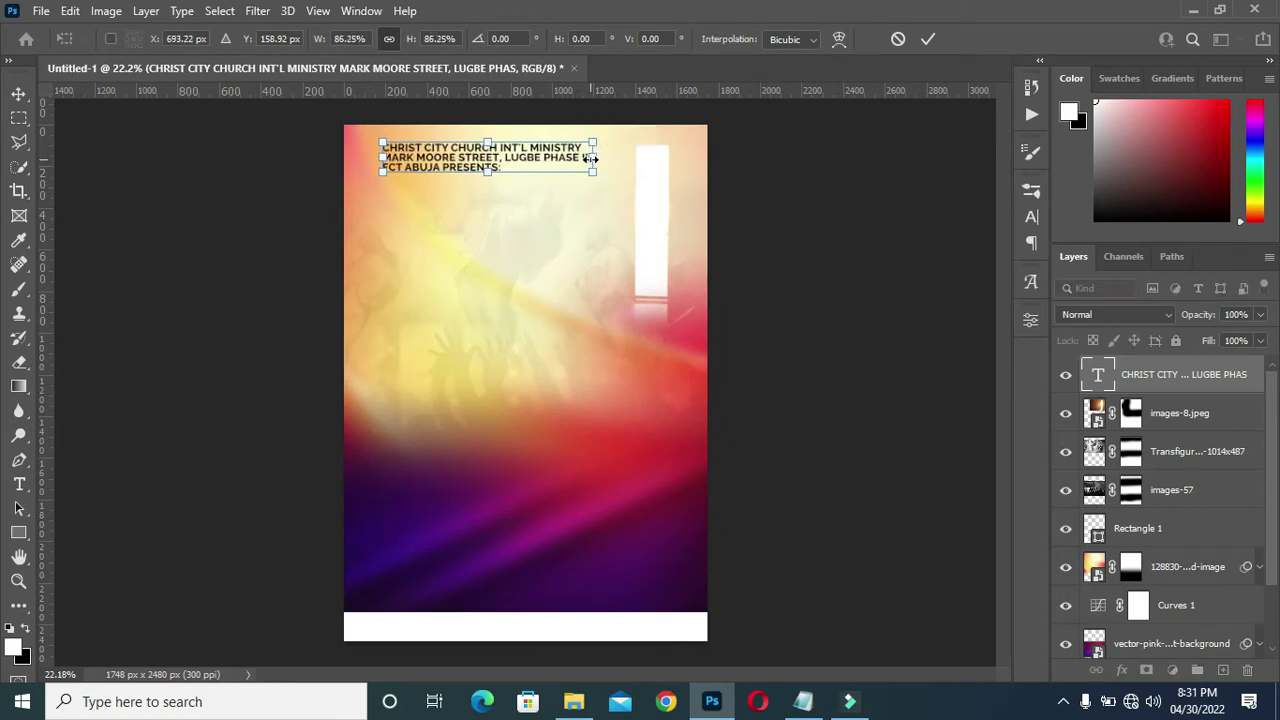
click(800, 189)
click(817, 191)
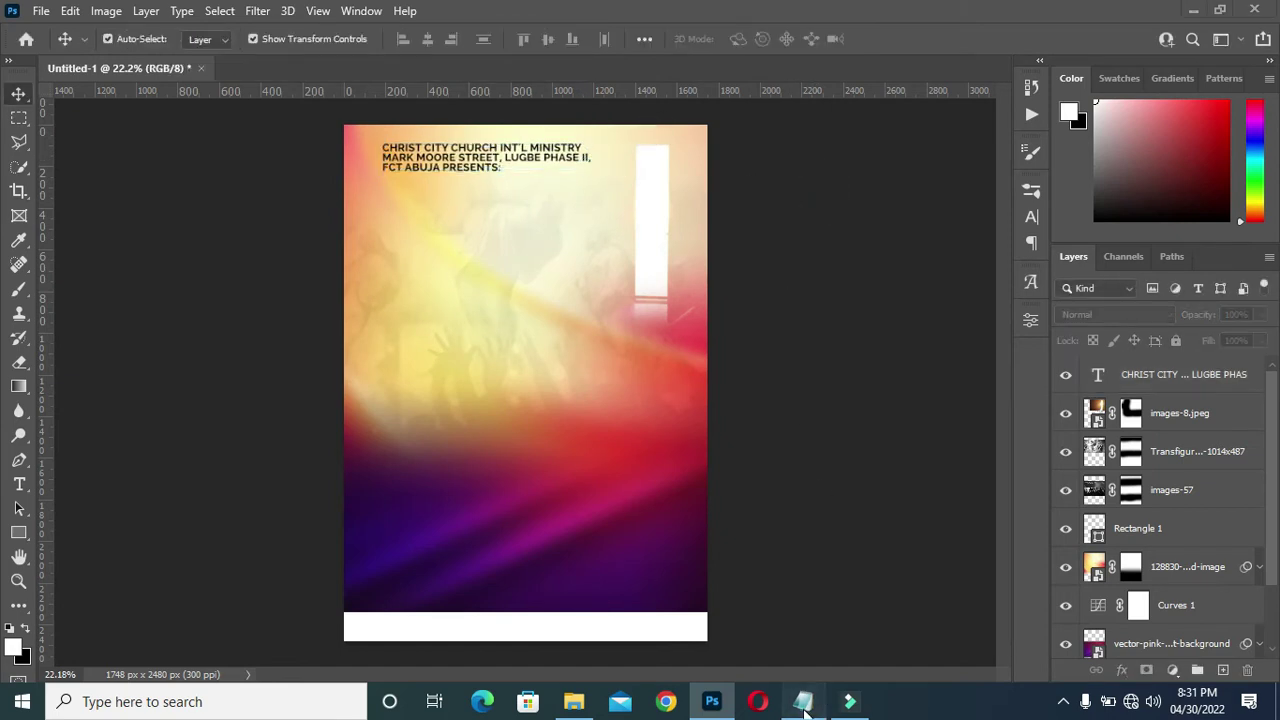
Copy the 7 from the notes and place it as new text below the header
click(803, 701)
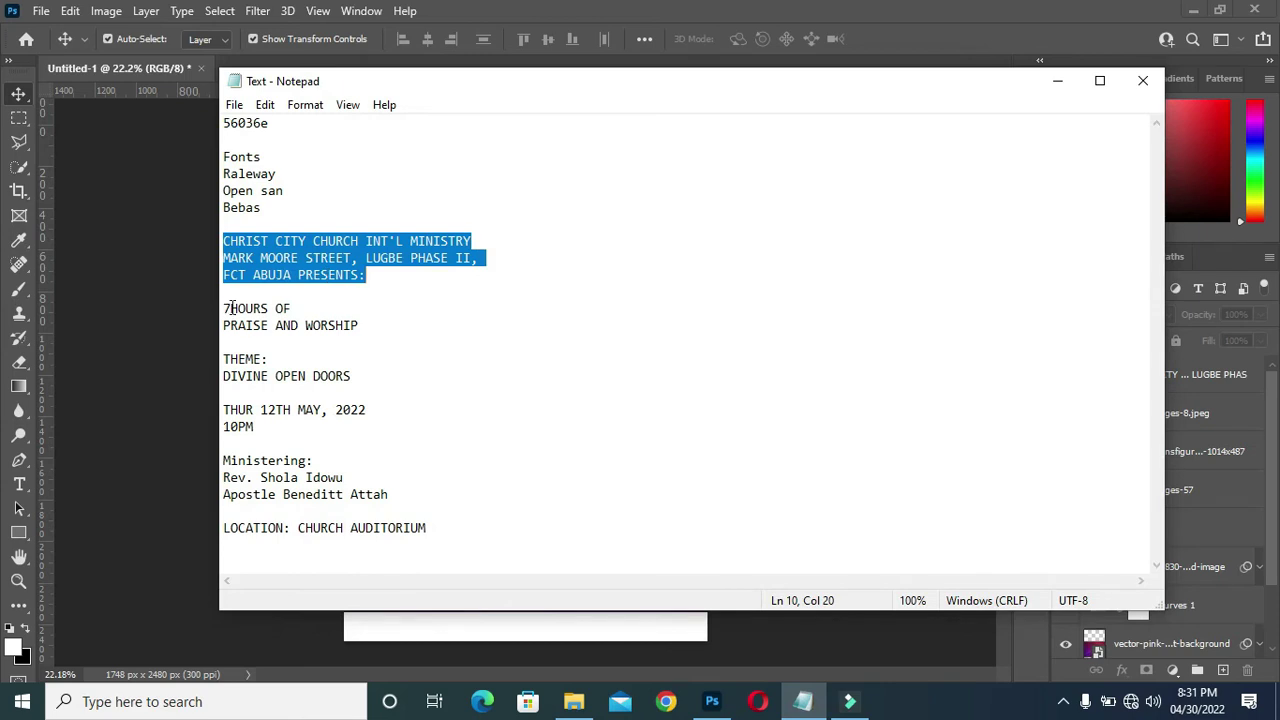
drag(230, 308, 224, 308)
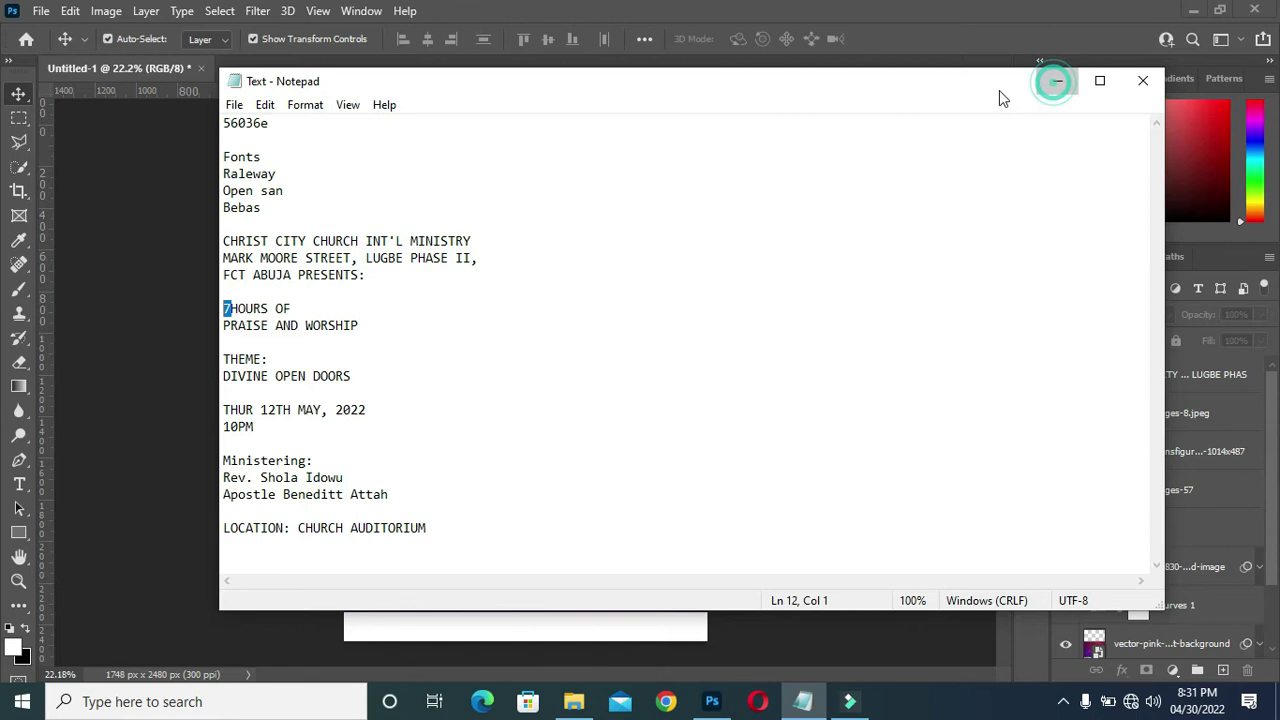
click(1057, 80)
key(t)
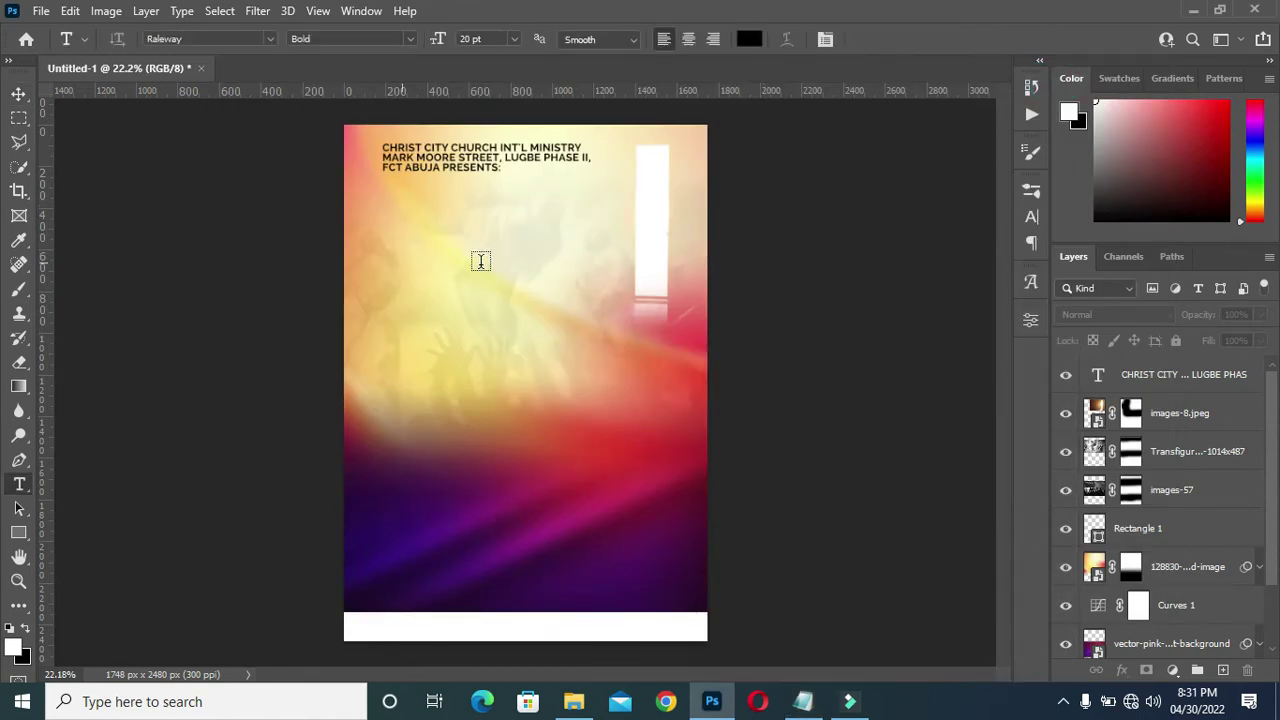
click(484, 261)
text(z)
click(894, 39)
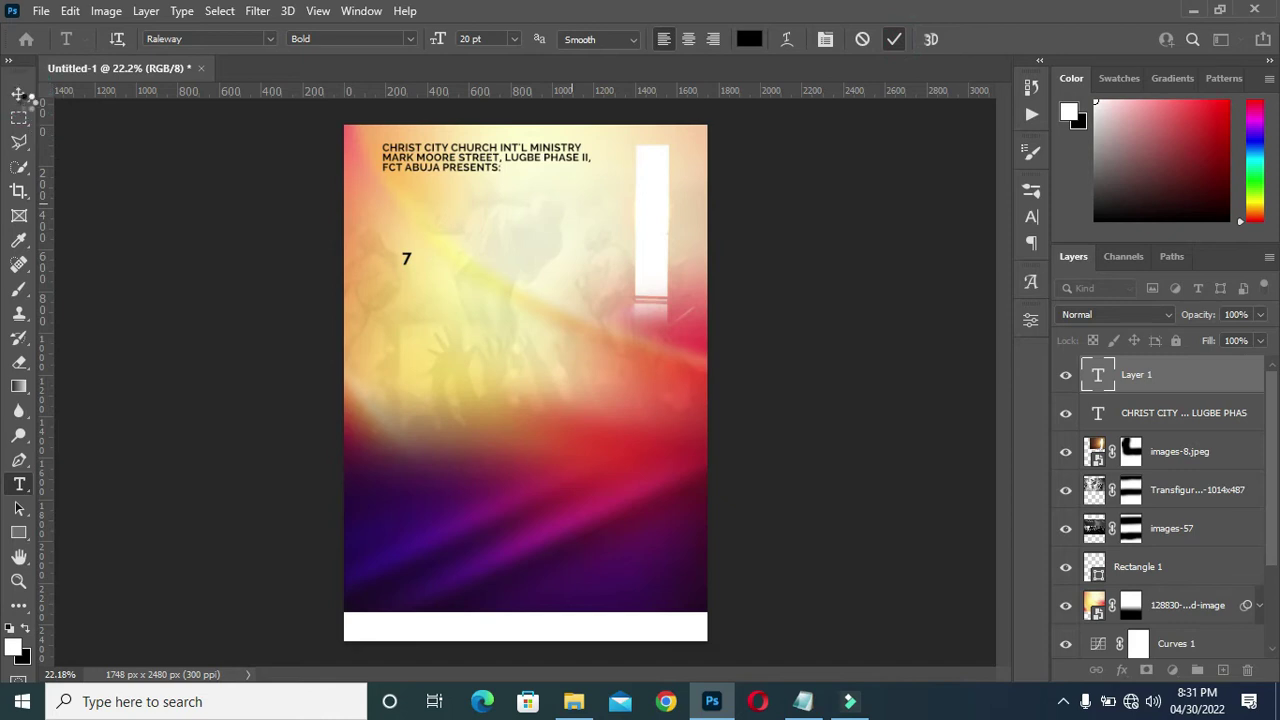
Enlarge the 7 to about 552% and position it on the flyer's left side
key(v)
scroll(395, 240, up, 3)
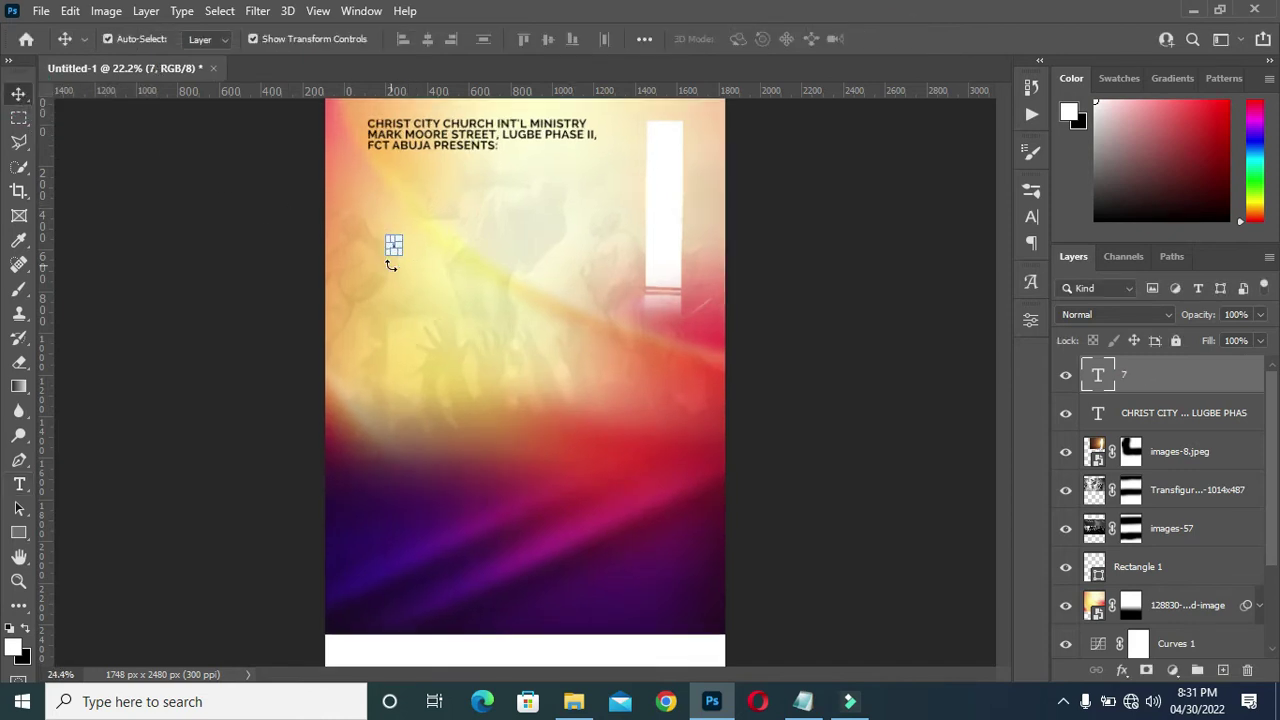
scroll(395, 240, up, 2)
key(ctrl+t)
drag(402, 246, 517, 397)
drag(443, 323, 465, 263)
click(925, 39)
scroll(526, 183, down, 5)
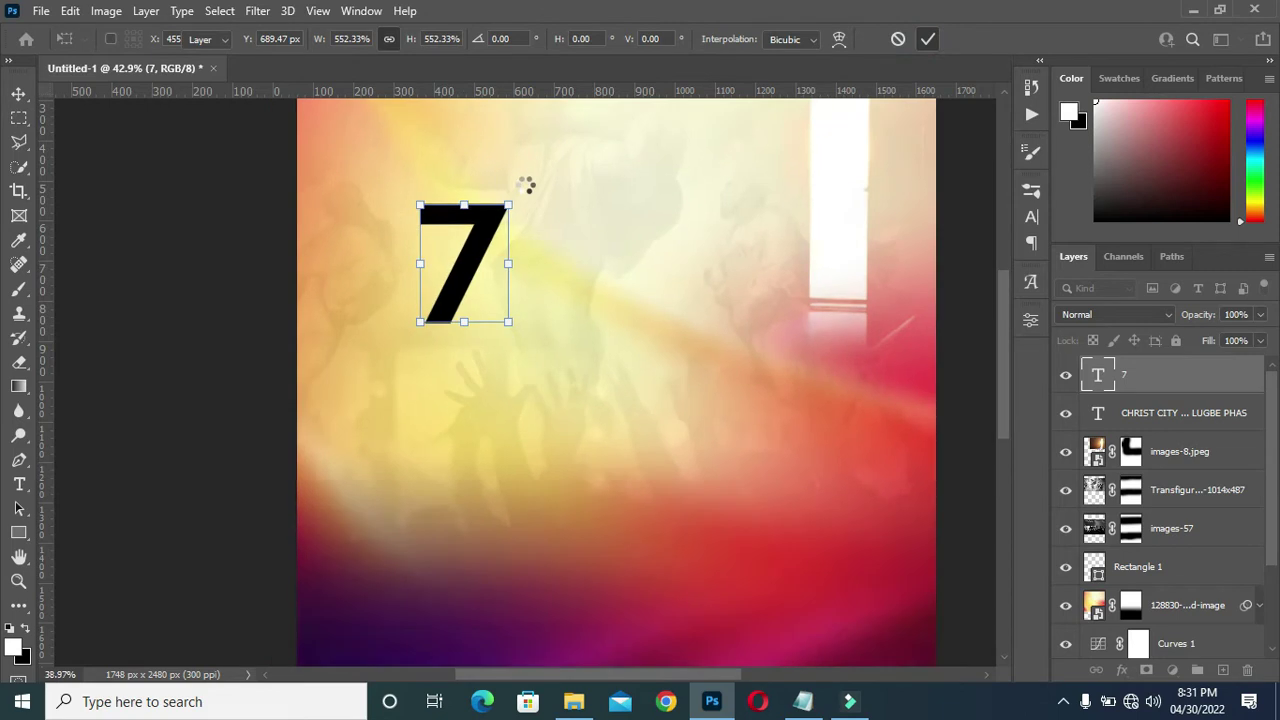
scroll(420, 205, up, 2)
drag(447, 300, 490, 296)
click(1160, 451)
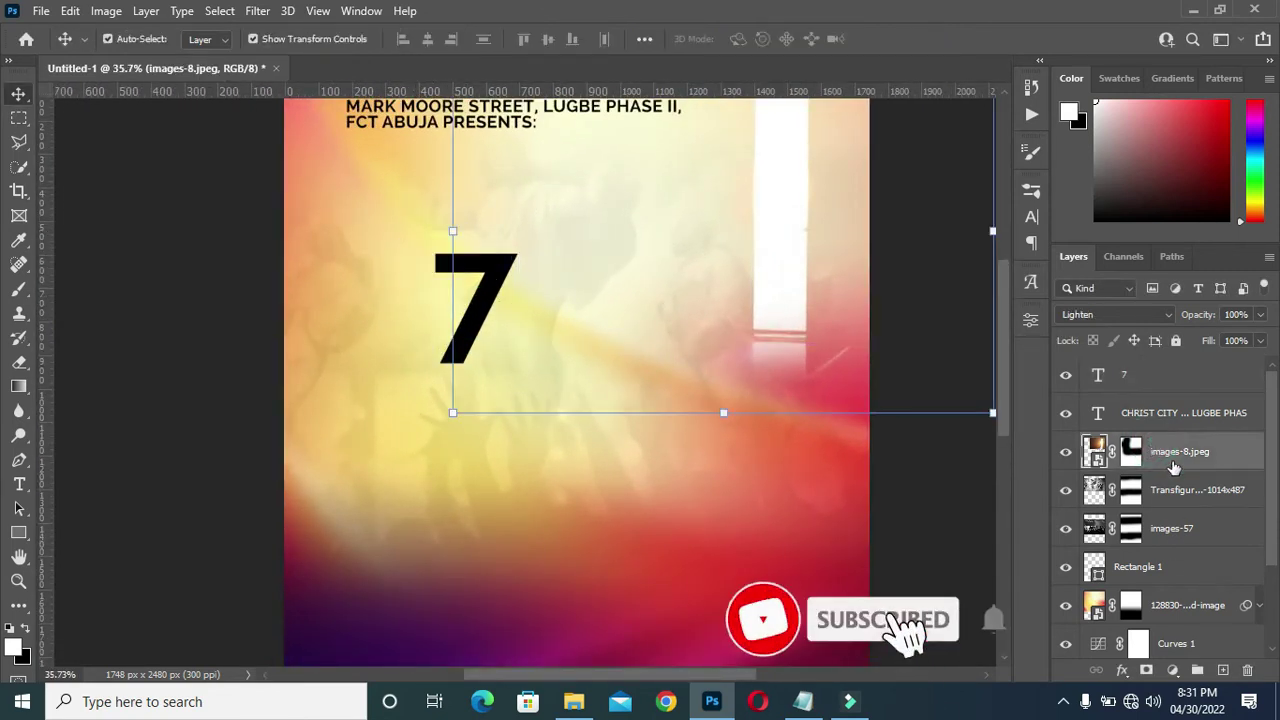
Group the background image layers into a group named BG
scroll(1182, 595, down, 3)
shift+click(1185, 601)
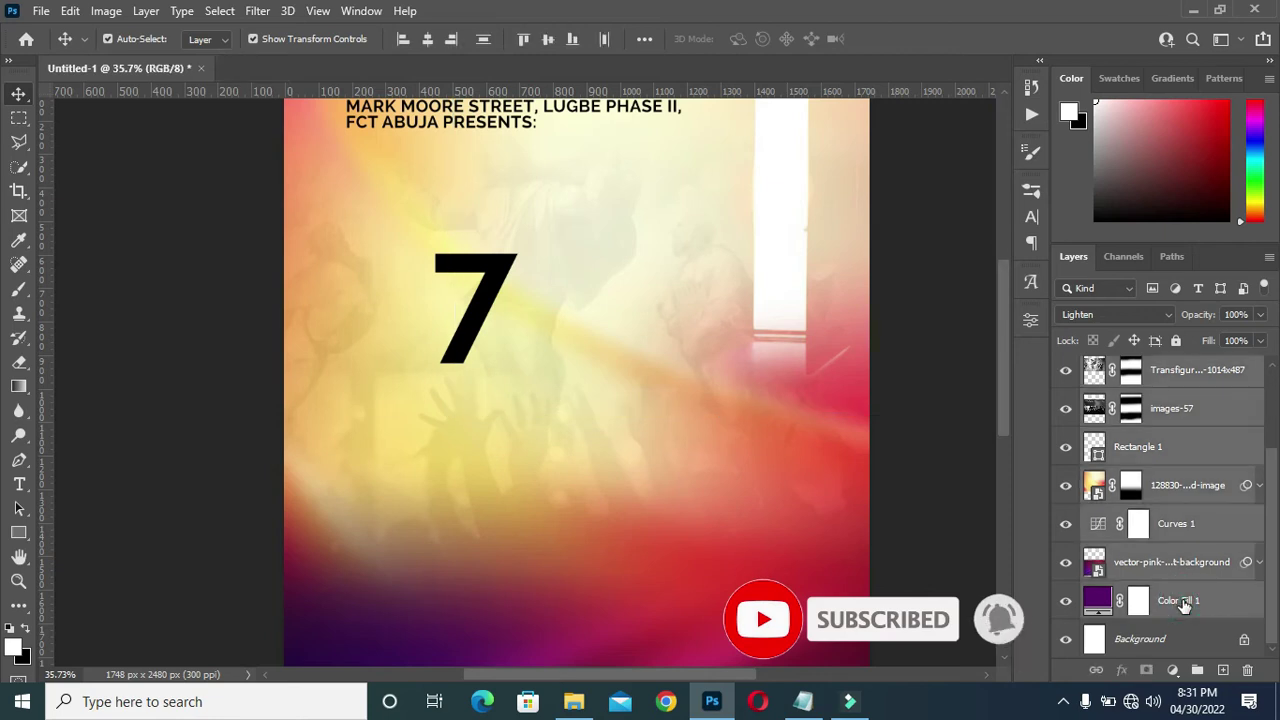
key(ctrl+g)
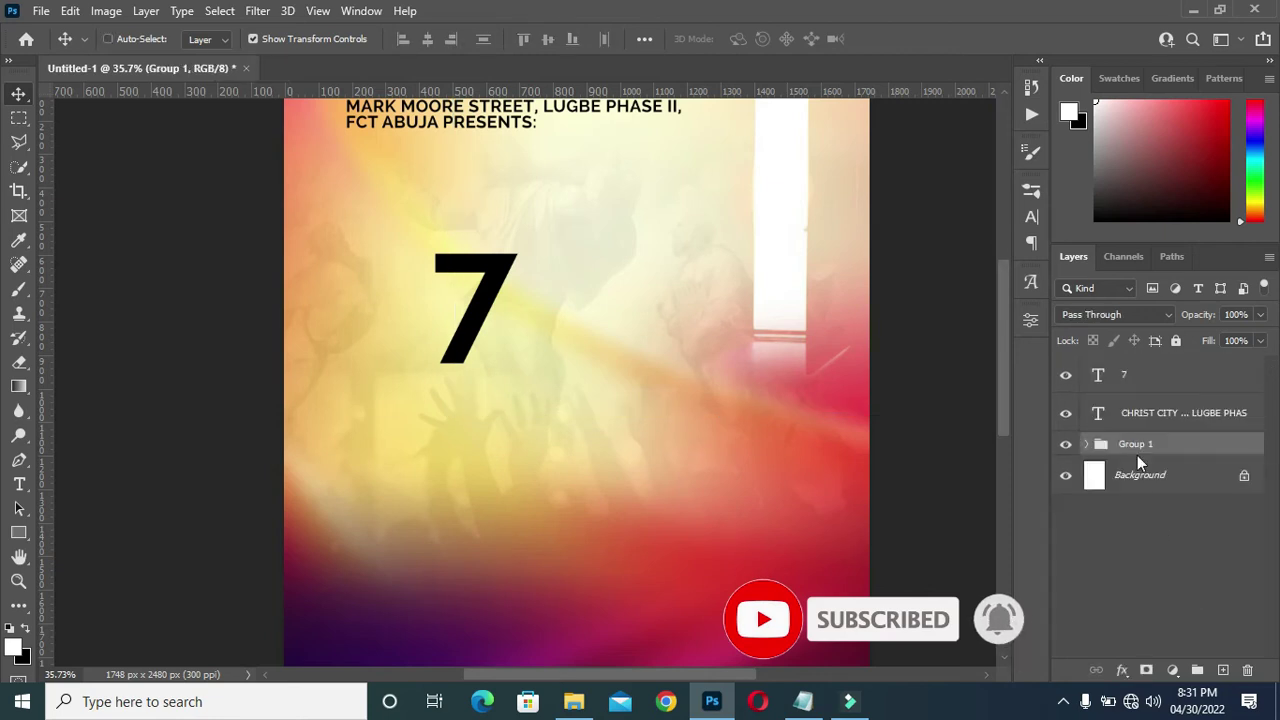
double_click(1137, 446)
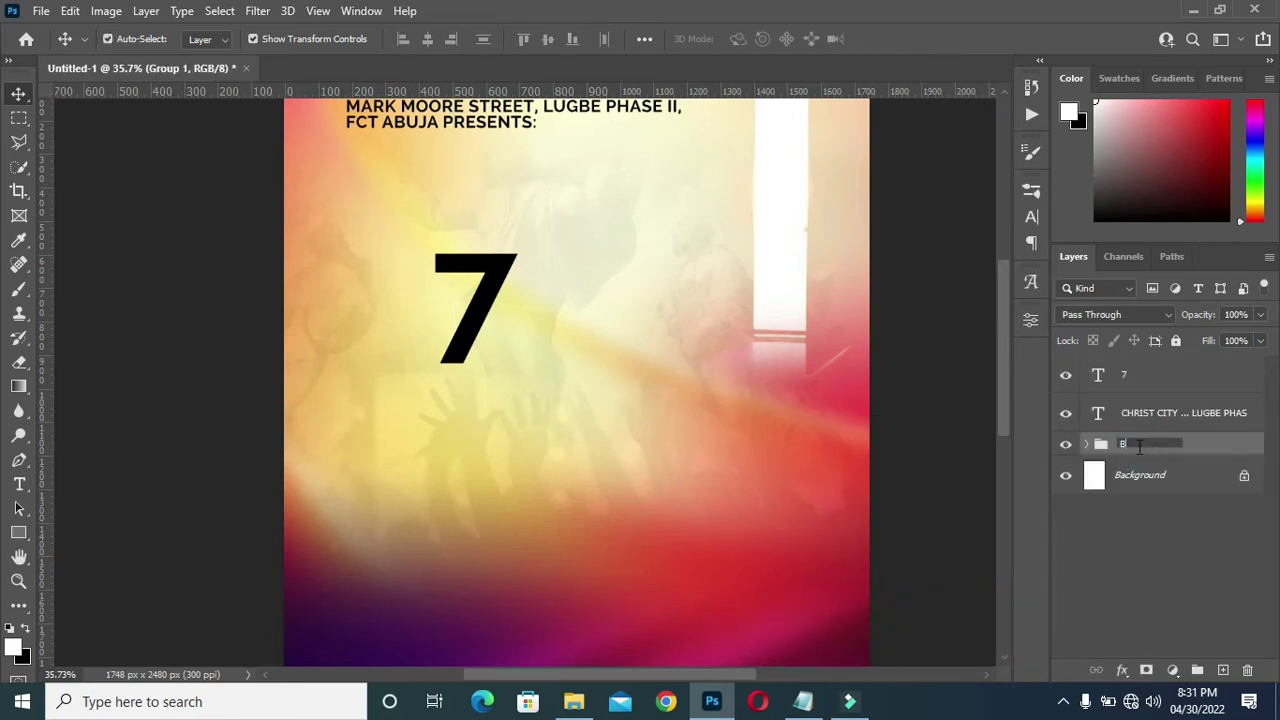
text(BG)
key(Return)
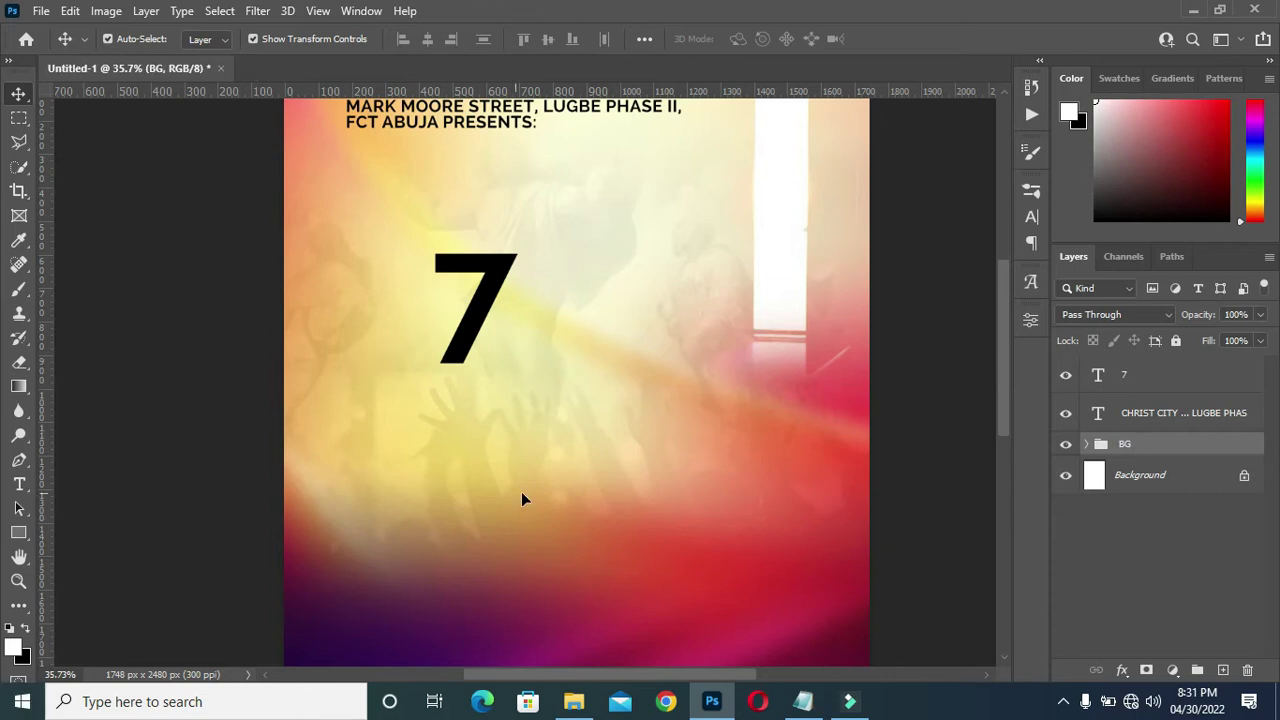
Group the church header text layer into a group named Church
click(1145, 415)
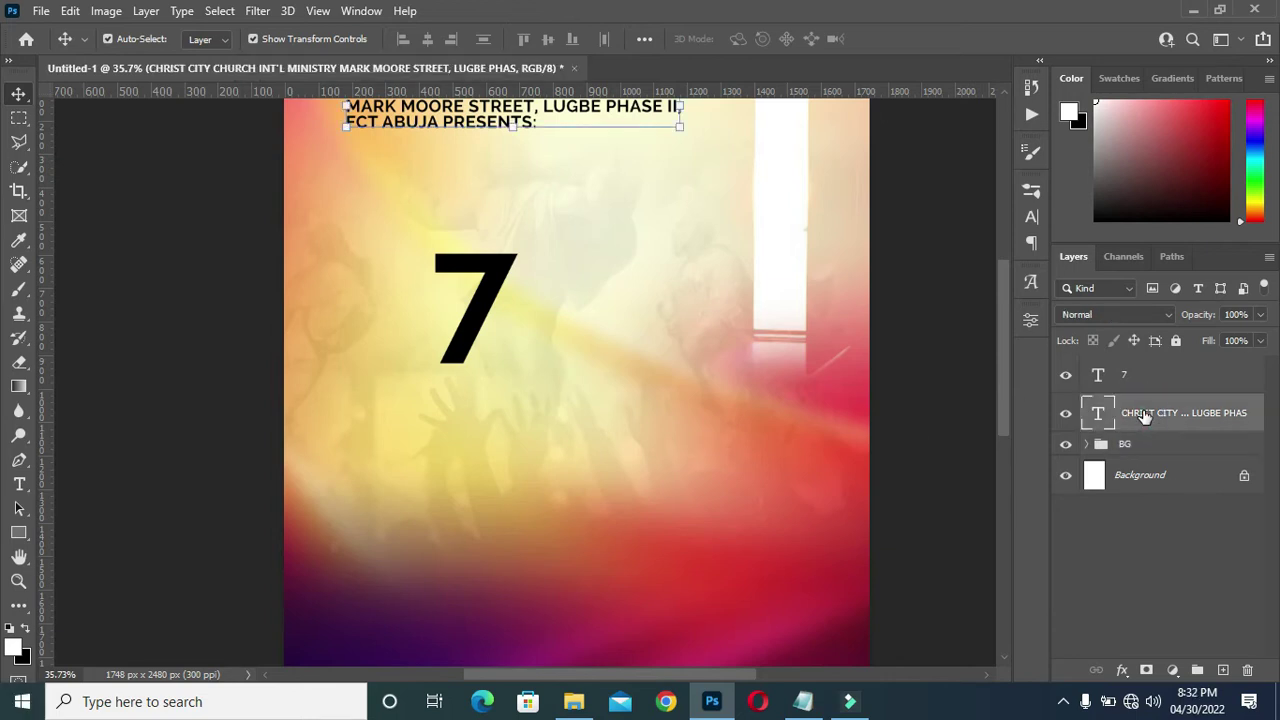
key(ctrl+g)
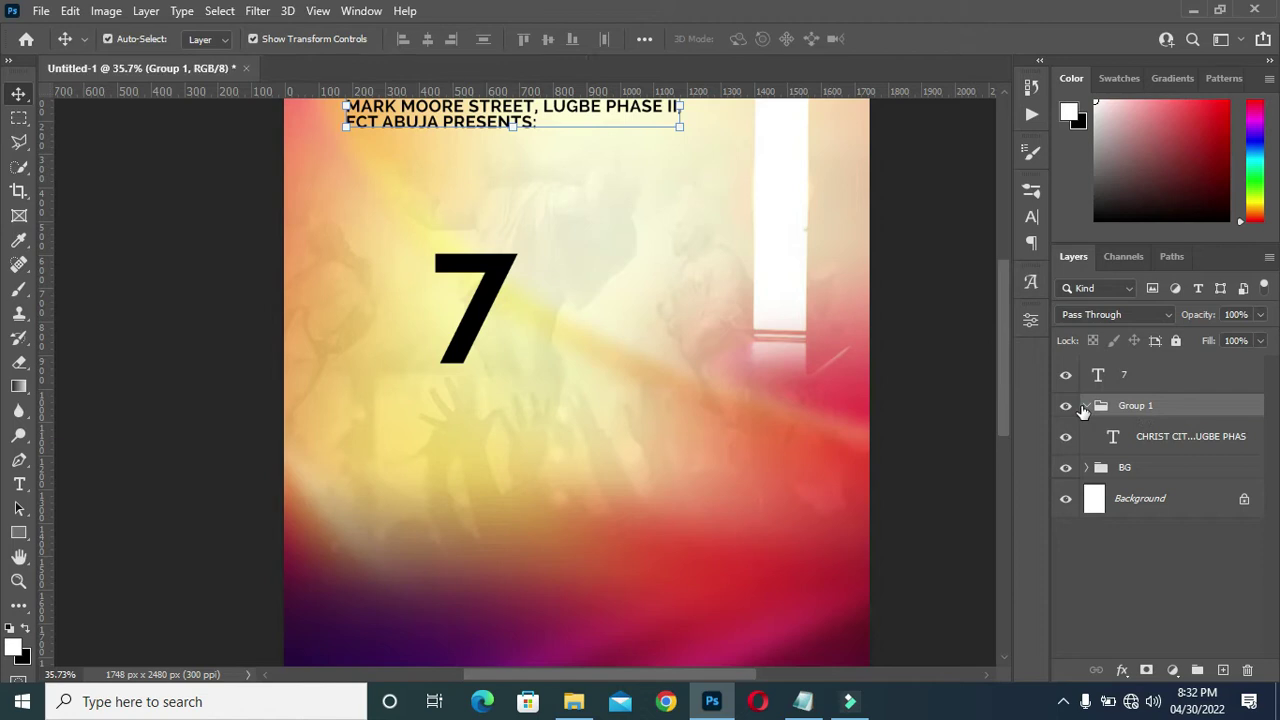
click(1084, 408)
double_click(1133, 406)
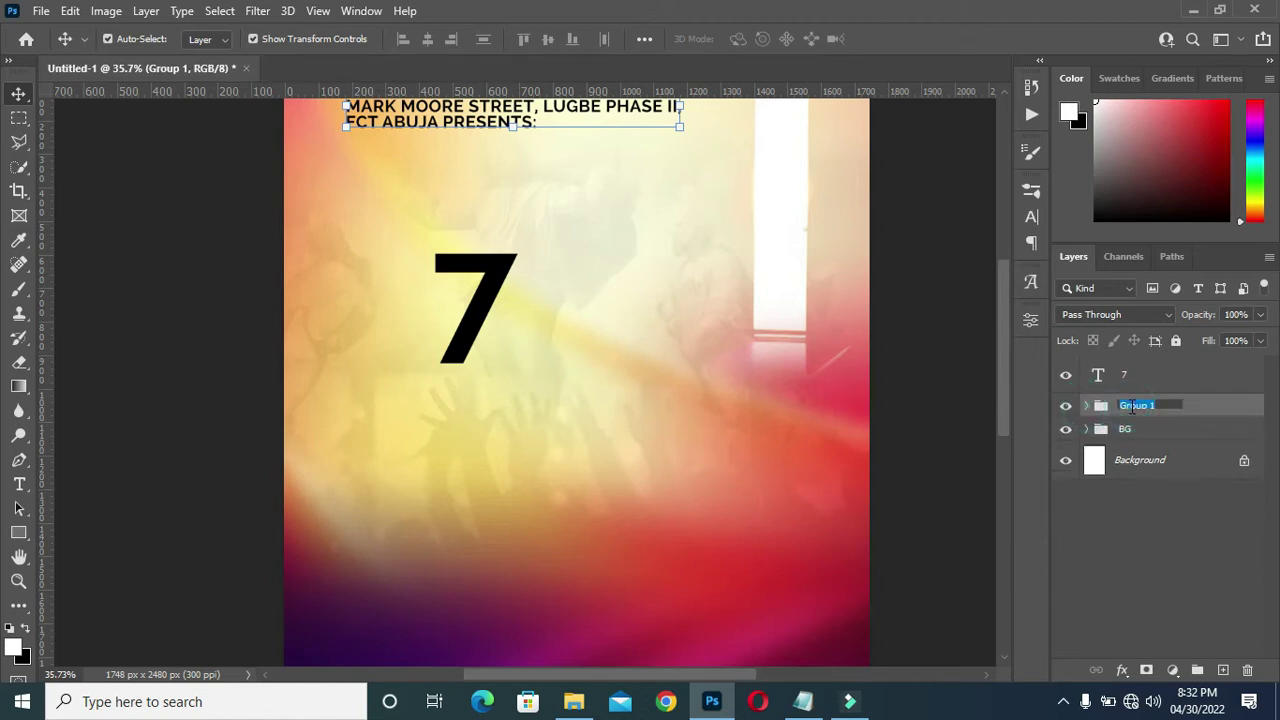
text(Church)
key(Return)
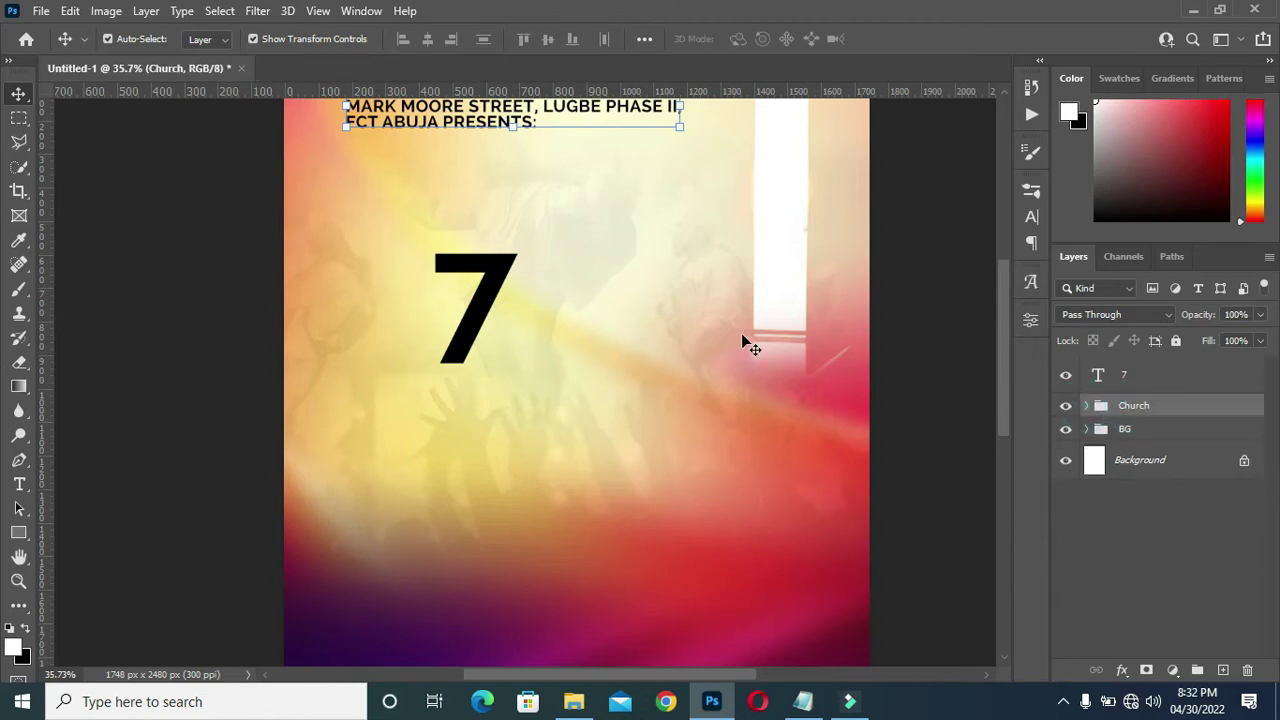
click(483, 312)
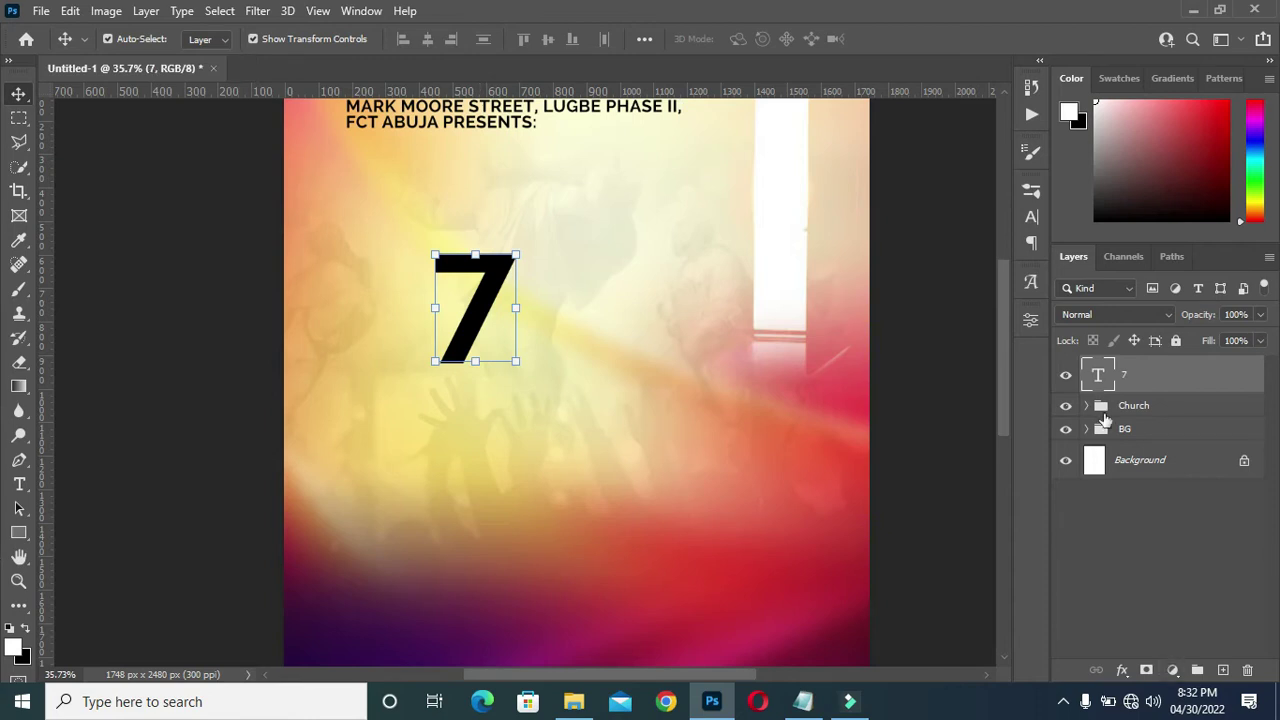
Change the 7's text colour to dark red
key(t)
click(750, 38)
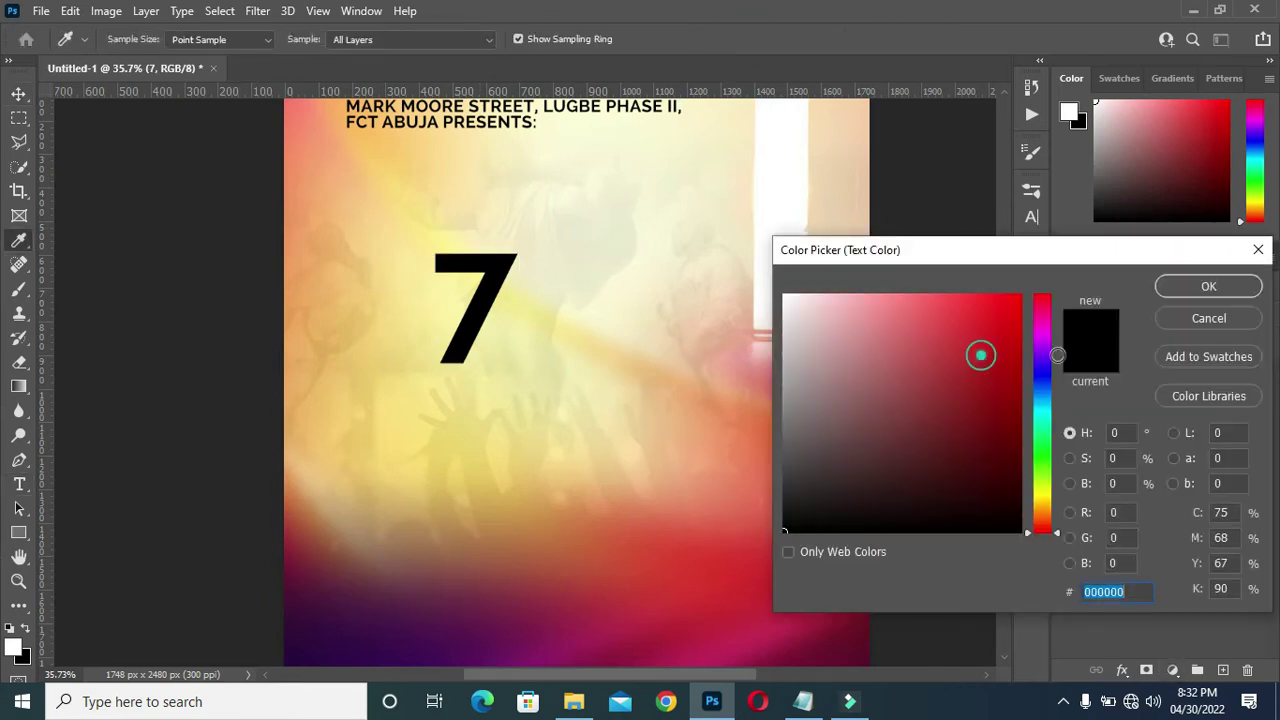
click(1020, 355)
click(1210, 288)
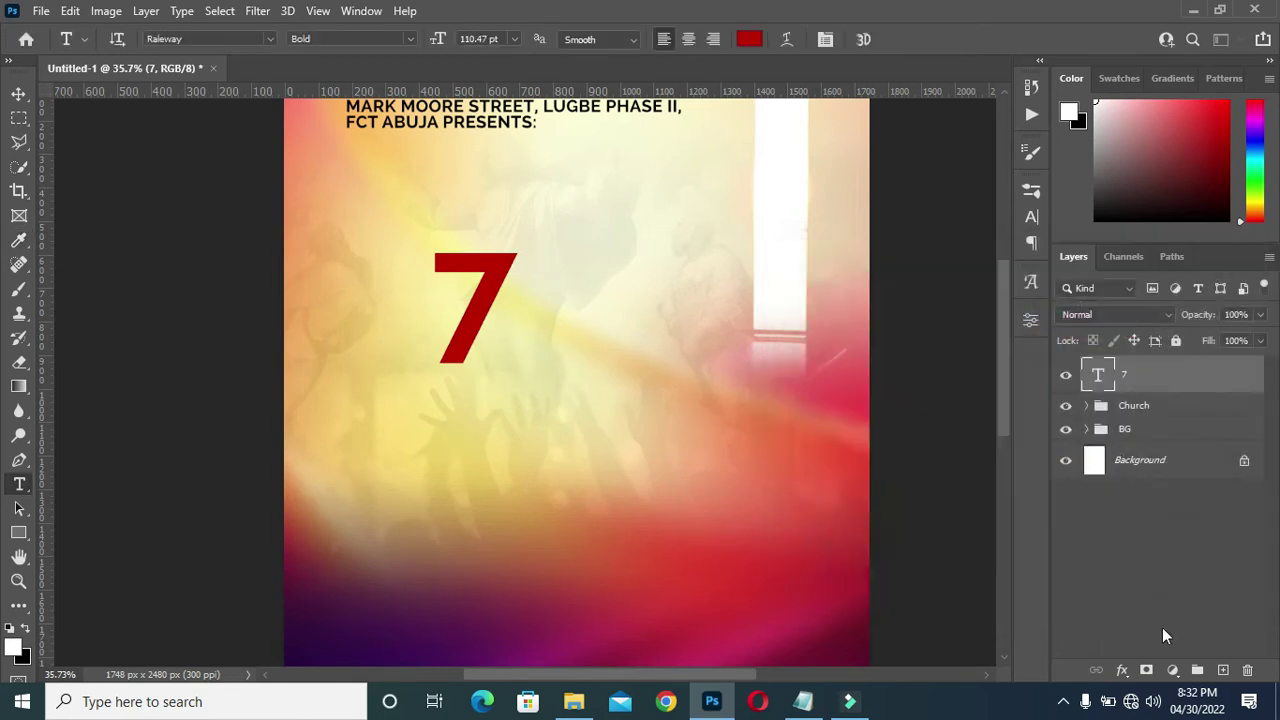
Add a red stroke and a wider 27 px white stroke to the 7
click(1126, 673)
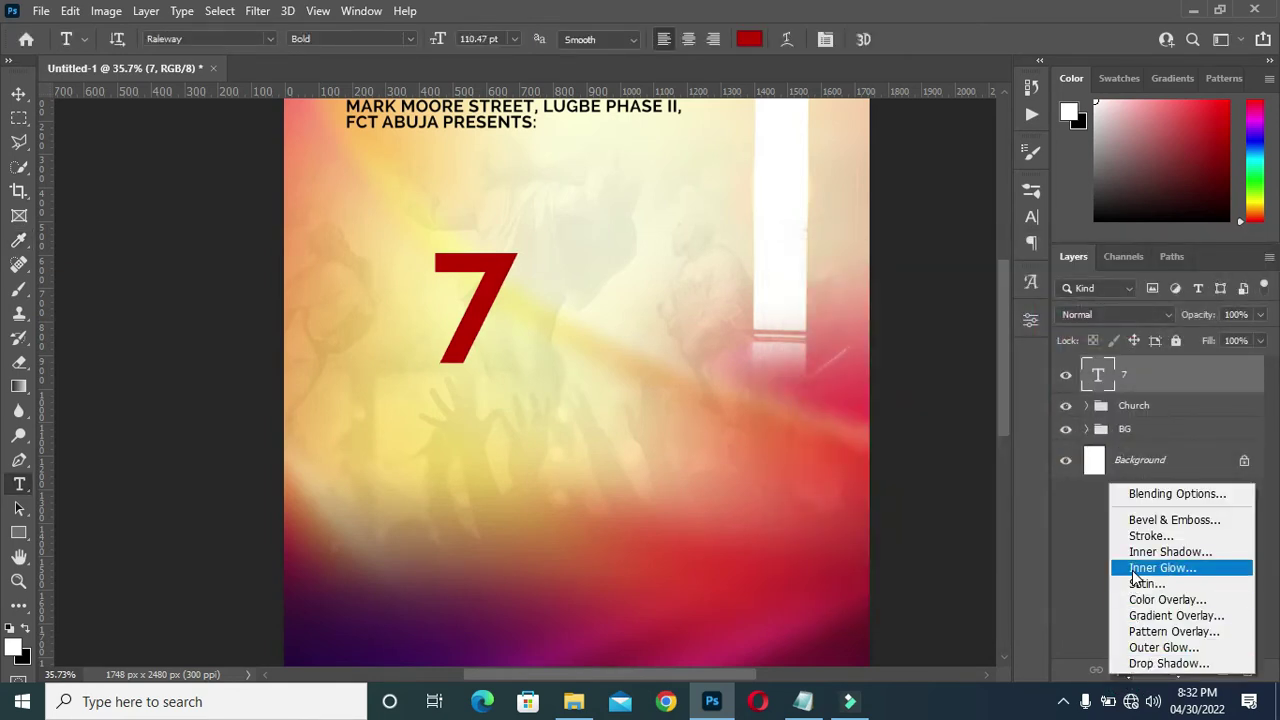
click(1143, 538)
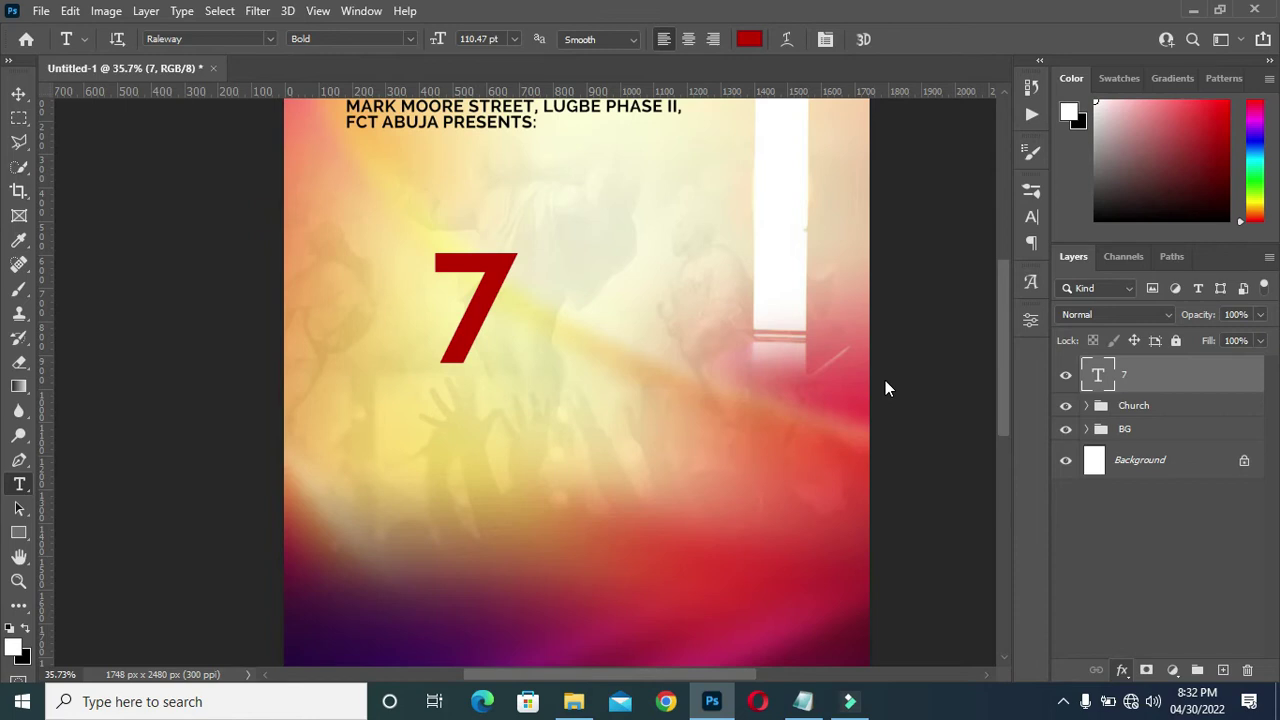
drag(808, 173, 858, 169)
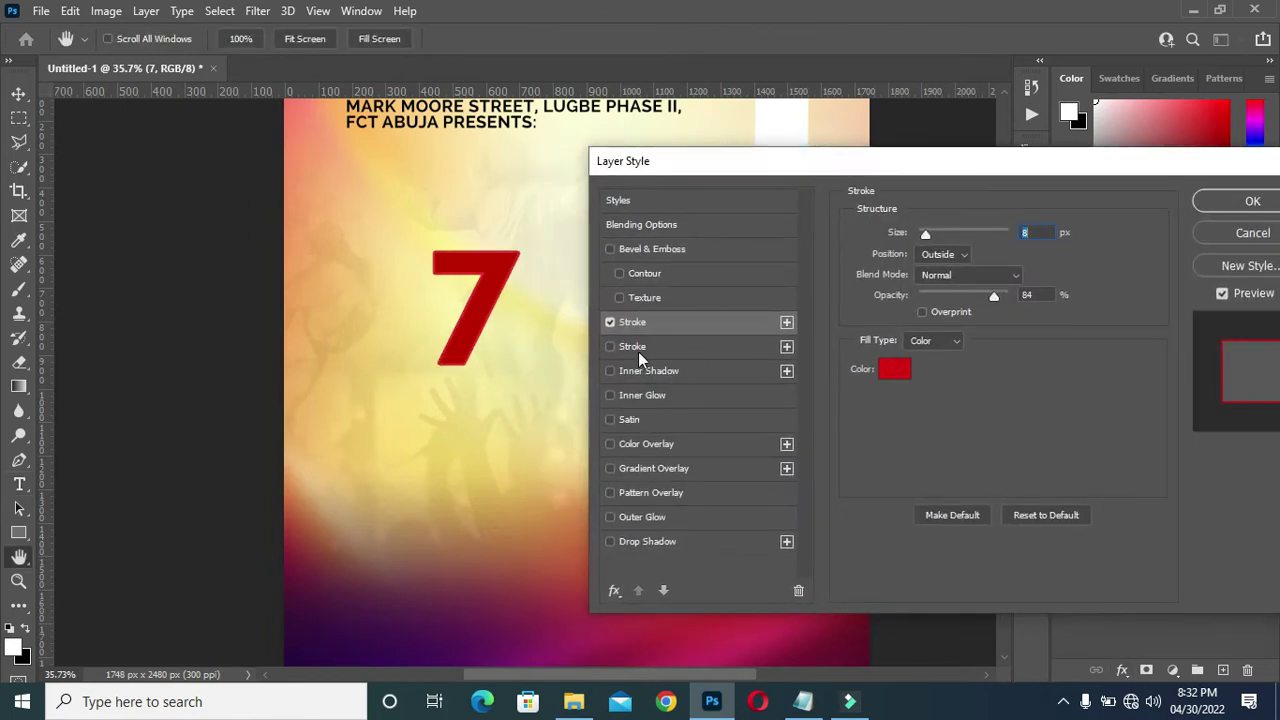
click(665, 349)
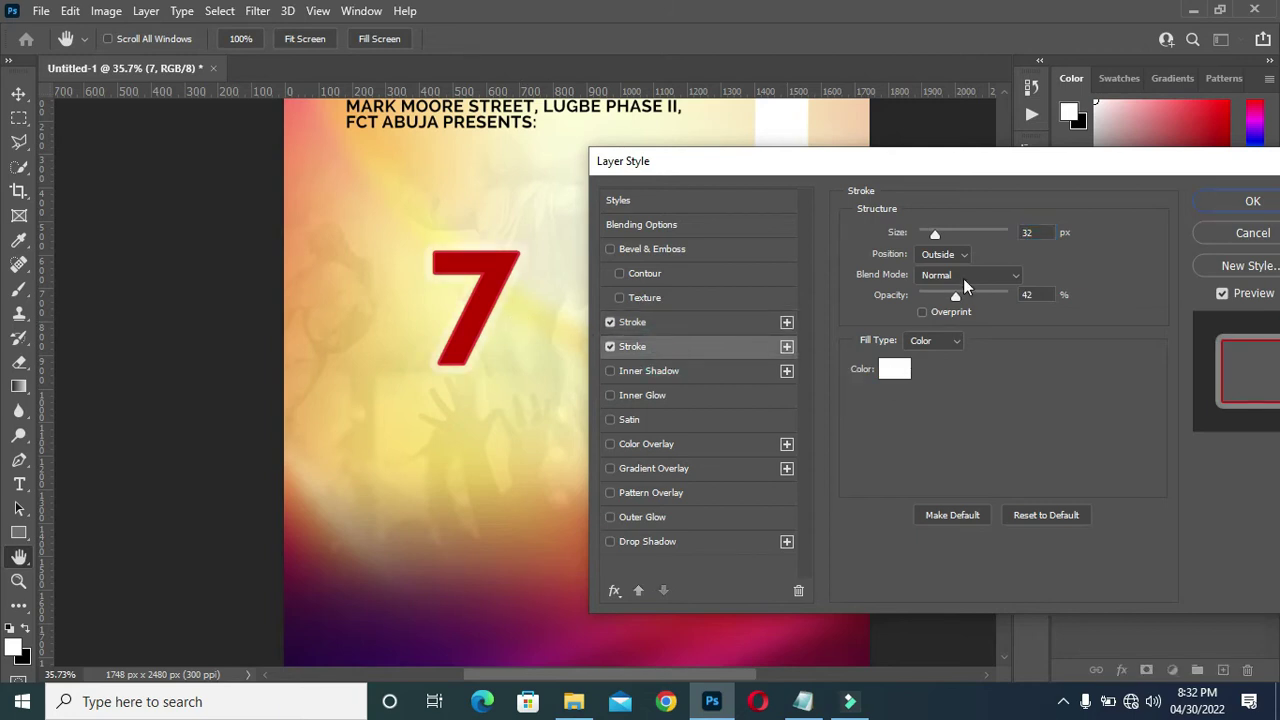
click(937, 235)
drag(936, 235, 936, 235)
drag(934, 235, 932, 235)
Add a 74%-opacity, 62 px drop shadow to the 7 and apply the layer styles
click(659, 545)
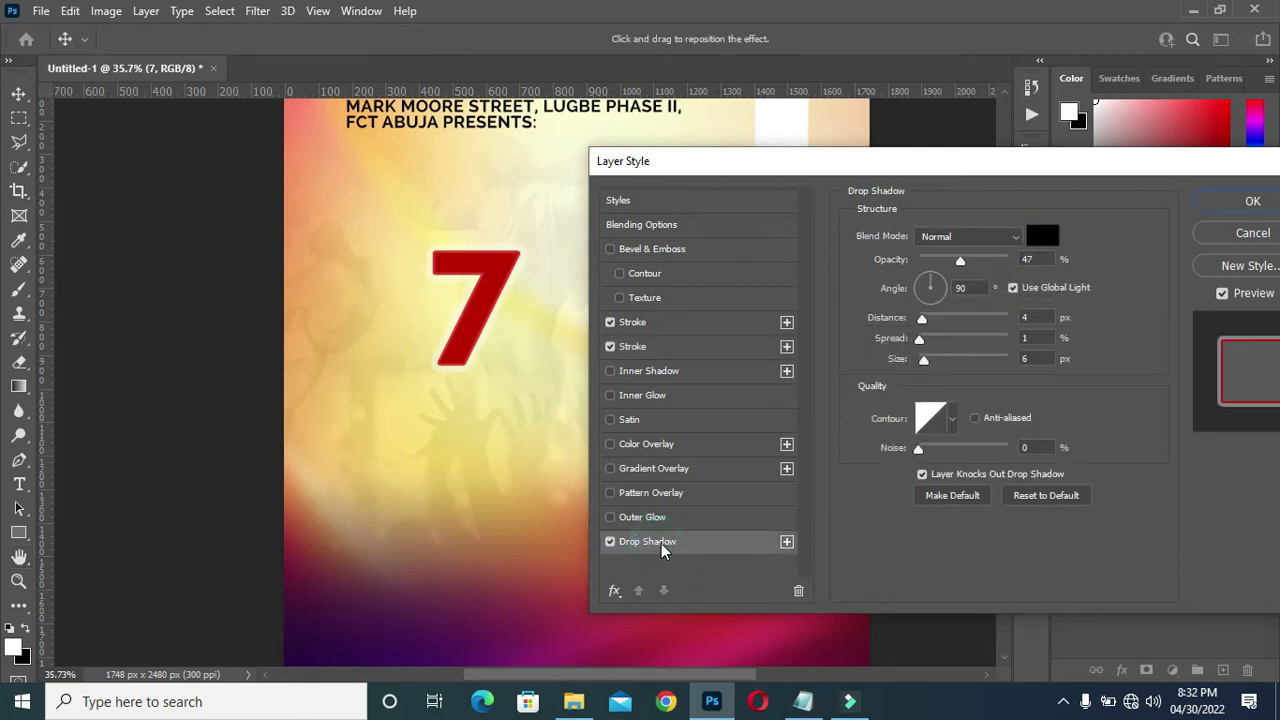
drag(960, 261, 985, 265)
mouse_move(921, 340)
mouse_down()
mouse_move(937, 340)
mouse_move(946, 361)
mouse_move(926, 343)
mouse_up()
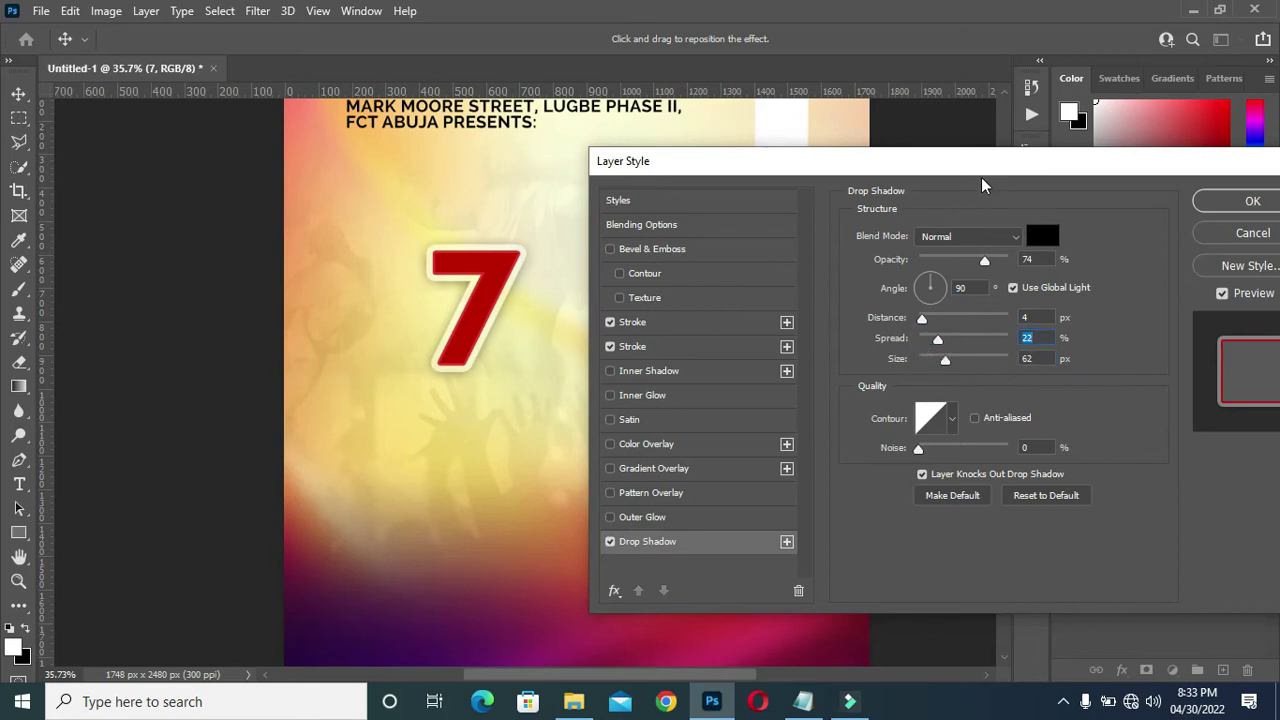
drag(990, 167, 974, 164)
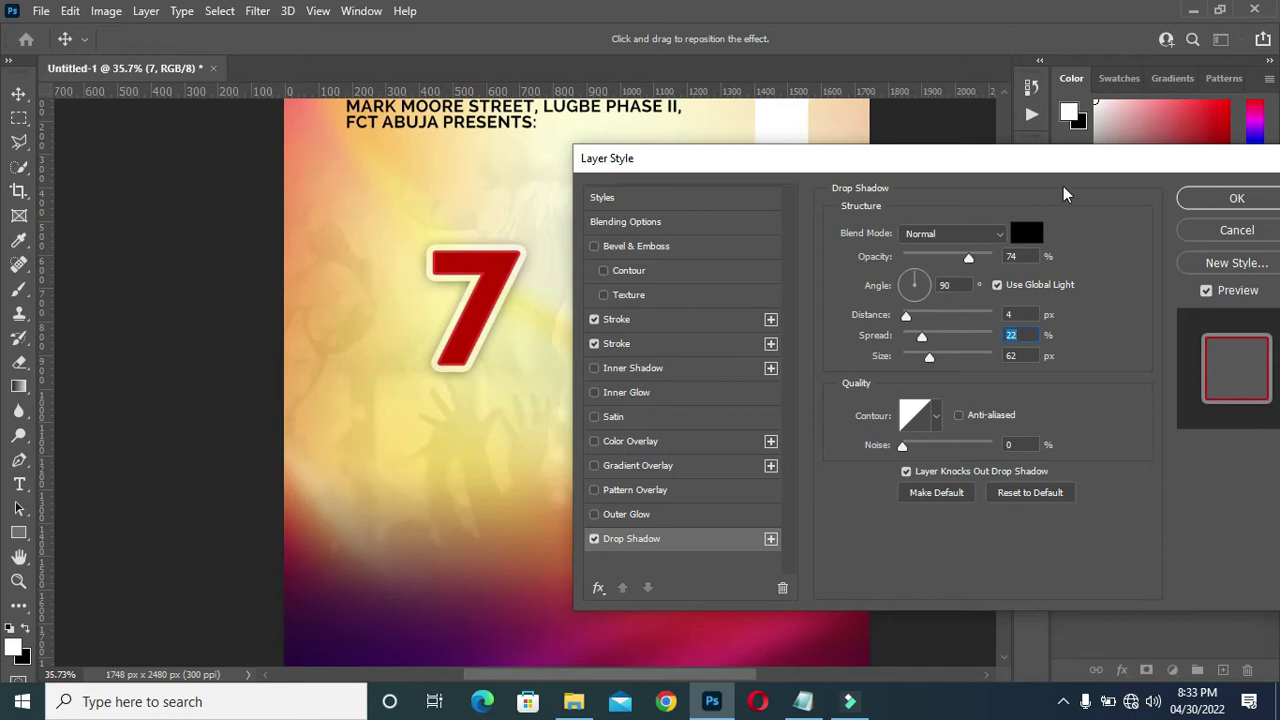
drag(1054, 158, 1006, 163)
click(1145, 195)
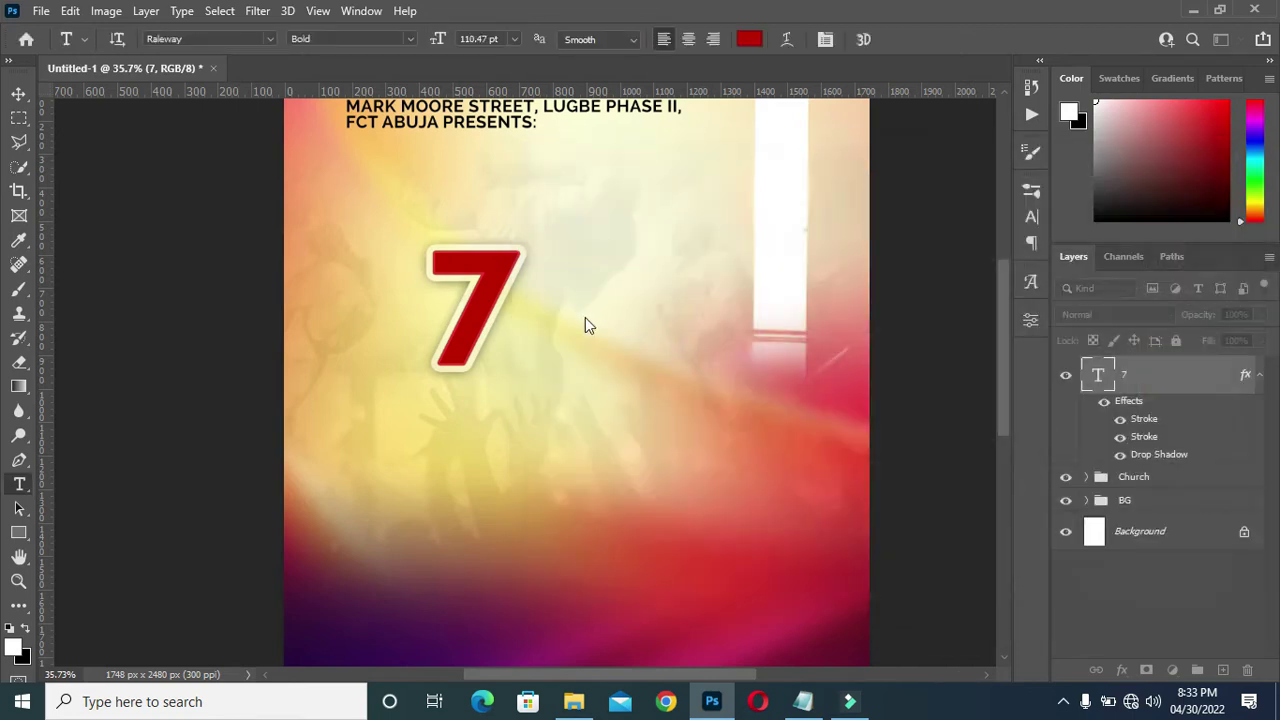
Draw a circle with the Ellipse Tool to the right of the 7
key(u)
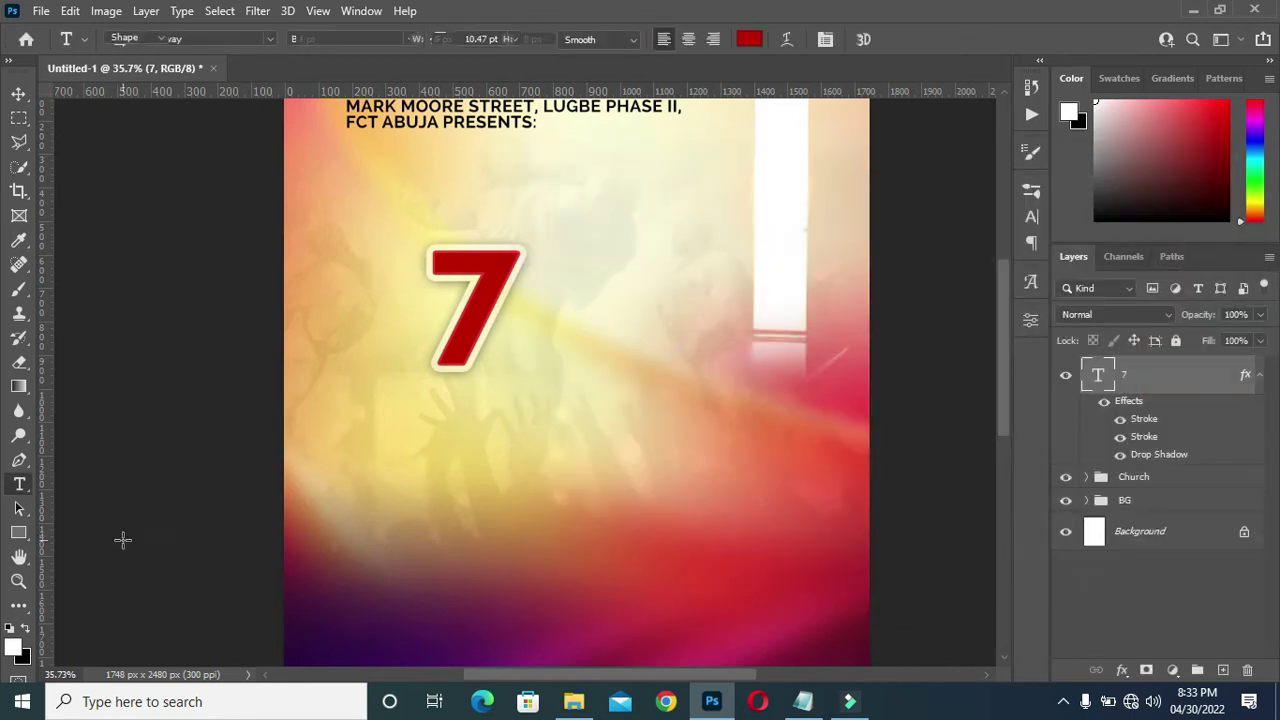
click(20, 531)
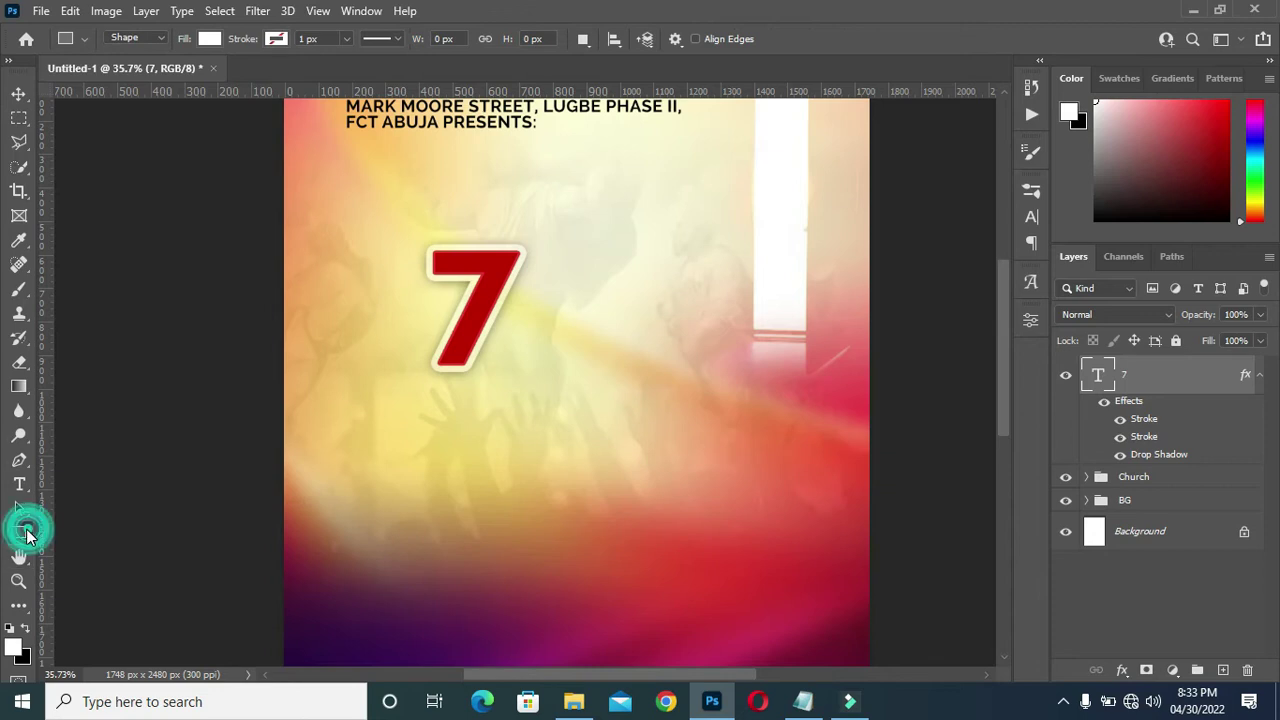
click(111, 569)
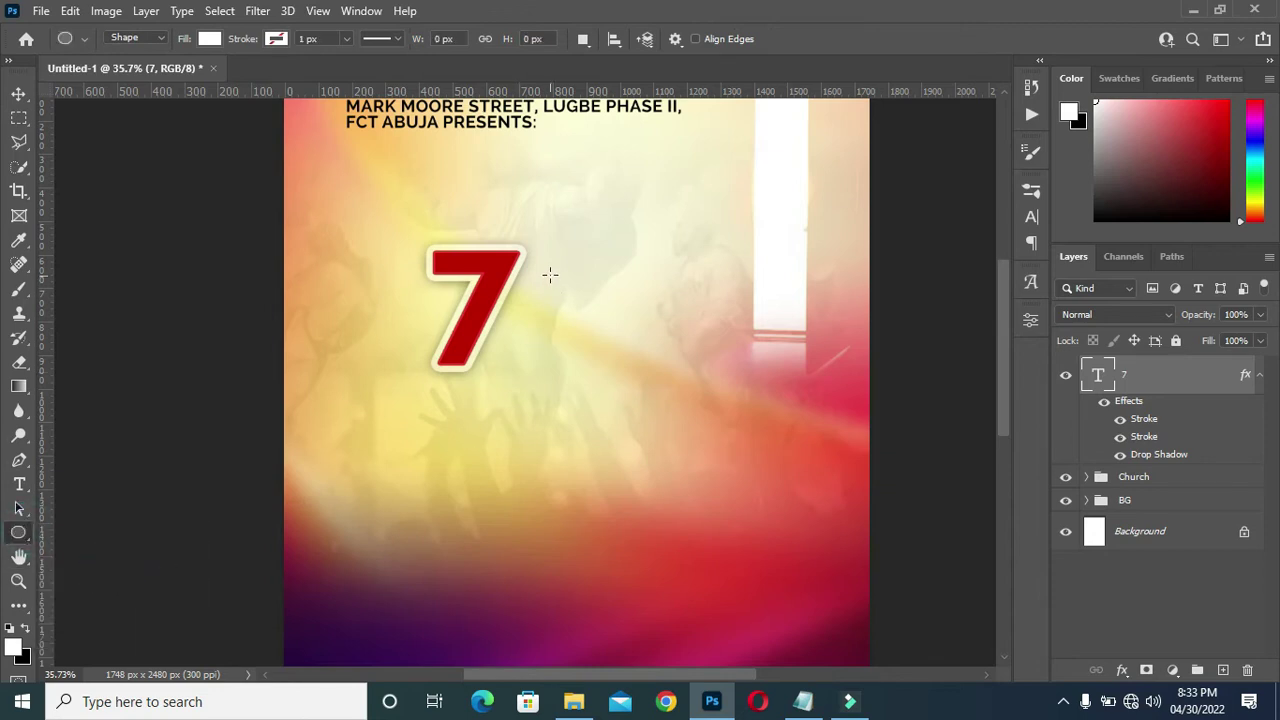
drag(548, 252, 685, 447)
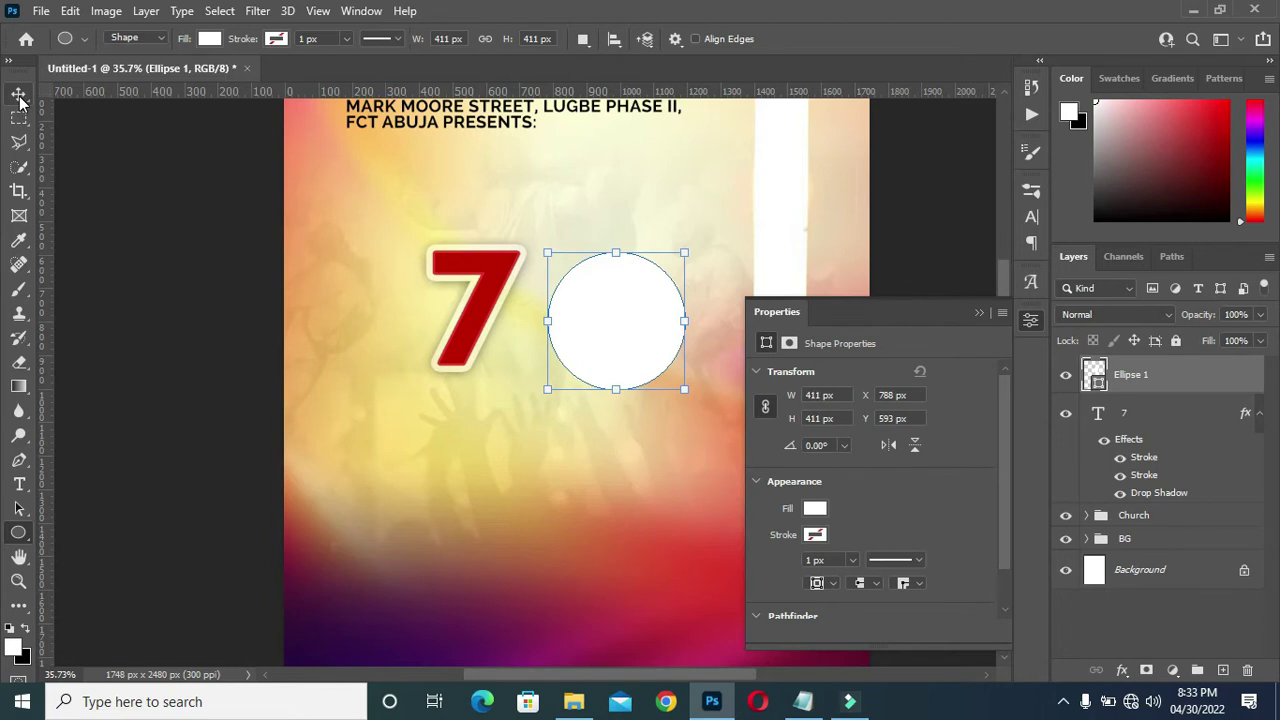
Fill the circle with the reversed red gradient preset, lighter at the top
click(815, 508)
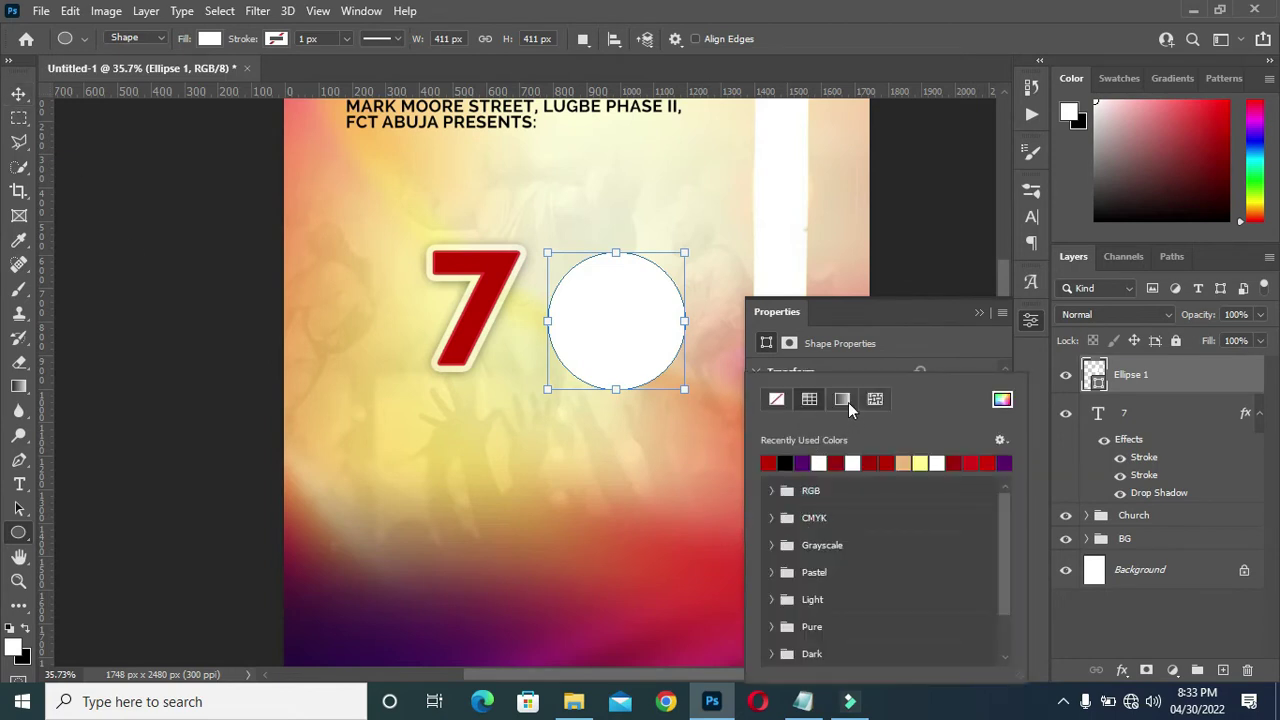
click(845, 403)
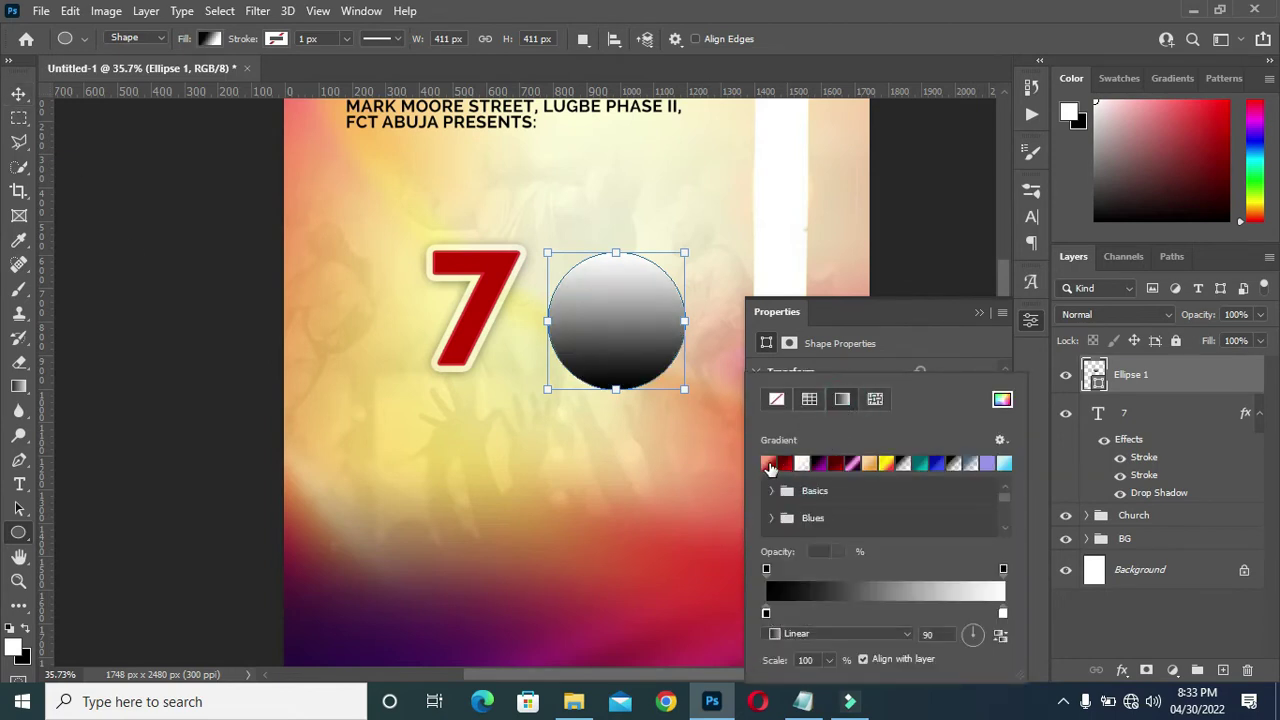
click(769, 465)
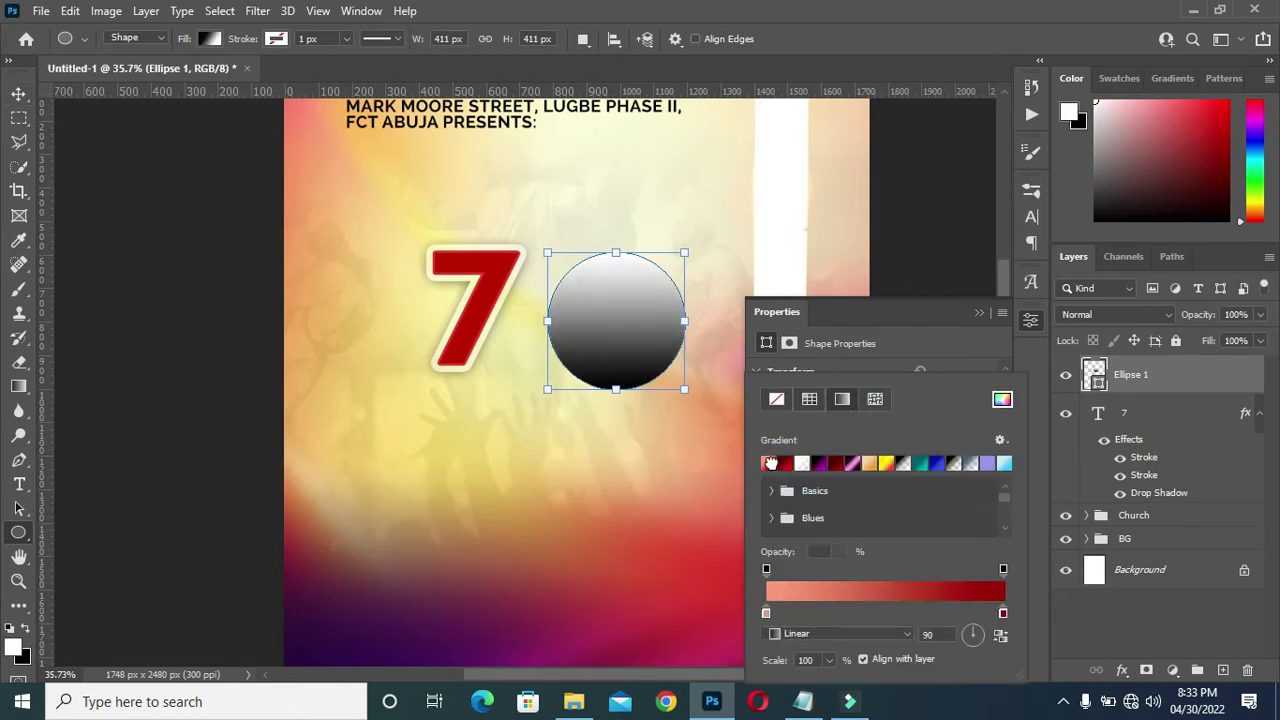
click(1000, 637)
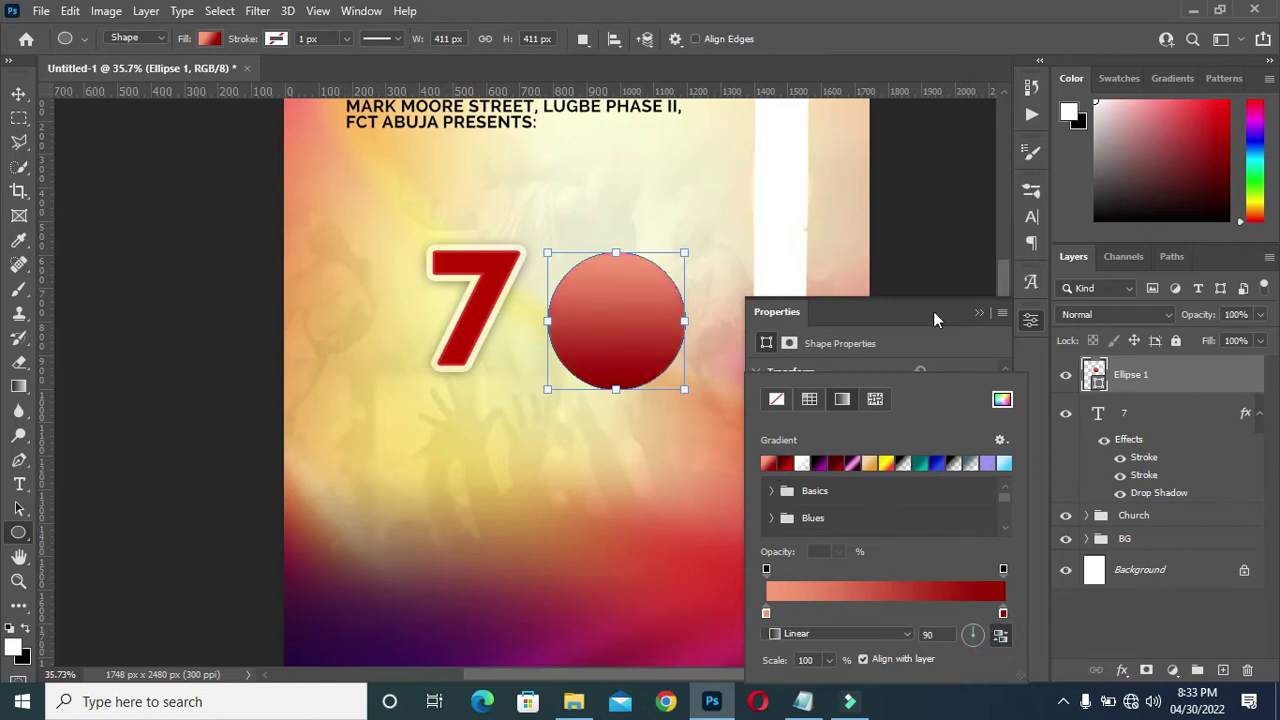
click(979, 313)
Resize the circle to 394 px and move it over the 7's right side
click(18, 93)
drag(623, 340, 589, 329)
drag(581, 244, 580, 245)
click(927, 40)
mouse_move(605, 313)
mouse_down()
mouse_move(566, 329)
mouse_move(592, 310)
mouse_up()
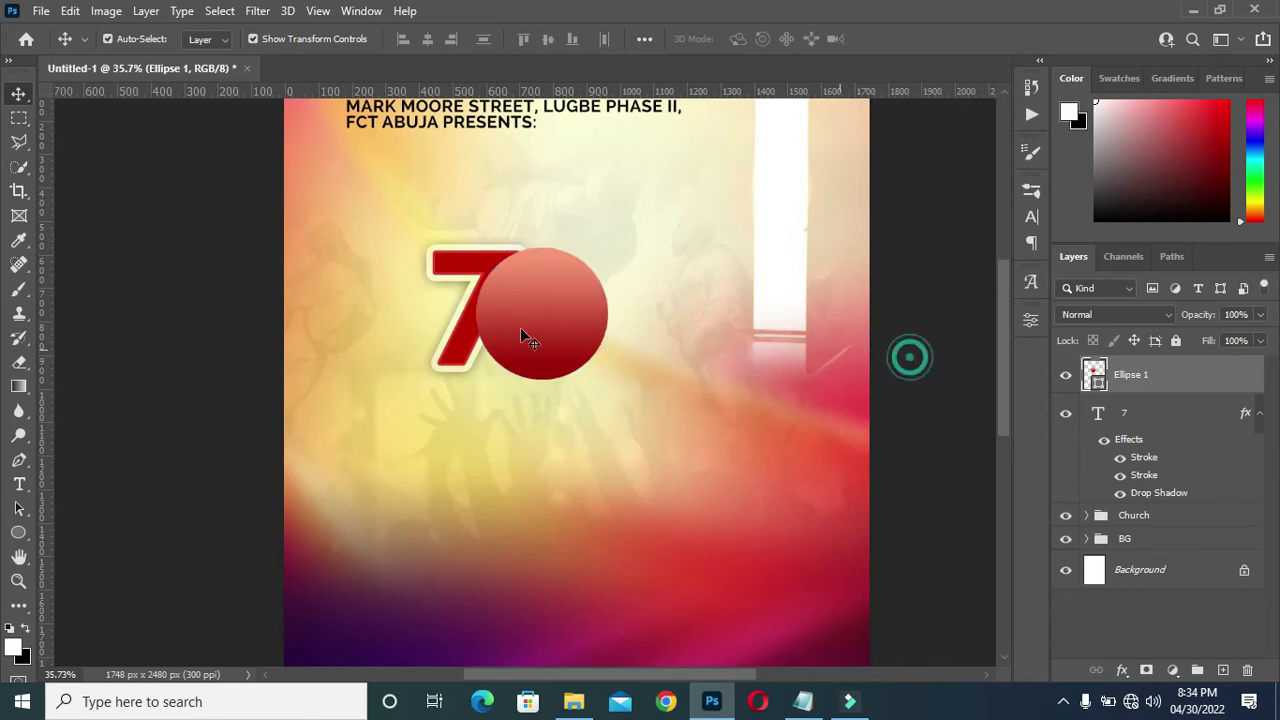
scroll(515, 320, up, 1)
Give Ellipse 1 a drop shadow: angle 90, distance 5, spread 5, size 16, opacity 64%
click(1121, 670)
key(Escape)
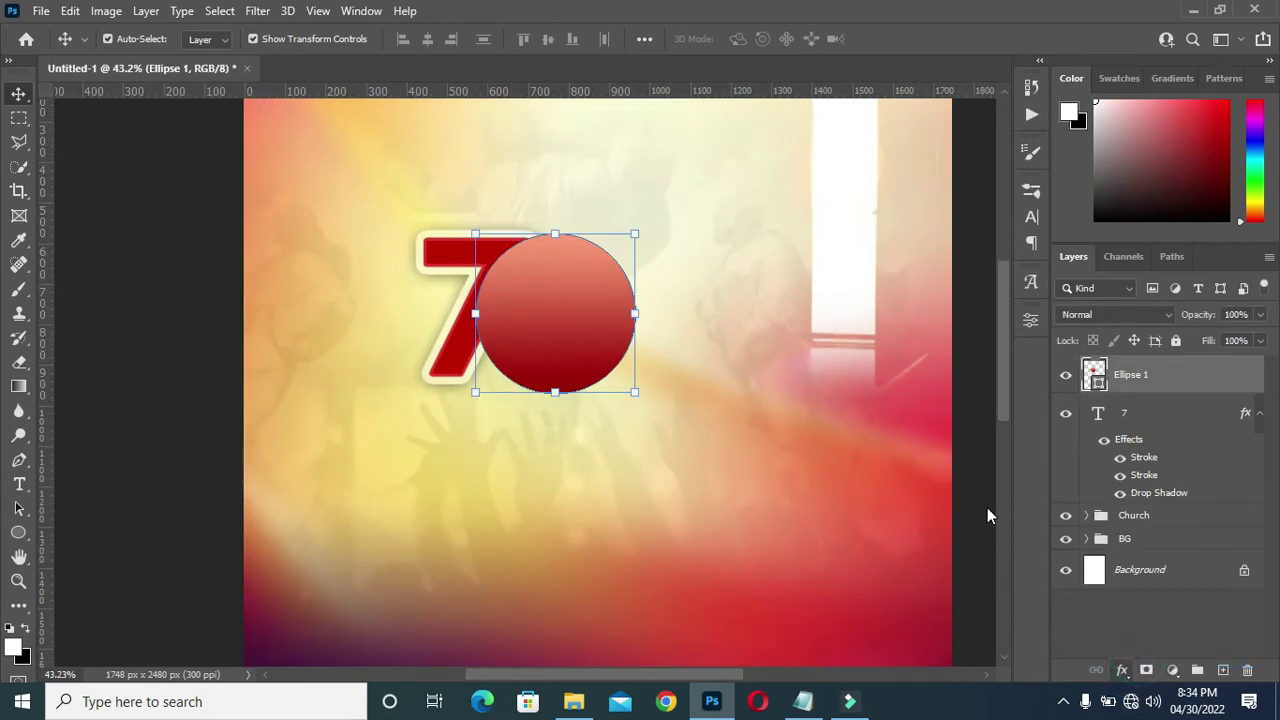
drag(789, 134, 1163, 157)
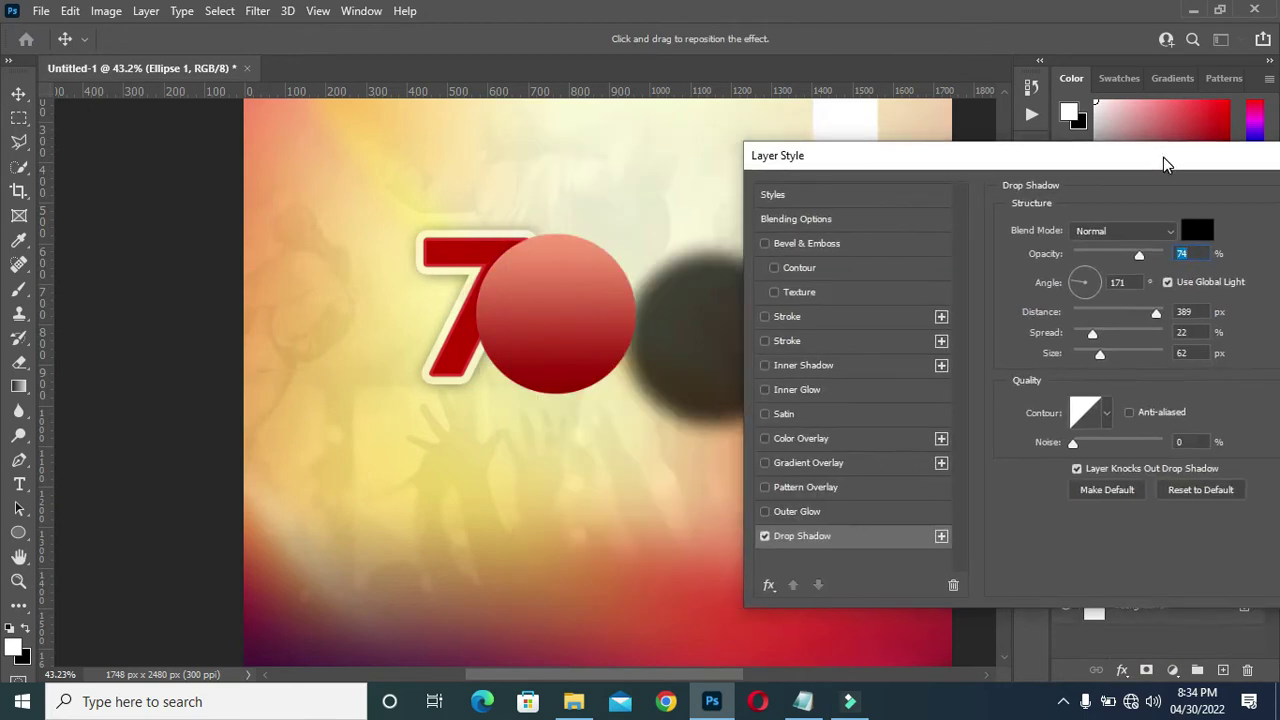
double_click(1128, 283)
text(90)
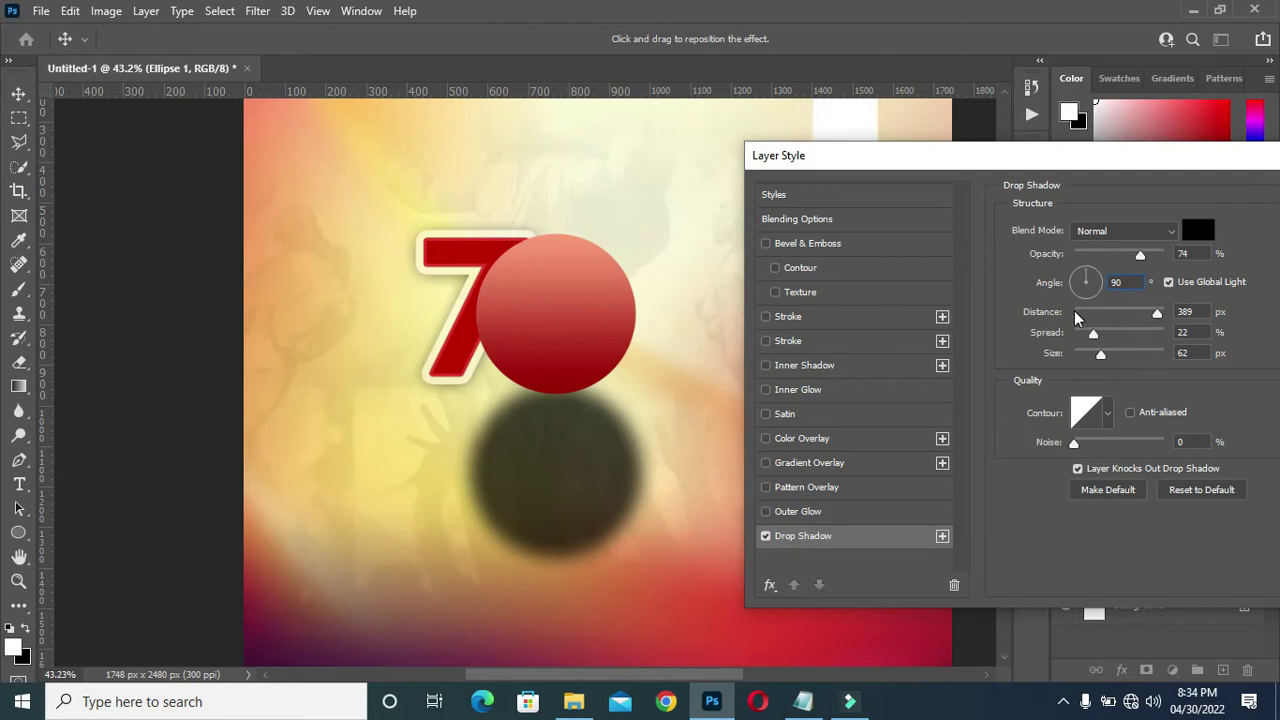
double_click(1183, 312)
text(5)
mouse_move(1097, 340)
mouse_down()
mouse_move(1082, 343)
mouse_move(1088, 362)
mouse_up()
drag(1140, 255, 1126, 259)
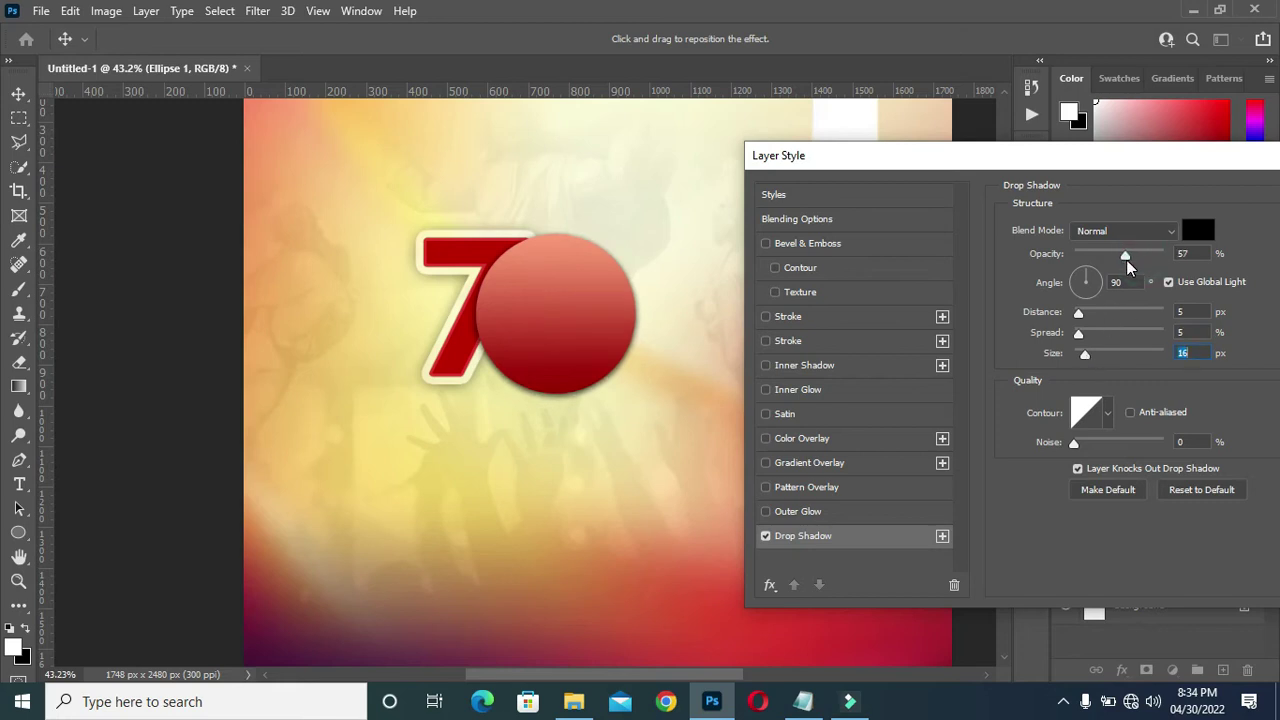
drag(1126, 259, 1132, 259)
drag(1182, 155, 974, 176)
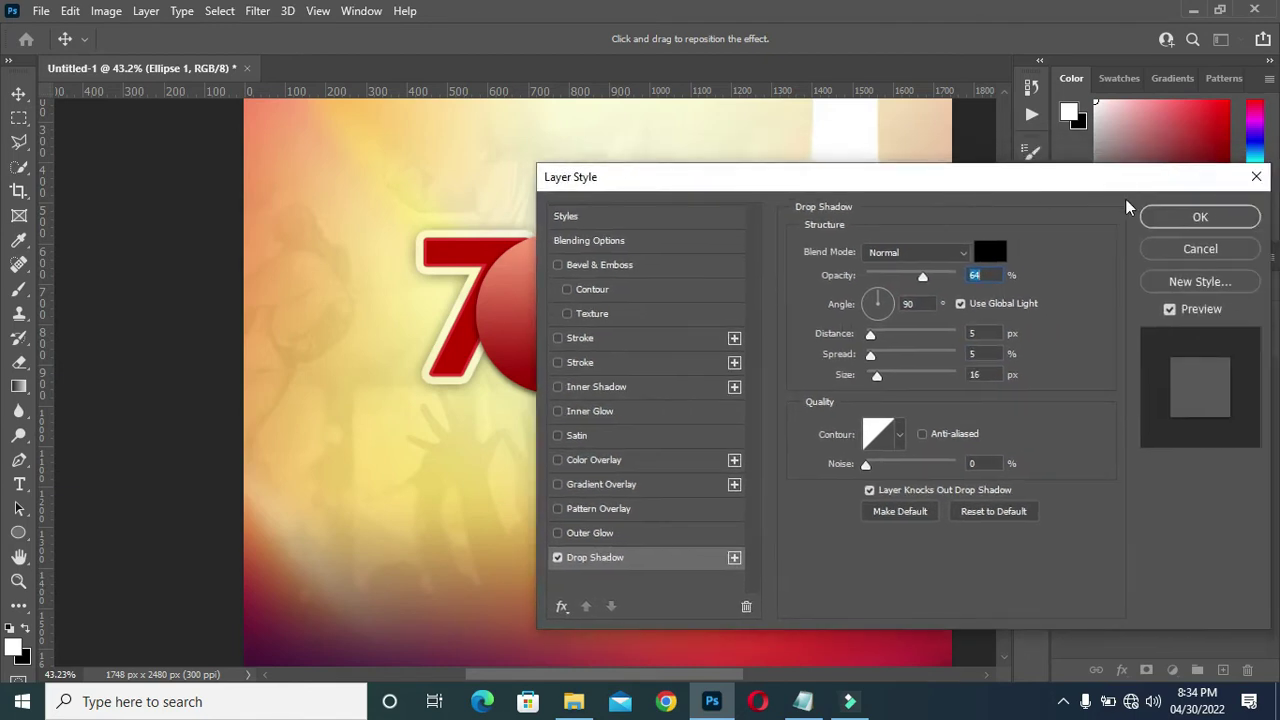
click(1200, 217)
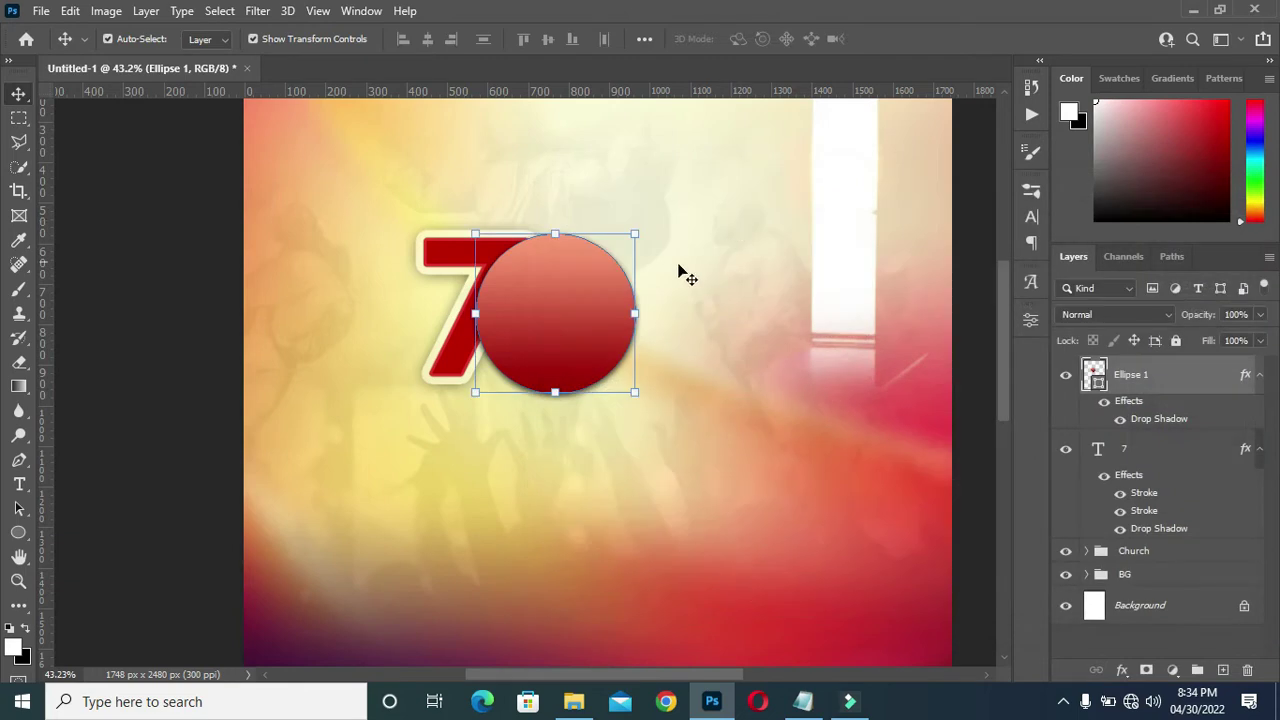
Paste 'HOURS OF' from the notes into a new text box right of the circle
key(t)
click(688, 456)
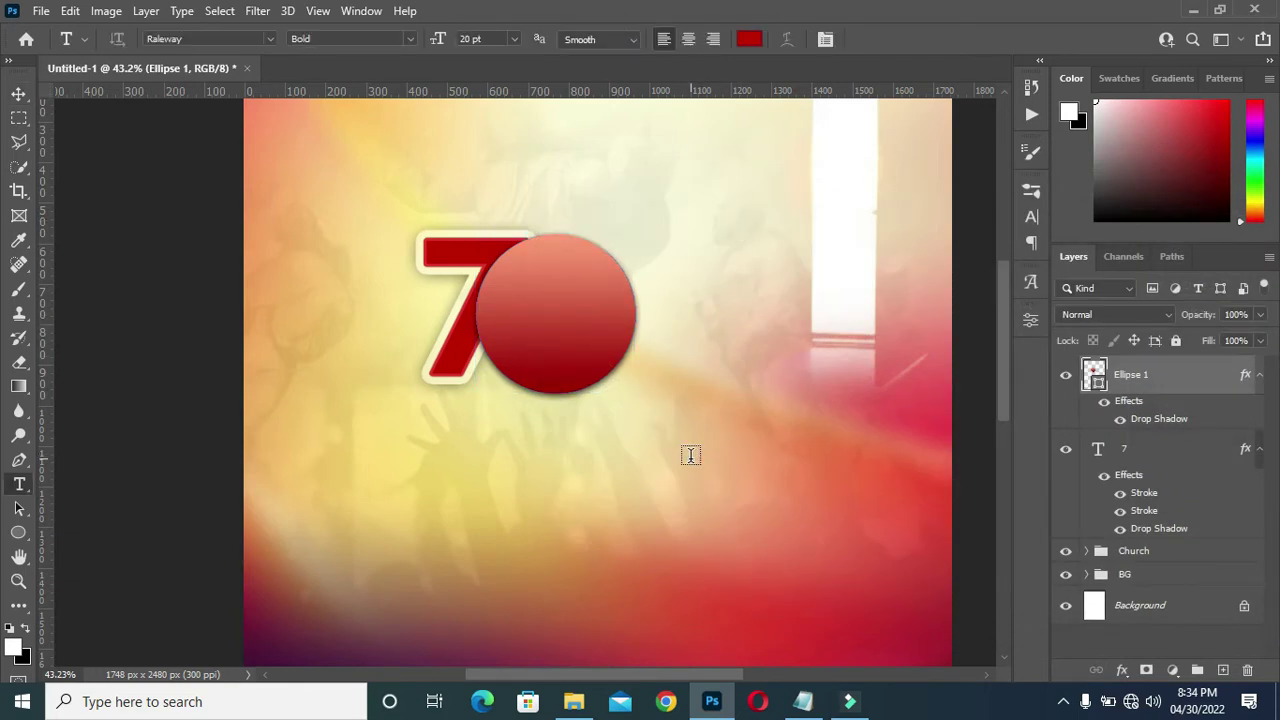
click(805, 700)
drag(292, 309, 235, 302)
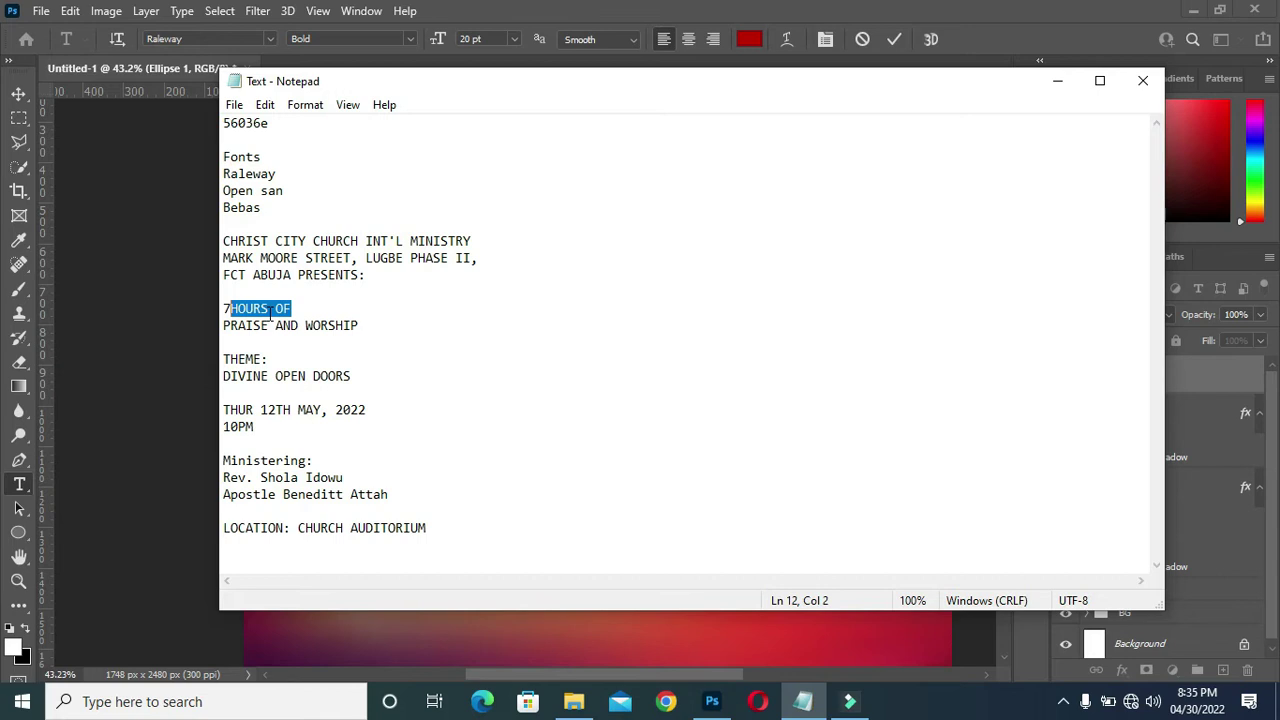
key(ctrl+x)
click(1057, 80)
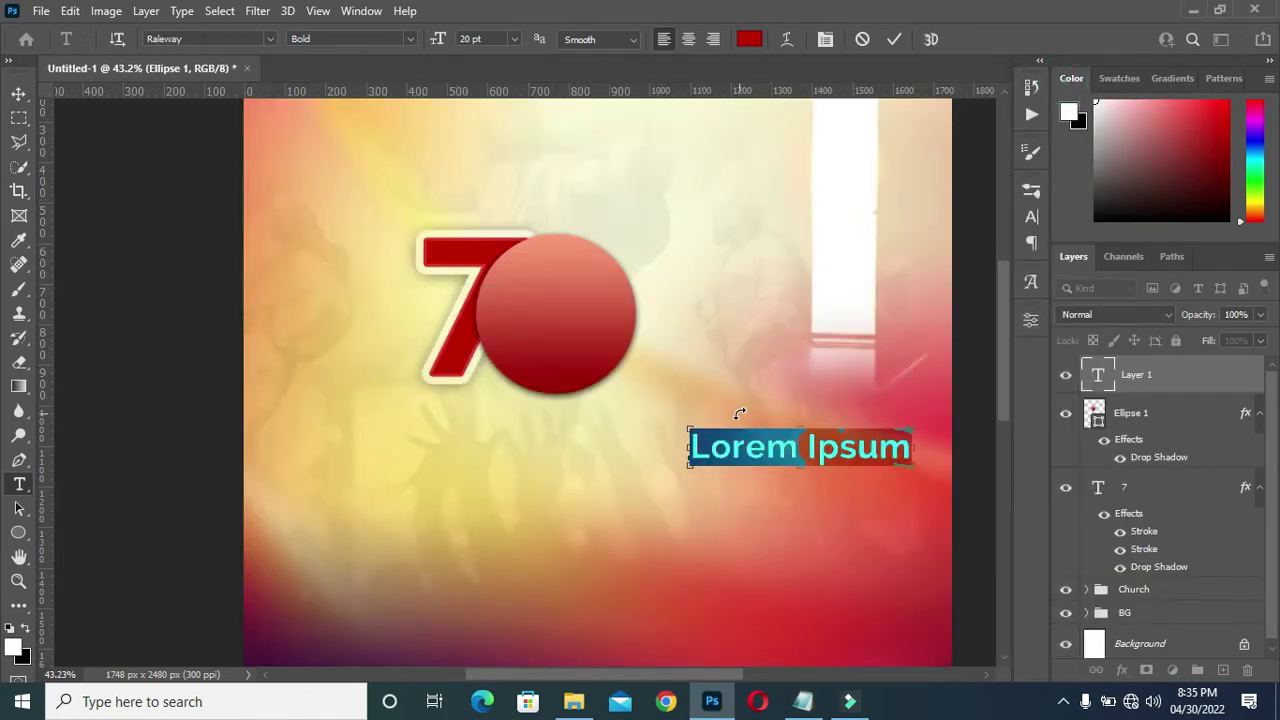
text(7)
key(ctrl+a)
click(803, 701)
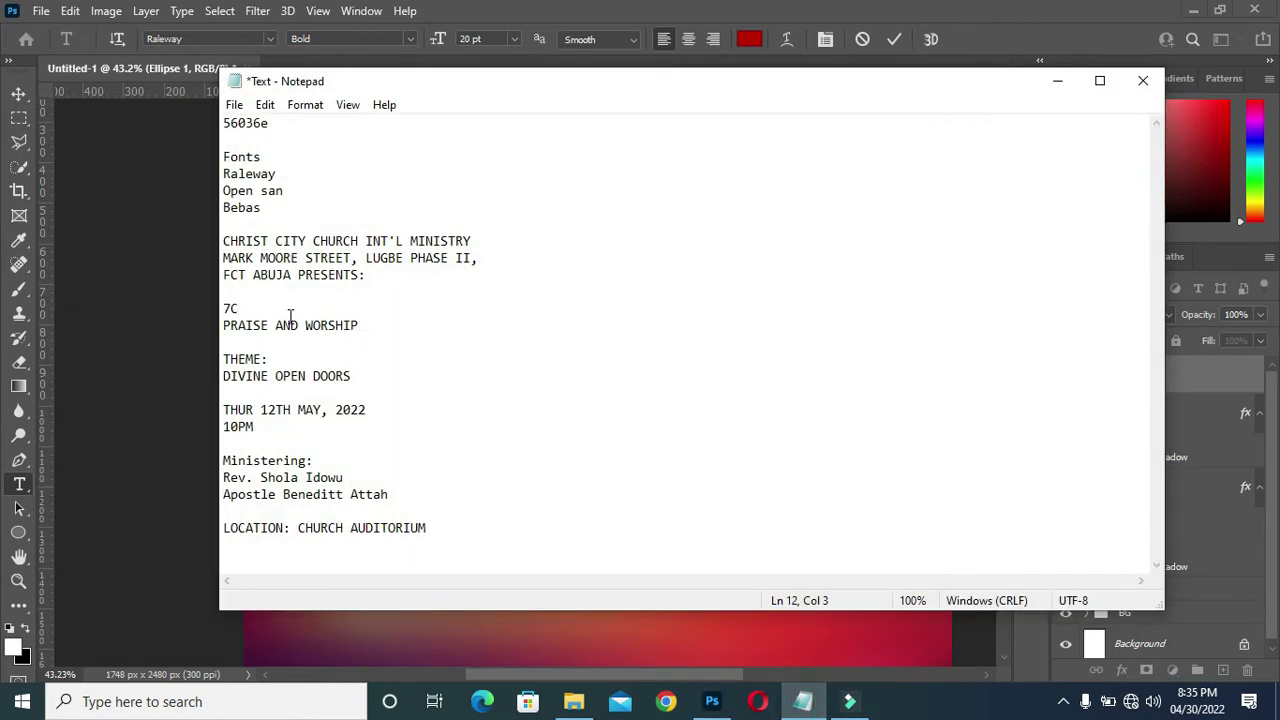
key(ctrl+z)
key(ctrl+c)
click(1057, 80)
key(ctrl+v)
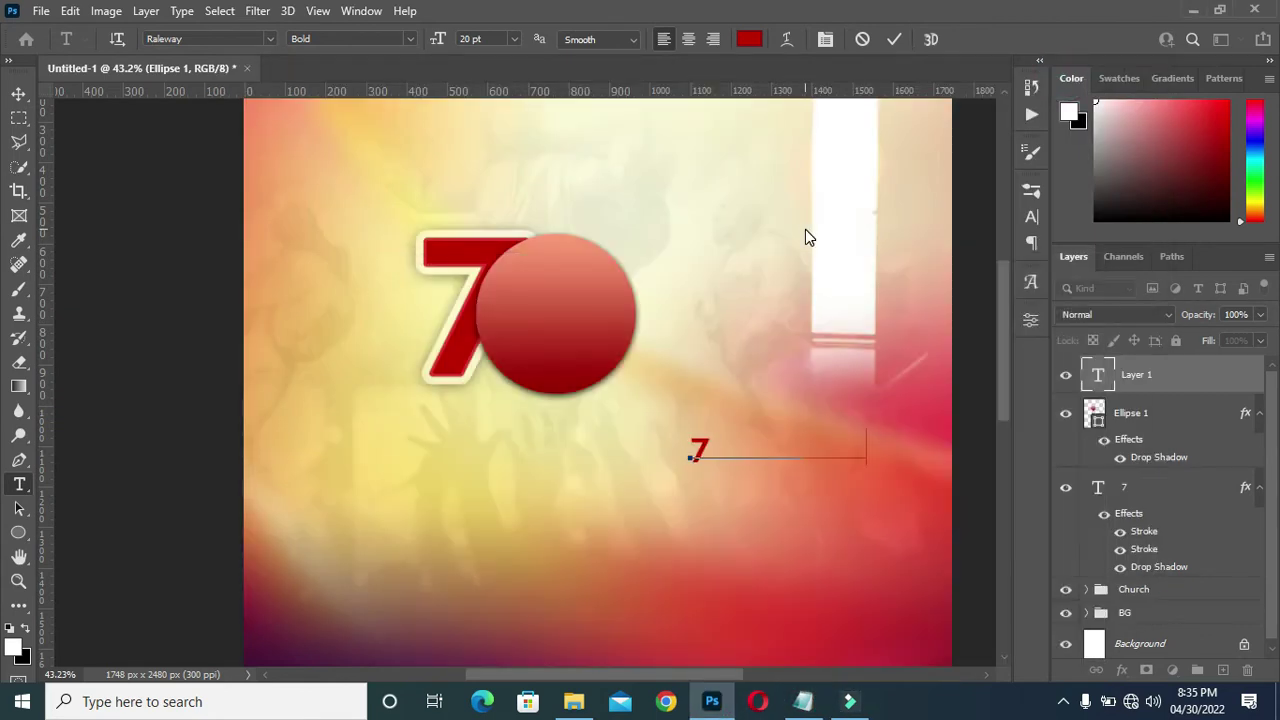
Make the HOURS OF text white with -80 tracking
click(749, 39)
drag(838, 310, 784, 295)
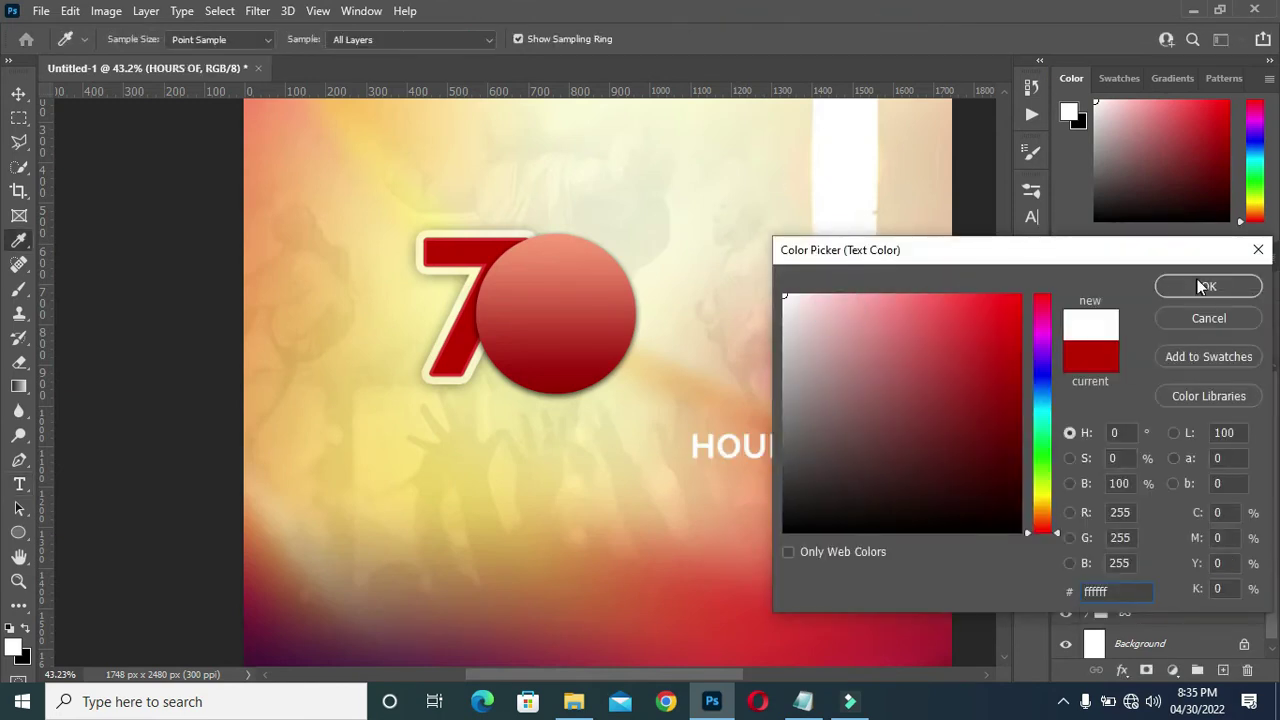
click(1208, 286)
click(1031, 217)
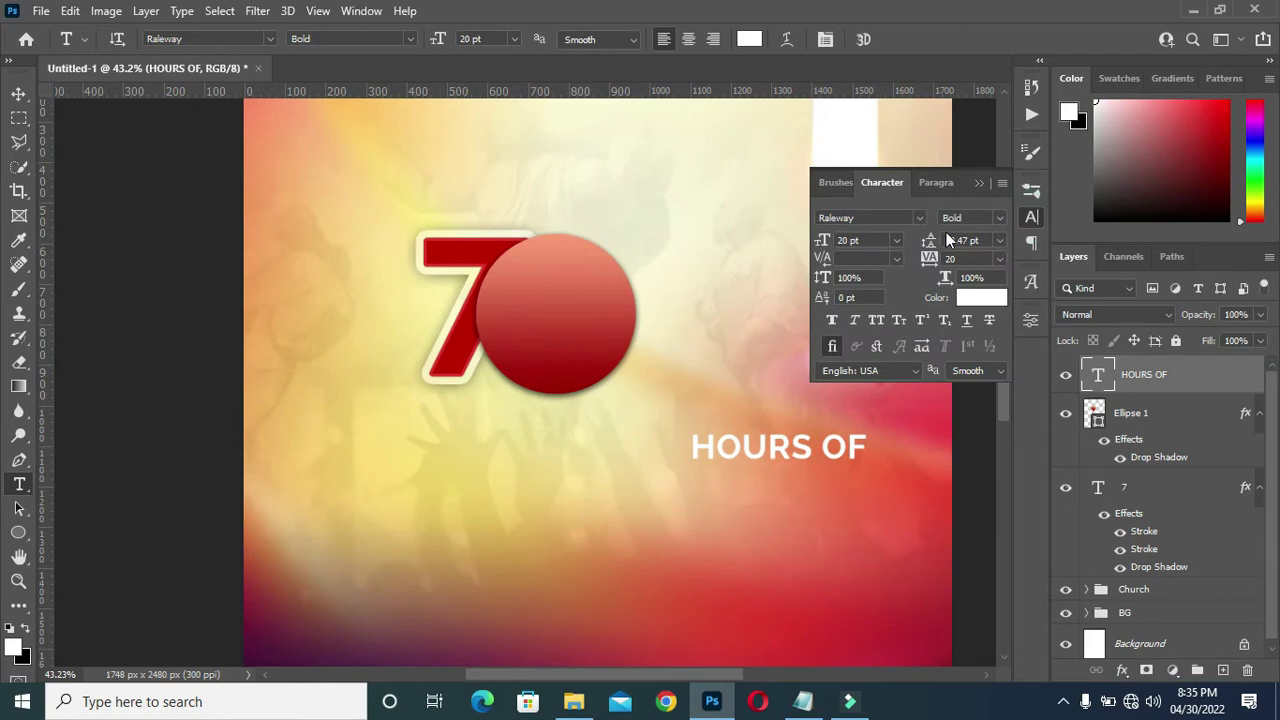
click(928, 259)
text(-80)
key(Return)
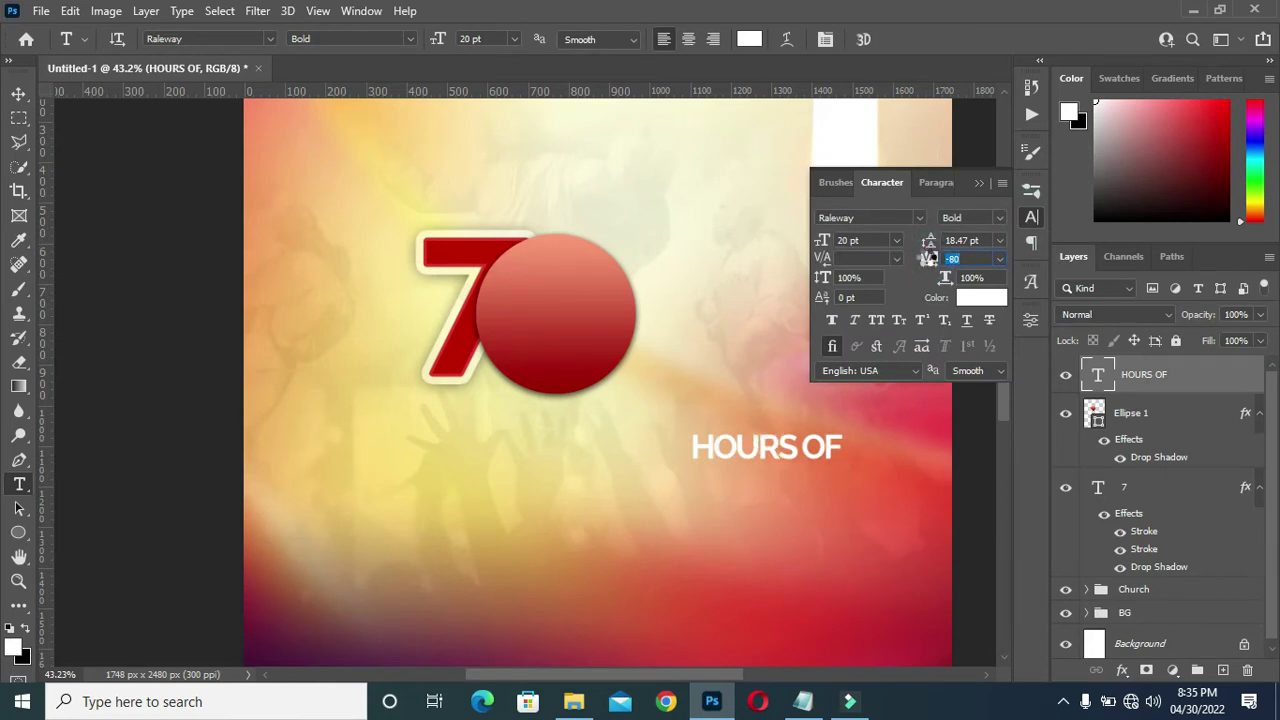
click(979, 183)
Move HOURS OF onto the top of the red circle and scale it down to fit
click(19, 93)
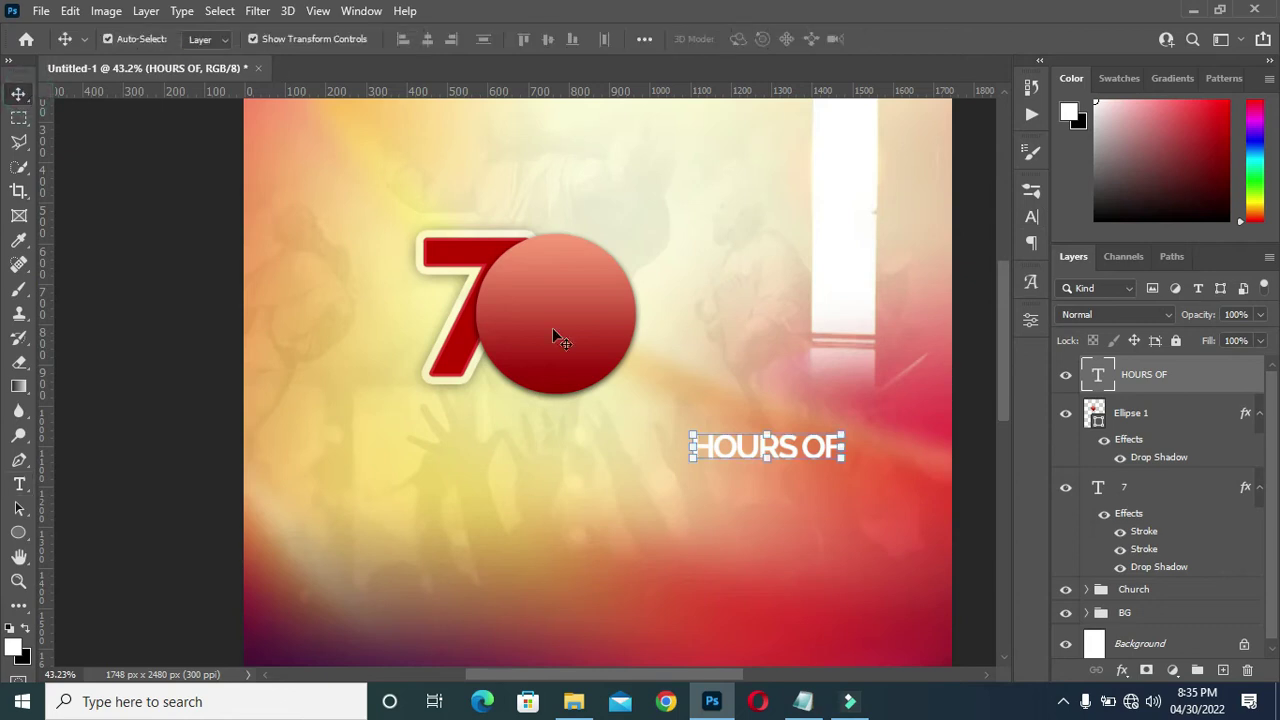
scroll(667, 425, up, 1)
drag(791, 450, 591, 263)
drag(669, 267, 551, 254)
Align HOURS OF to Ellipse 1's horizontal centre and collapse both effects listings
key(Return)
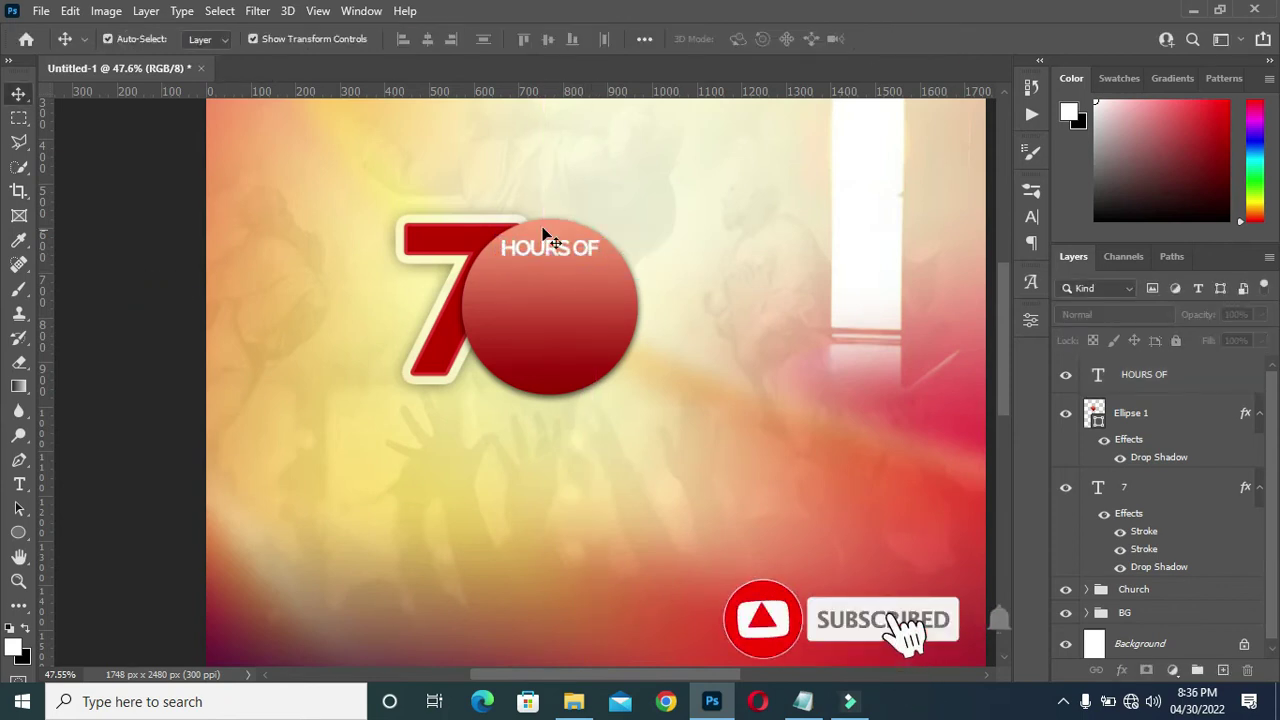
click(1153, 420)
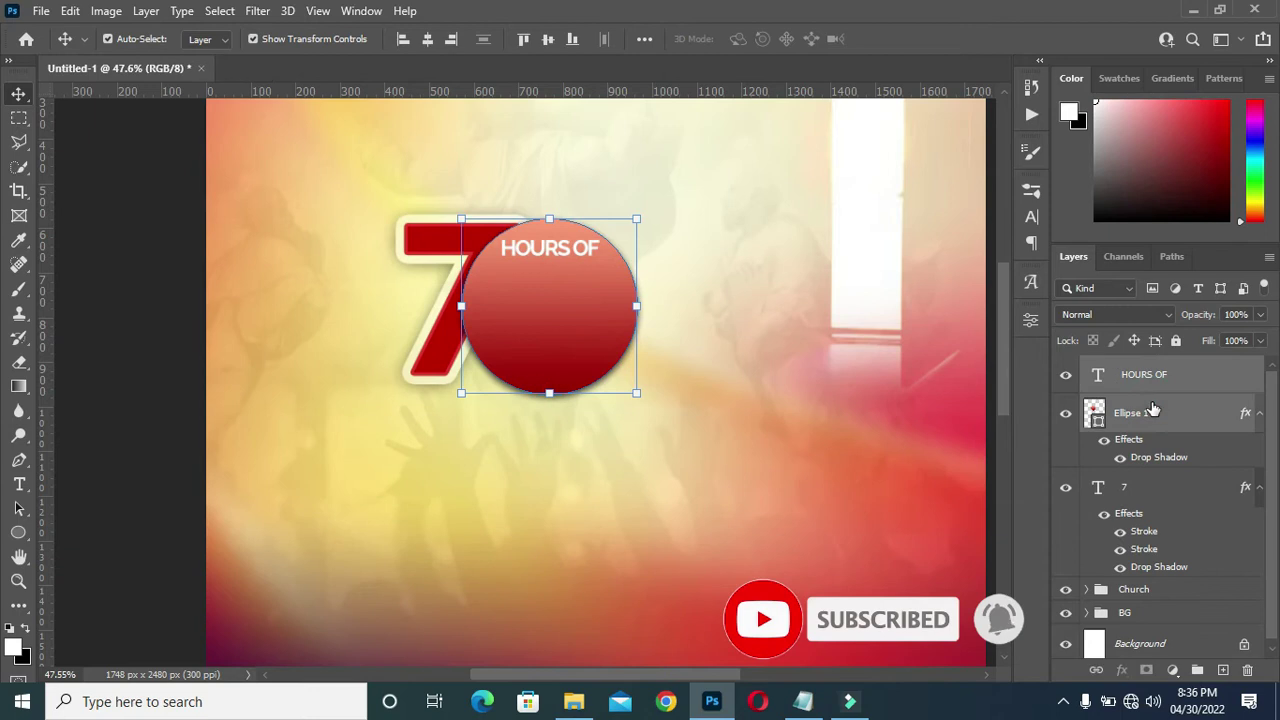
click(428, 42)
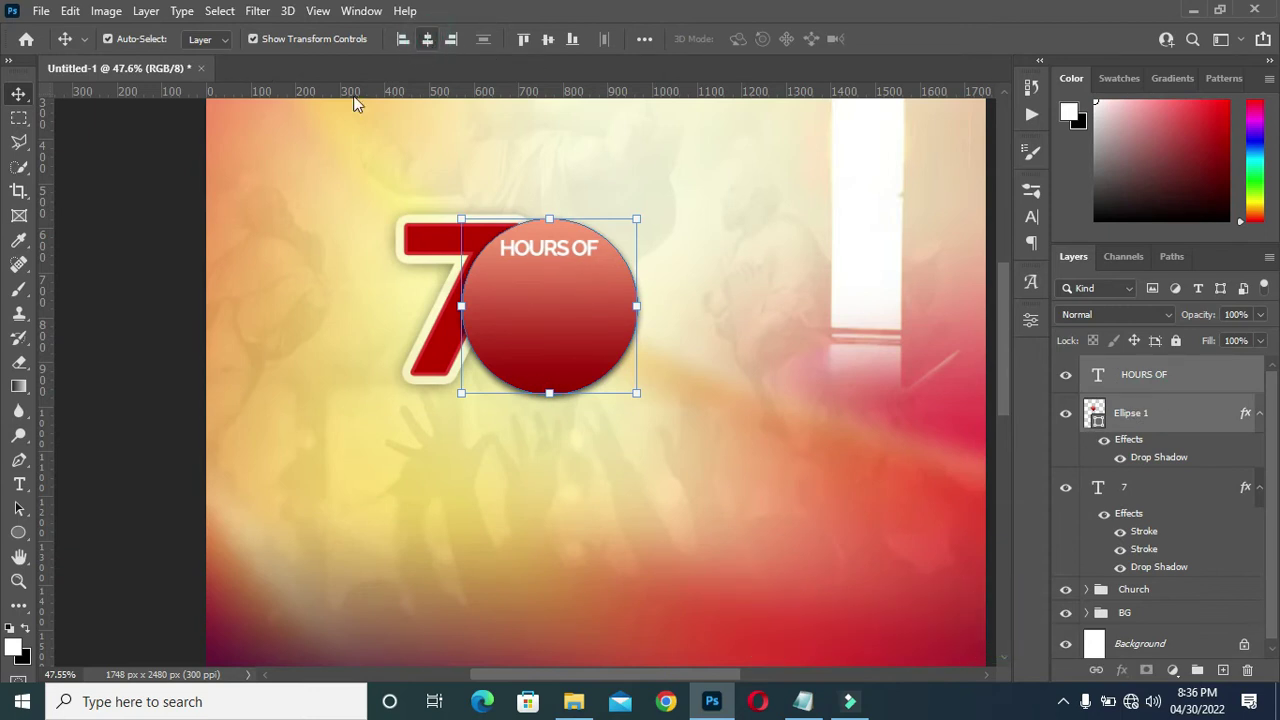
click(155, 262)
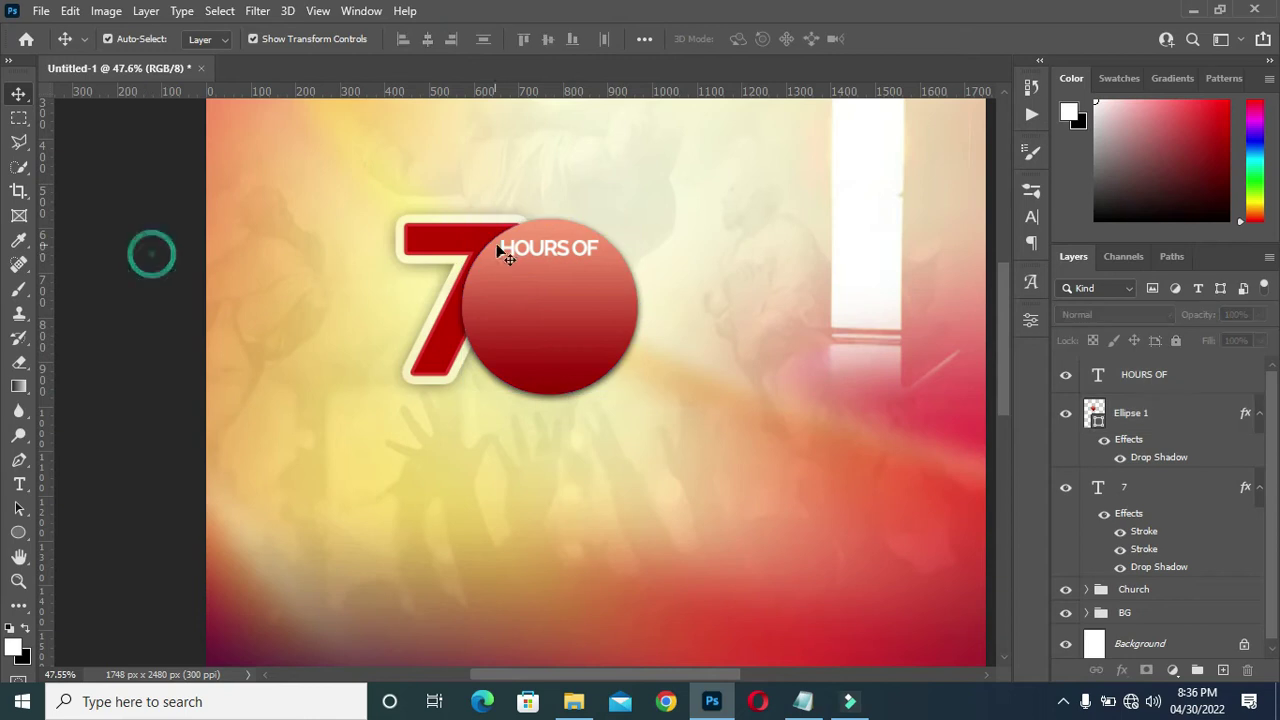
click(551, 252)
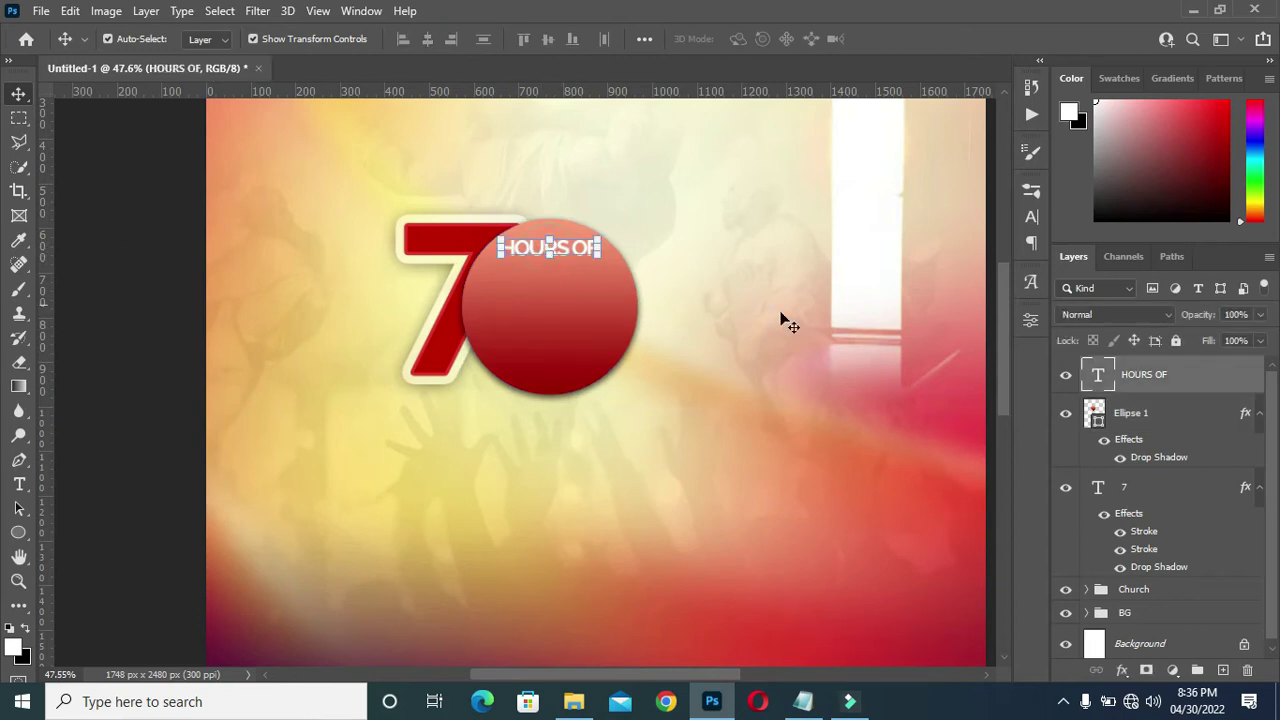
click(1260, 418)
click(1261, 455)
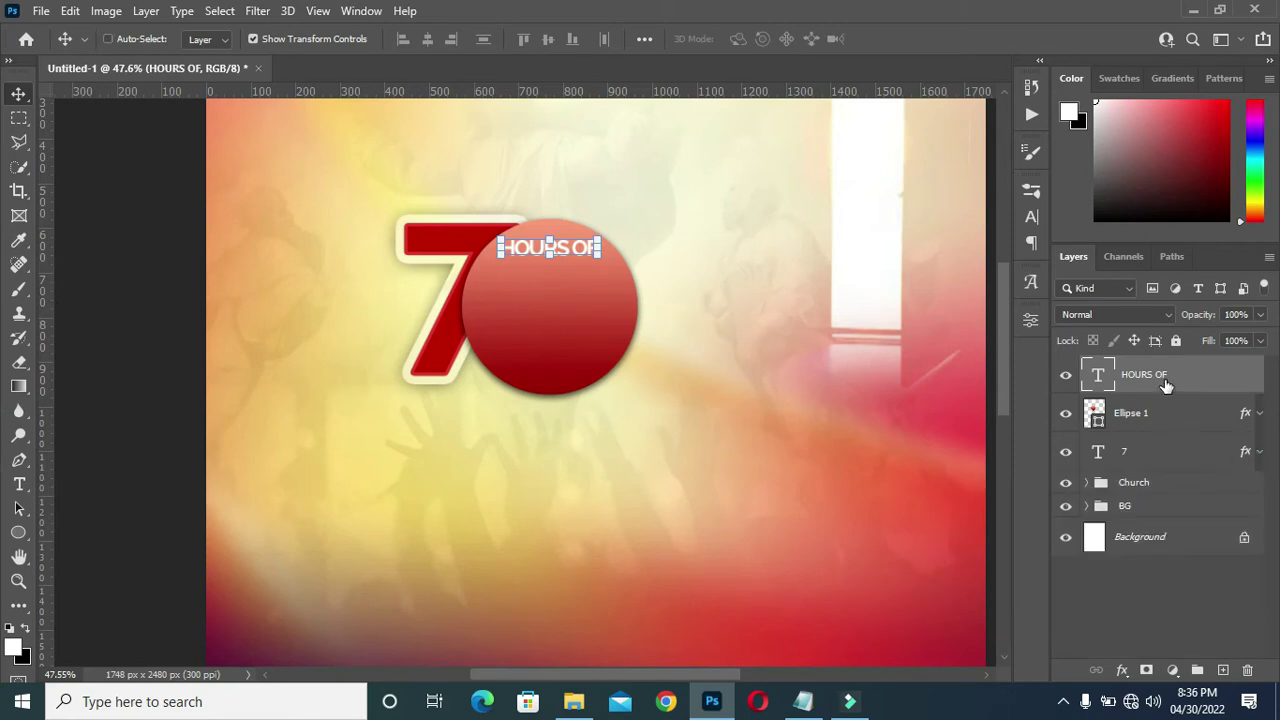
Duplicate the HOURS OF layer, move the copy just below it, and copy PRAISE from the notes
key(ctrl+j)
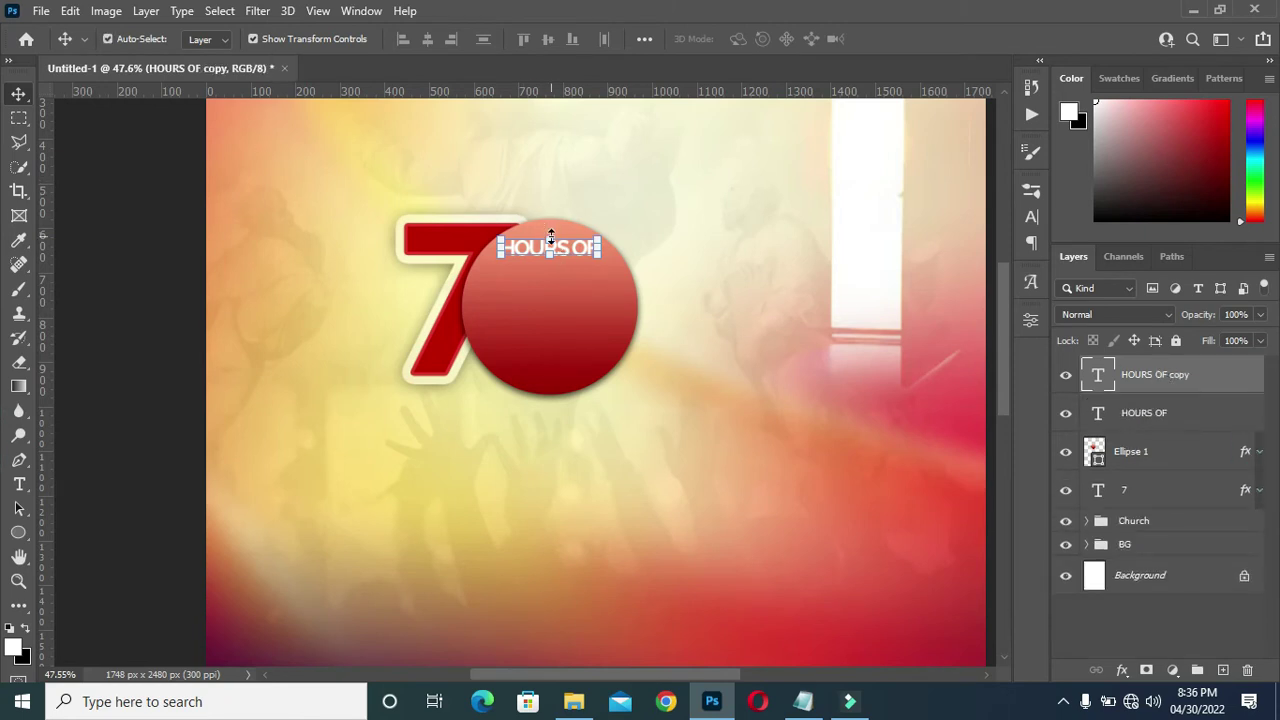
scroll(551, 237, up, 2)
mouse_move(556, 252)
mouse_down()
mouse_move(558, 294)
mouse_move(558, 275)
mouse_up()
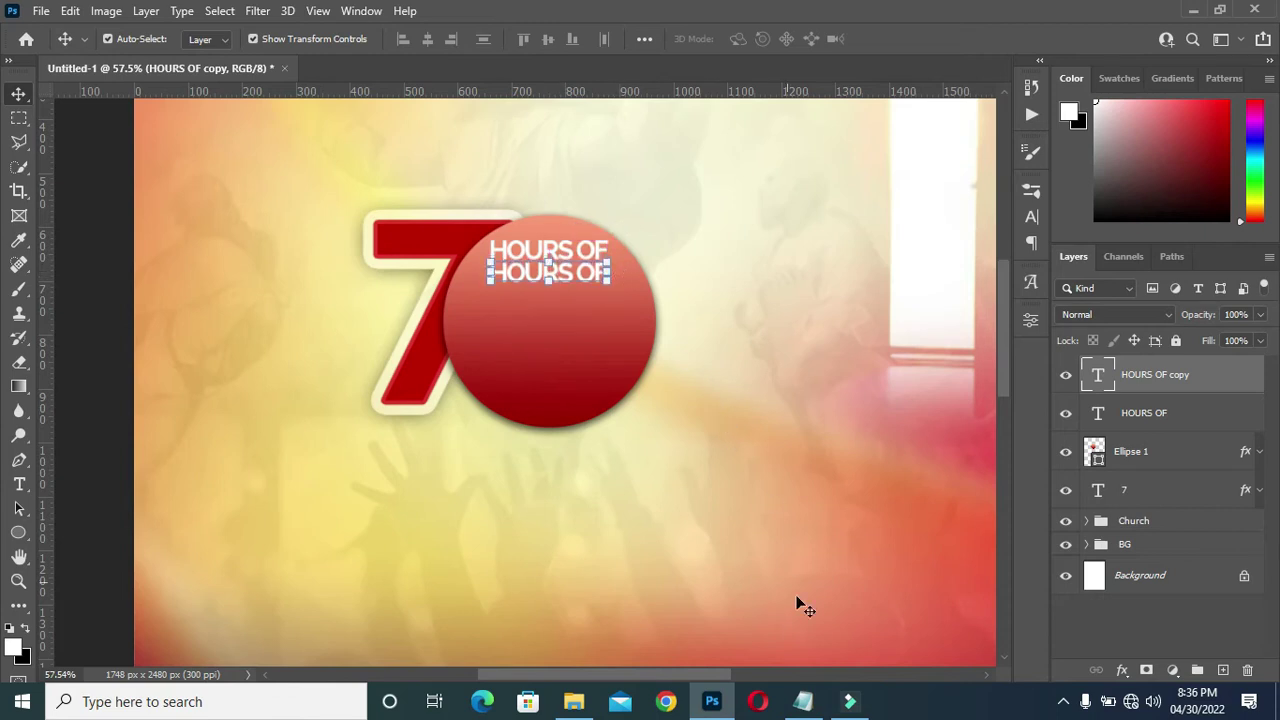
click(803, 701)
drag(264, 325, 223, 325)
key(ctrl+c)
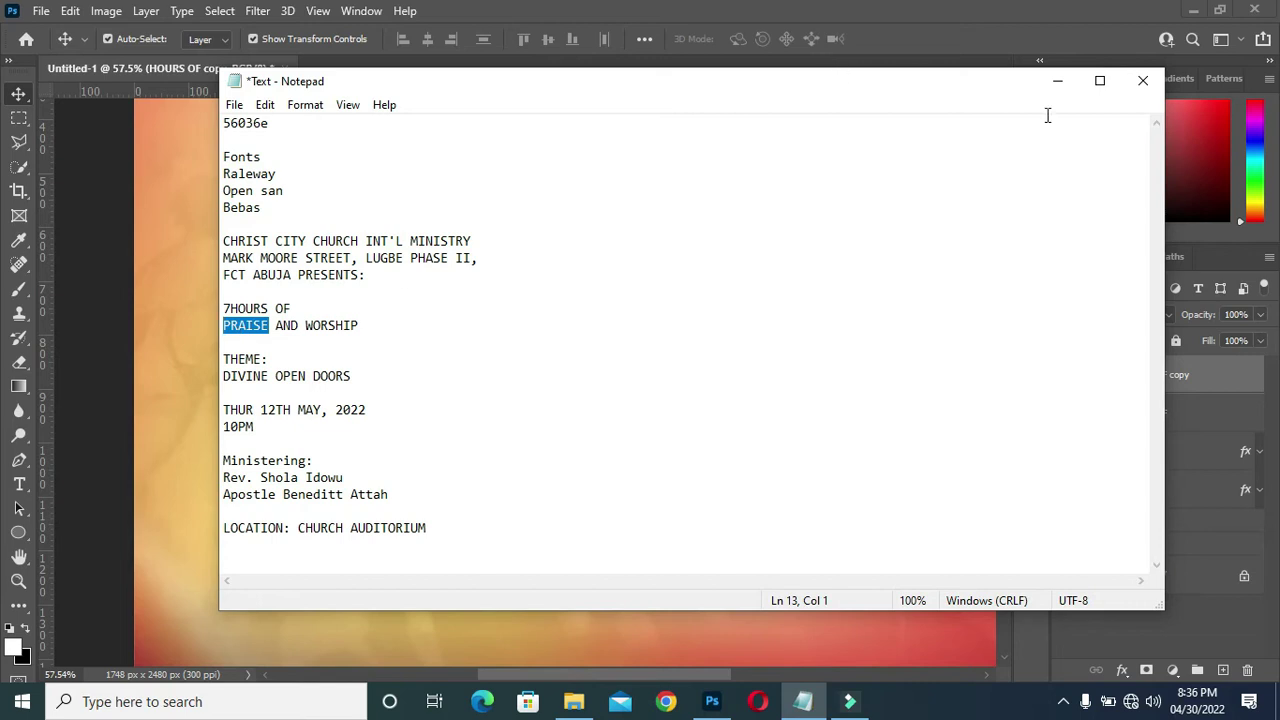
click(1057, 81)
Replace the copied line's text with the pasted word PRAISE
double_click(576, 277)
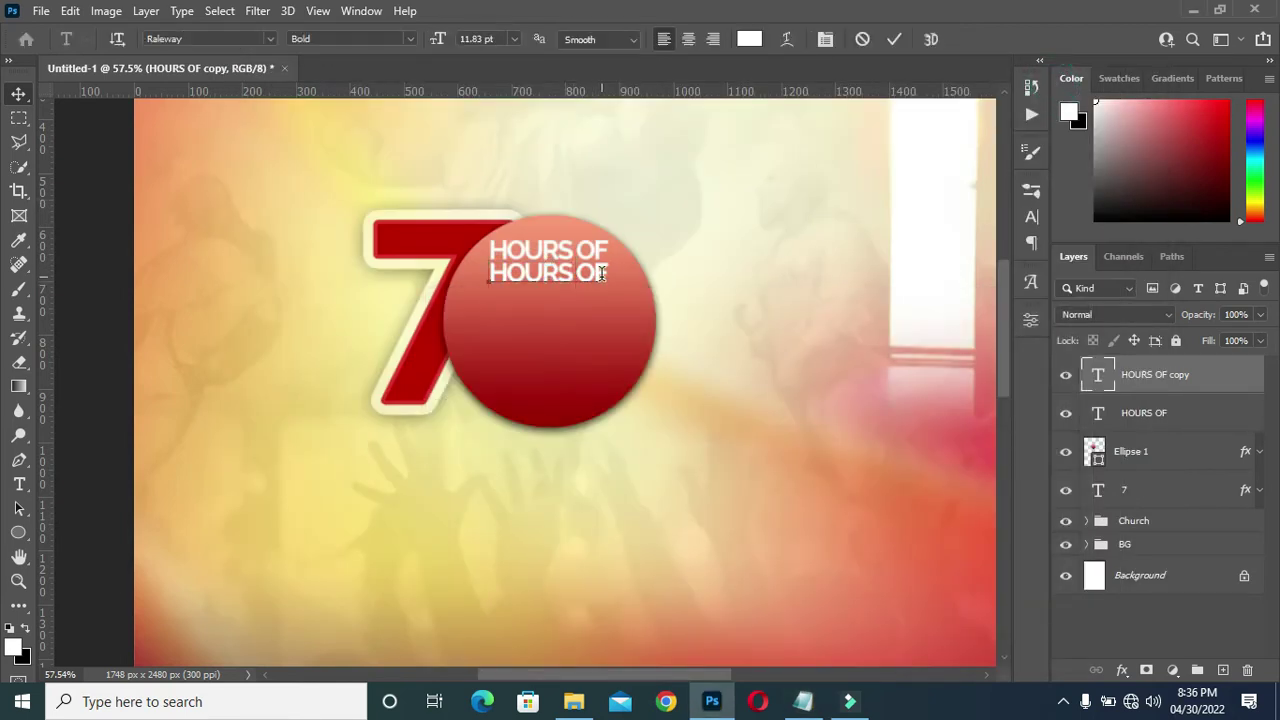
triple_click(601, 274)
click(602, 278)
triple_click(602, 278)
key(ctrl+v)
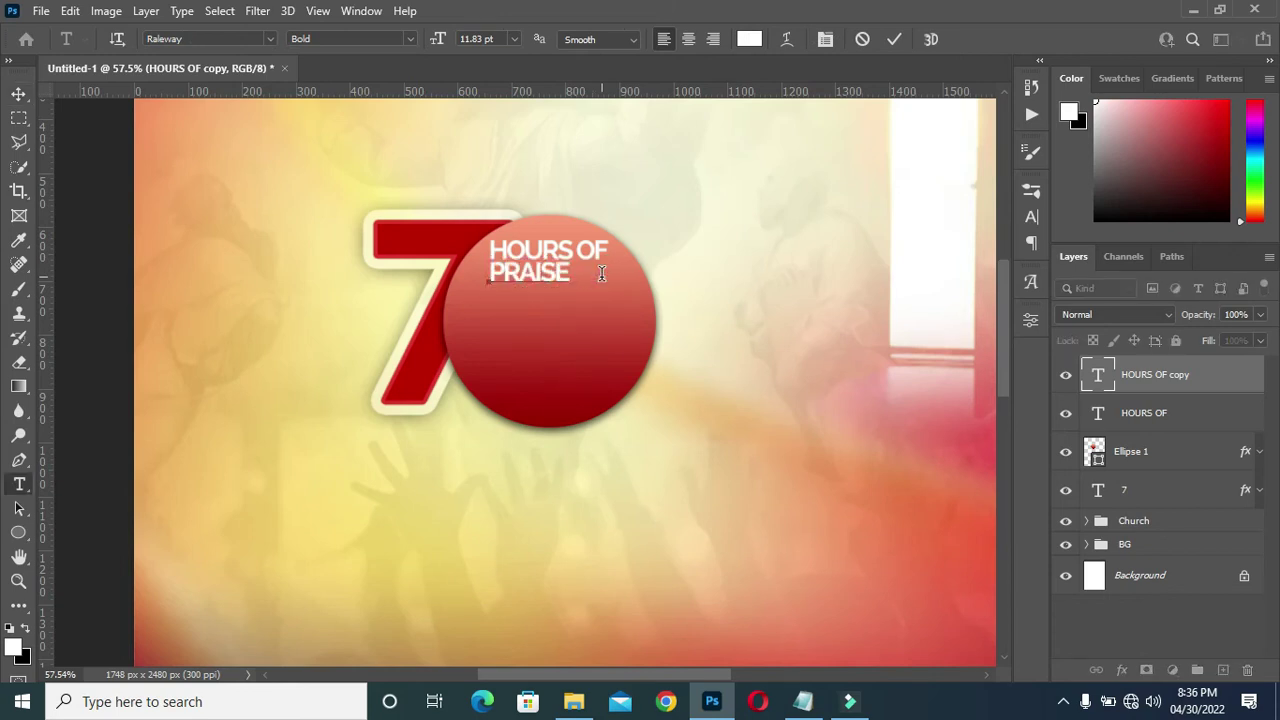
click(894, 39)
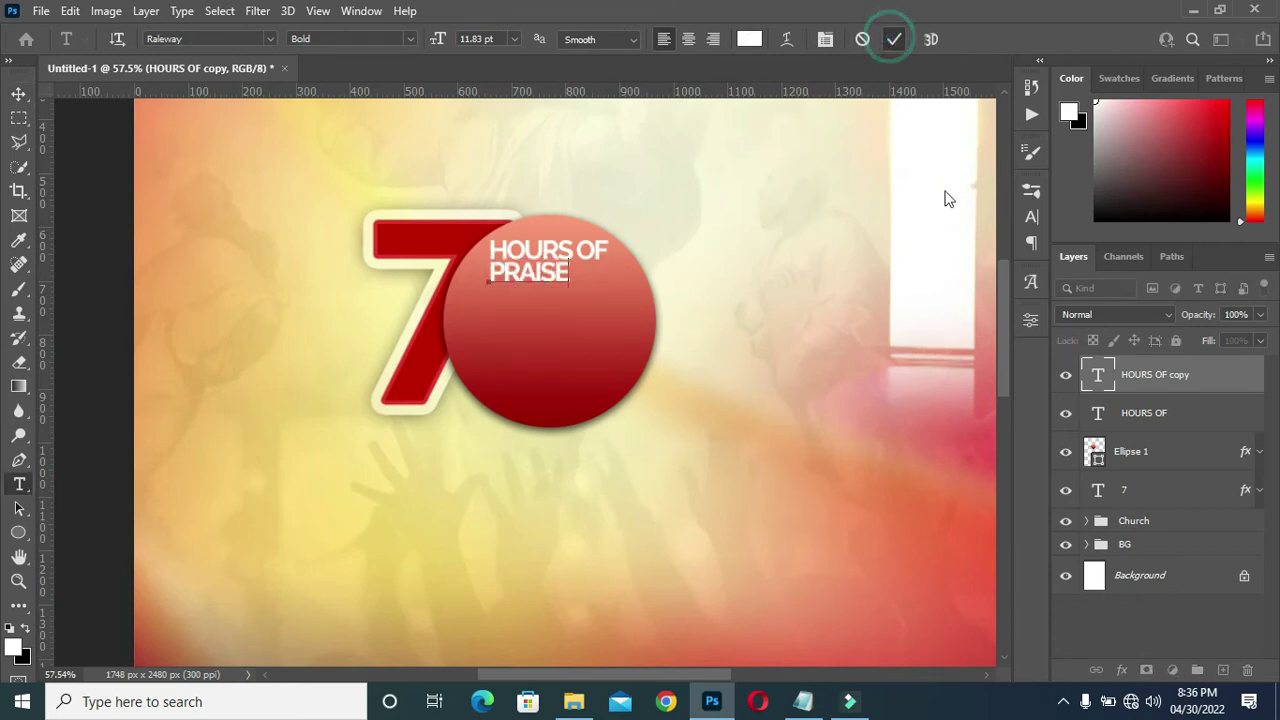
Set PRAISE's tracking to -20 in the character settings
click(1031, 216)
click(930, 259)
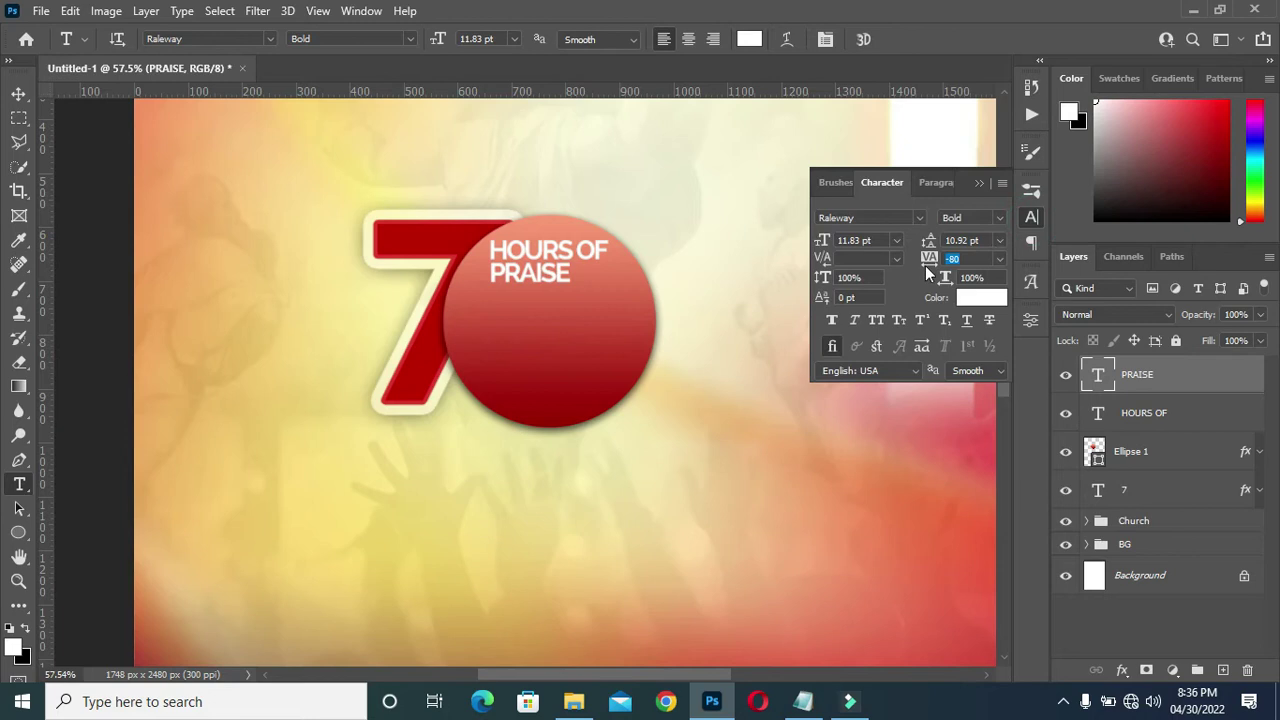
drag(930, 259, 933, 256)
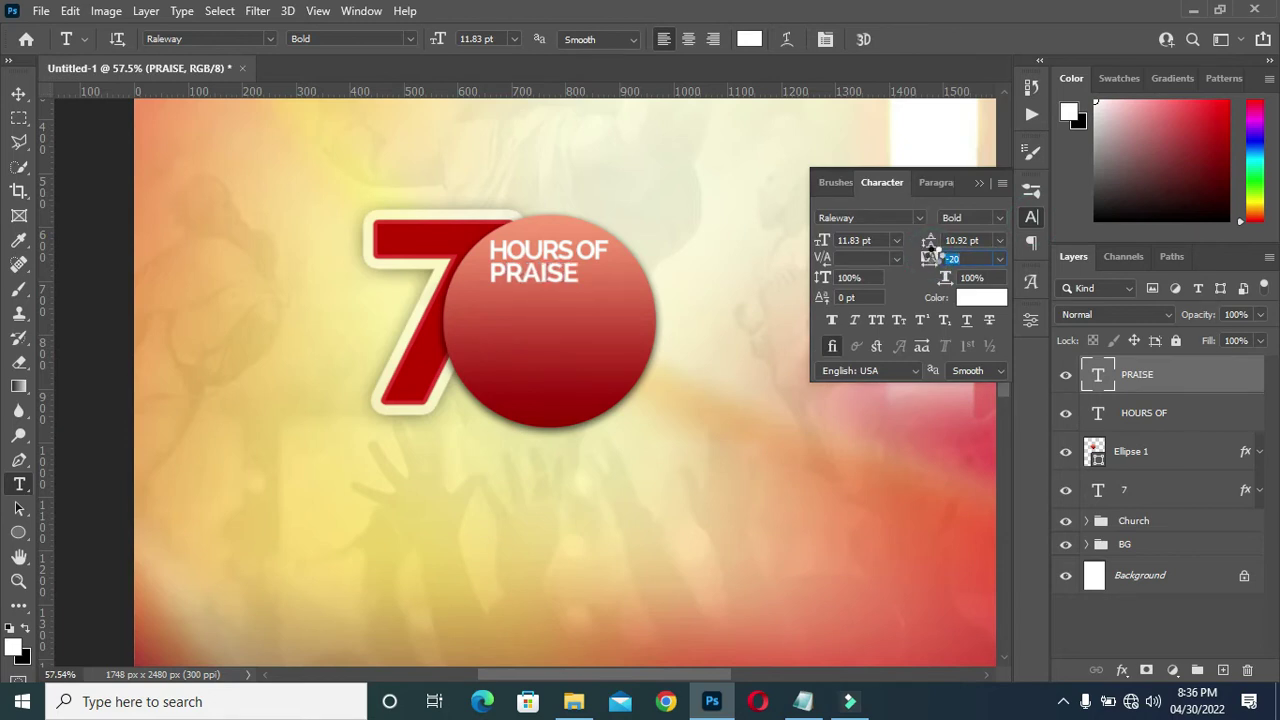
click(978, 183)
Enlarge PRAISE to about 134% with Free Transform
click(18, 93)
scroll(537, 280, up, 1)
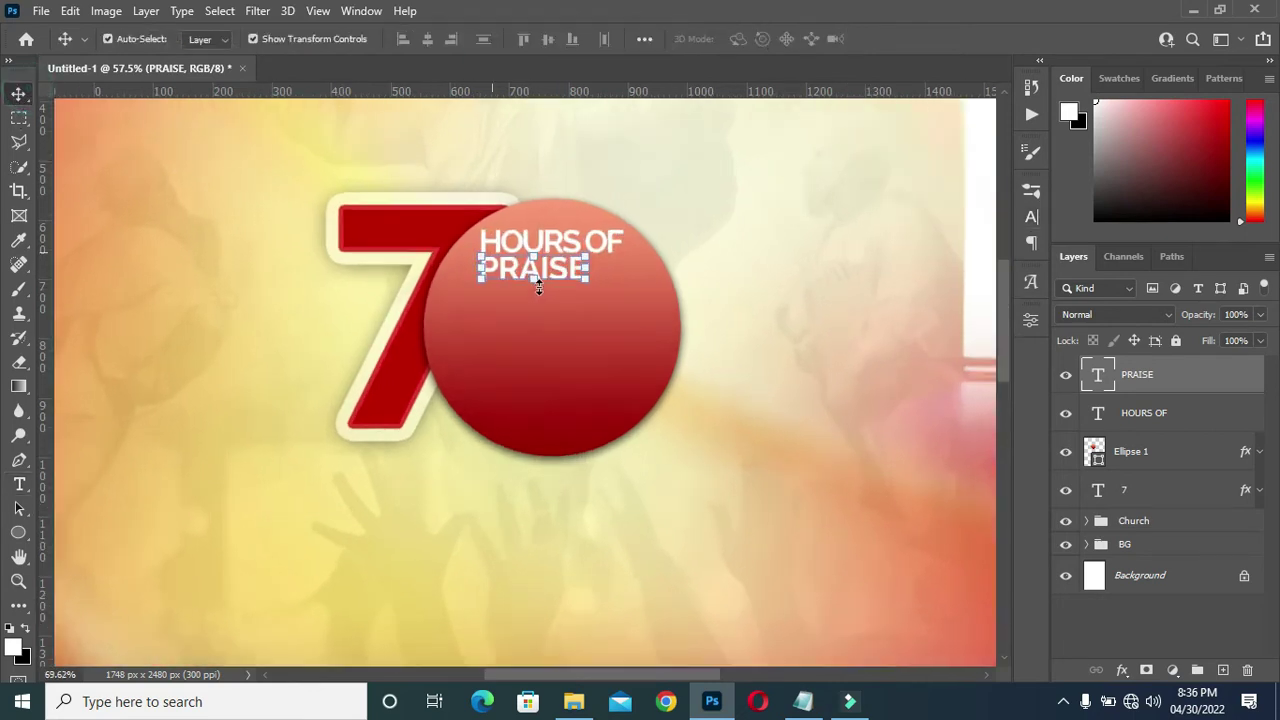
drag(584, 268, 626, 271)
click(928, 39)
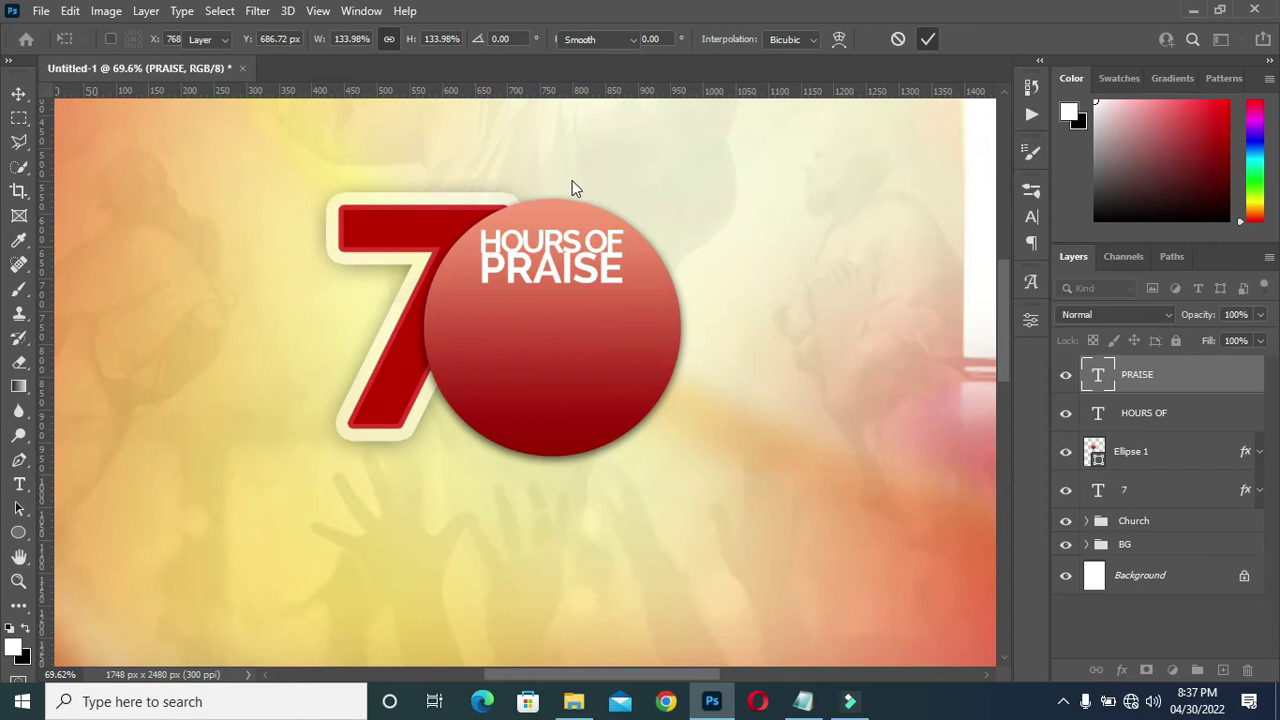
Set PRAISE in the Intro Inline font and undo the accidental new text layer
scroll(572, 188, down, 2)
key(v)
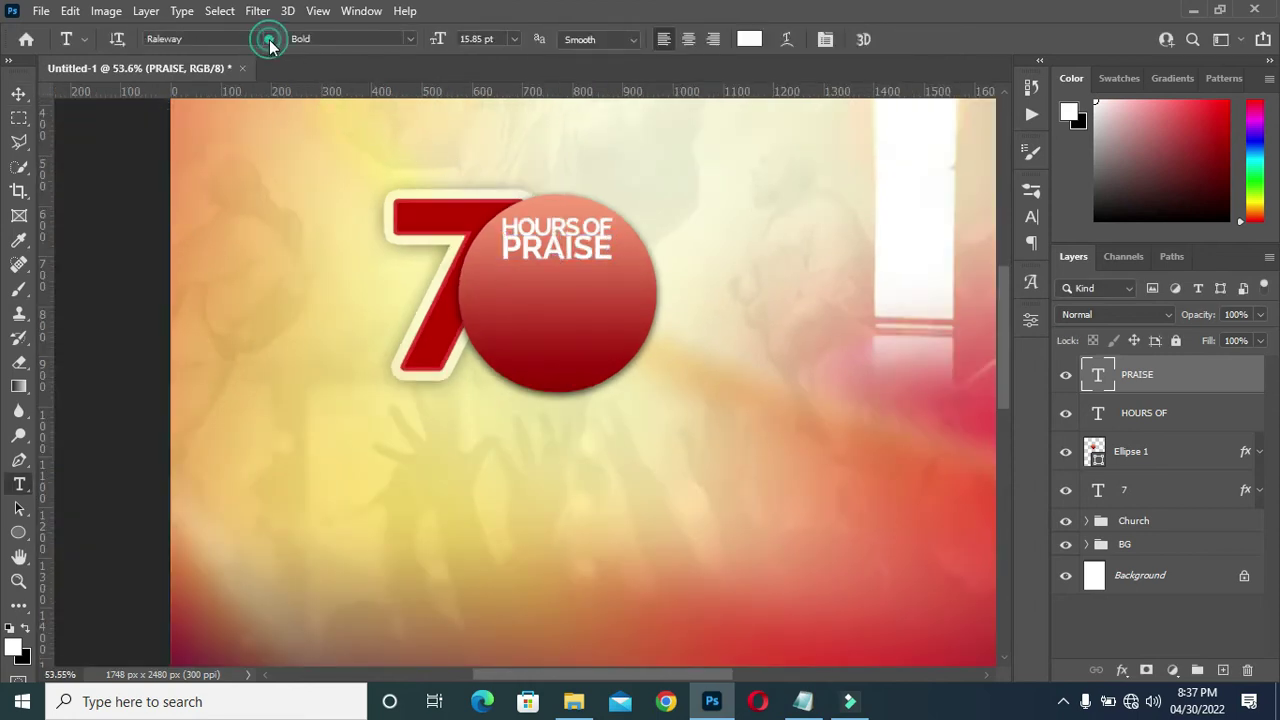
click(269, 39)
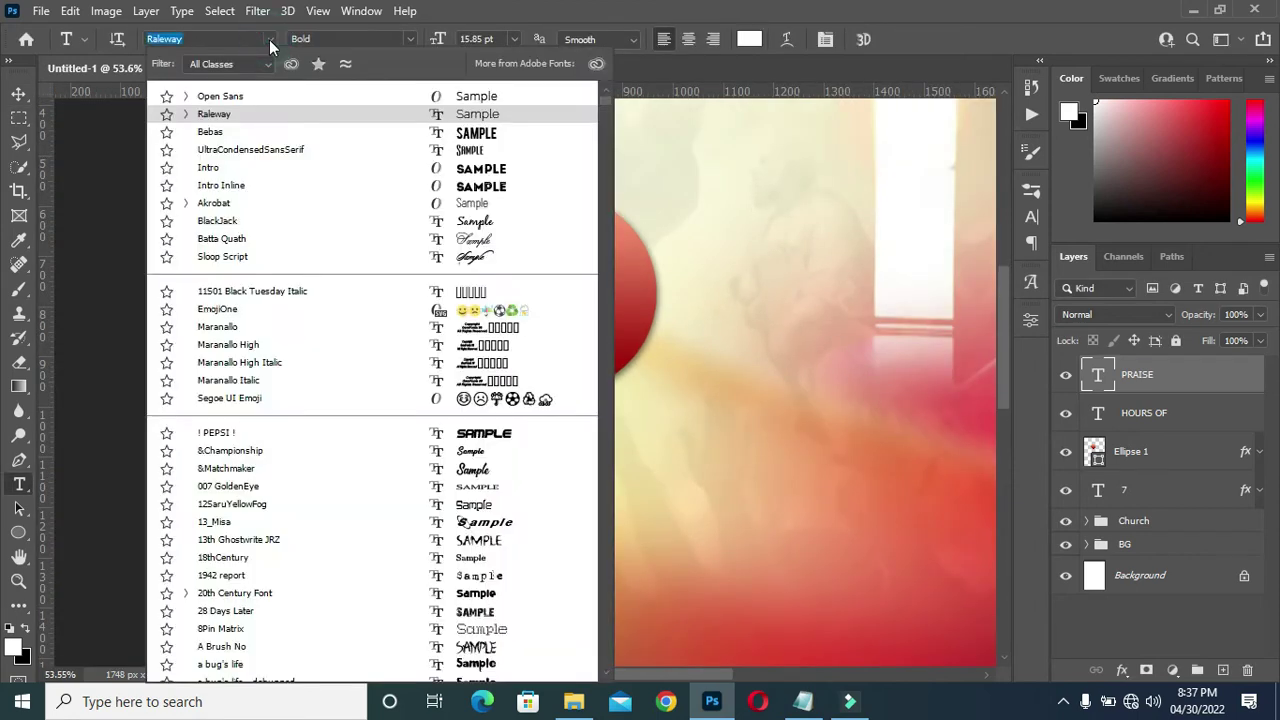
click(231, 186)
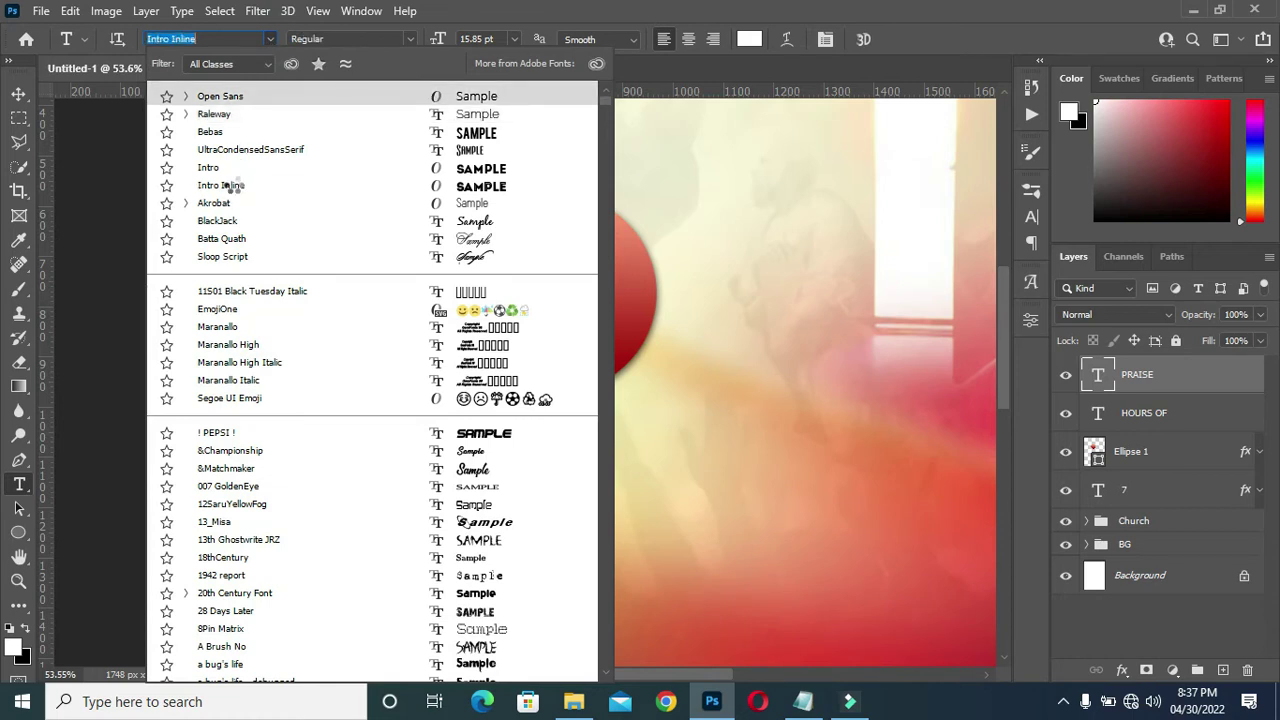
click(239, 187)
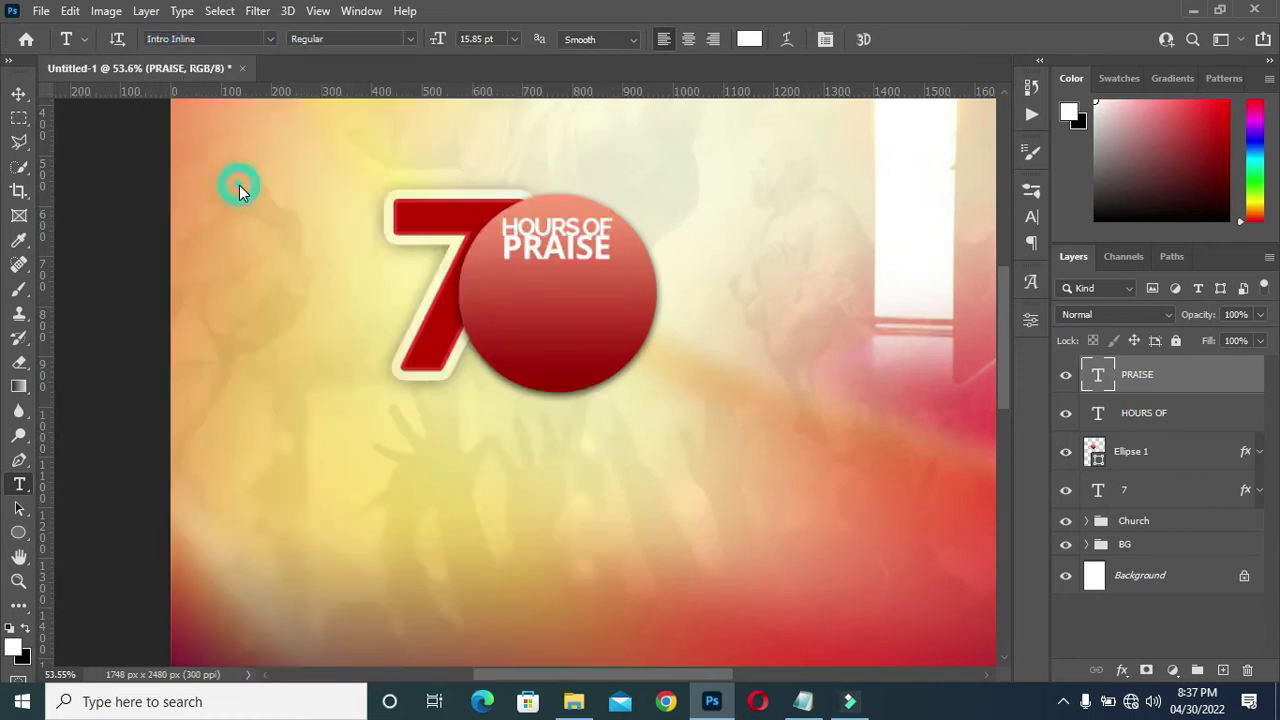
click(594, 262)
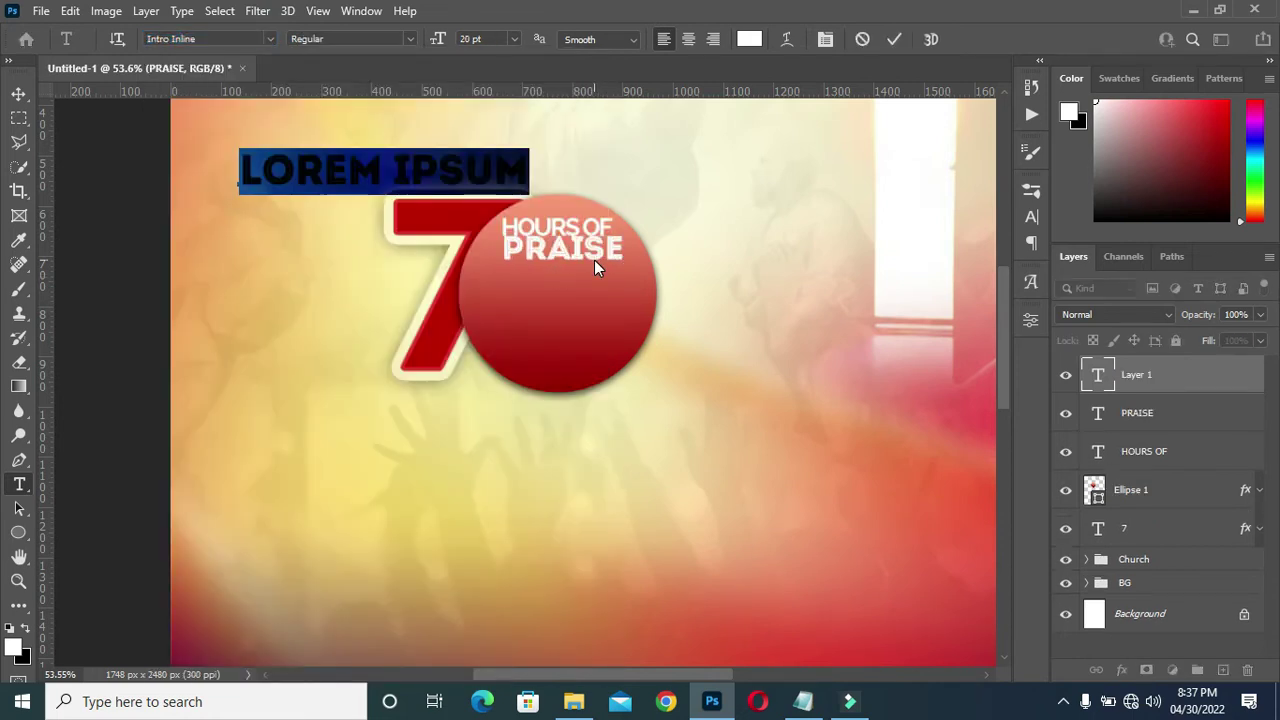
click(894, 39)
key(ctrl+z)
Nudge PRAISE just under HOURS OF and enlarge it a further 129% with Free Transform
click(18, 93)
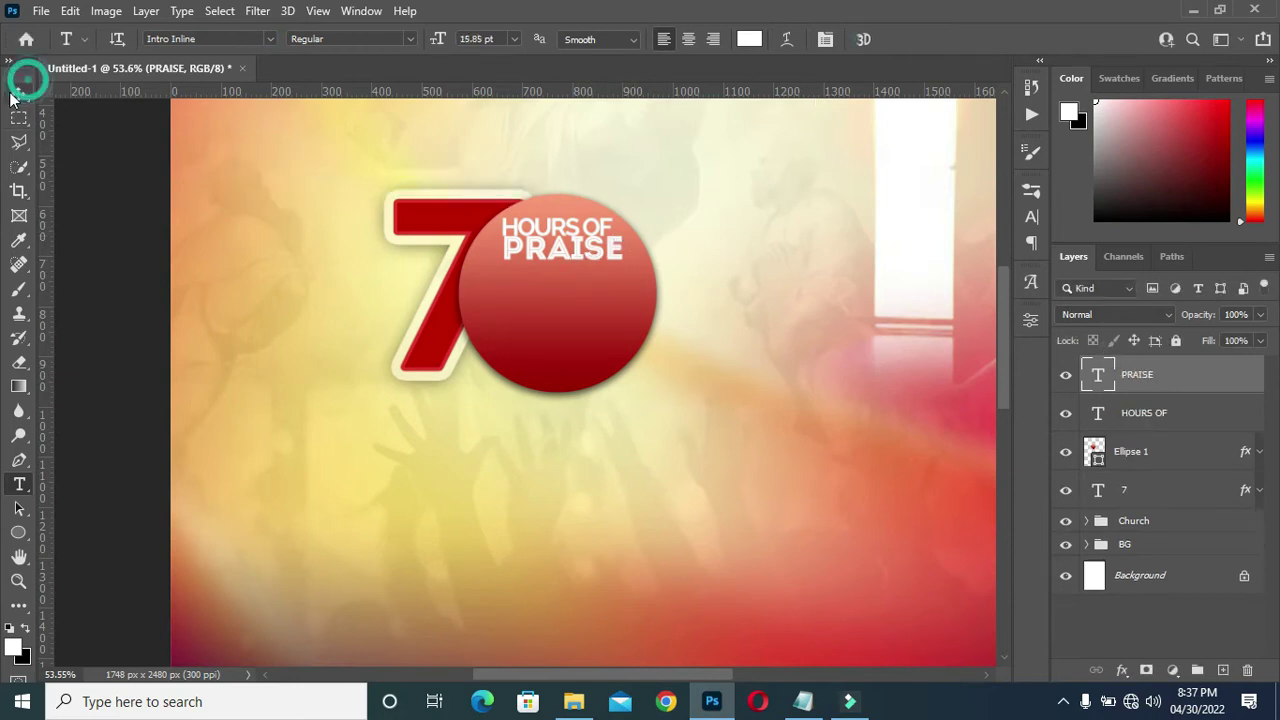
scroll(563, 245, up, 2)
drag(560, 250, 551, 281)
key(ctrl+t)
key(Return)
scroll(329, 337, down, 3)
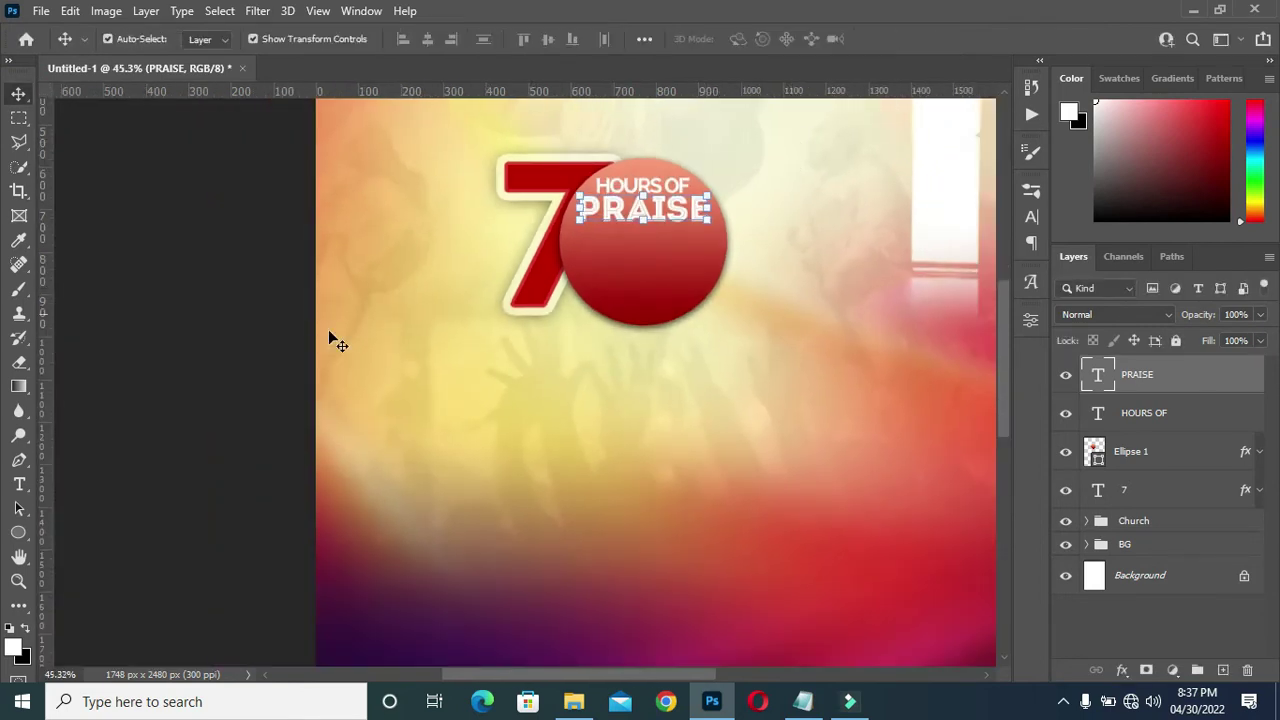
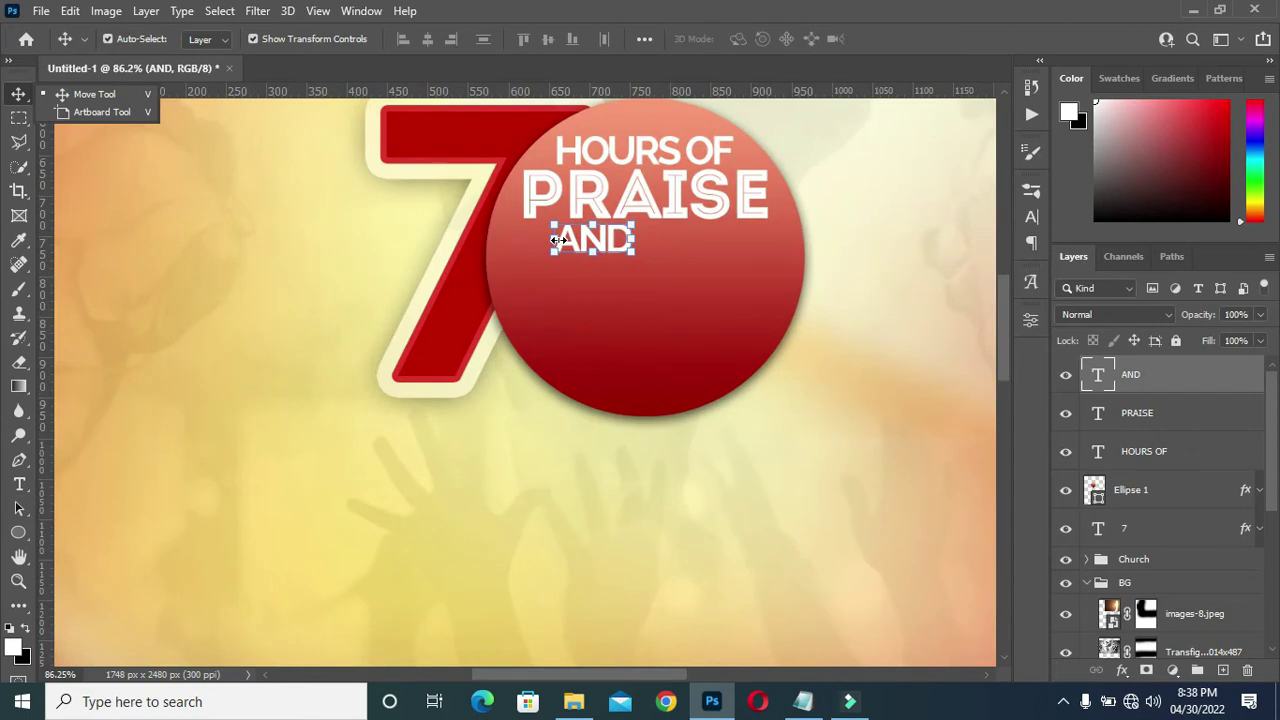
Scale AND to about 71% and centre it horizontally on the red circle
drag(557, 240, 573, 242)
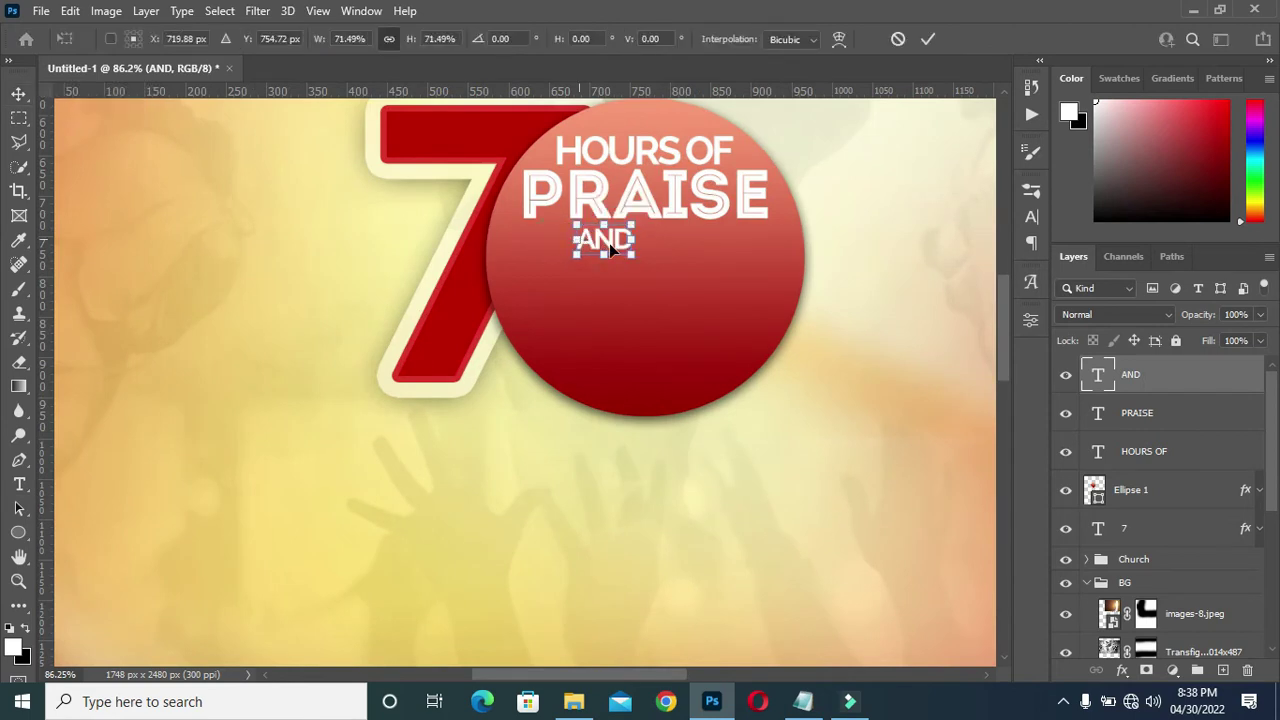
click(928, 40)
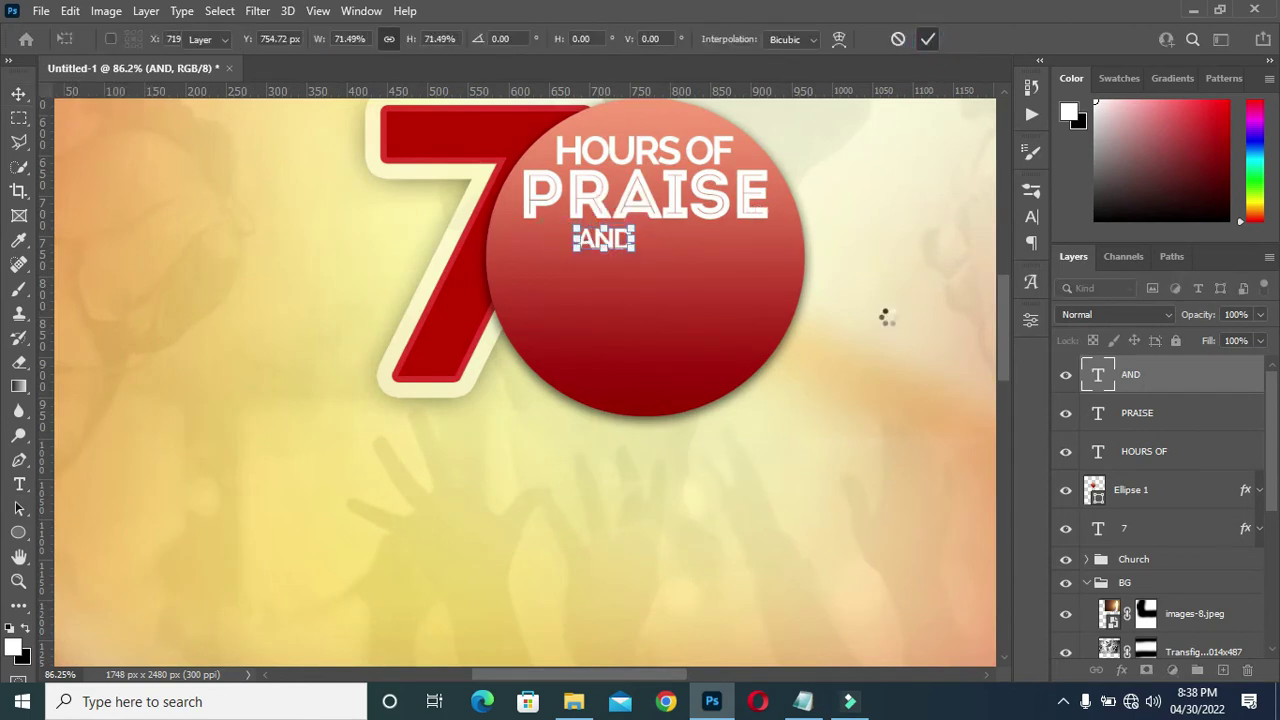
ctrl+shift+click(787, 323)
click(427, 39)
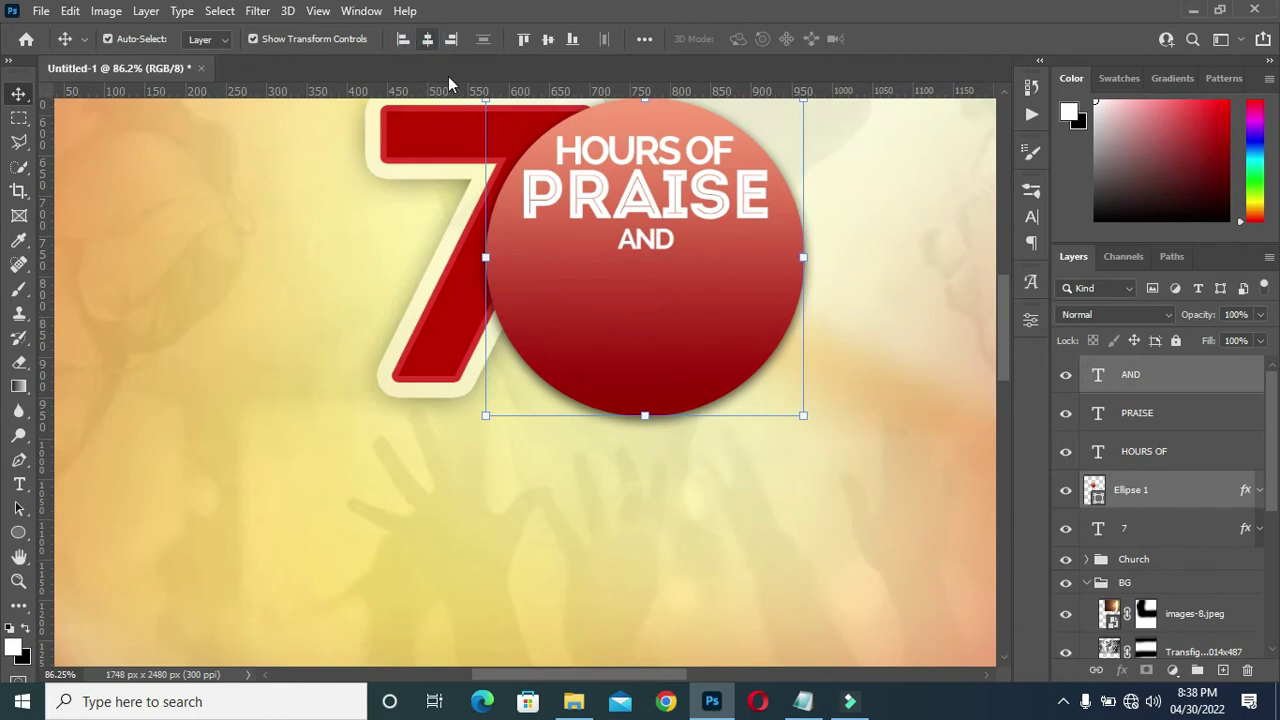
Clear the layer selection and select the PRAISE text layer
scroll(162, 280, down, 3)
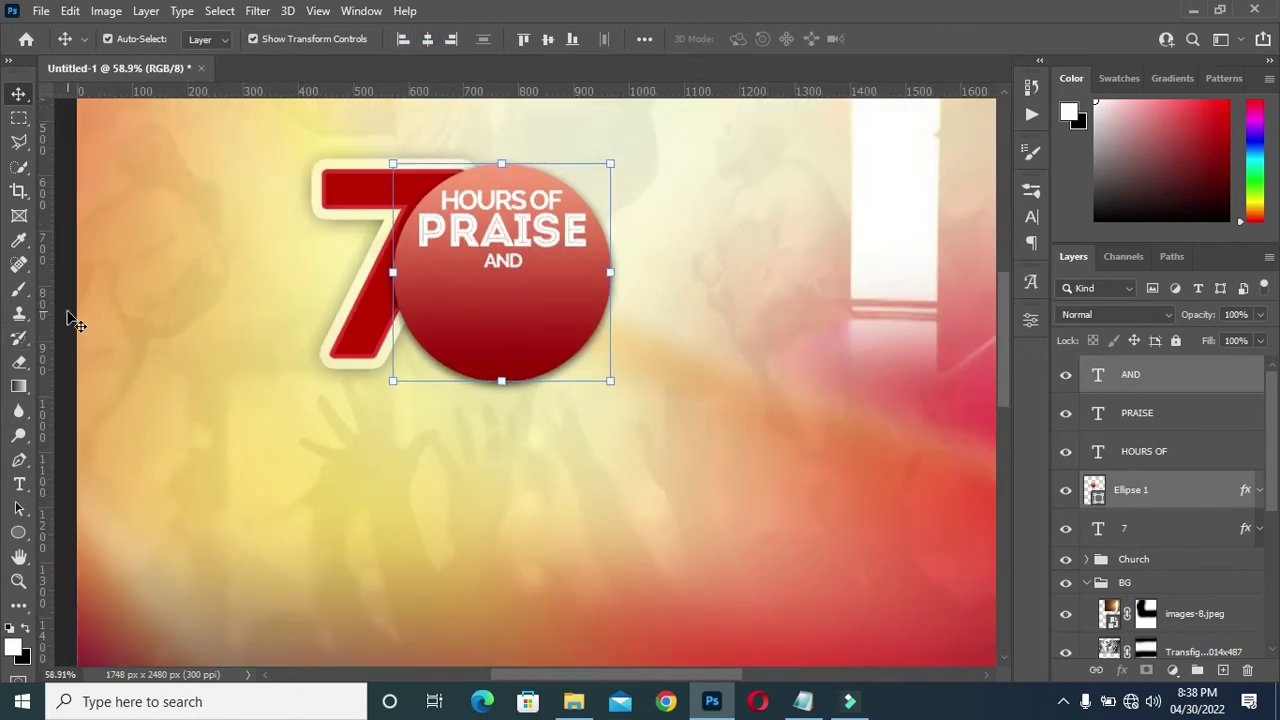
click(508, 262)
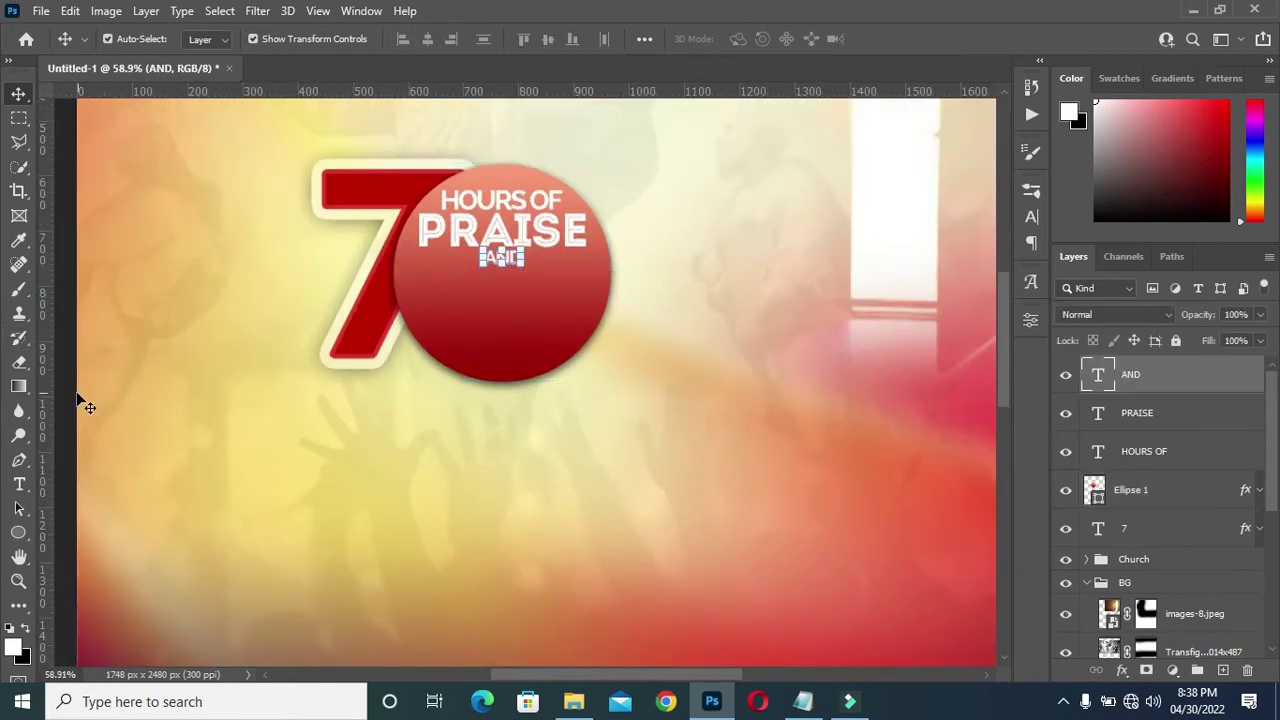
scroll(80, 400, down, 1)
click(975, 400)
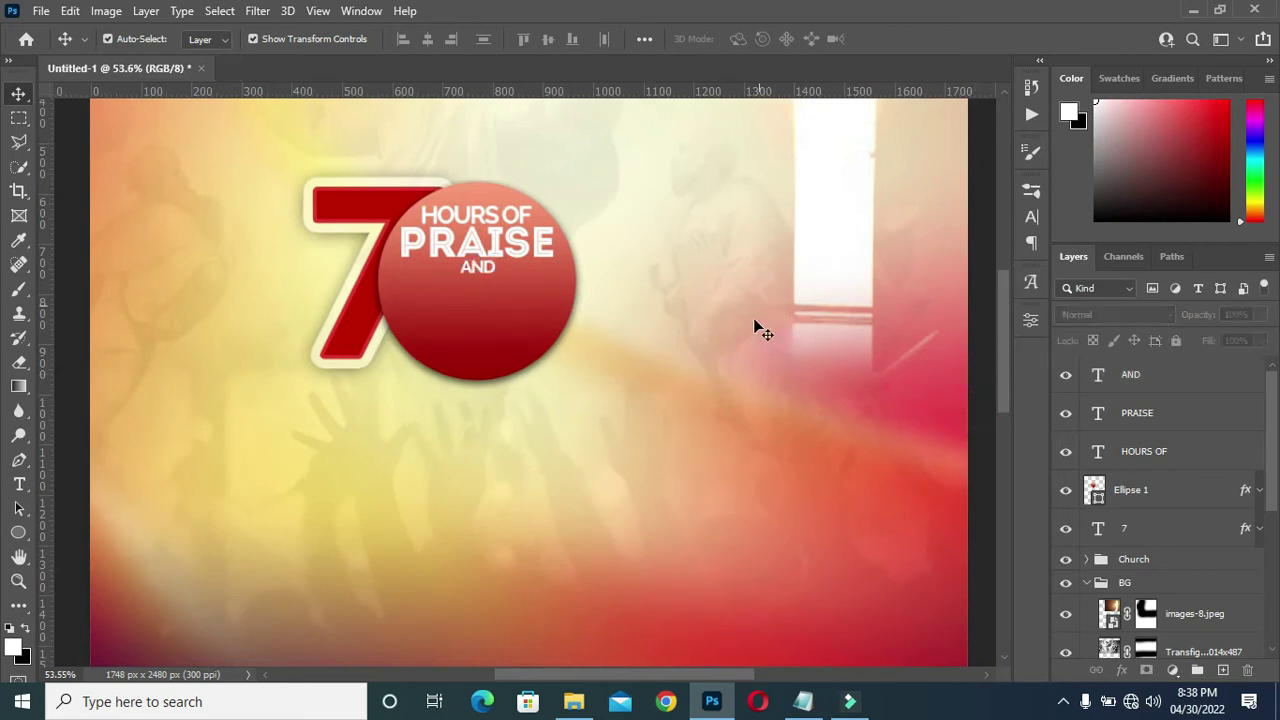
click(516, 248)
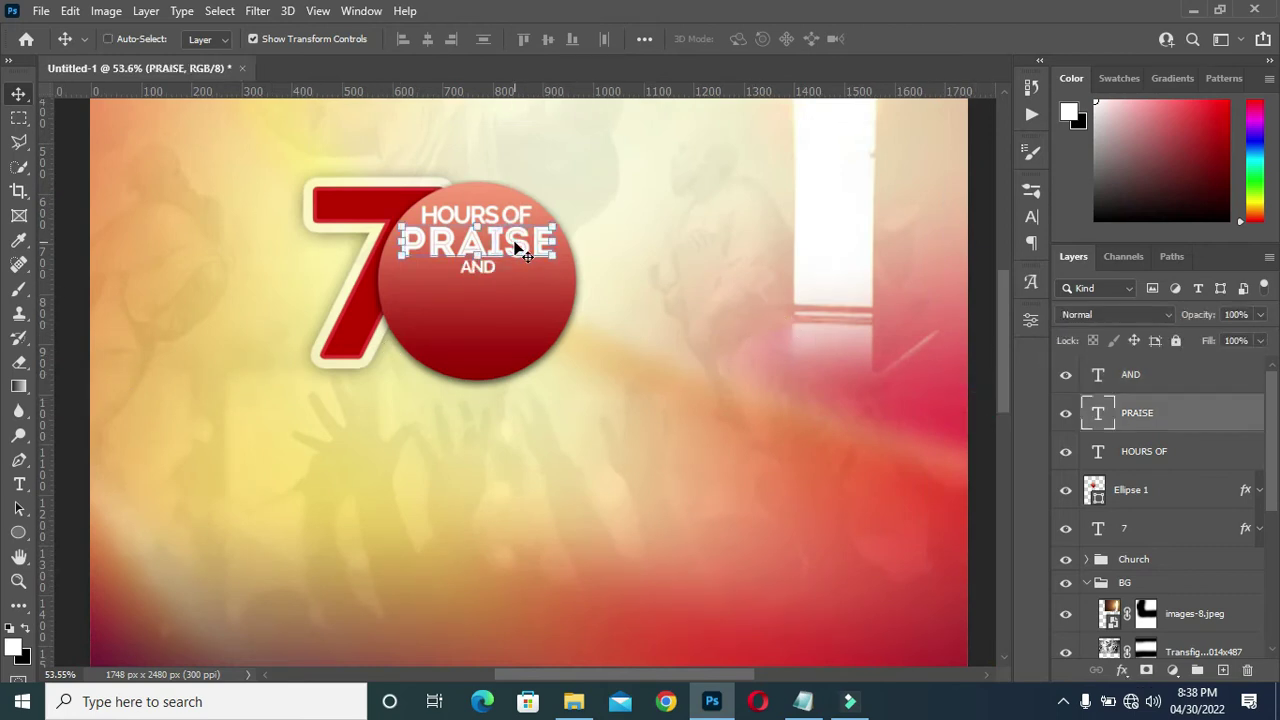
Duplicate PRAISE below AND and replace its text with WORSHIP from the notes
key(ctrl+j)
drag(1157, 414, 497, 299)
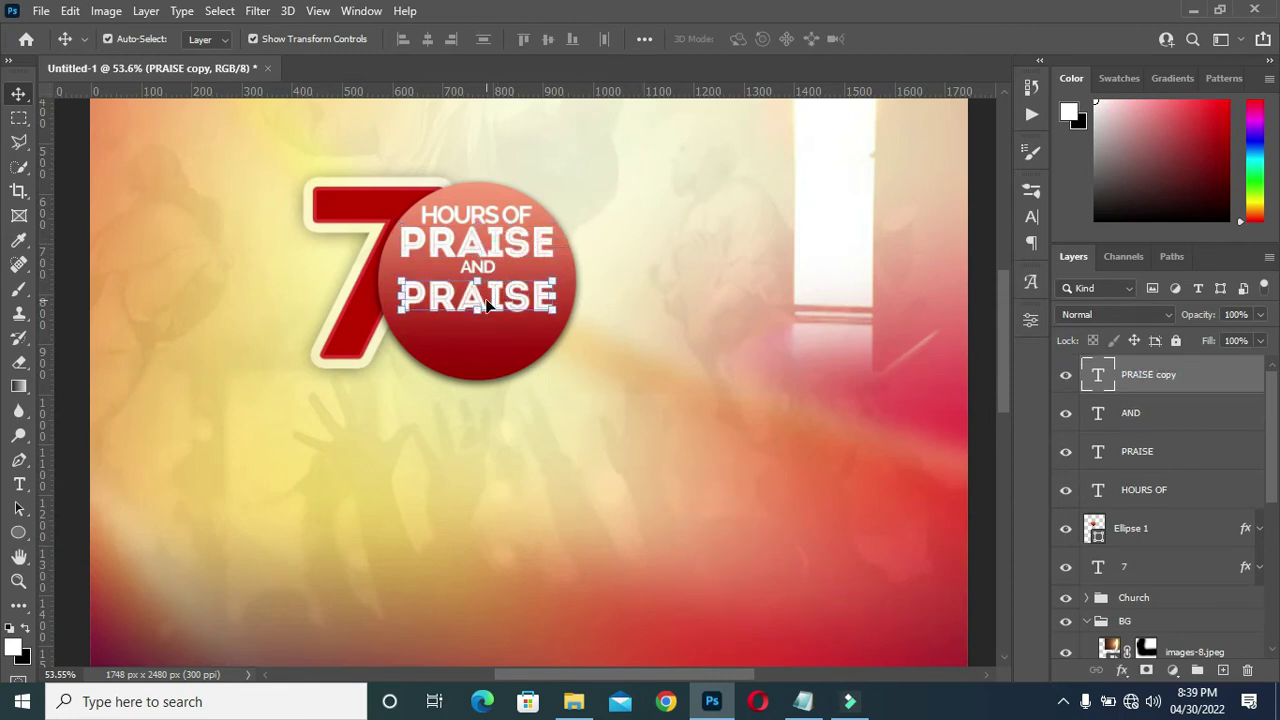
double_click(488, 305)
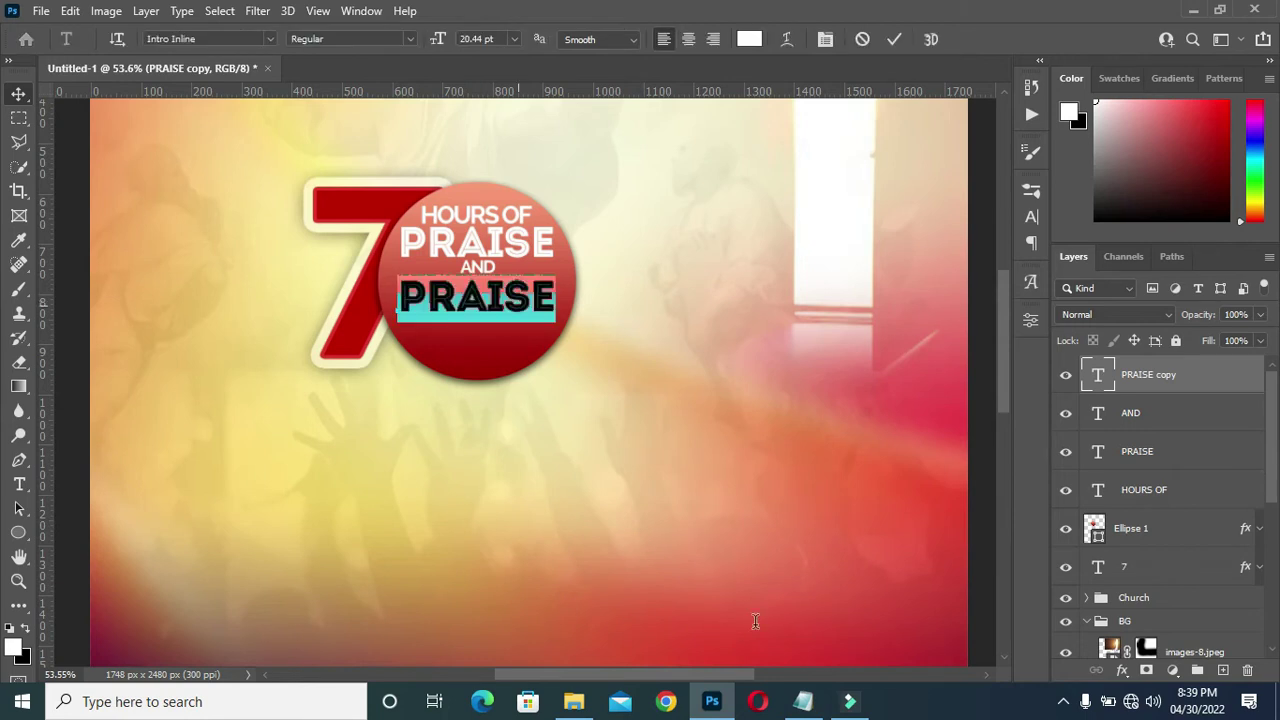
click(805, 701)
drag(306, 325, 358, 323)
key(ctrl+c)
click(1057, 80)
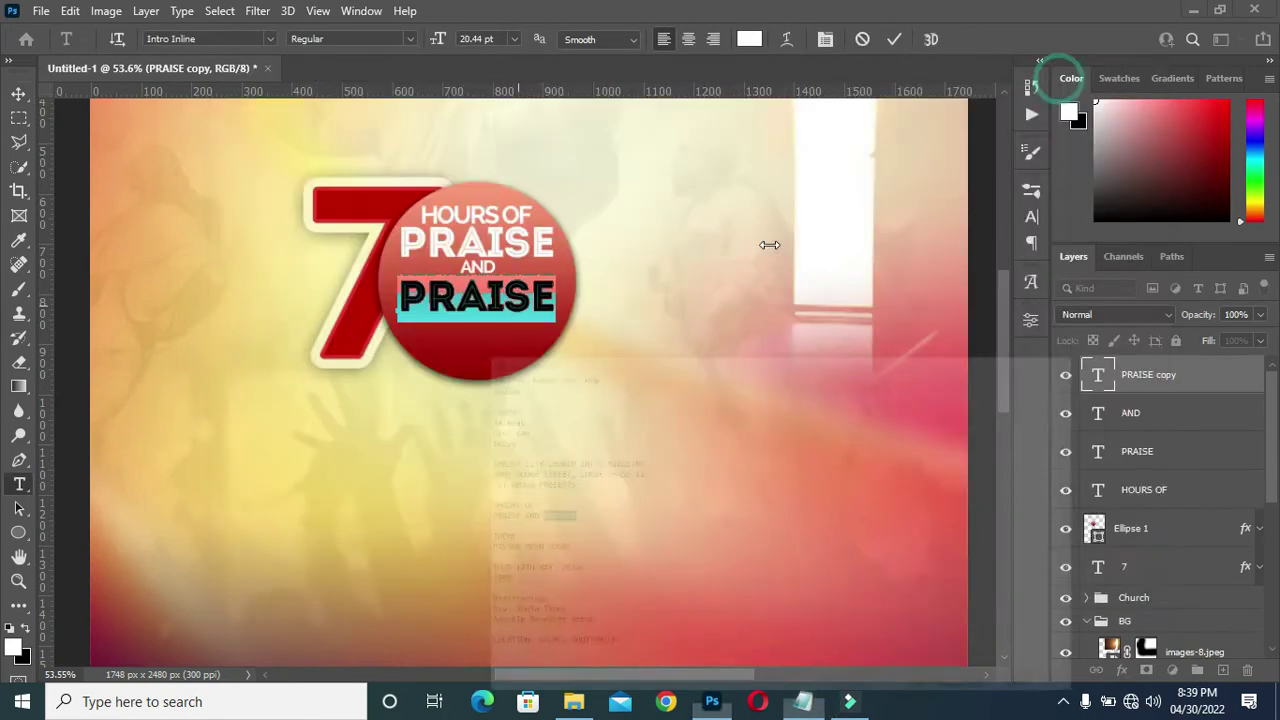
key(ctrl+v)
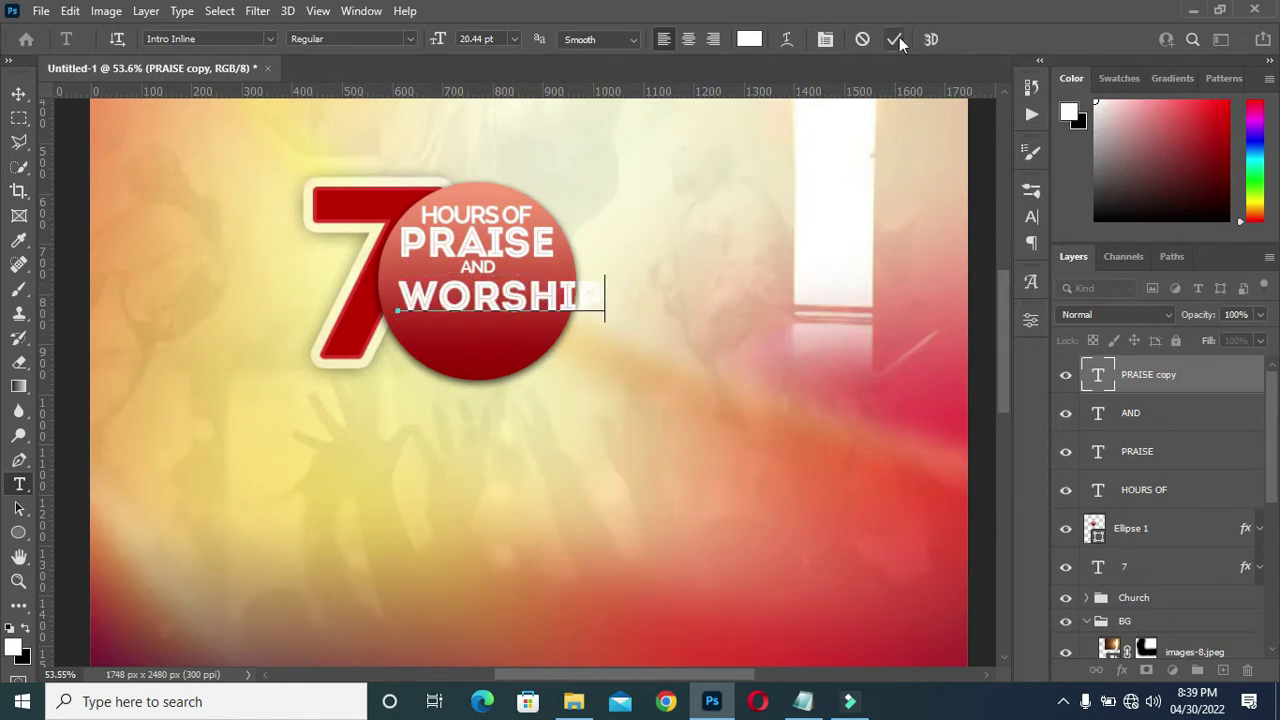
click(897, 39)
Shrink WORSHIP to about 81% so it fits inside the circle
key(v)
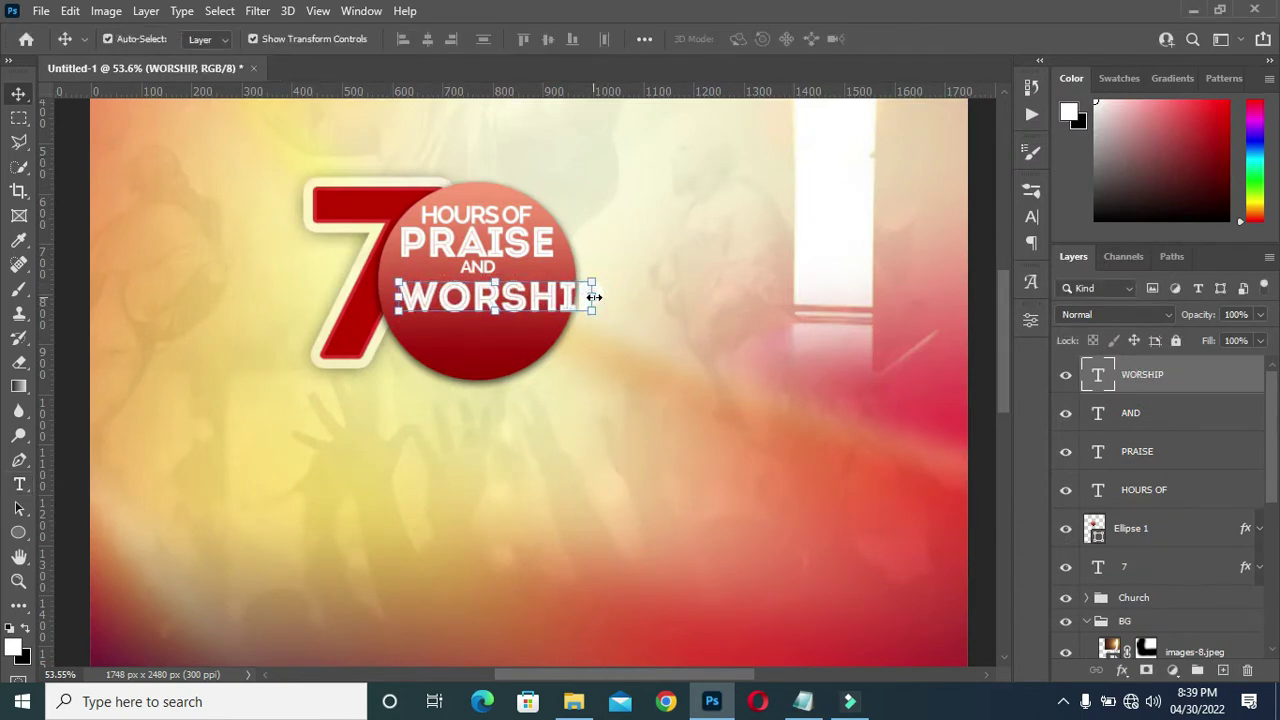
drag(594, 297, 552, 300)
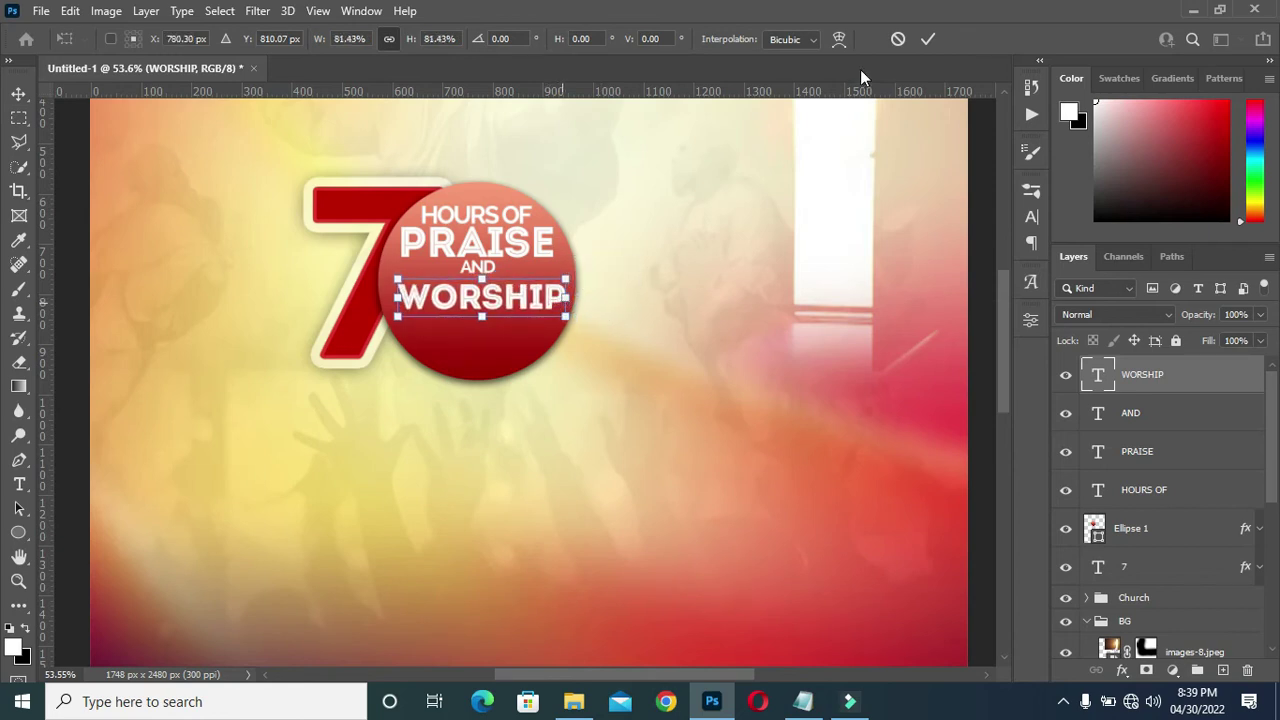
click(932, 37)
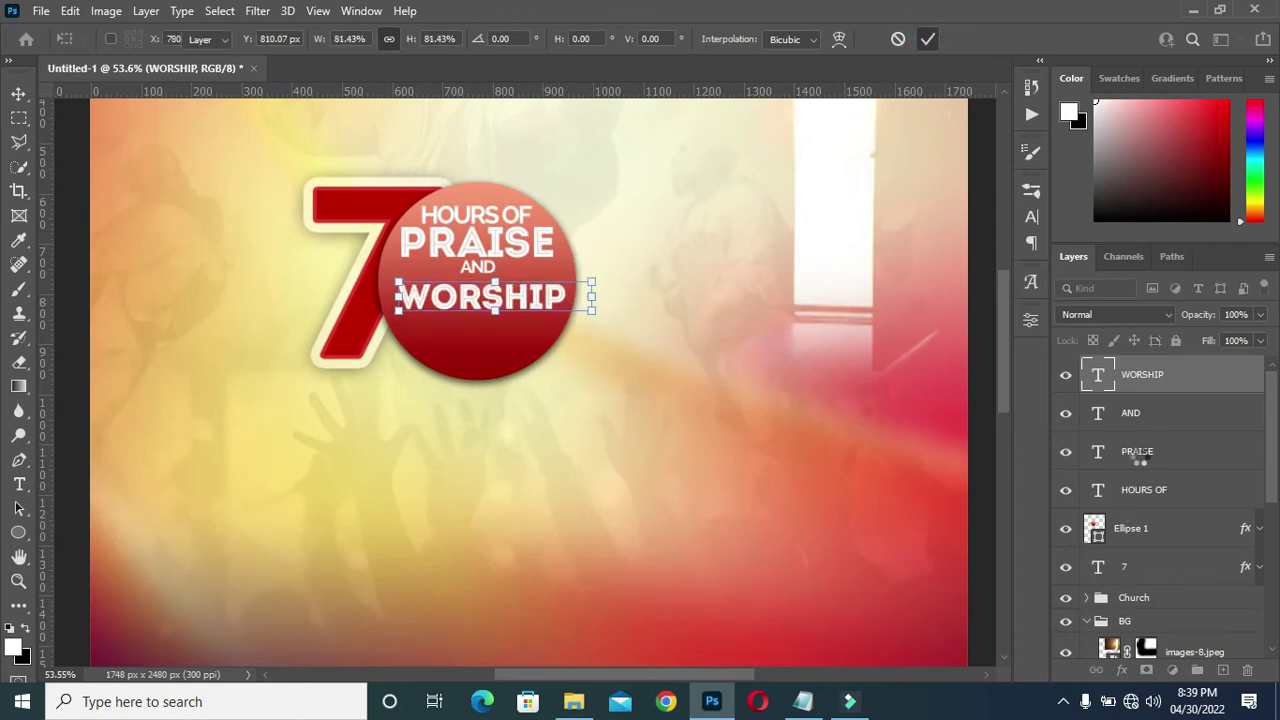
Centre WORSHIP horizontally on the red circle
ctrl+click(1145, 530)
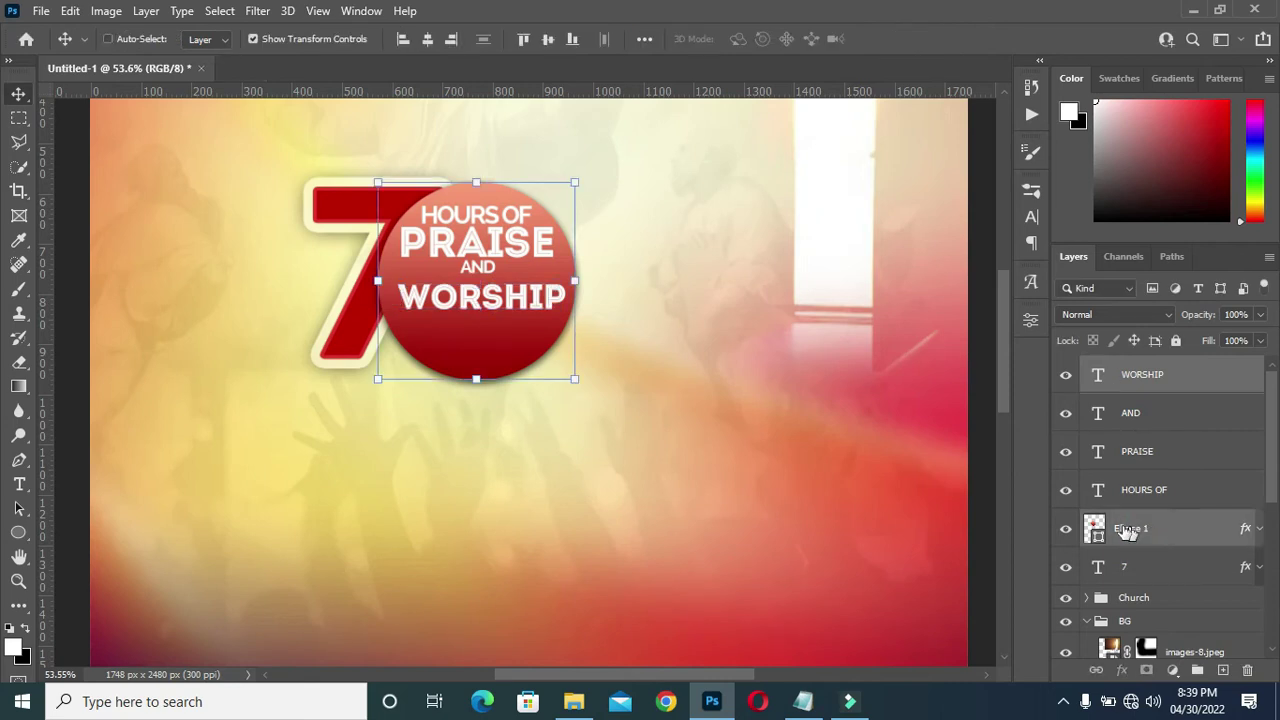
click(427, 38)
click(63, 373)
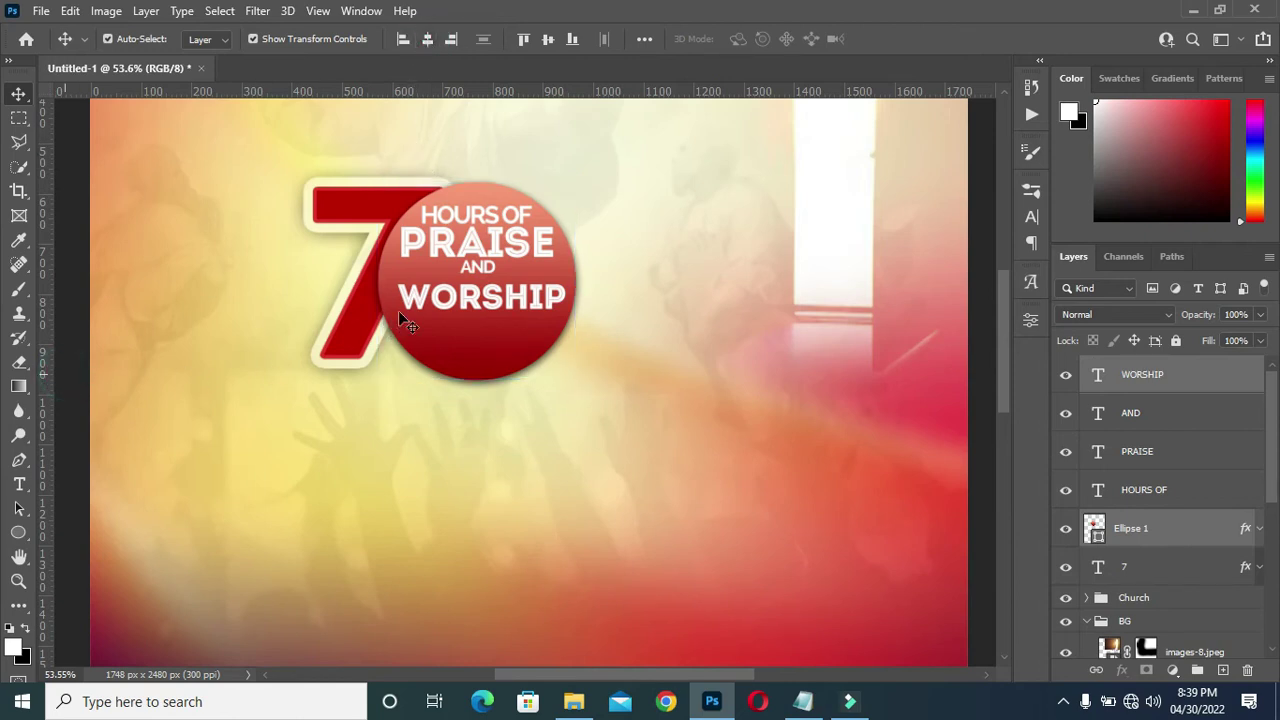
click(1118, 380)
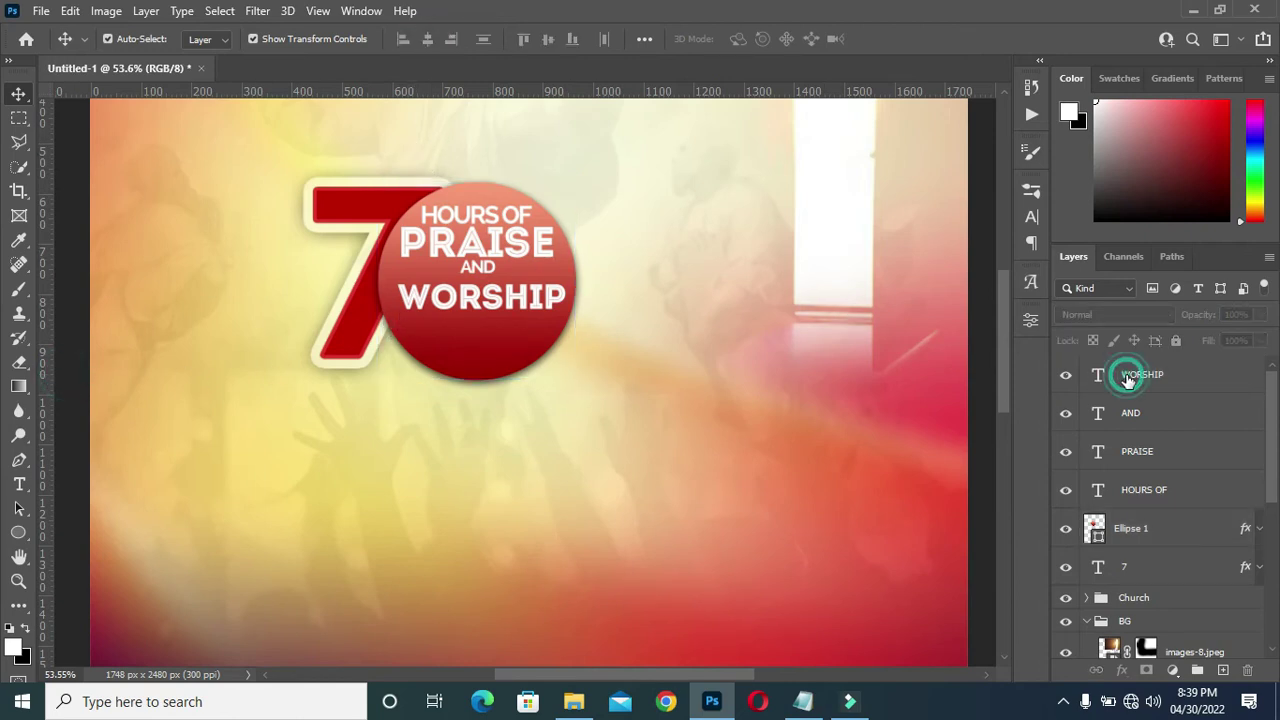
Nudge the four title lines together slightly down and to the left
shift+click(1155, 492)
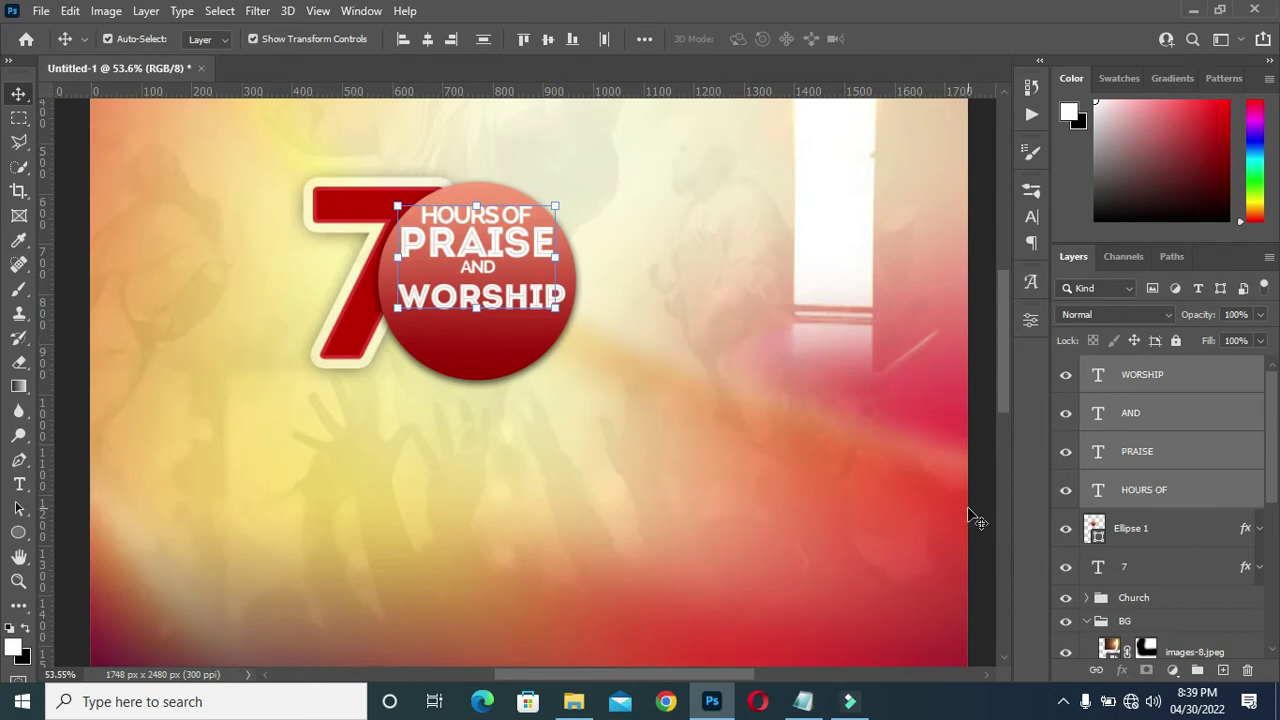
key(Down)
key(Down)
key(Down)
key(Down)
key(Down)
key(Down)
key(Down)
key(Down)
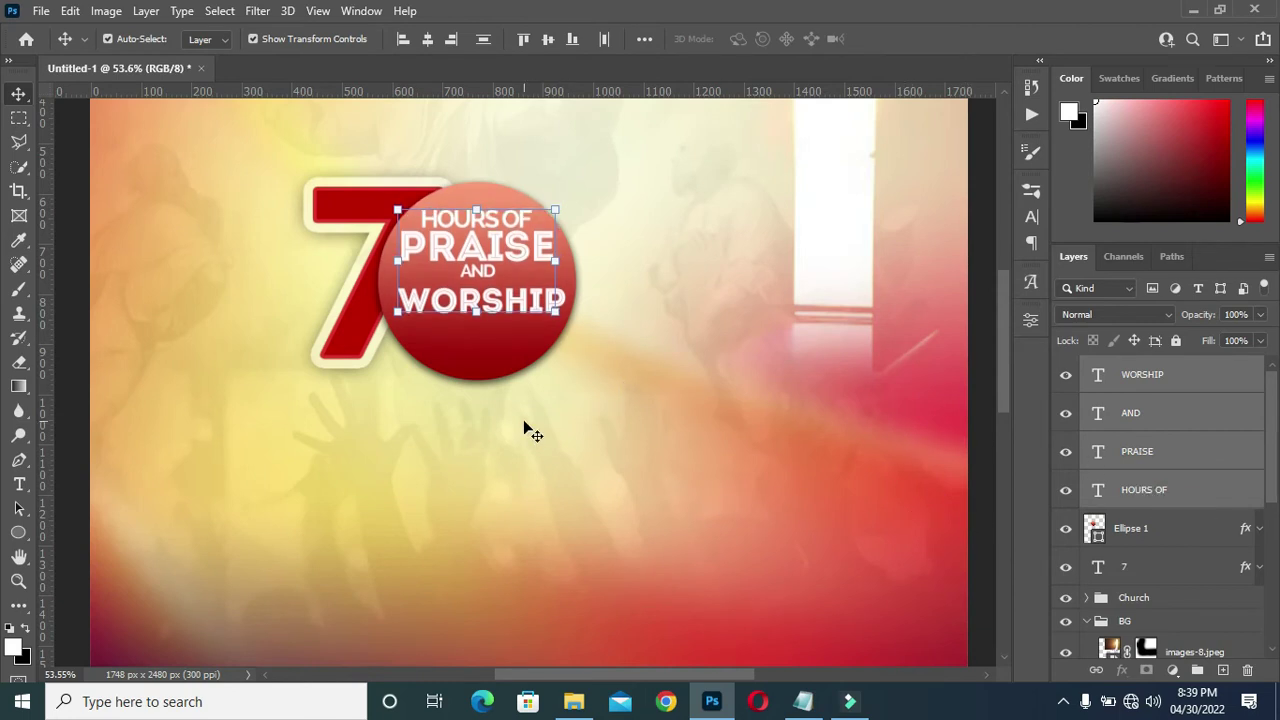
key(Down)
key(Down)
key(Down)
key(Down)
key(Down)
key(Down)
key(Down)
key(Down)
key(Down)
key(Down)
key(Down)
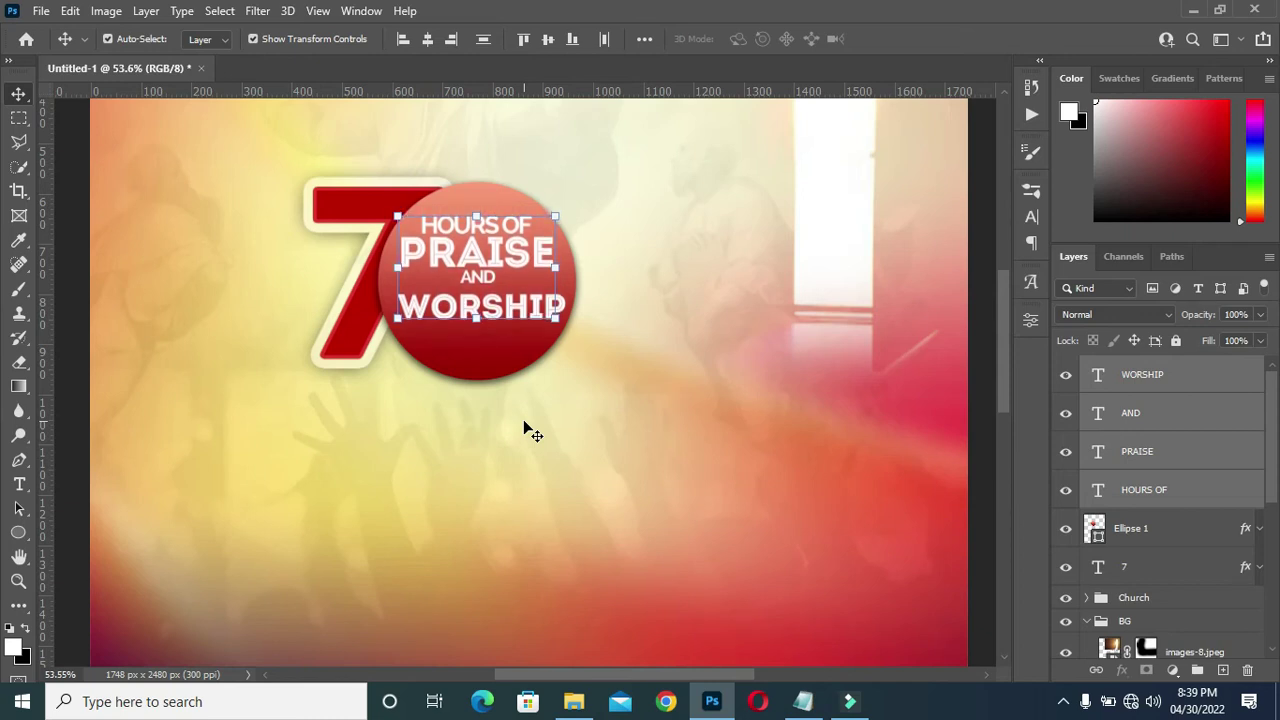
drag(488, 265, 479, 270)
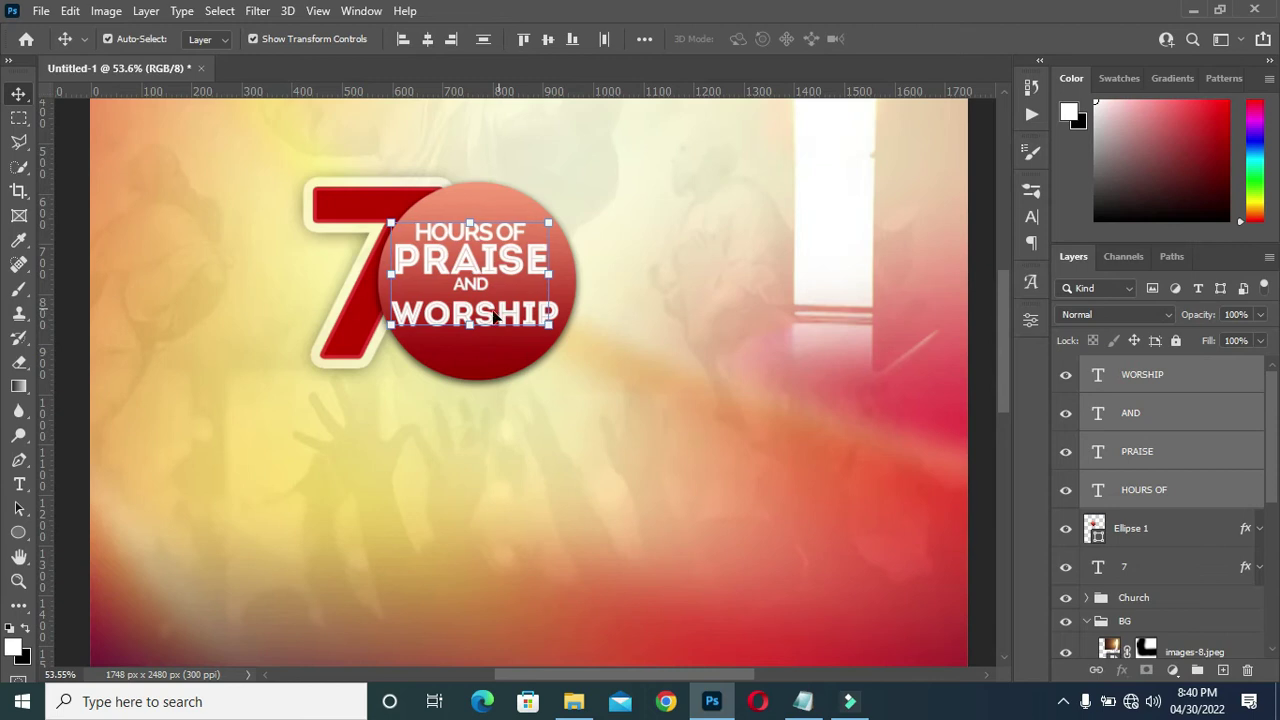
scroll(500, 313, down, 1)
Move the big red 7 slightly to the left
click(928, 385)
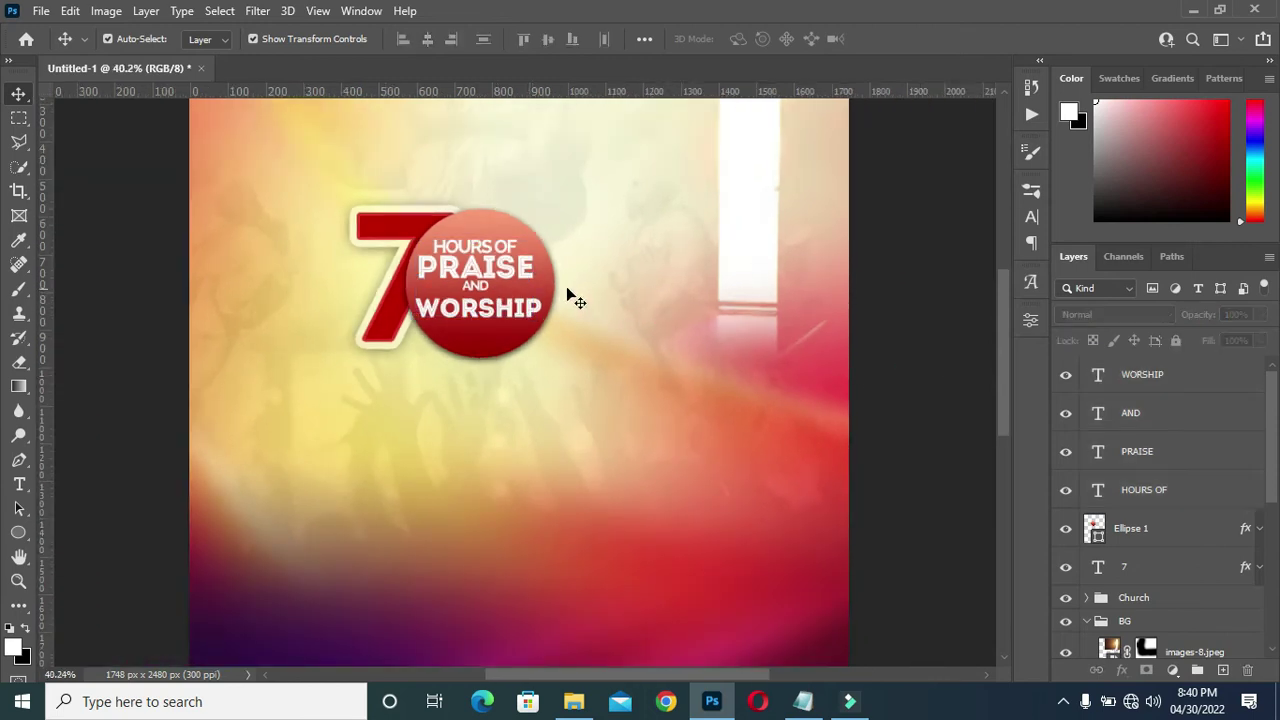
scroll(606, 300, down, 1)
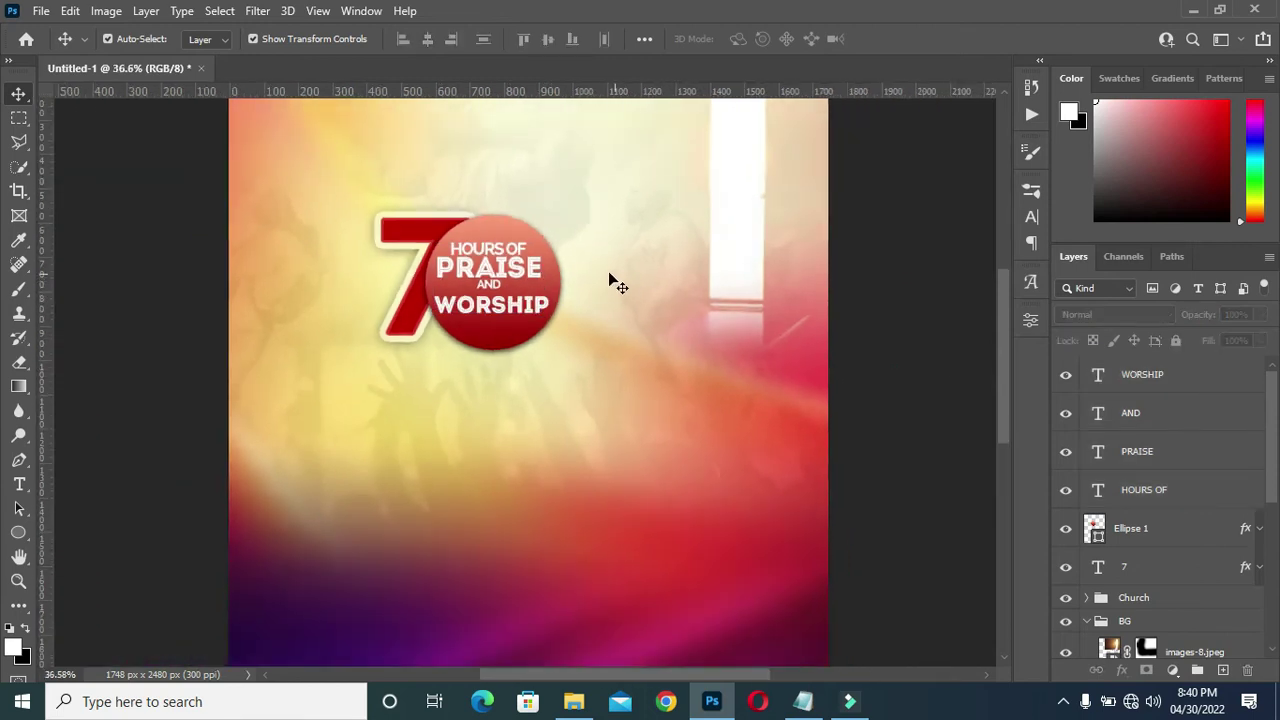
click(410, 232)
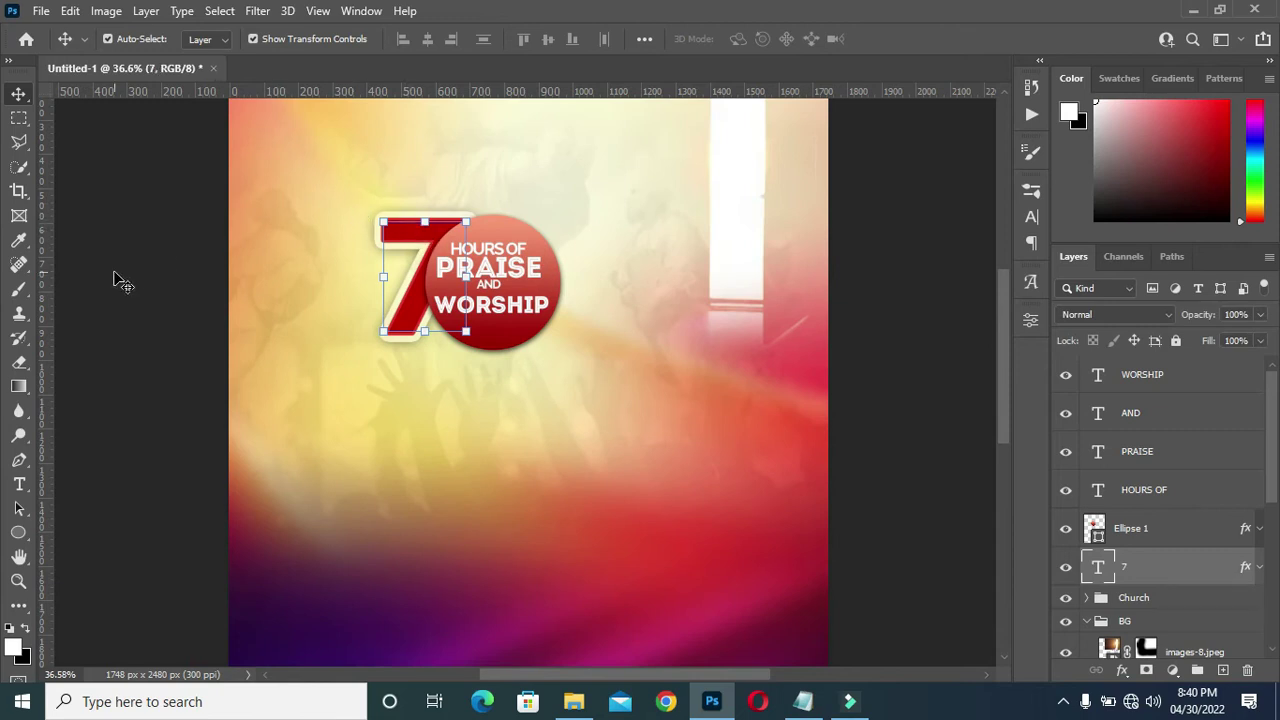
drag(402, 240, 398, 241)
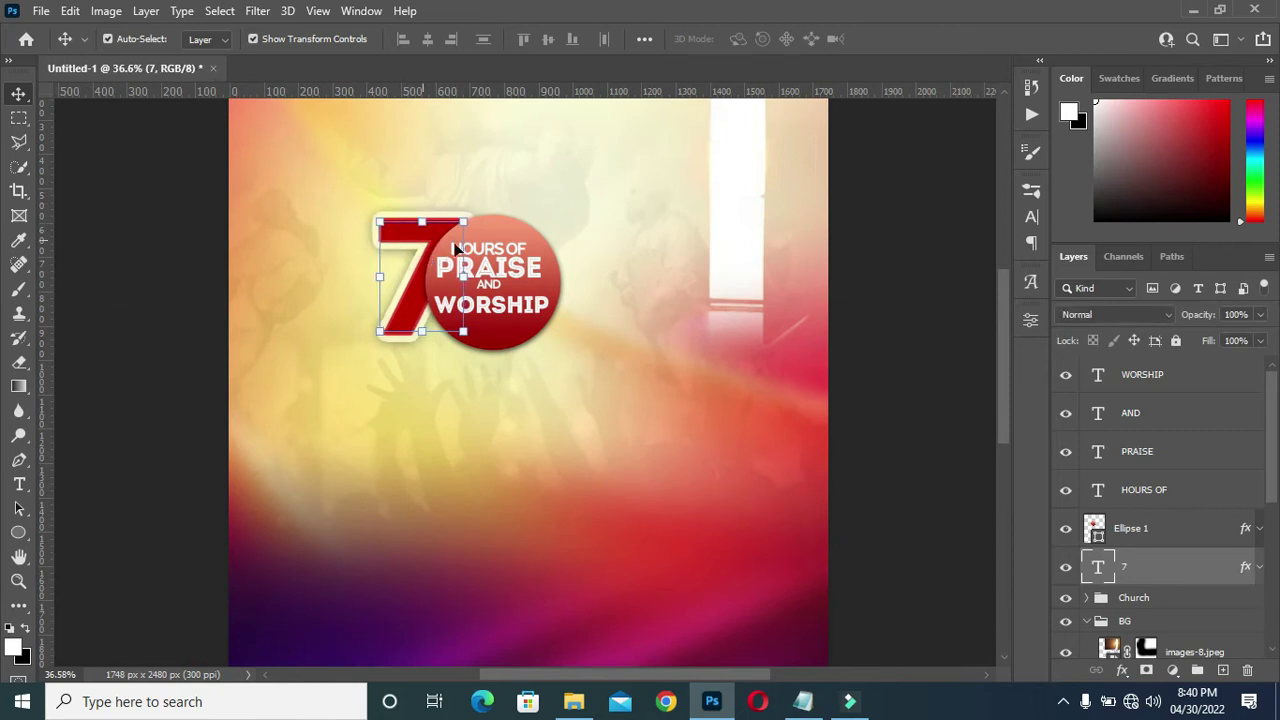
click(874, 277)
Group the 7, circle and four title lines as 'Hours of praise and worship'
scroll(689, 268, down, 2)
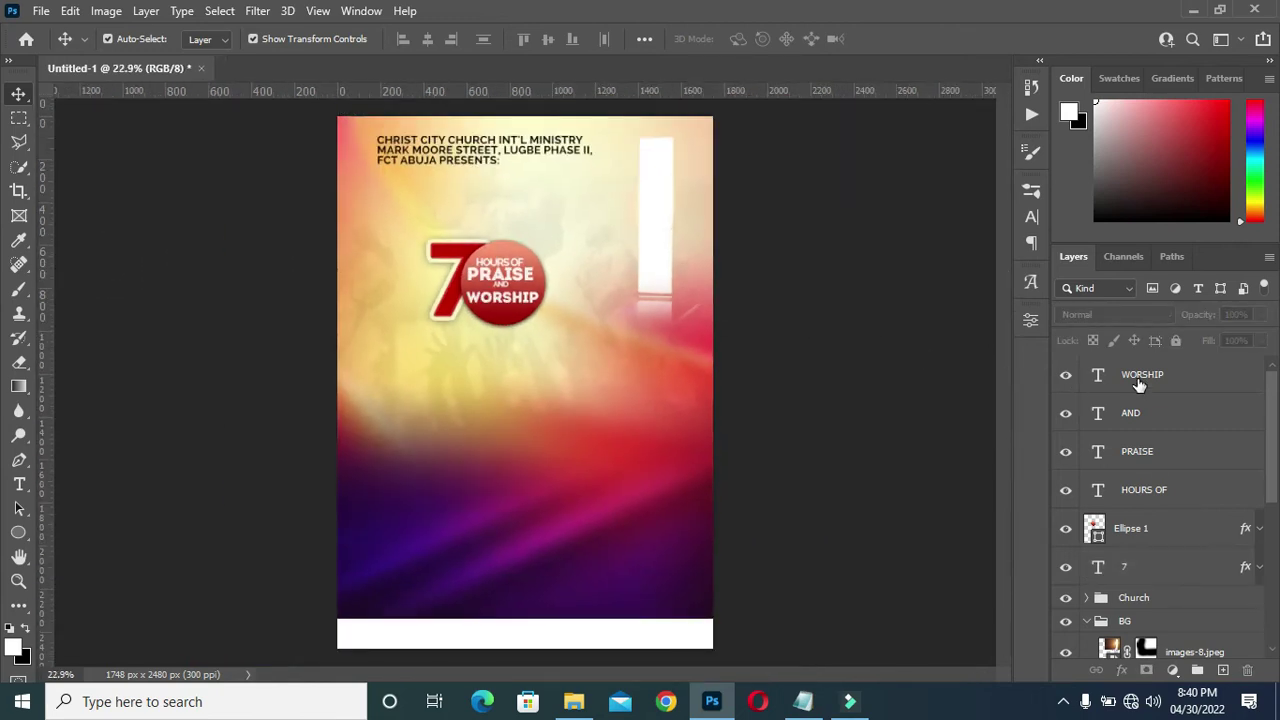
click(1140, 568)
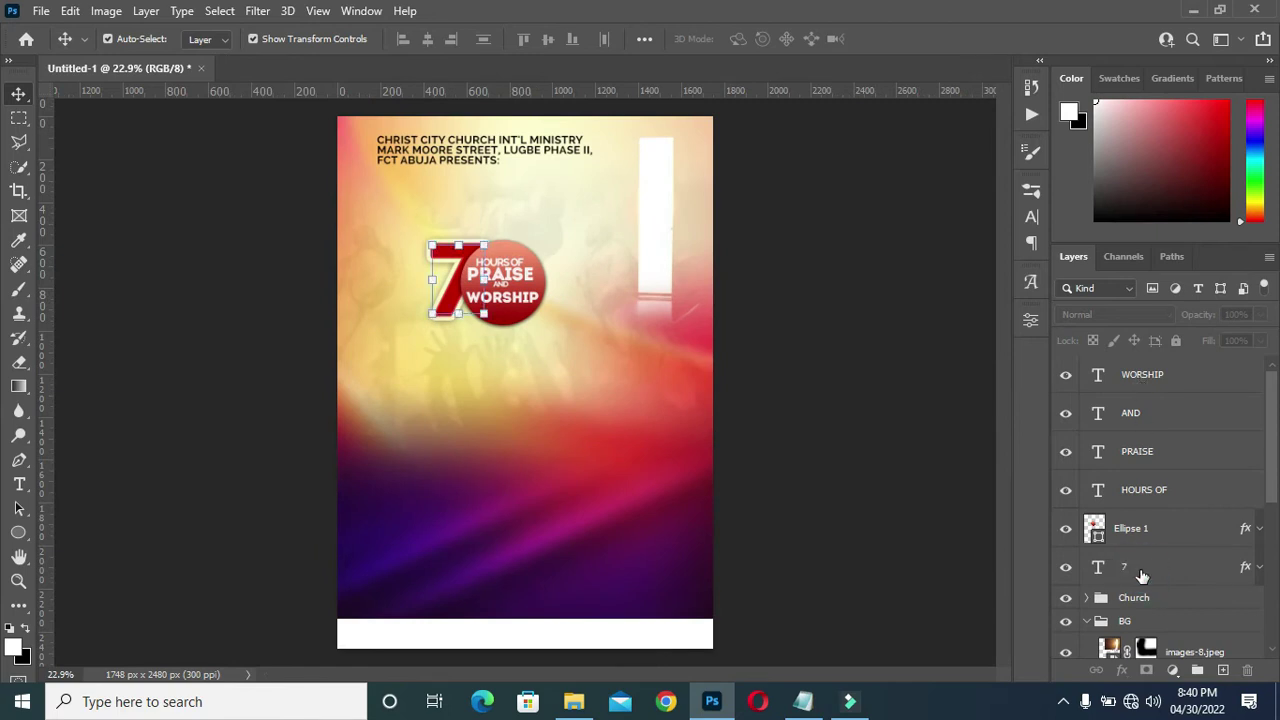
shift+click(1148, 374)
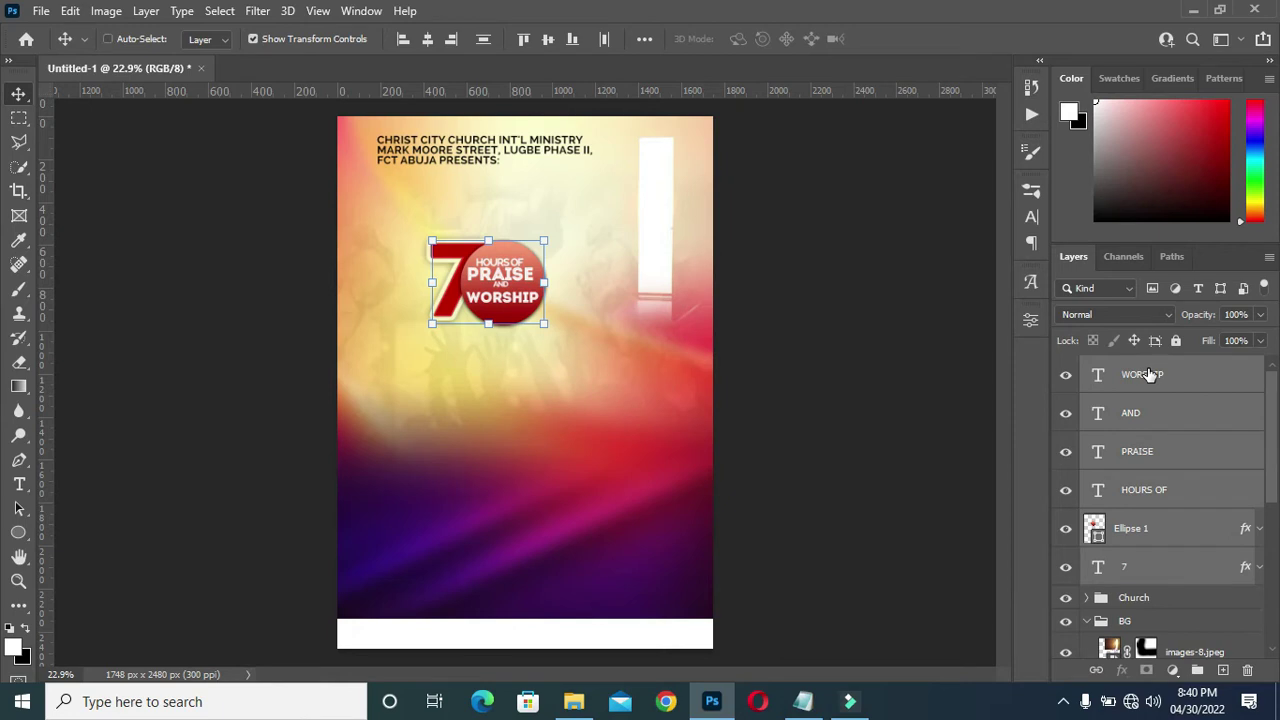
key(ctrl+g)
double_click(1140, 367)
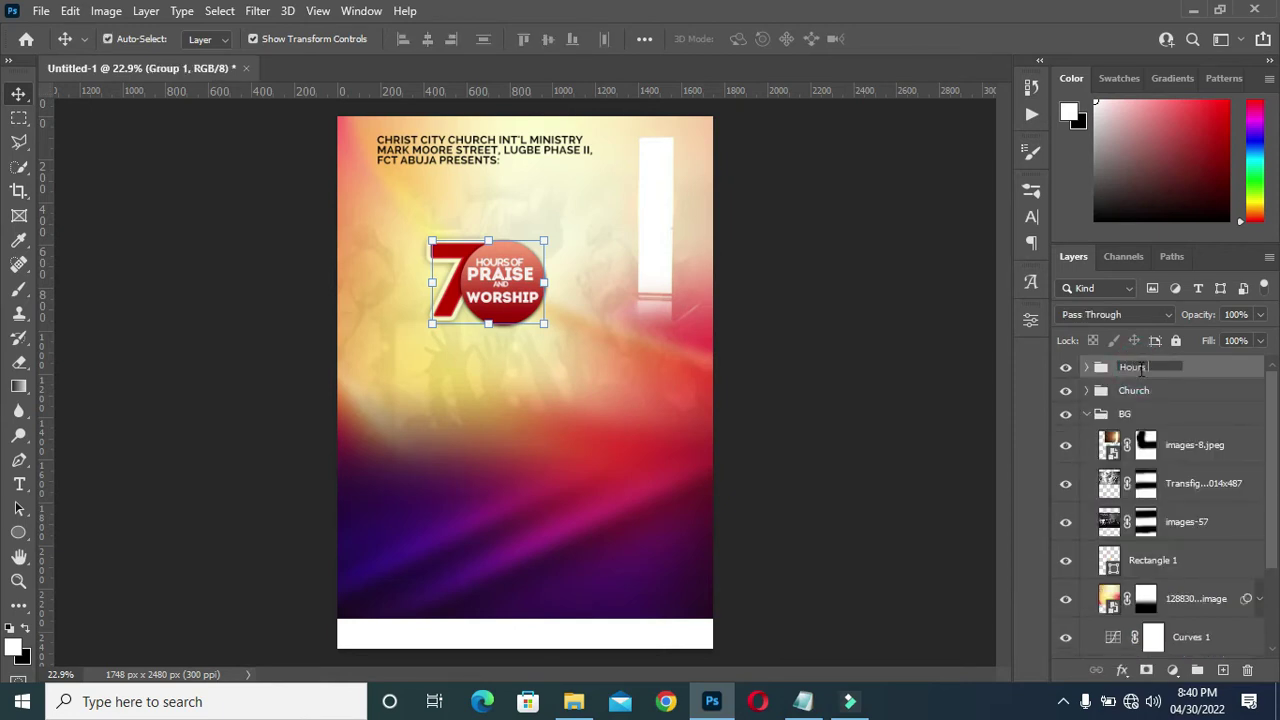
text(Hours of praise and worship)
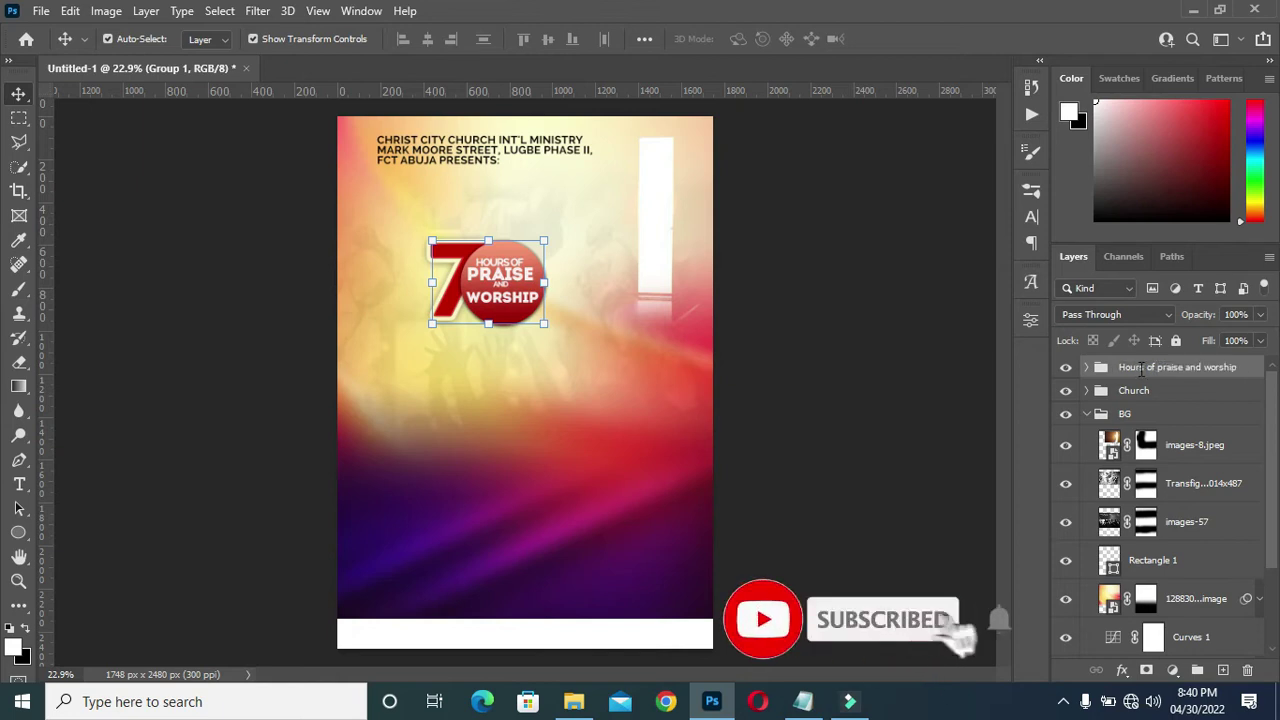
key(Return)
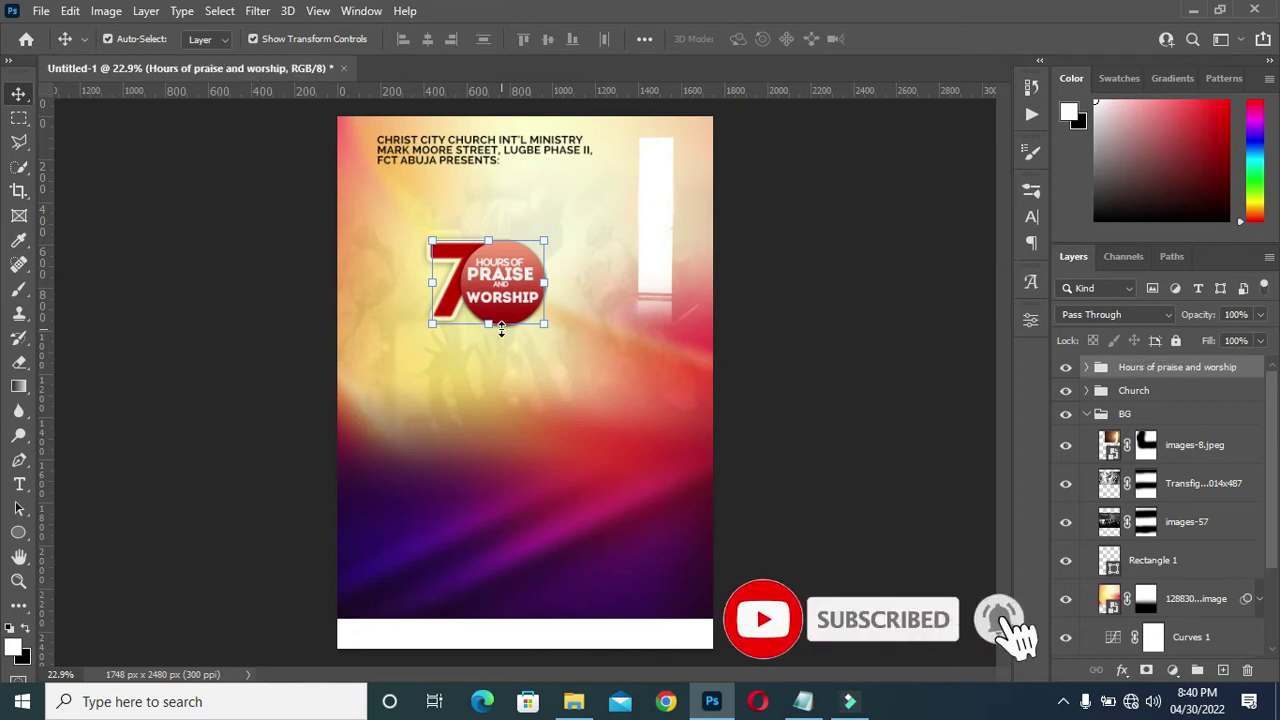
Centre the logo group horizontally on the page
key(ctrl+a)
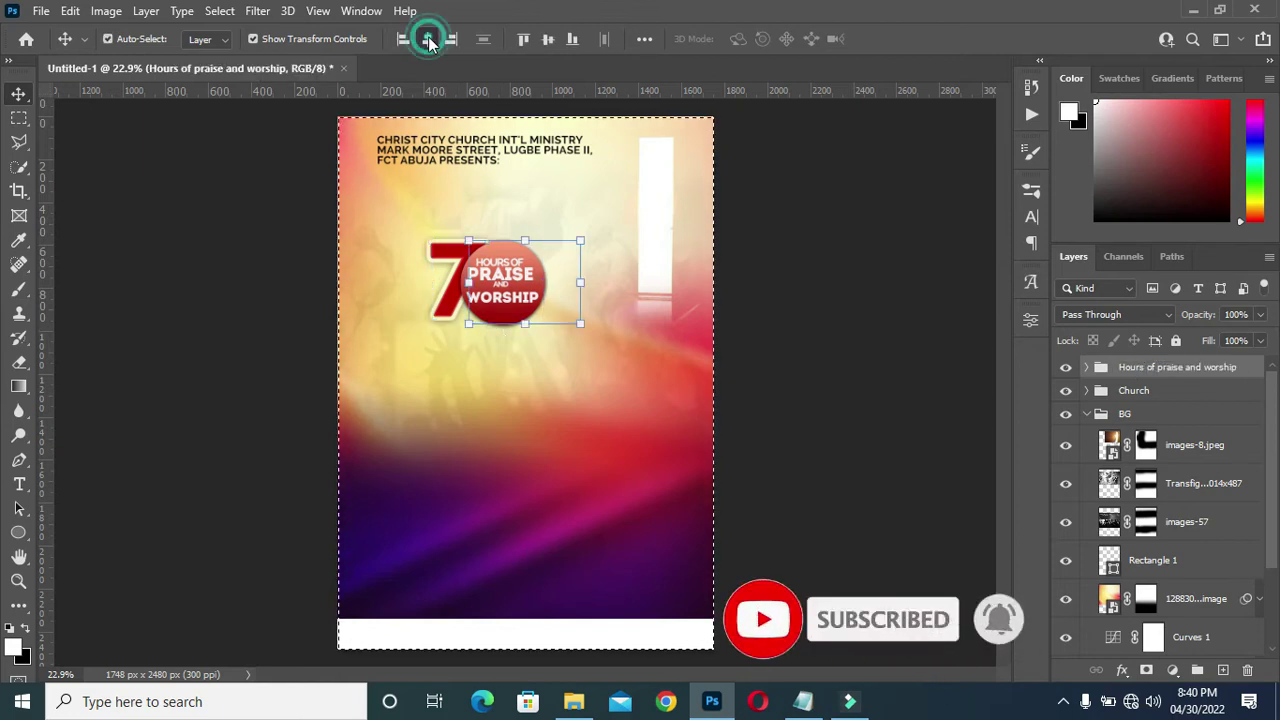
click(427, 38)
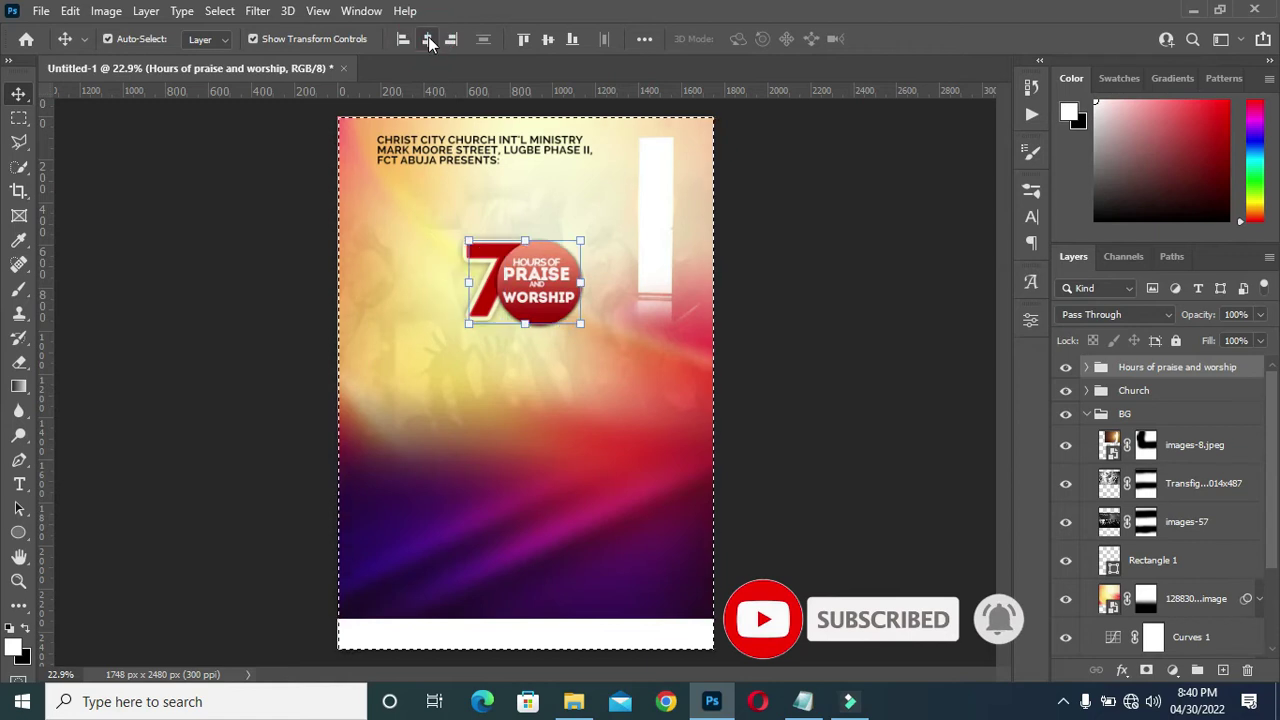
key(ctrl+d)
Enlarge the 'Hours of praise and worship' group to 125.75%
click(780, 337)
scroll(490, 337, up, 1)
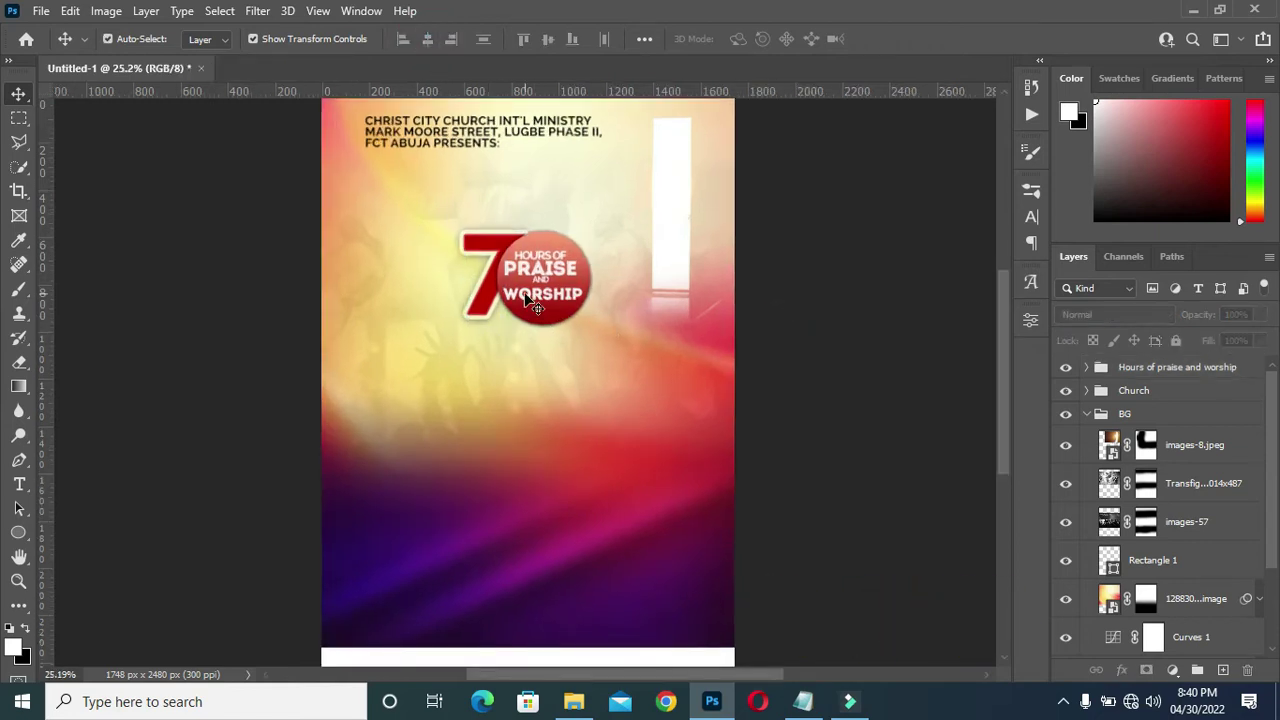
click(1101, 369)
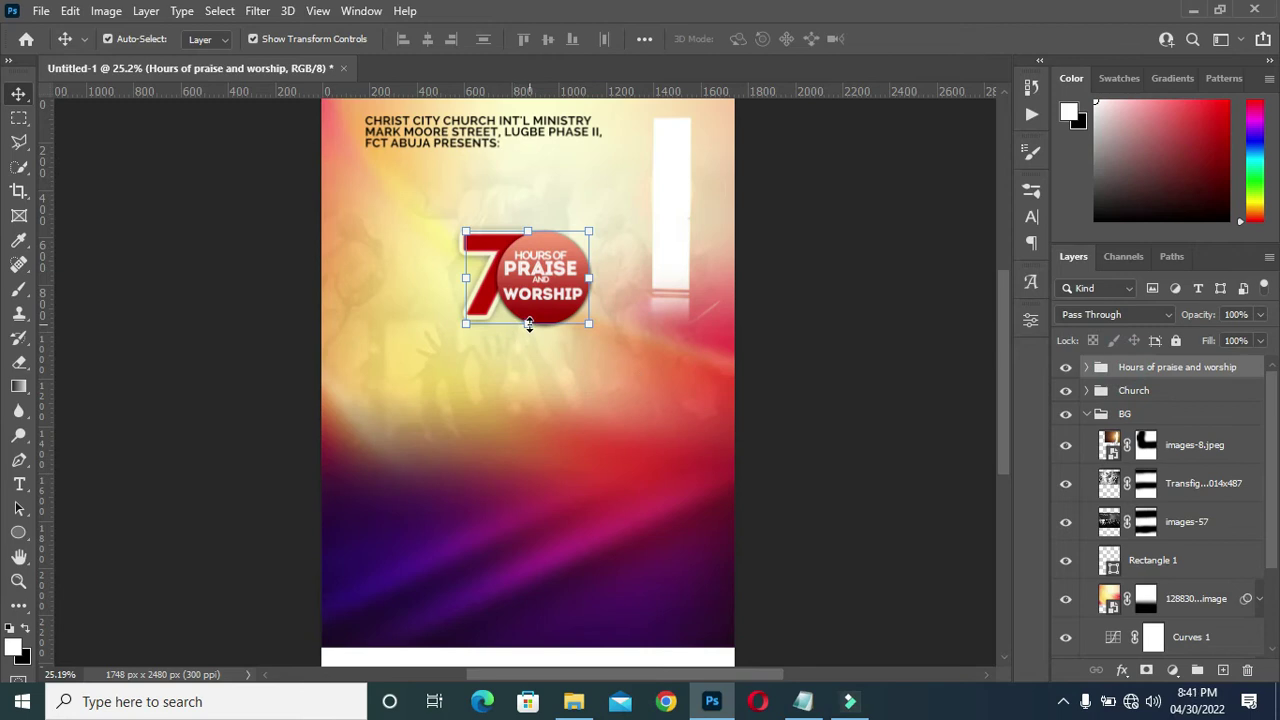
key(ctrl+t)
drag(528, 323, 528, 347)
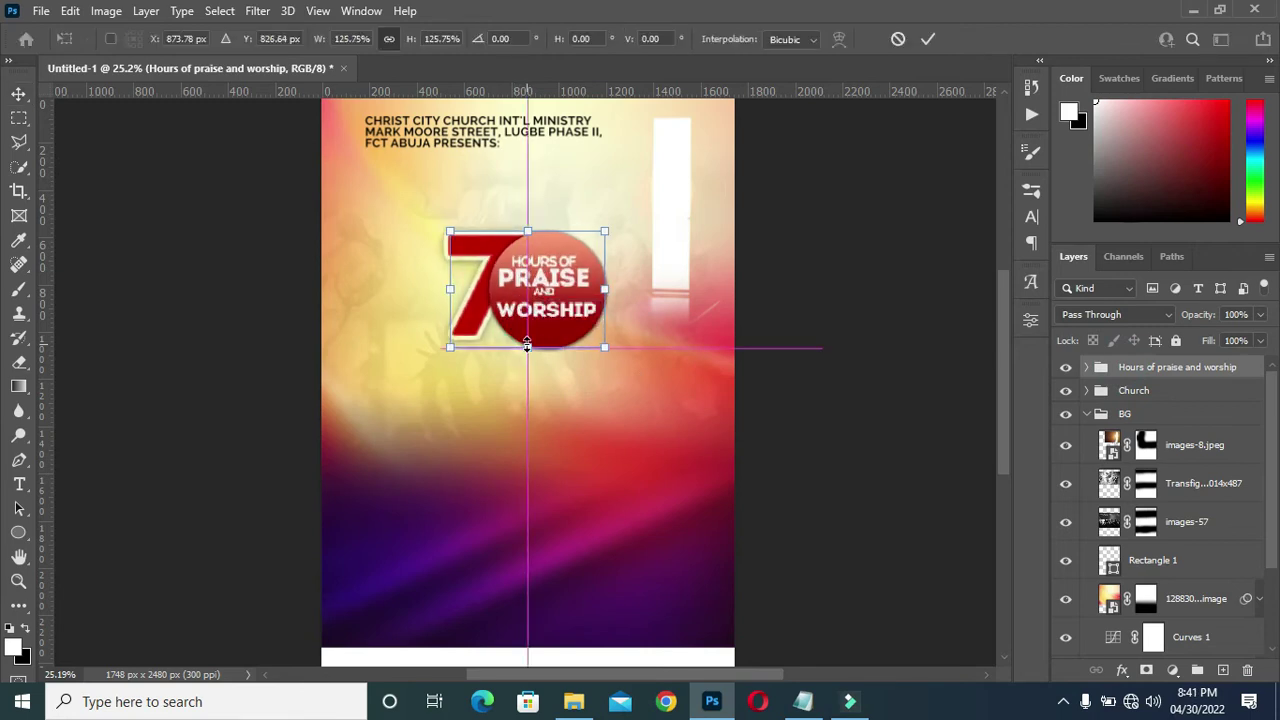
click(928, 39)
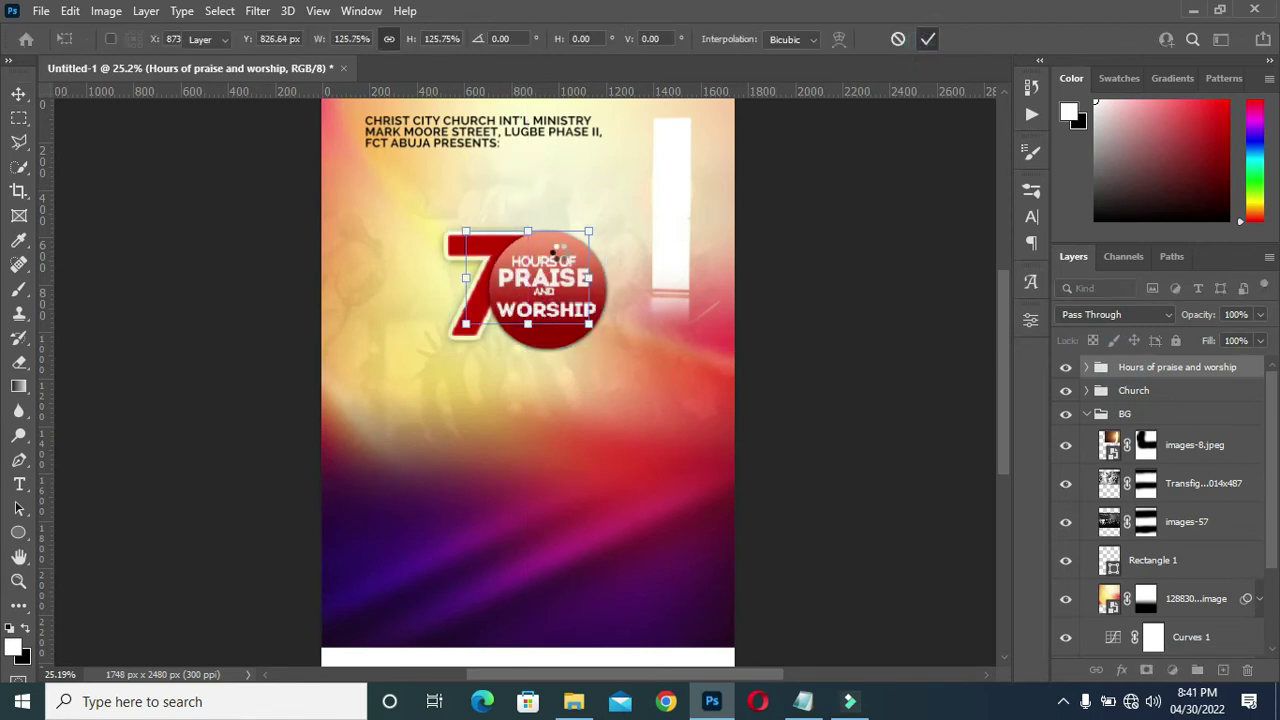
scroll(500, 371, down, 3)
scroll(505, 368, up, 2)
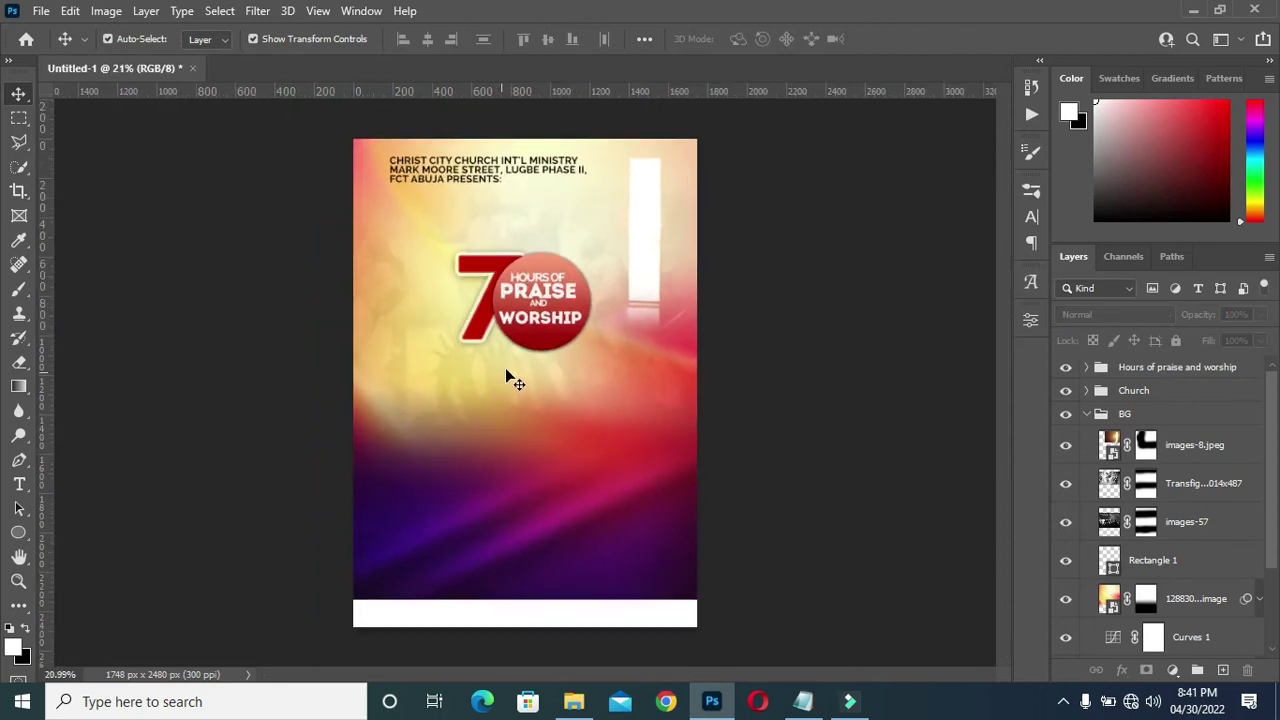
scroll(532, 386, up, 2)
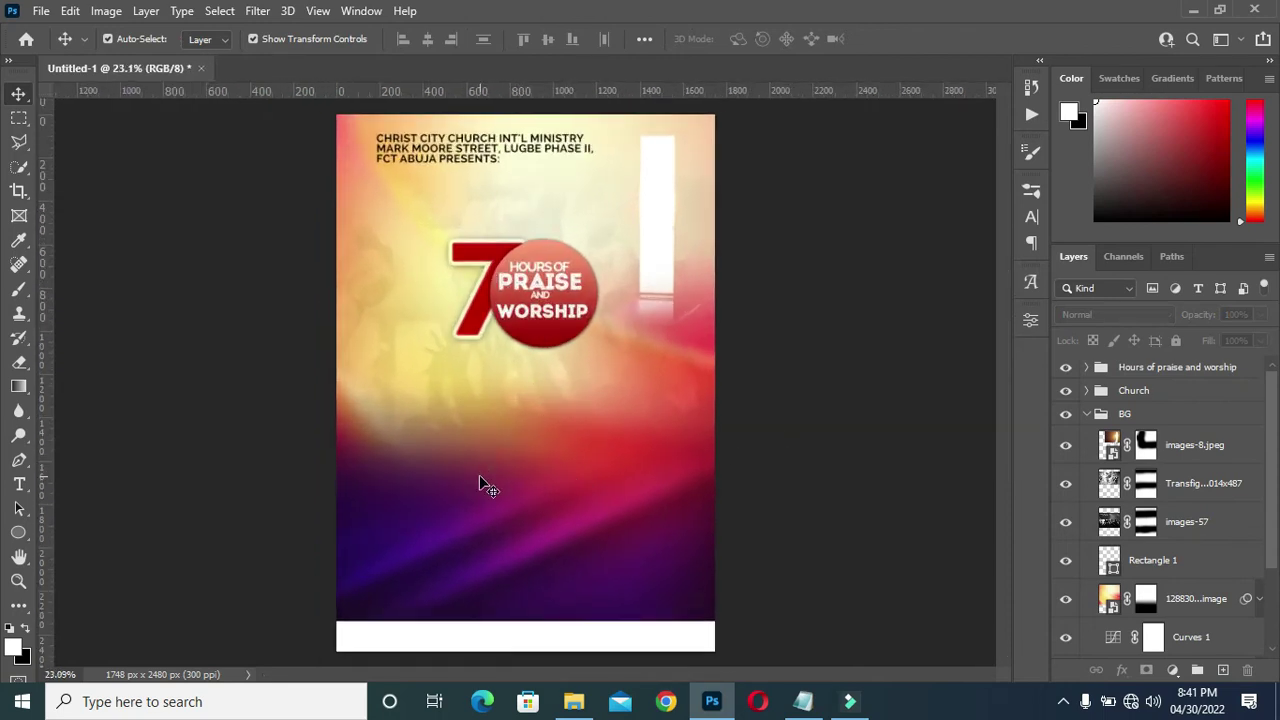
Add a white THEME: text line below the logo, pasted from the wording notes
key(t)
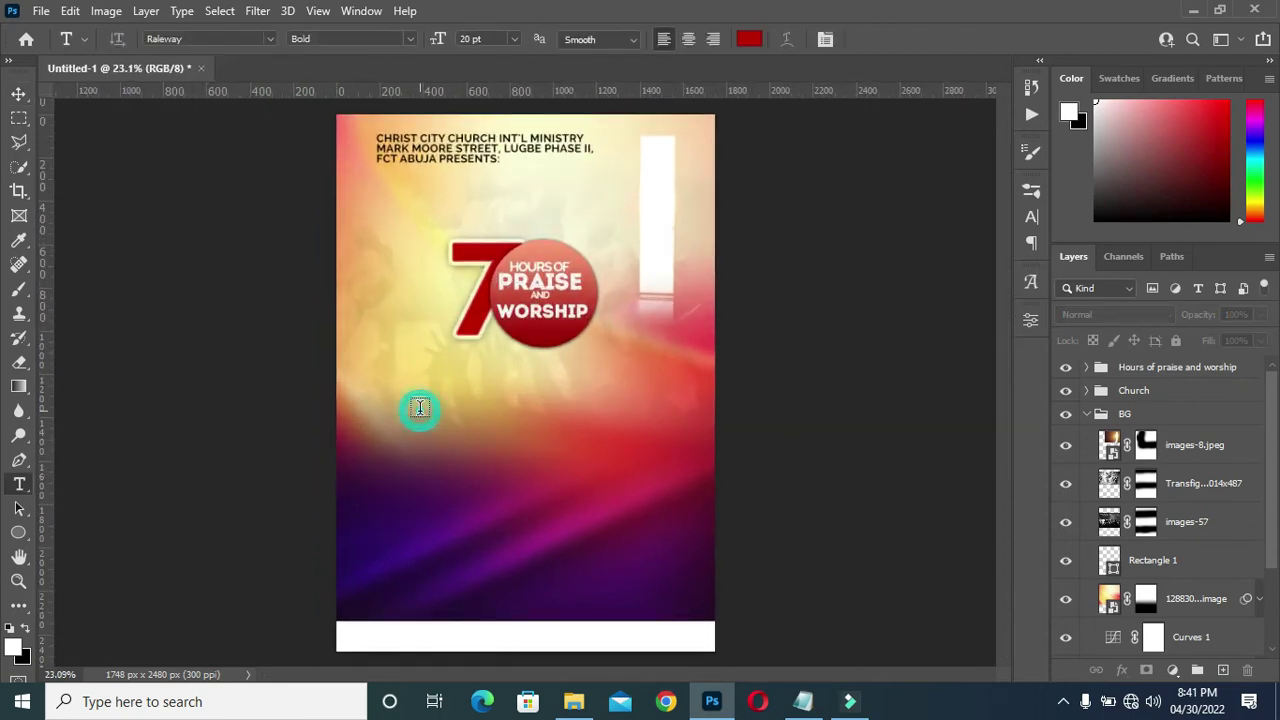
click(420, 407)
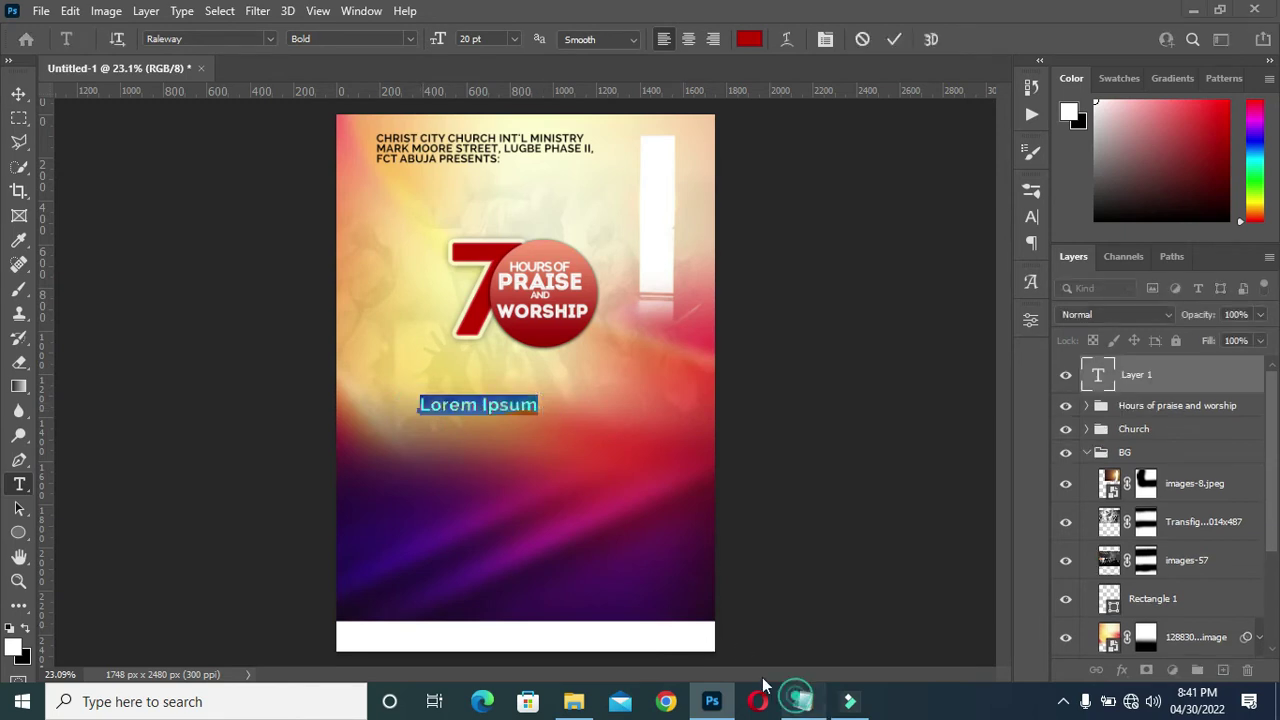
click(797, 700)
drag(274, 358, 224, 358)
key(ctrl+c)
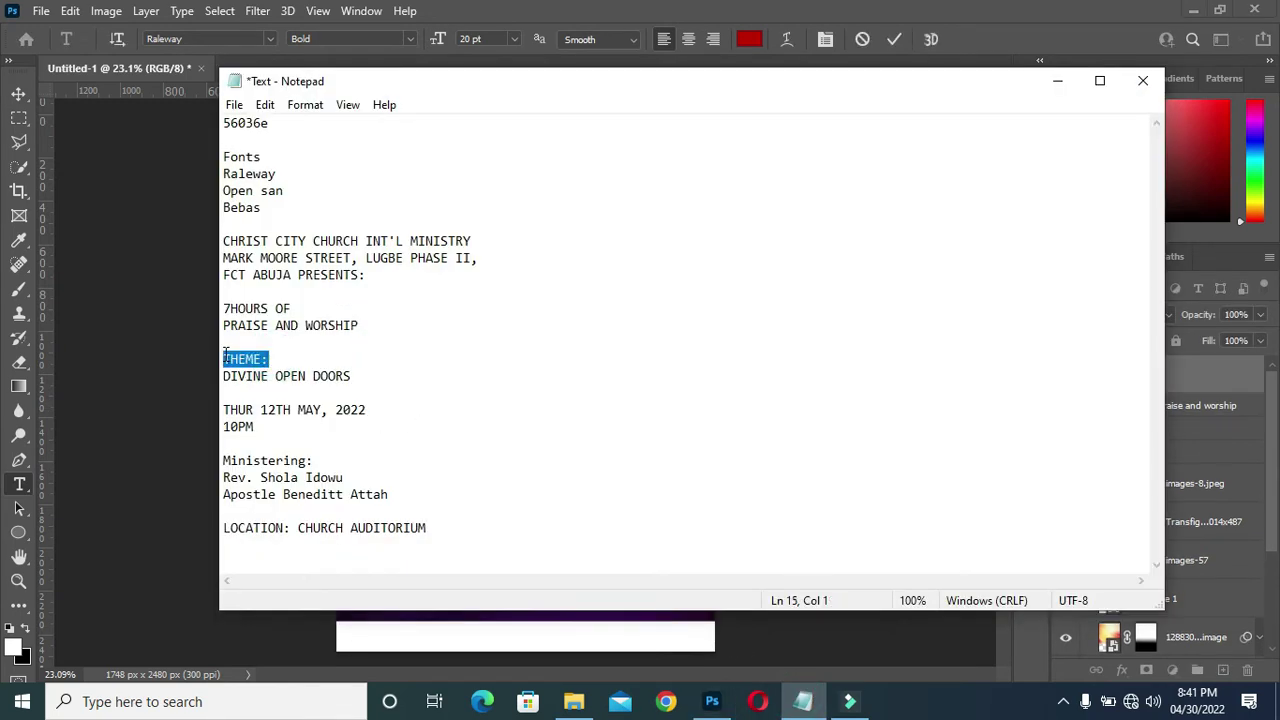
click(1057, 80)
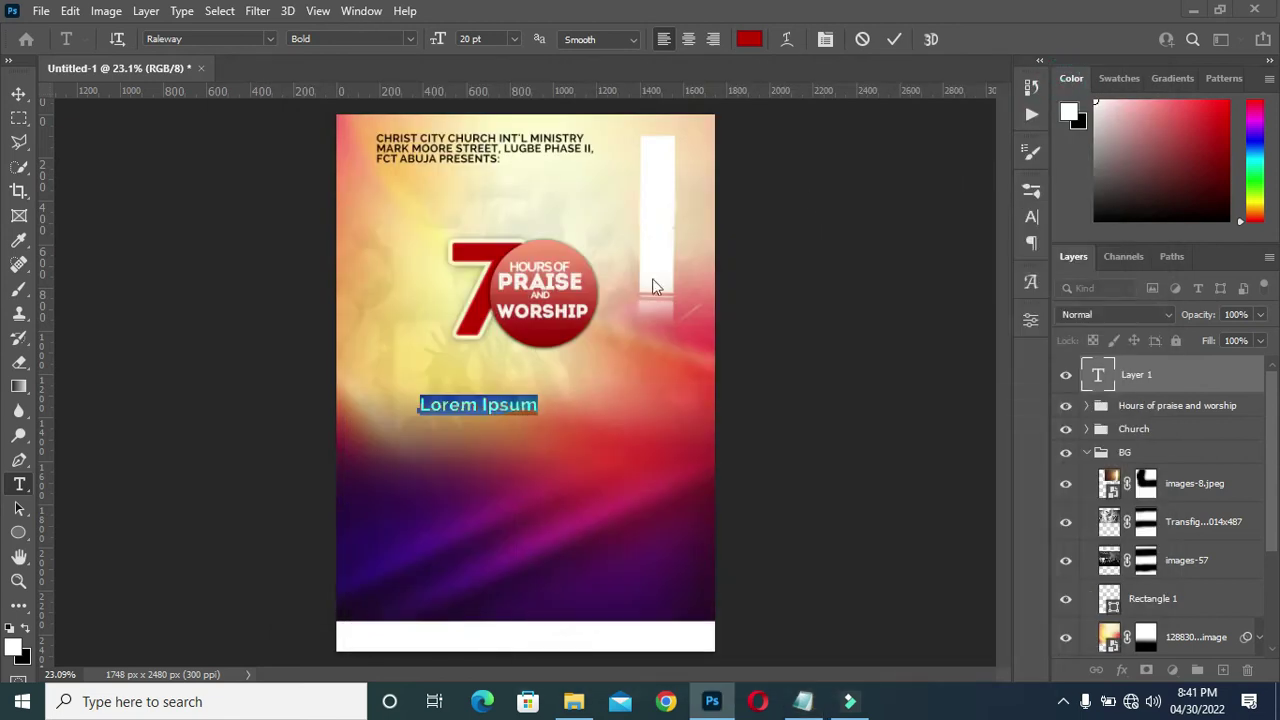
key(ctrl+v)
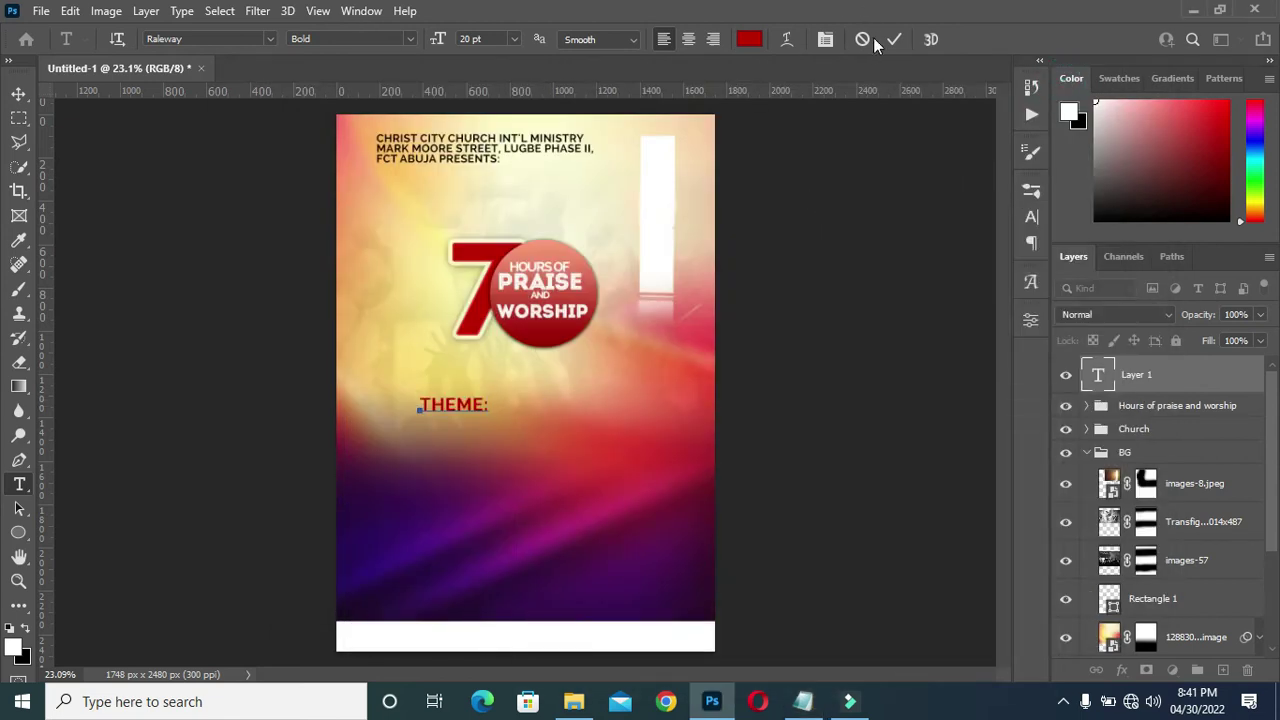
click(888, 40)
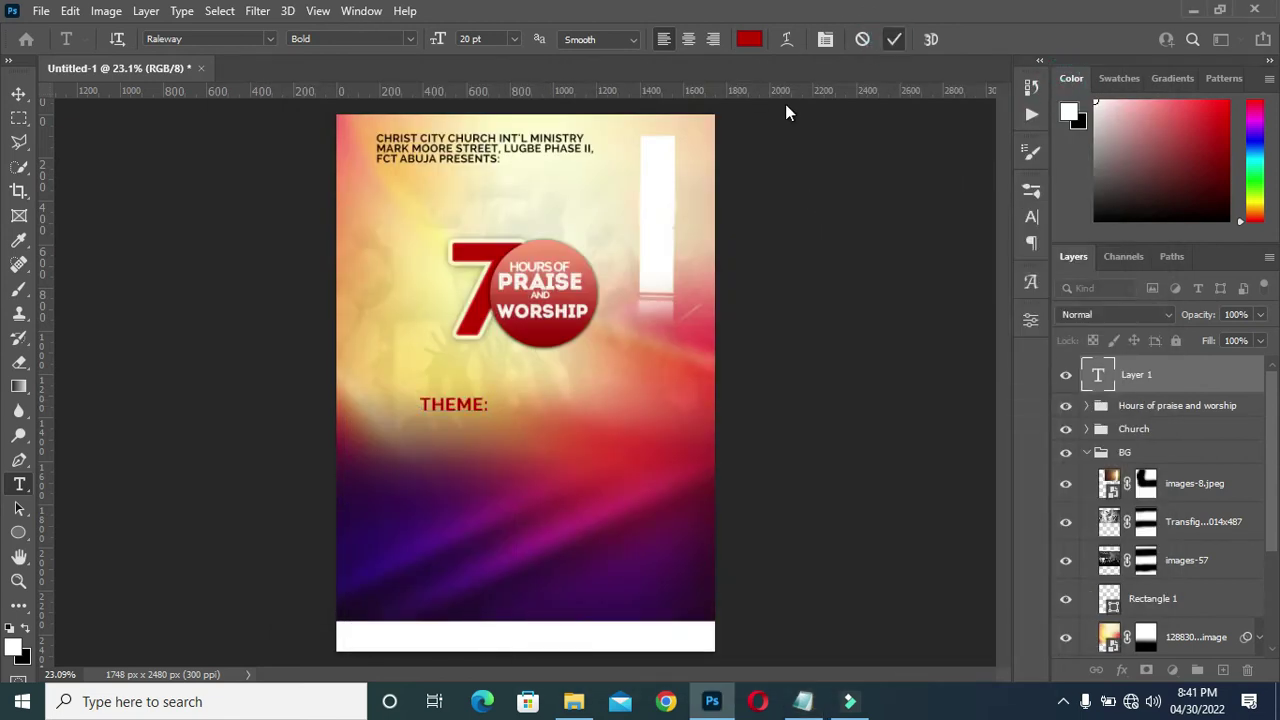
click(756, 37)
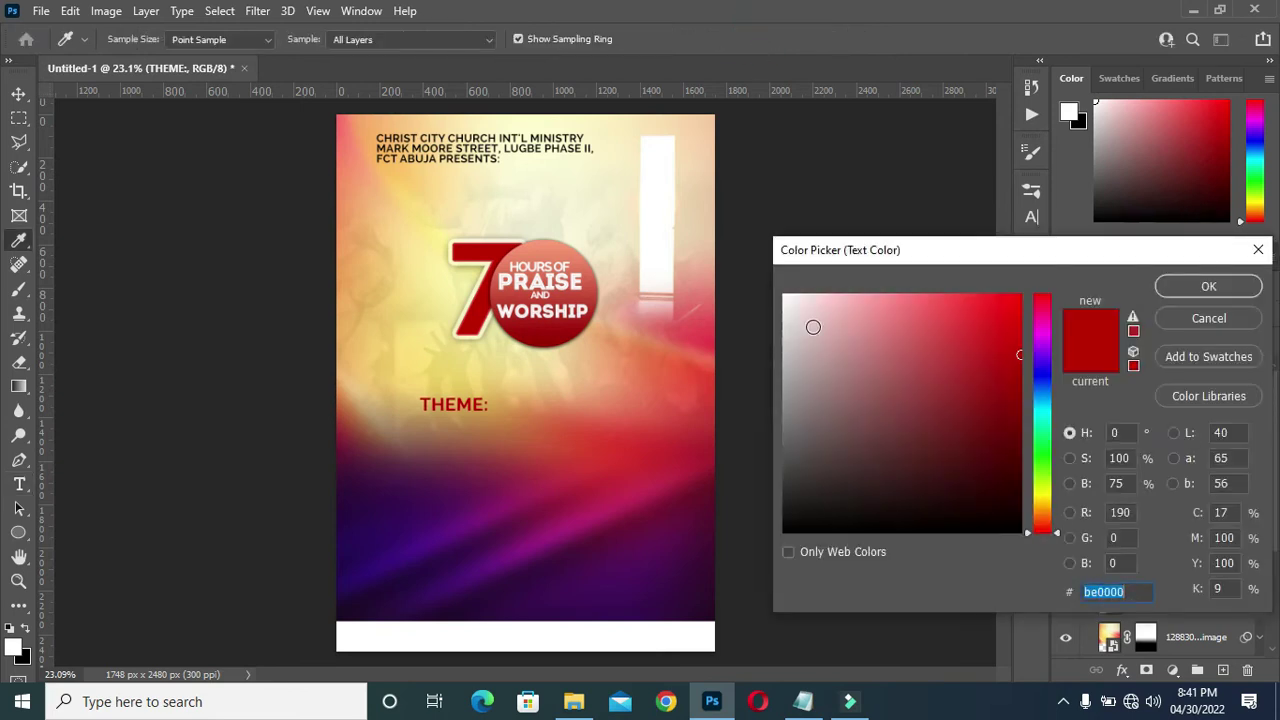
click(1208, 286)
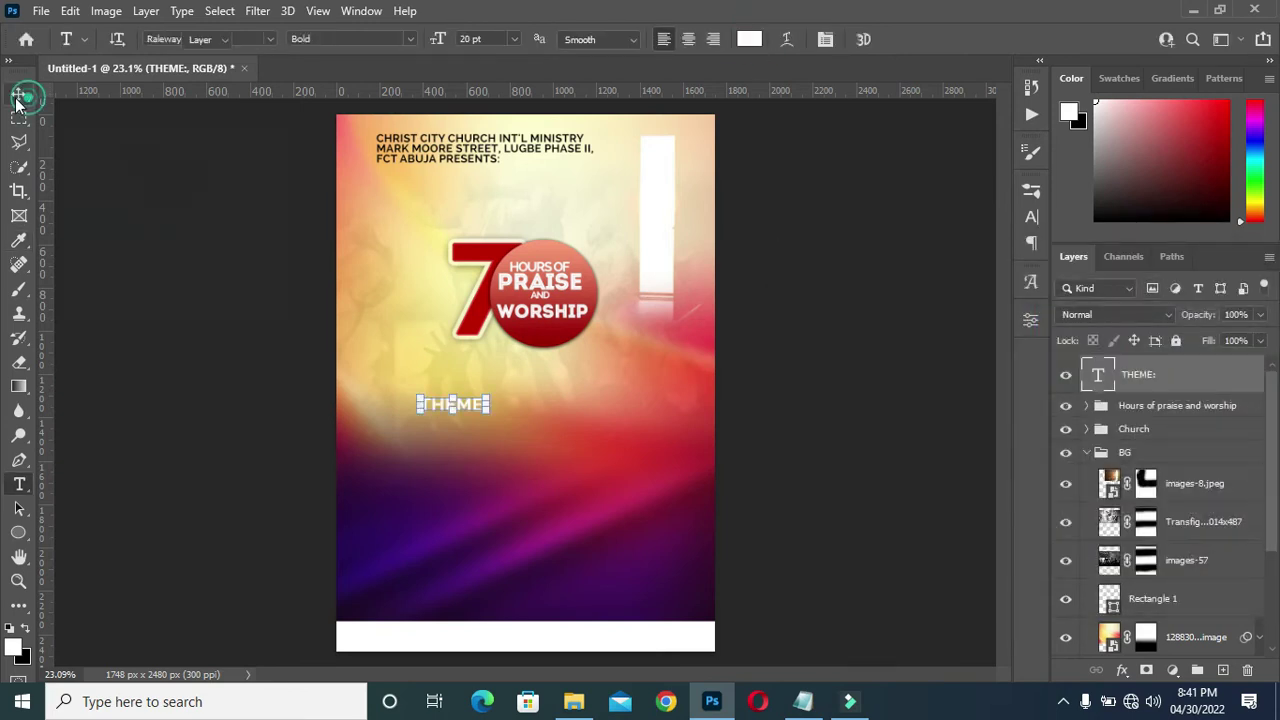
Narrow THEME: to about 85% width, then shrink it to about 77% and tilt it roughly 14°
click(18, 95)
scroll(479, 412, up, 1)
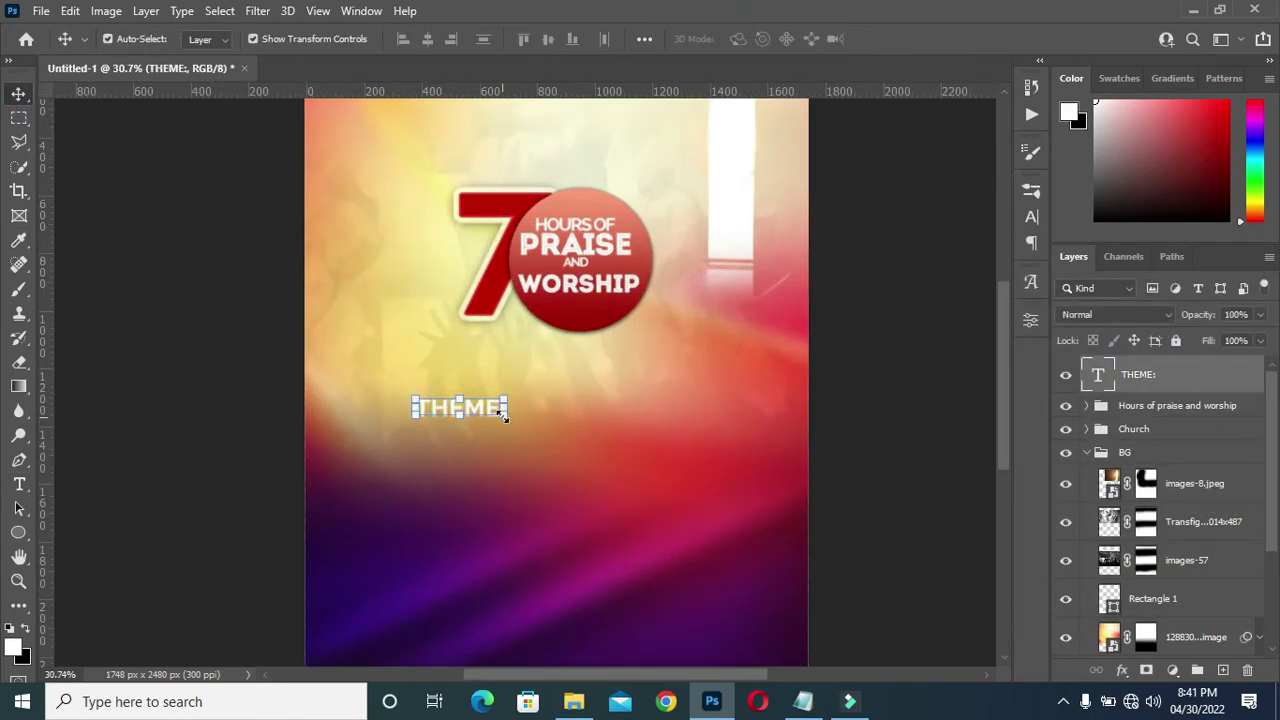
drag(508, 410, 493, 411)
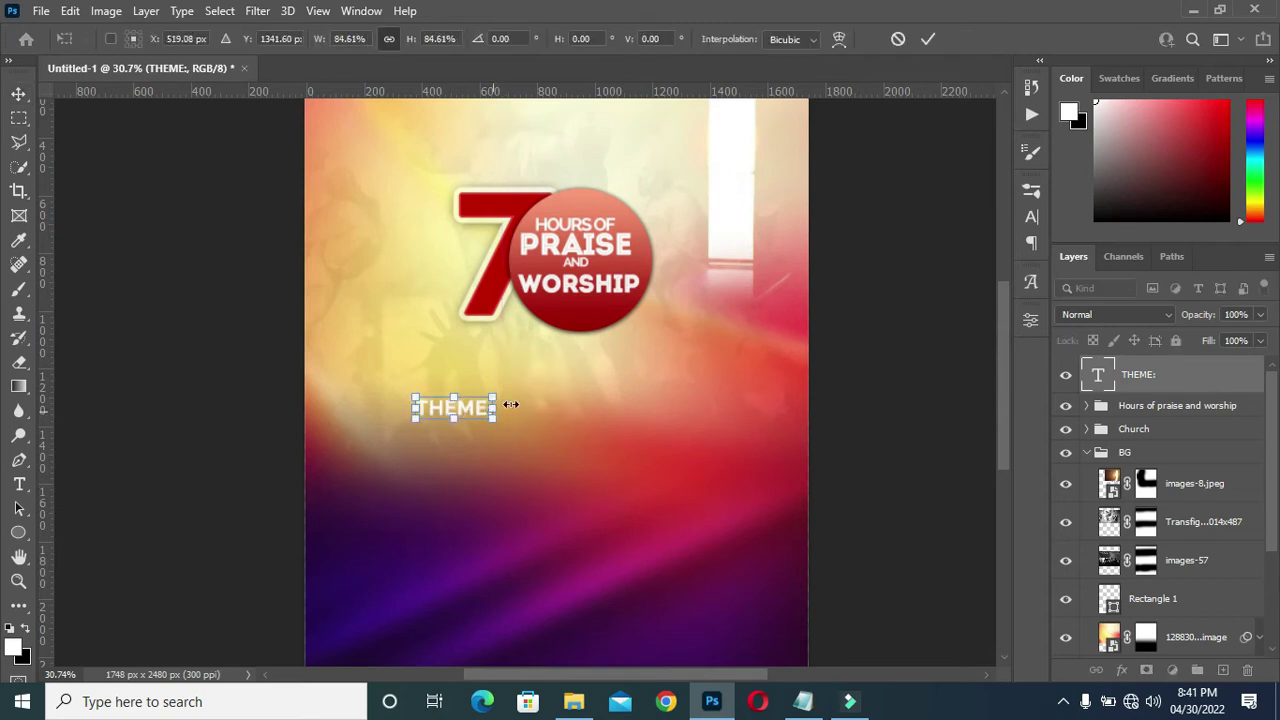
click(929, 42)
scroll(489, 392, up, 2)
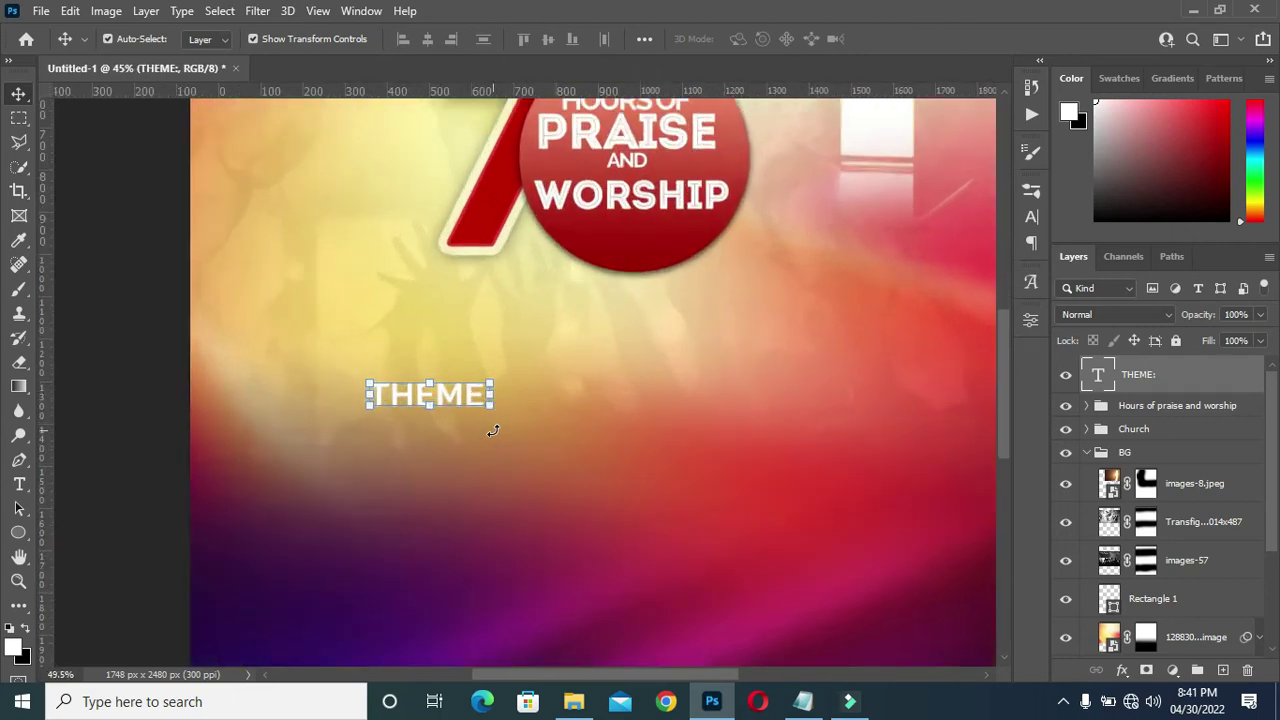
scroll(493, 430, up, 1)
drag(495, 405, 414, 366)
key(Return)
scroll(446, 386, down, 2)
Collapse the BG group and add a Drop Shadow effect to THEME:
click(1084, 452)
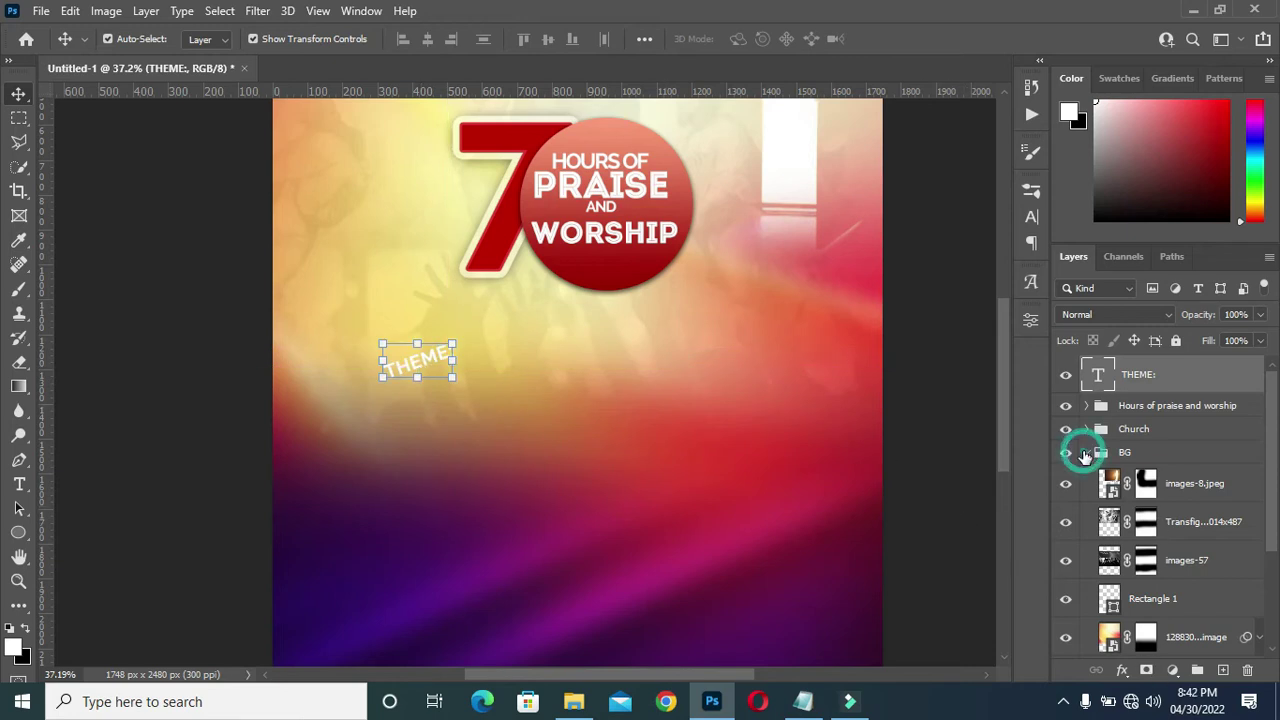
click(1122, 670)
click(1140, 664)
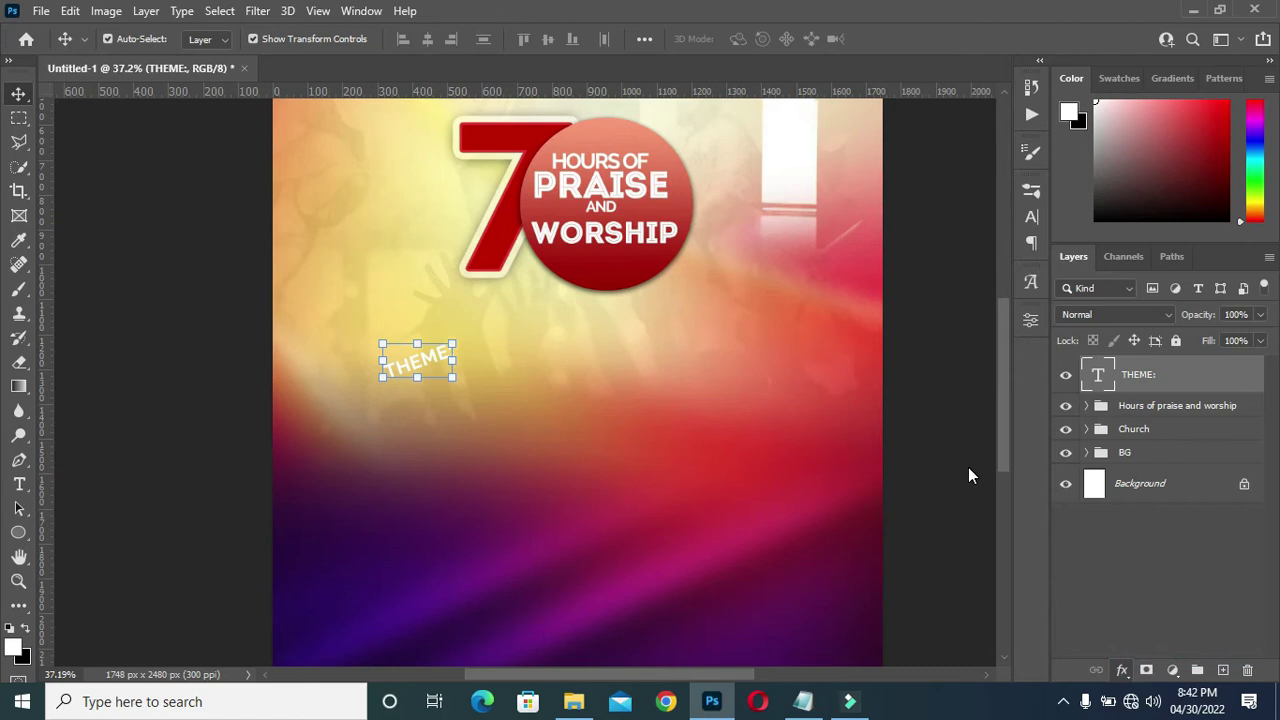
Apply the THEME: drop shadow at 64% opacity, 5 px distance and 8 px size
drag(950, 180, 1030, 180)
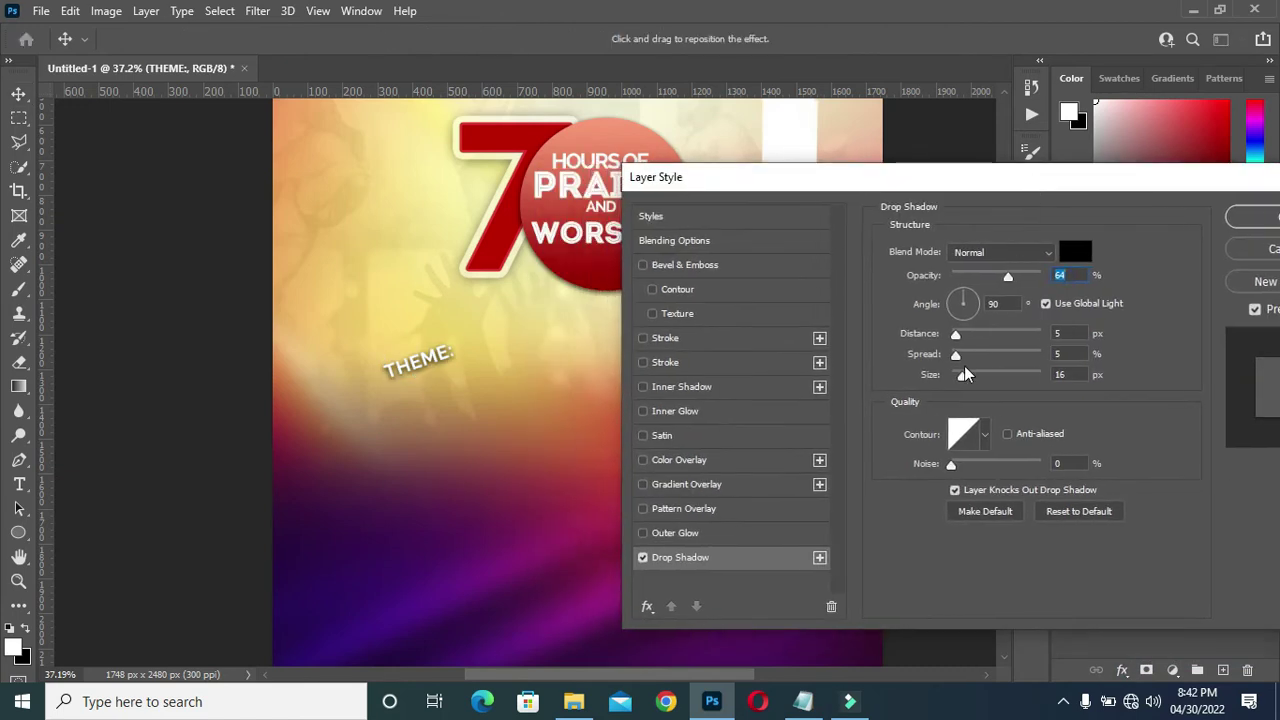
drag(965, 373, 957, 357)
drag(1051, 177, 1034, 170)
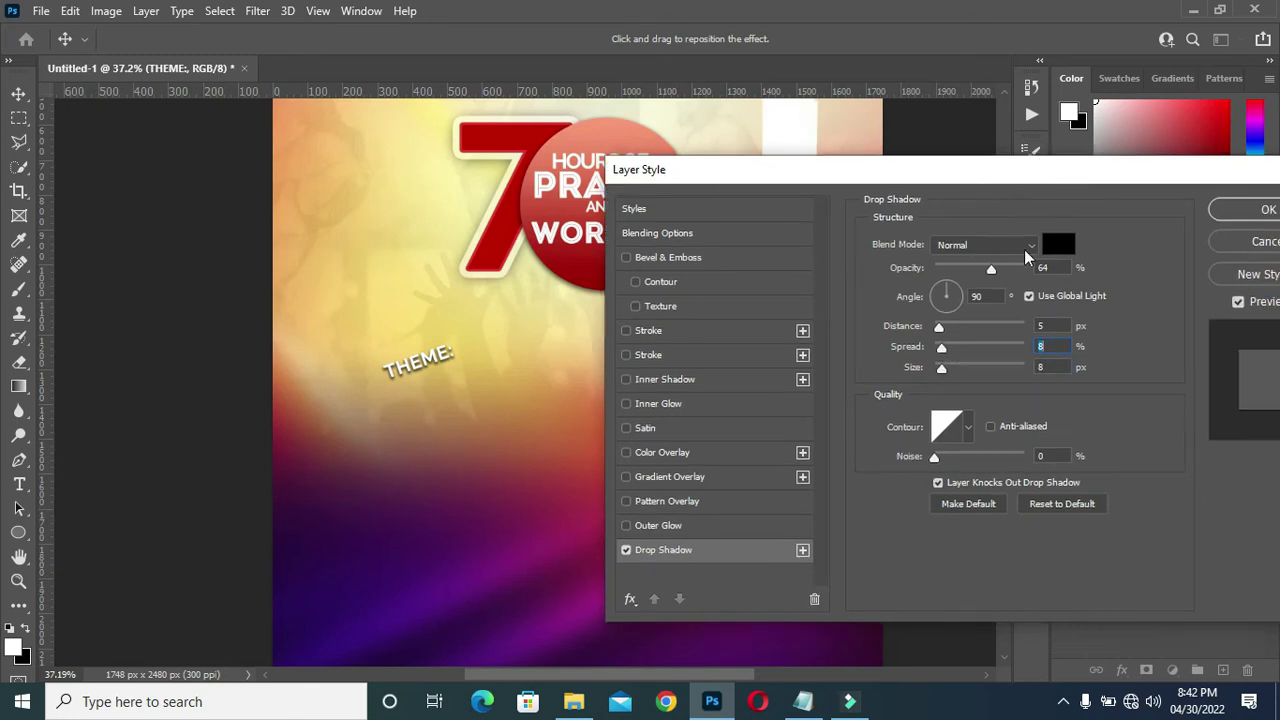
click(1059, 325)
text(1)
click(1268, 210)
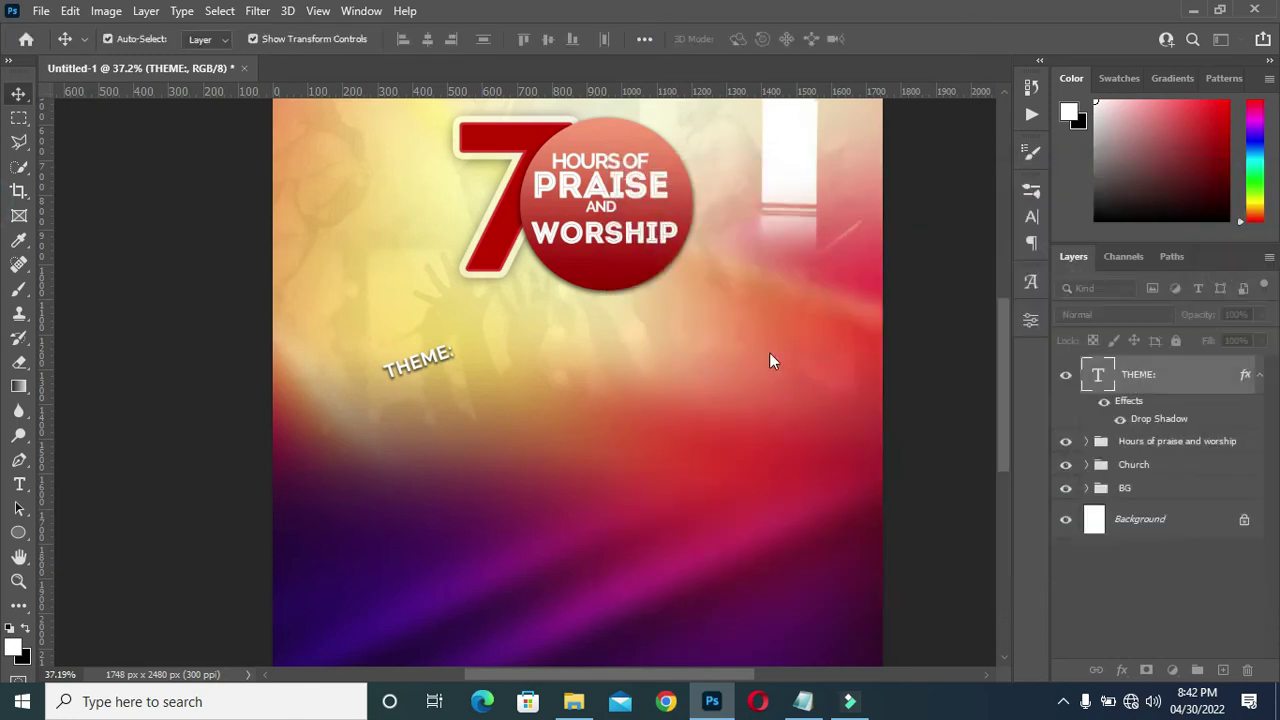
click(920, 337)
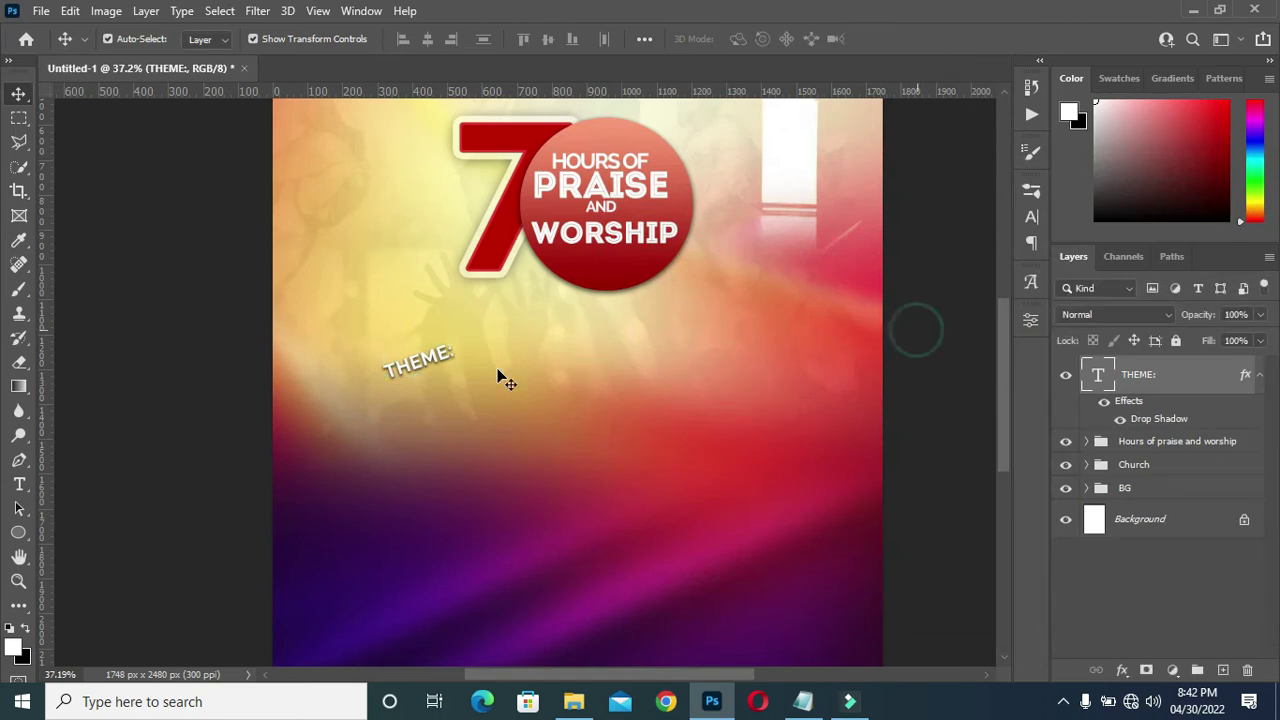
scroll(428, 368, down, 2)
Select the word DIVINE in the notes and minimise them to return to the flyer
click(803, 701)
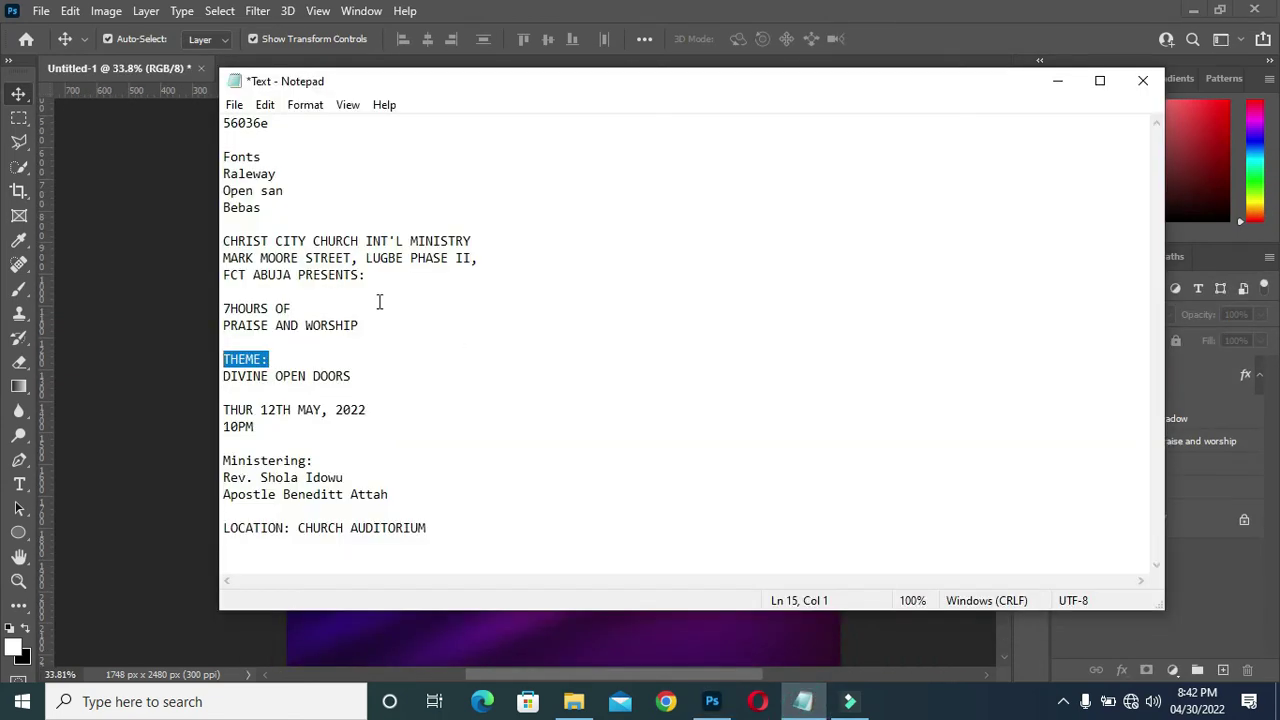
double_click(255, 376)
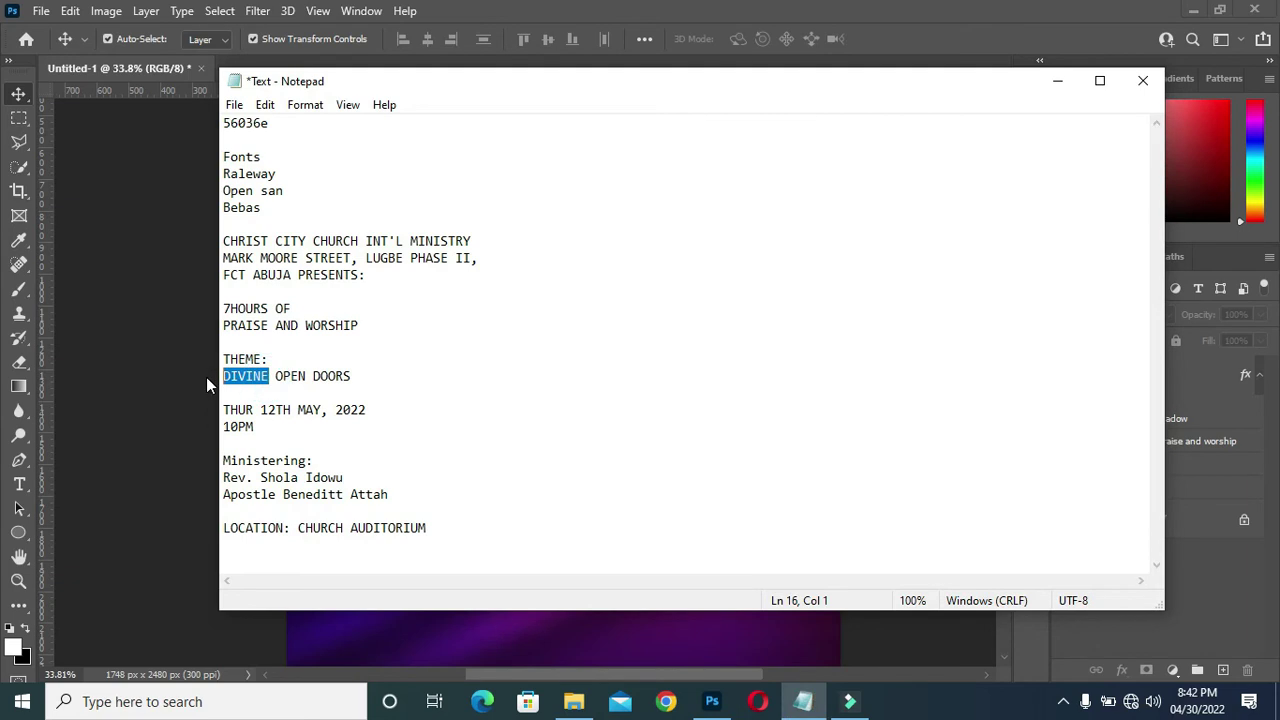
click(1057, 81)
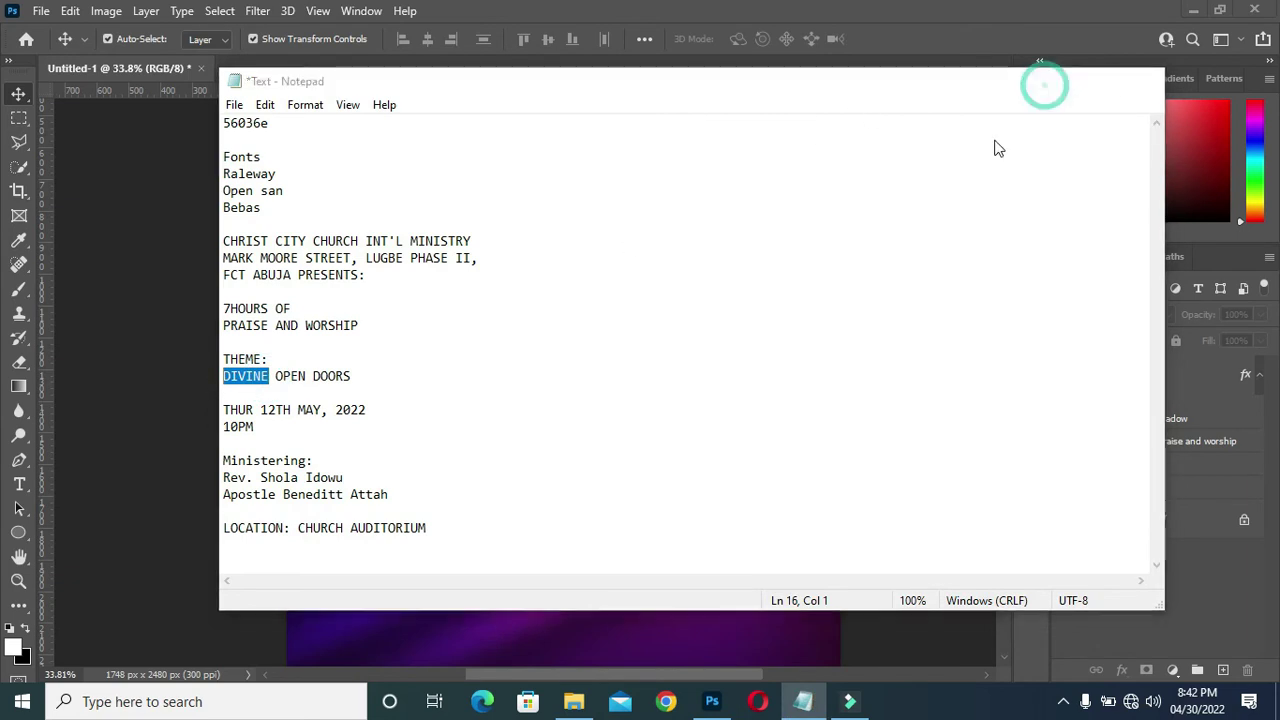
scroll(505, 360, up, 2)
scroll(508, 368, up, 1)
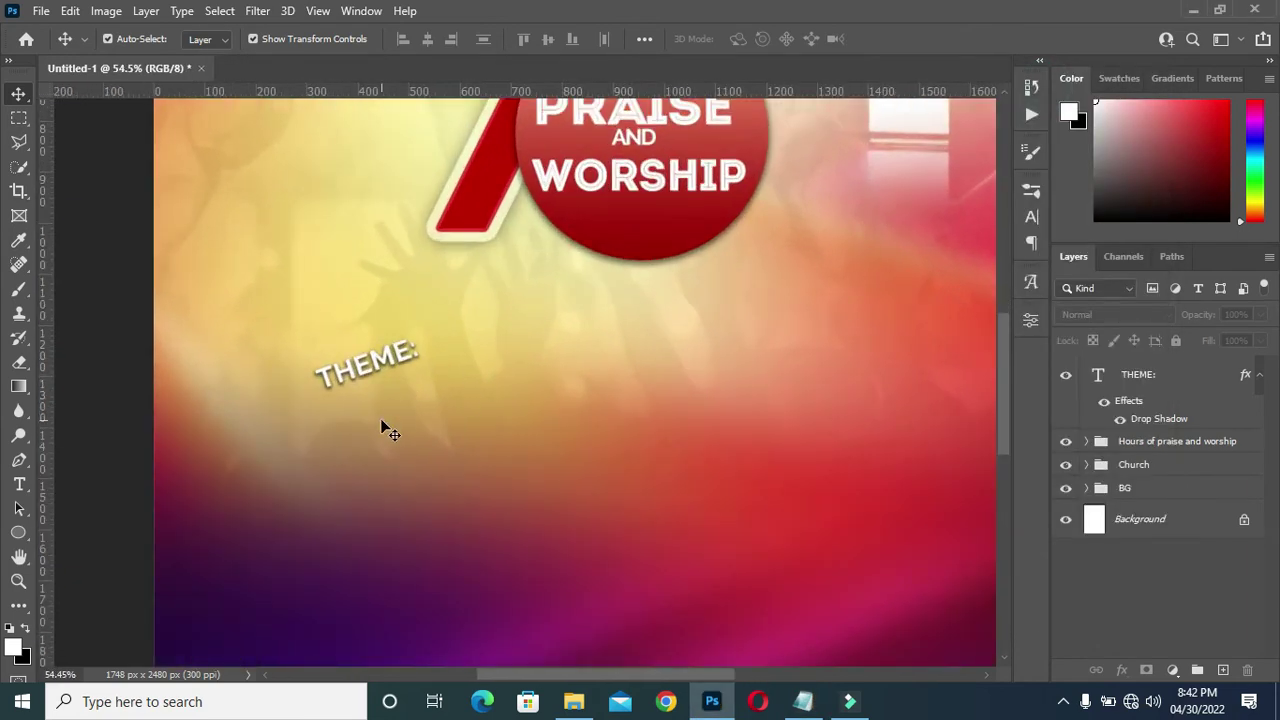
Add a DIVINE text line below THEME:
key(t)
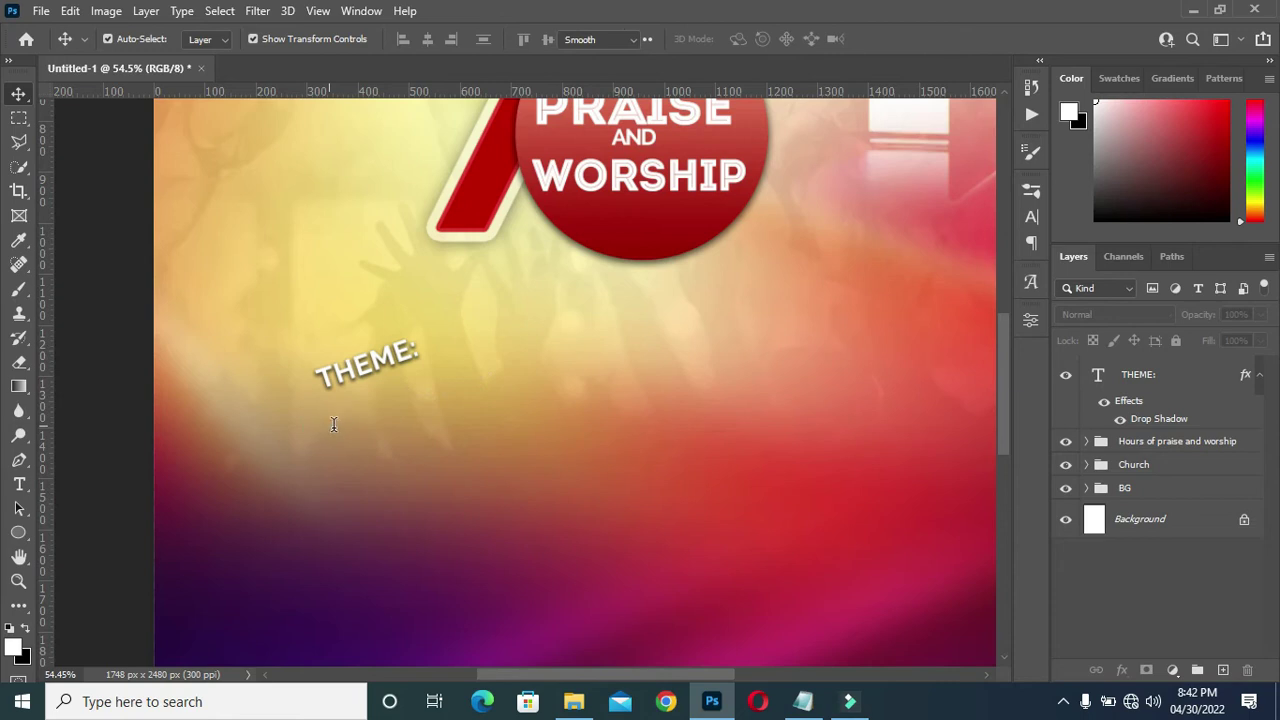
click(334, 424)
click(387, 427)
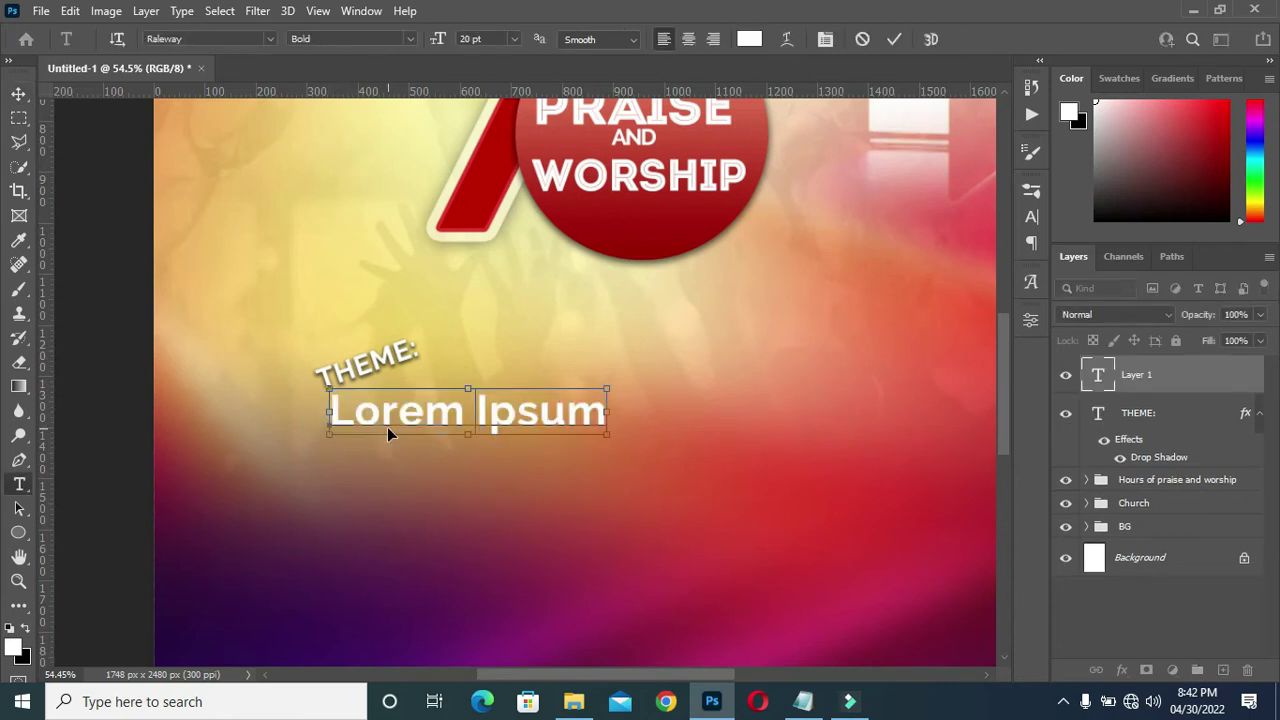
text(DIVINE)
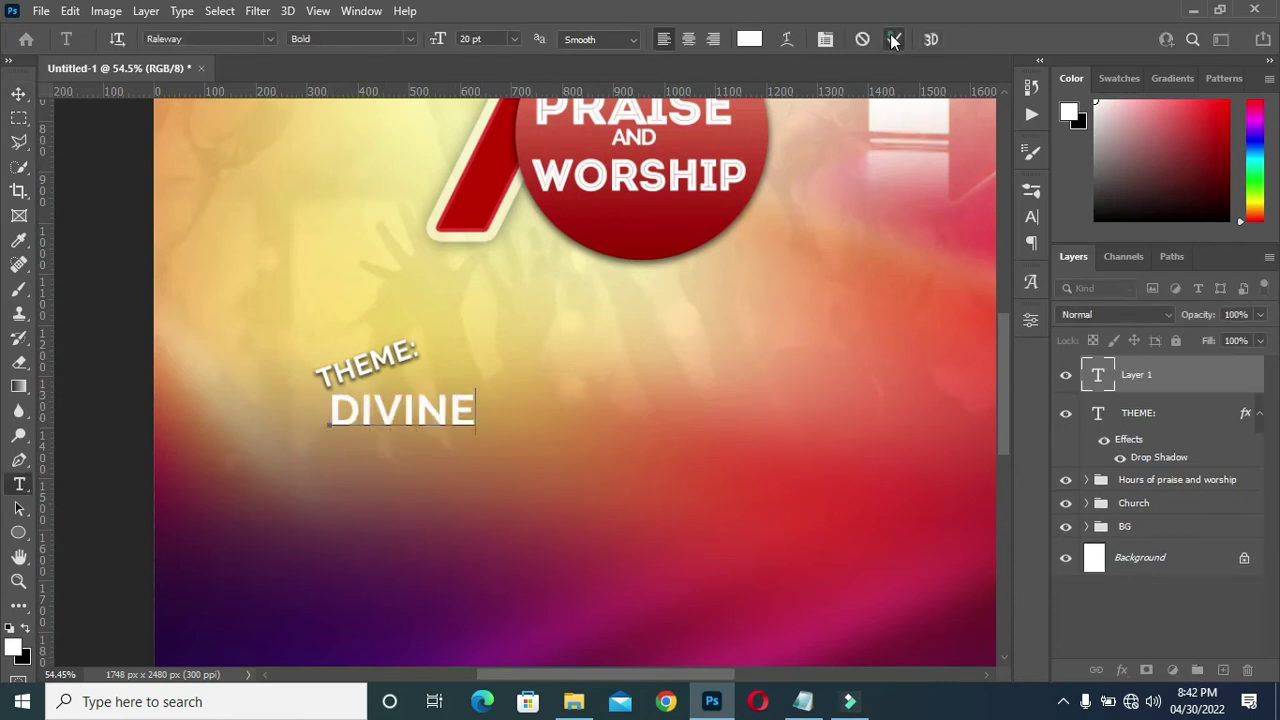
click(893, 39)
Set DIVINE in Open Sans Extrabold with -60 tracking
click(268, 38)
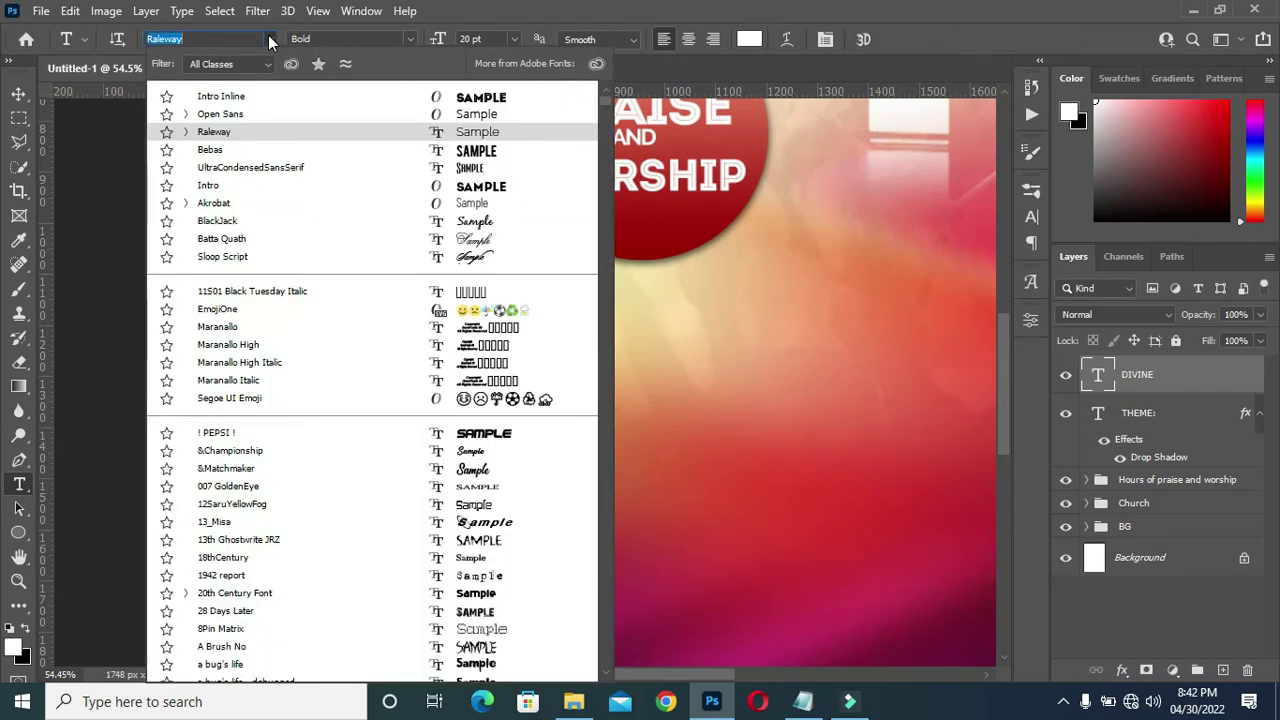
click(230, 116)
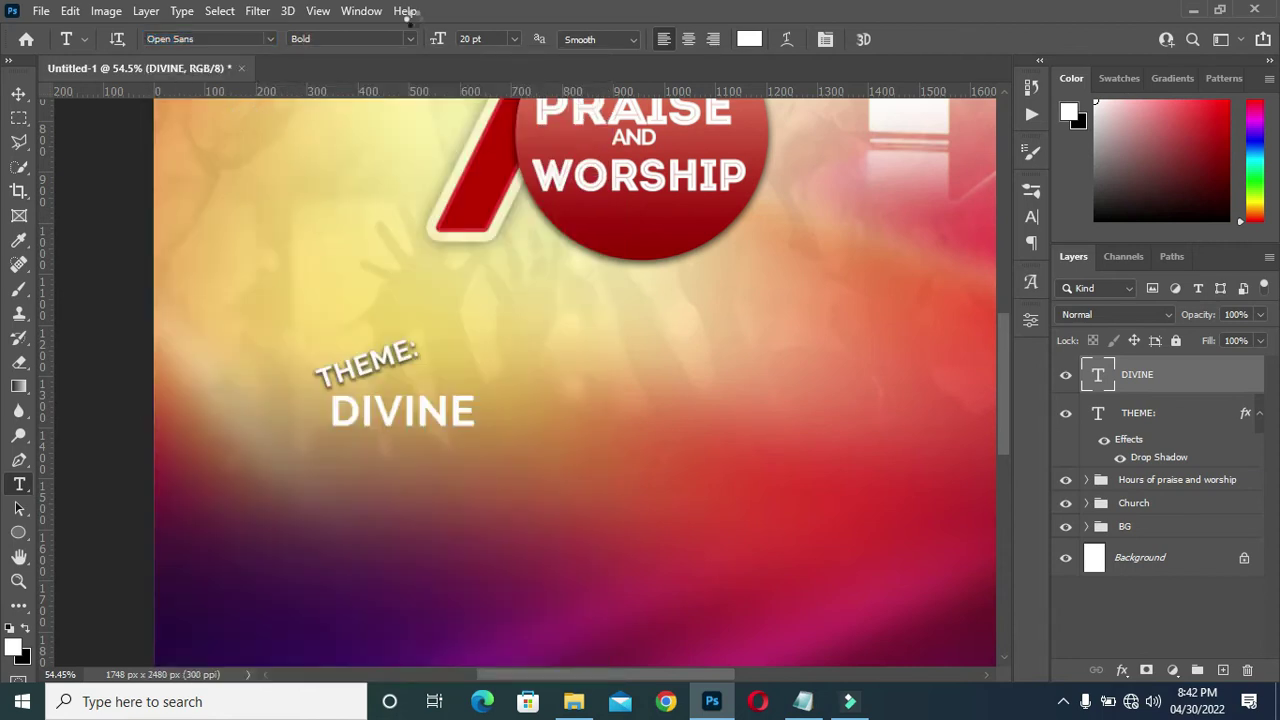
click(410, 38)
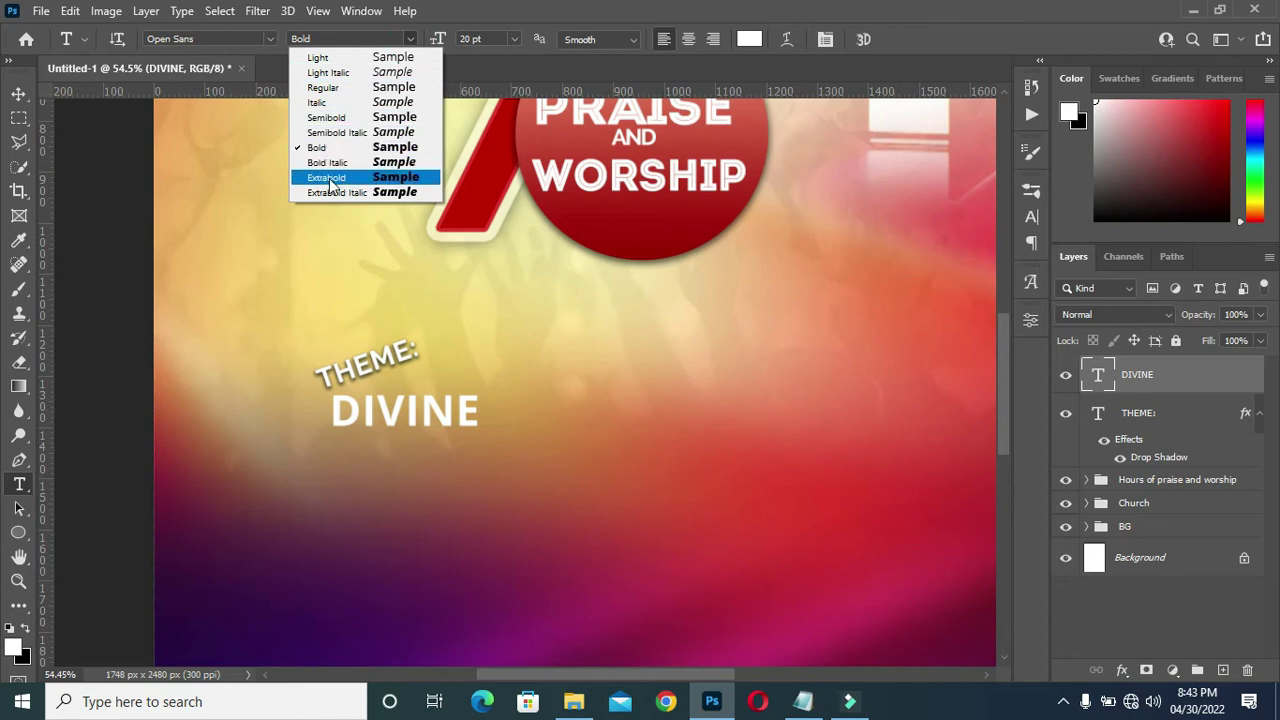
click(330, 180)
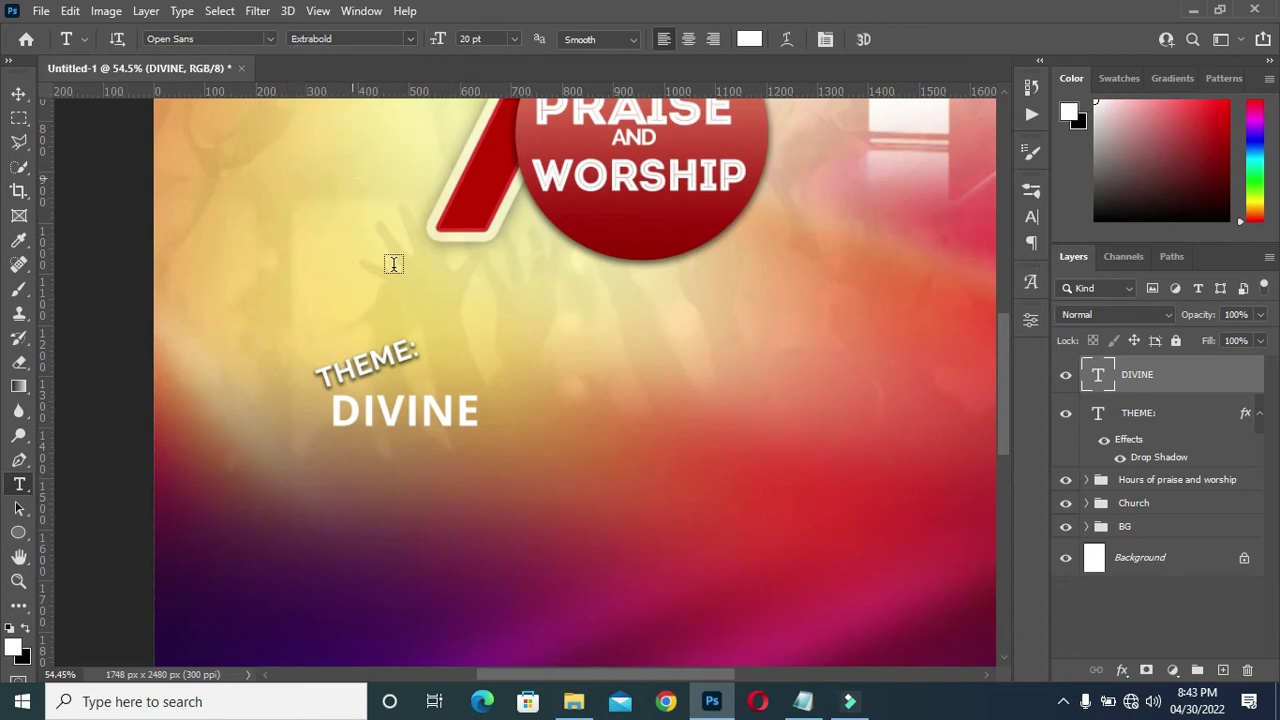
click(1031, 217)
drag(937, 260, 929, 258)
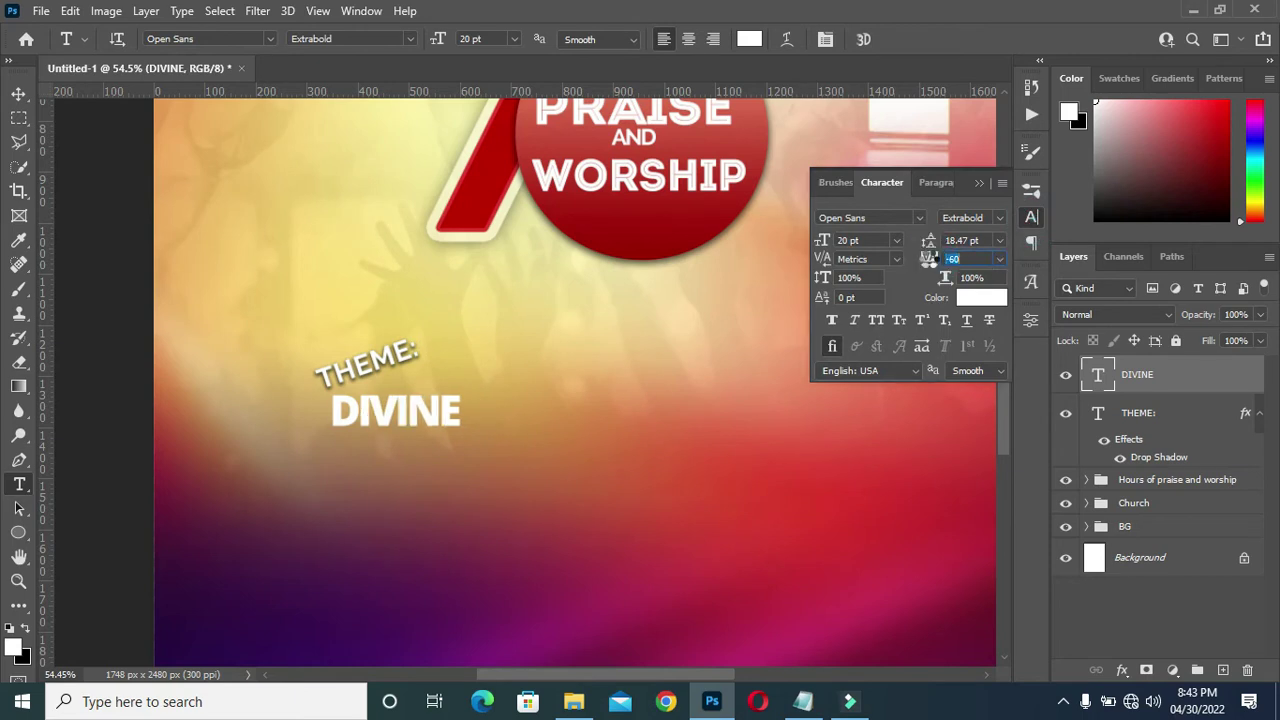
click(18, 93)
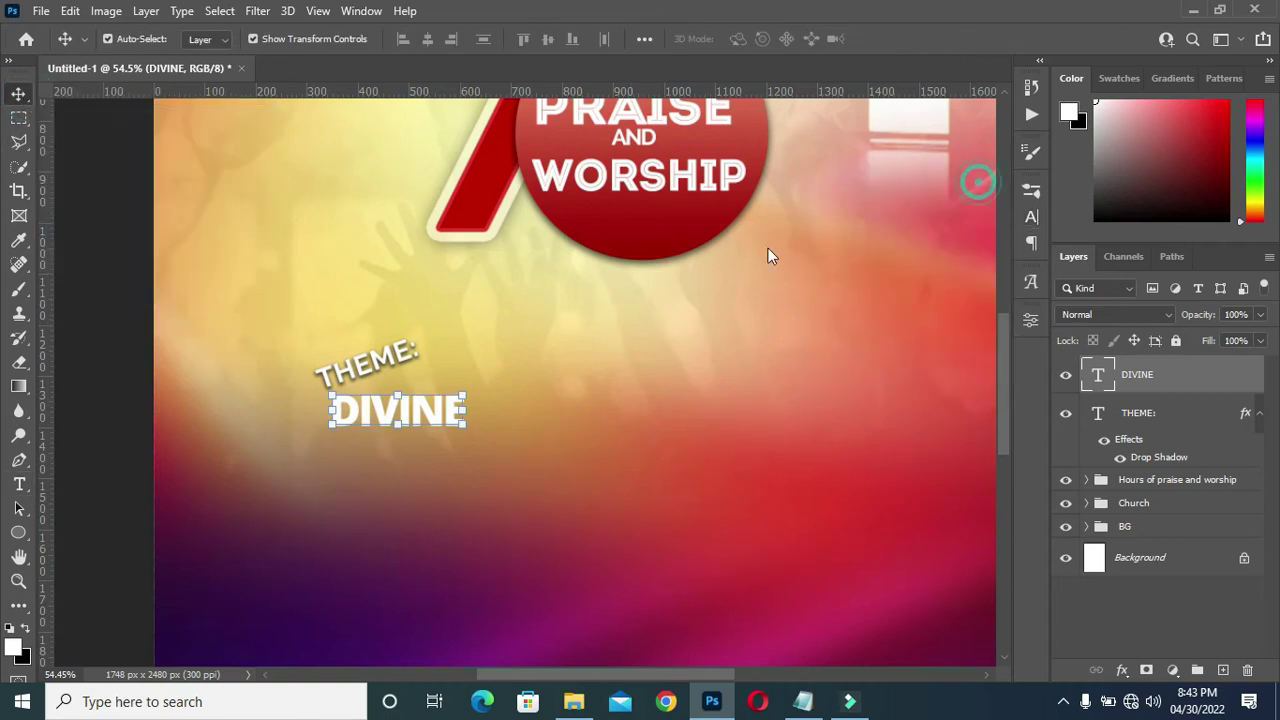
Enlarge DIVINE to more than double its size
scroll(430, 385, up, 3)
drag(480, 423, 744, 427)
click(930, 41)
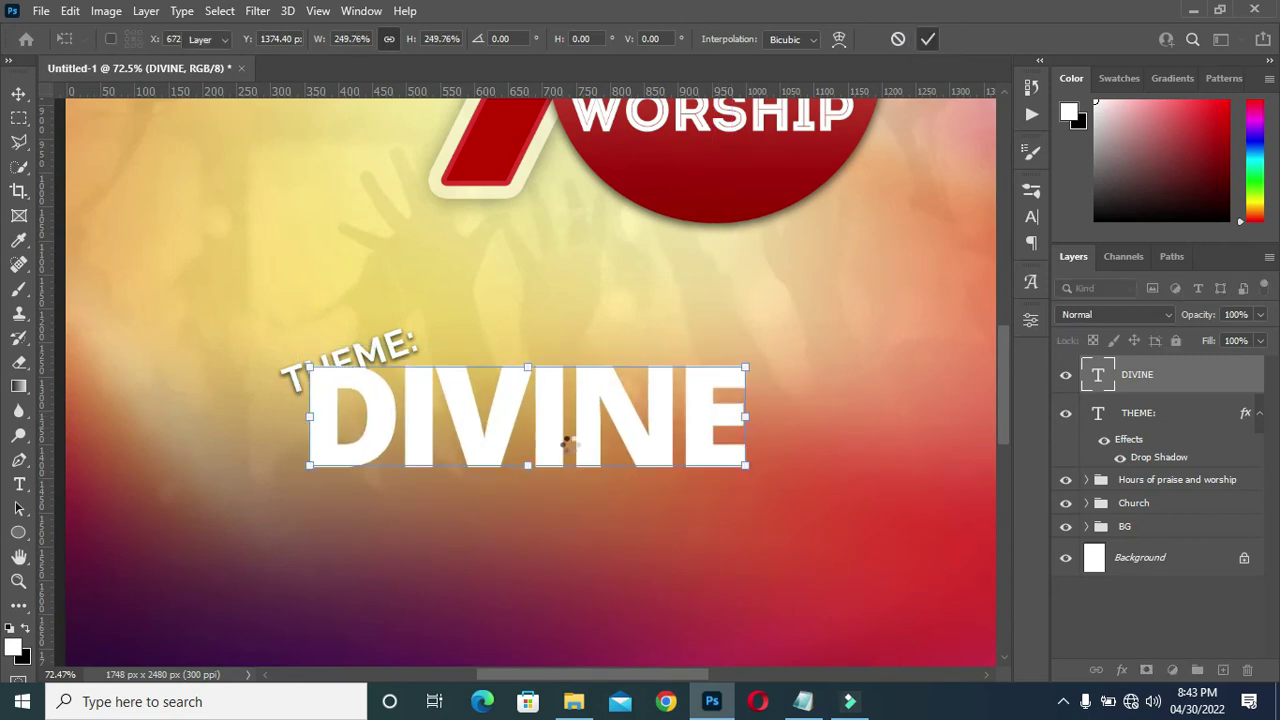
scroll(569, 423, down, 3)
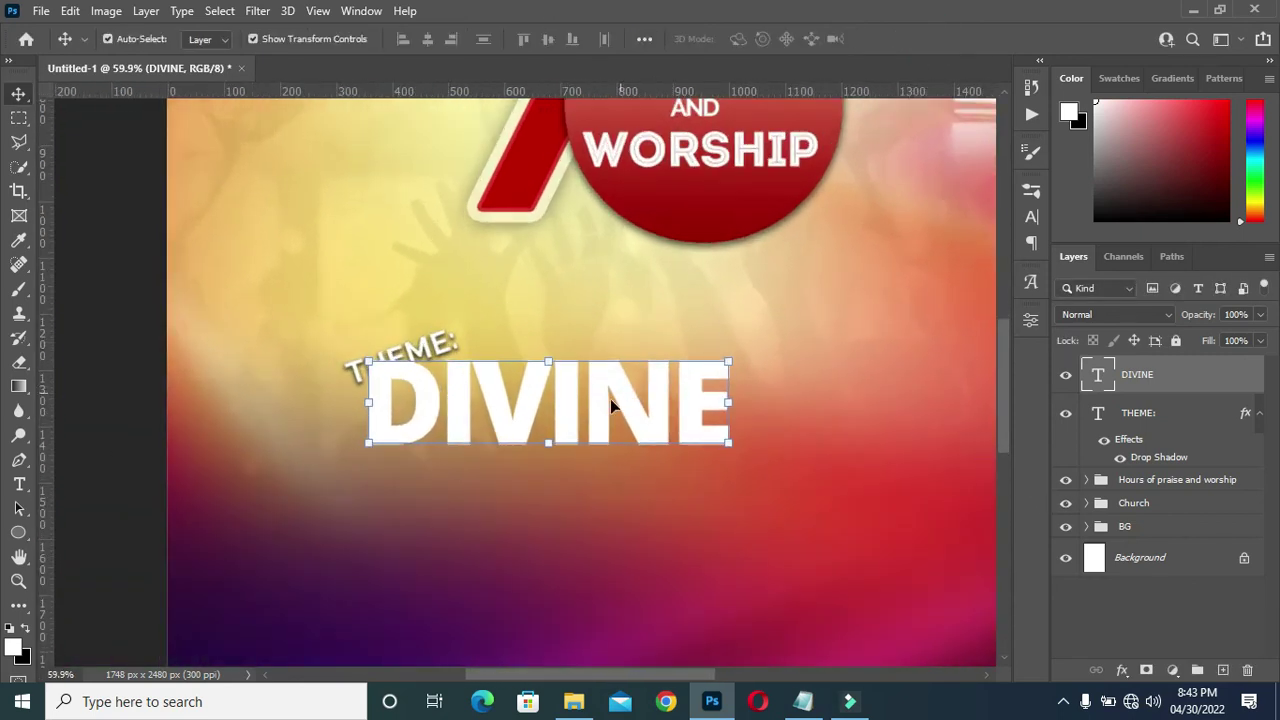
Rotate DIVINE about -18.7° to match THEME:, move it beside THEME: and enlarge it further
key(ctrl+t)
drag(760, 468, 756, 368)
drag(563, 411, 542, 389)
scroll(489, 442, down, 3)
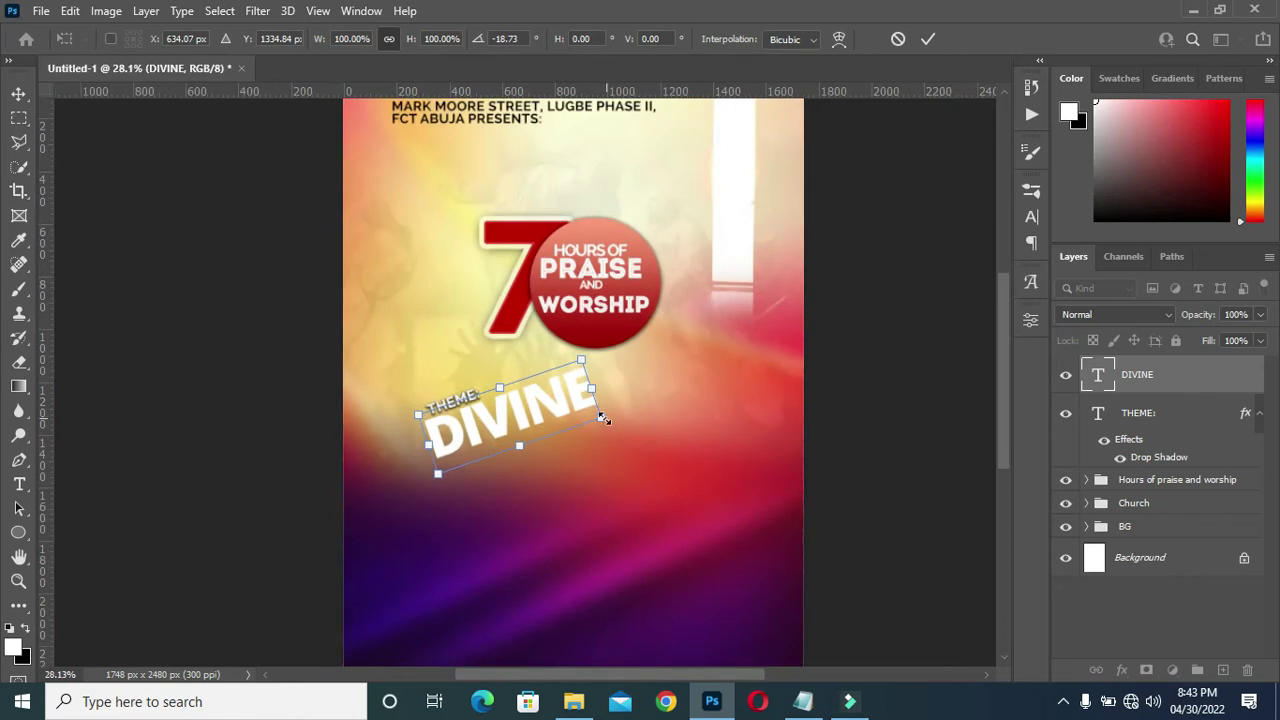
drag(602, 419, 689, 423)
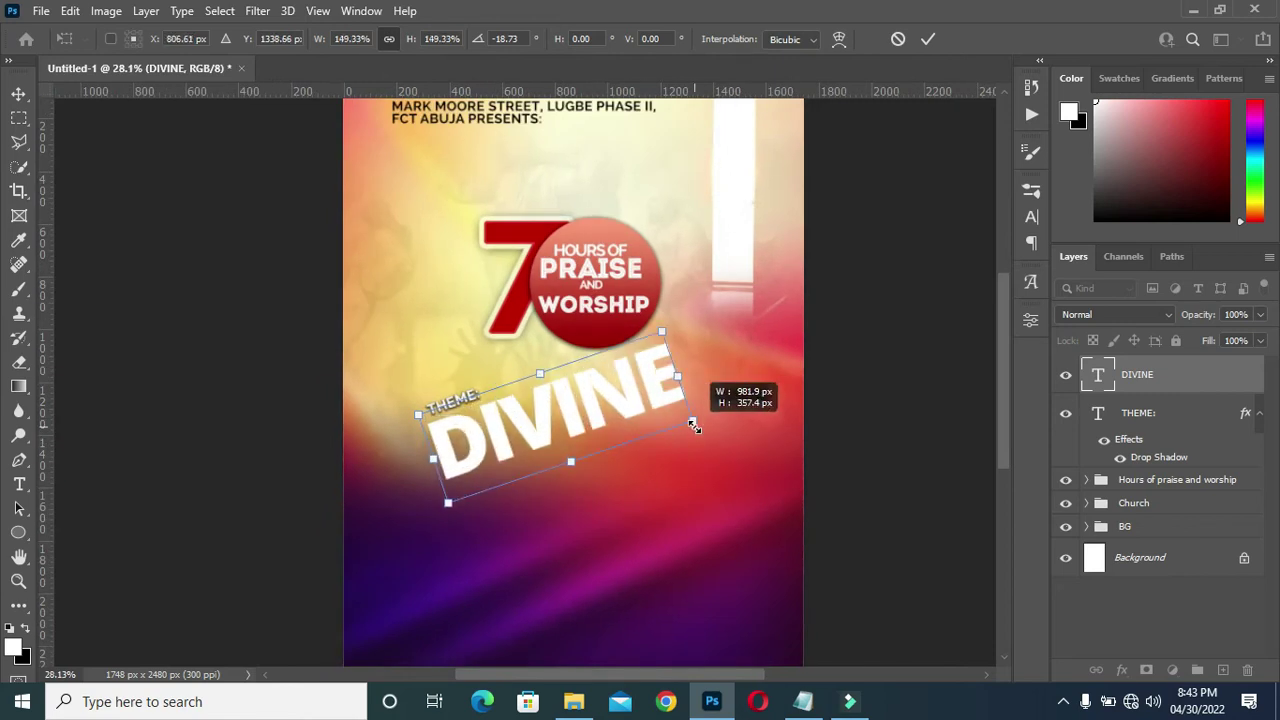
click(928, 38)
scroll(461, 436, down, 2)
scroll(461, 436, up, 2)
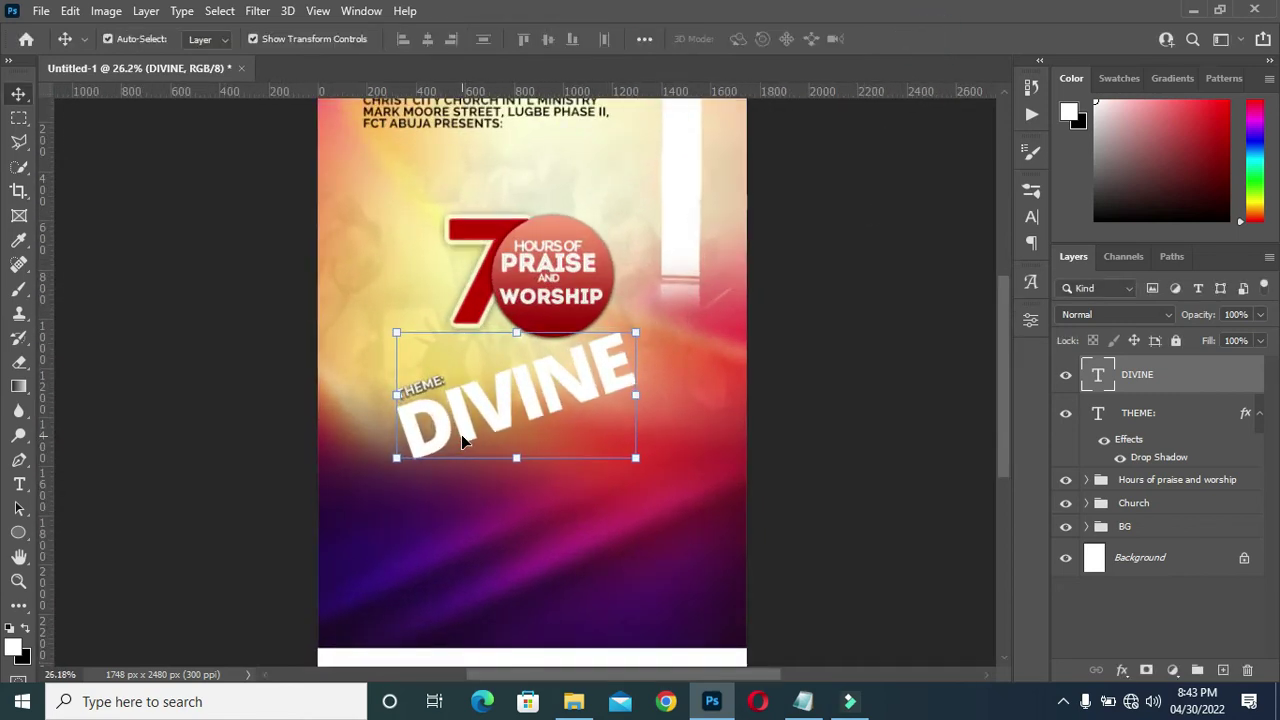
scroll(461, 436, up, 1)
click(830, 380)
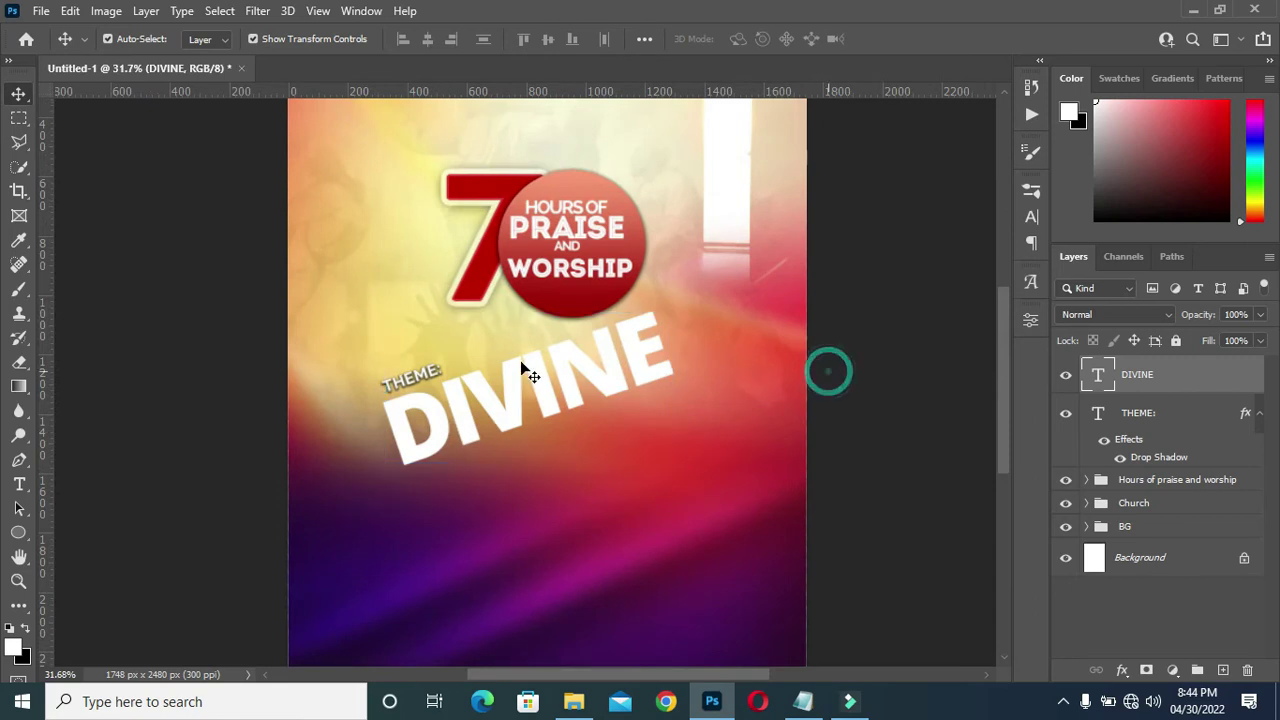
scroll(523, 380, up, 1)
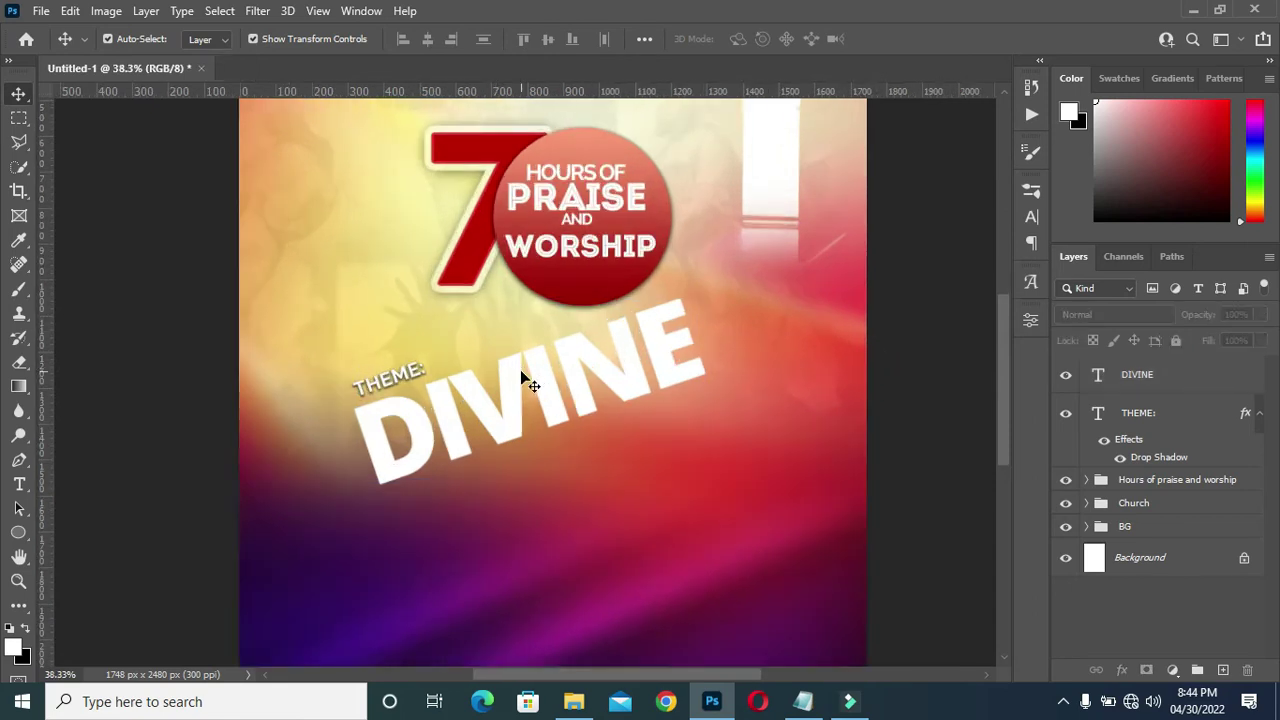
Duplicate the DIVINE text layer and recolour the copy a dark red sampled from the flyer
click(1261, 414)
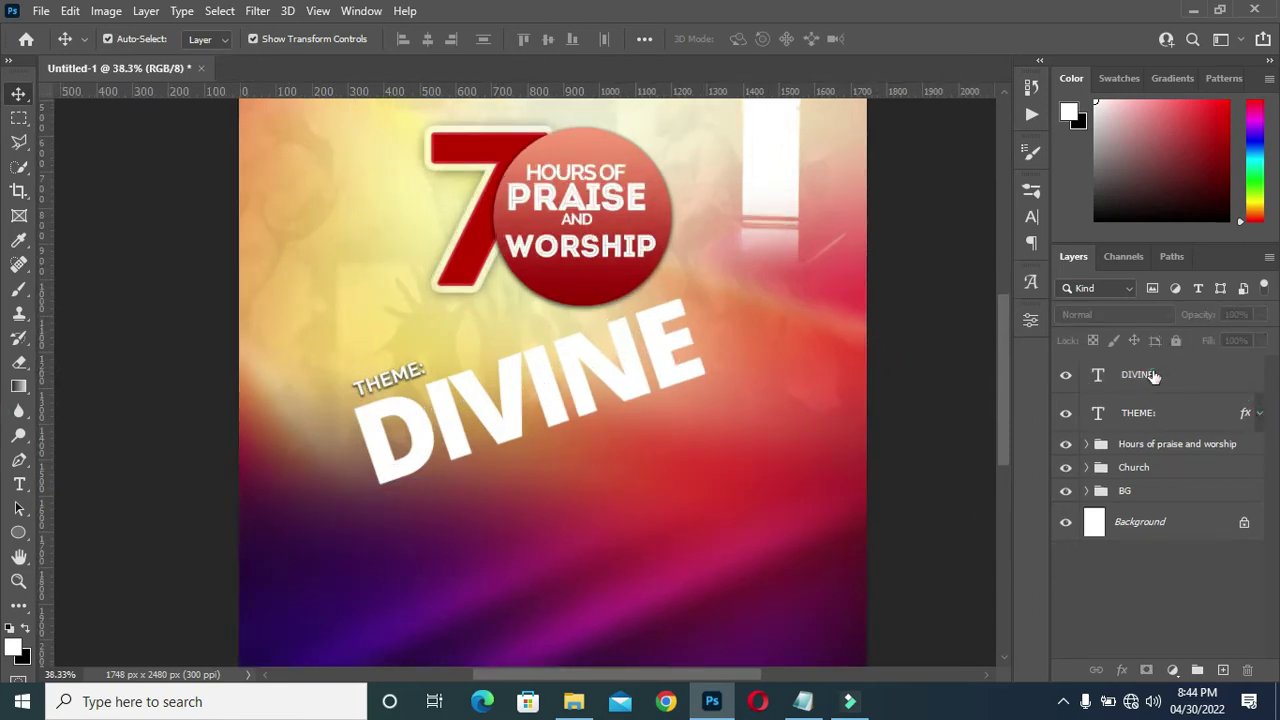
click(1153, 375)
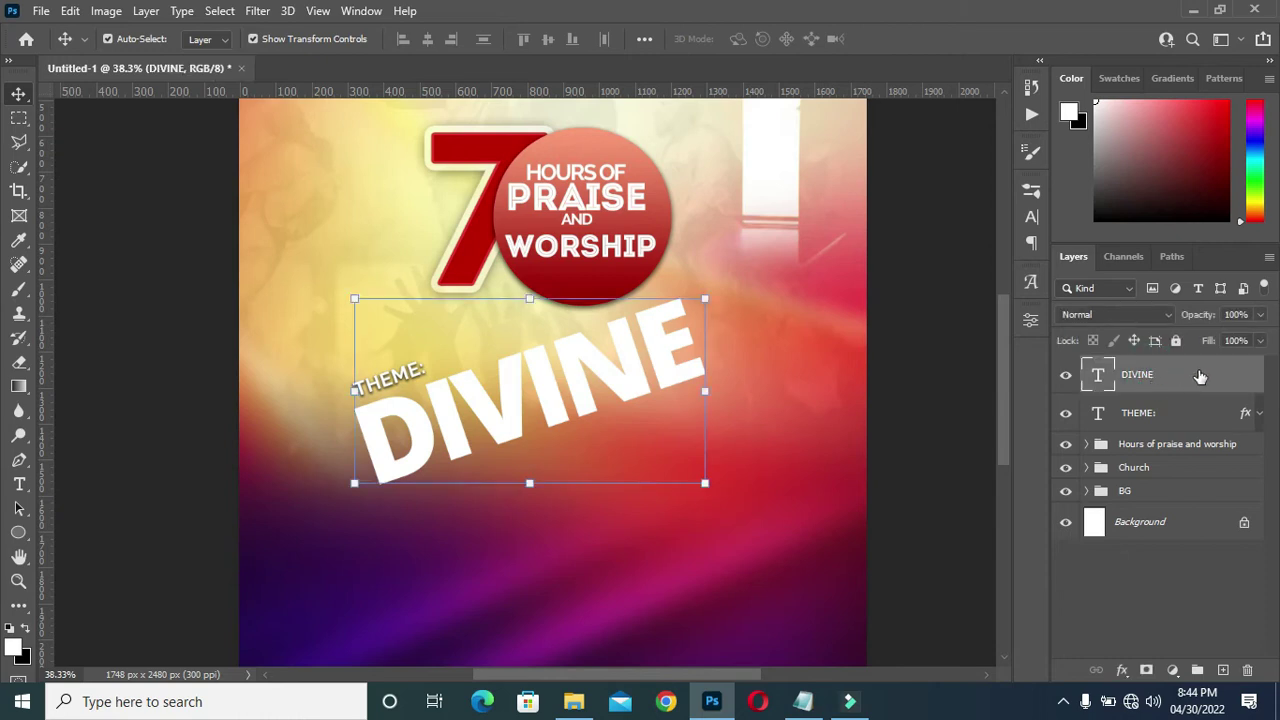
drag(1202, 375, 1223, 670)
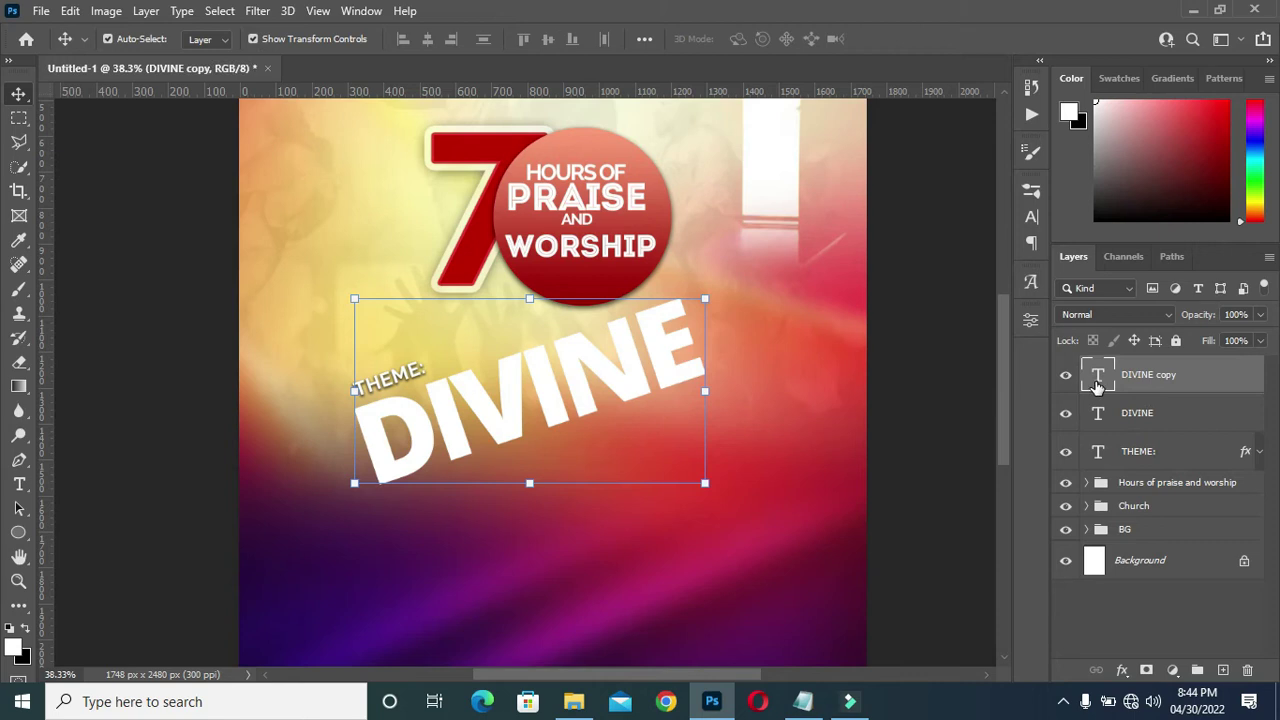
double_click(1097, 385)
click(749, 39)
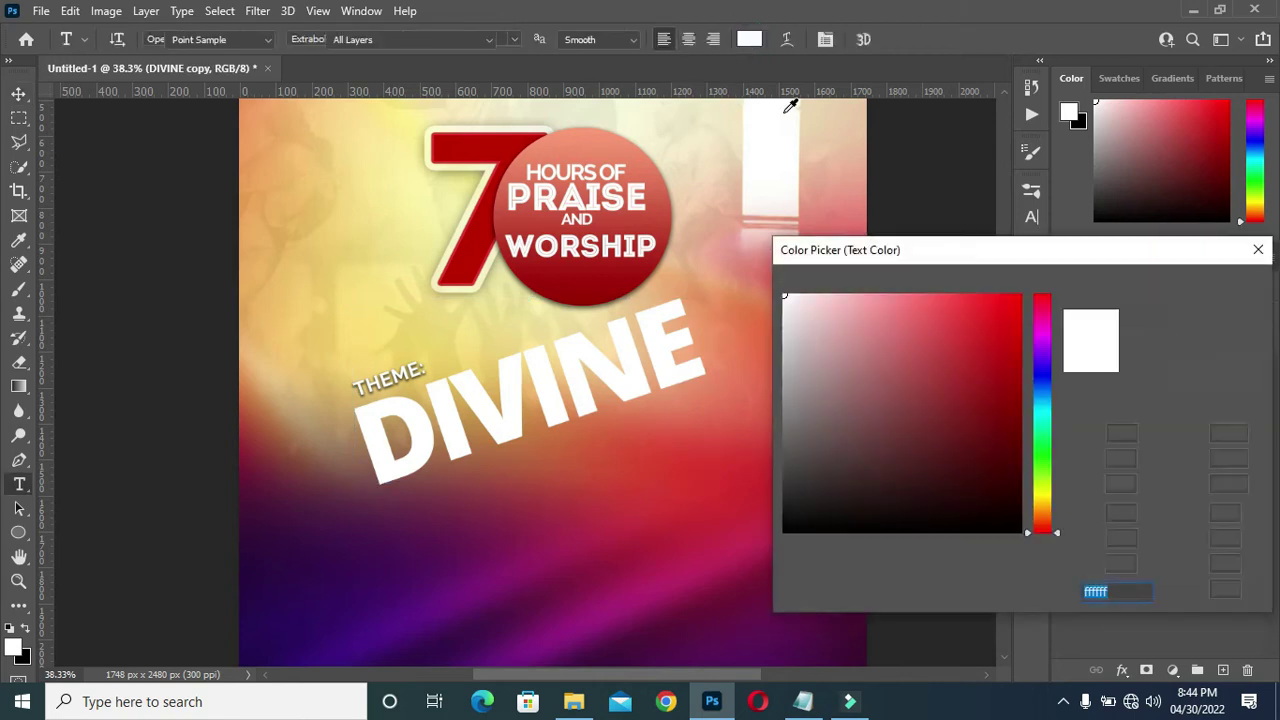
click(608, 262)
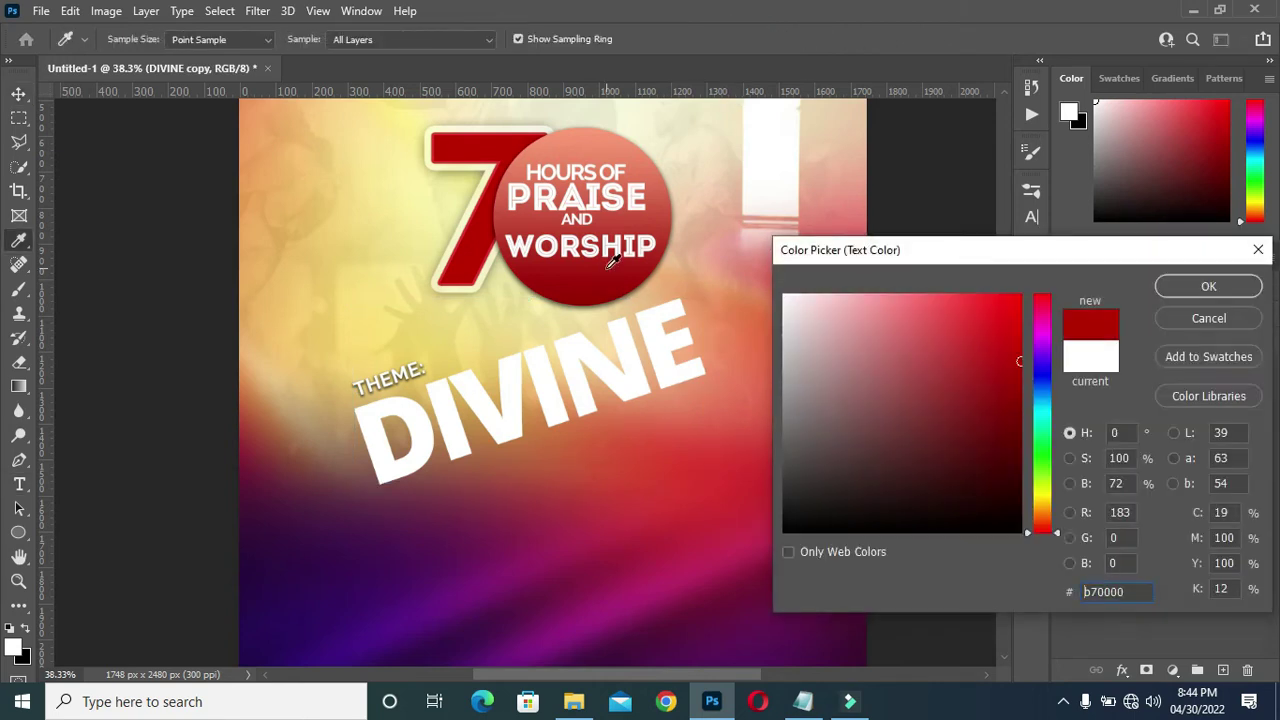
click(628, 202)
click(612, 276)
click(1178, 286)
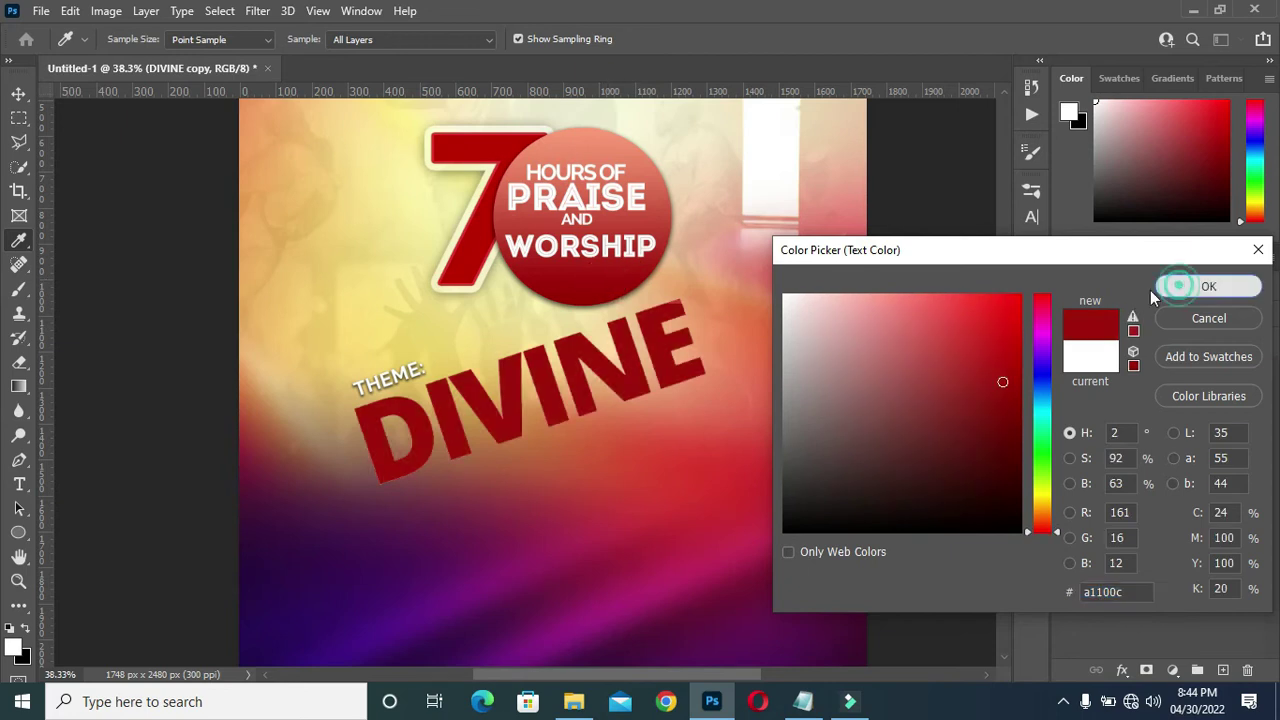
Nudge the white DIVINE layer underneath slightly right and up to form an offset edge
click(24, 89)
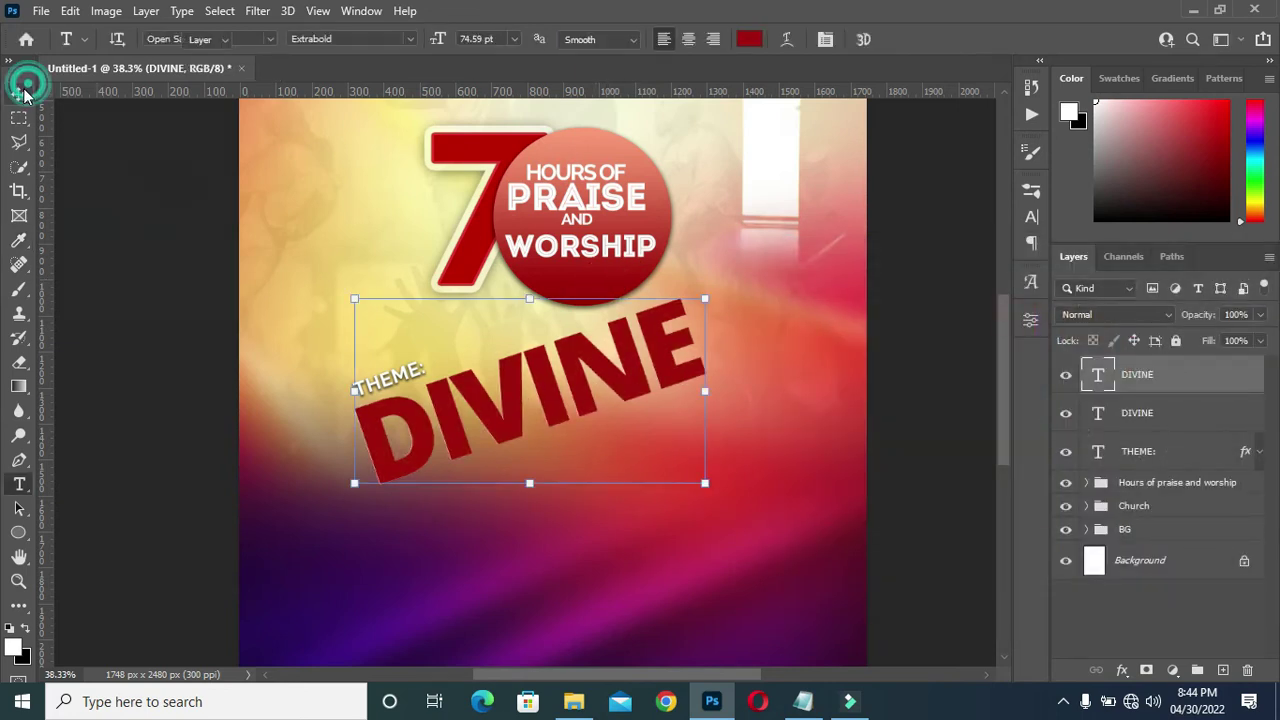
click(1138, 420)
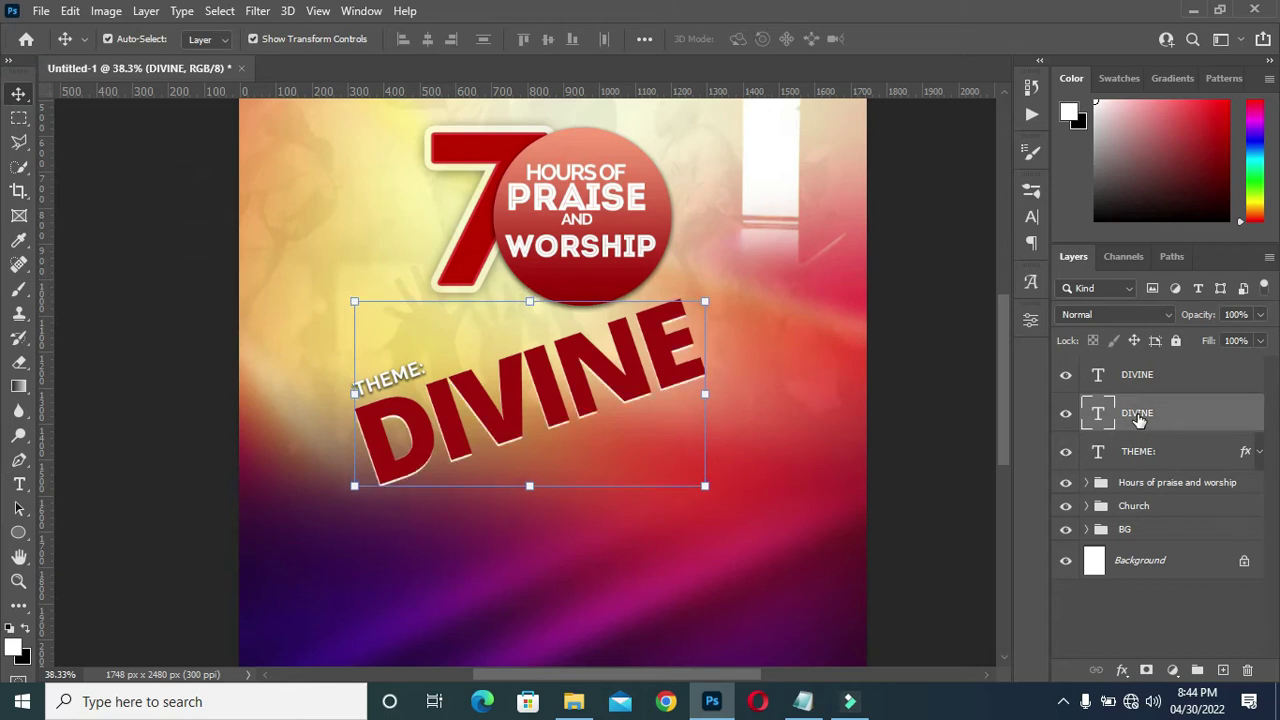
key(Down)
key(Right)
key(Down)
key(Right)
key(Down)
key(Right)
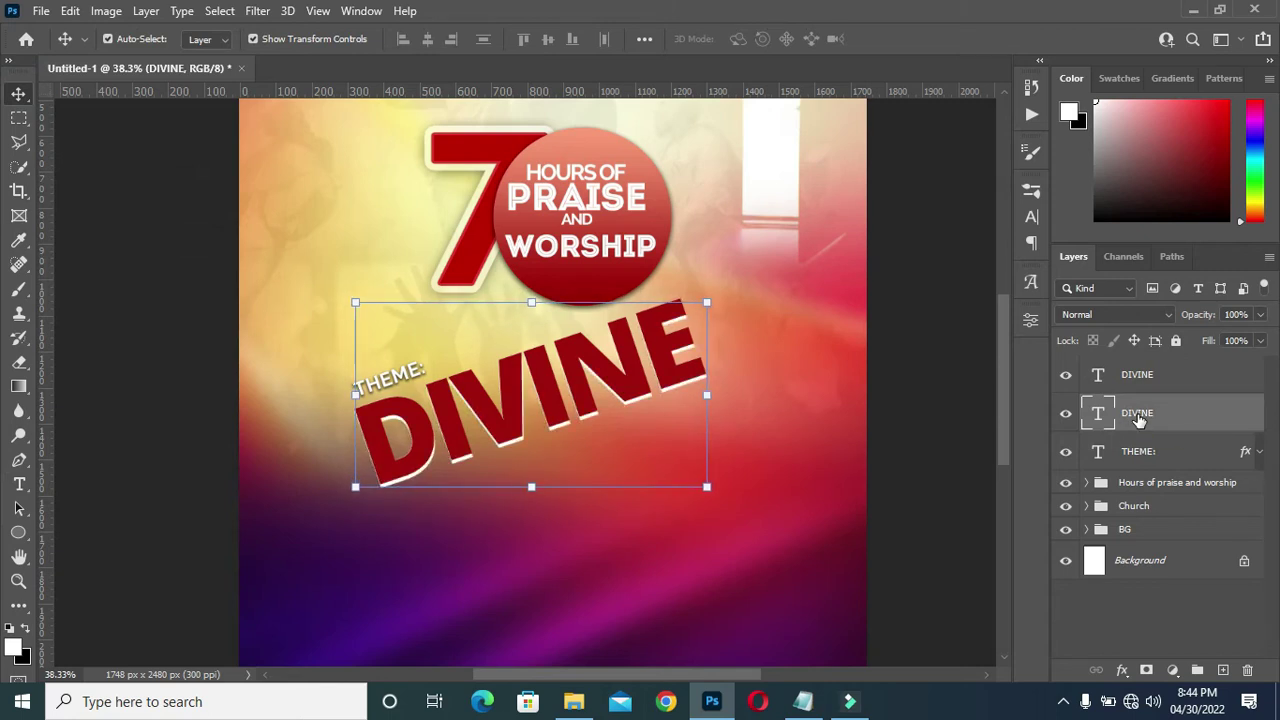
key(Right)
key(Up)
key(Right)
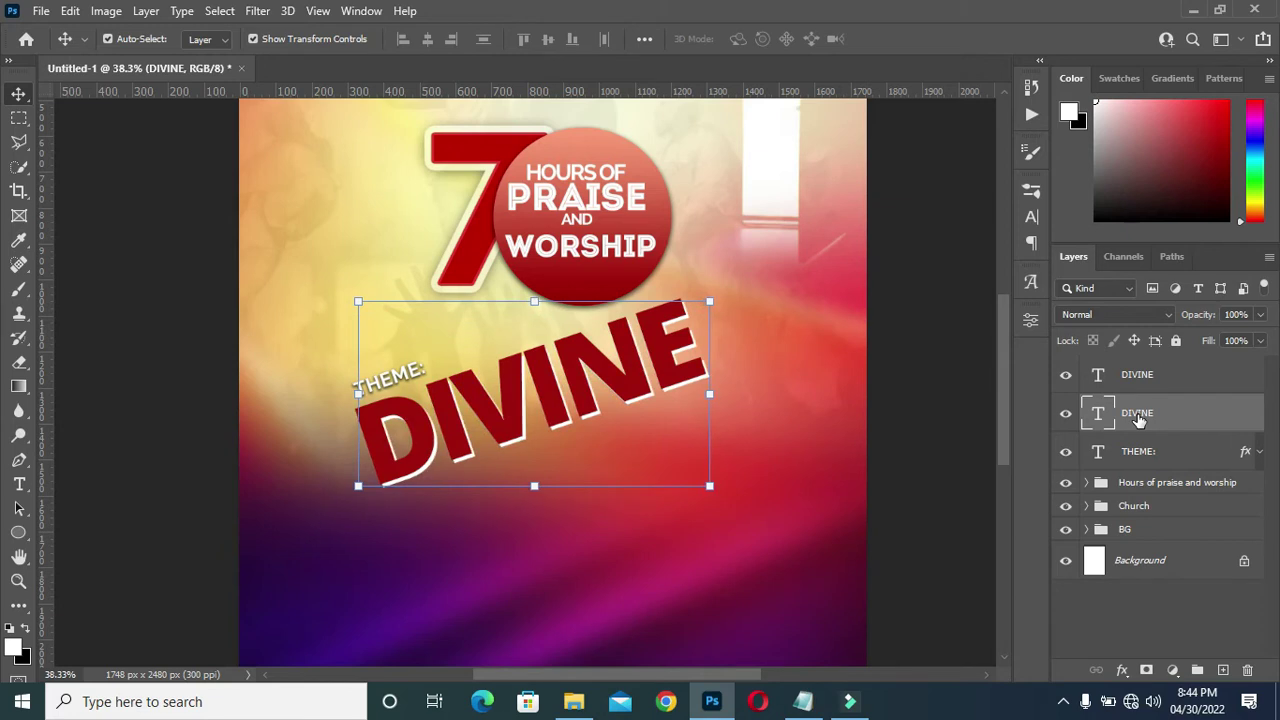
key(Right)
key(Up)
key(Right)
key(Up)
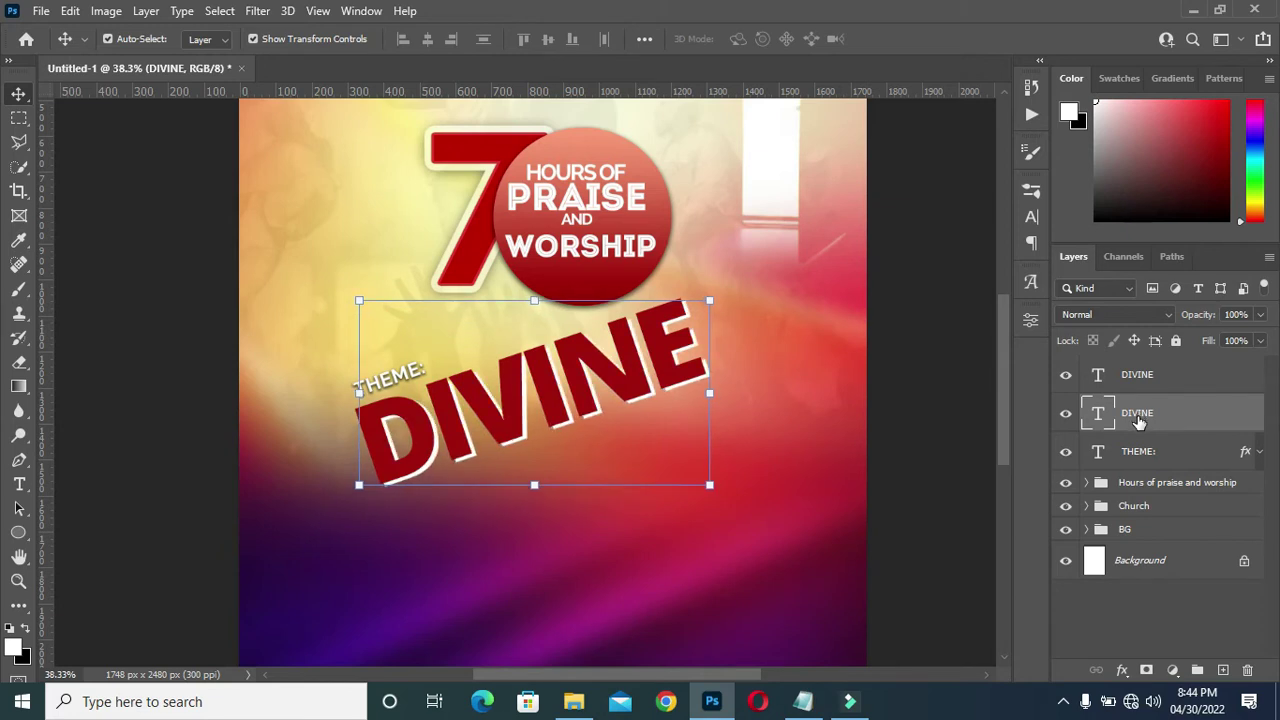
click(884, 452)
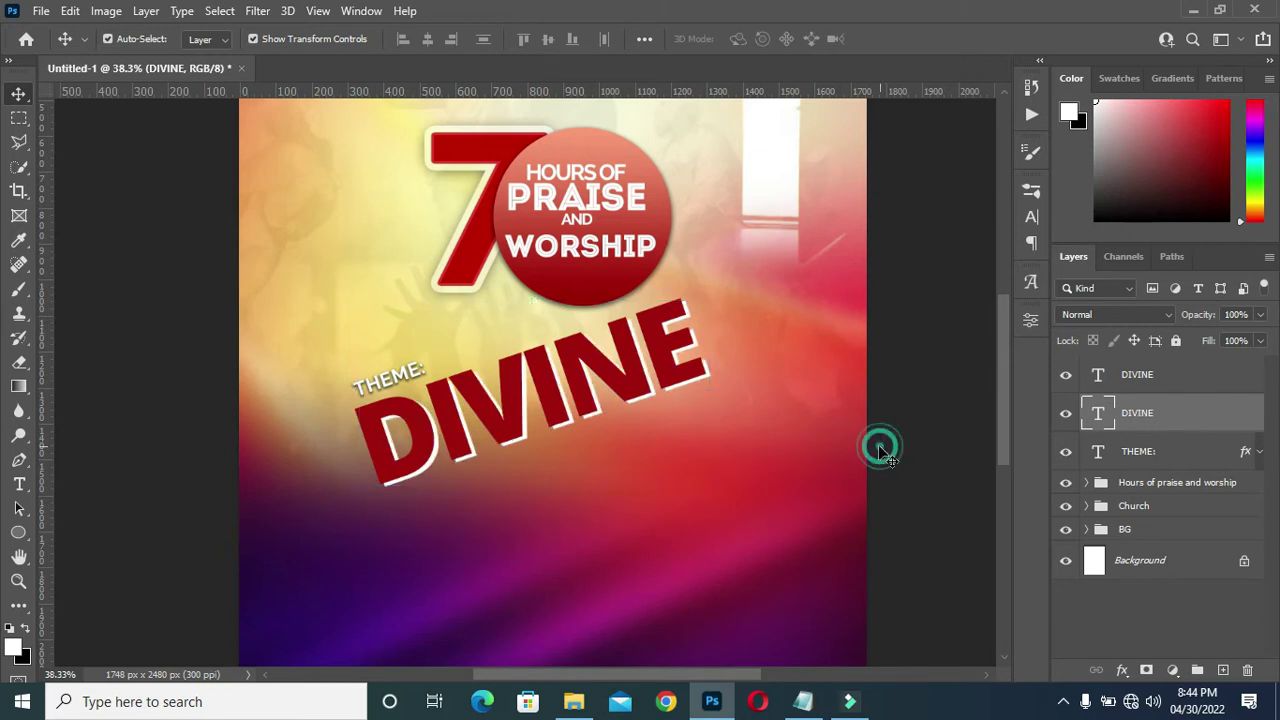
Add a drop shadow to the second DIVINE layer with 6 px distance and about 63% opacity
click(1147, 416)
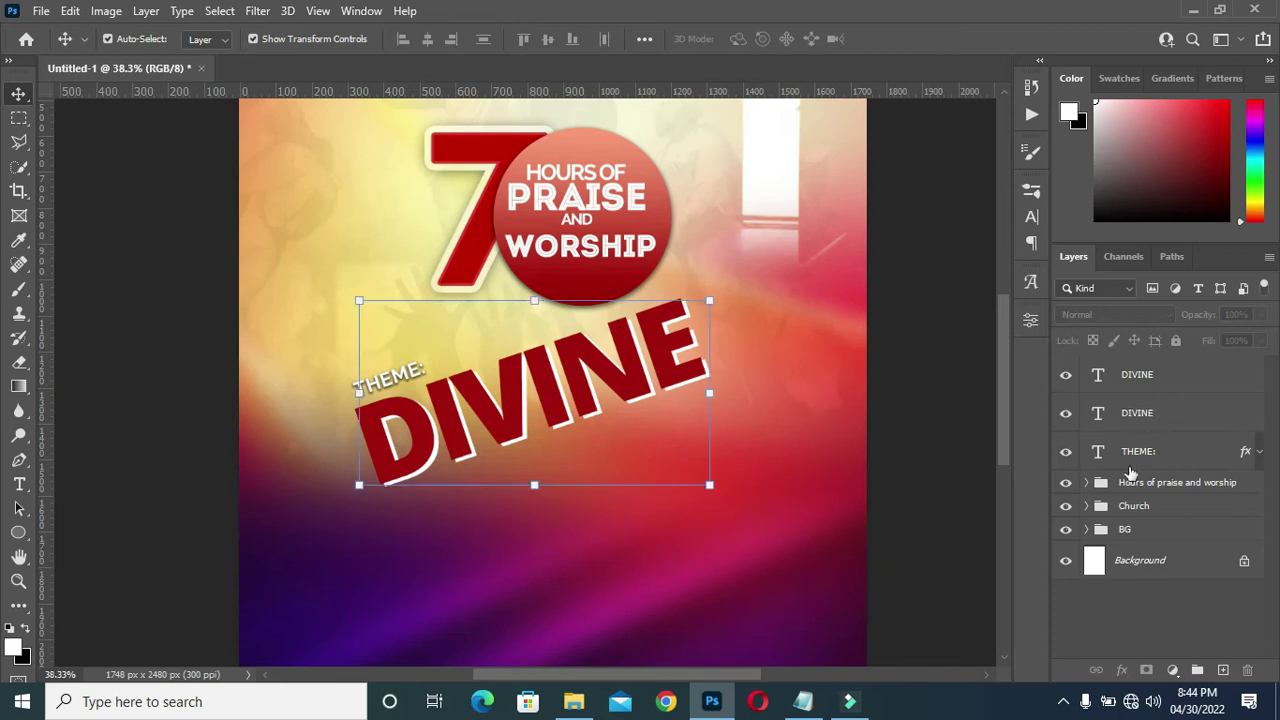
click(1121, 671)
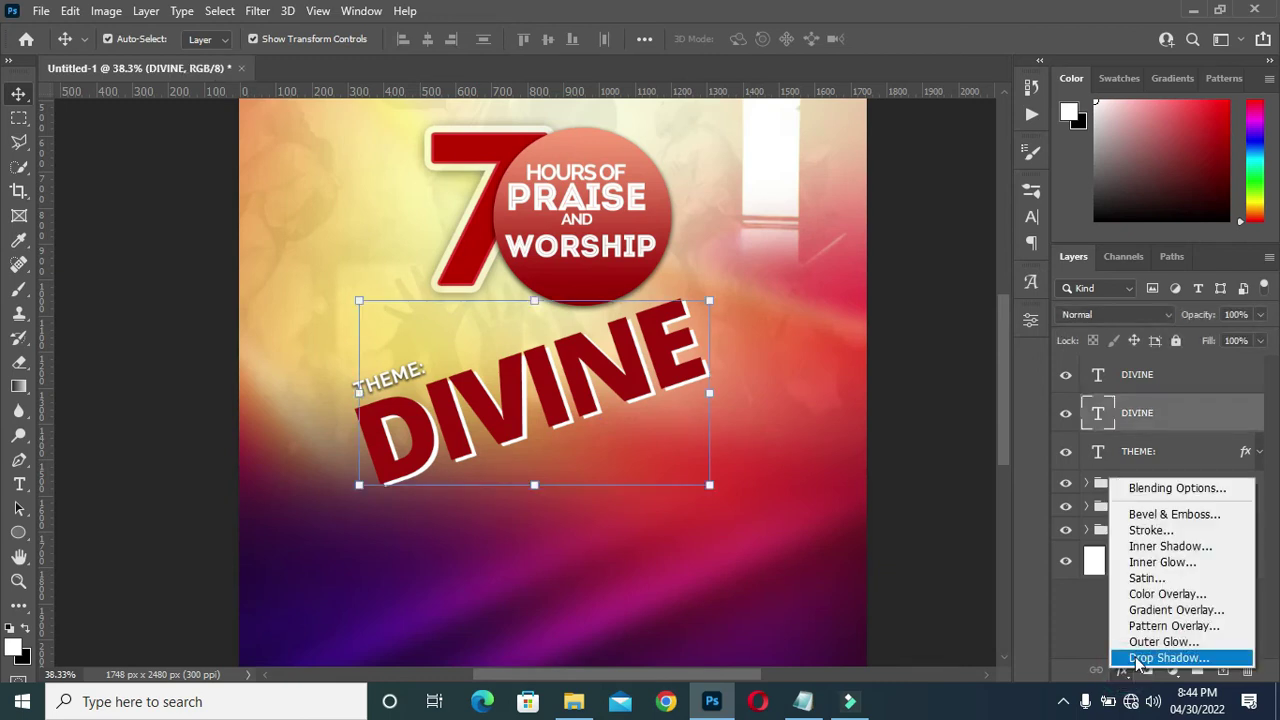
key(Escape)
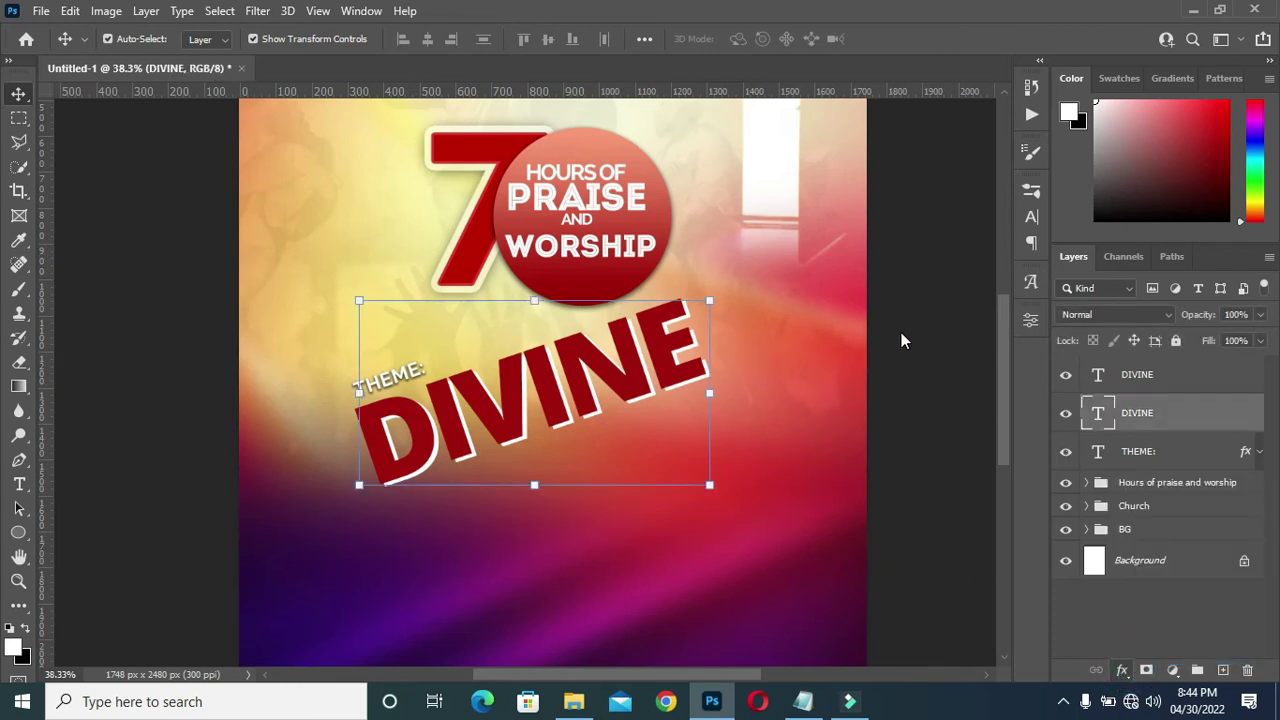
drag(794, 200, 986, 202)
mouse_move(1047, 351)
mouse_down()
mouse_move(1062, 398)
mouse_move(1057, 370)
mouse_up()
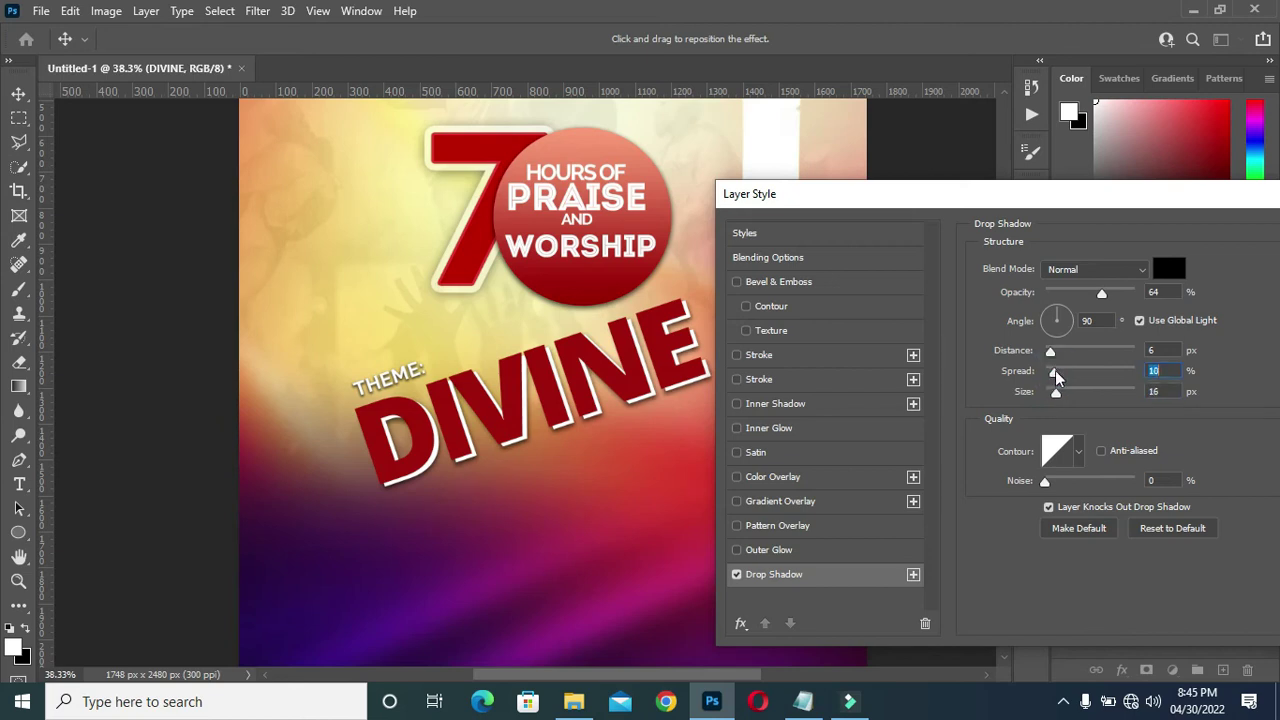
drag(1057, 198, 1105, 200)
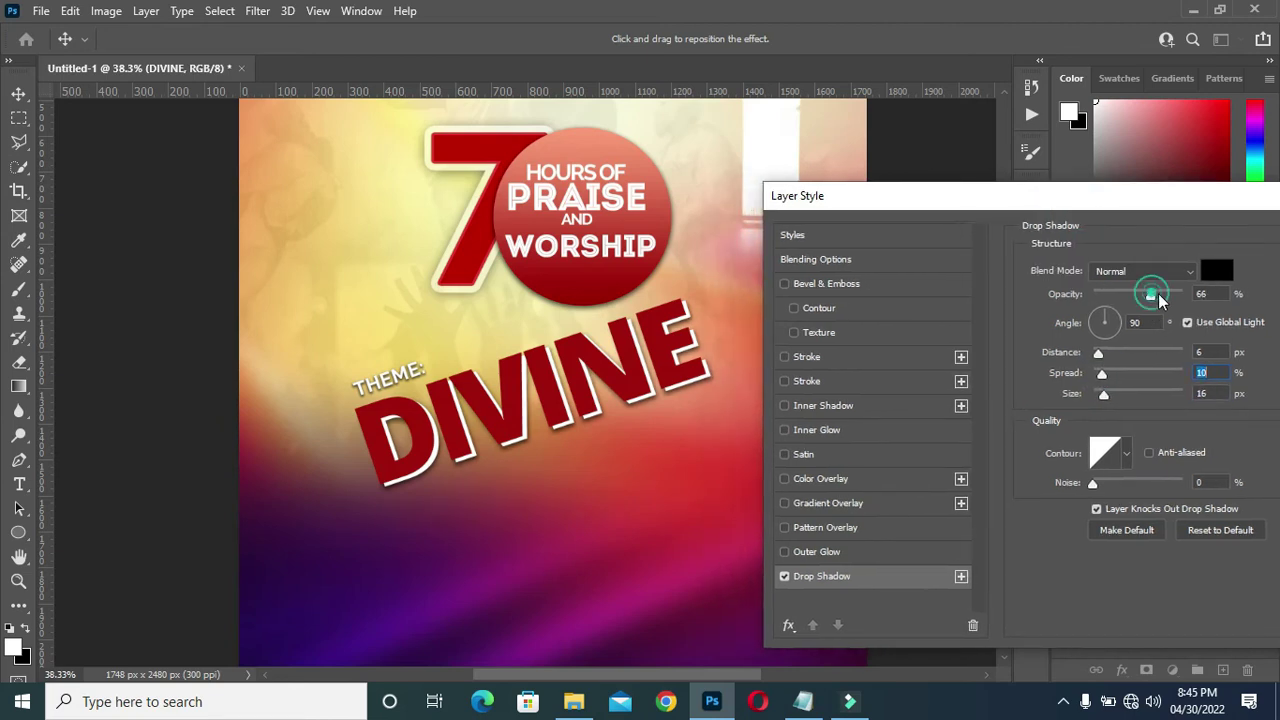
mouse_move(1149, 295)
mouse_down()
mouse_move(1161, 297)
mouse_move(1150, 297)
mouse_up()
drag(1147, 204, 701, 194)
click(991, 237)
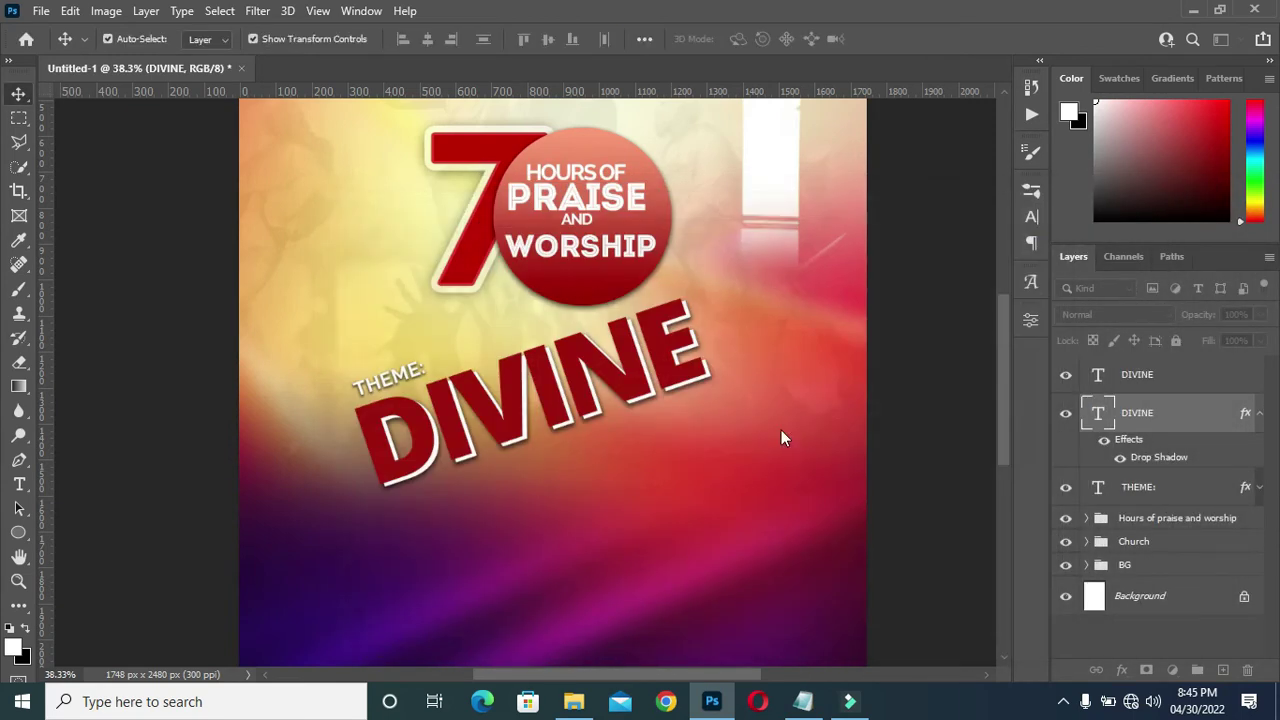
scroll(625, 342, down, 2)
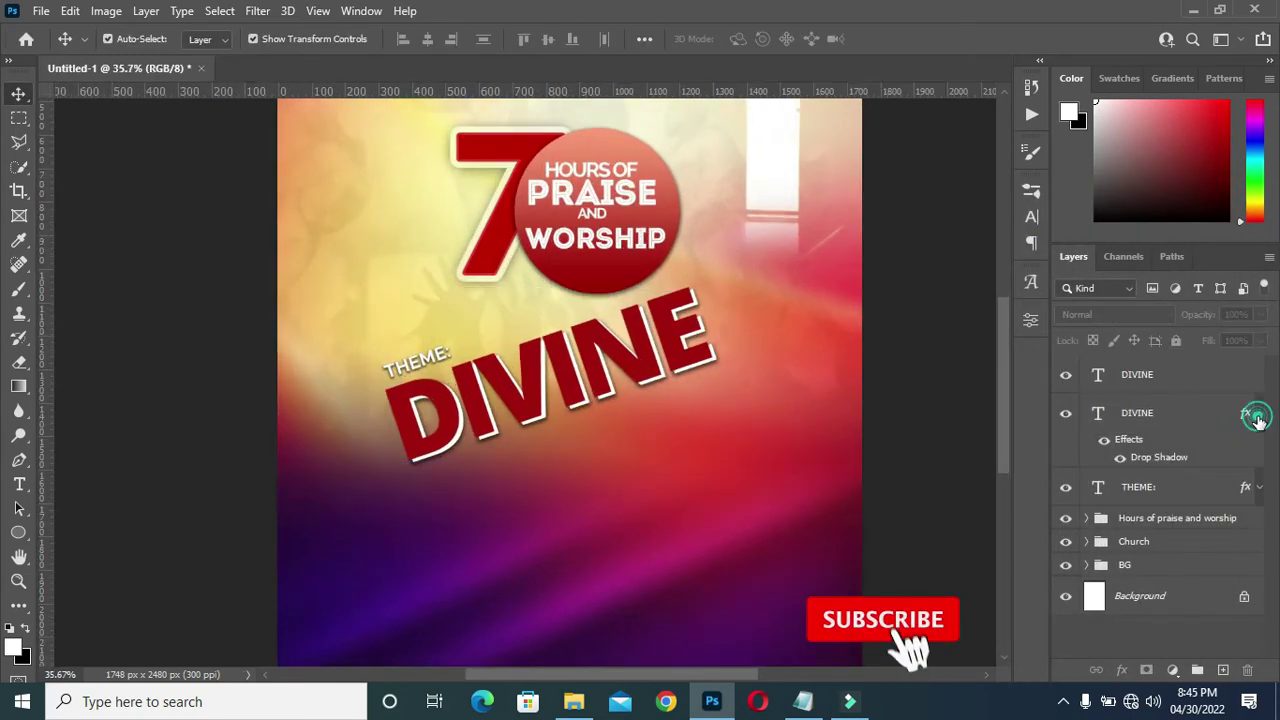
Paste 'OPEN DOORS' from the event notes as a new text layer below DIVINE
click(1259, 412)
key(t)
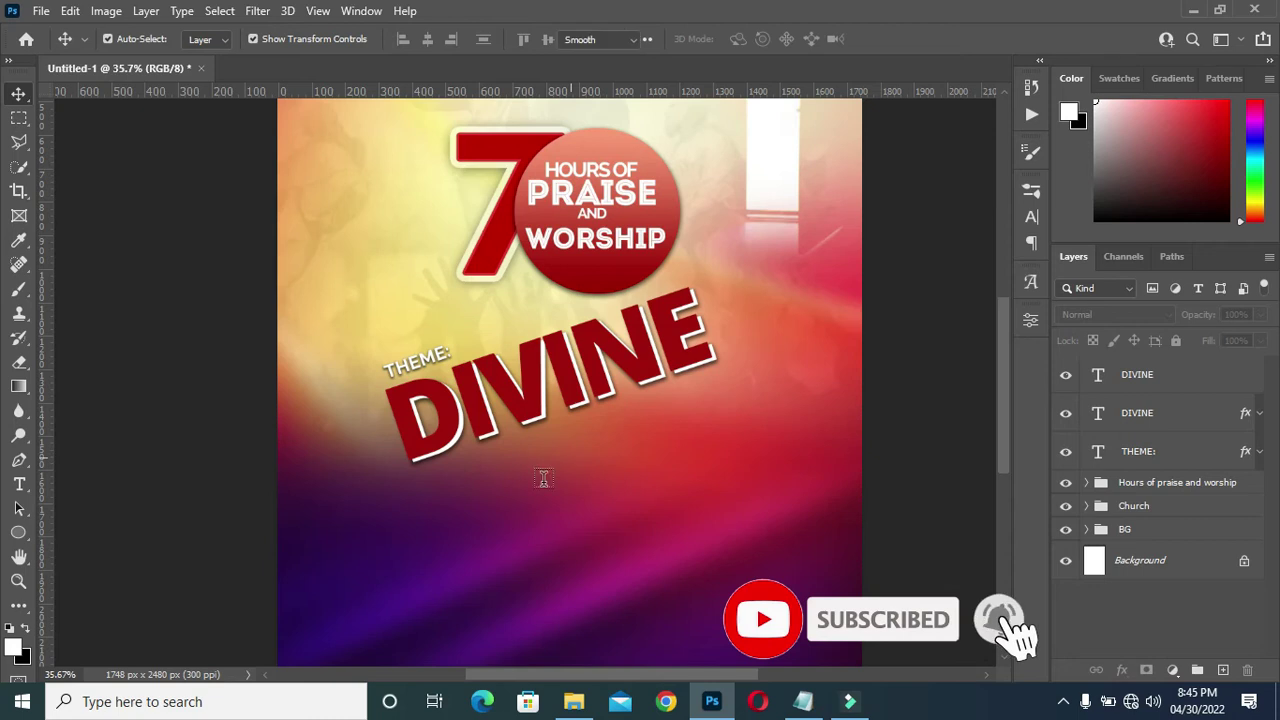
click(405, 510)
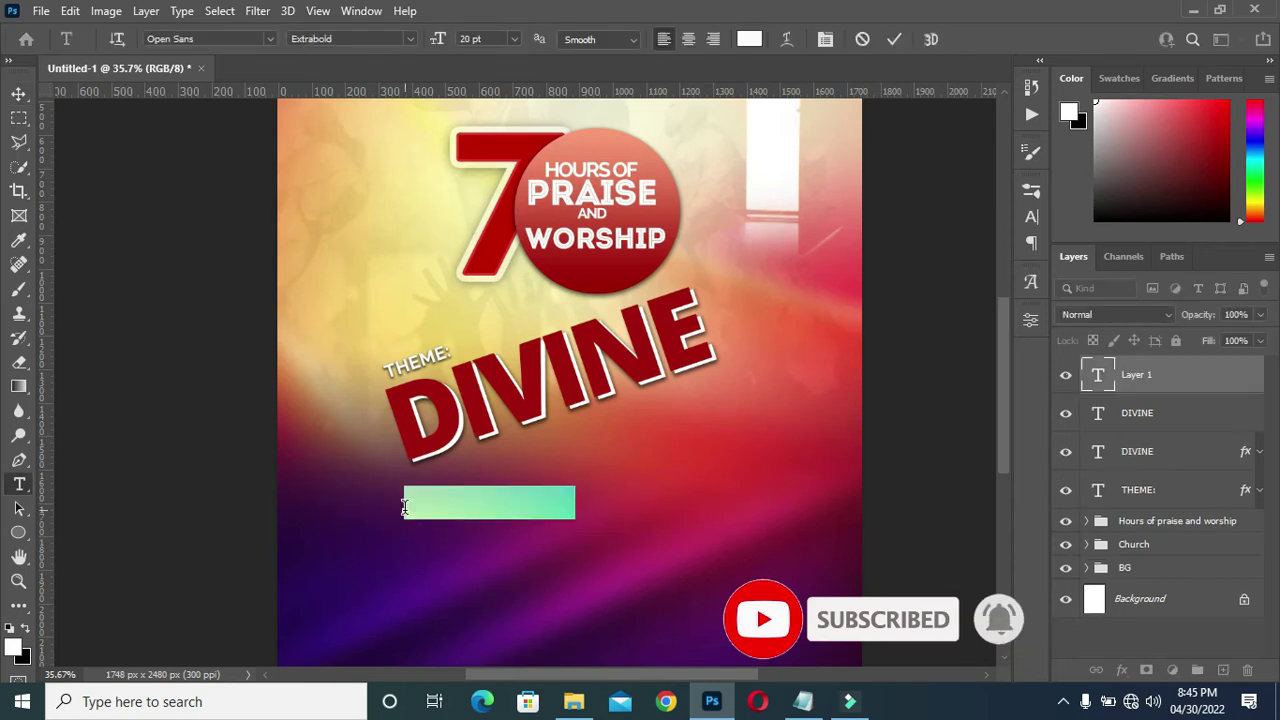
click(803, 701)
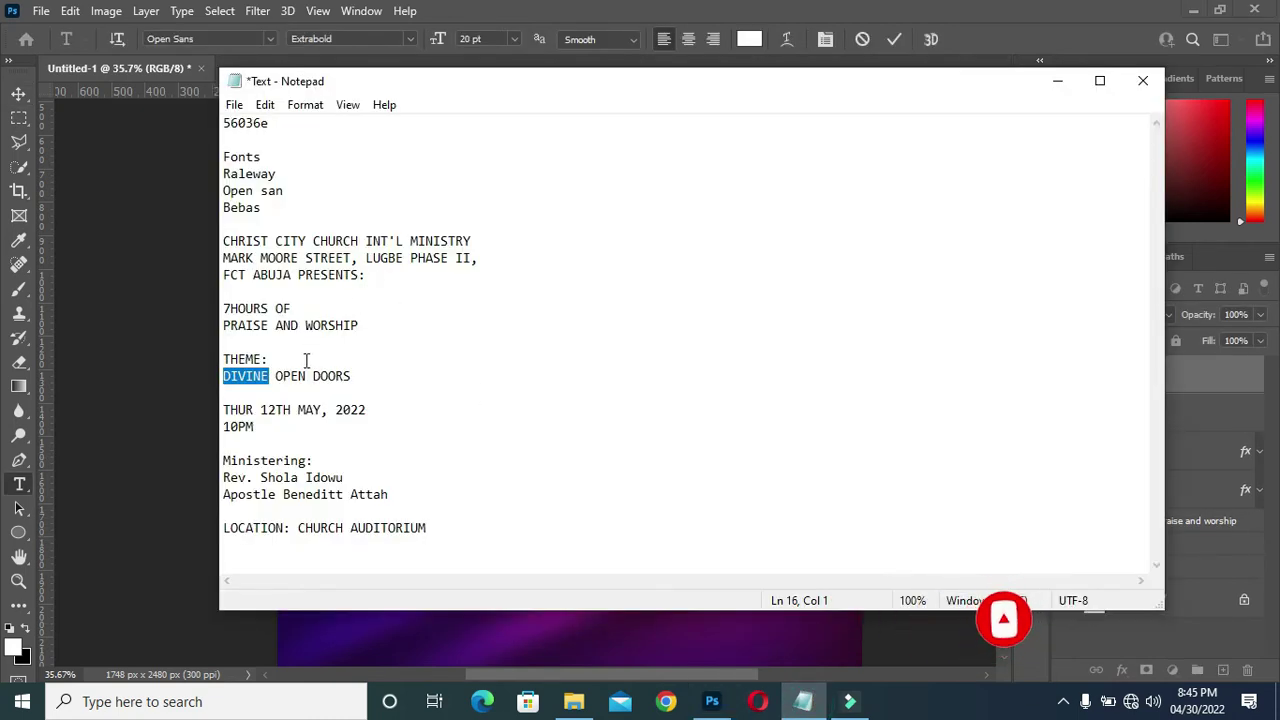
drag(274, 376, 379, 380)
key(ctrl+c)
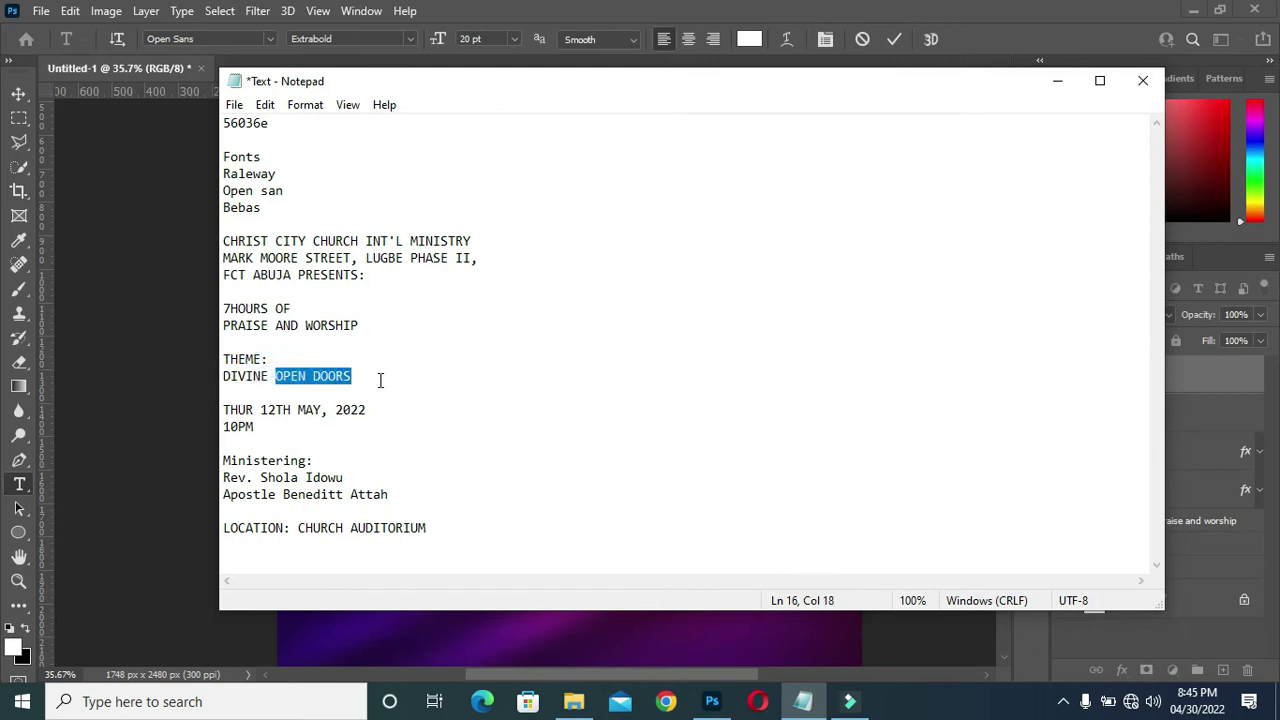
click(1057, 80)
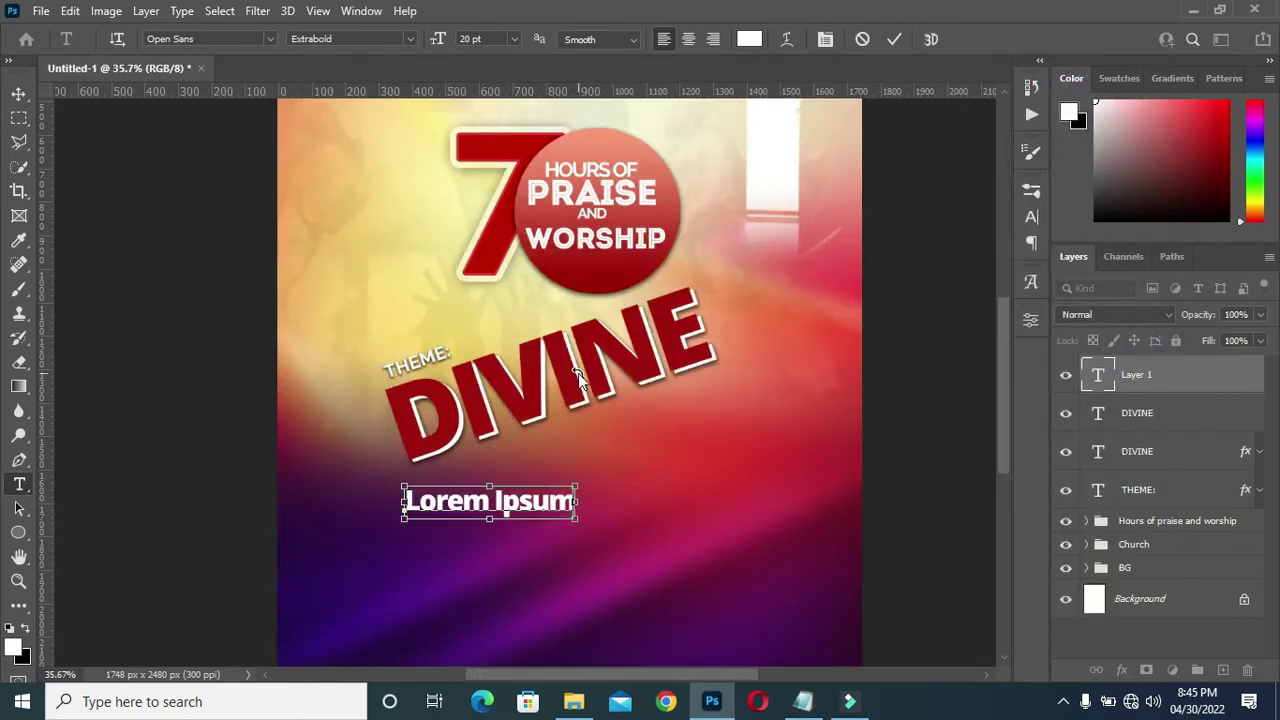
key(ctrl+v)
click(894, 39)
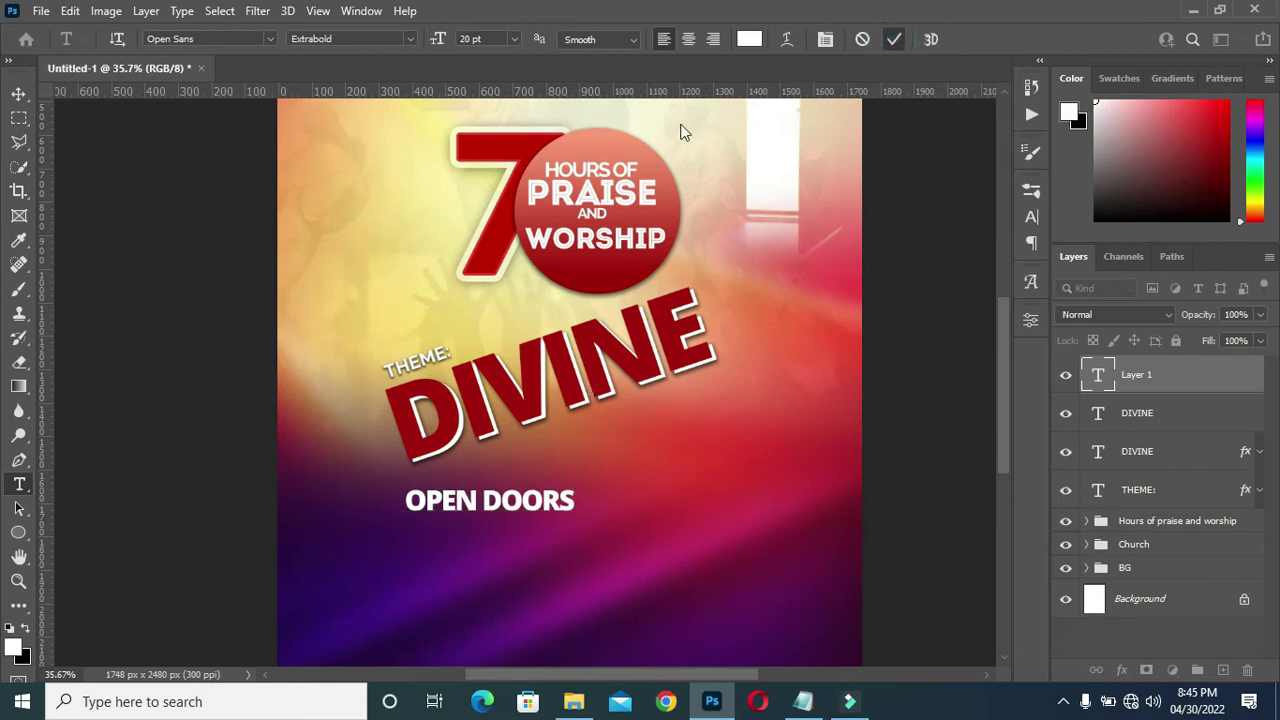
Set the OPEN DOORS text in the Bebas Regular font at 20 pt
click(269, 38)
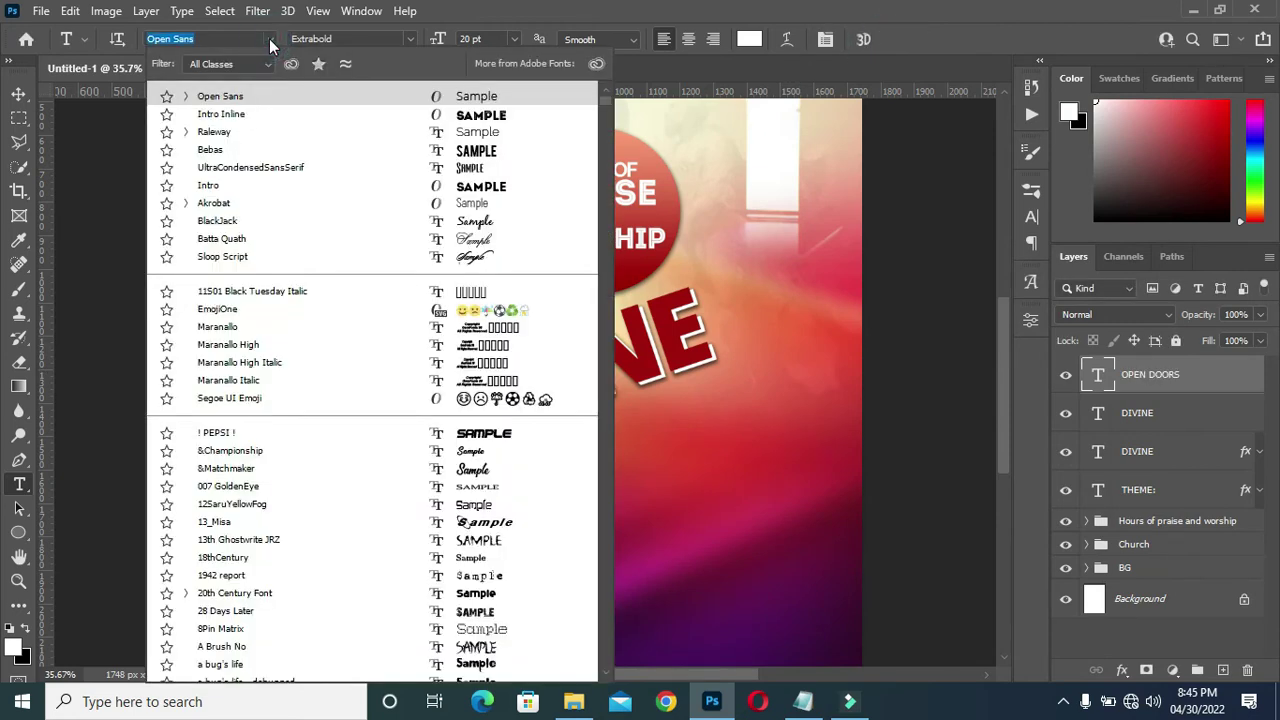
key(Down)
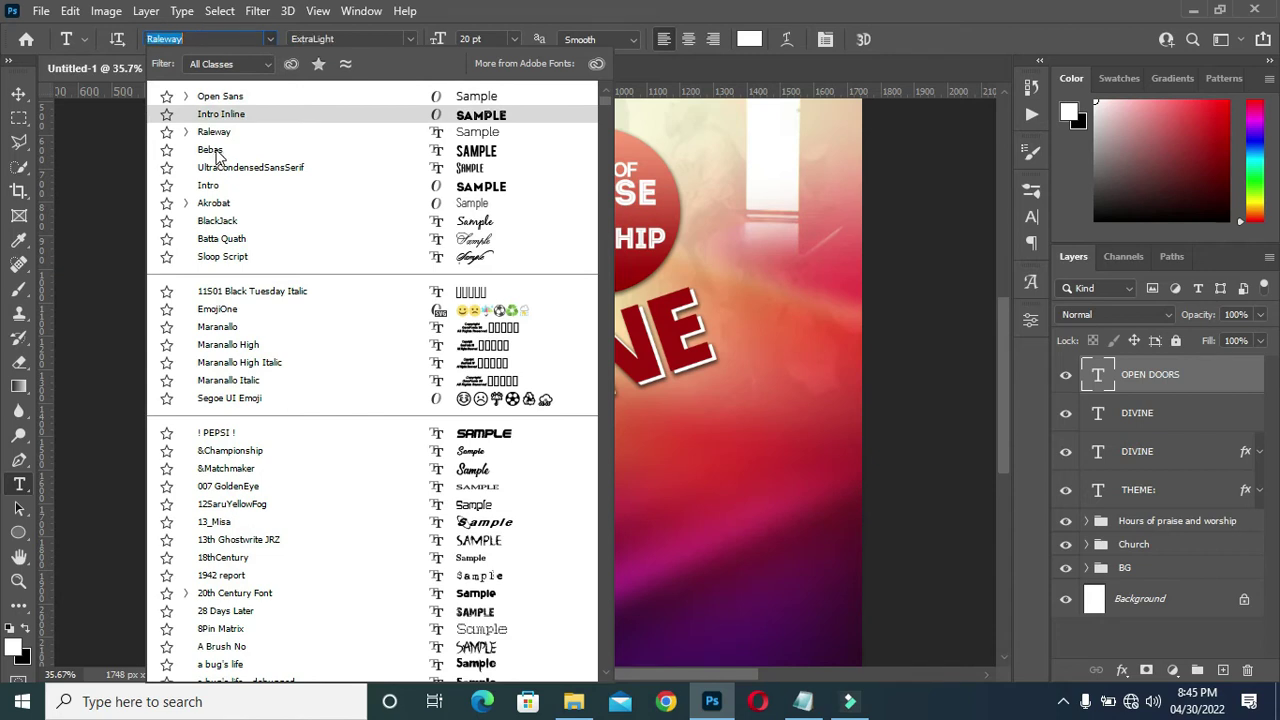
click(216, 150)
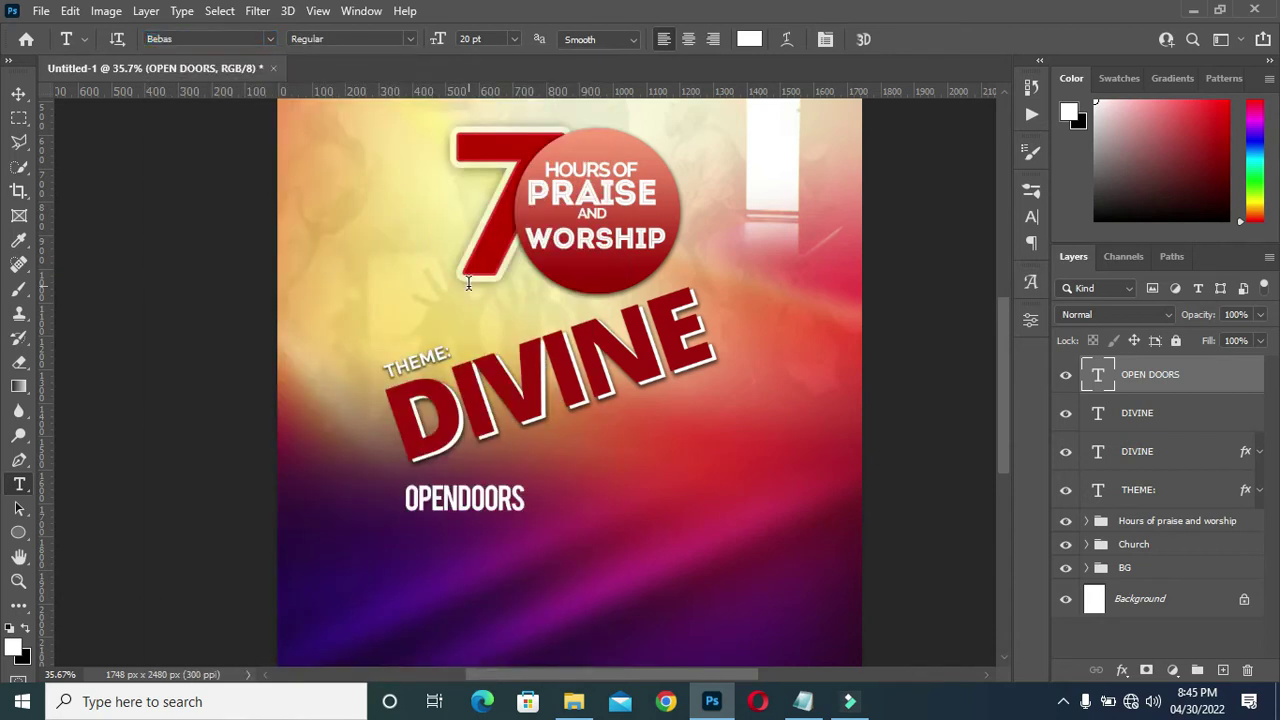
scroll(542, 524, up, 1)
click(436, 487)
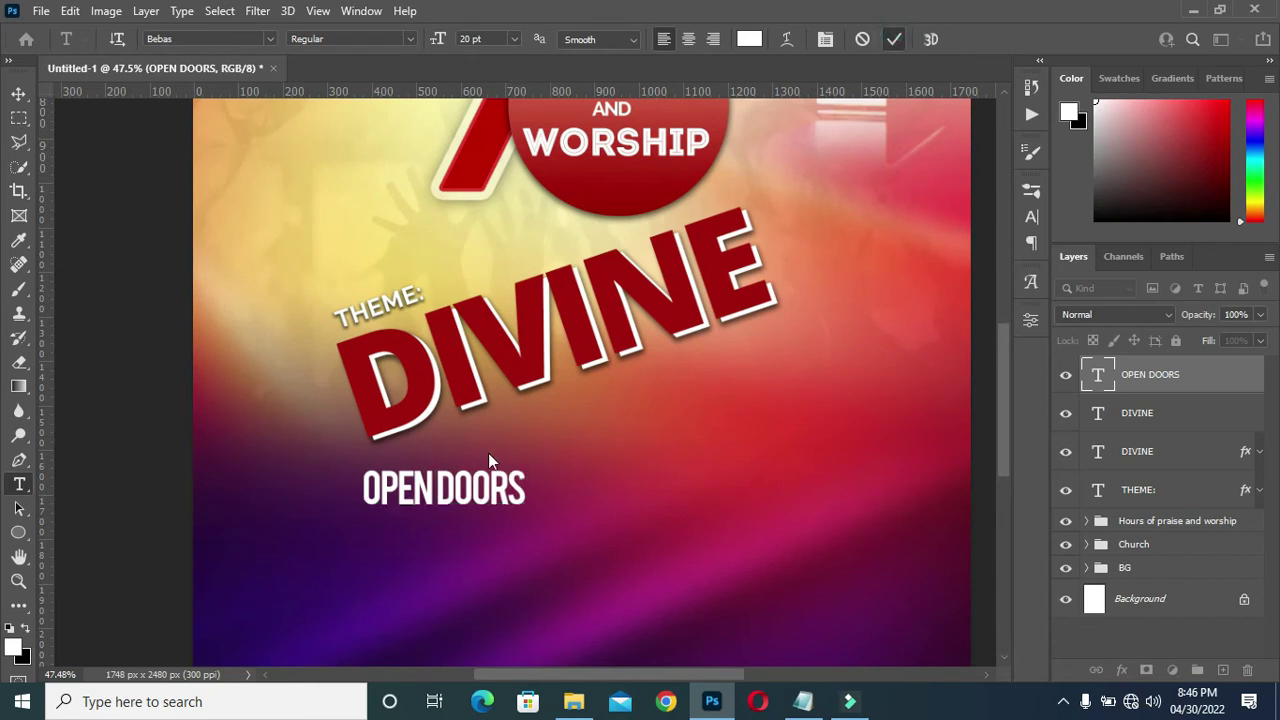
click(896, 40)
Enlarge OPEN DOORS, rotate it to about -18.5° and tuck it beneath DIVINE
key(v)
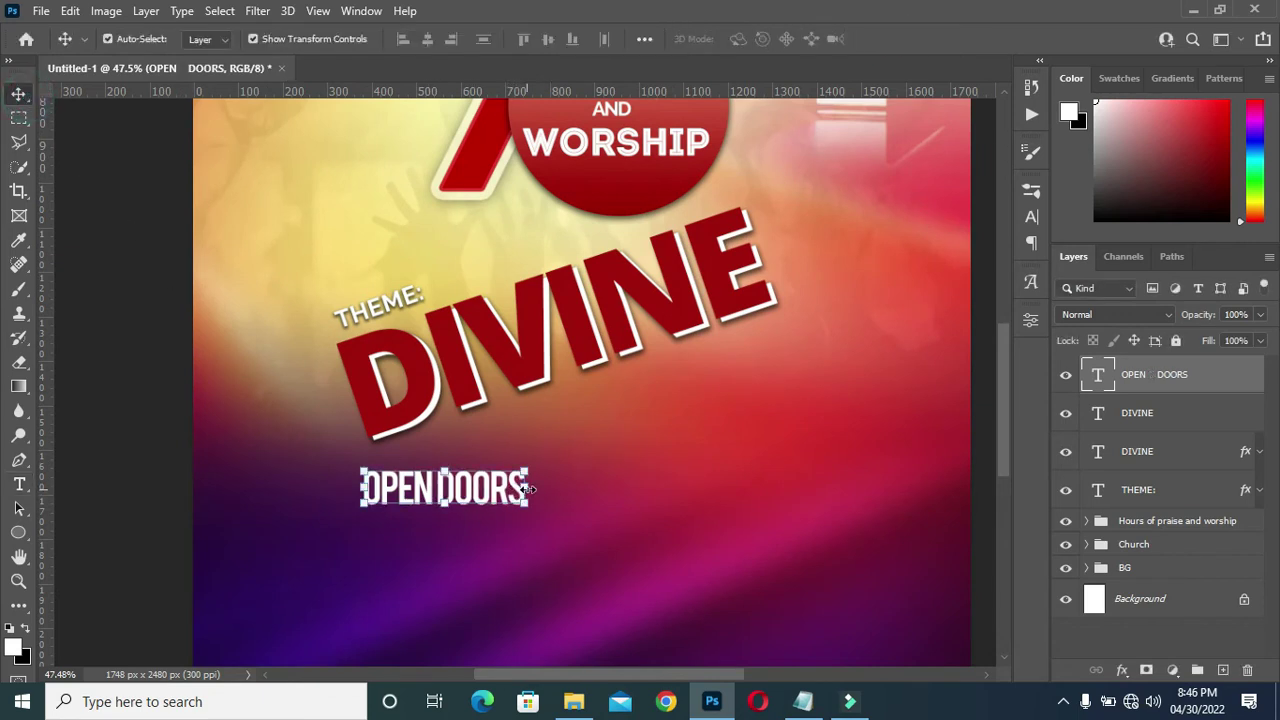
drag(529, 488, 664, 478)
drag(700, 408, 674, 378)
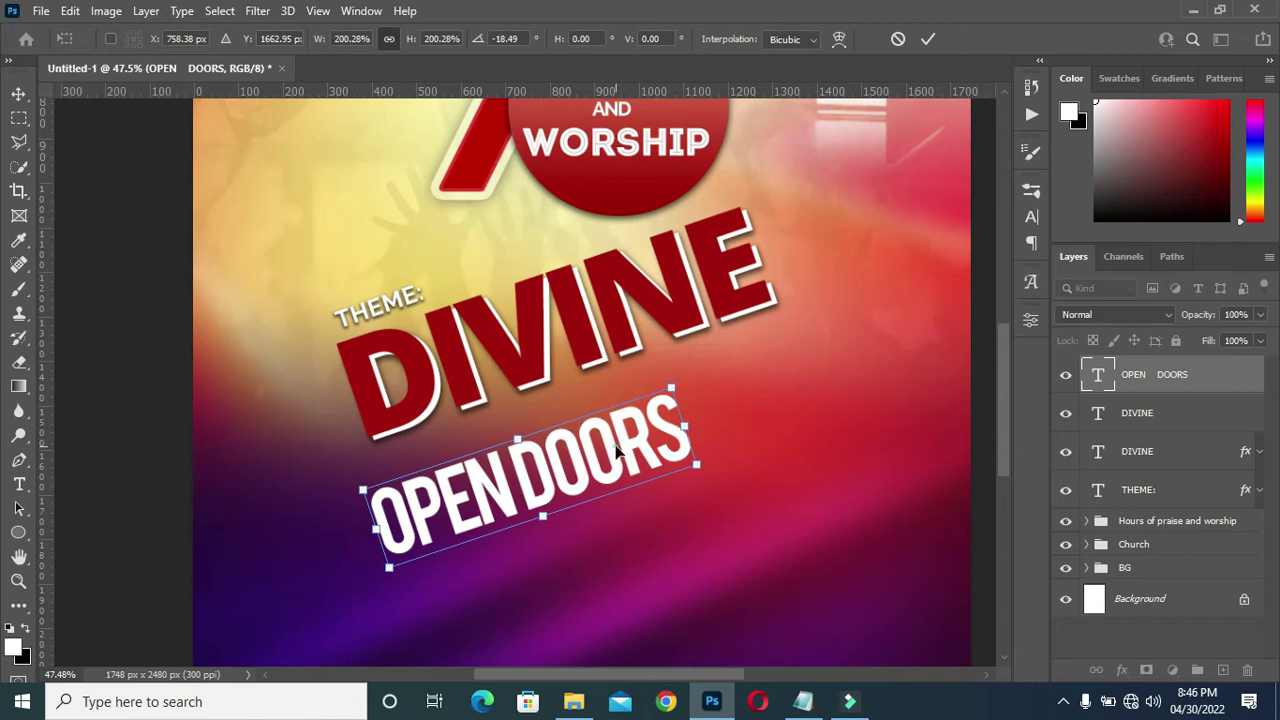
drag(617, 452, 637, 414)
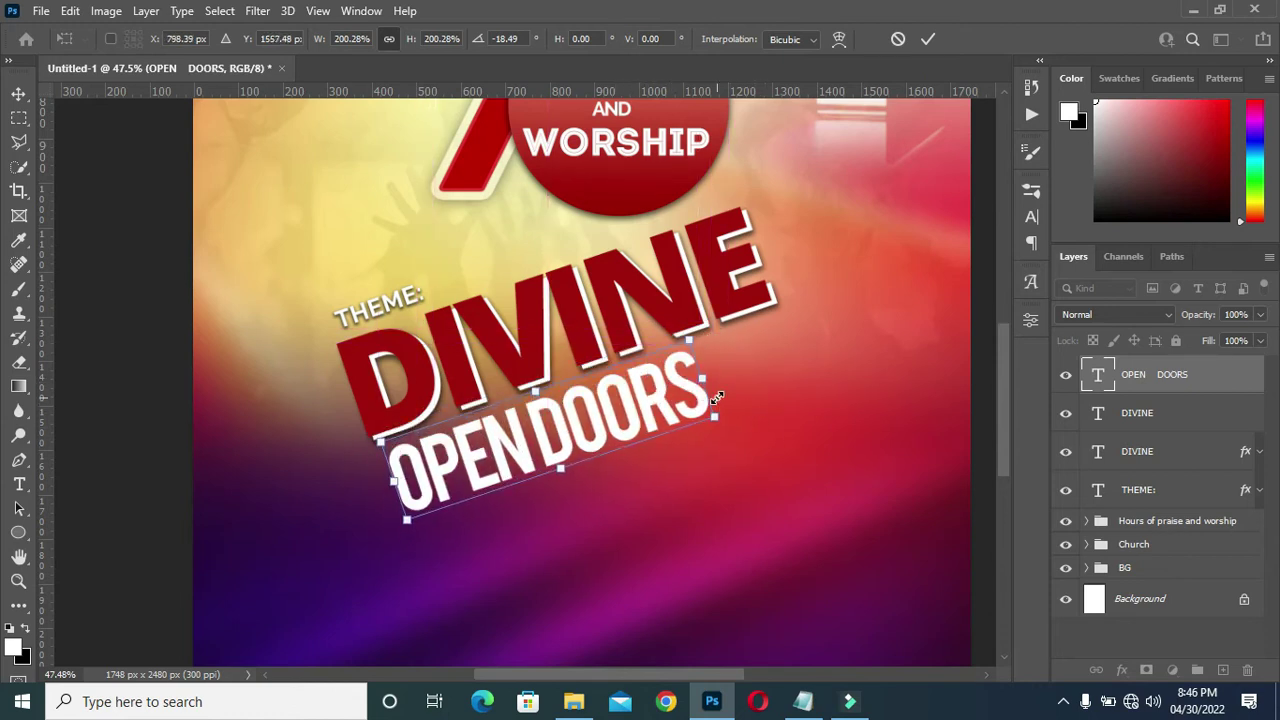
key(shift+Up)
scroll(578, 437, up, 2)
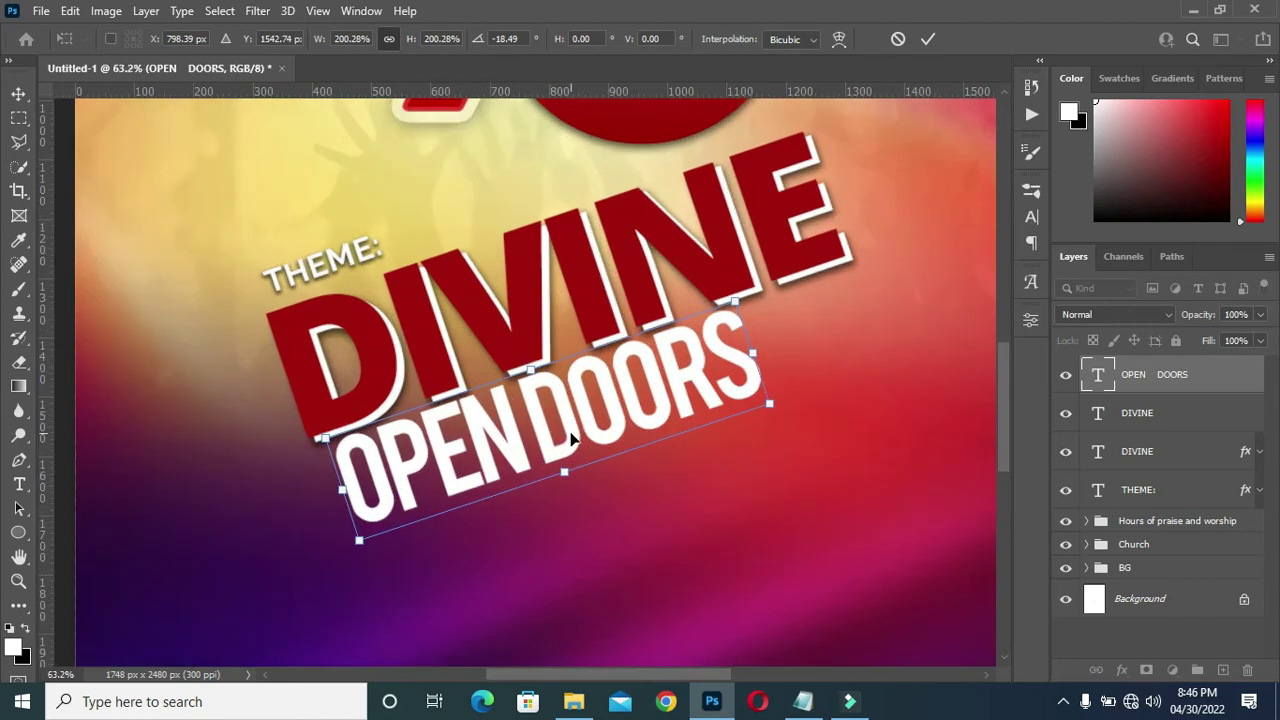
drag(575, 445, 573, 447)
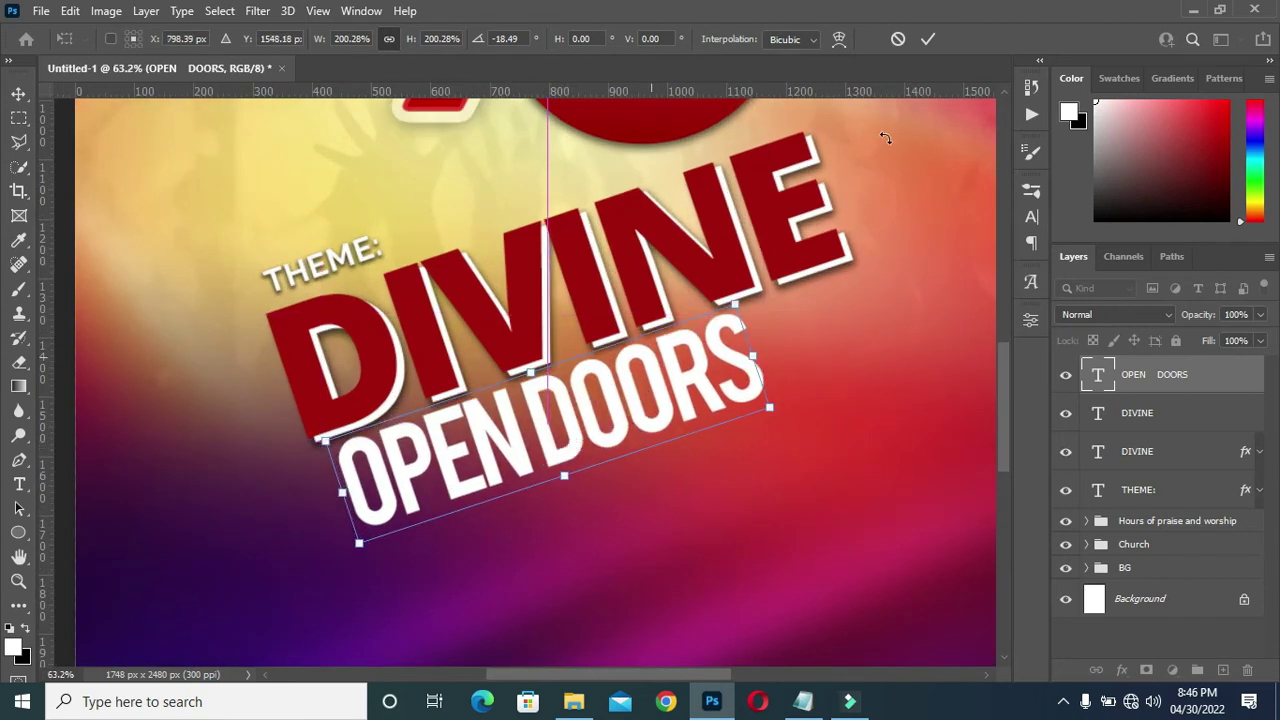
click(928, 38)
Widen the OPEN DOORS letter spacing in the Character panel and enlarge it slightly
click(1032, 218)
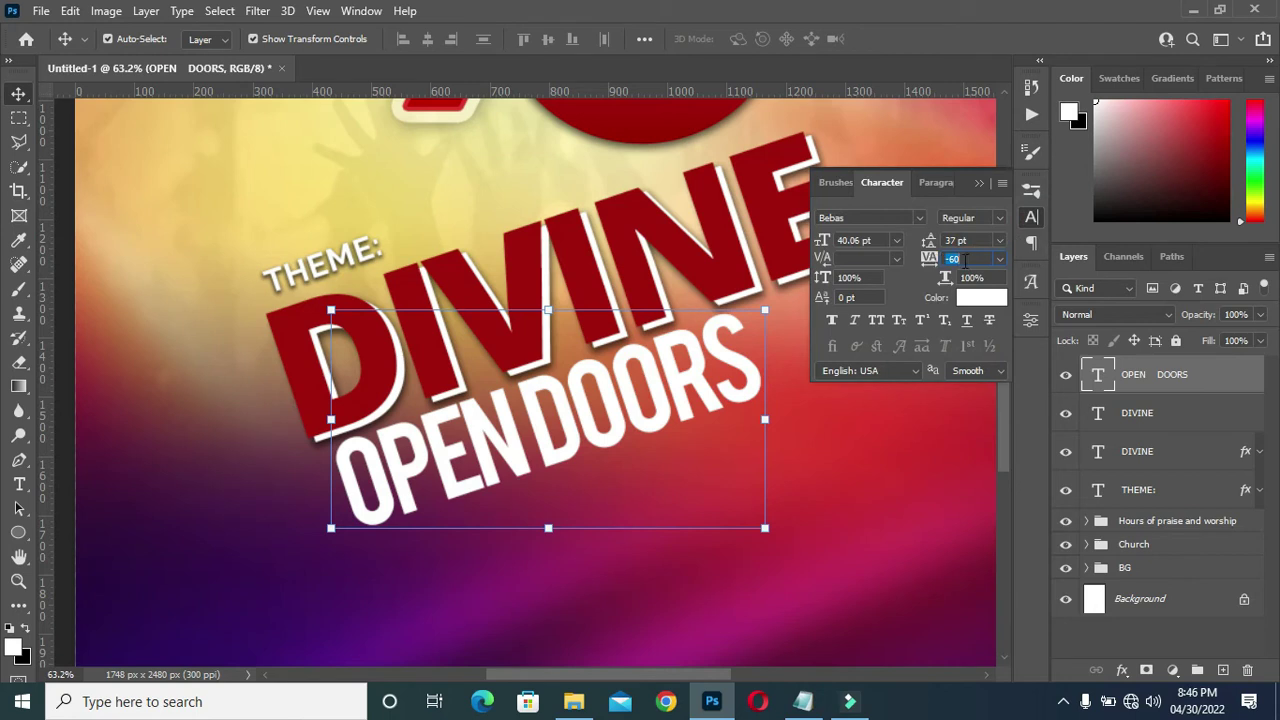
text(0)
key(Return)
click(835, 316)
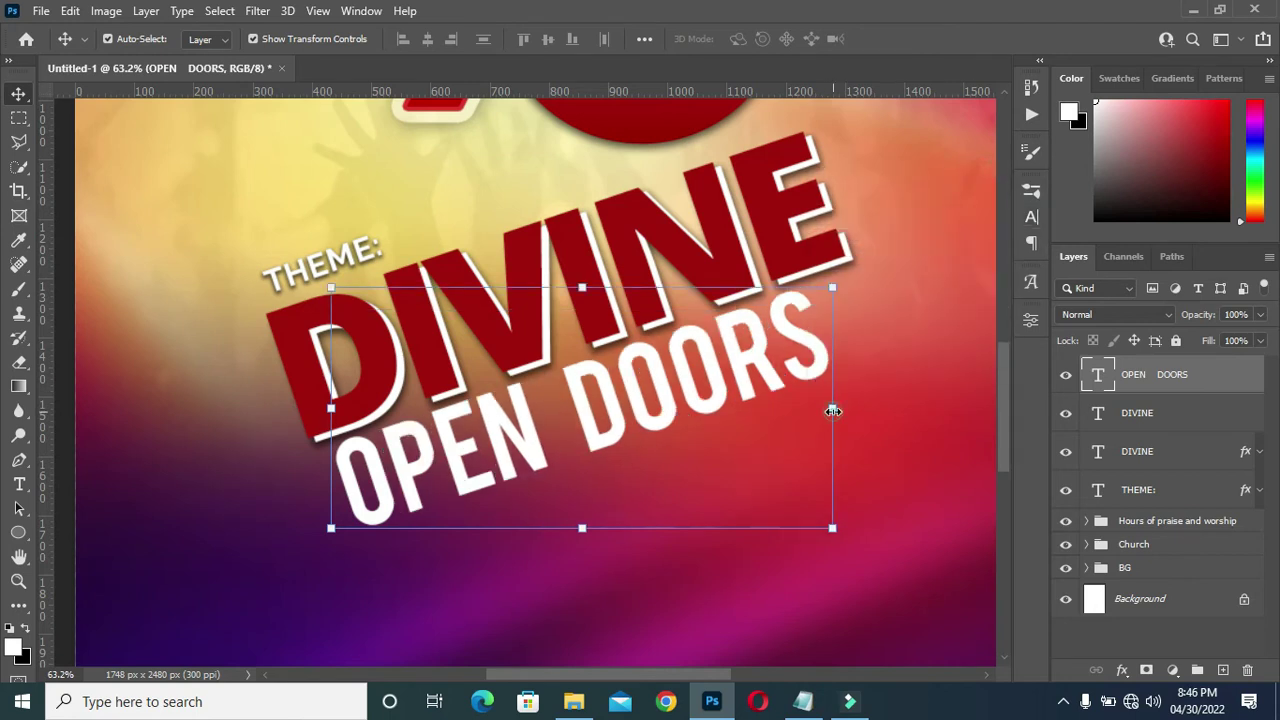
drag(833, 411, 884, 388)
click(930, 38)
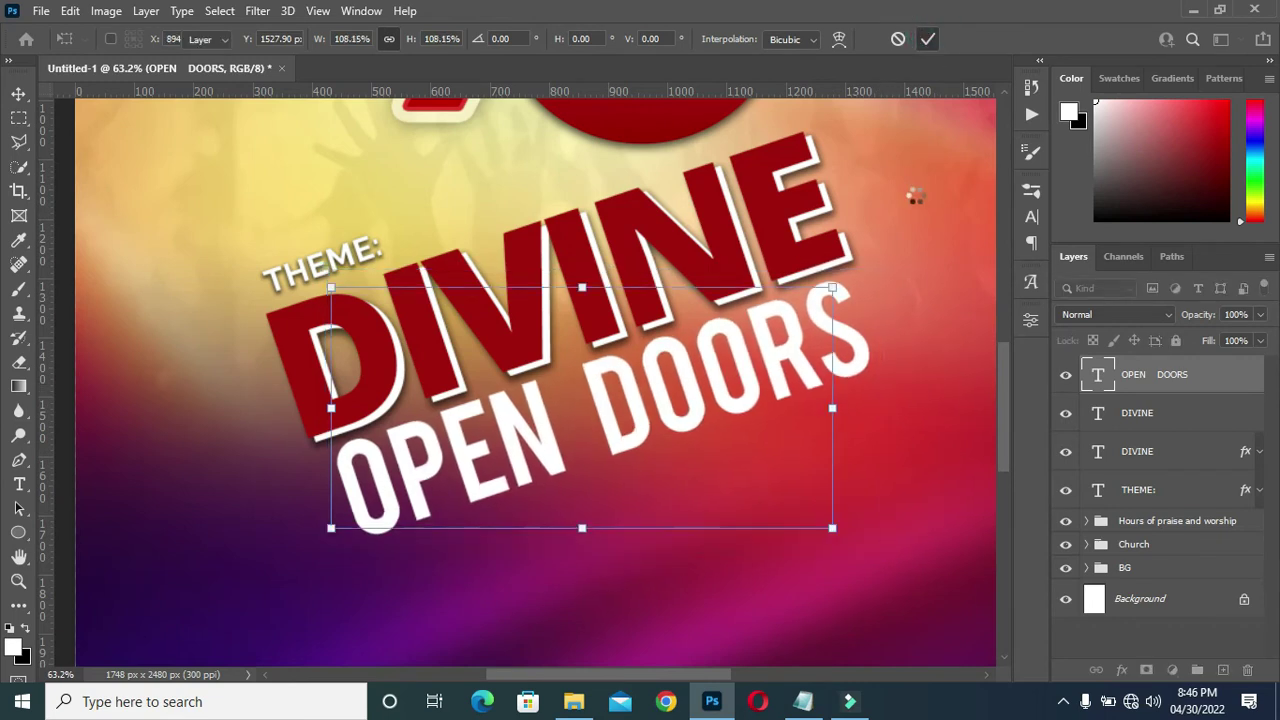
scroll(771, 246, down, 5)
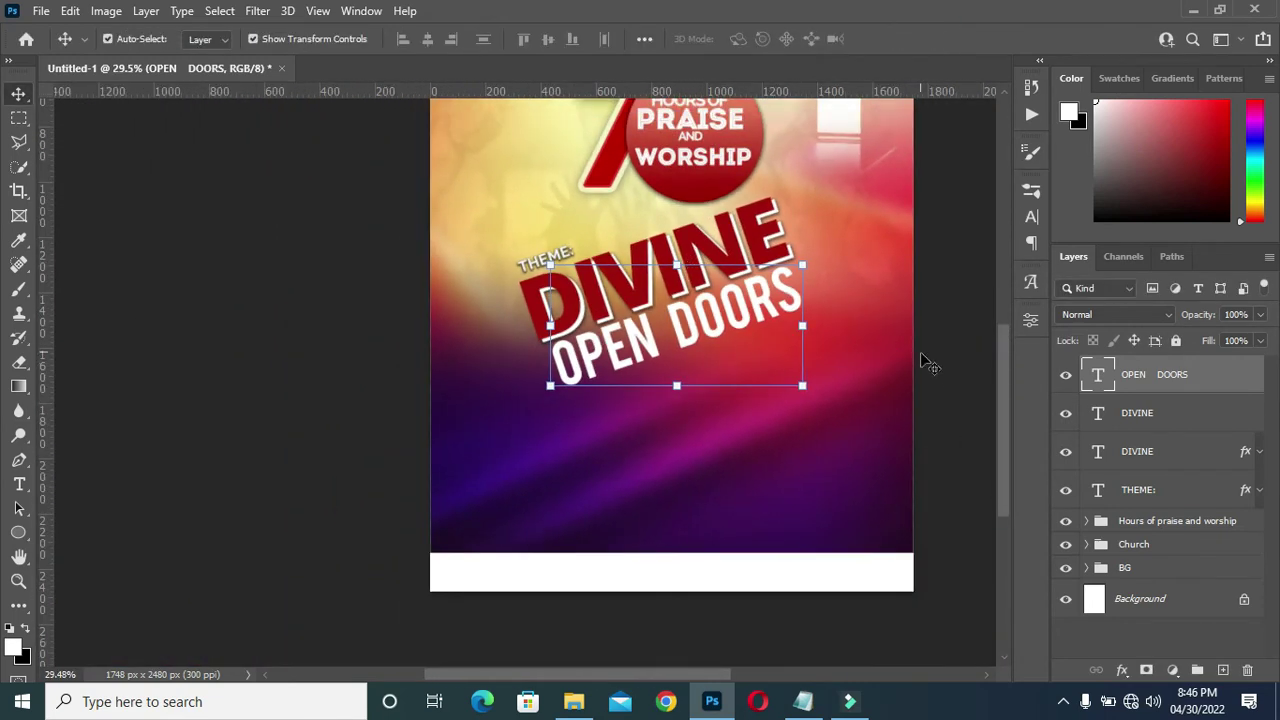
click(928, 362)
scroll(758, 318, up, 3)
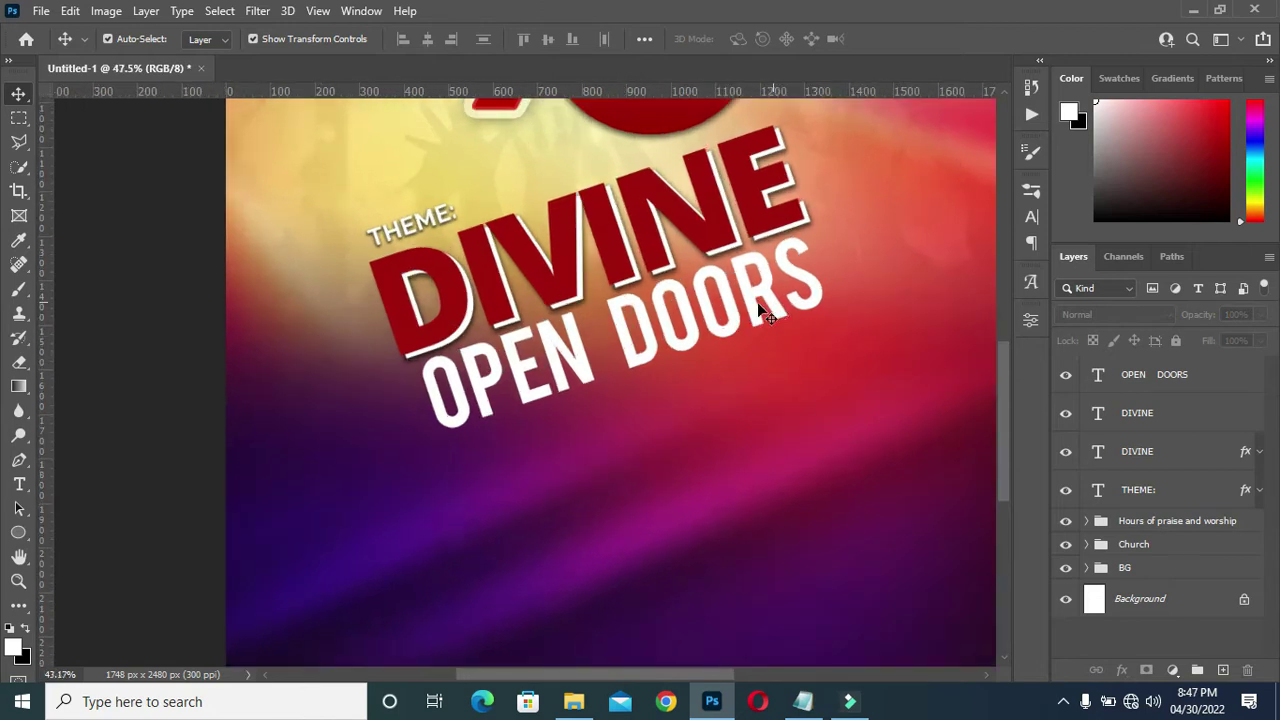
scroll(760, 314, down, 2)
scroll(862, 303, up, 2)
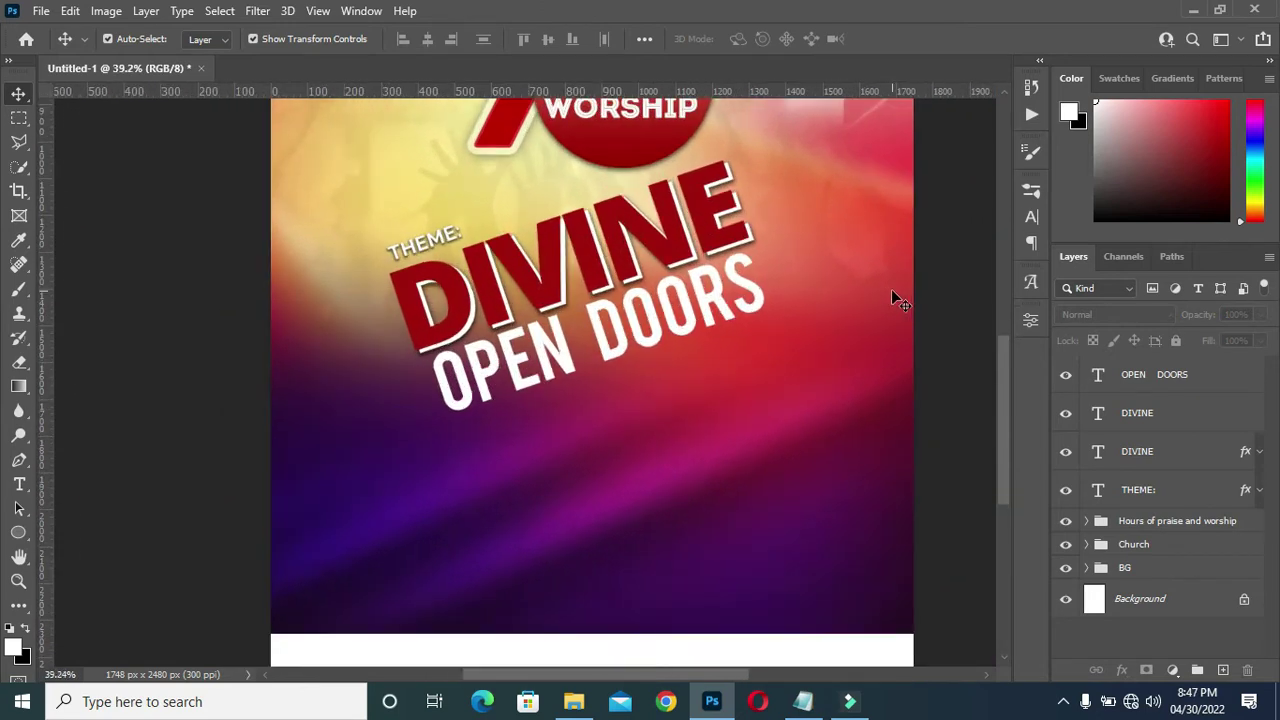
click(1138, 383)
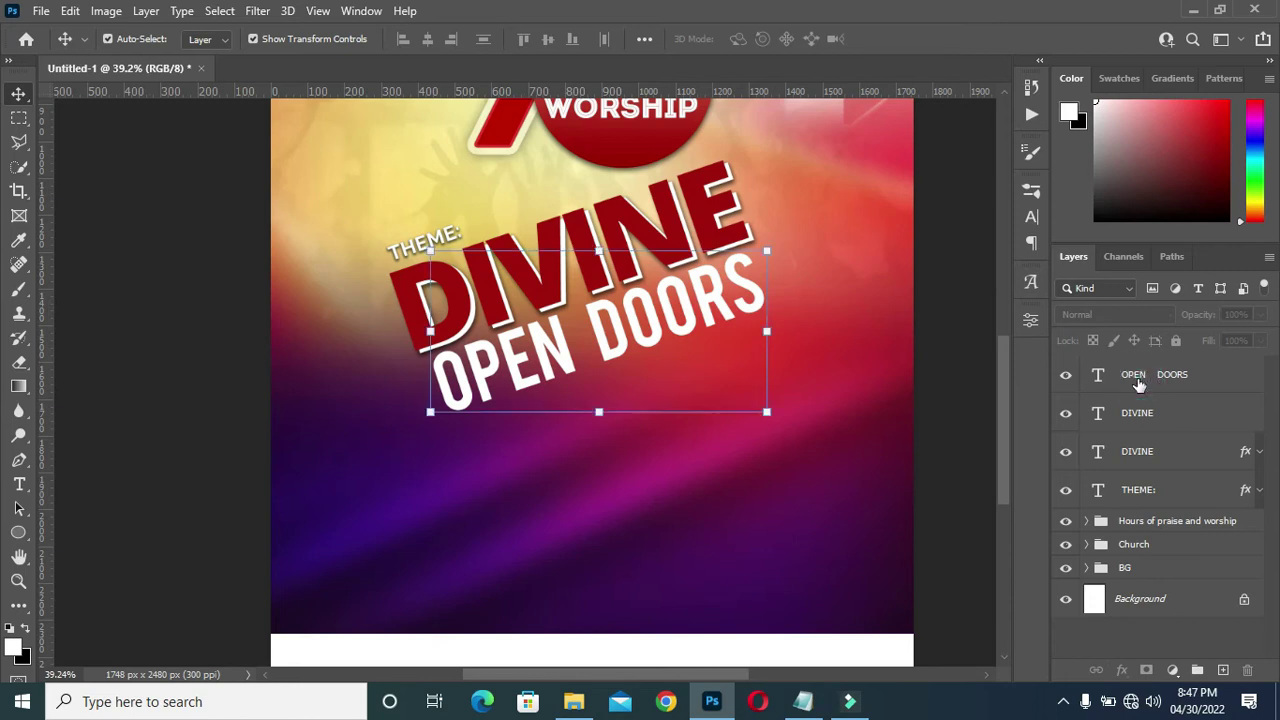
Apply a drop shadow to OPEN DOORS matching DIVINE's (63% opacity, 16 px size)
click(1122, 672)
click(977, 513)
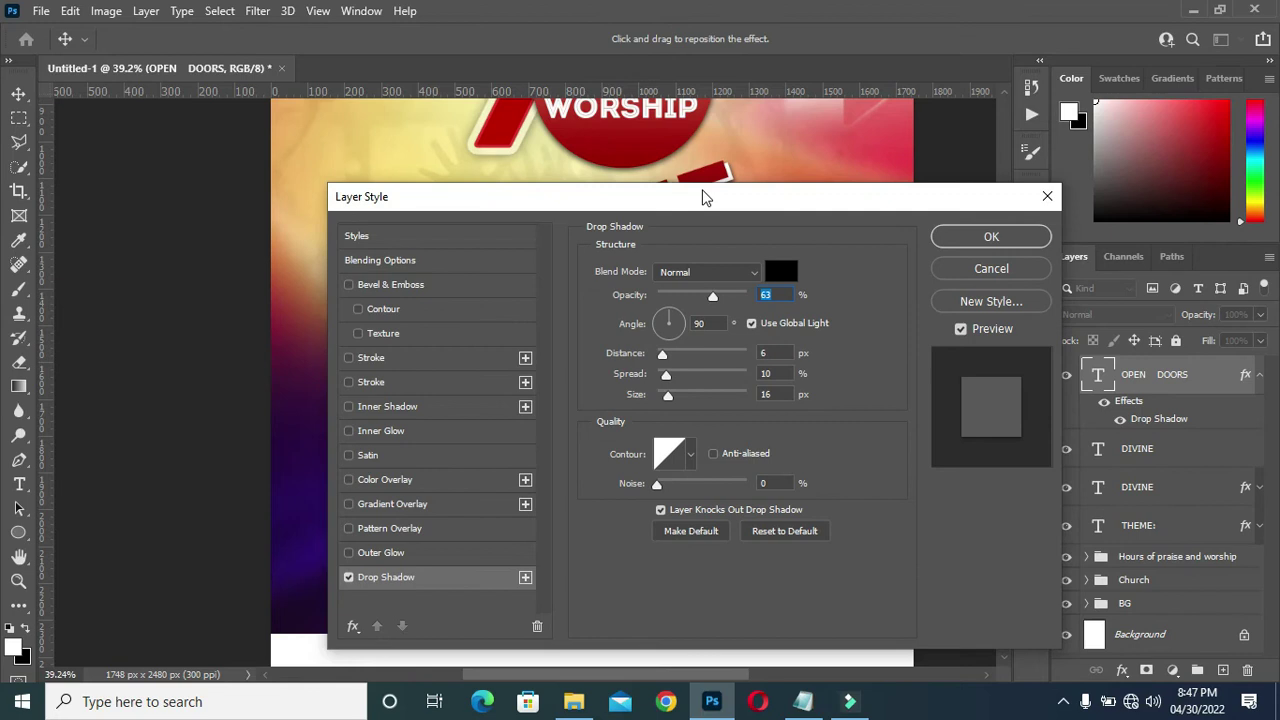
drag(701, 195, 1240, 150)
key(Return)
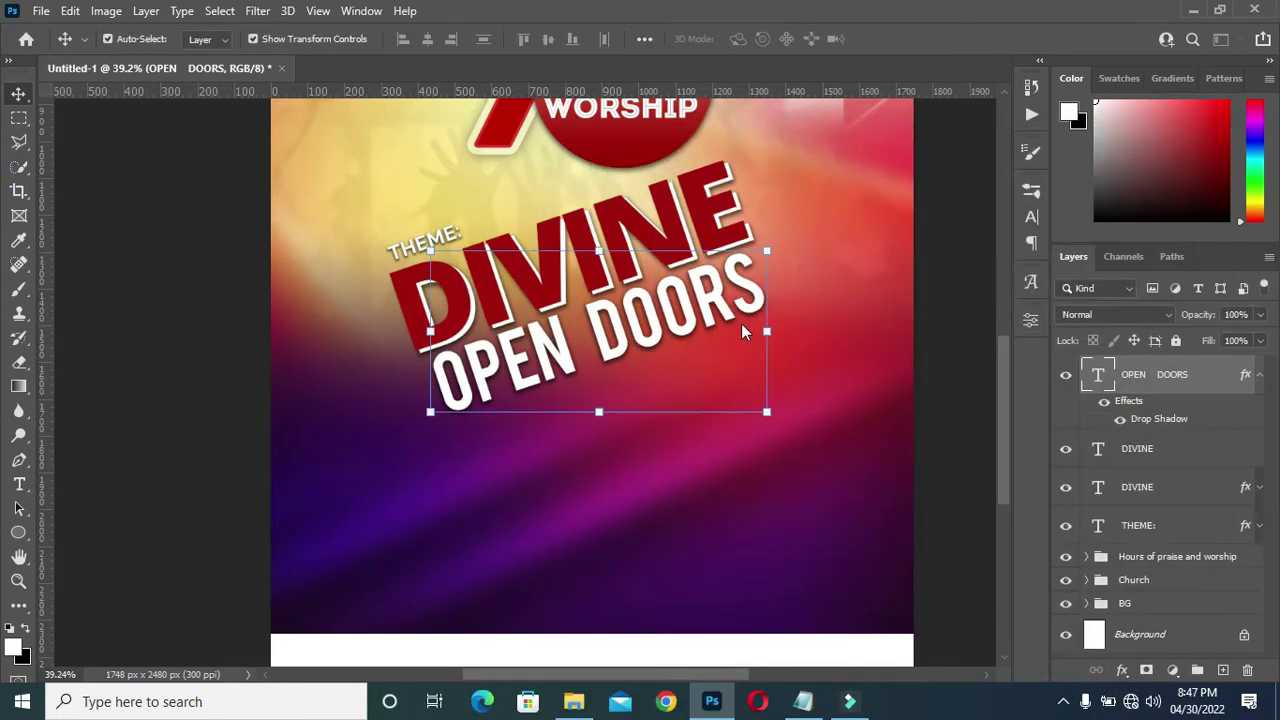
Copy the 'THUR 12TH MAY, 2022' date line from the event notes
click(803, 701)
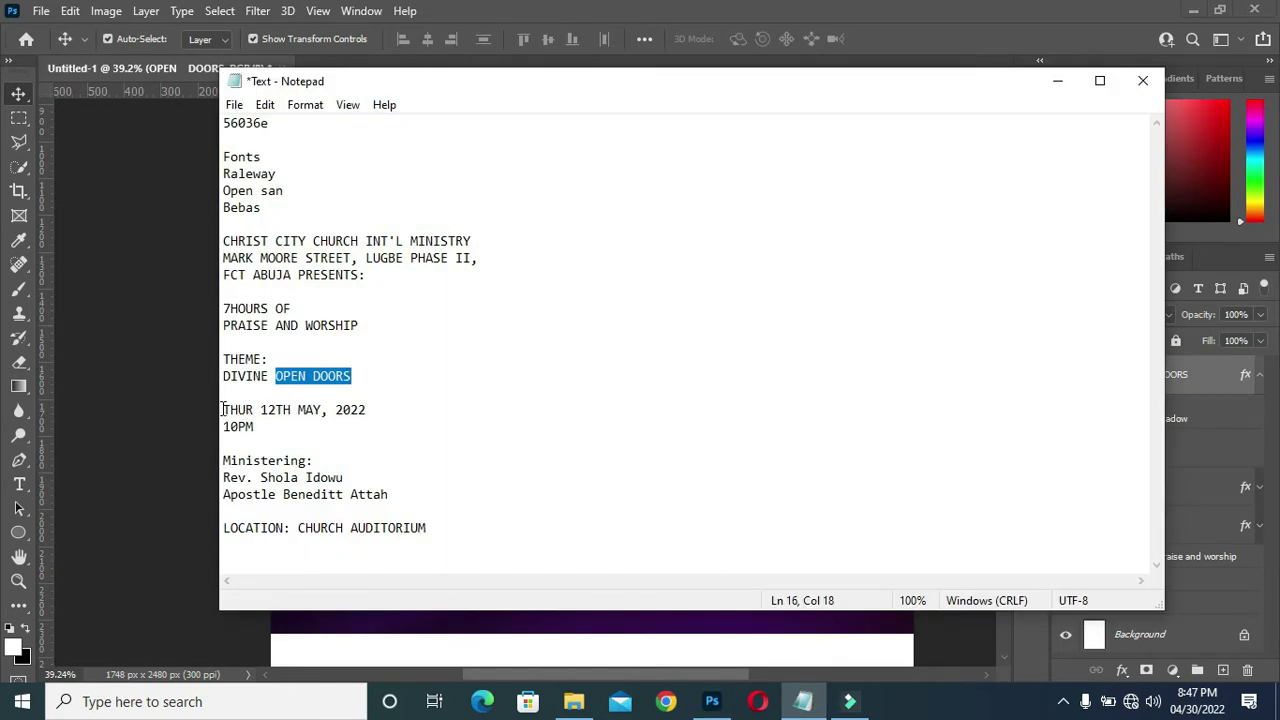
drag(222, 409, 373, 410)
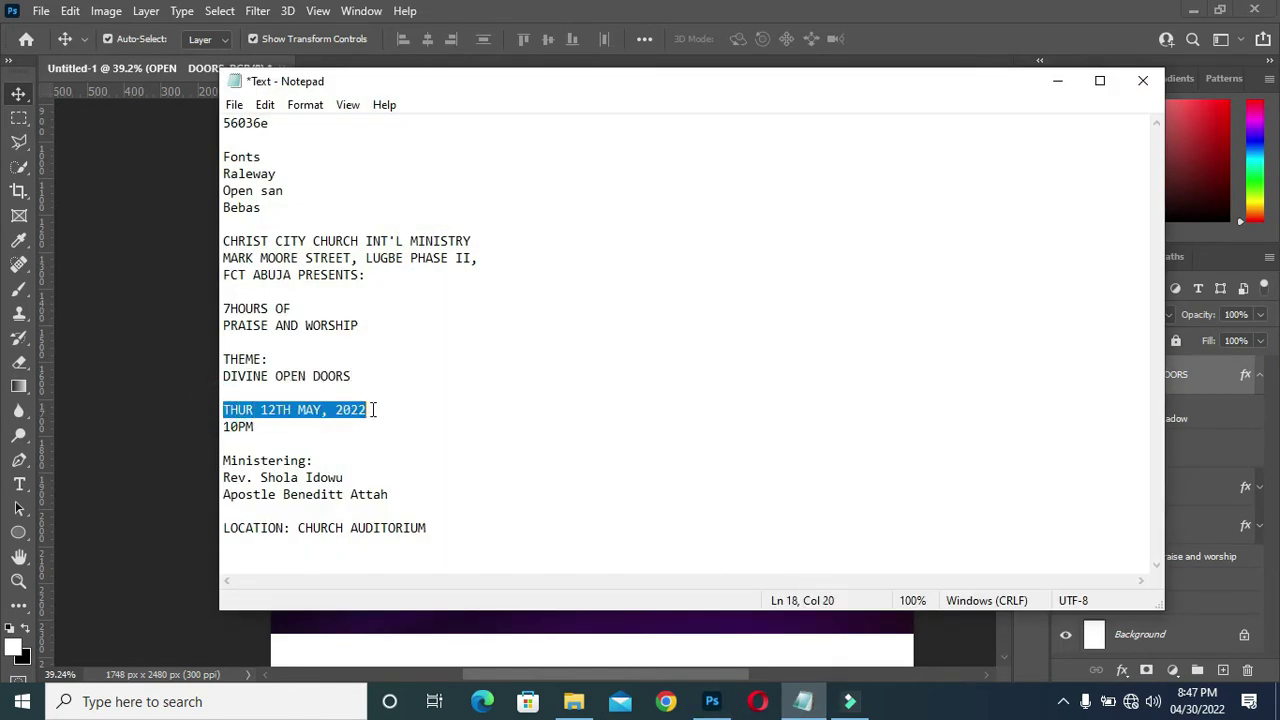
click(1057, 80)
scroll(847, 425, down, 2)
click(847, 425)
scroll(508, 352, down, 2)
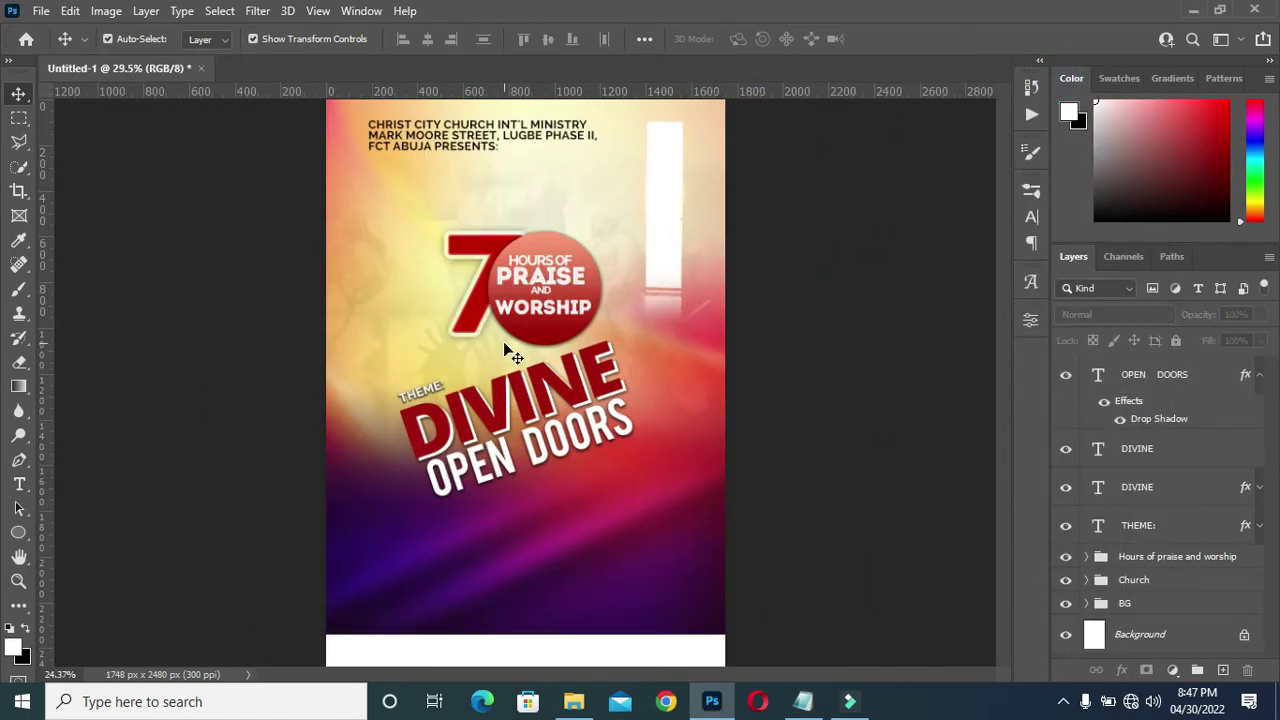
Scale the THEME:, DIVINE and OPEN DOORS layers together to about 125%
click(1259, 378)
click(1158, 376)
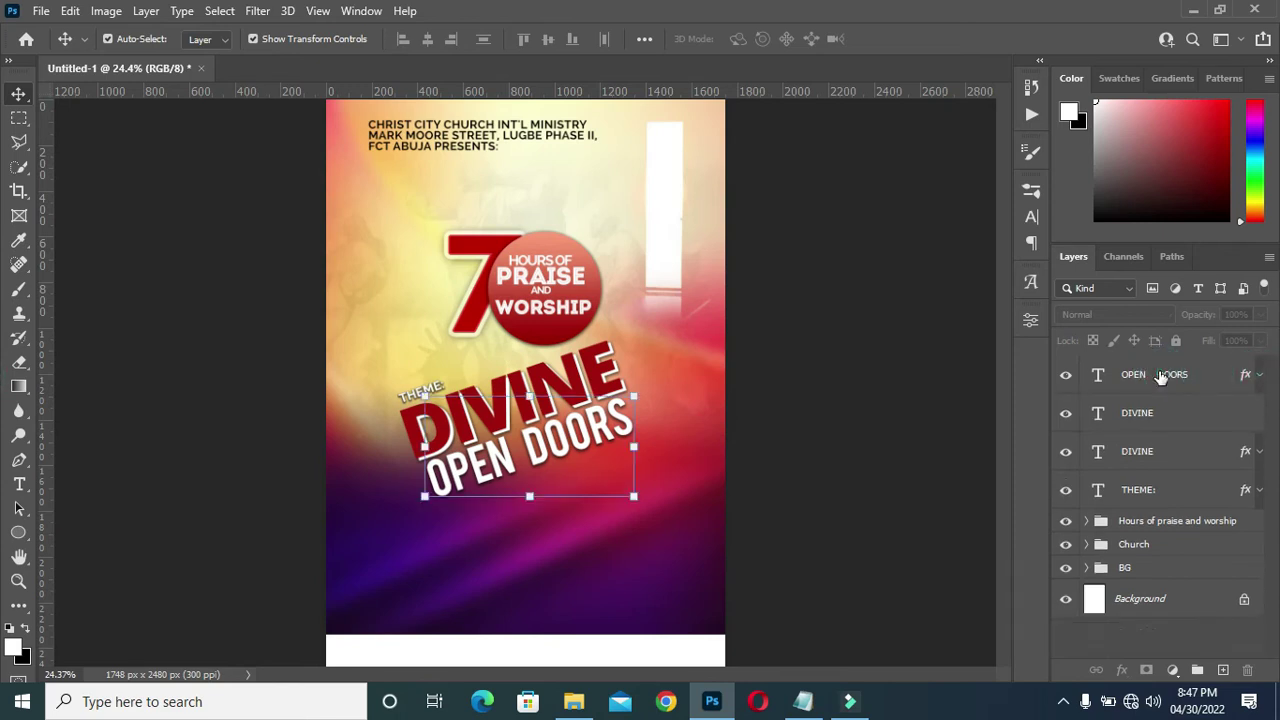
shift+click(1143, 494)
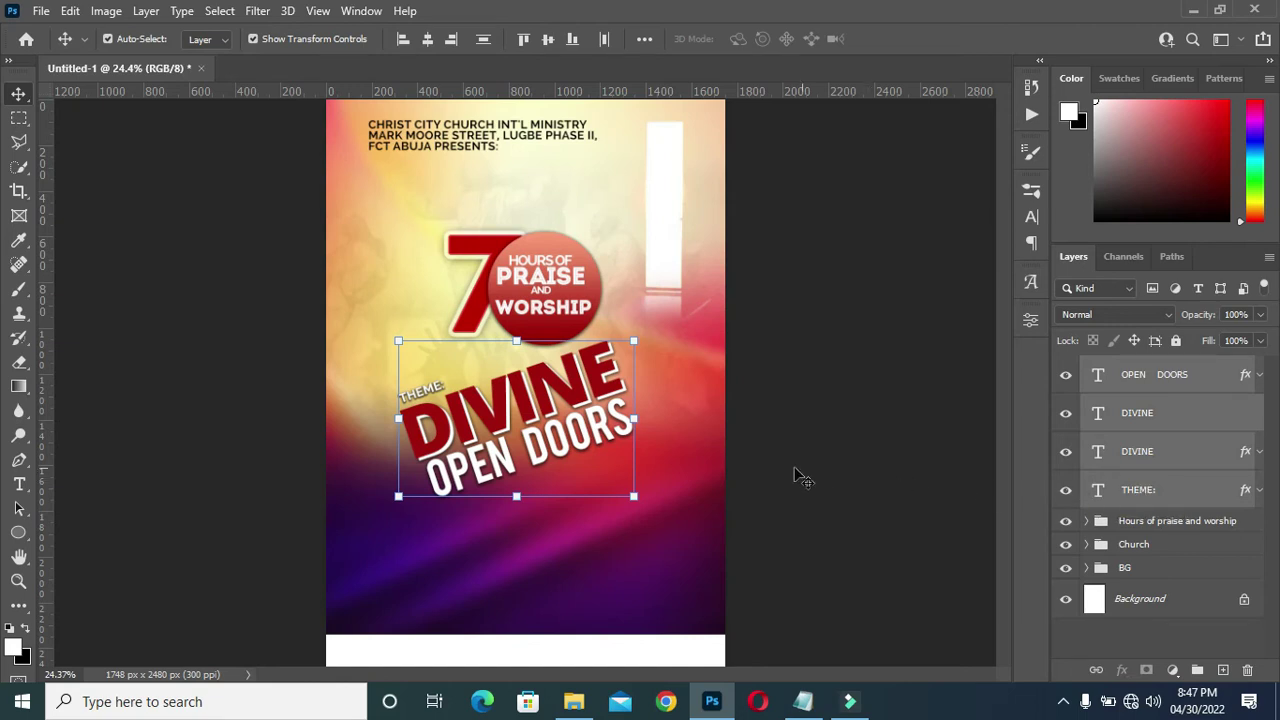
key(ctrl+t)
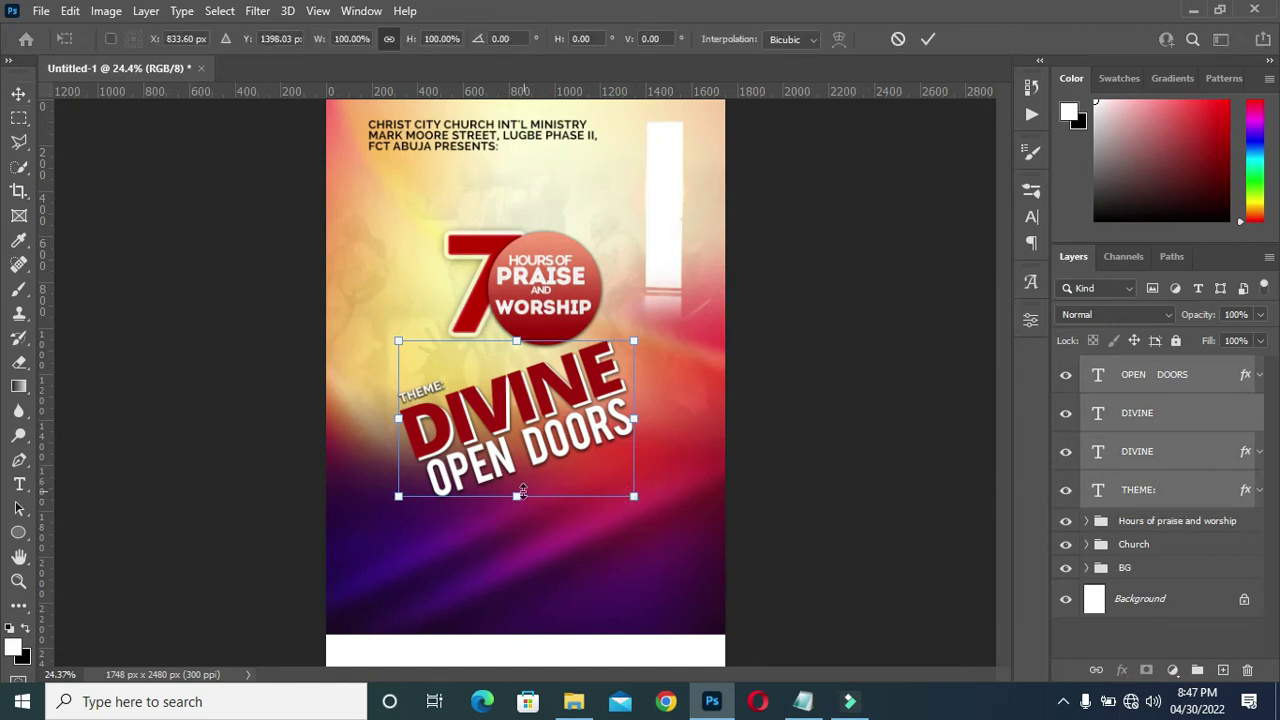
drag(516, 497, 515, 544)
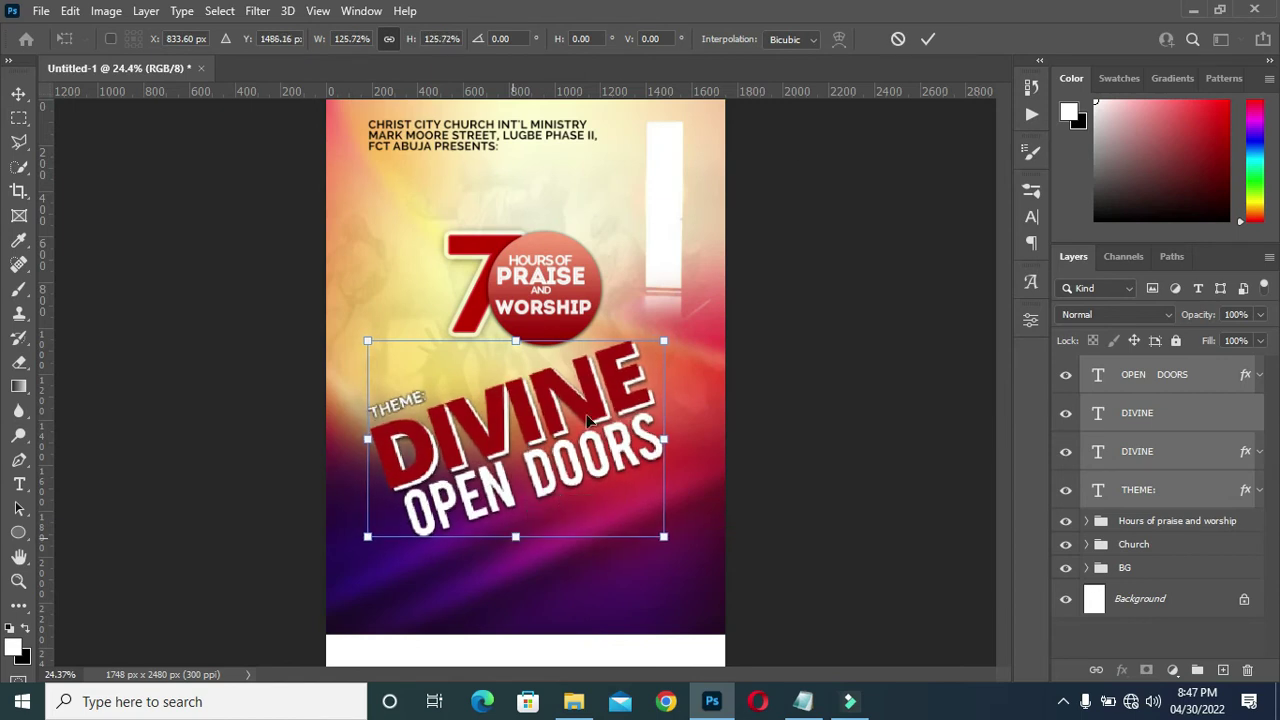
click(928, 39)
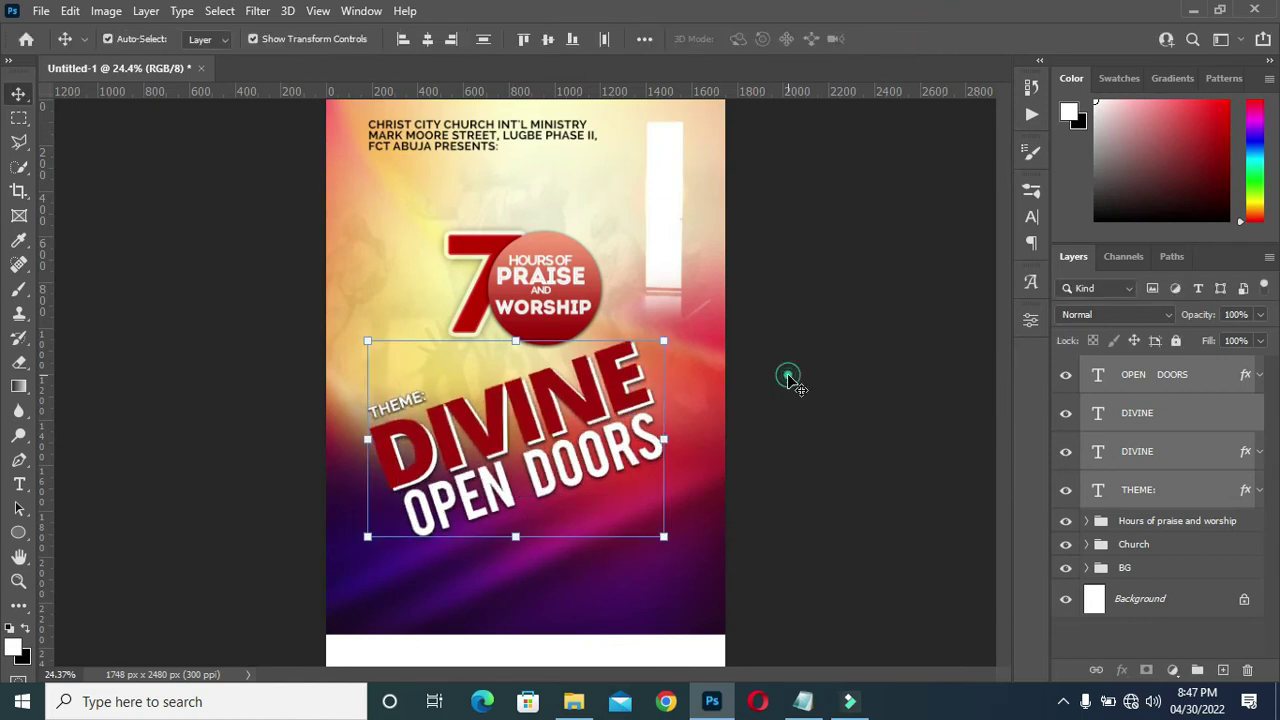
Shrink the THEME: label to about 78%, sitting just above DIVINE's left end
click(390, 414)
scroll(392, 410, up, 2)
click(396, 405)
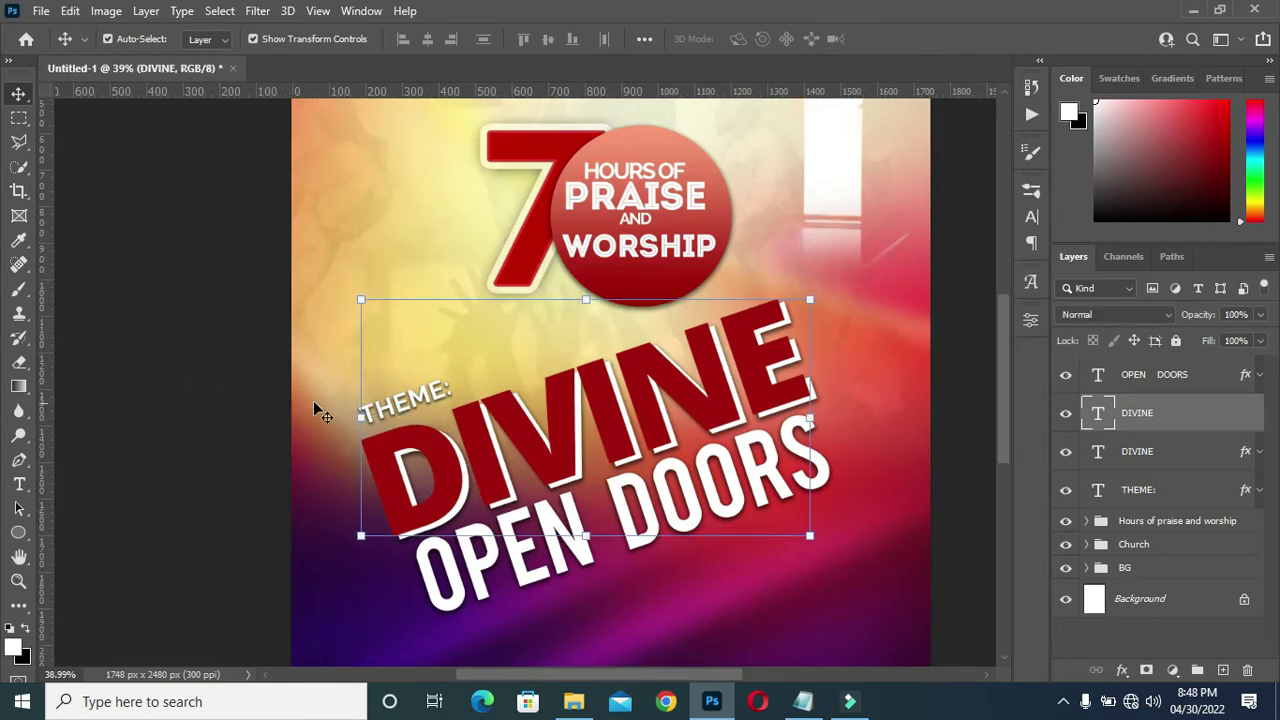
click(360, 398)
scroll(340, 396, up, 2)
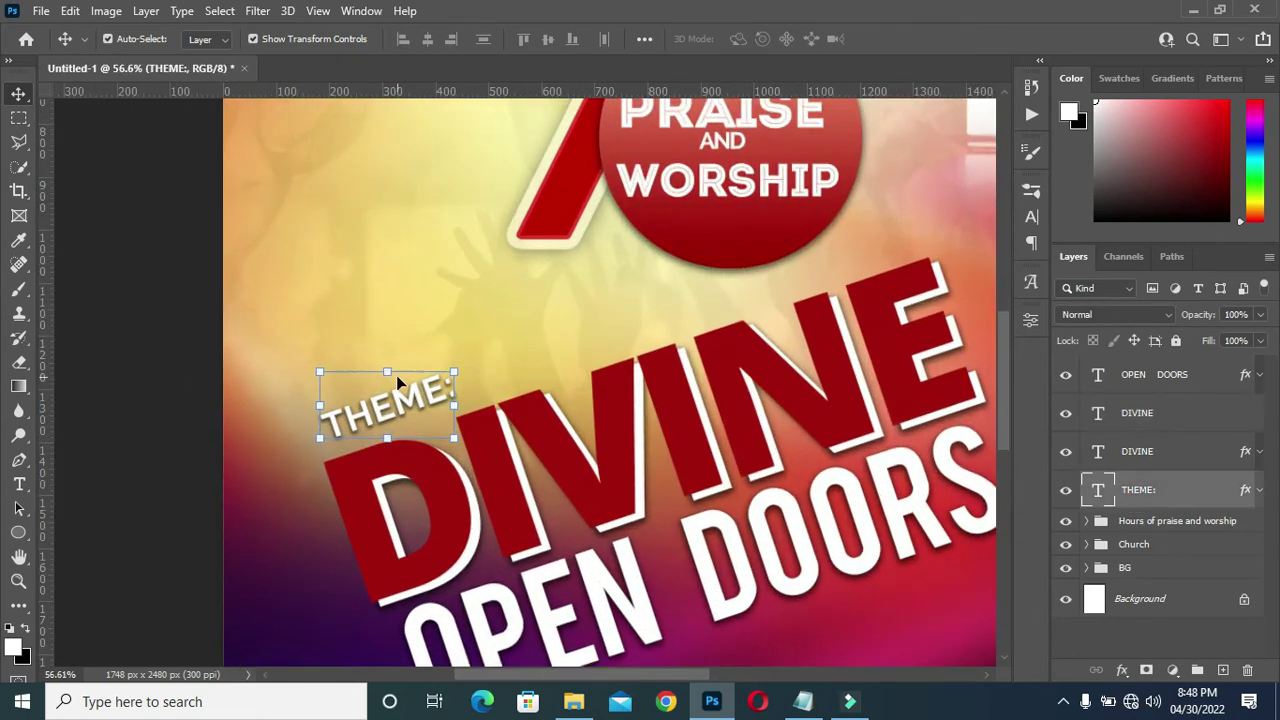
drag(390, 371, 387, 383)
scroll(770, 195, down, 3)
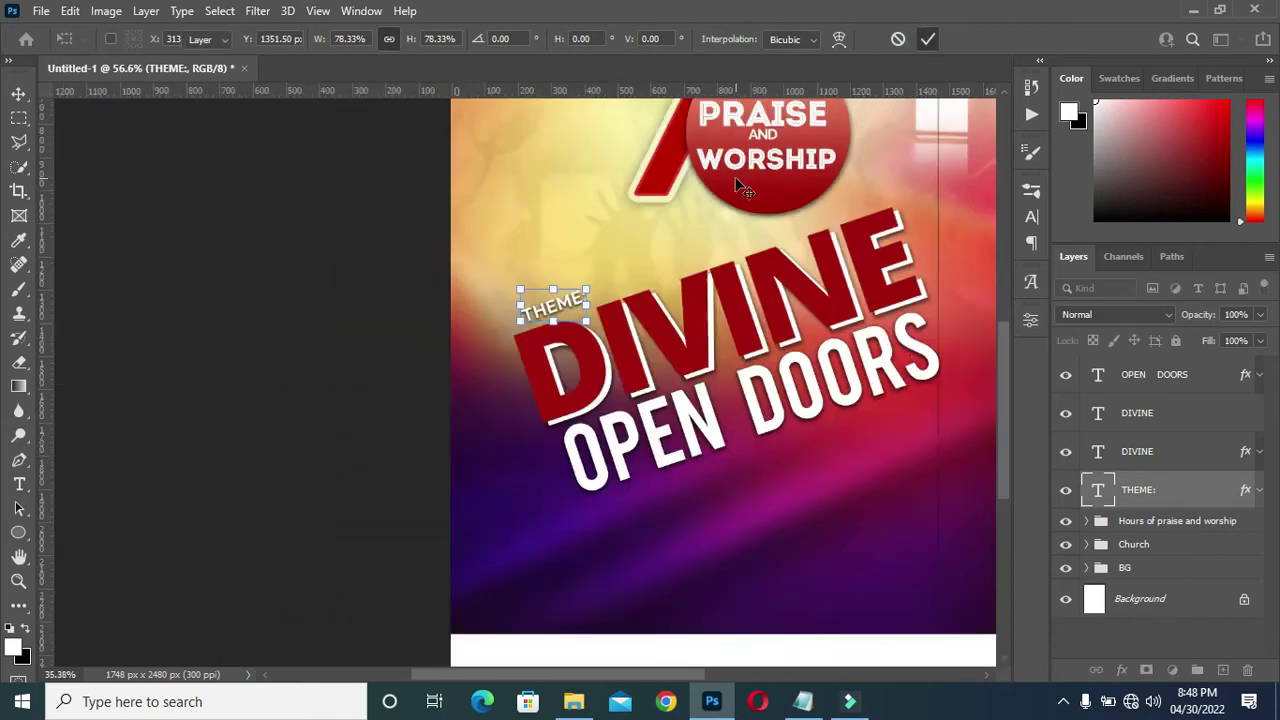
key(Return)
scroll(770, 195, down, 1)
drag(614, 675, 694, 675)
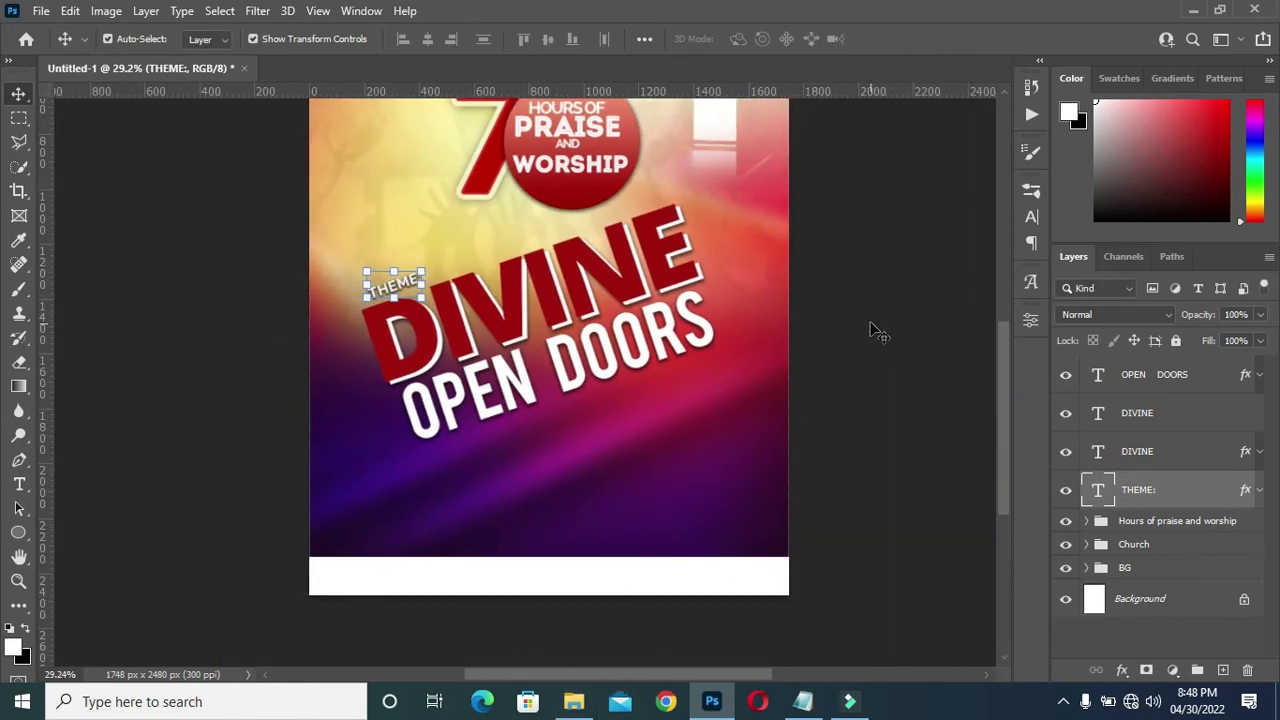
scroll(822, 330, up, 2)
scroll(822, 330, up, 1)
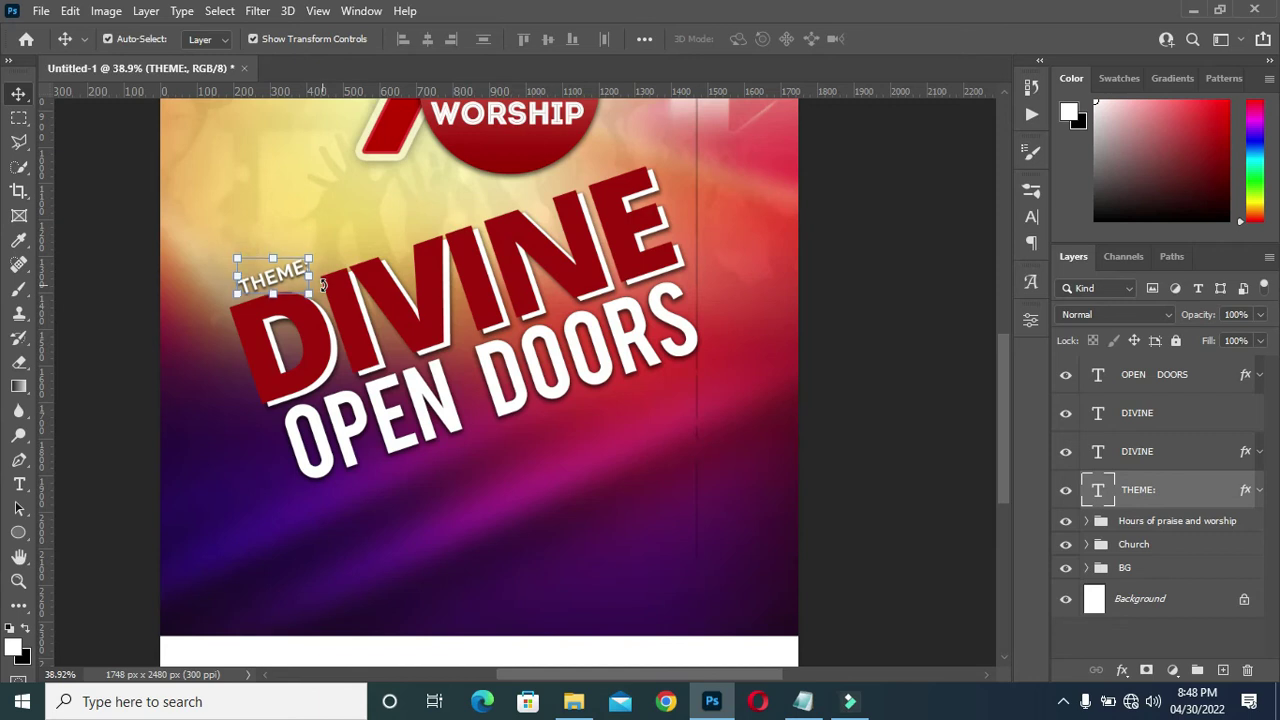
click(868, 289)
scroll(866, 287, down, 2)
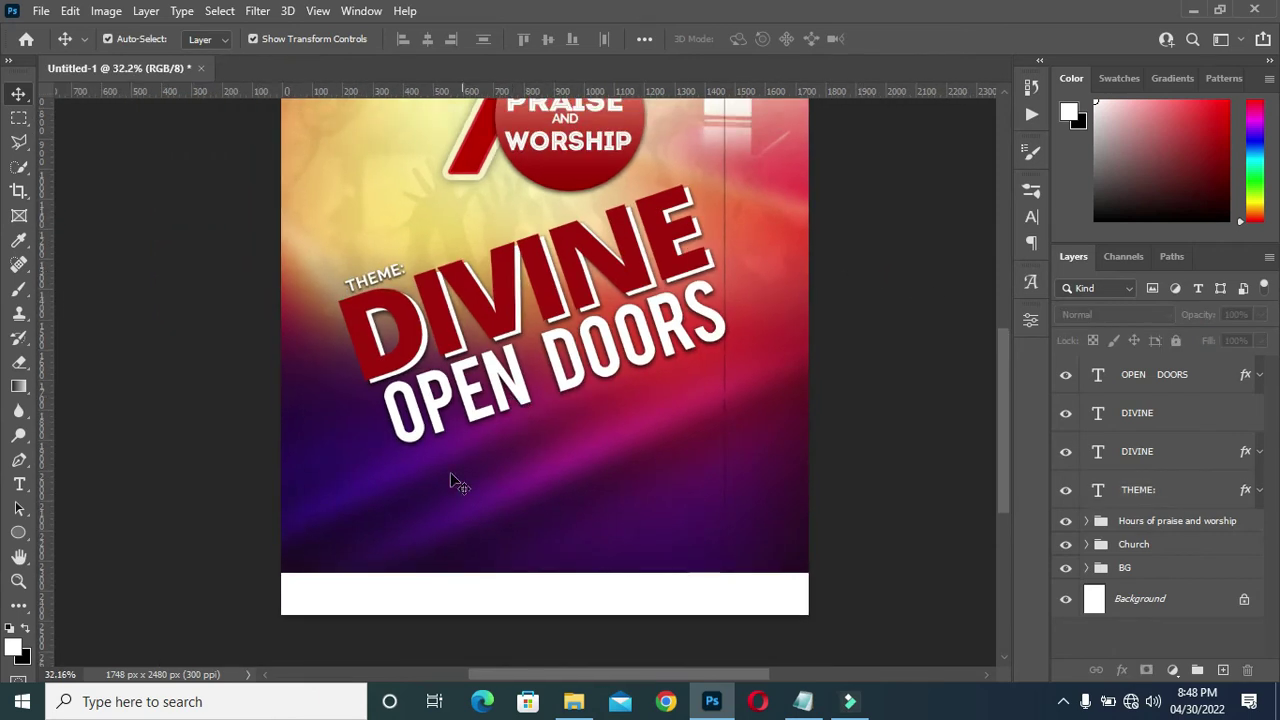
scroll(495, 530, up, 1)
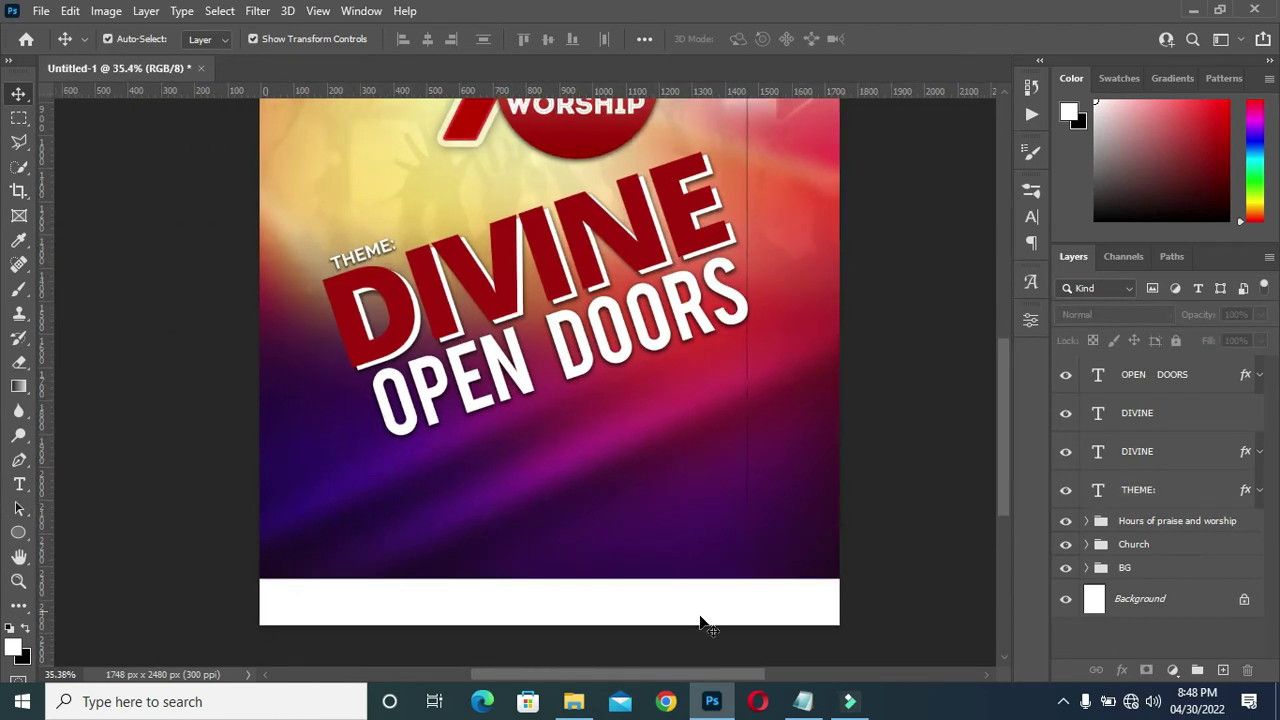
click(803, 701)
Paste the date as a new text line below OPEN DOORS, set in Open Sans
click(1061, 84)
click(19, 485)
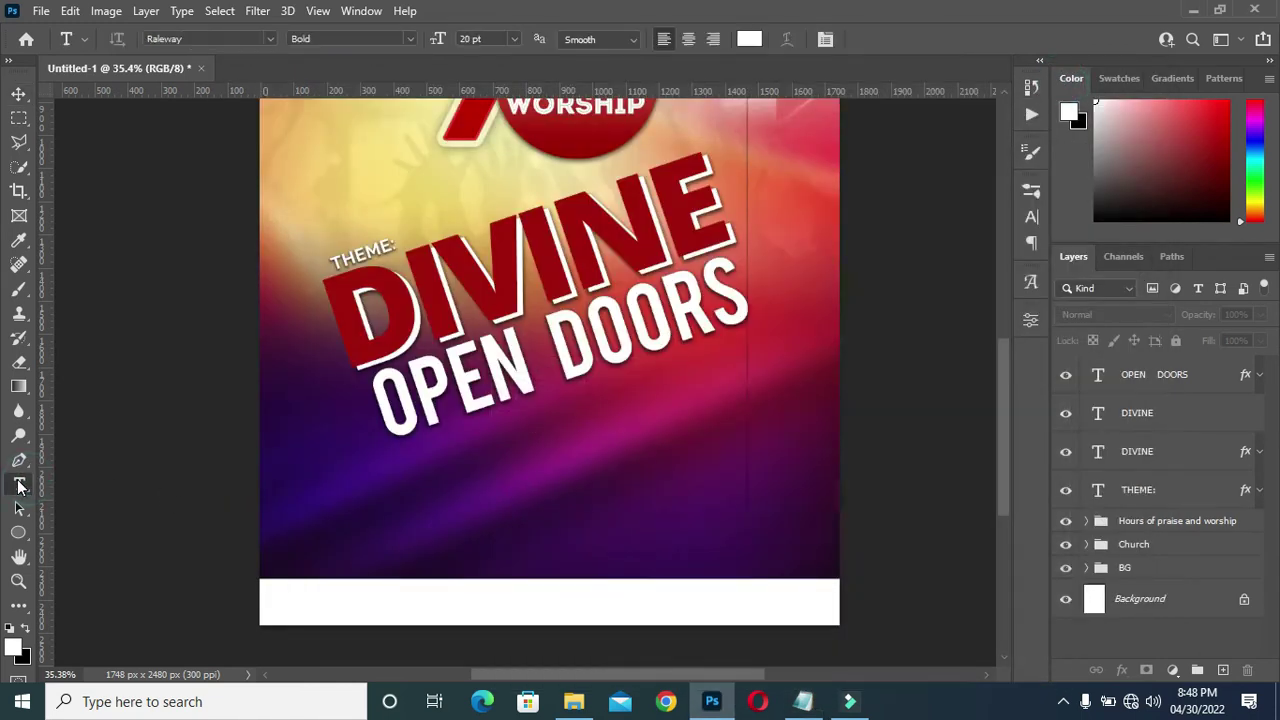
click(368, 486)
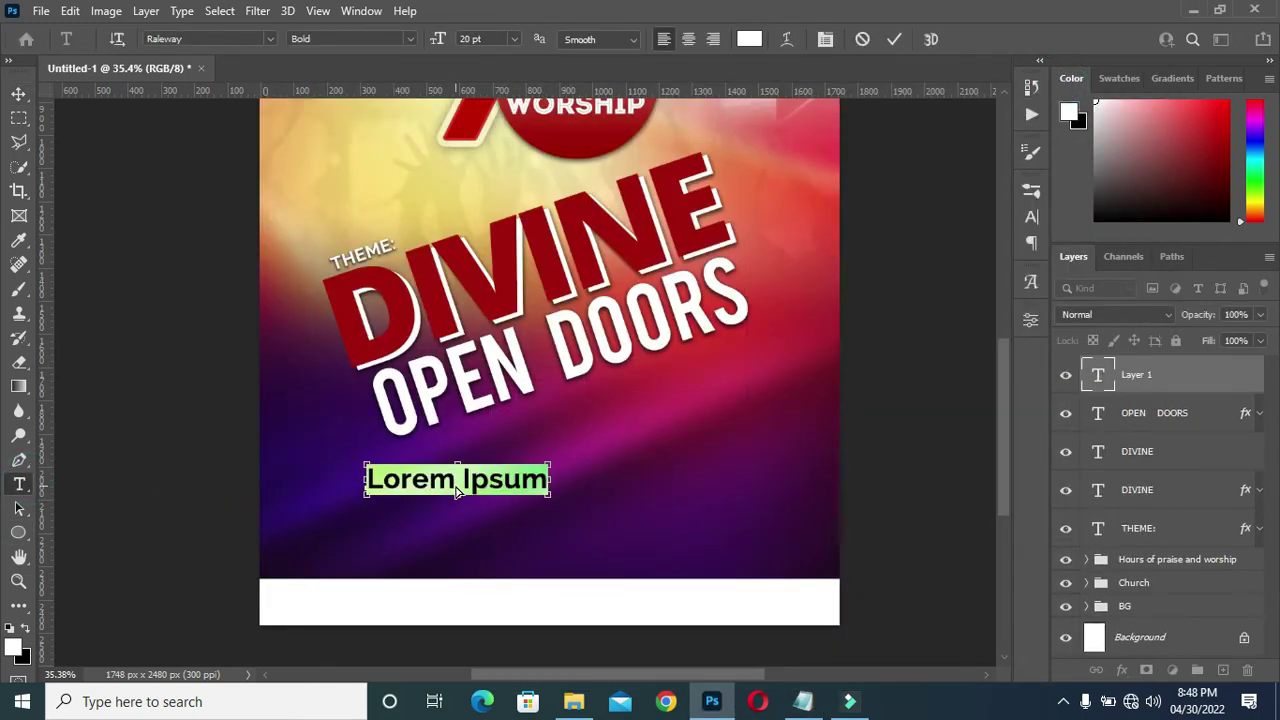
text(THUR 12TH MAY, 2022)
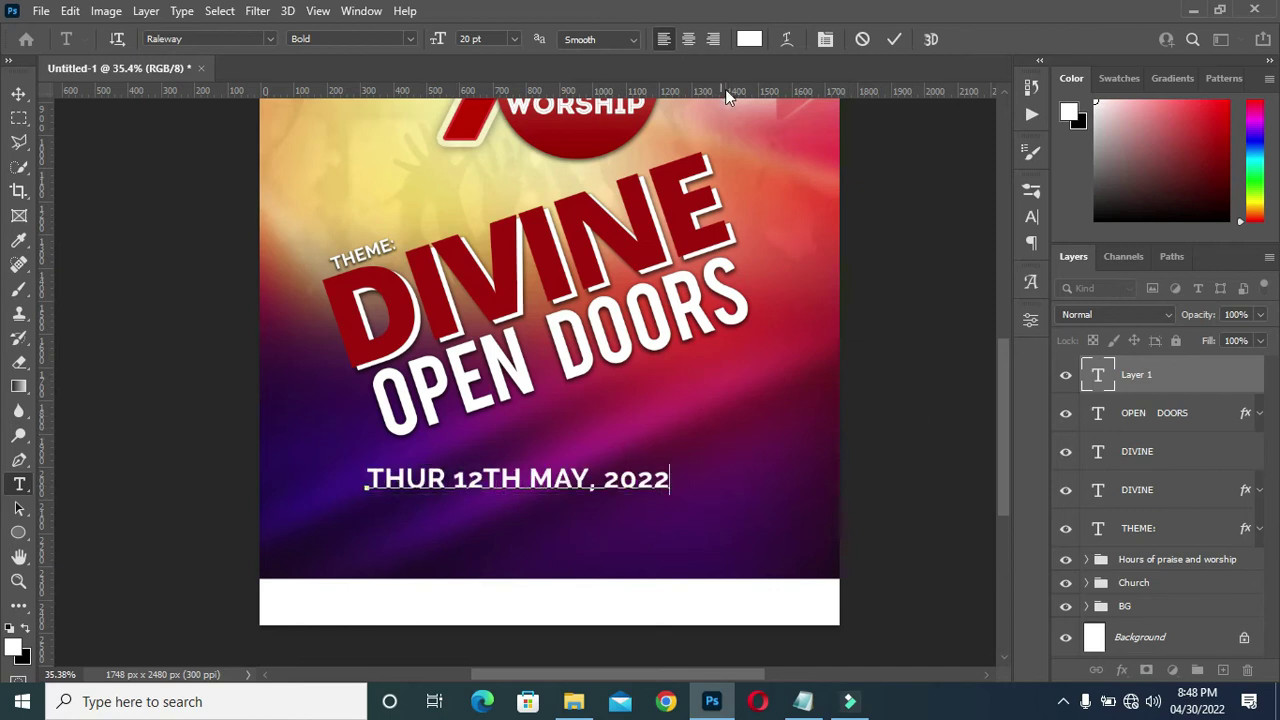
click(891, 39)
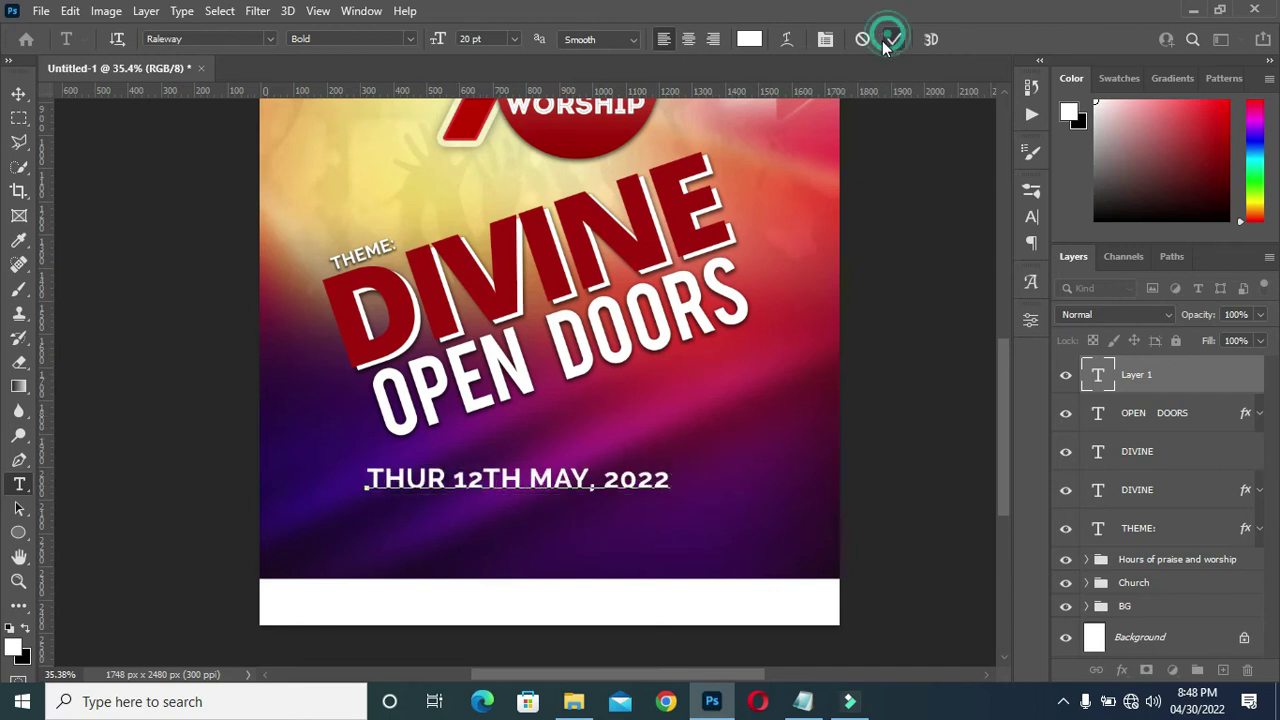
click(268, 39)
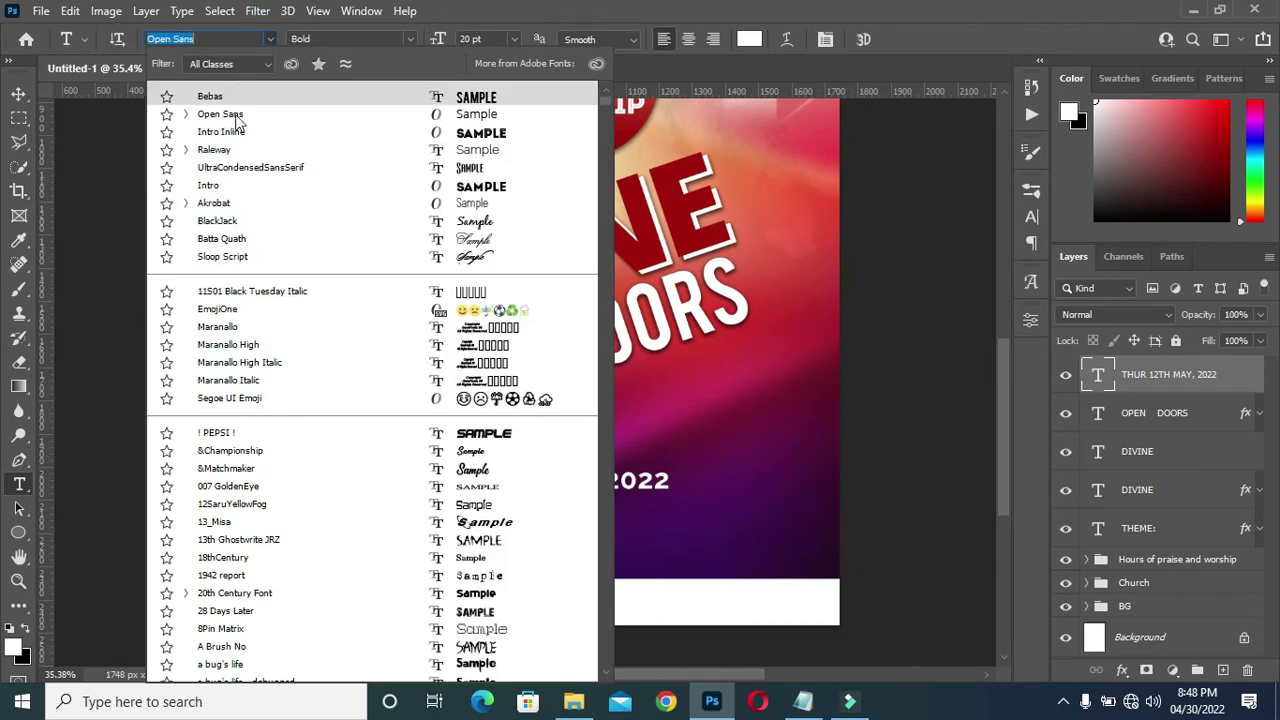
click(222, 115)
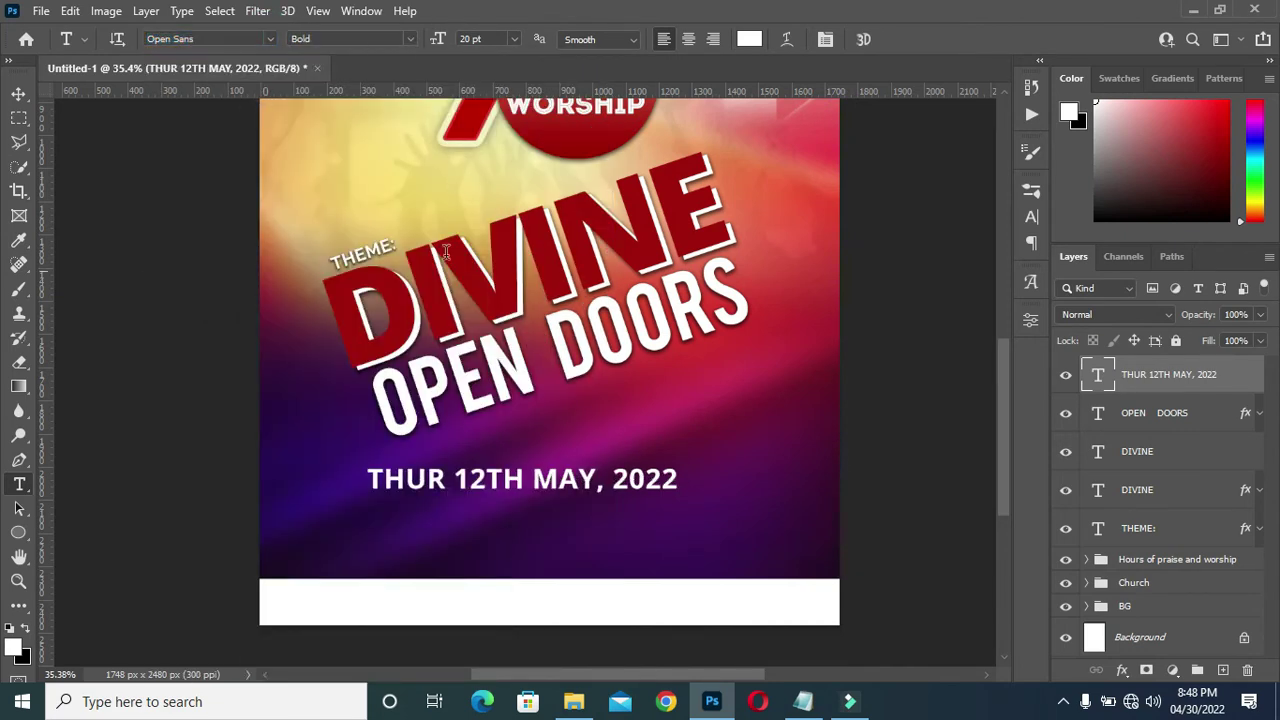
Group OPEN DOORS with both DIVINE layers as Group 1, and THEME: alone as Group 2
click(19, 93)
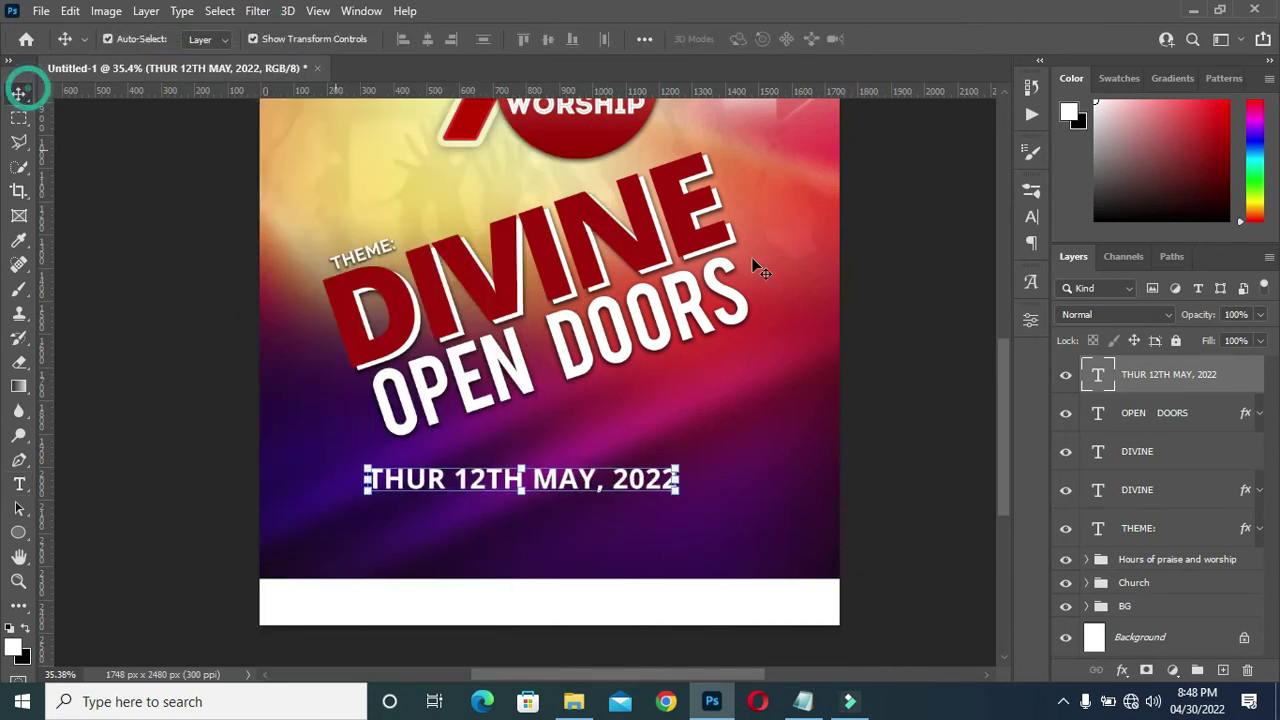
click(1155, 422)
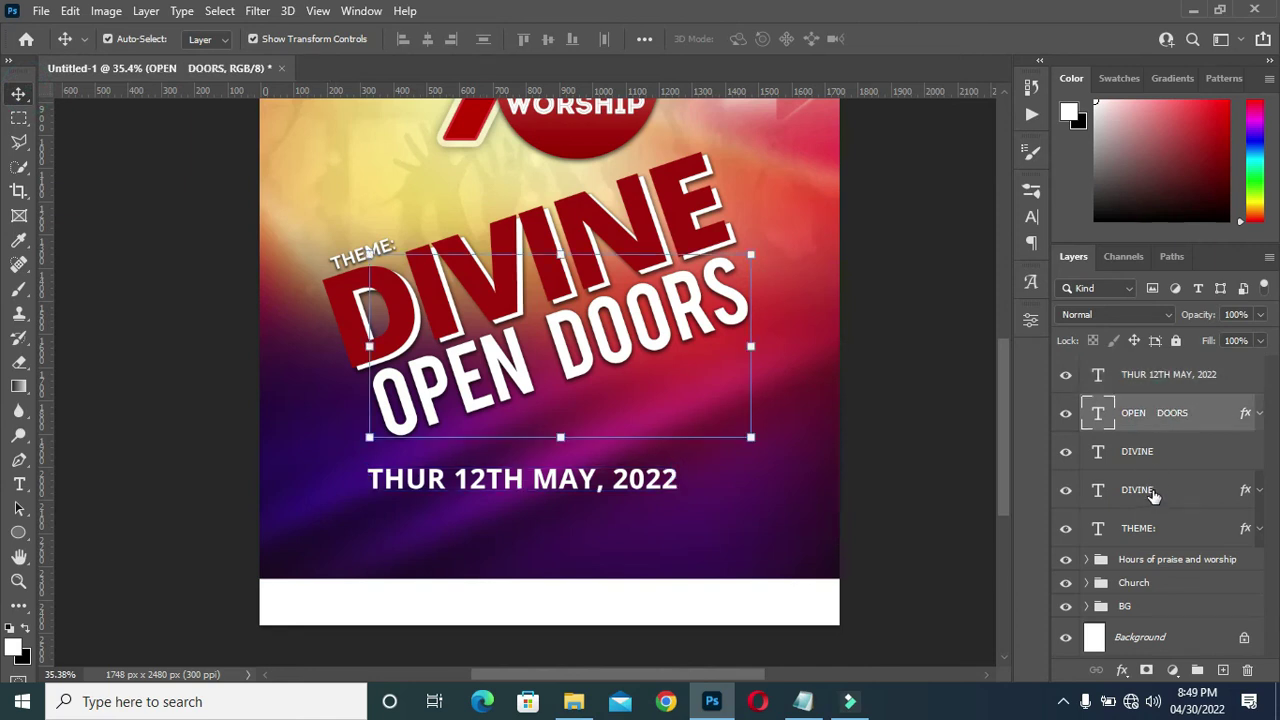
shift+click(1151, 491)
key(ctrl+g)
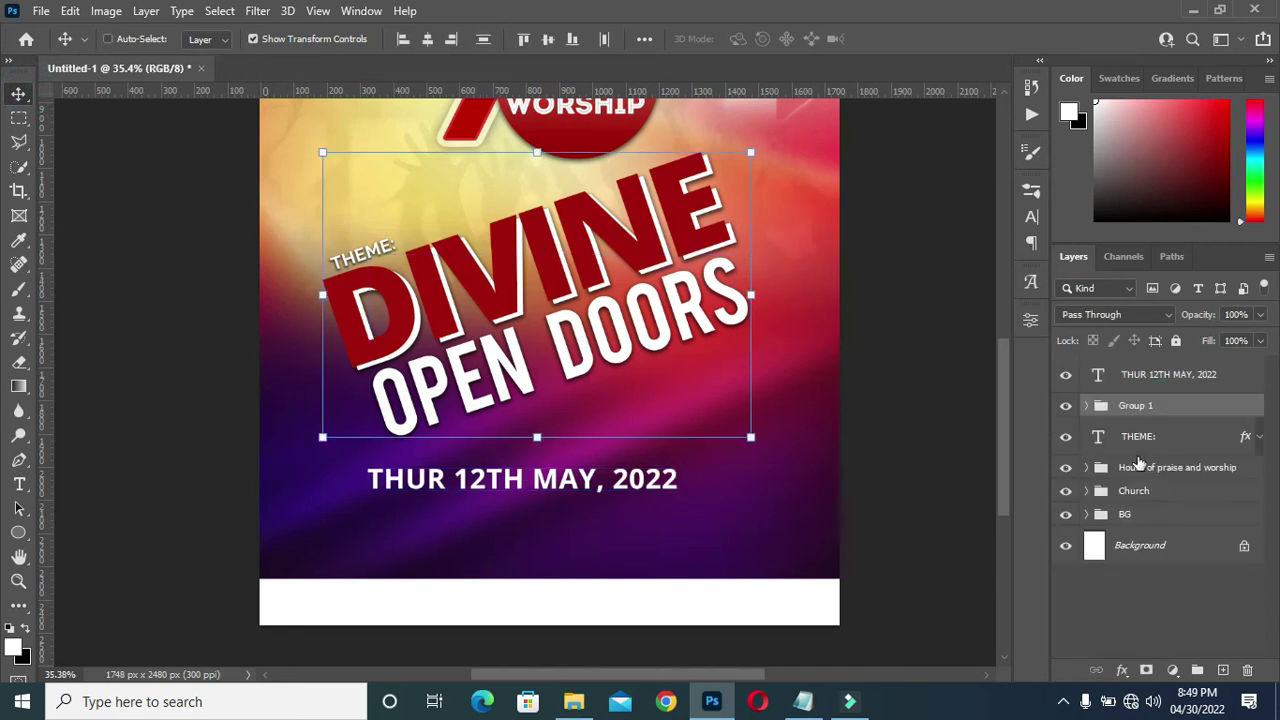
click(1138, 436)
key(ctrl+g)
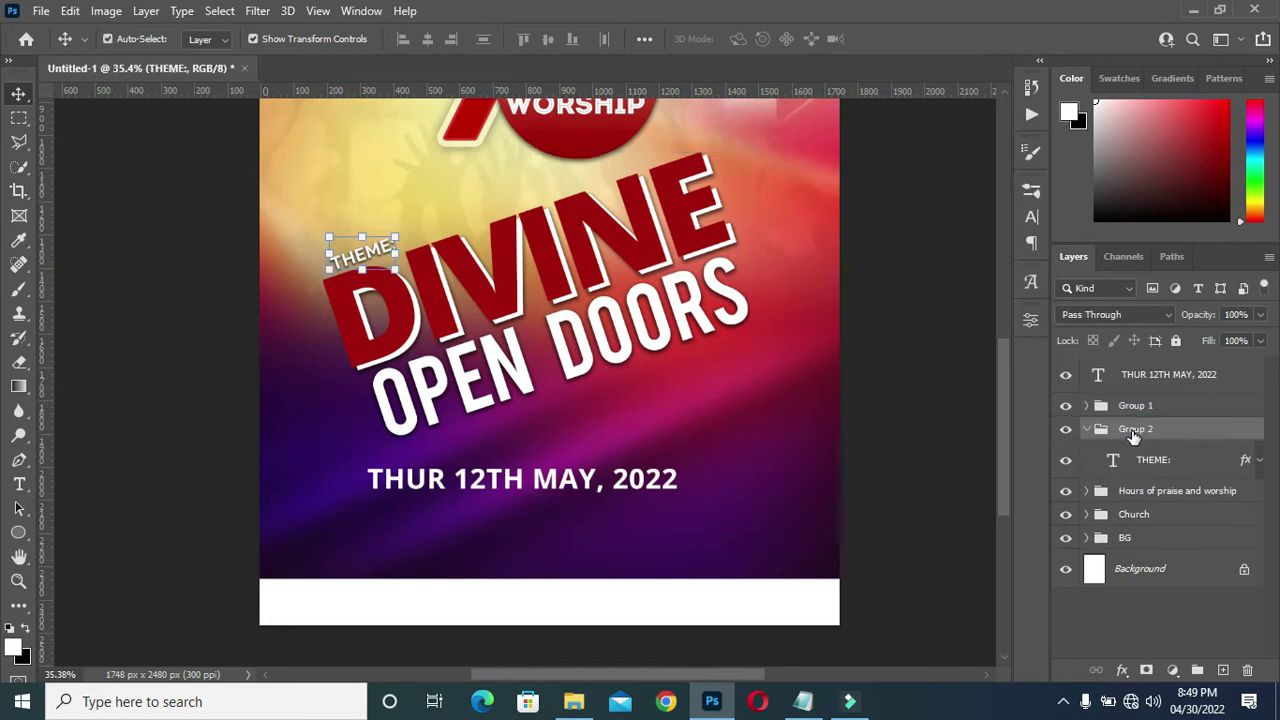
click(1086, 429)
Centre the THUR 12TH MAY, 2022 date line horizontally on the canvas
click(1127, 378)
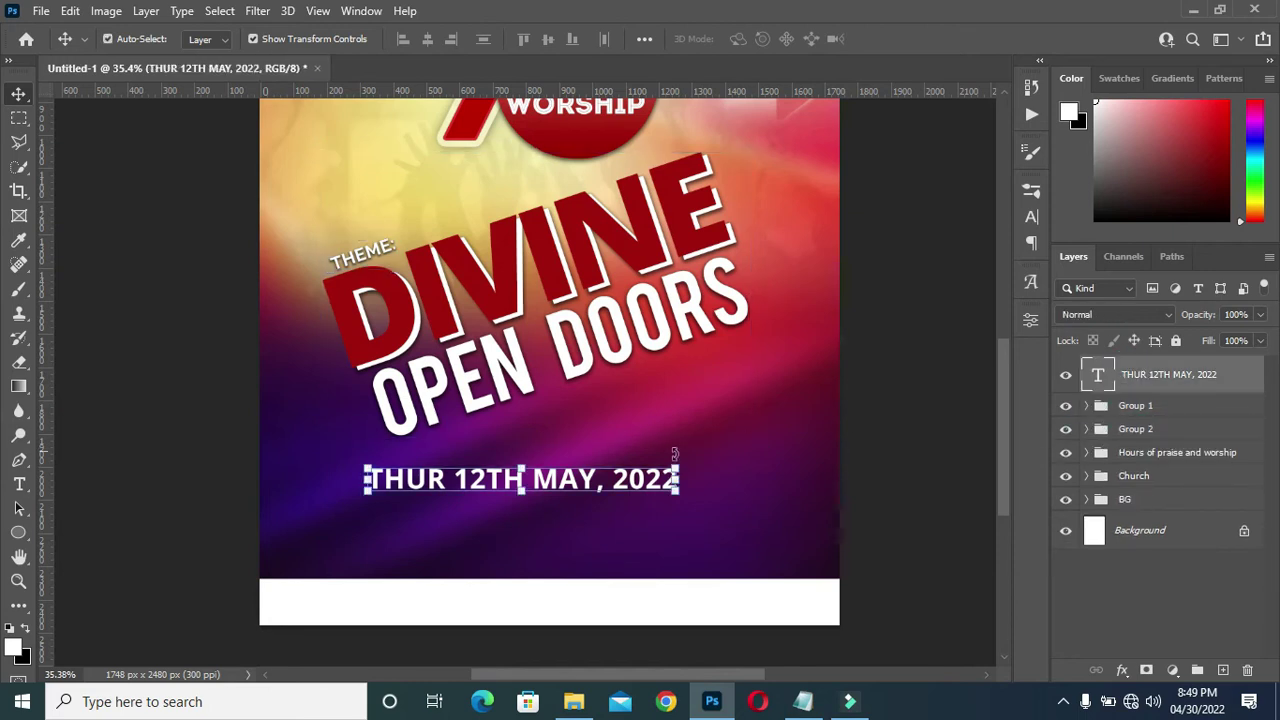
drag(591, 485, 615, 460)
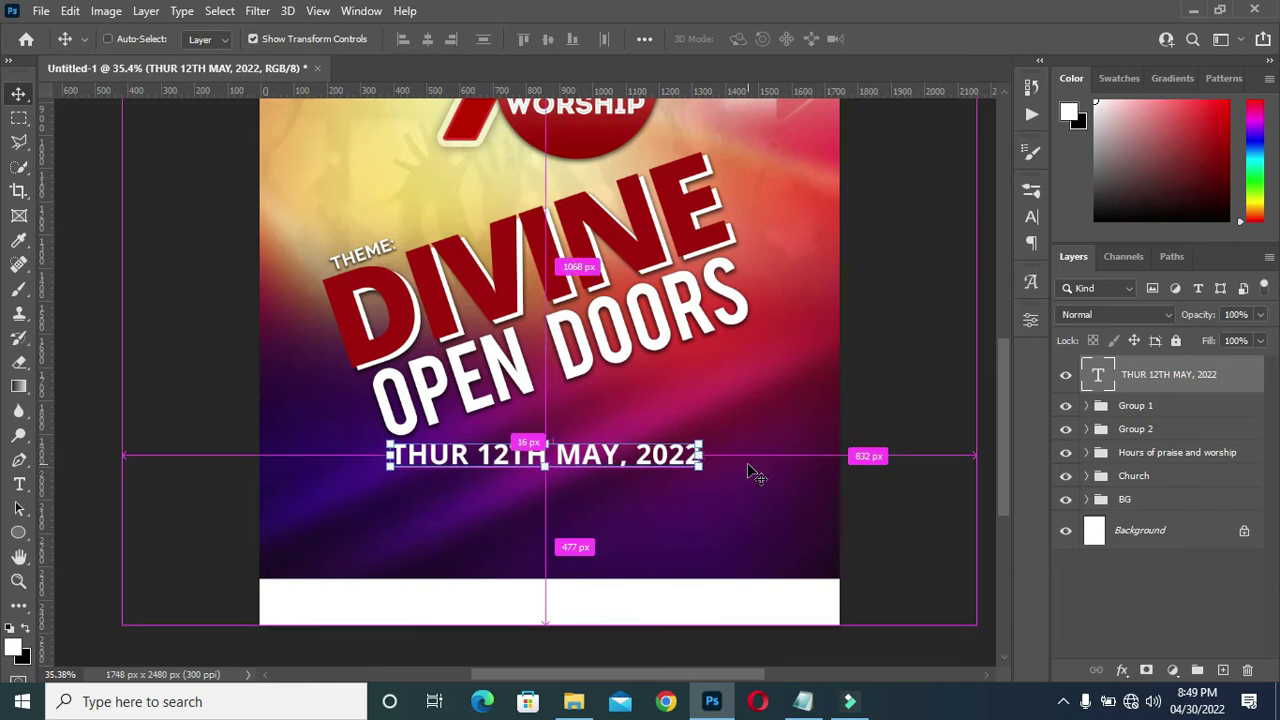
key(ctrl+a)
click(427, 38)
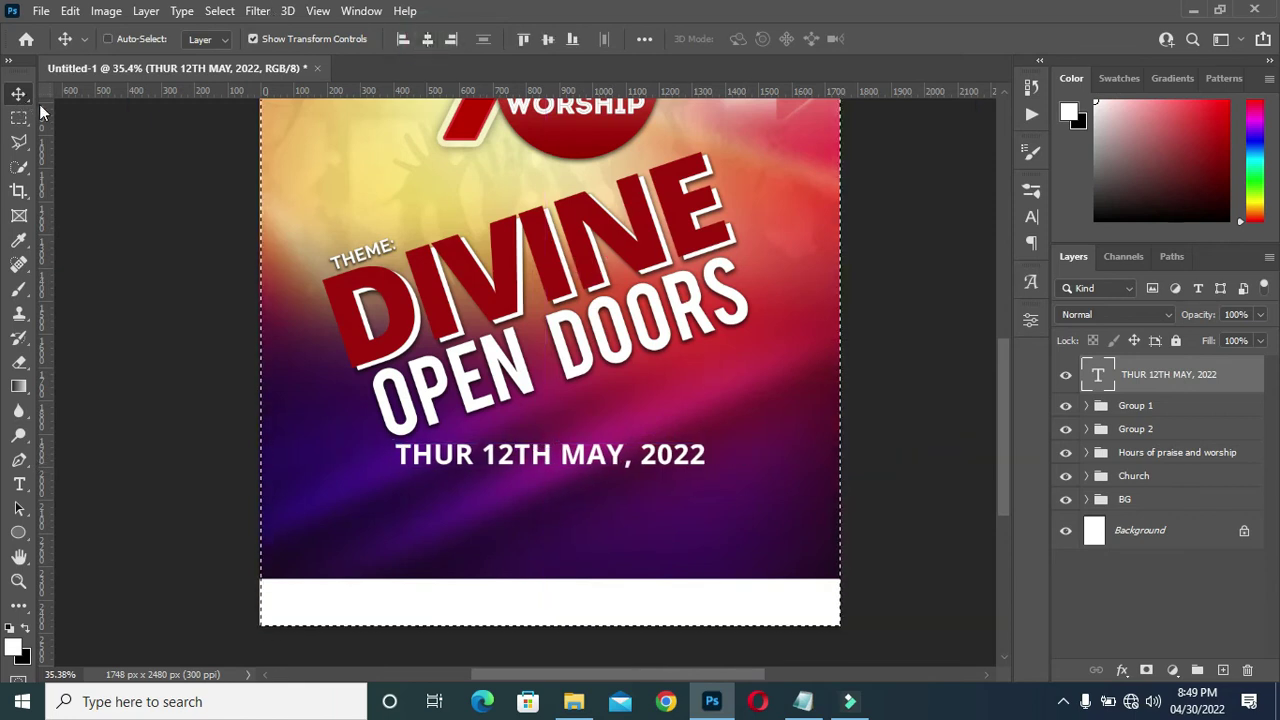
key(ctrl+d)
click(1175, 405)
scroll(476, 435, up, 1)
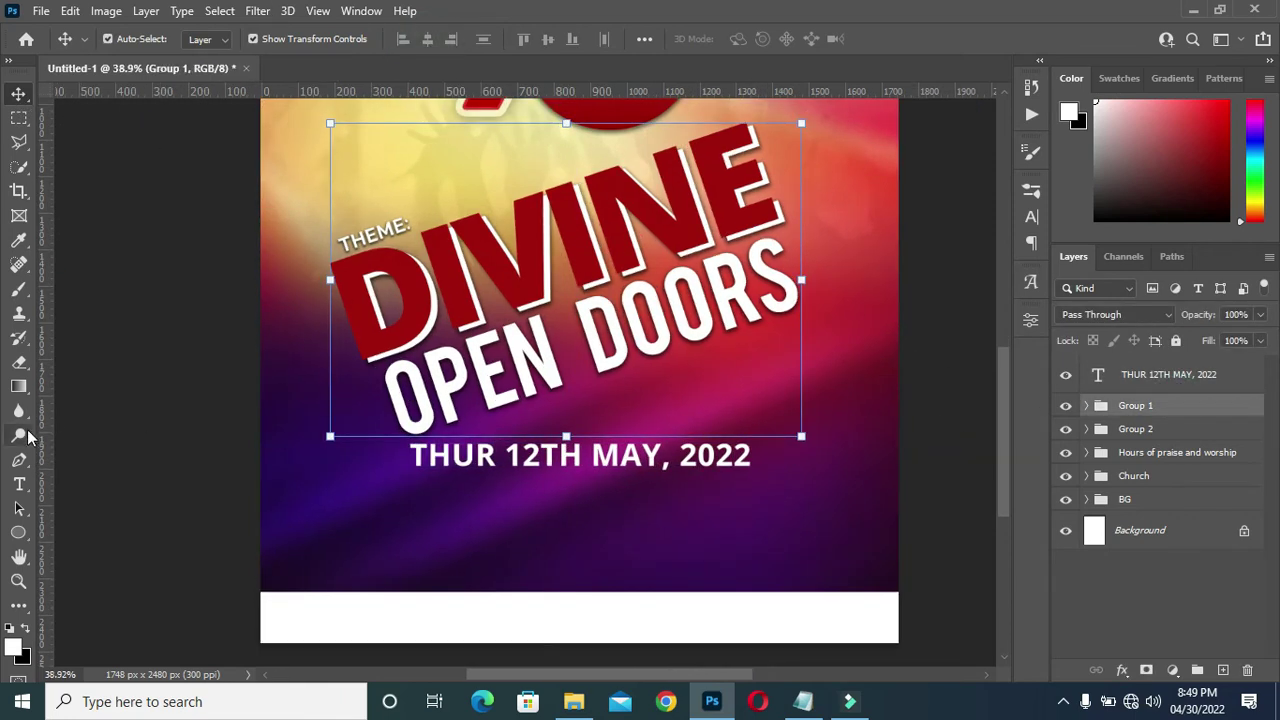
drag(18, 532, 64, 533)
Draw a dark red rectangle covering the date line
click(64, 533)
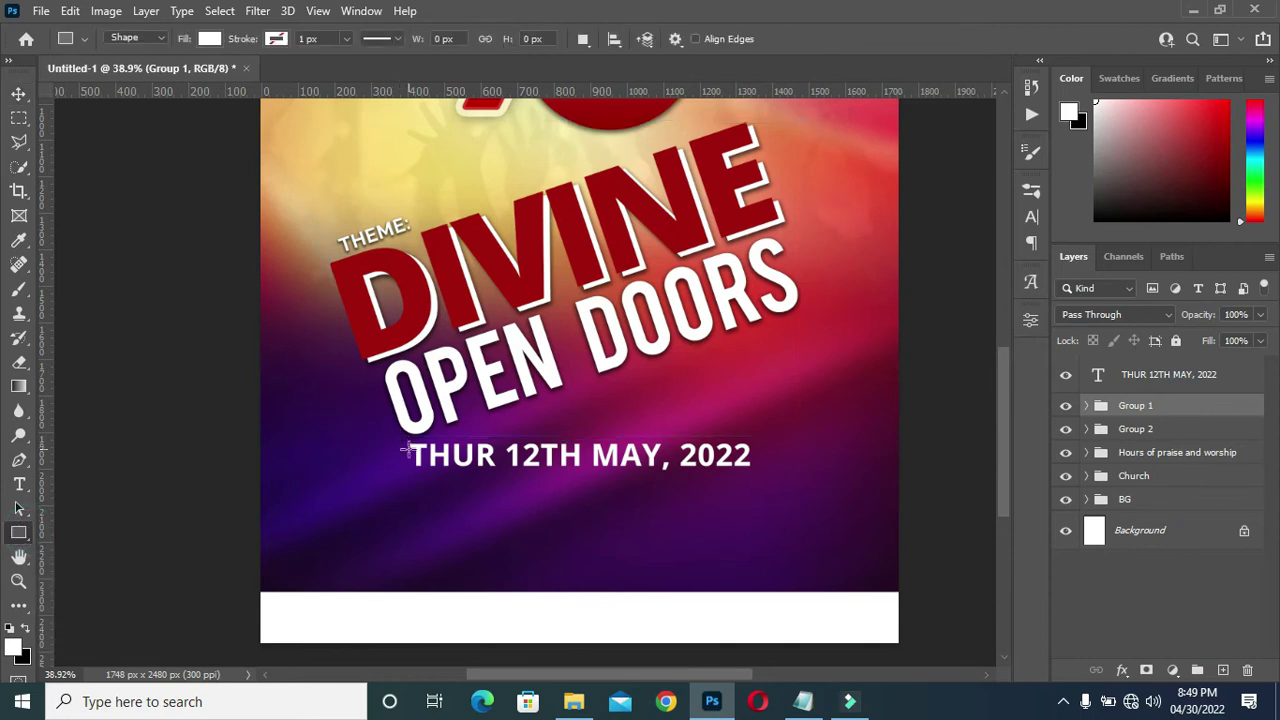
drag(403, 441, 760, 471)
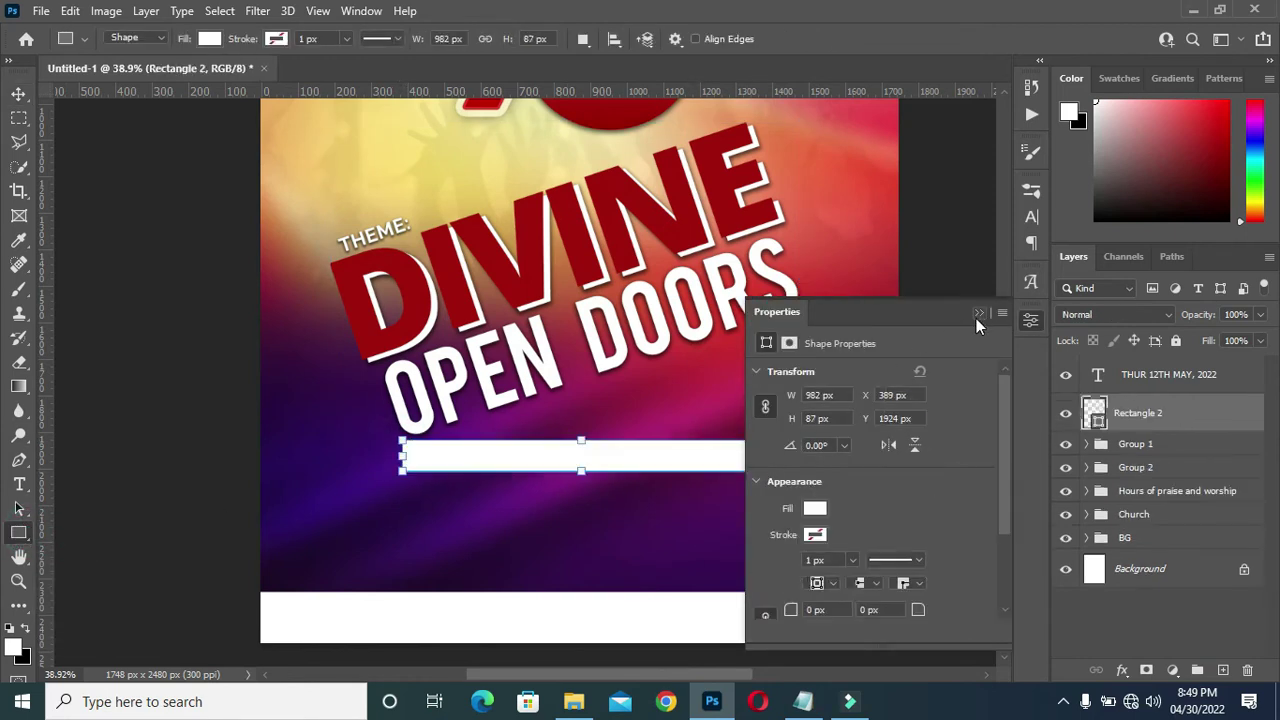
click(815, 508)
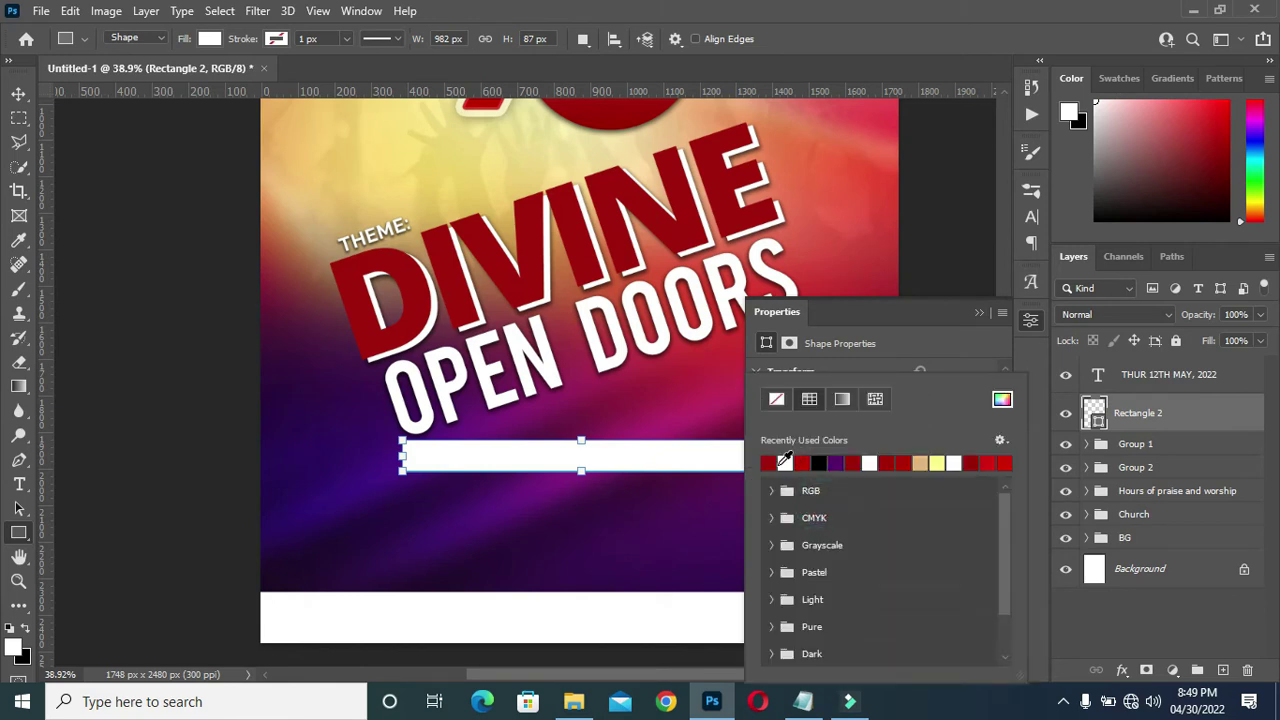
click(780, 463)
click(977, 313)
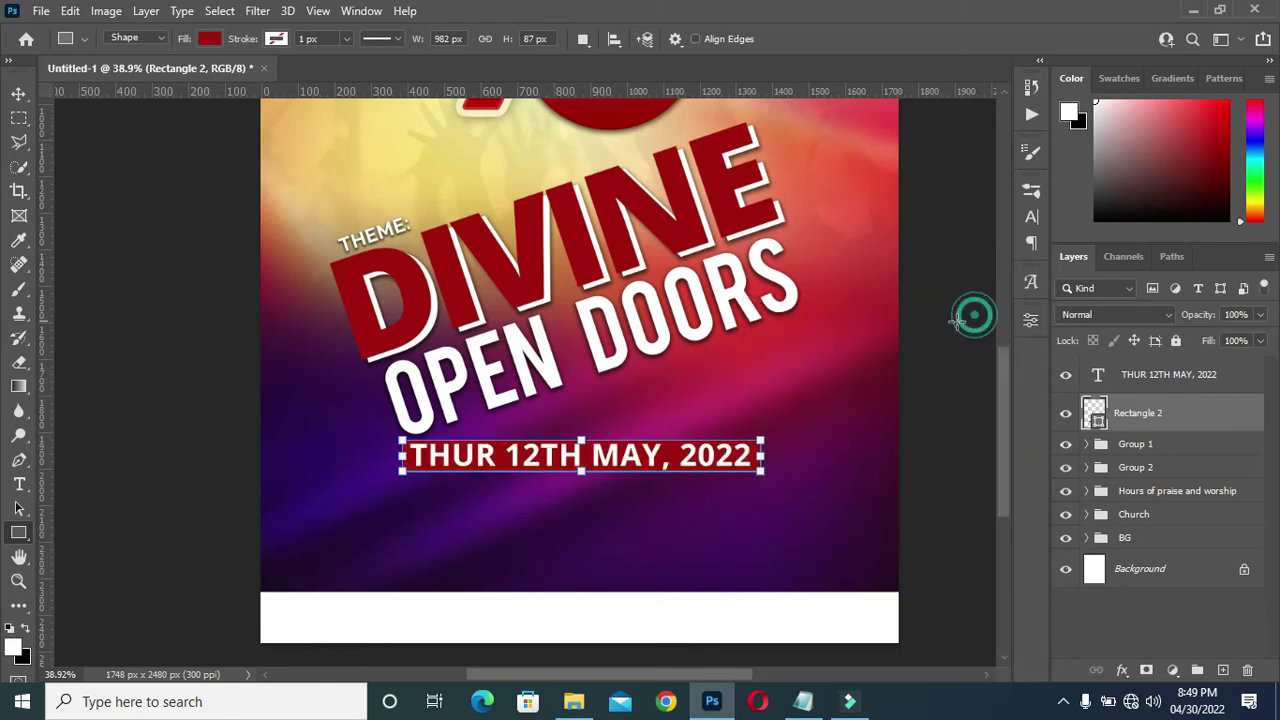
click(19, 93)
click(95, 175)
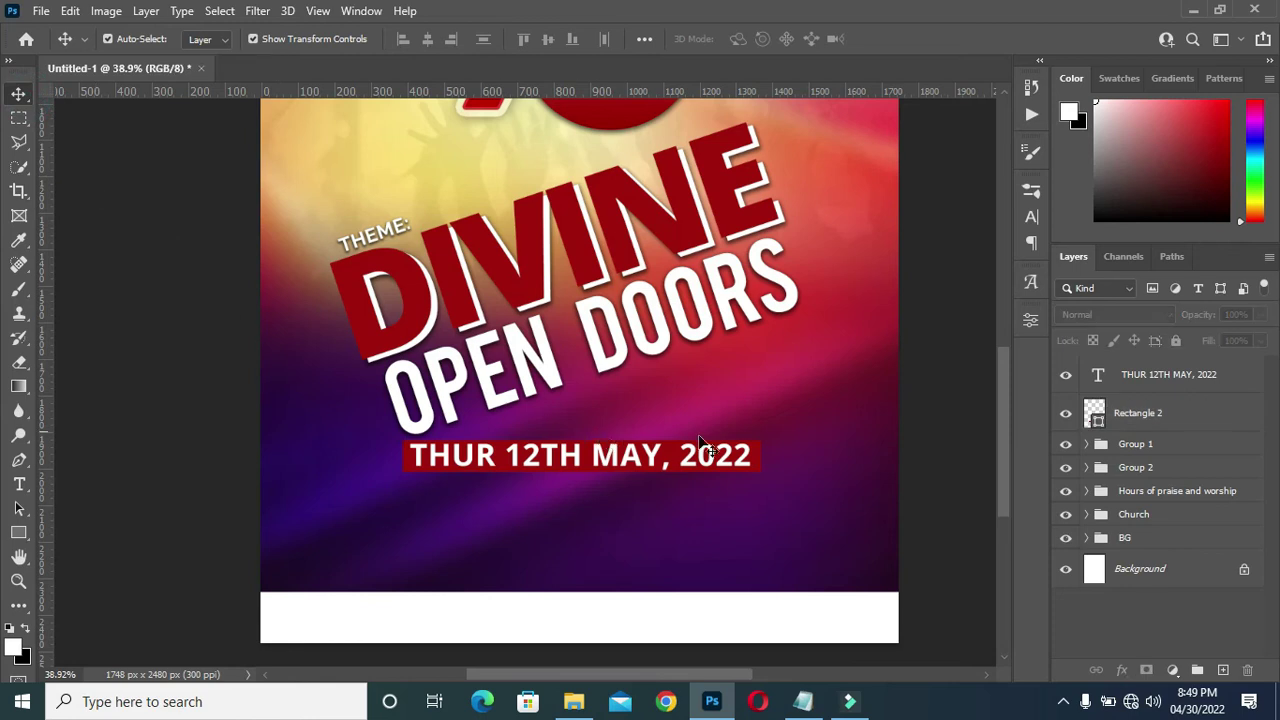
click(760, 463)
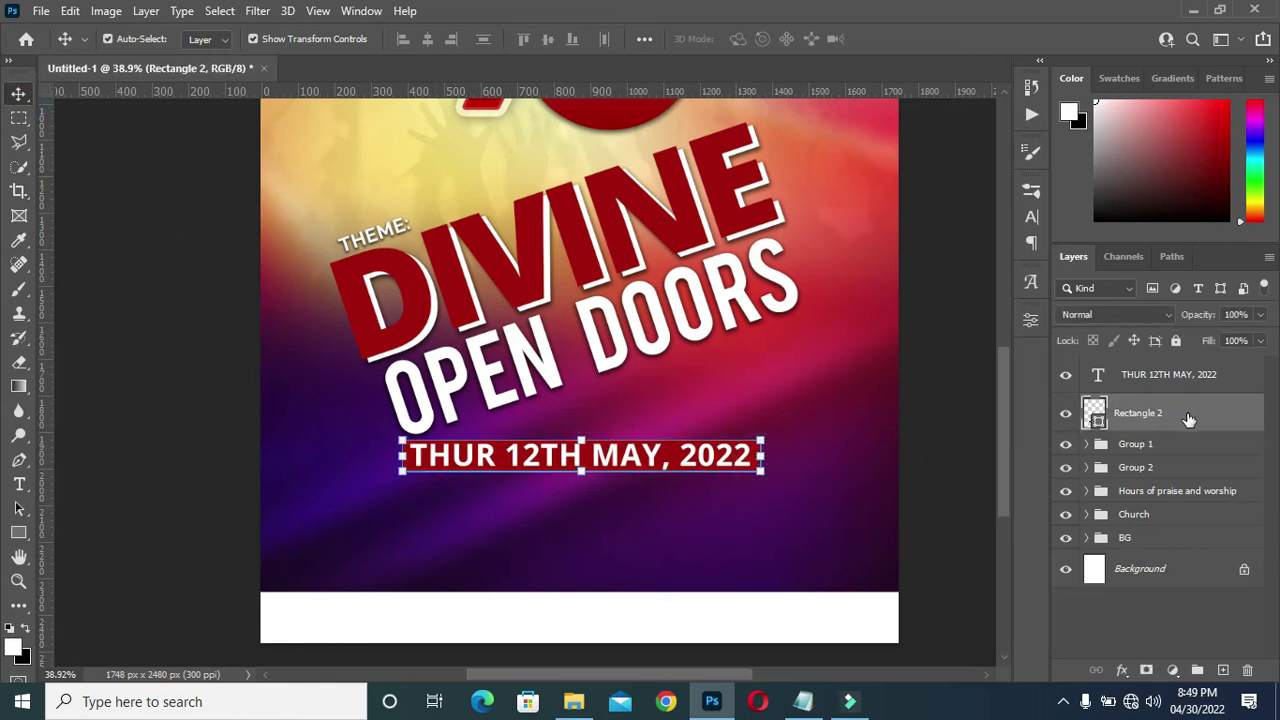
Place a duplicate red bar just beneath the date and narrow it to about 638 px
drag(1188, 420, 1223, 669)
click(1155, 413)
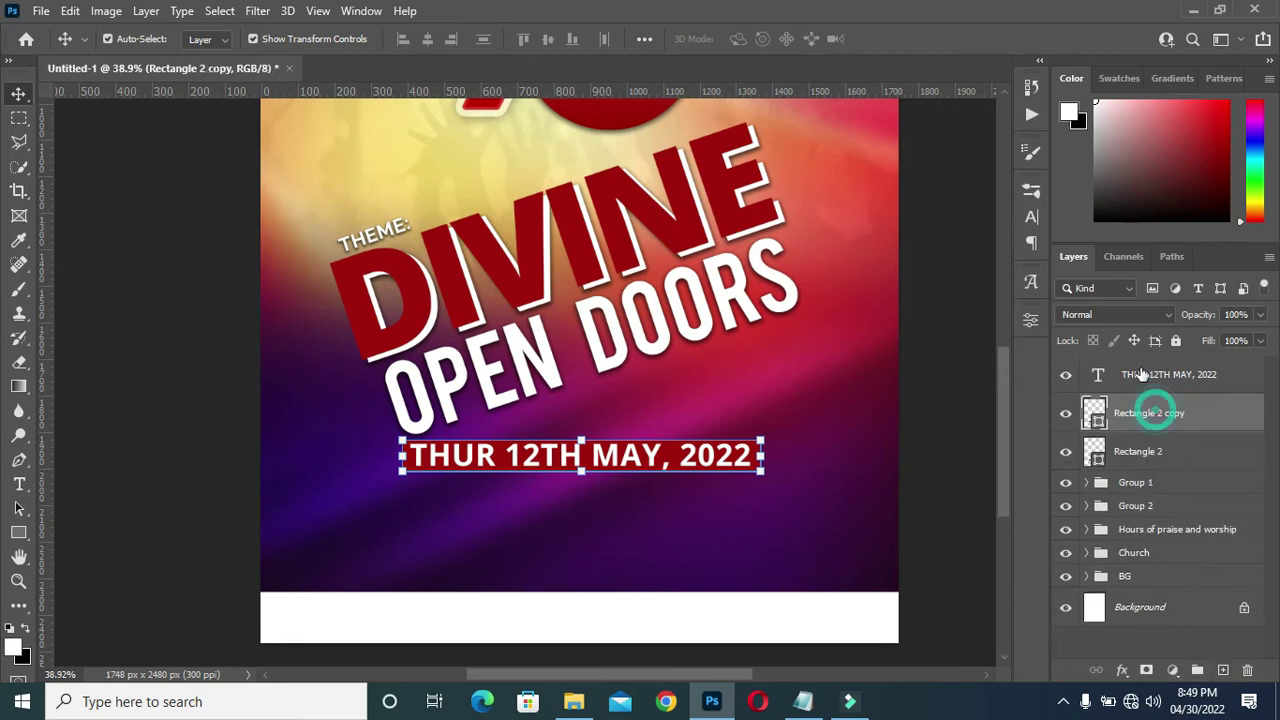
mouse_move(1141, 373)
mouse_down()
mouse_move(1136, 350)
mouse_move(1155, 352)
mouse_move(1156, 366)
mouse_move(1147, 352)
mouse_up()
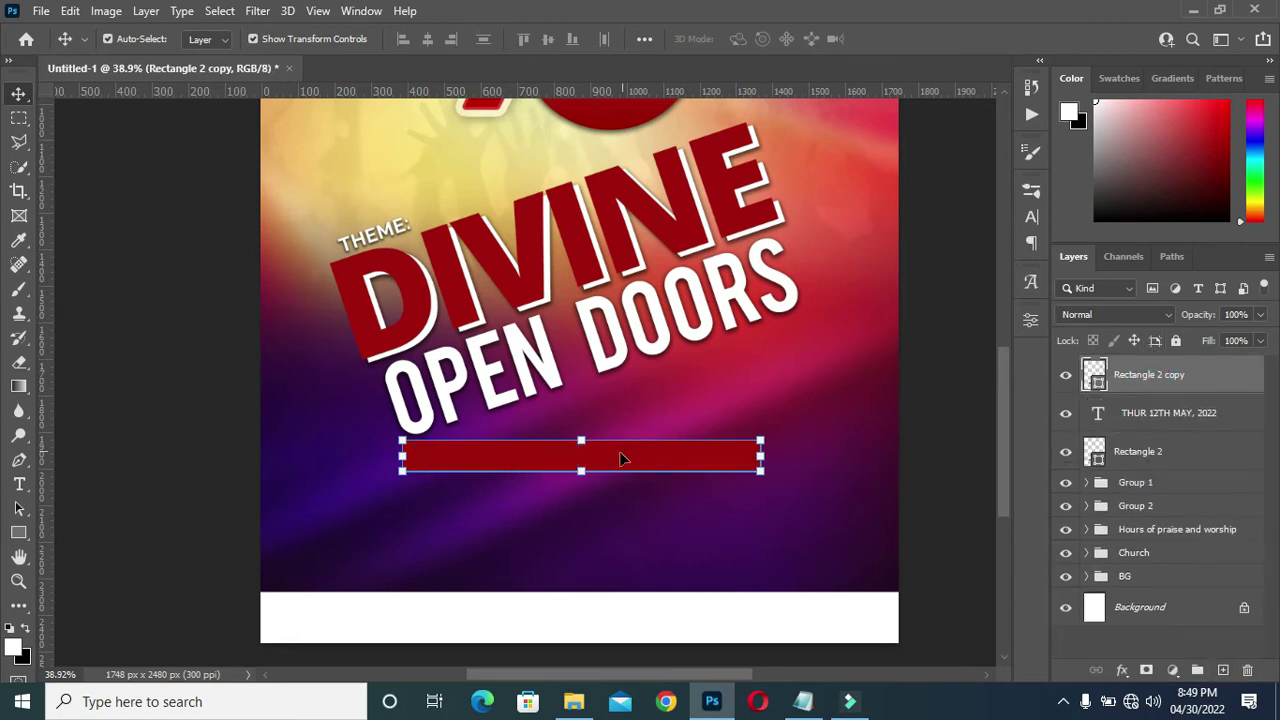
drag(565, 460, 482, 491)
drag(400, 494, 481, 495)
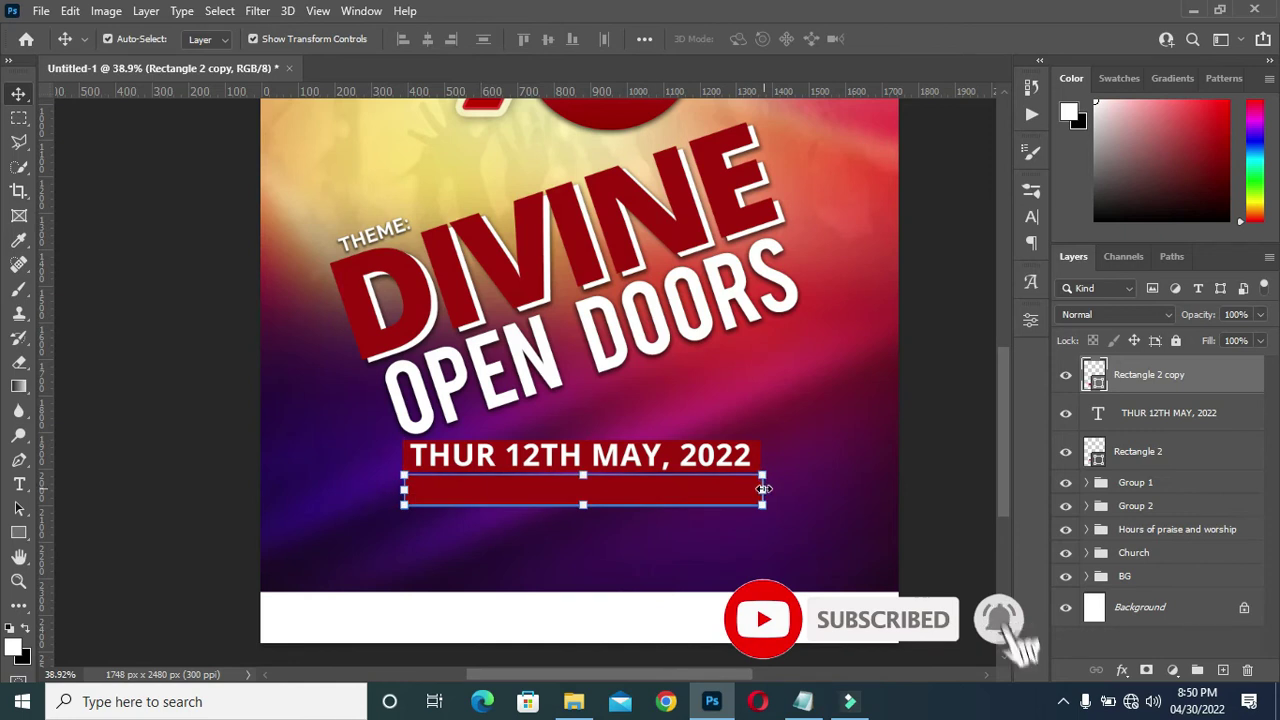
key(ctrl+t)
drag(752, 490, 594, 491)
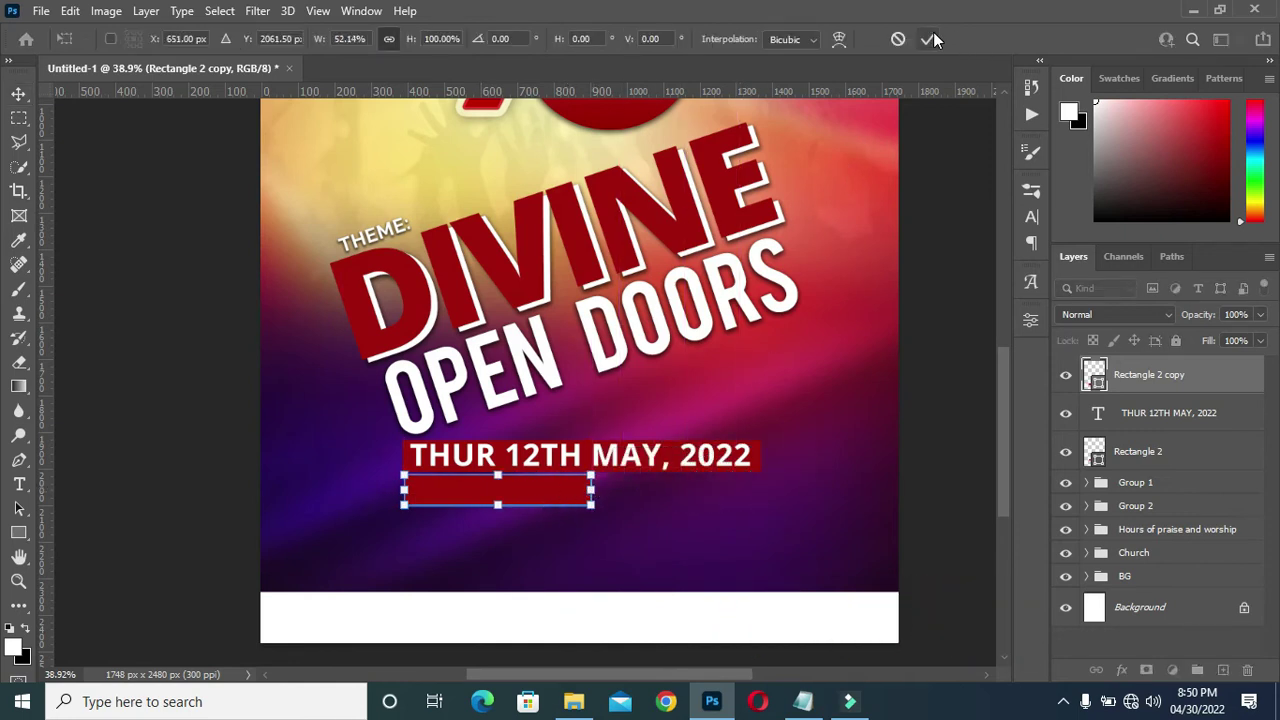
key(Return)
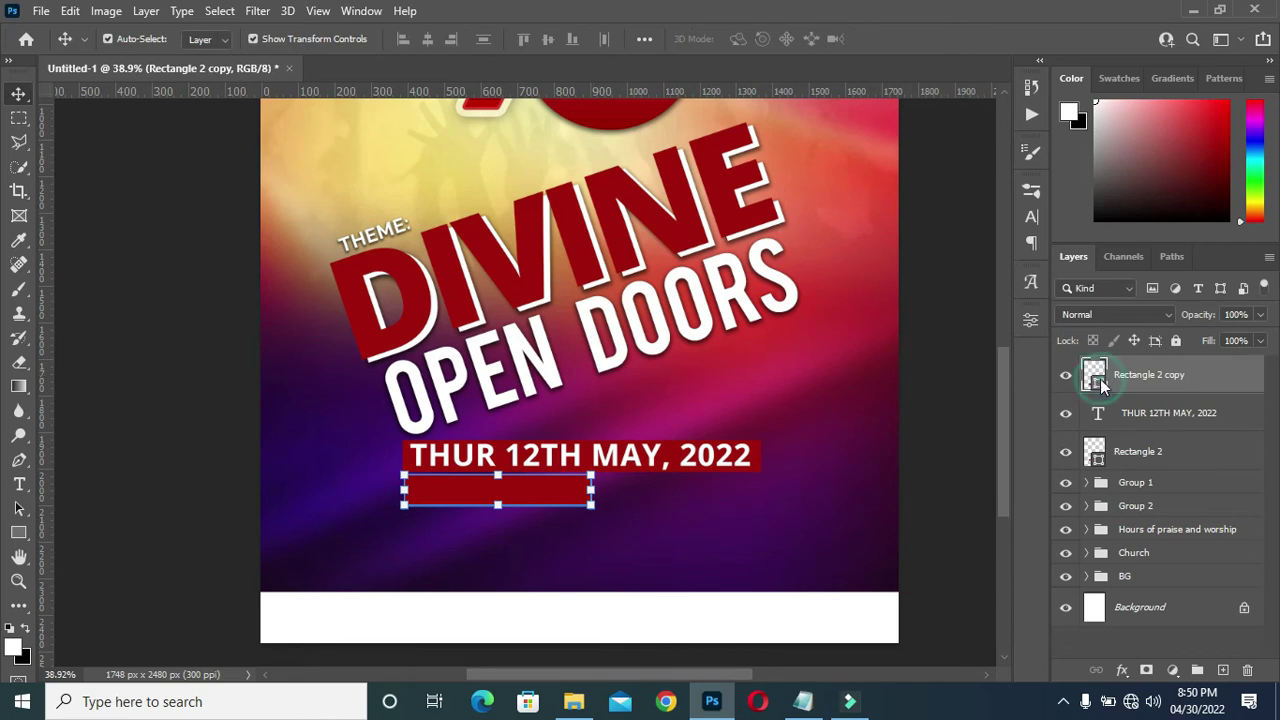
Fill the copied lower bar white and squash it to about 71% height
double_click(1098, 380)
drag(822, 395, 784, 294)
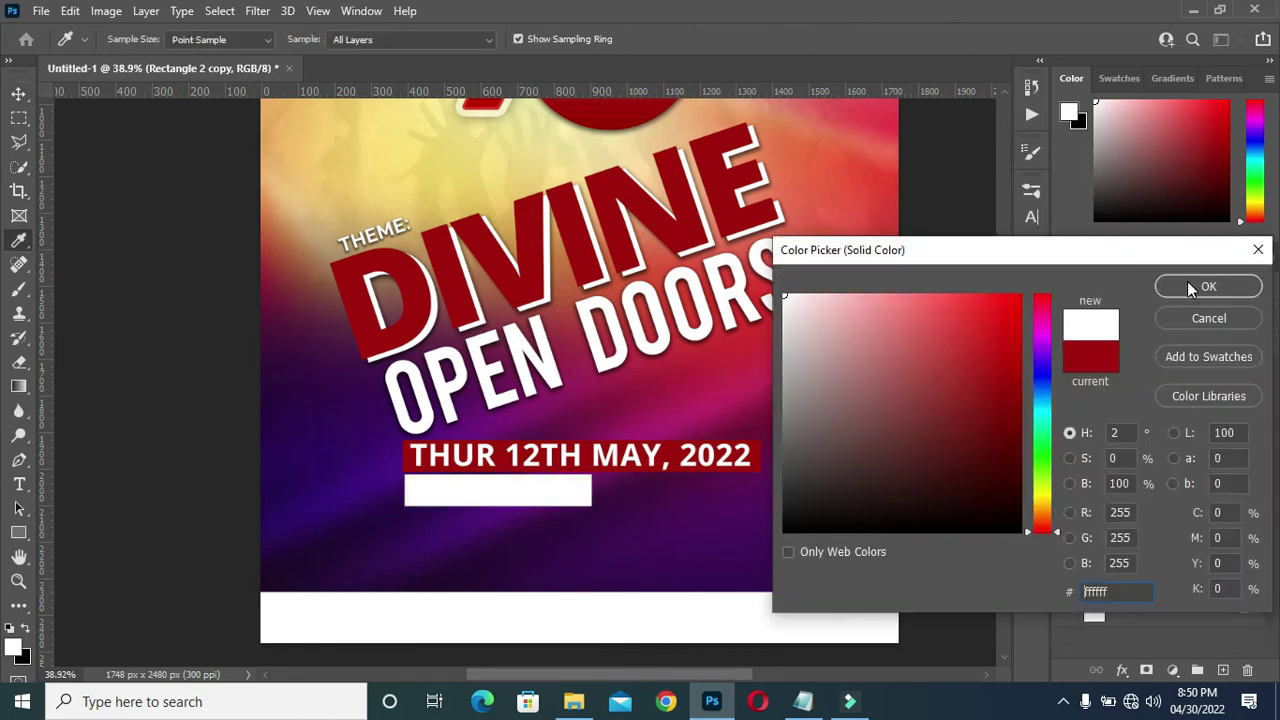
click(1185, 284)
scroll(490, 508, up, 3)
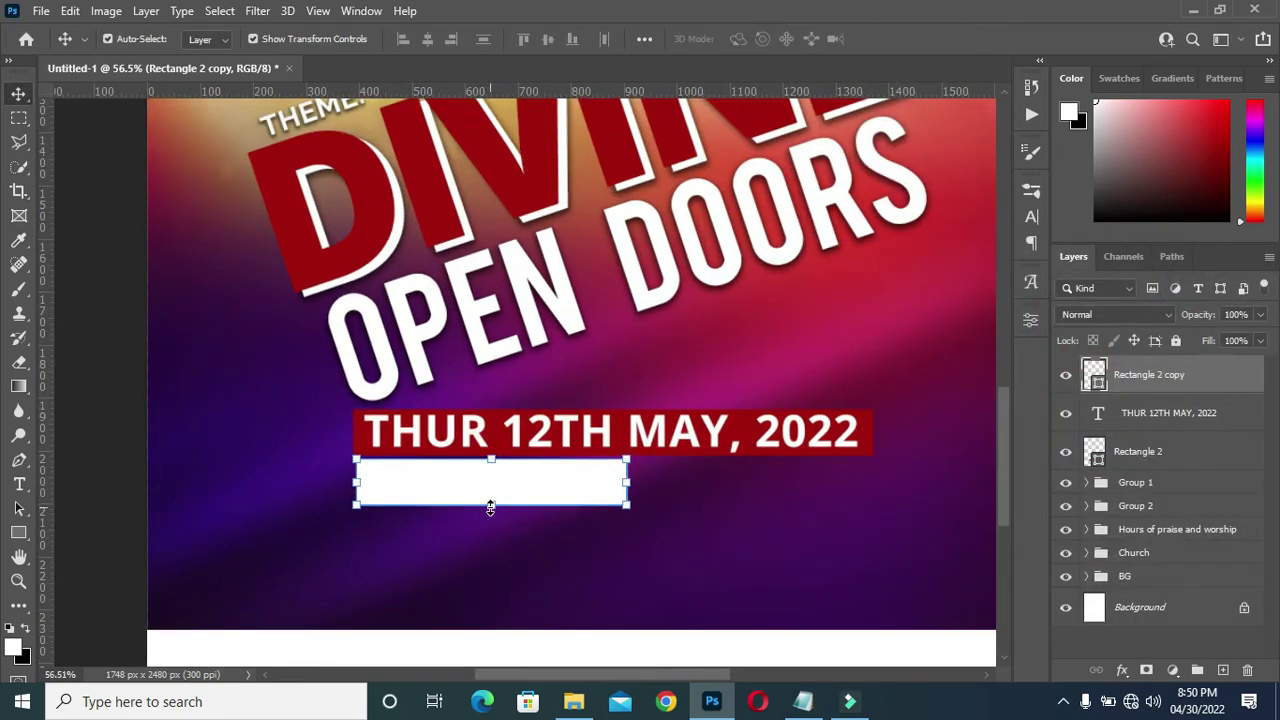
key(ctrl+t)
drag(490, 504, 490, 487)
click(928, 38)
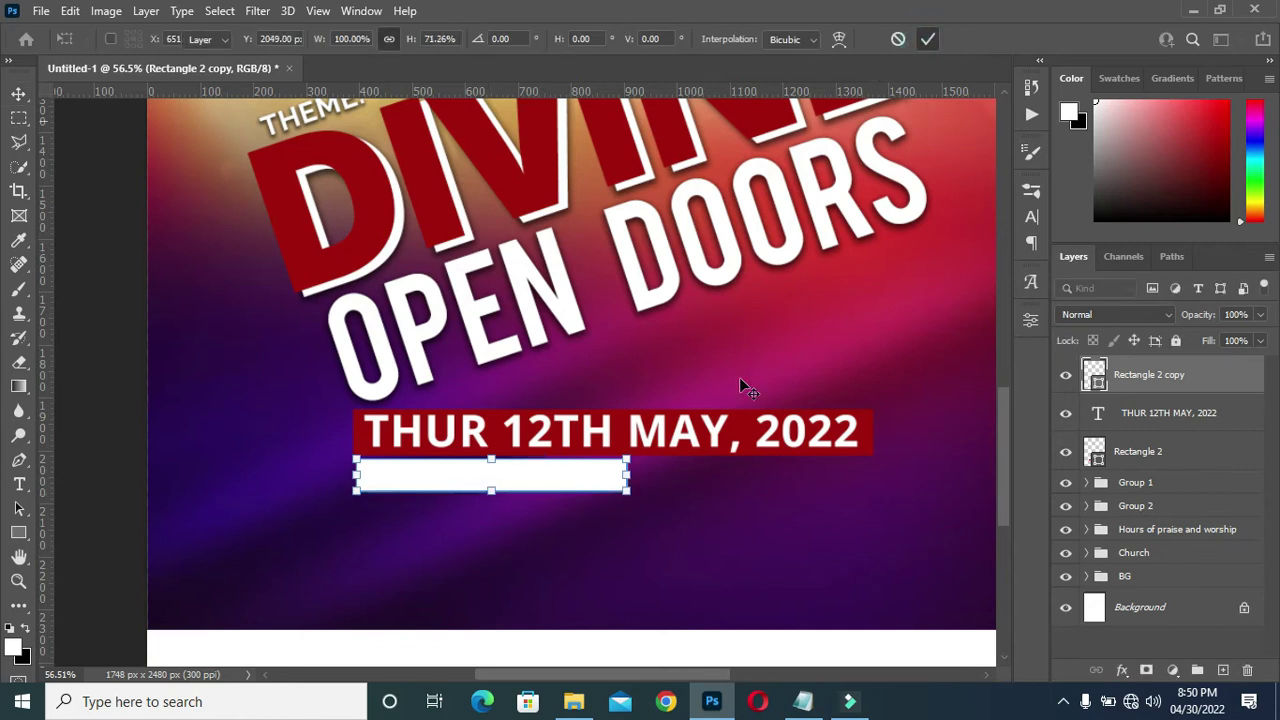
Copy the word 'Ministering:' from the Notepad notes and return to the flyer
scroll(763, 490, down, 2)
scroll(818, 662, down, 1)
click(803, 701)
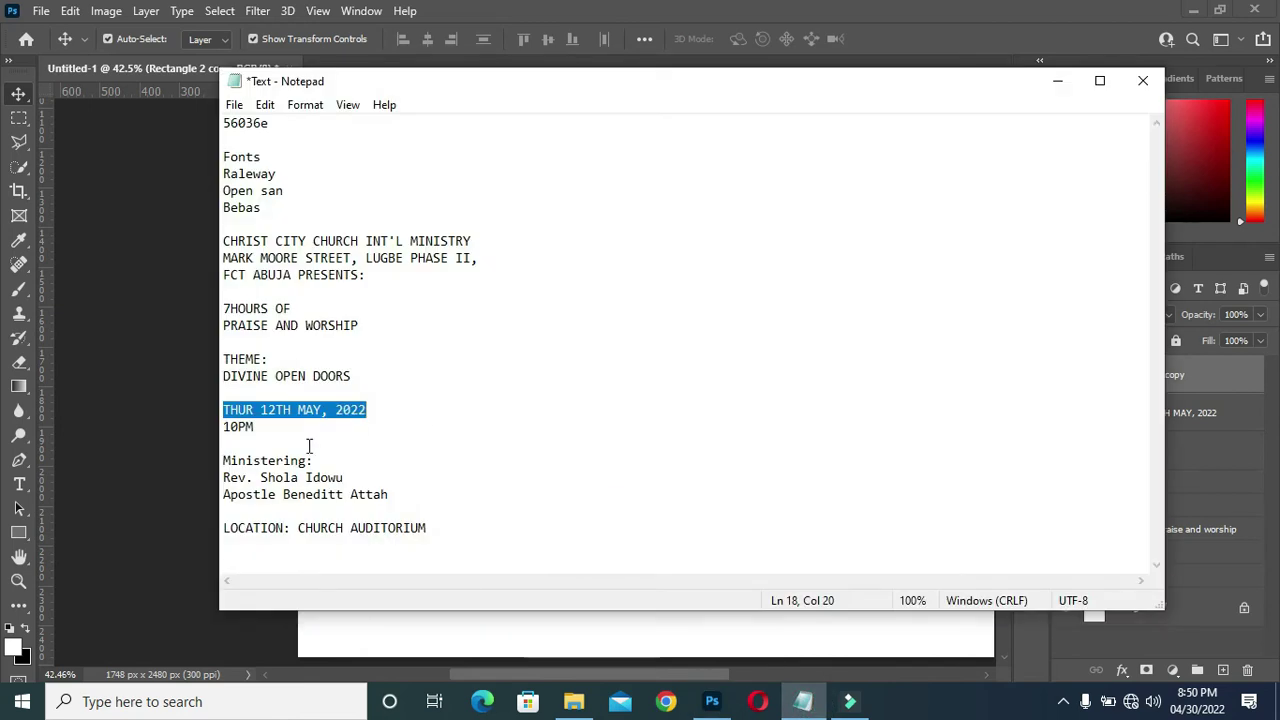
drag(318, 460, 212, 458)
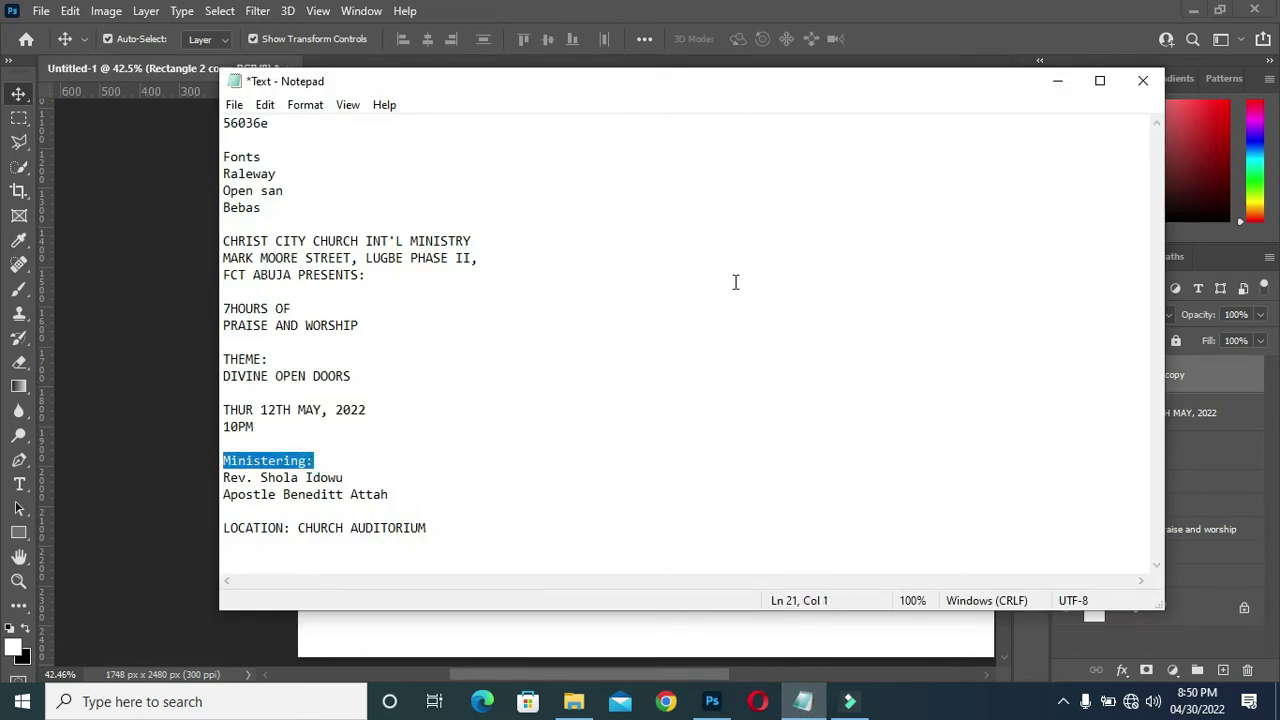
click(1058, 80)
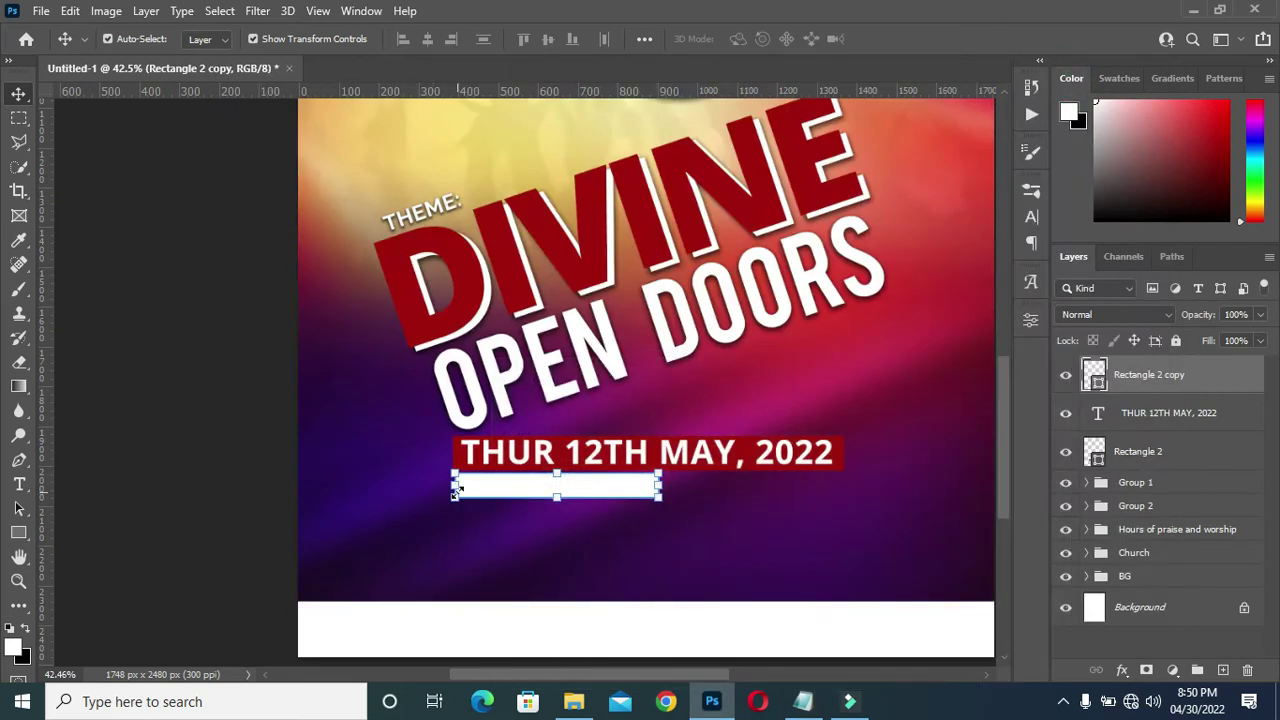
scroll(455, 490, up, 1)
Add a new text line reading 'Ministering:' below the white bar
key(t)
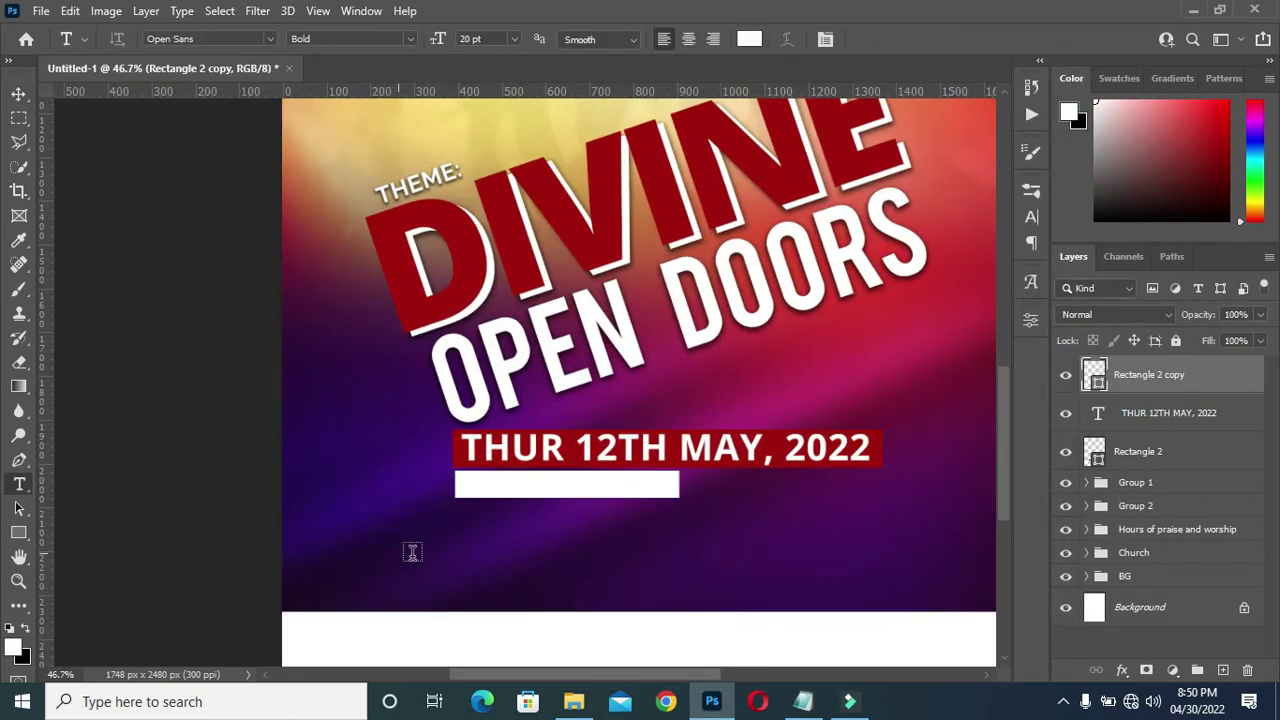
click(400, 553)
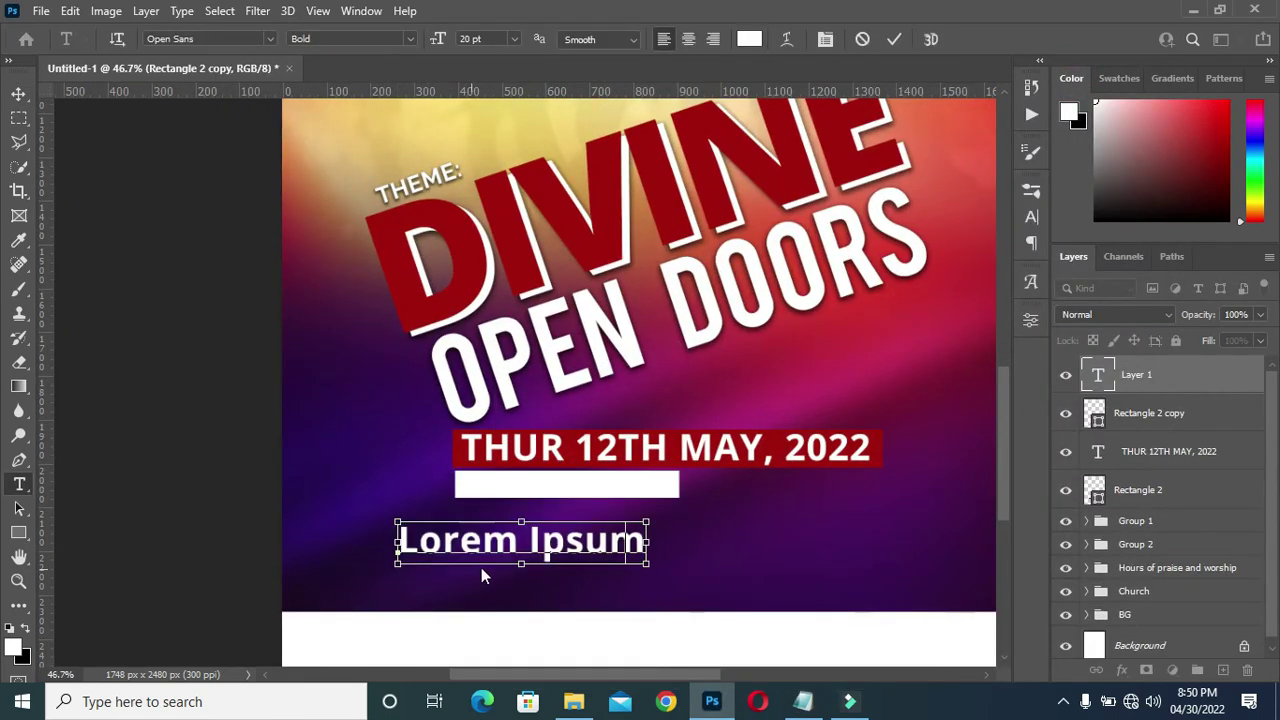
text(Ministering:)
click(891, 40)
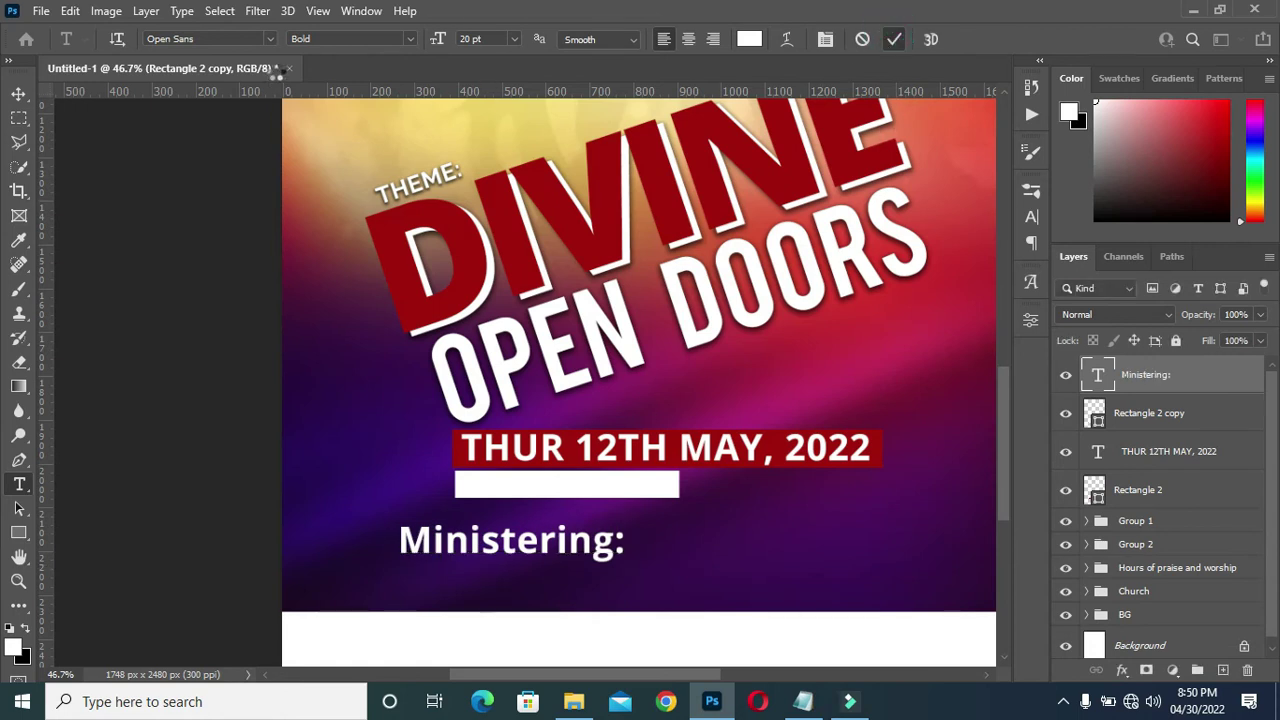
Set the label to Raleway Bold and move it onto the white bar
click(270, 38)
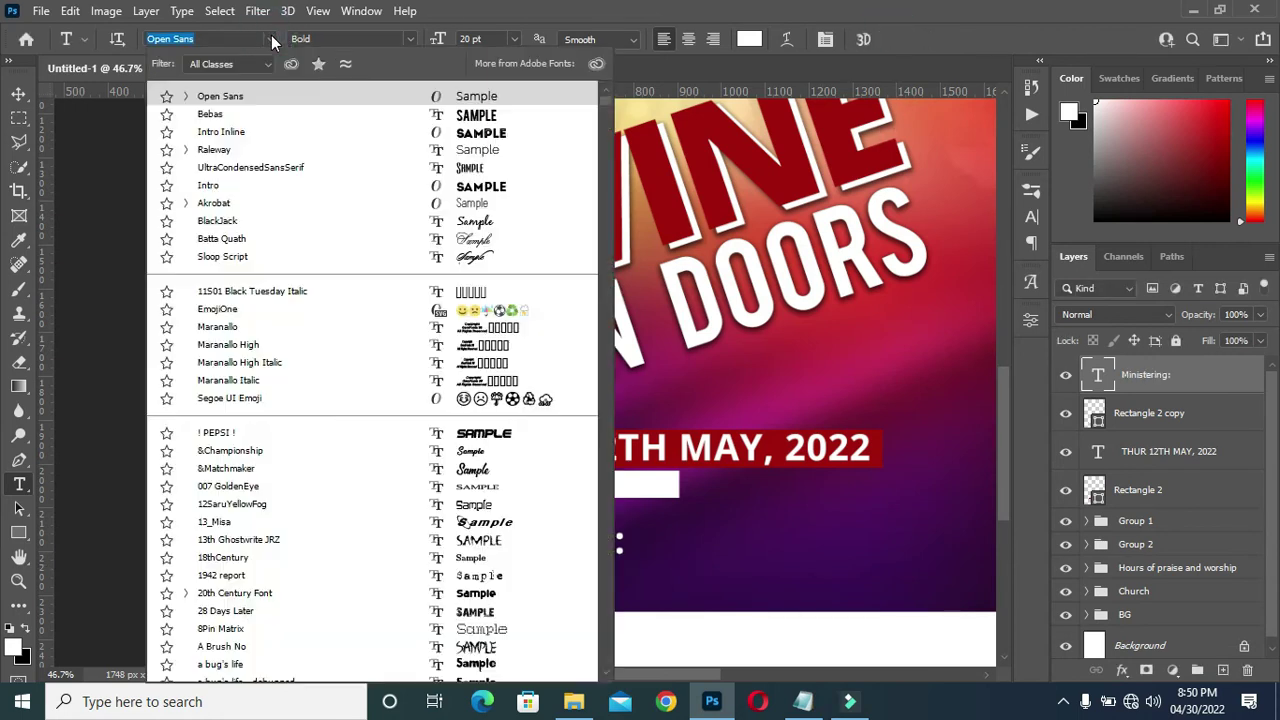
click(215, 150)
click(410, 38)
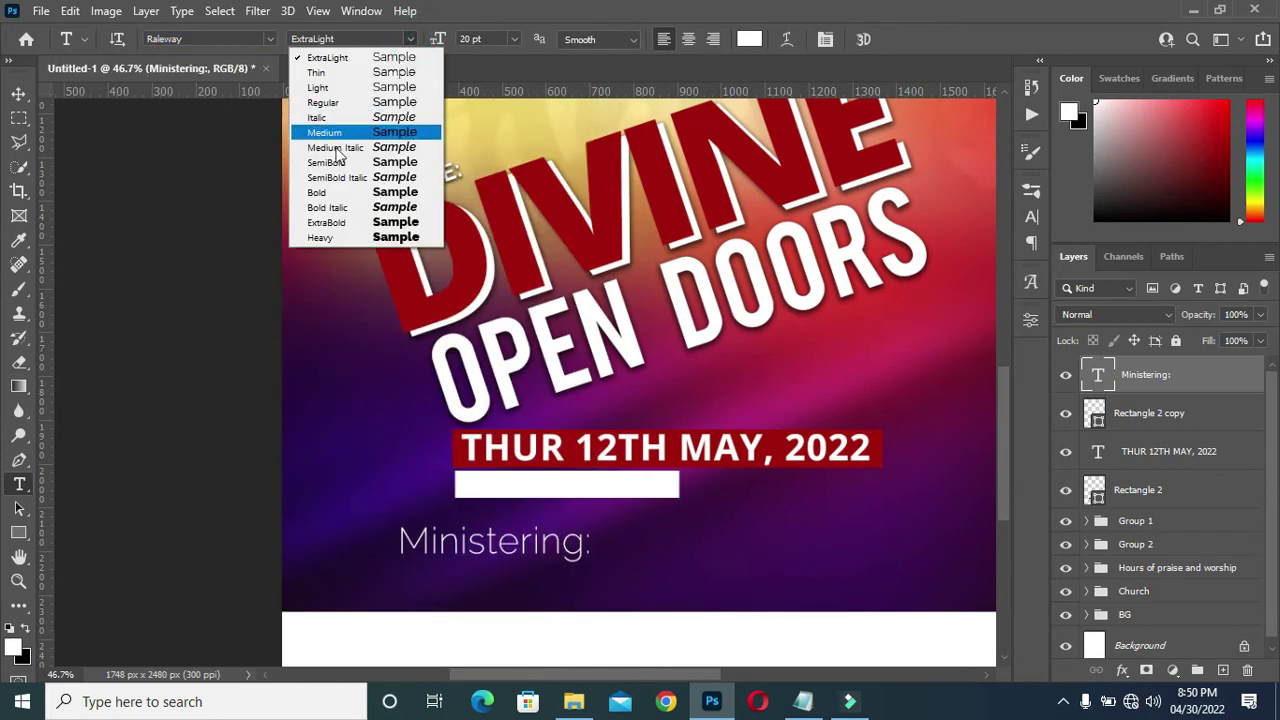
click(337, 191)
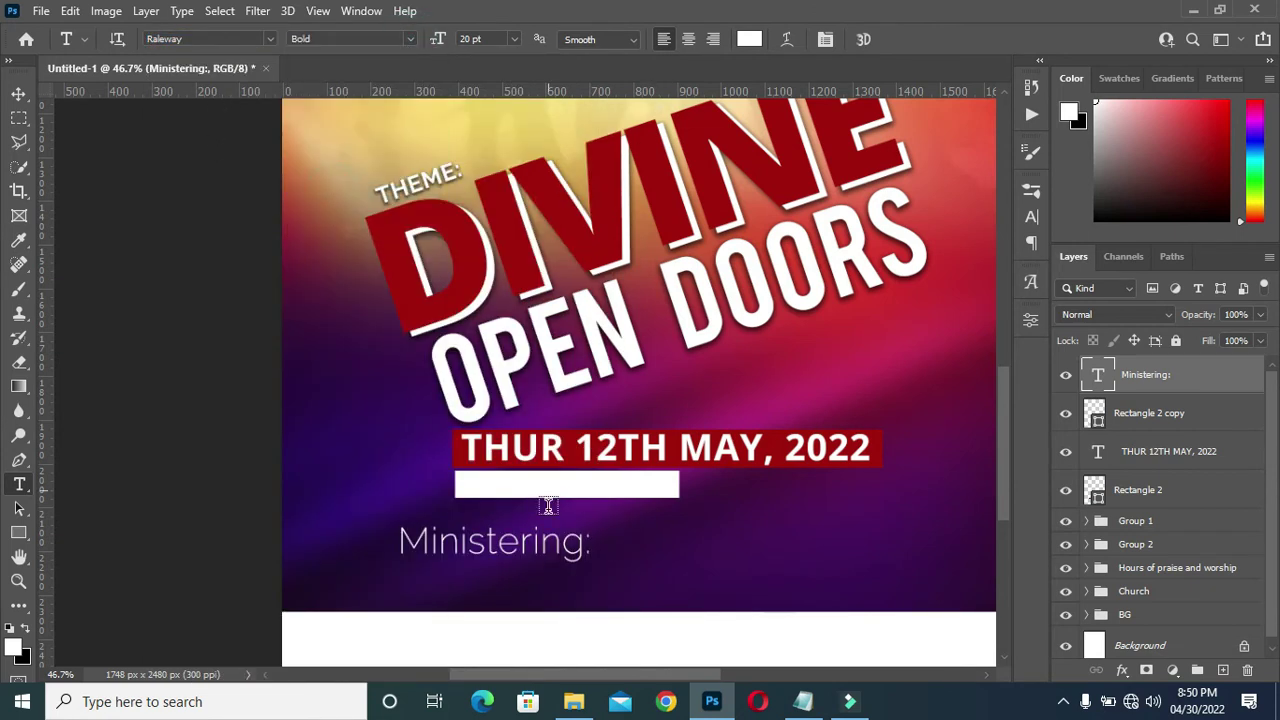
click(18, 97)
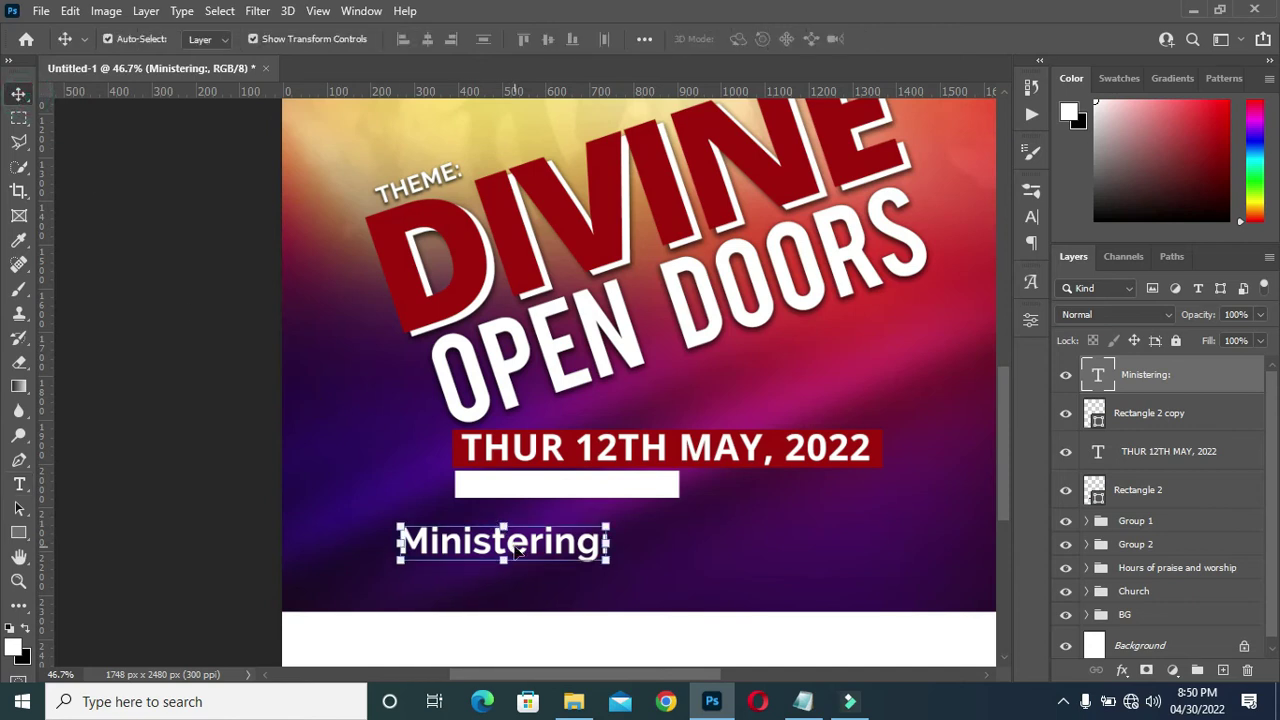
drag(517, 550, 579, 495)
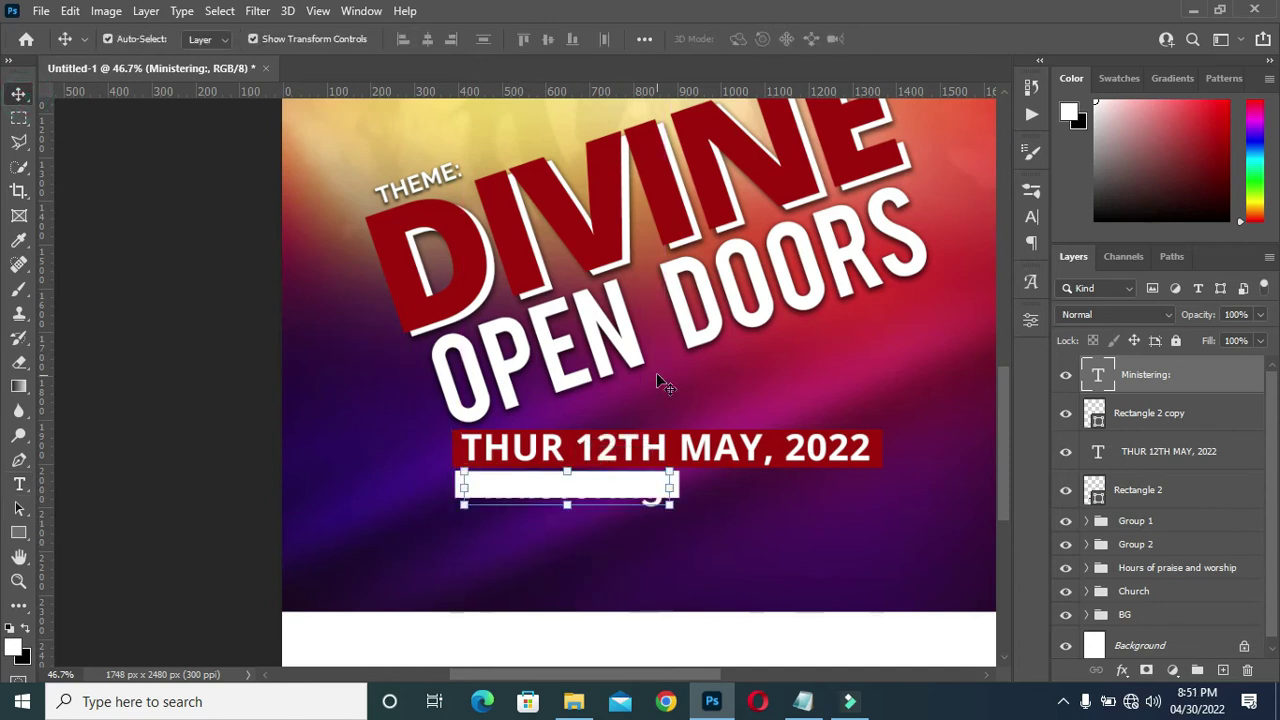
Colour the Ministering: label with the red sampled from DIVINE
key(t)
click(749, 39)
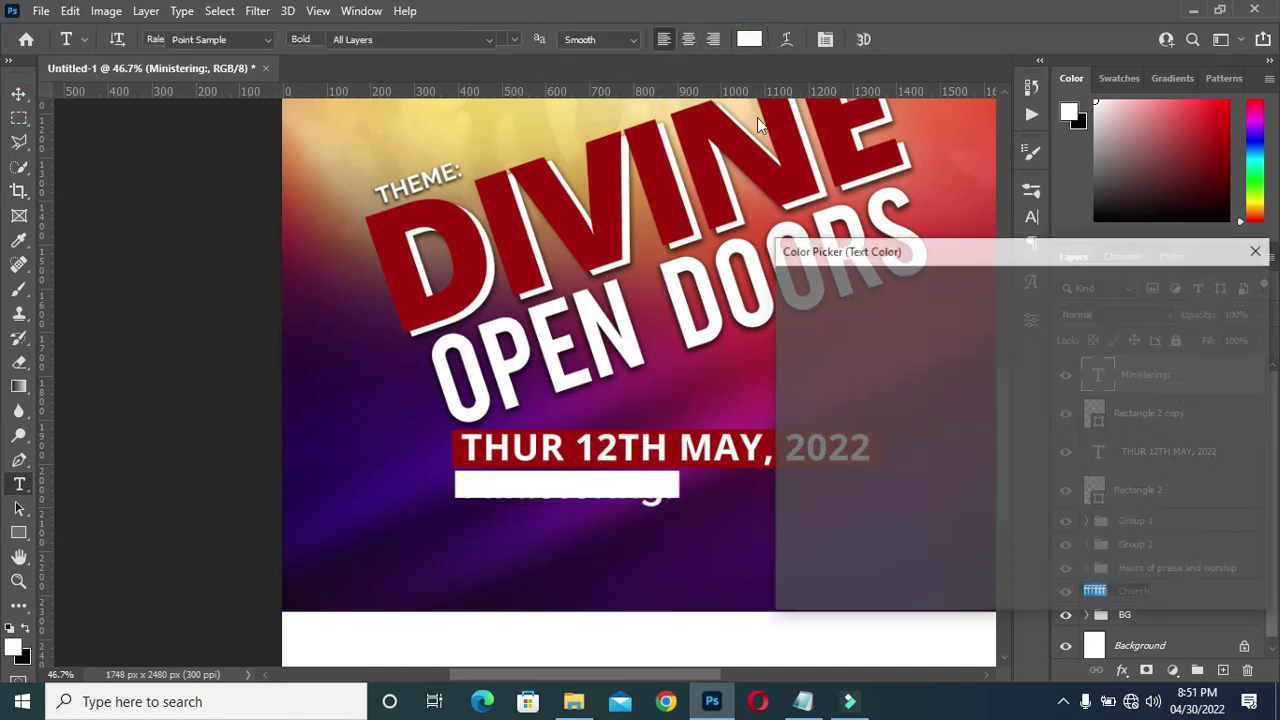
click(455, 291)
click(1205, 287)
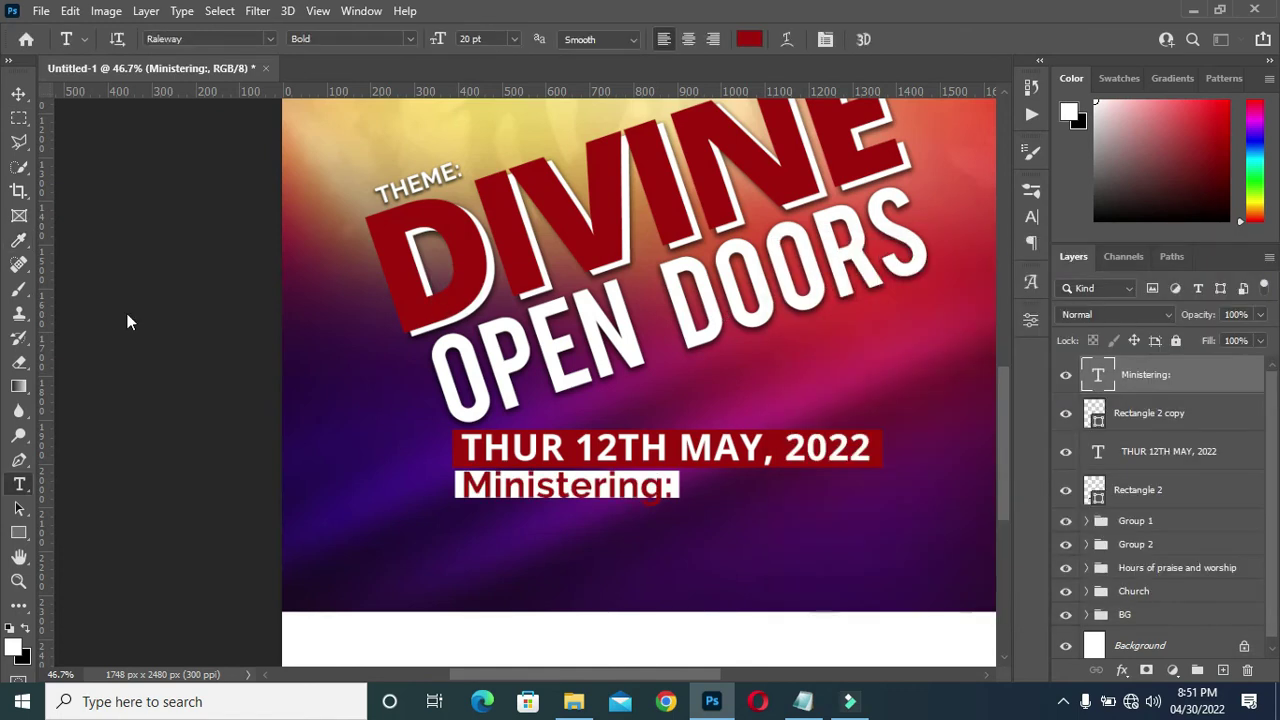
Narrow the Ministering: label so it fits the white bar
key(v)
scroll(677, 511, up, 2)
drag(677, 480, 521, 477)
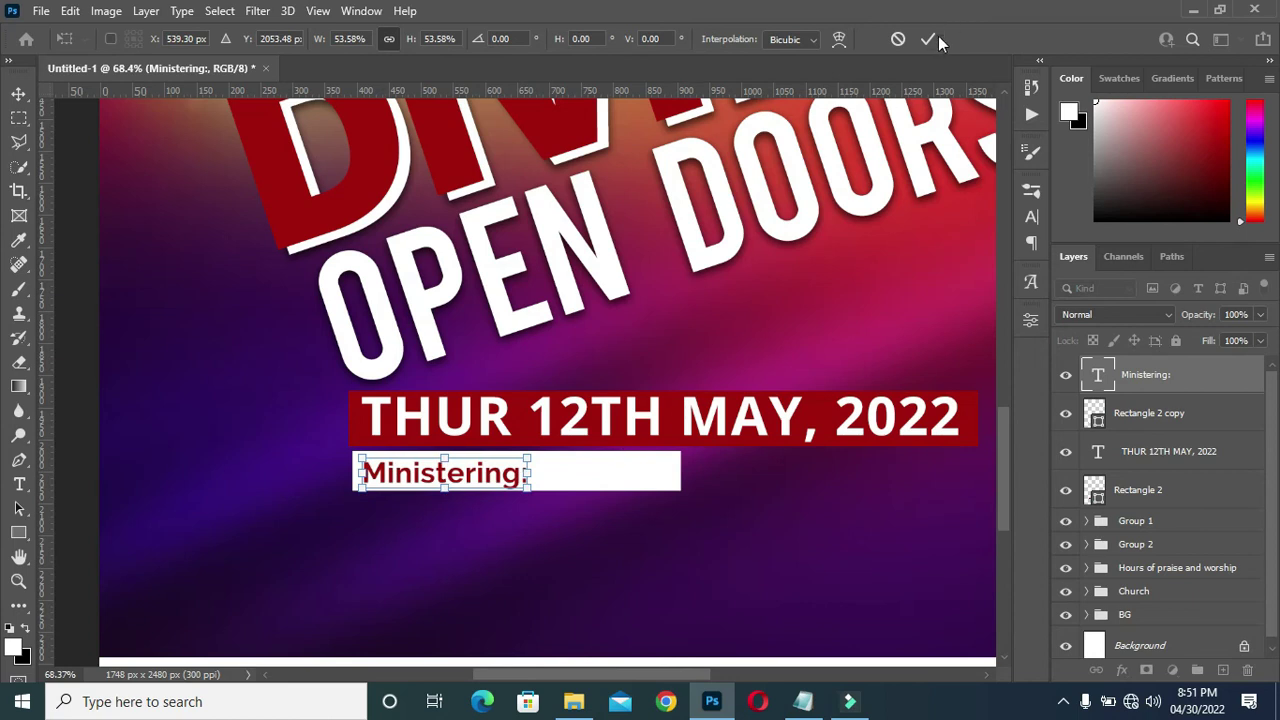
key(Return)
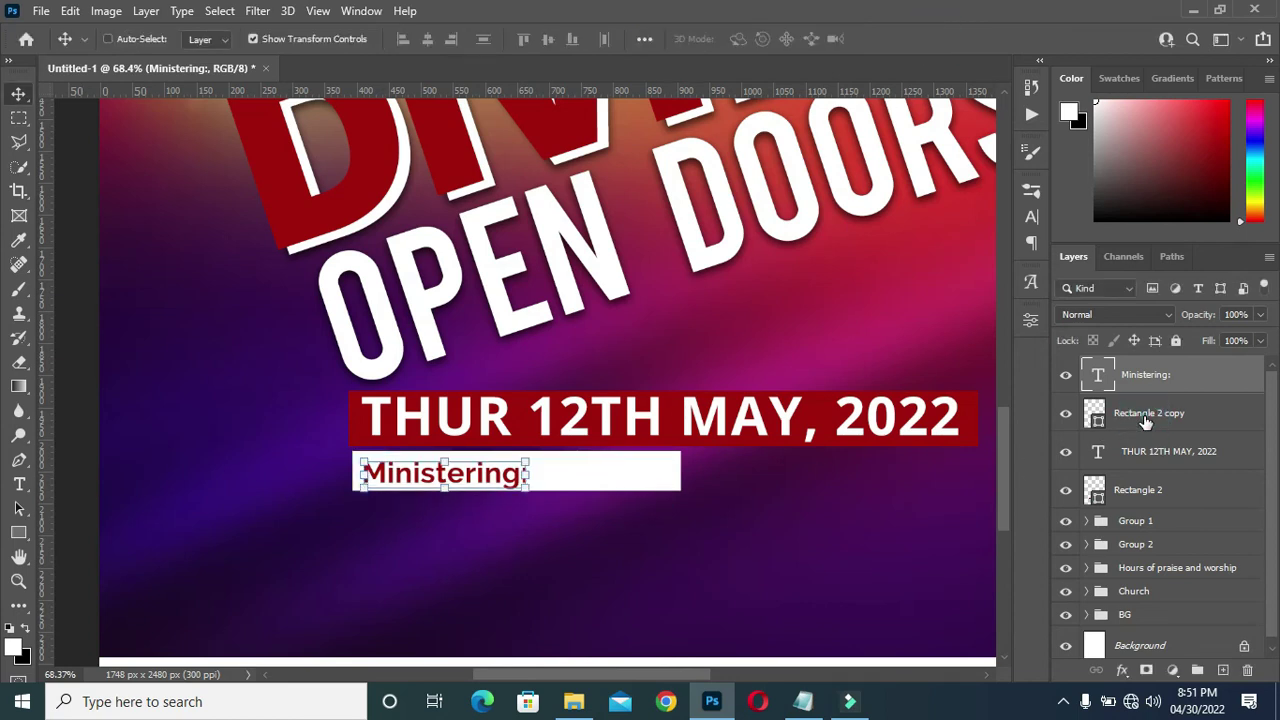
Centre the label vertically and horizontally within the white box
ctrl+click(1146, 418)
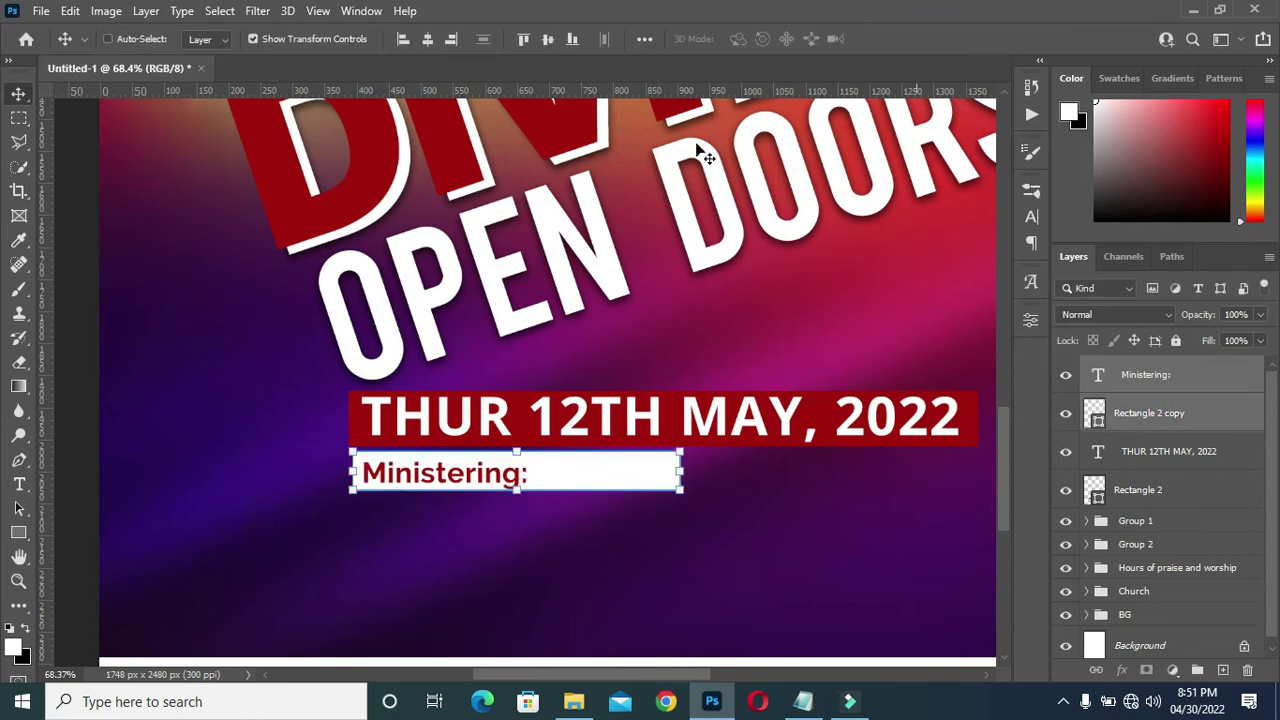
click(548, 38)
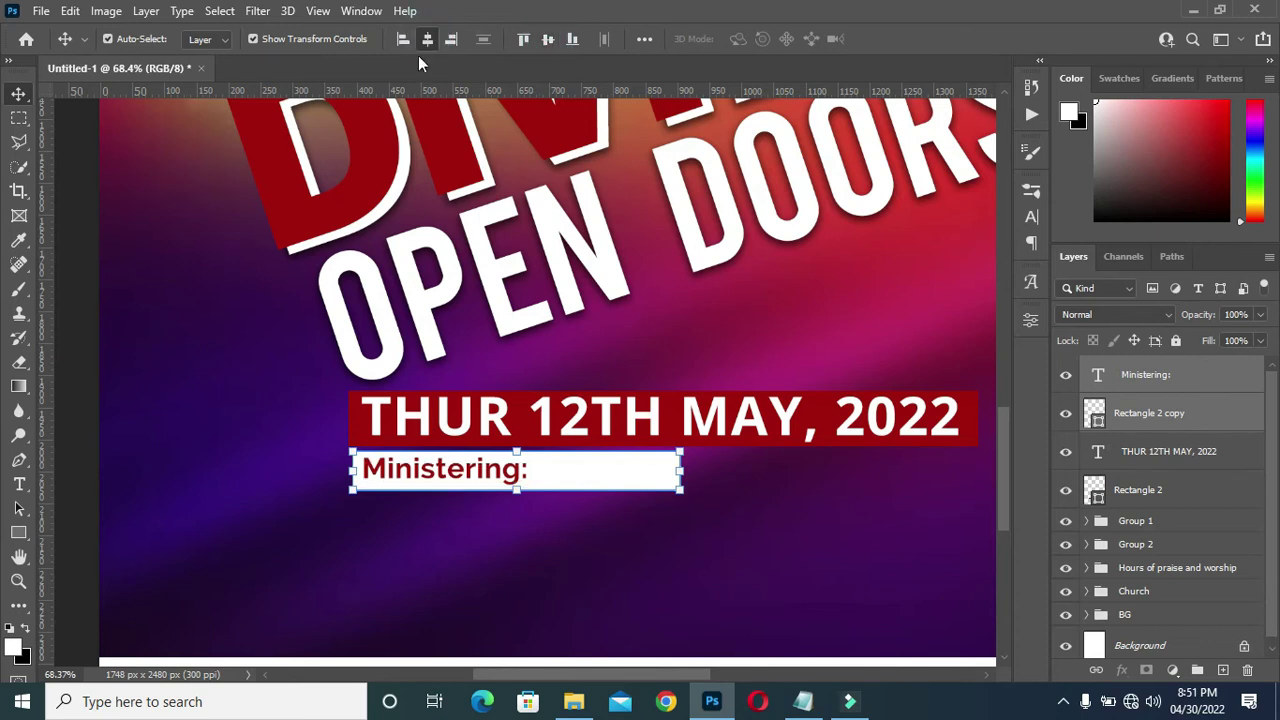
click(427, 38)
click(63, 278)
Shift the label to the box's left edge, trim the box to about 290 px, and duplicate it
click(515, 472)
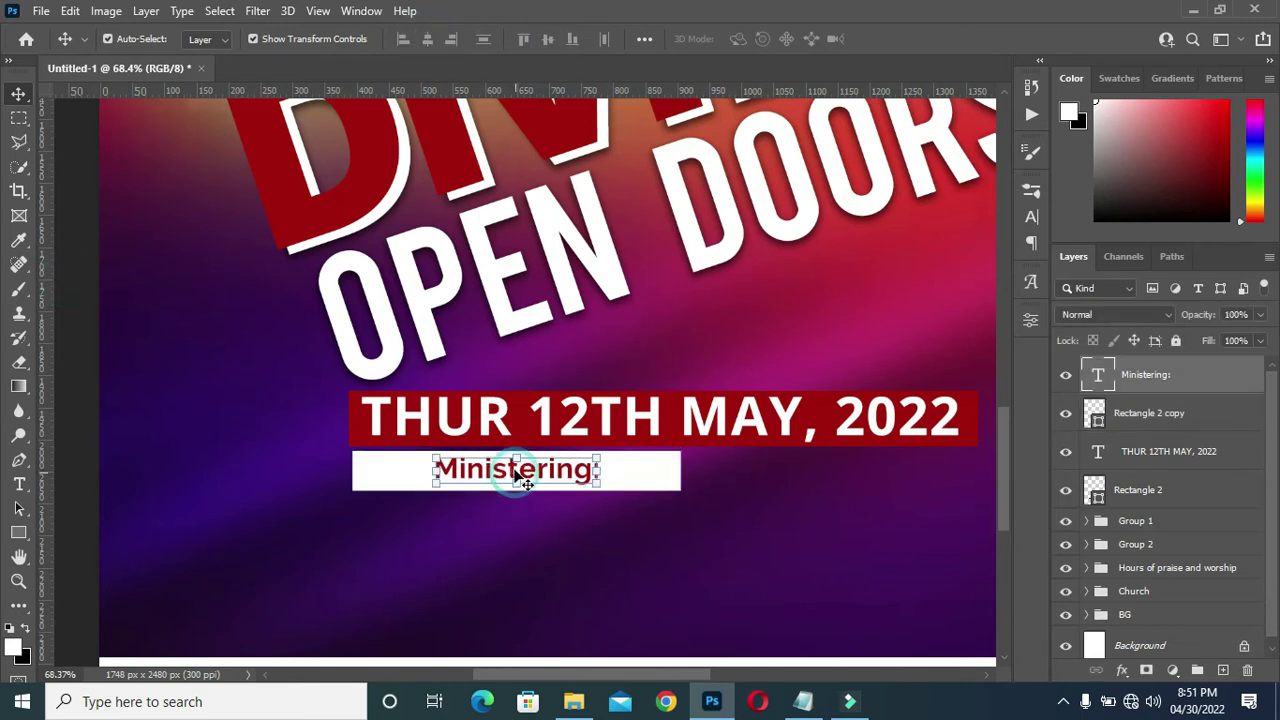
drag(505, 474, 435, 473)
click(613, 469)
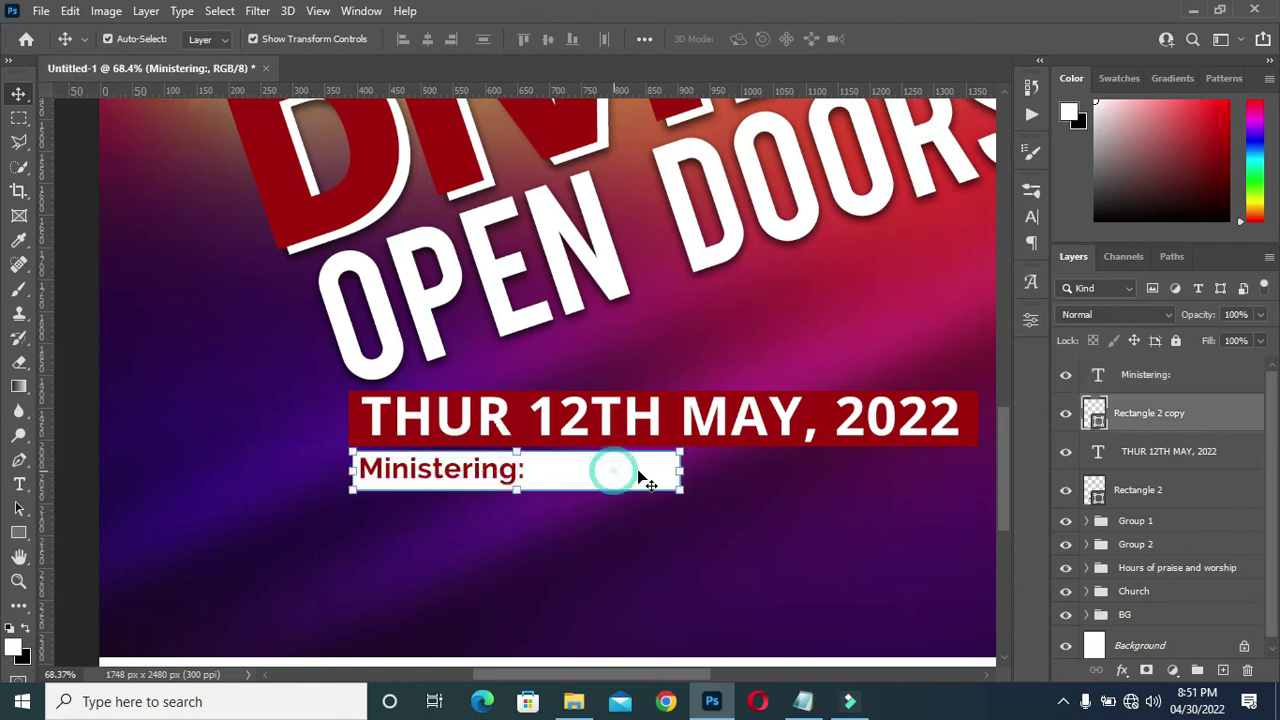
drag(683, 473, 539, 472)
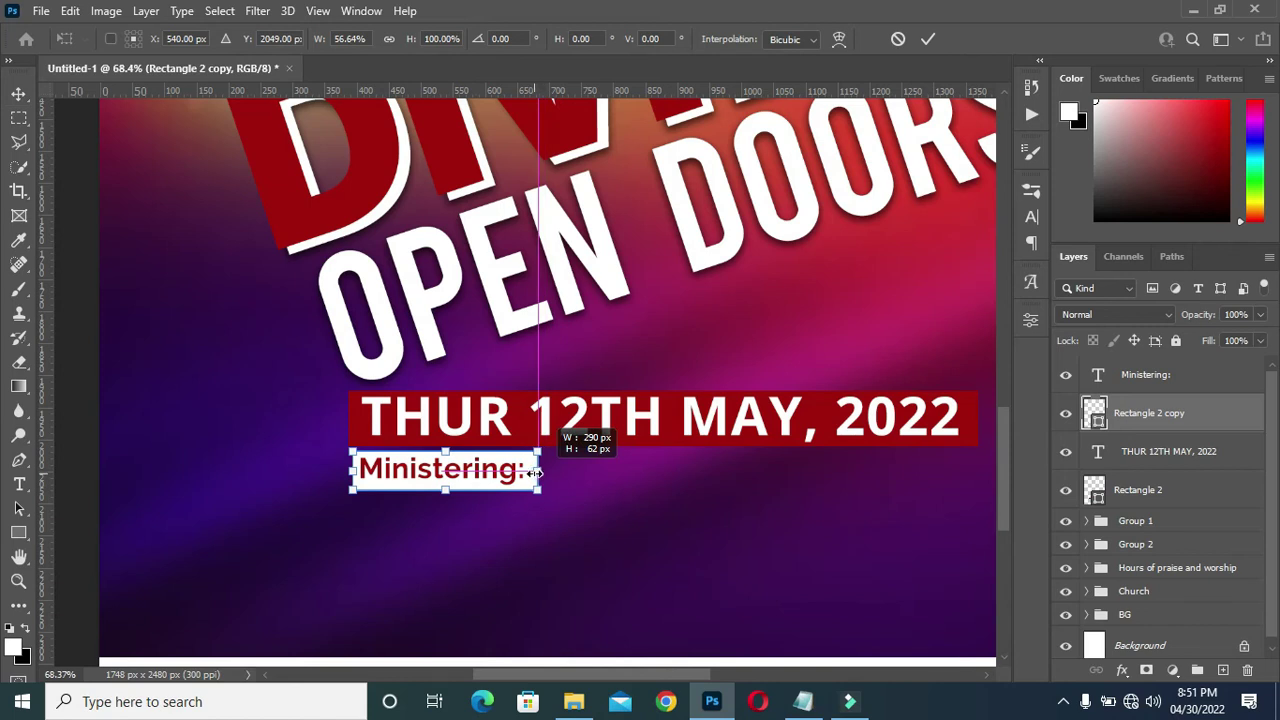
drag(535, 473, 540, 472)
click(927, 40)
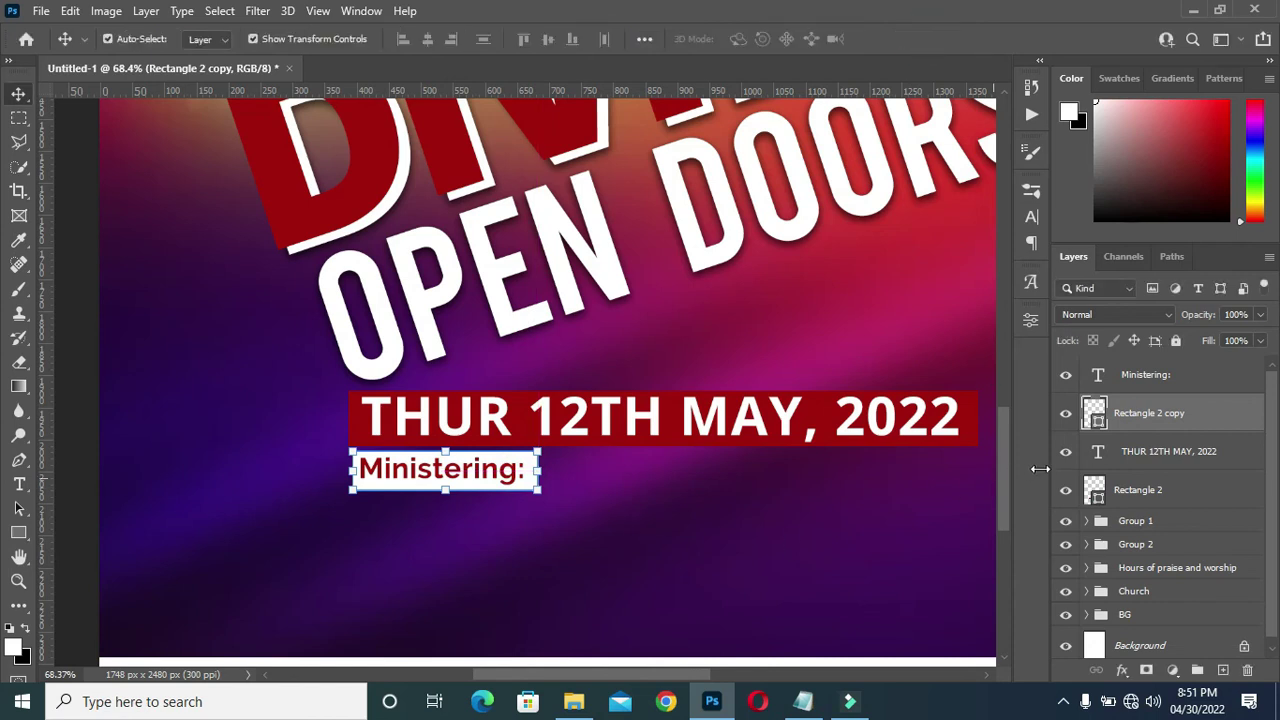
drag(1218, 416, 1228, 668)
Place the box copy beside the white box and fill it with the banner red a1100c
drag(1157, 427, 1150, 364)
drag(483, 471, 668, 477)
double_click(1094, 383)
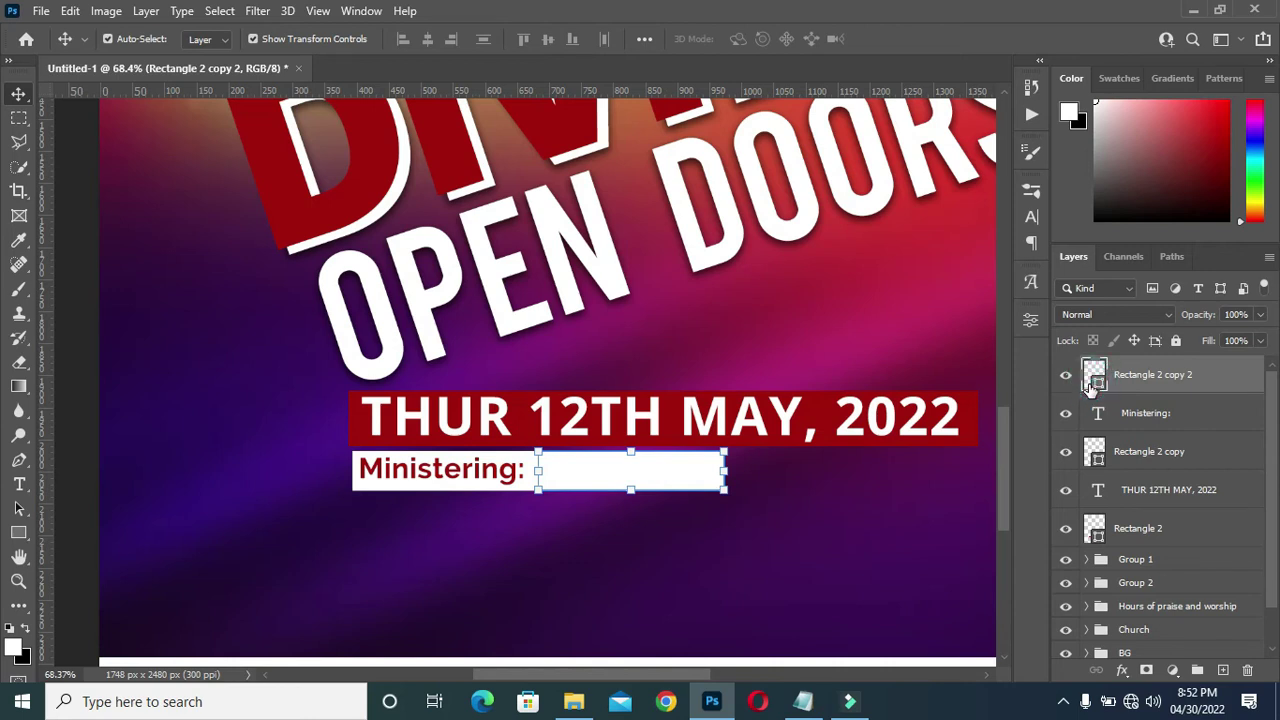
click(526, 434)
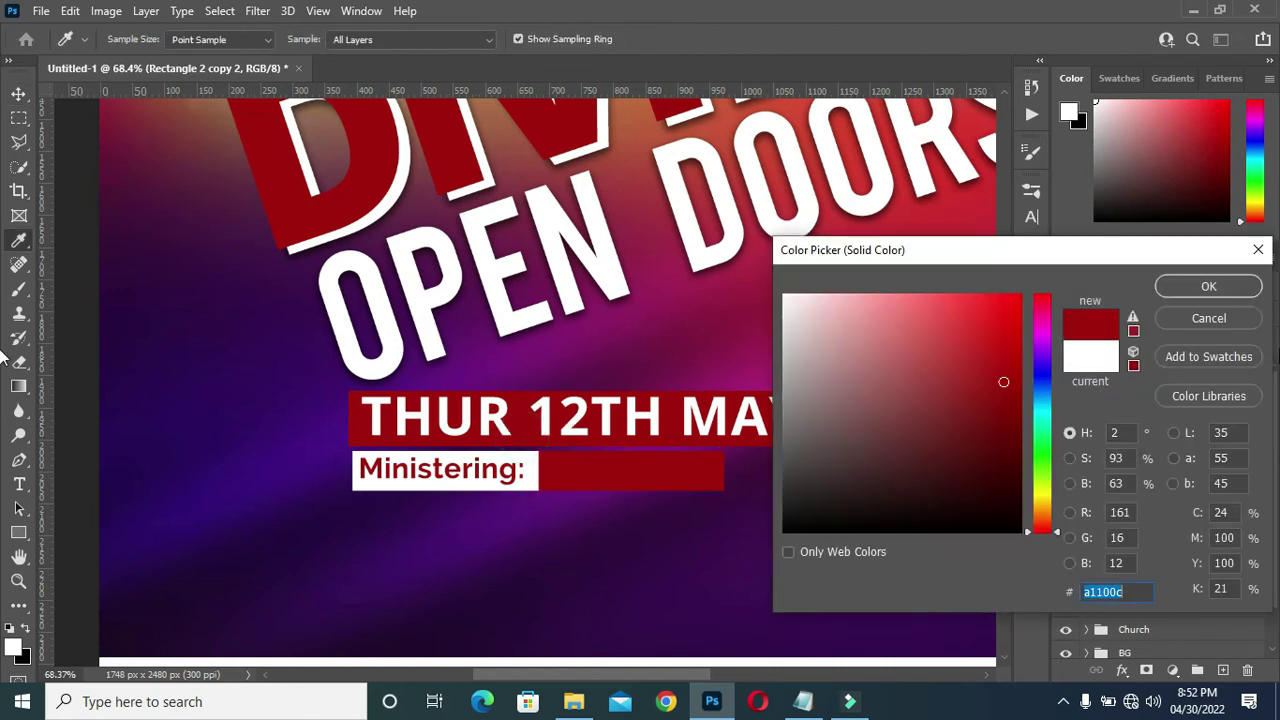
click(1209, 287)
Copy the first minister's name from the notes and duplicate the Ministering: label to the top
click(803, 701)
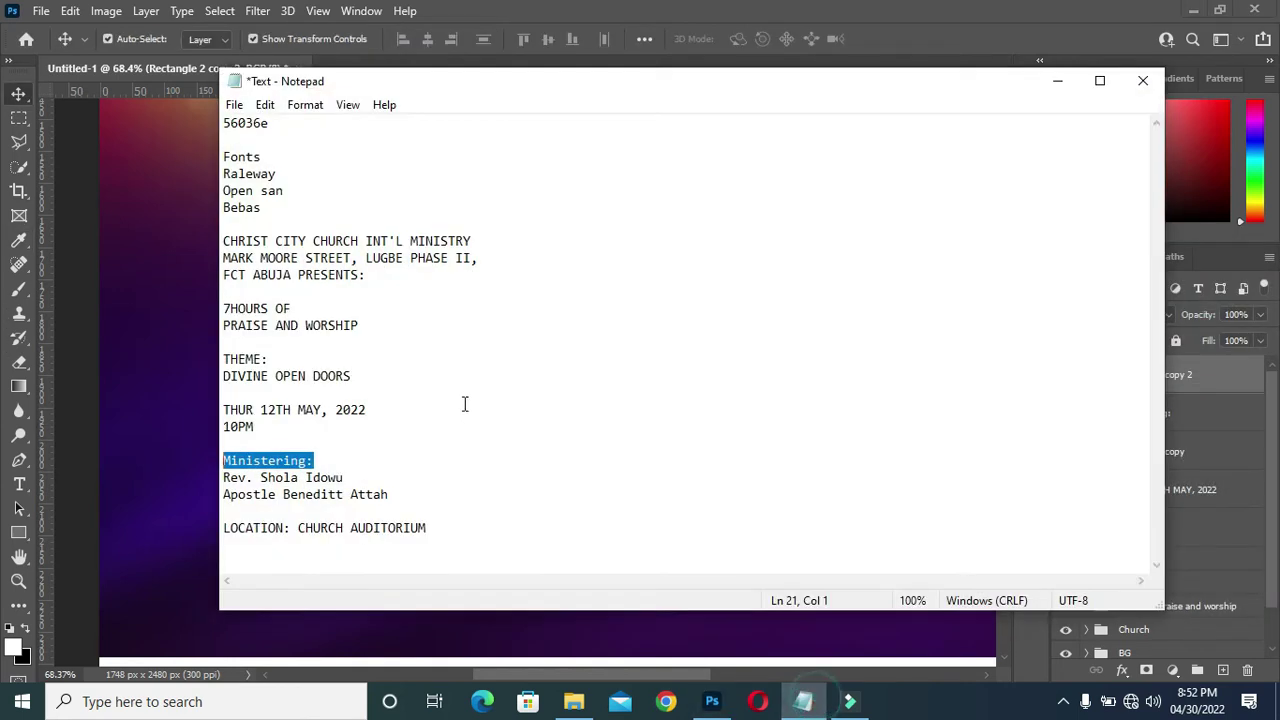
drag(224, 478, 362, 482)
key(ctrl+c)
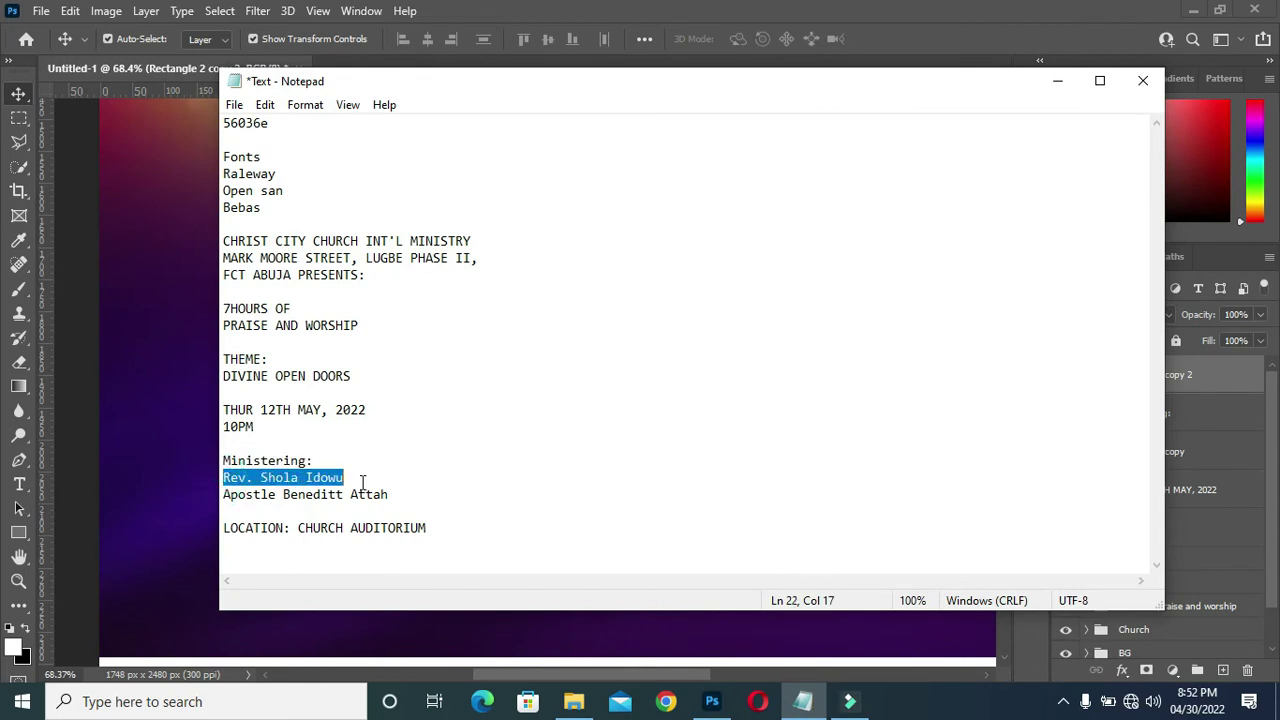
click(1056, 84)
click(468, 474)
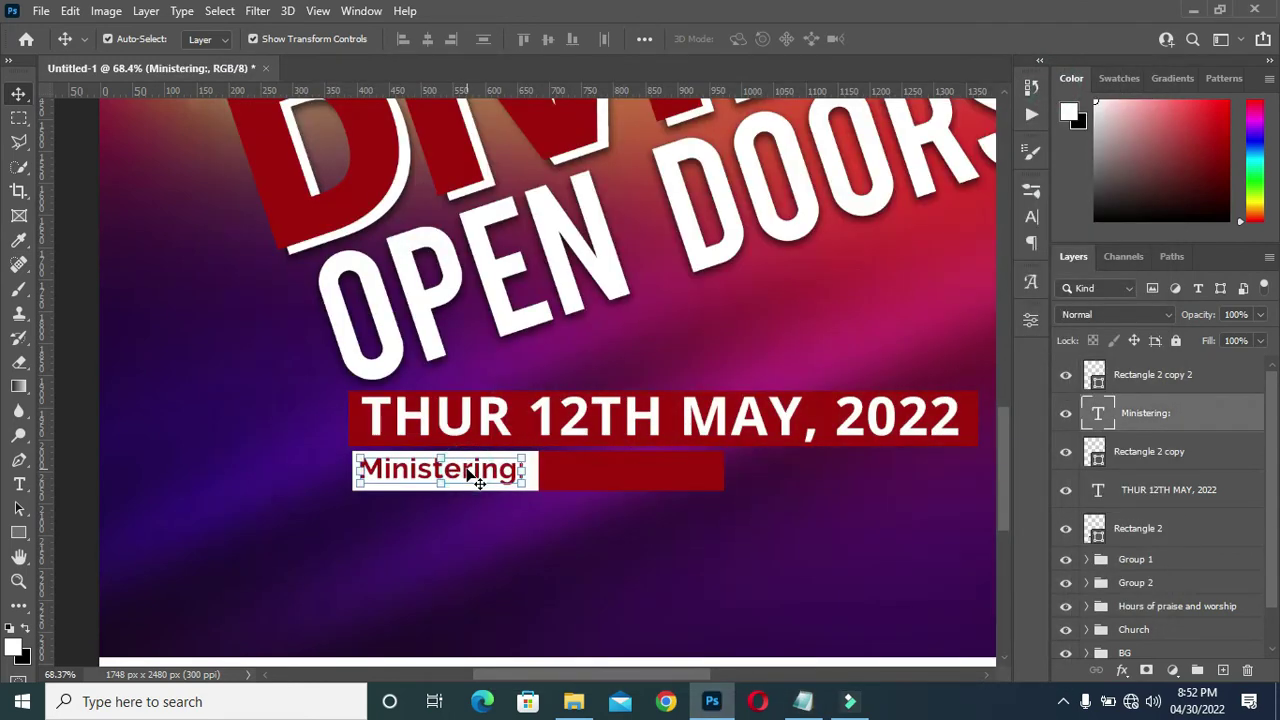
drag(465, 474, 464, 475)
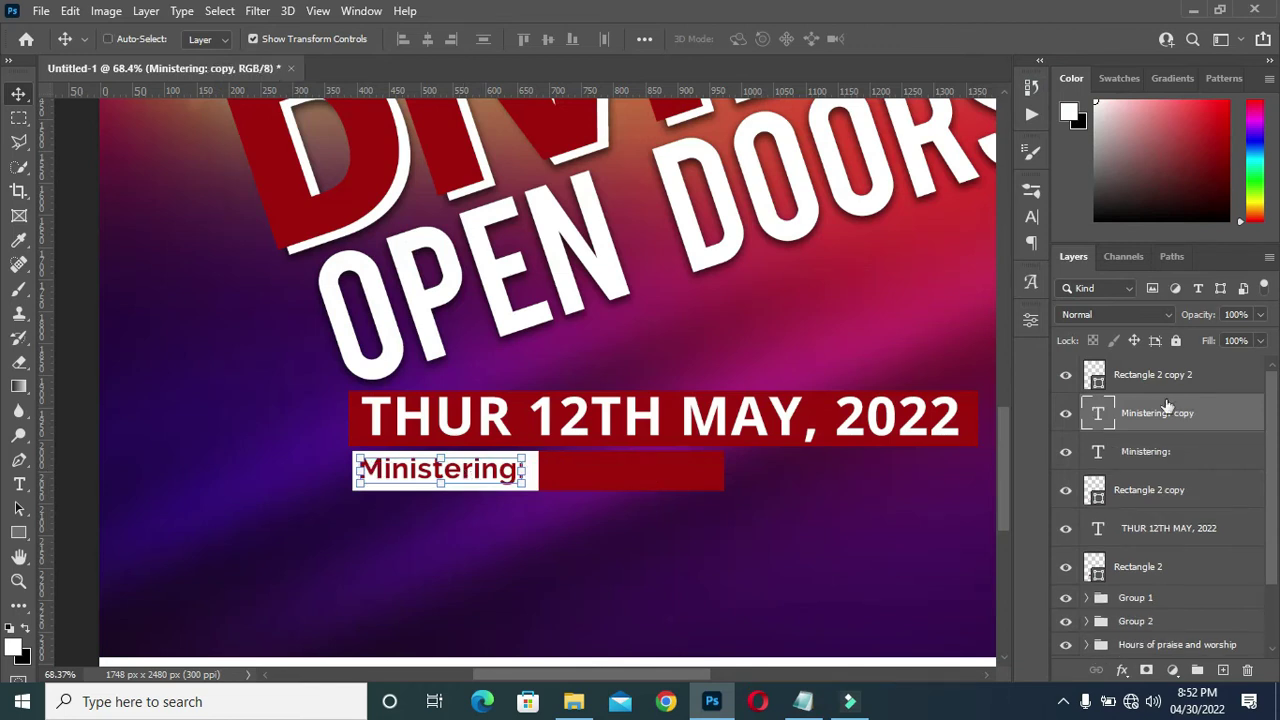
drag(1160, 418, 1155, 378)
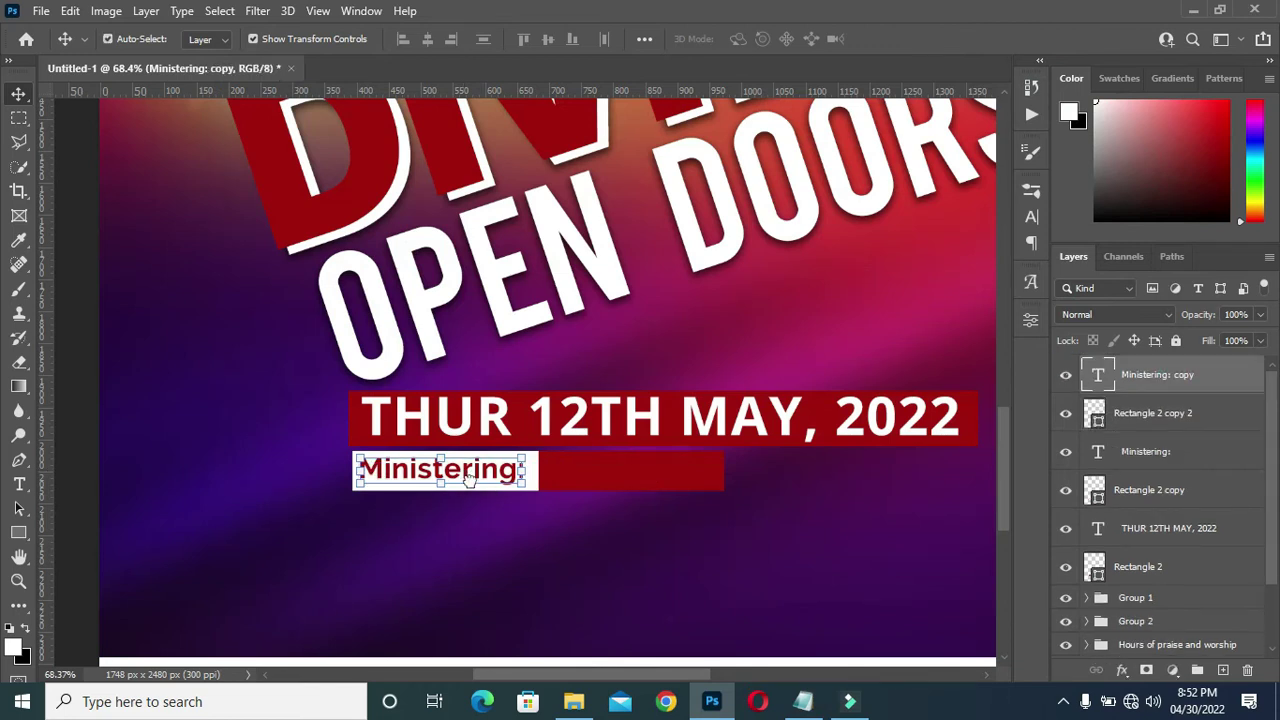
Move the label copy onto the red box, colour it fff5f5, and paste the first minister's name
drag(465, 474, 655, 474)
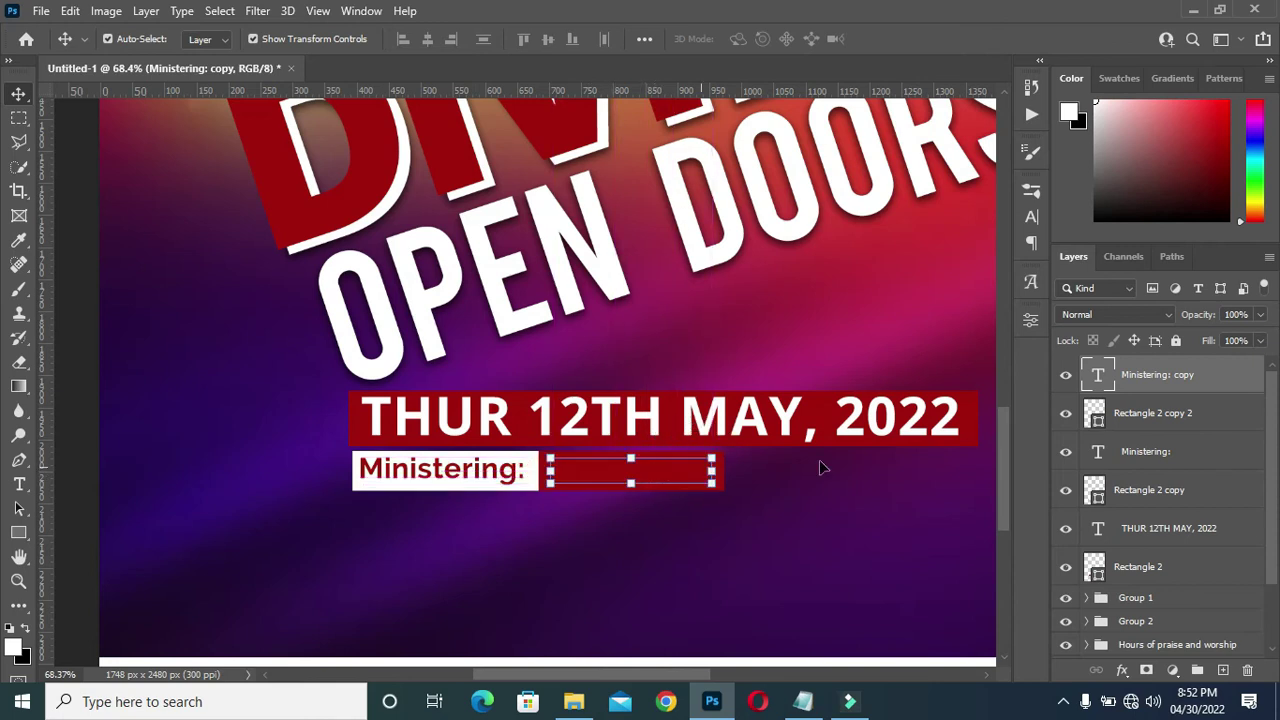
double_click(1098, 376)
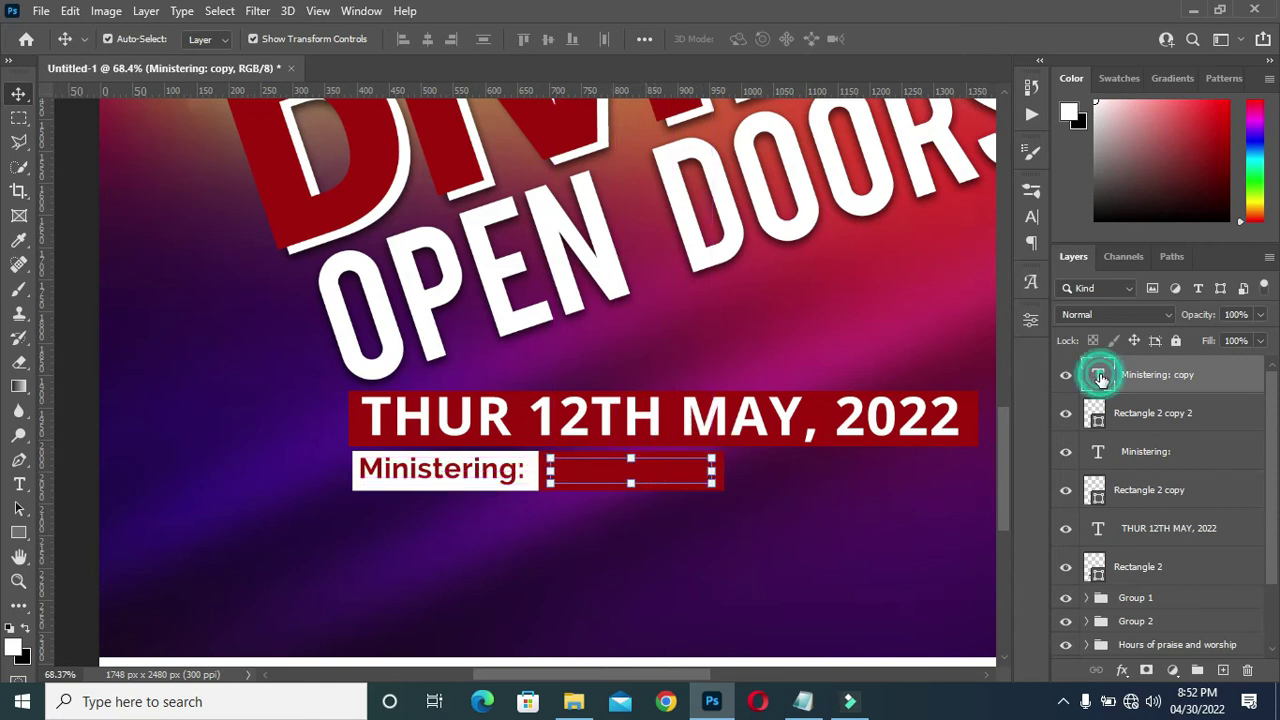
click(750, 40)
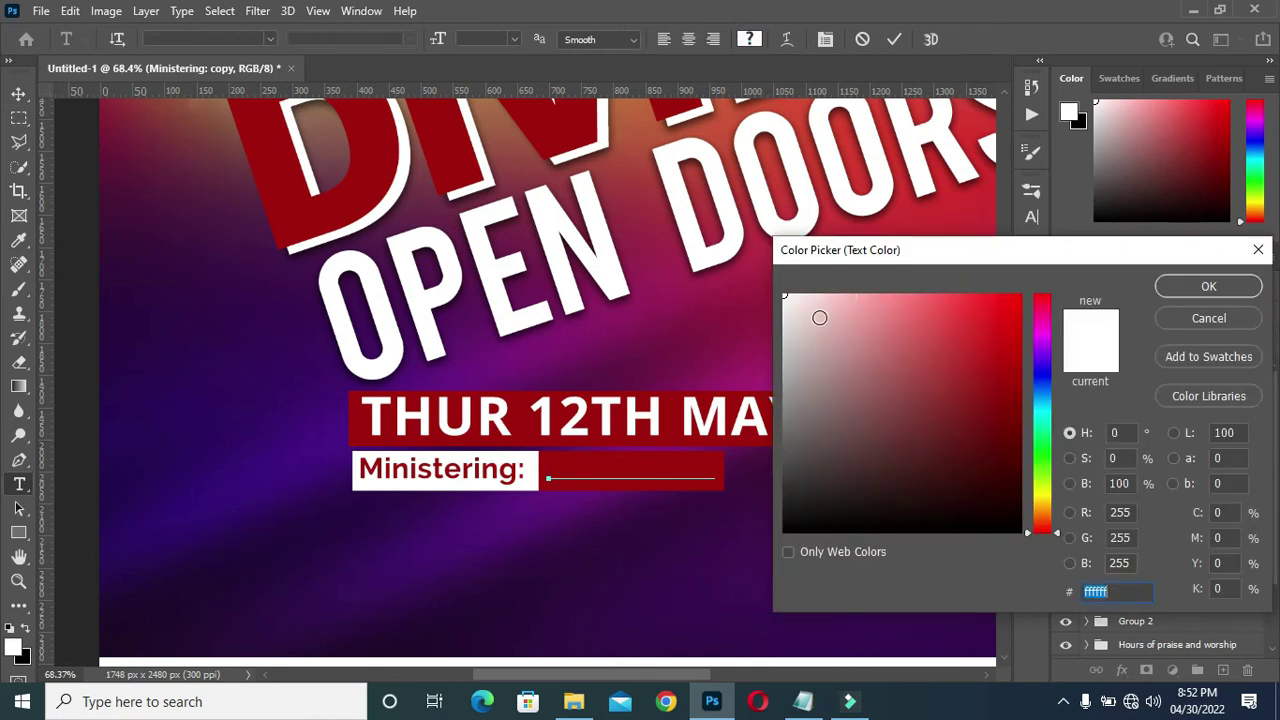
click(1195, 322)
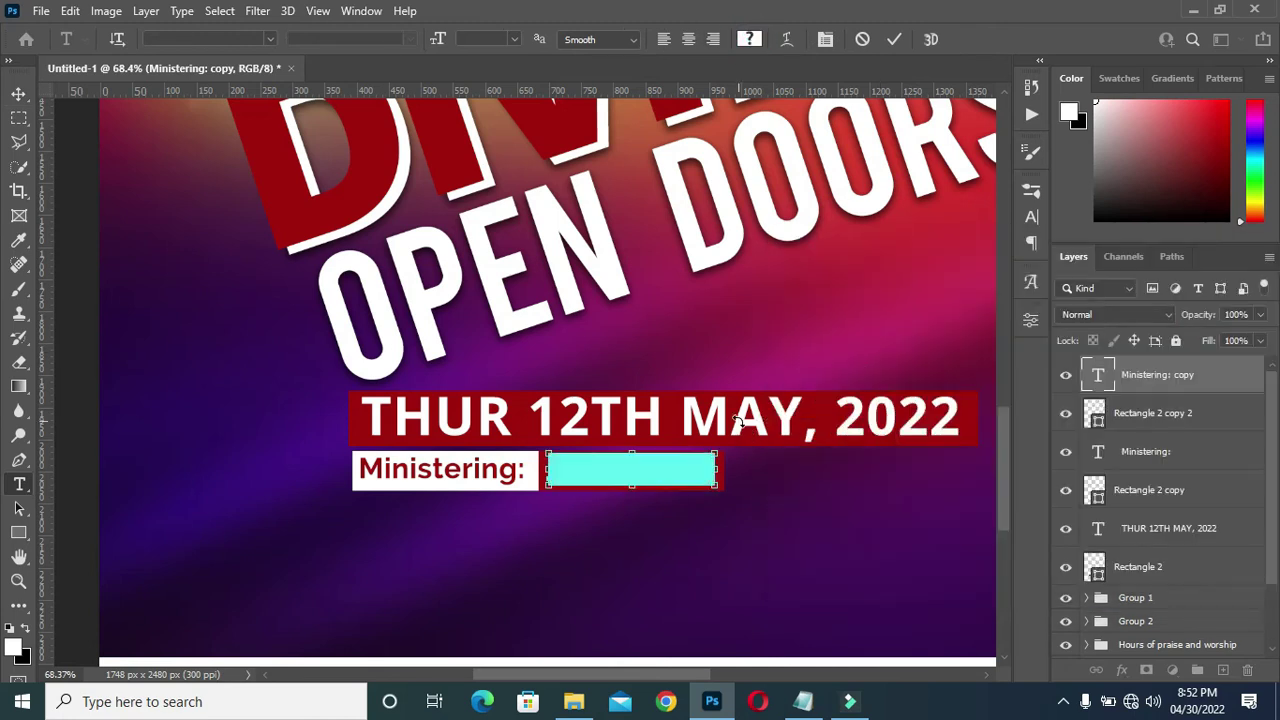
click(750, 40)
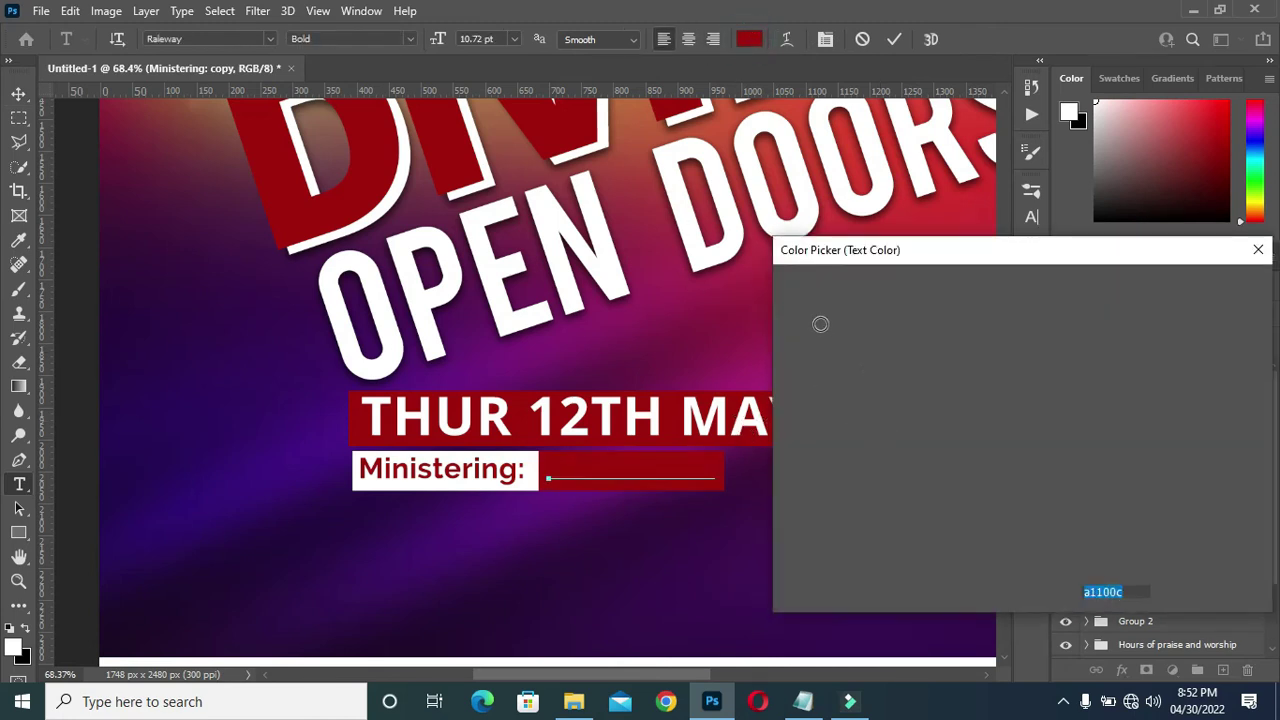
click(792, 288)
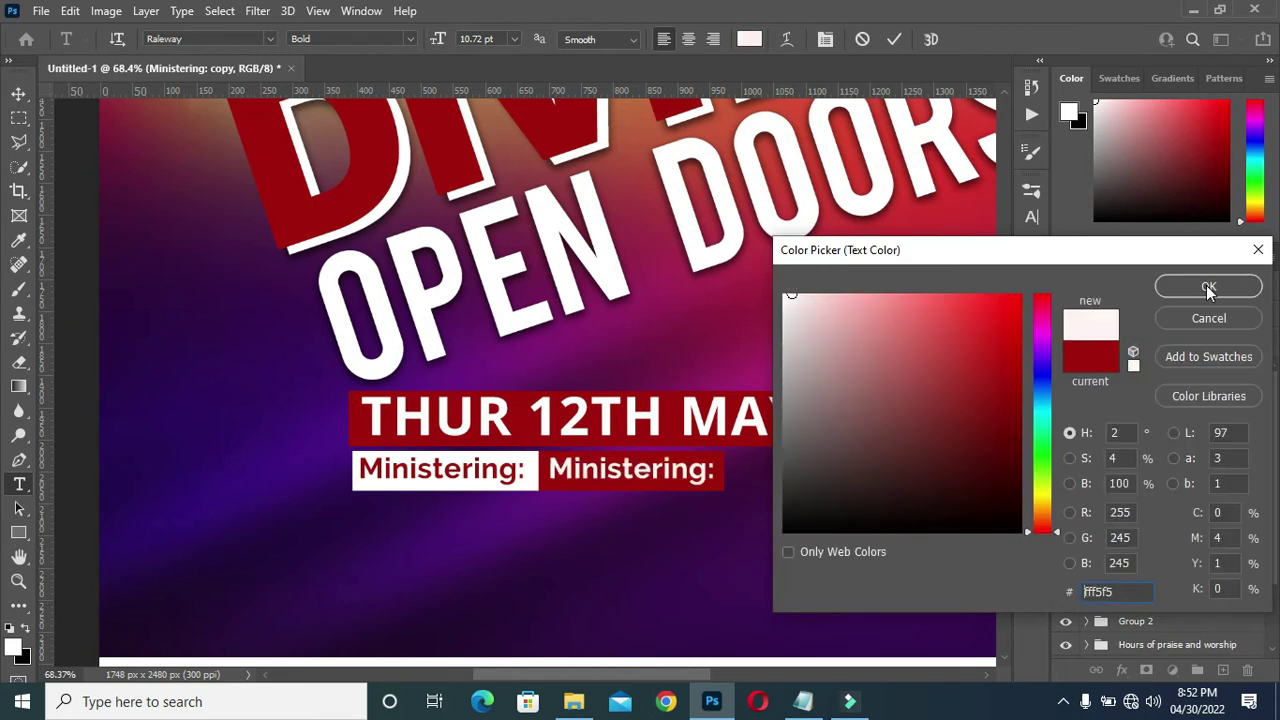
click(1208, 285)
key(ctrl+v)
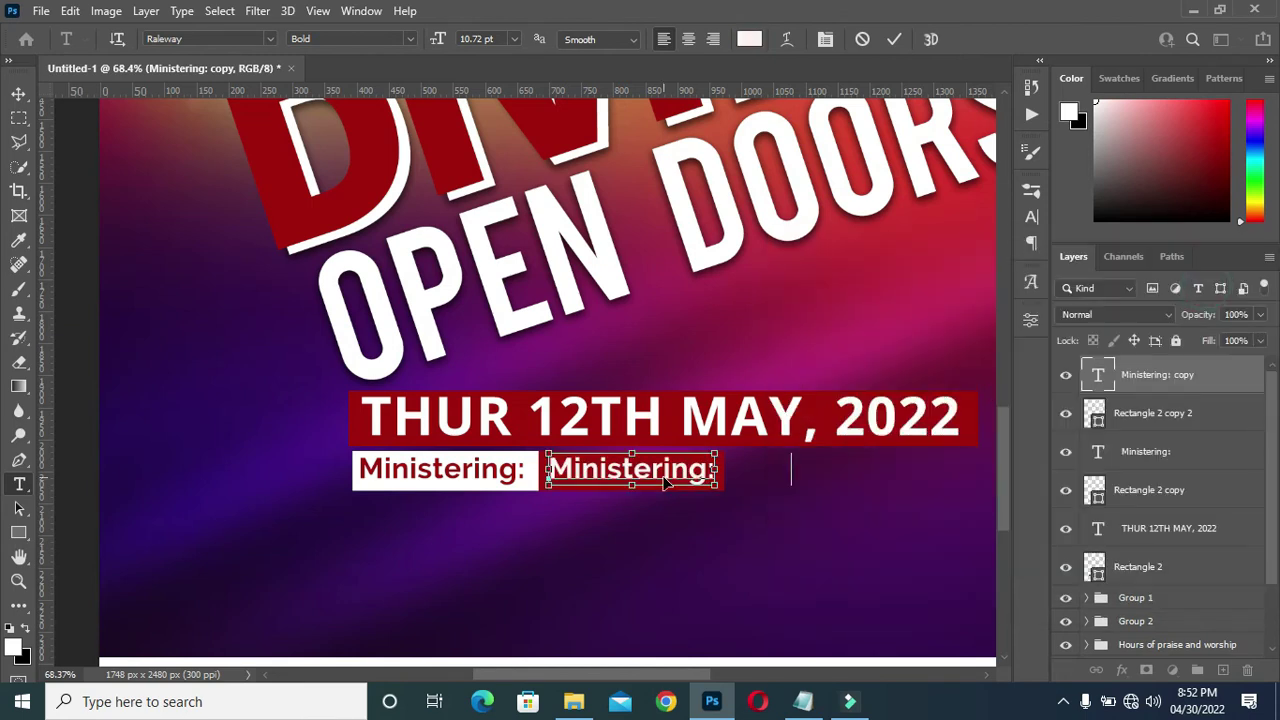
click(895, 39)
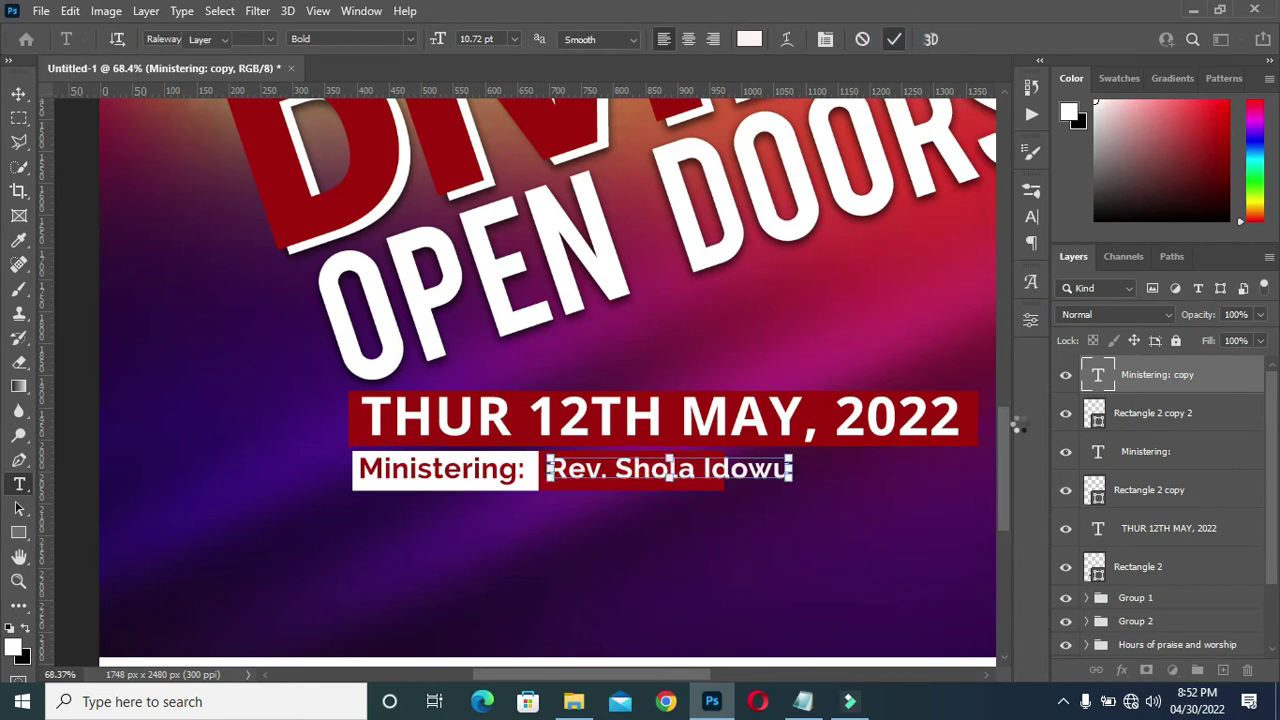
Narrow the minister's name to about 88% width, then select the red box for resizing
key(v)
drag(790, 468, 761, 468)
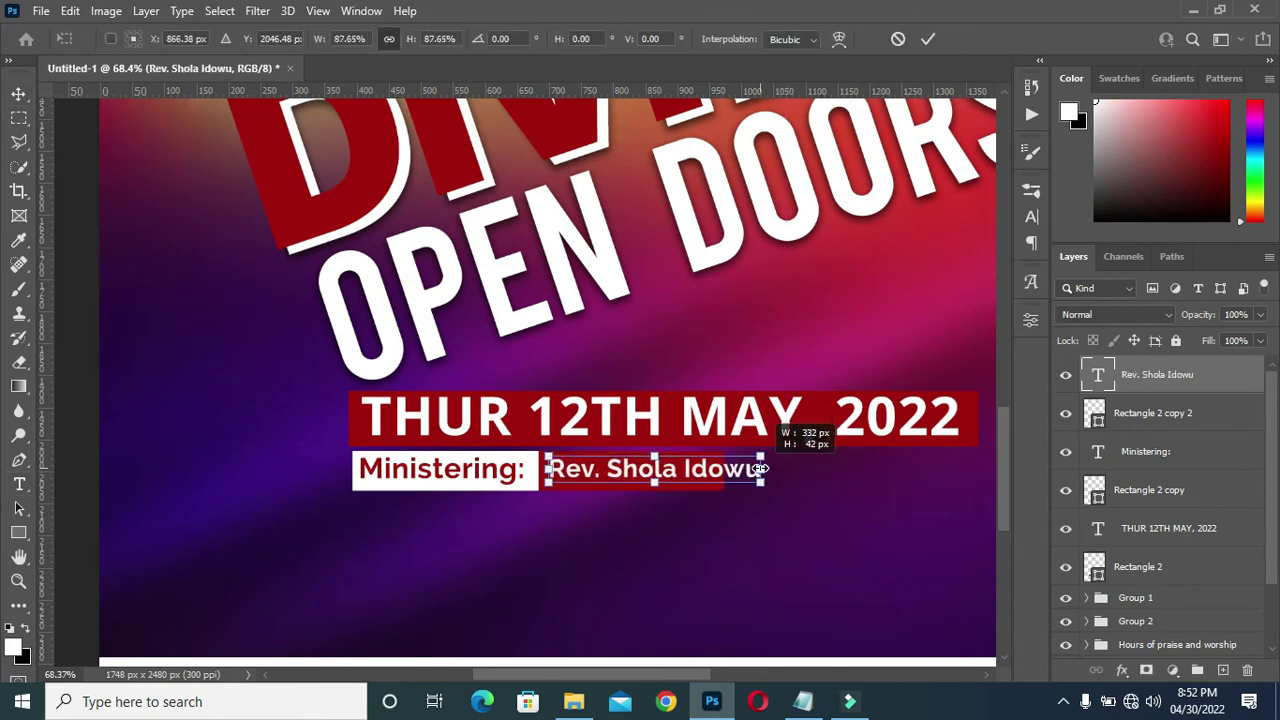
click(928, 39)
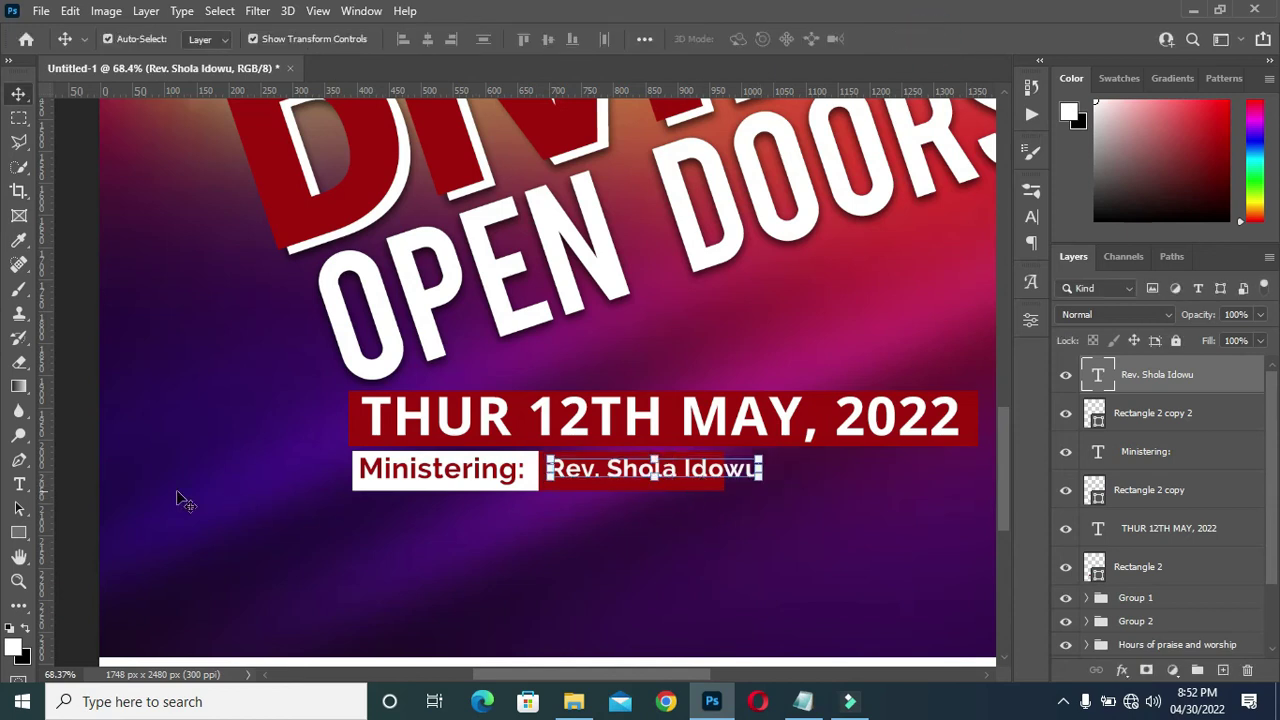
click(61, 493)
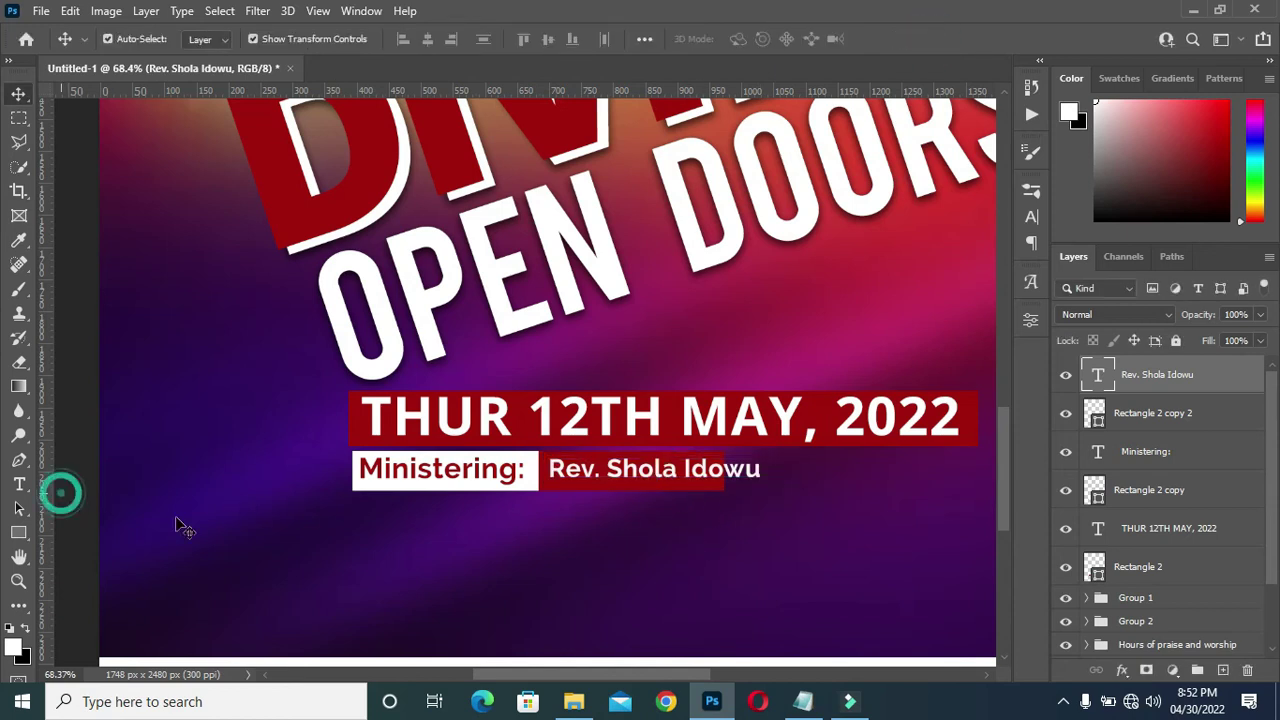
click(716, 471)
click(725, 469)
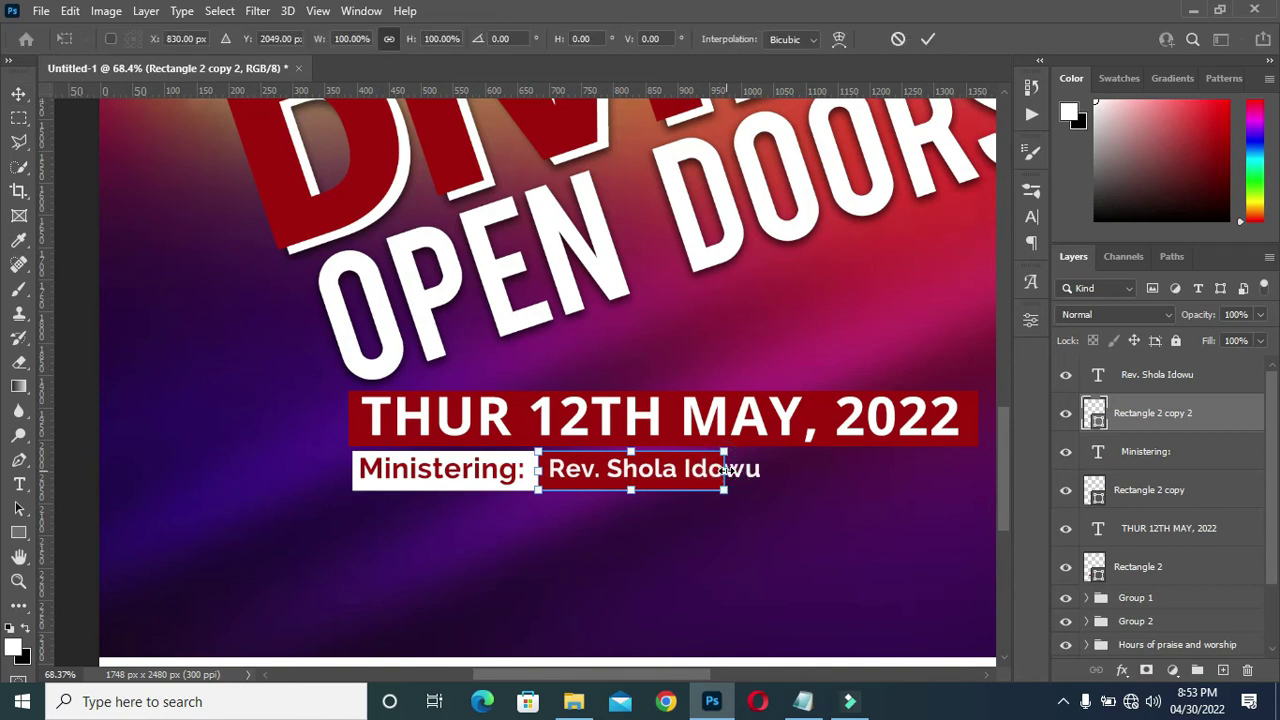
Widen the red box so it covers the whole first minister's name
drag(725, 469, 773, 471)
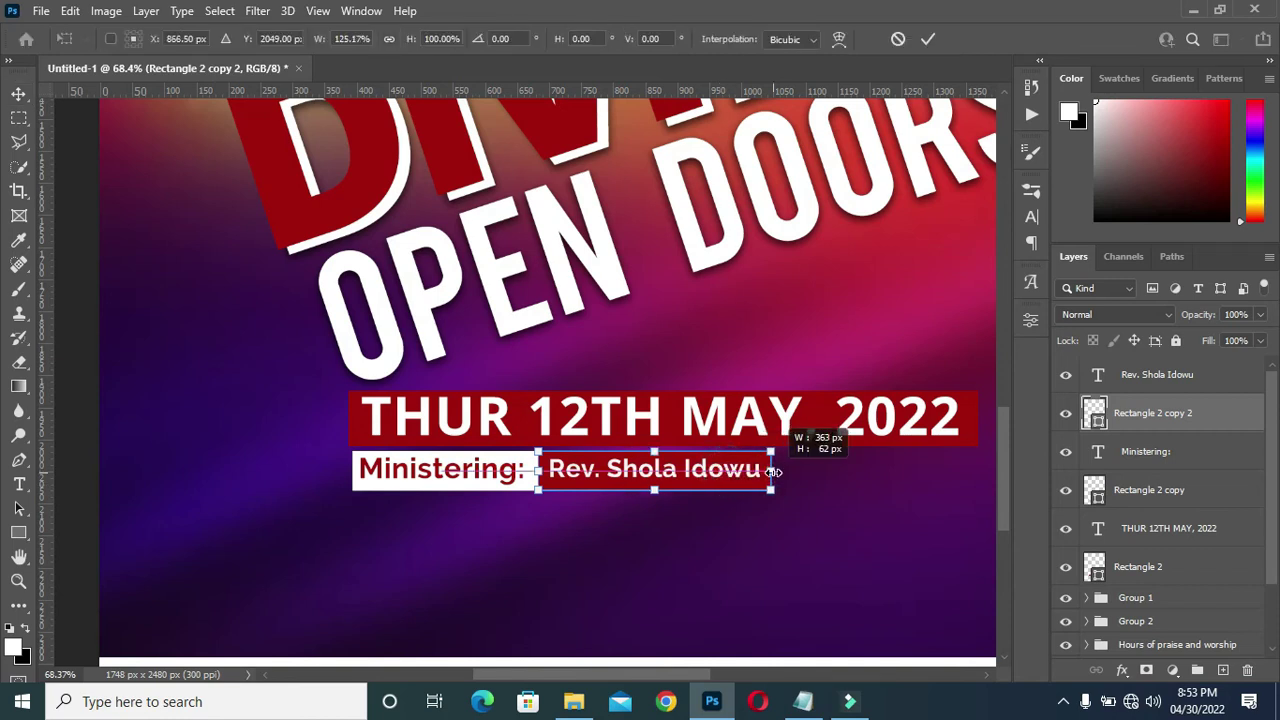
click(928, 40)
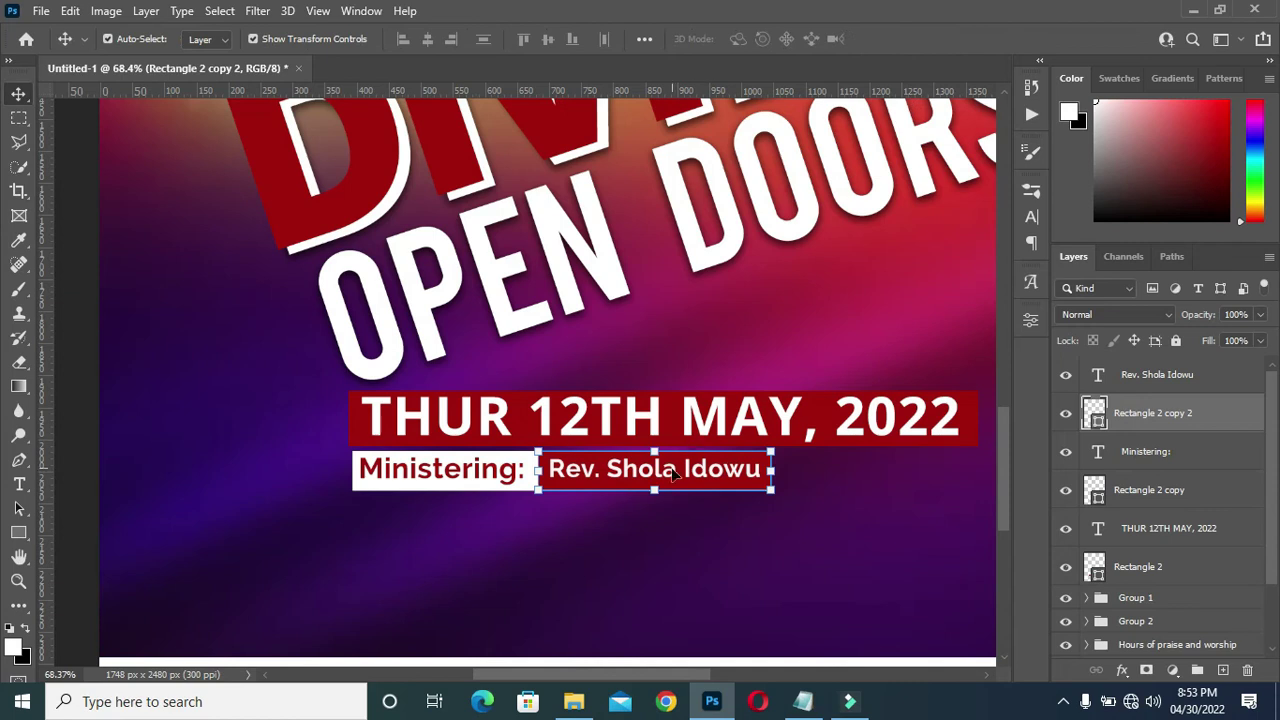
scroll(611, 484, down, 3)
scroll(909, 531, down, 1)
scroll(960, 535, up, 3)
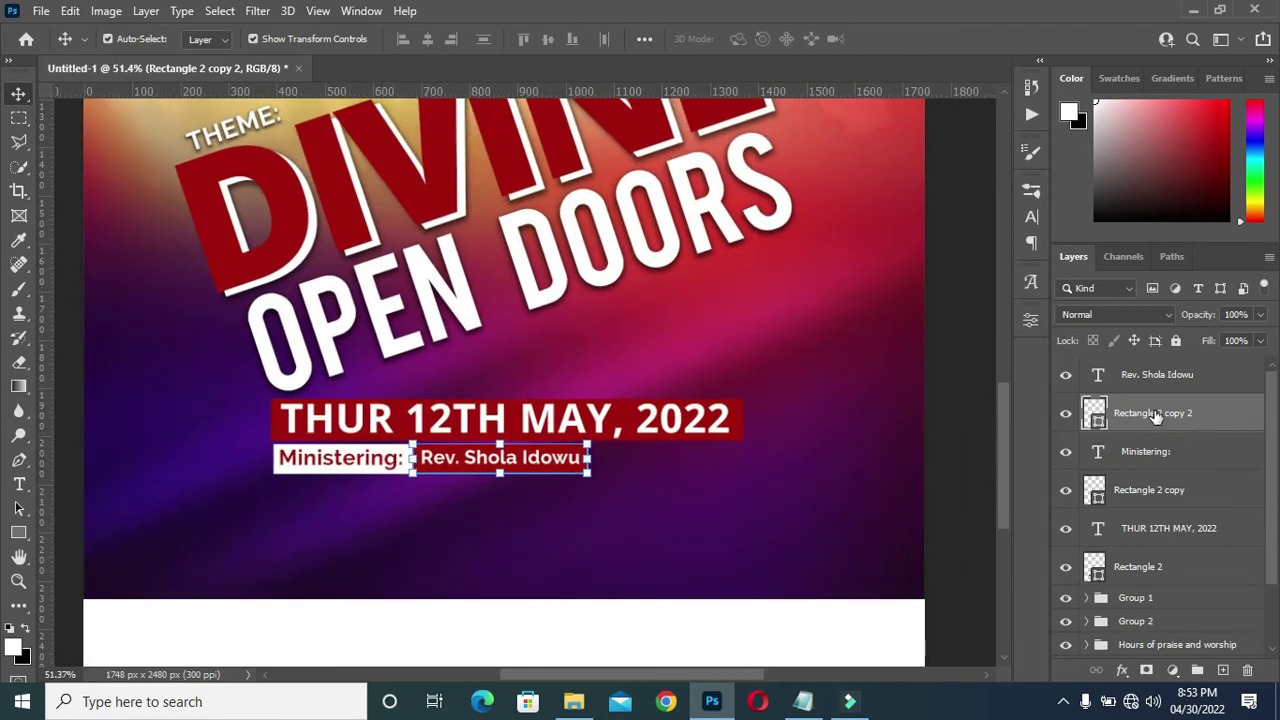
Duplicate the red box, stack it above the name, slide it right, and fill it ffffff
drag(1188, 415, 1223, 670)
drag(1175, 416, 1170, 362)
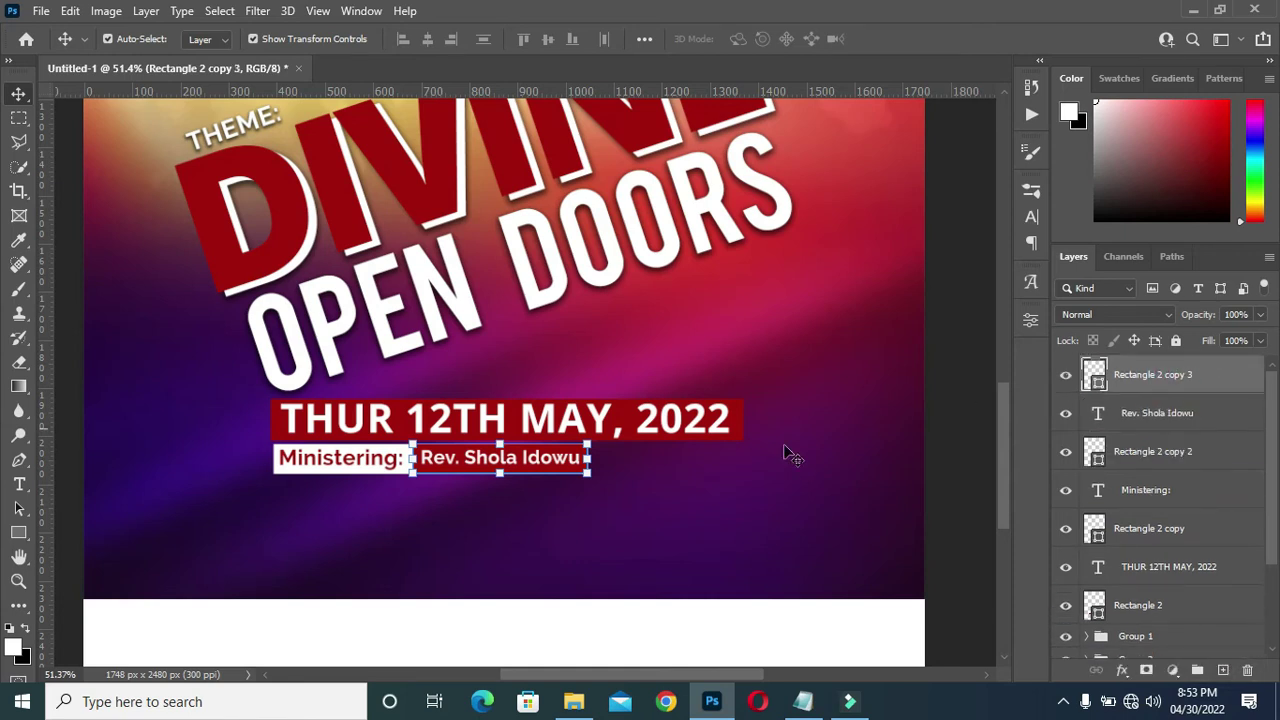
drag(513, 466, 692, 471)
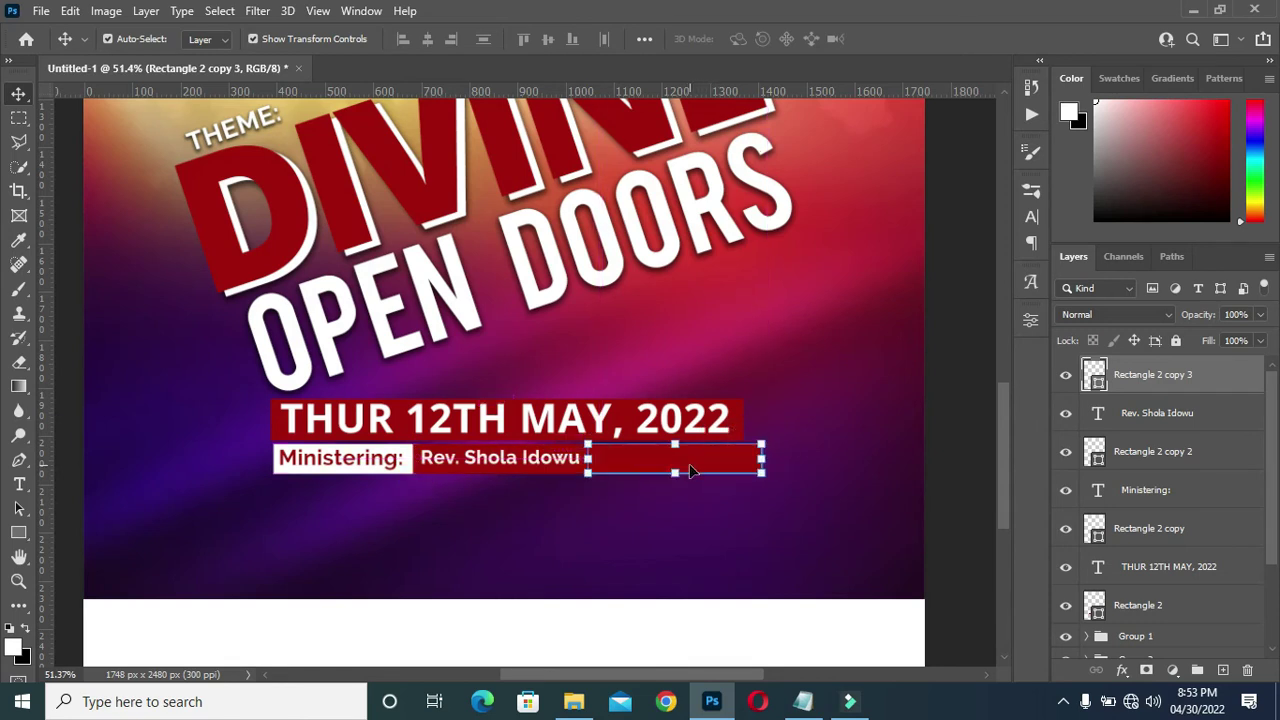
double_click(1097, 385)
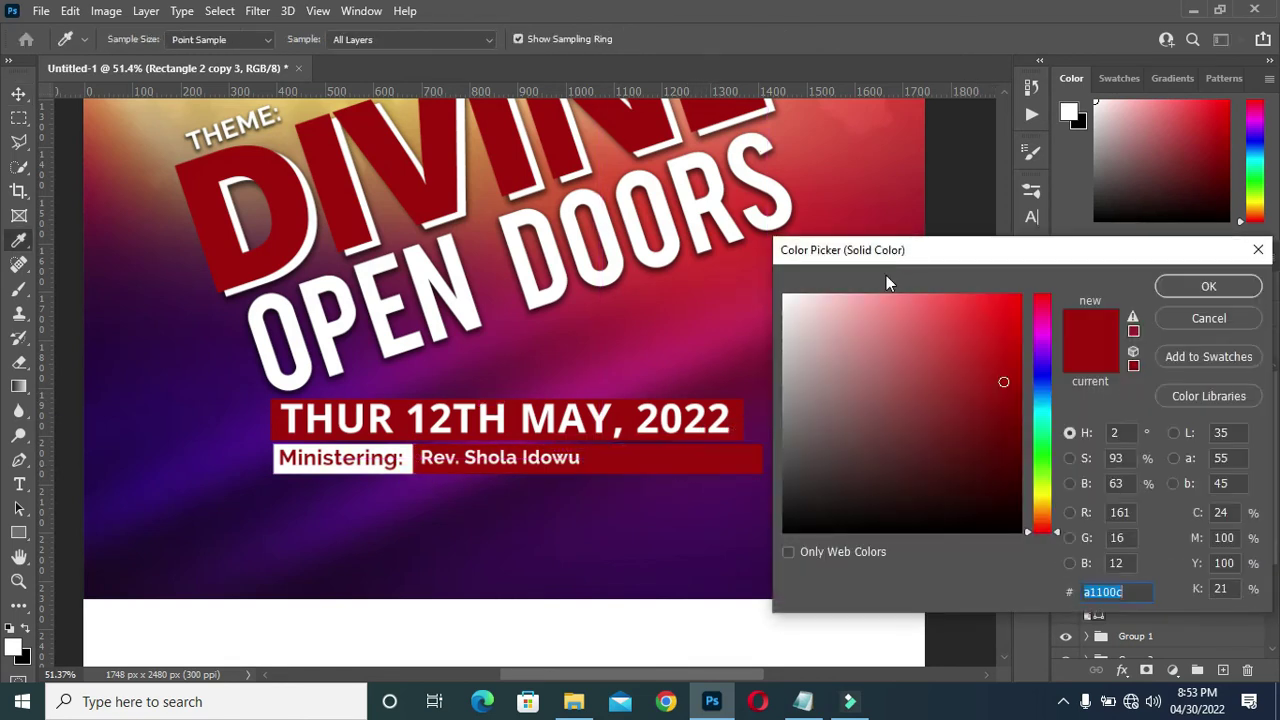
click(824, 318)
text(ffffff)
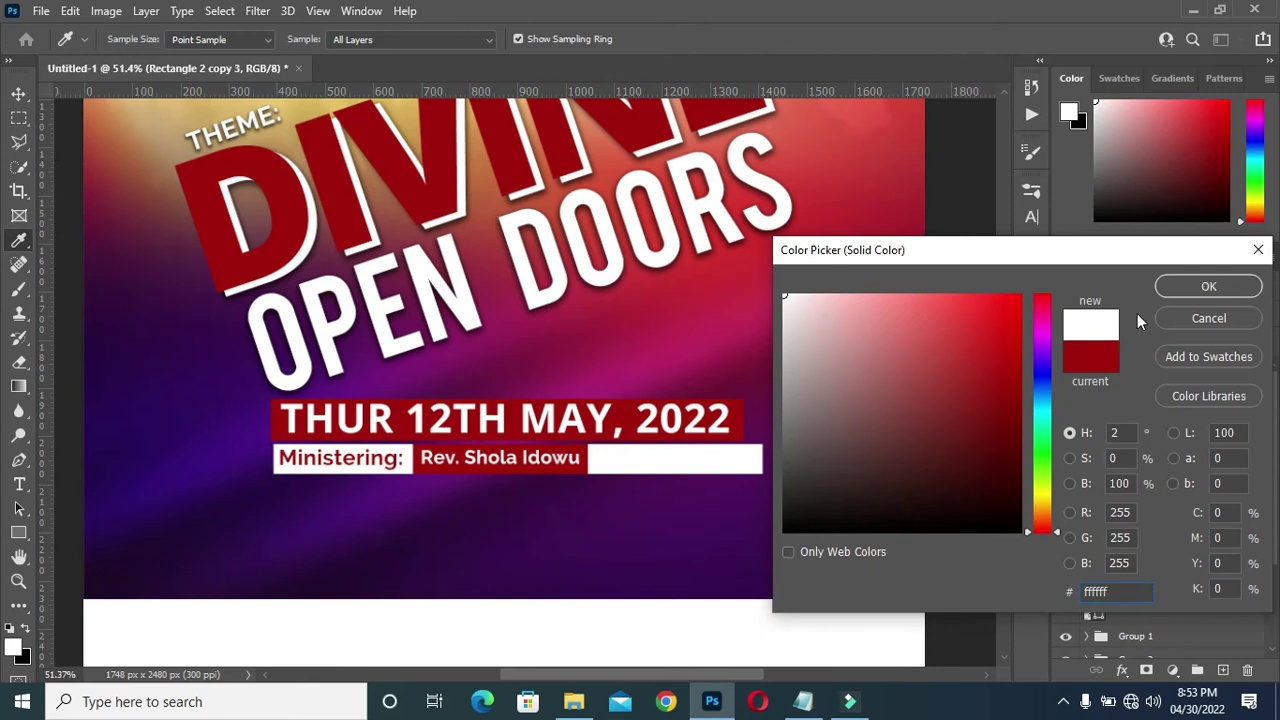
click(1199, 288)
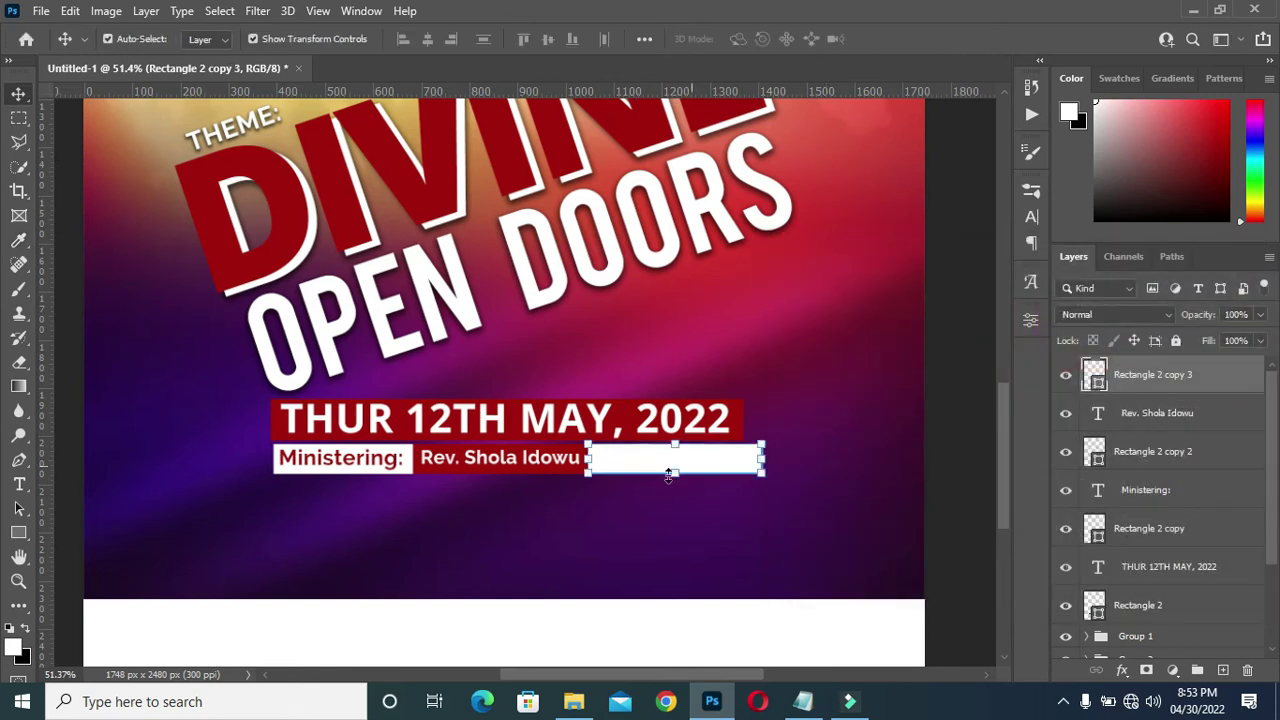
double_click(510, 463)
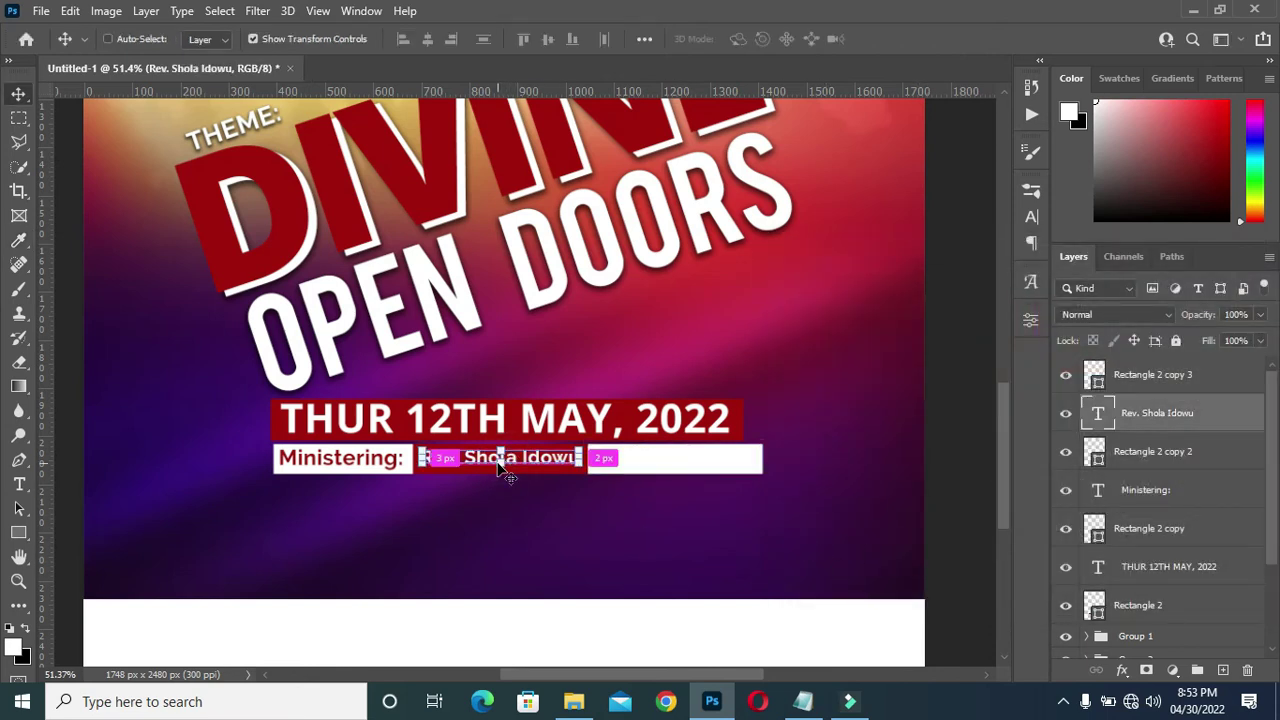
Copy the first name into the white box, recolour it dark red a1100c, and raise it above the box
drag(500, 470, 647, 471)
drag(658, 469, 652, 468)
key(t)
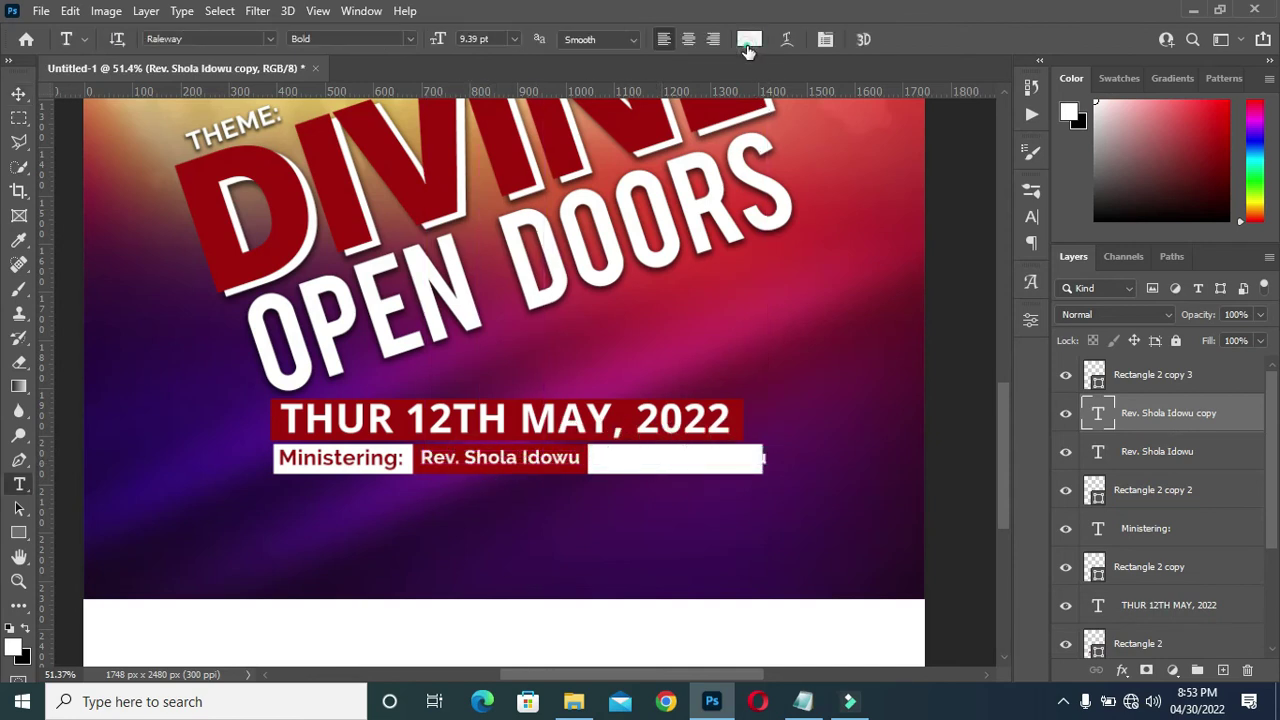
click(748, 40)
click(622, 403)
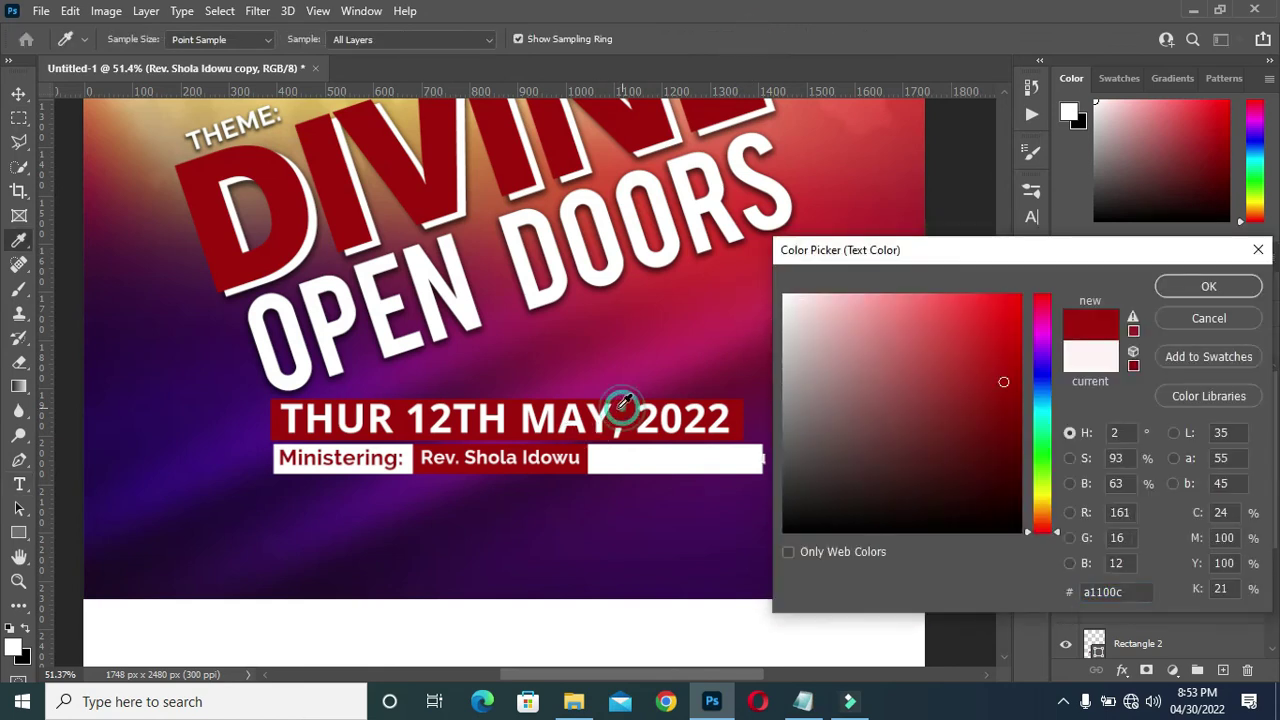
click(1210, 287)
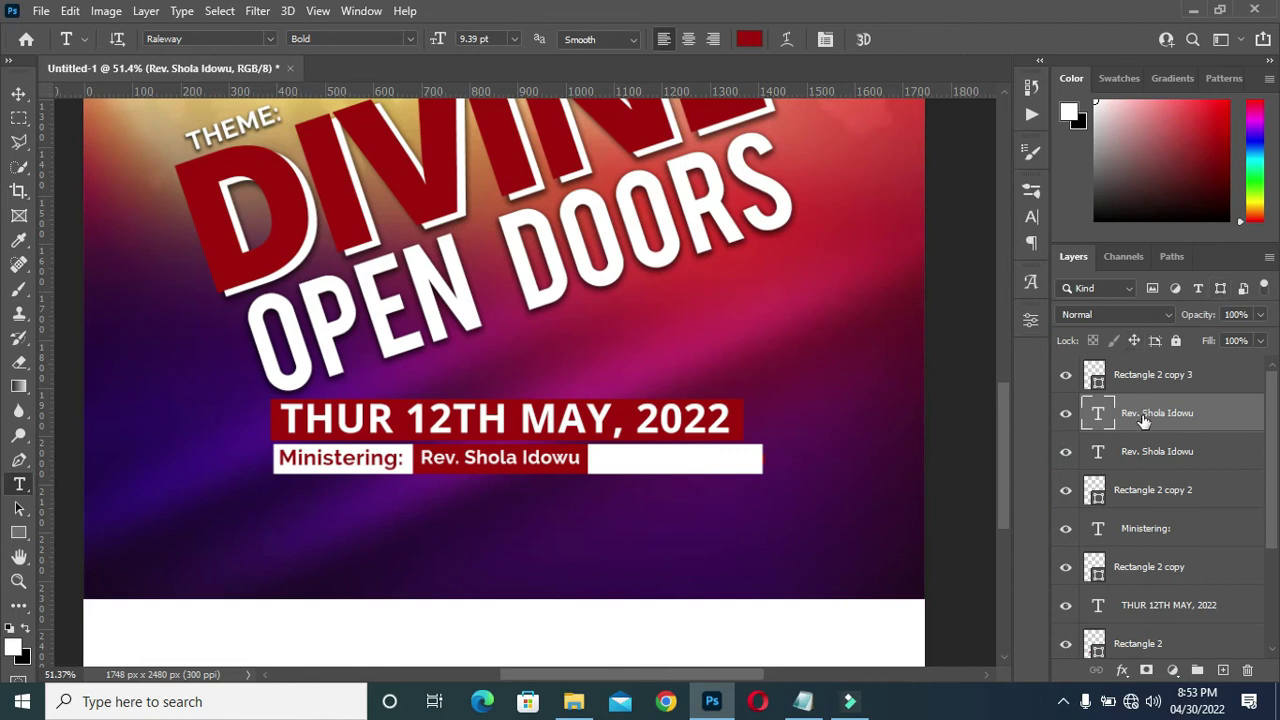
key(ctrl+bracketright)
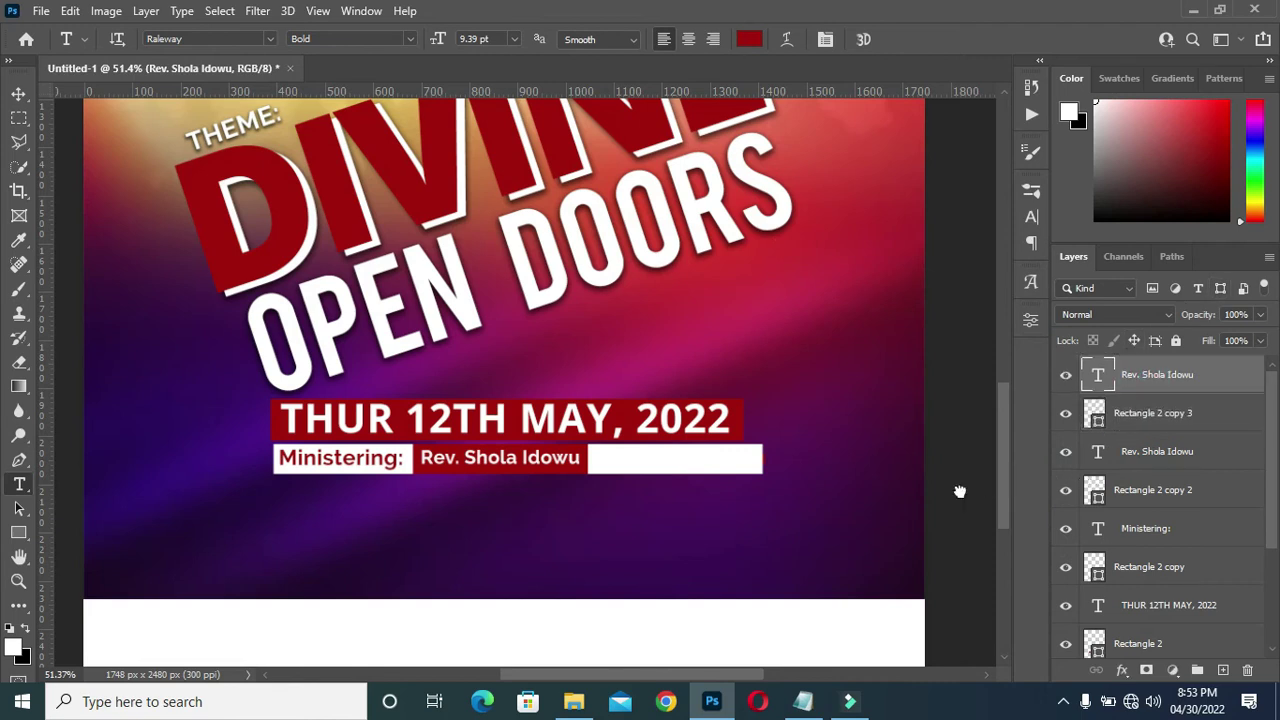
Replace the copied text with the second minister's name taken from the notes
click(808, 705)
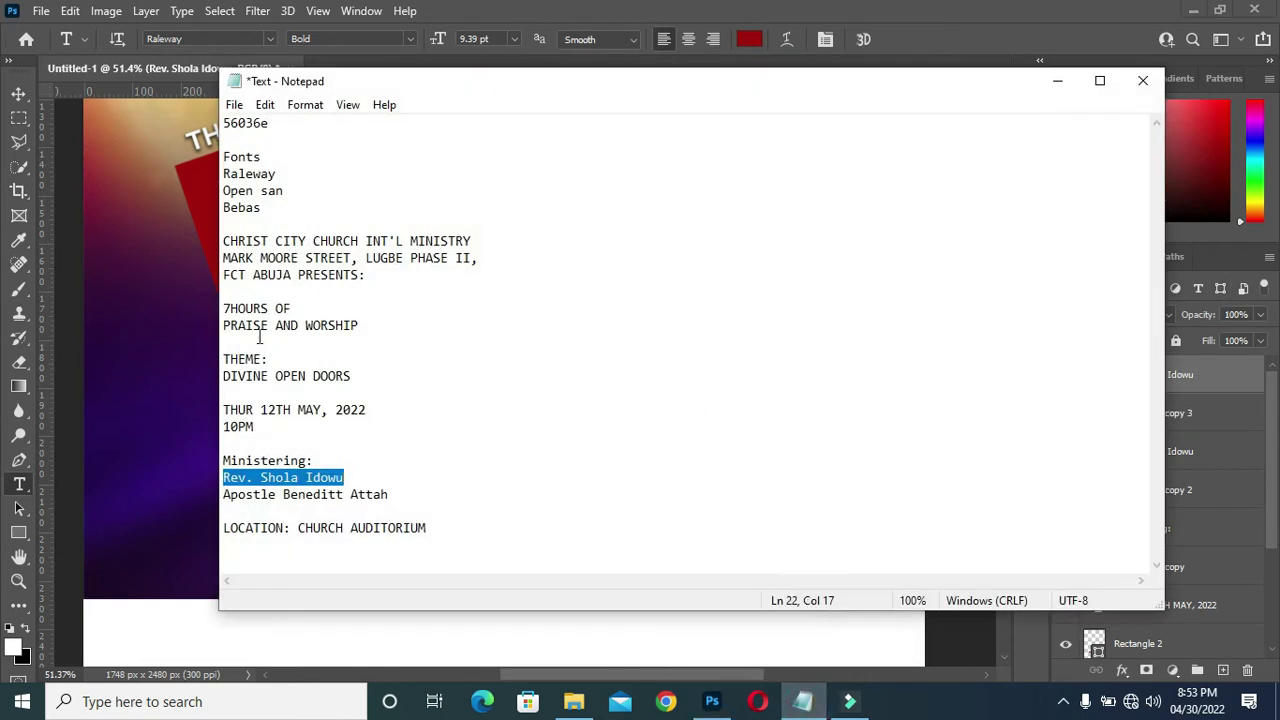
mouse_move(222, 494)
mouse_down()
mouse_move(466, 511)
mouse_move(400, 489)
mouse_move(222, 490)
mouse_up()
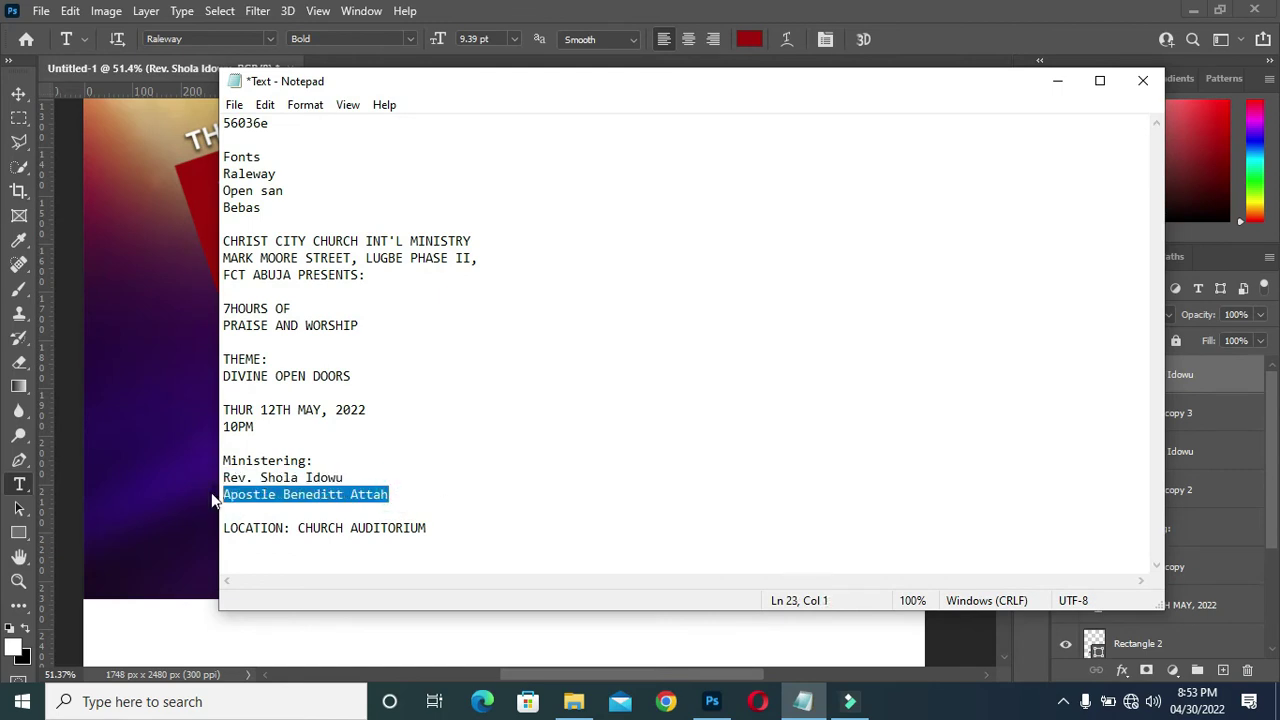
click(1058, 84)
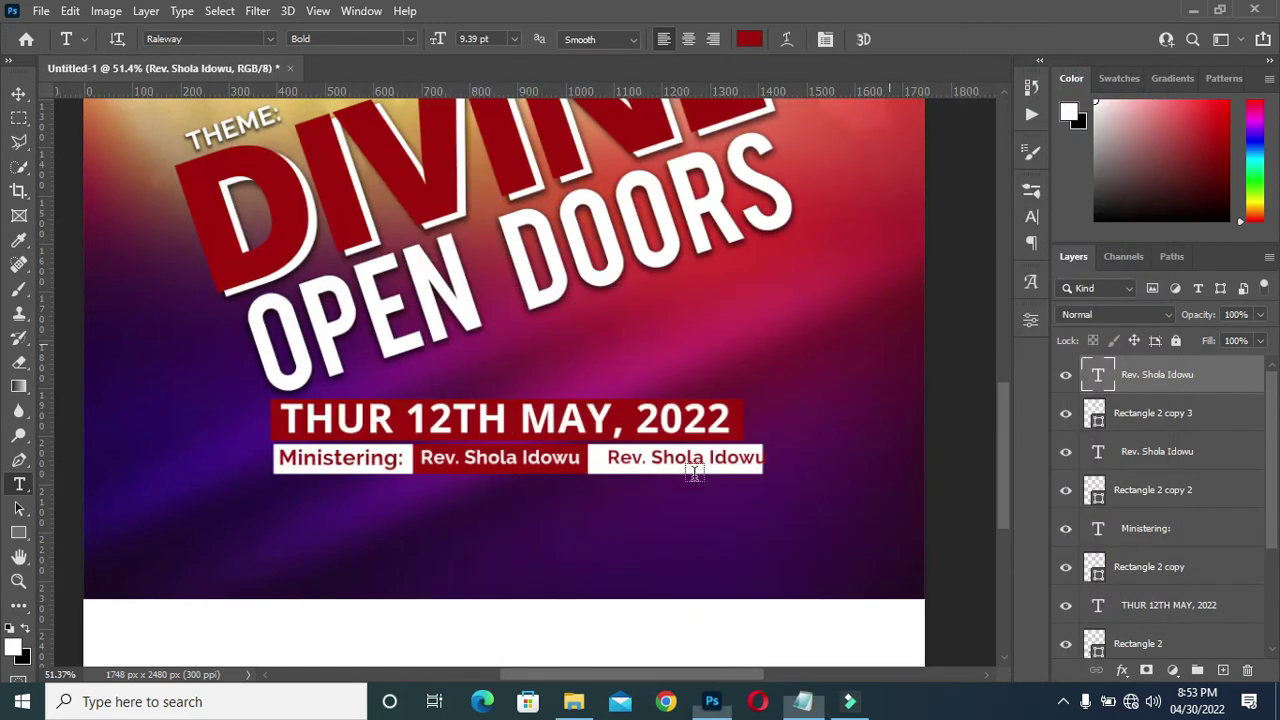
click(636, 456)
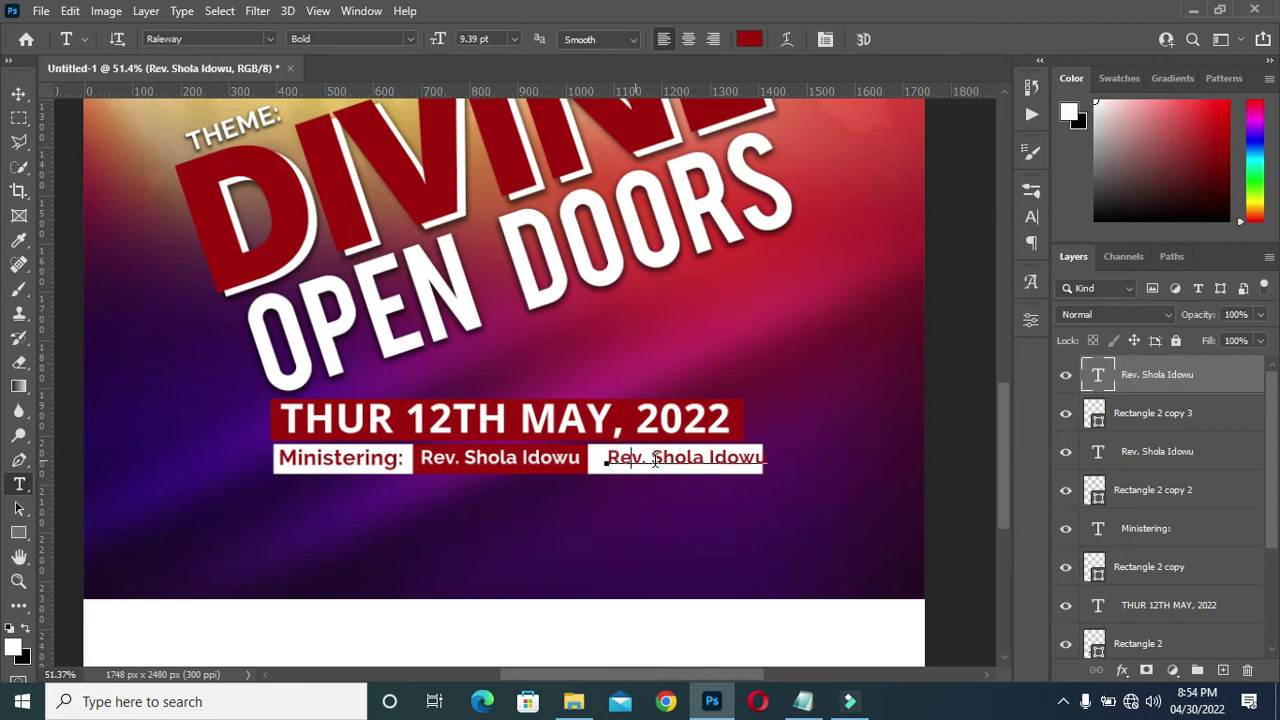
key(ctrl+a)
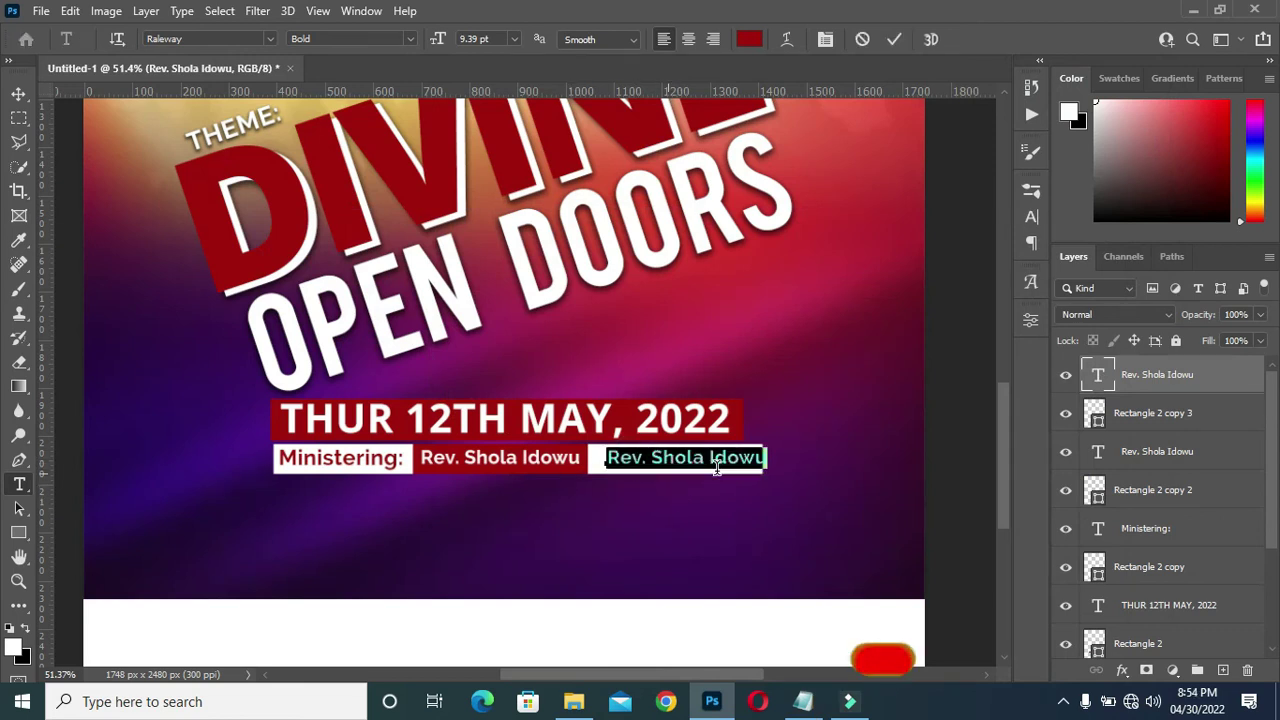
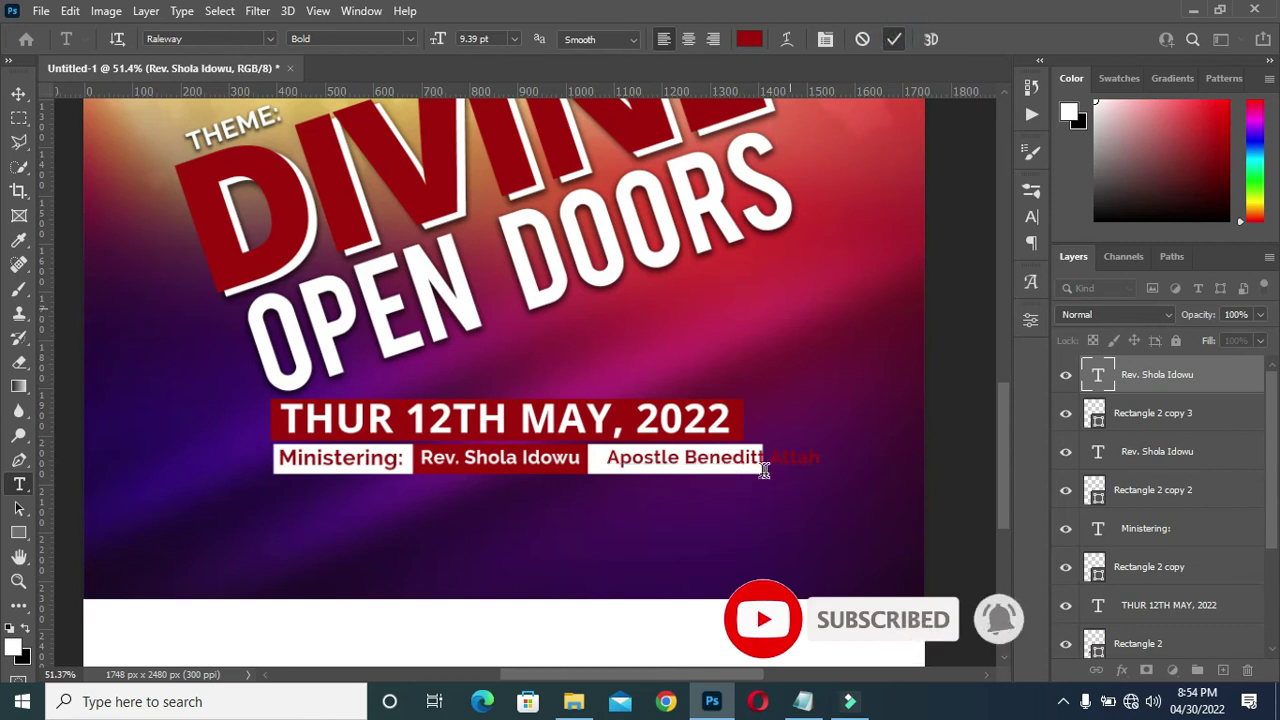
Nudge the second name left and widen its white box to about 132%
click(18, 93)
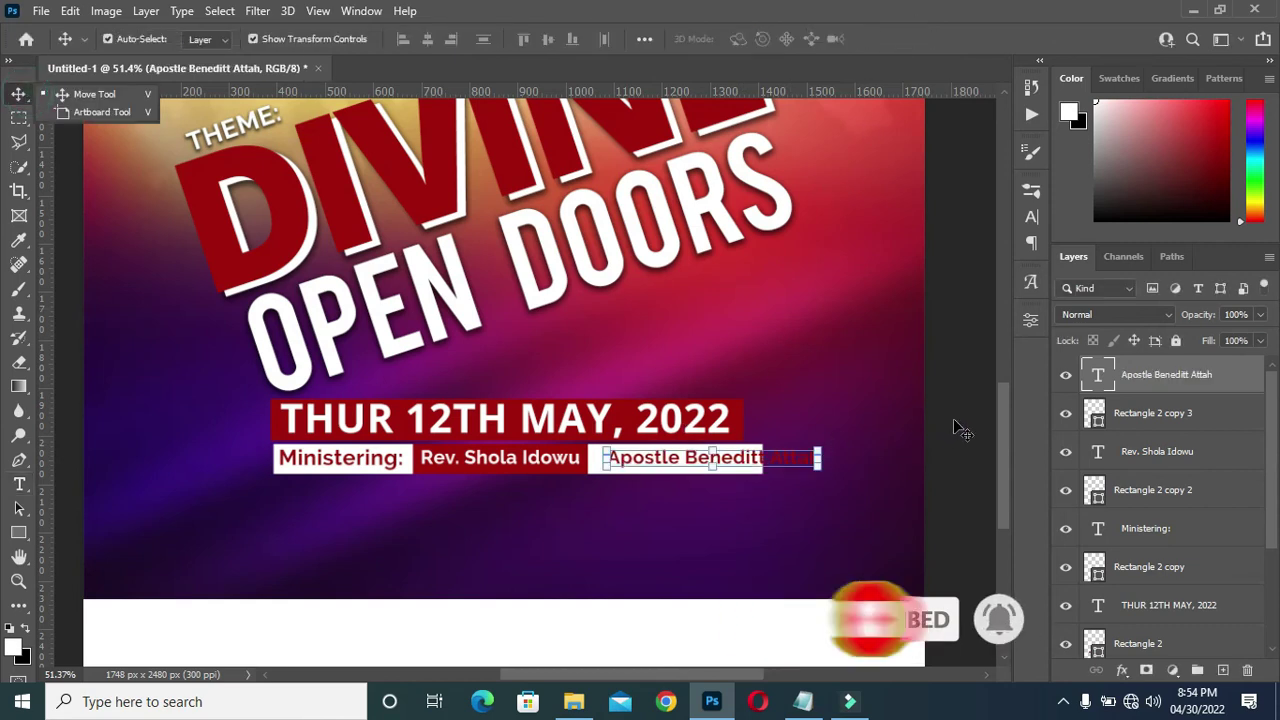
click(617, 480)
click(628, 463)
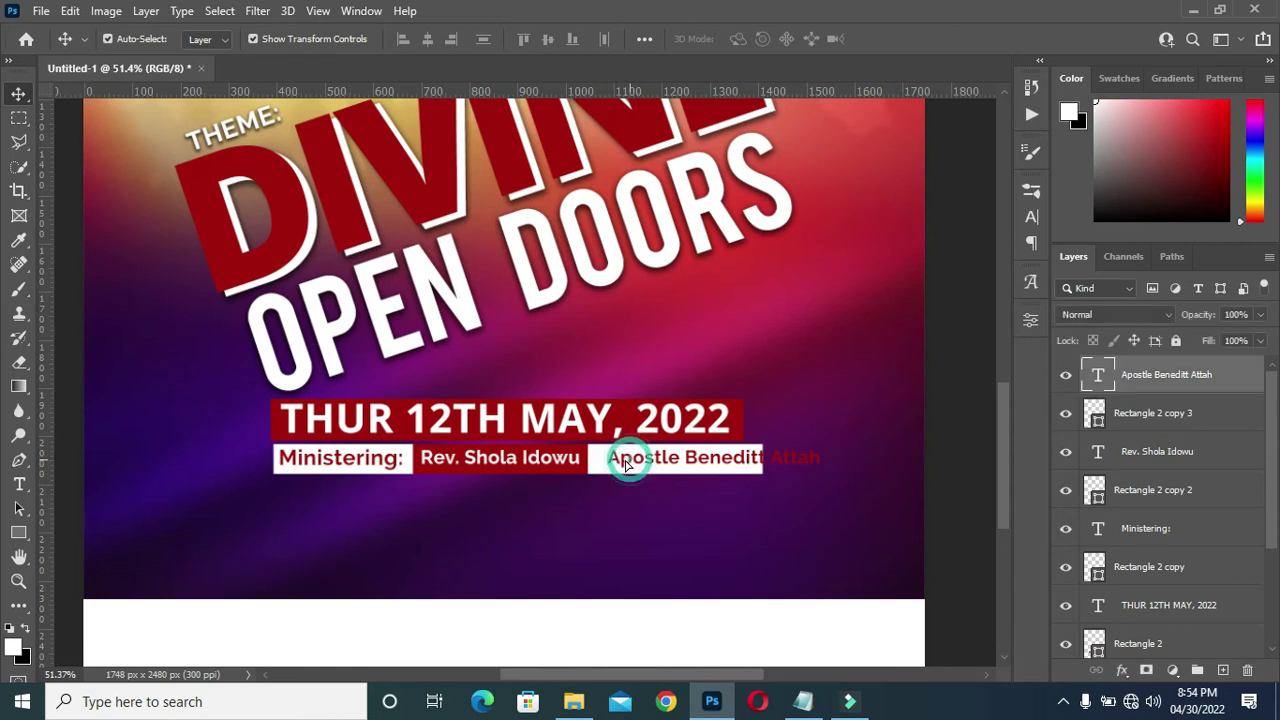
drag(628, 463, 618, 463)
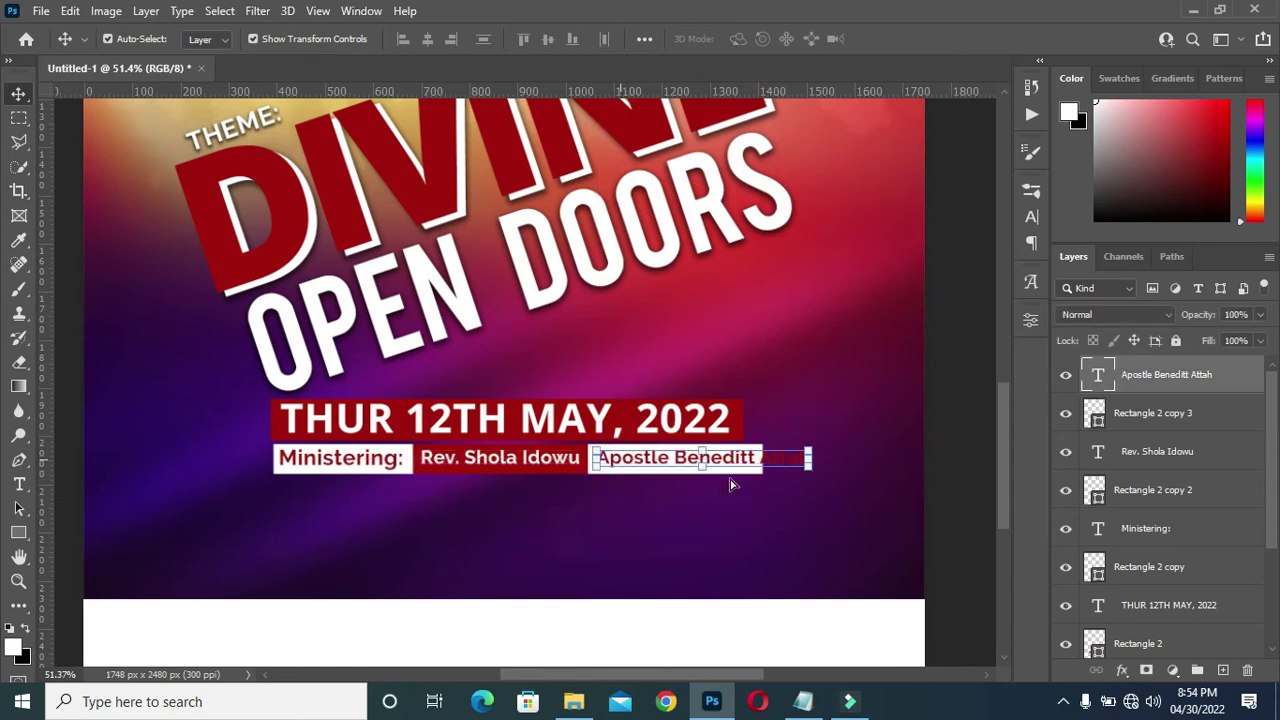
click(1118, 420)
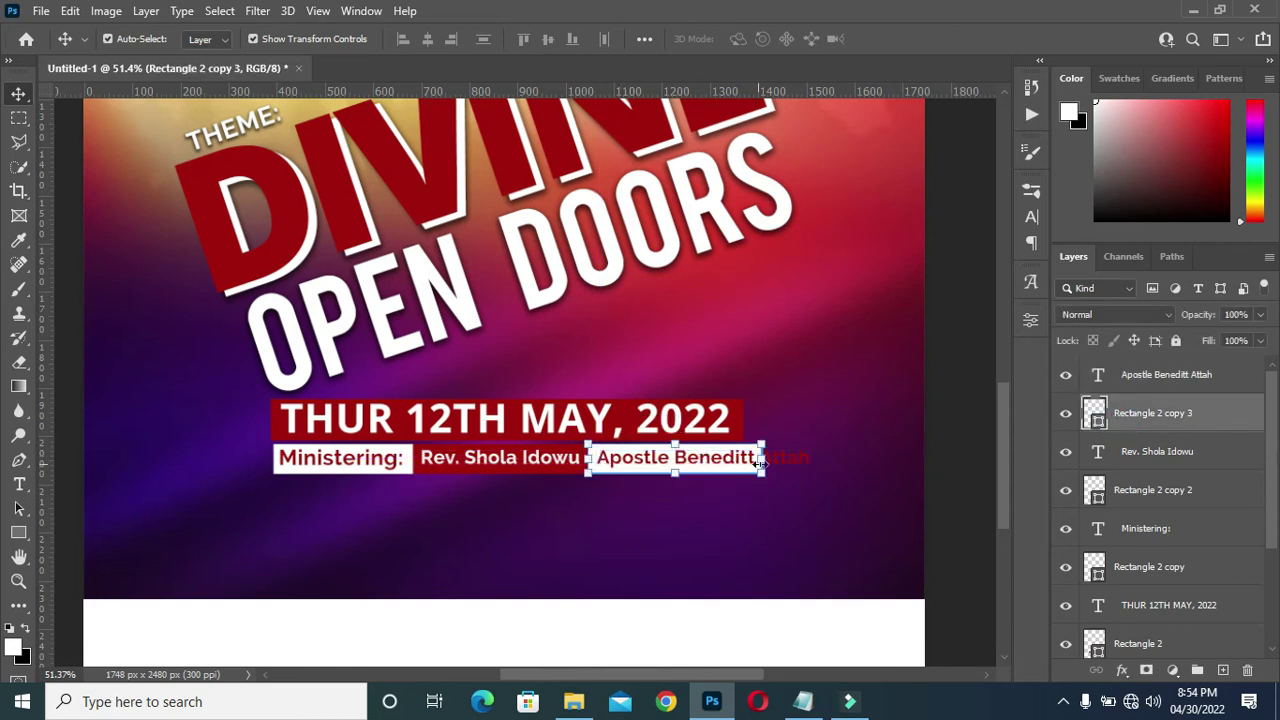
drag(765, 458, 818, 459)
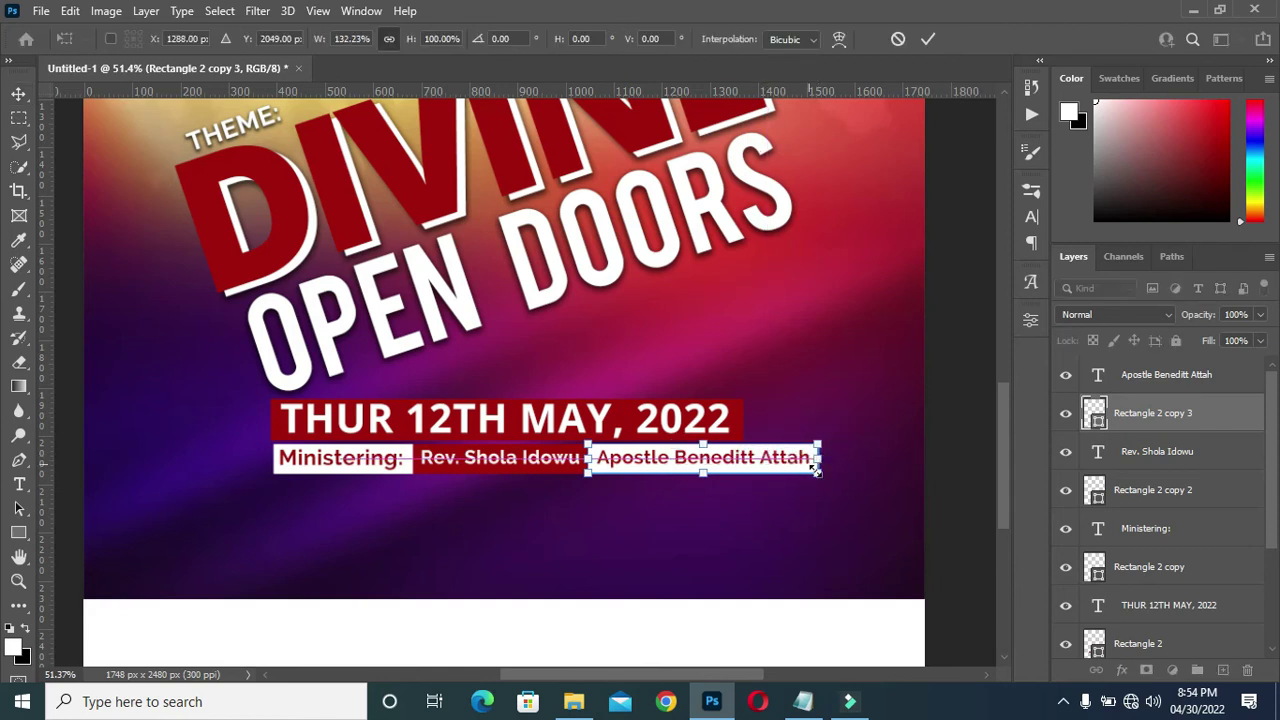
click(929, 44)
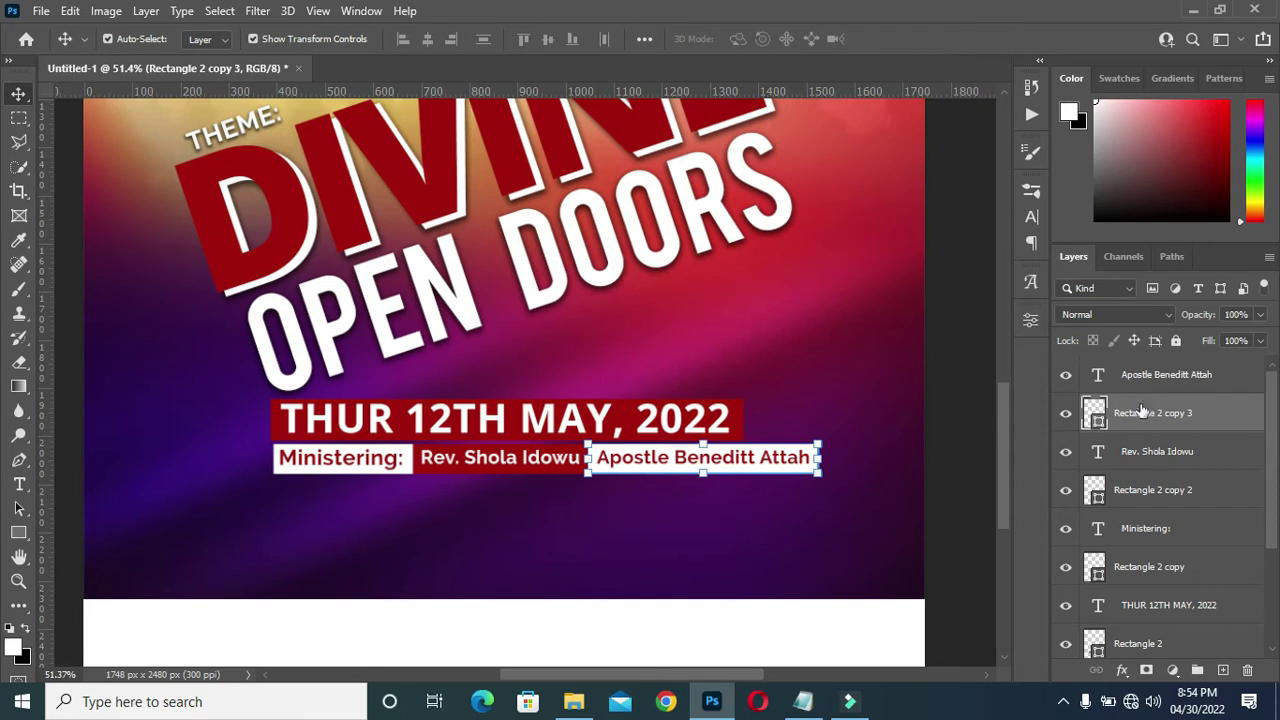
Select the Ministering label, both names and their boxes, excluding the date layers, and group them as Group 3
click(1153, 374)
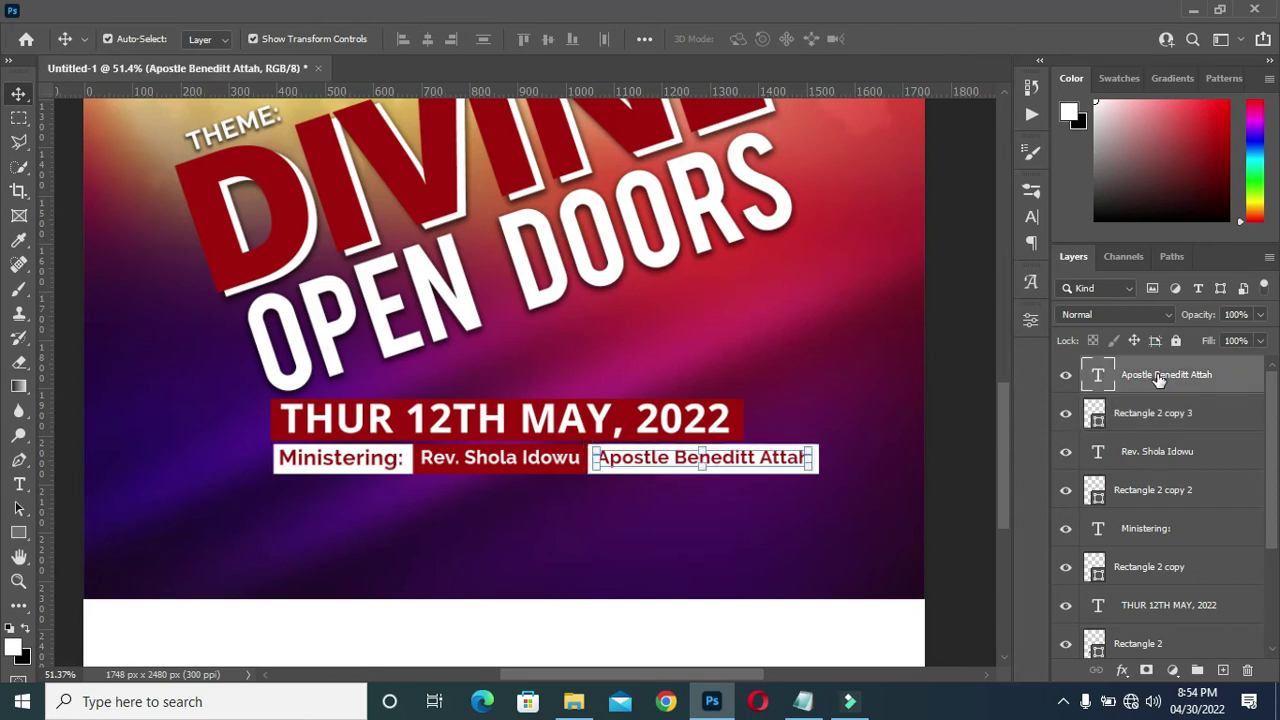
scroll(1140, 582, down, 2)
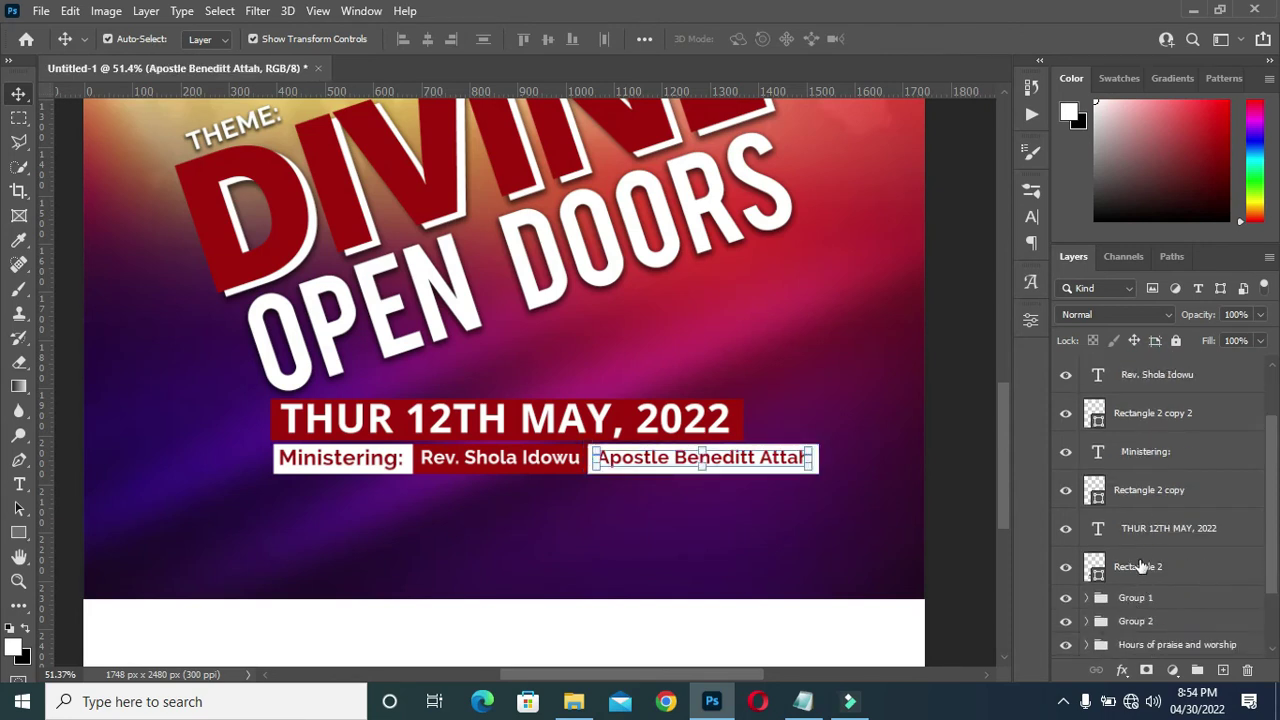
shift+click(1143, 567)
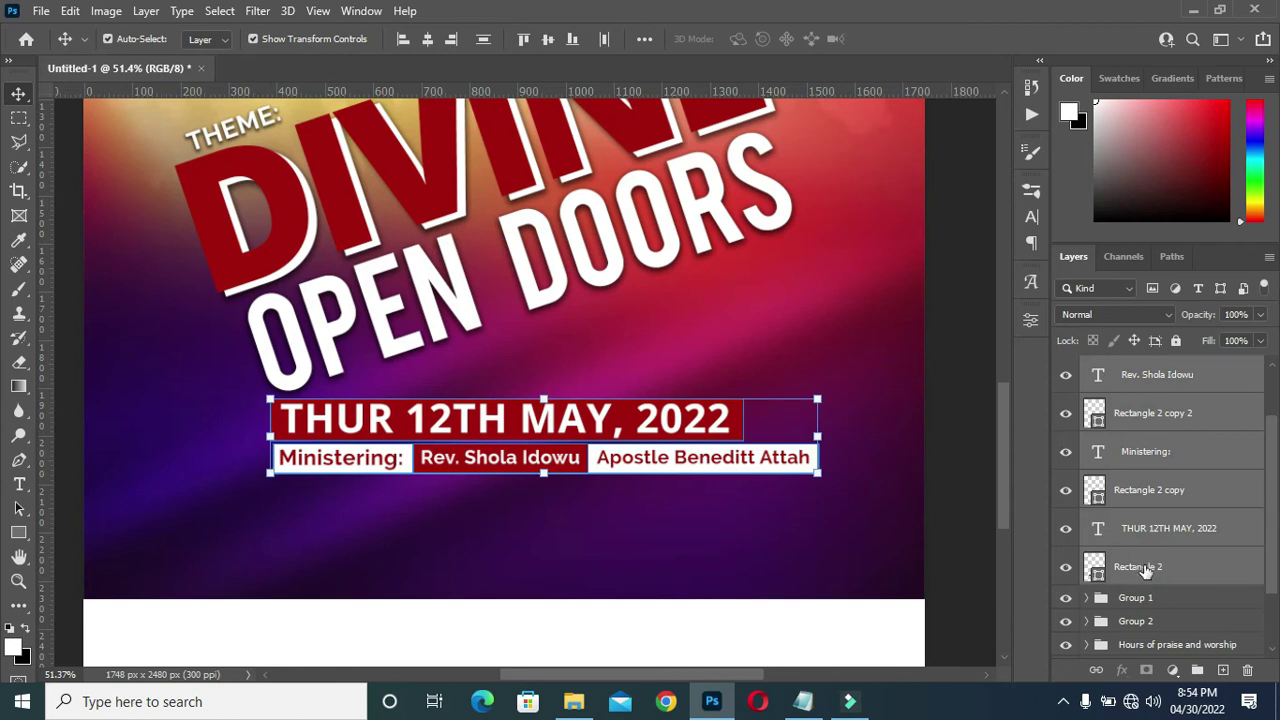
ctrl+click(1140, 567)
ctrl+click(1145, 528)
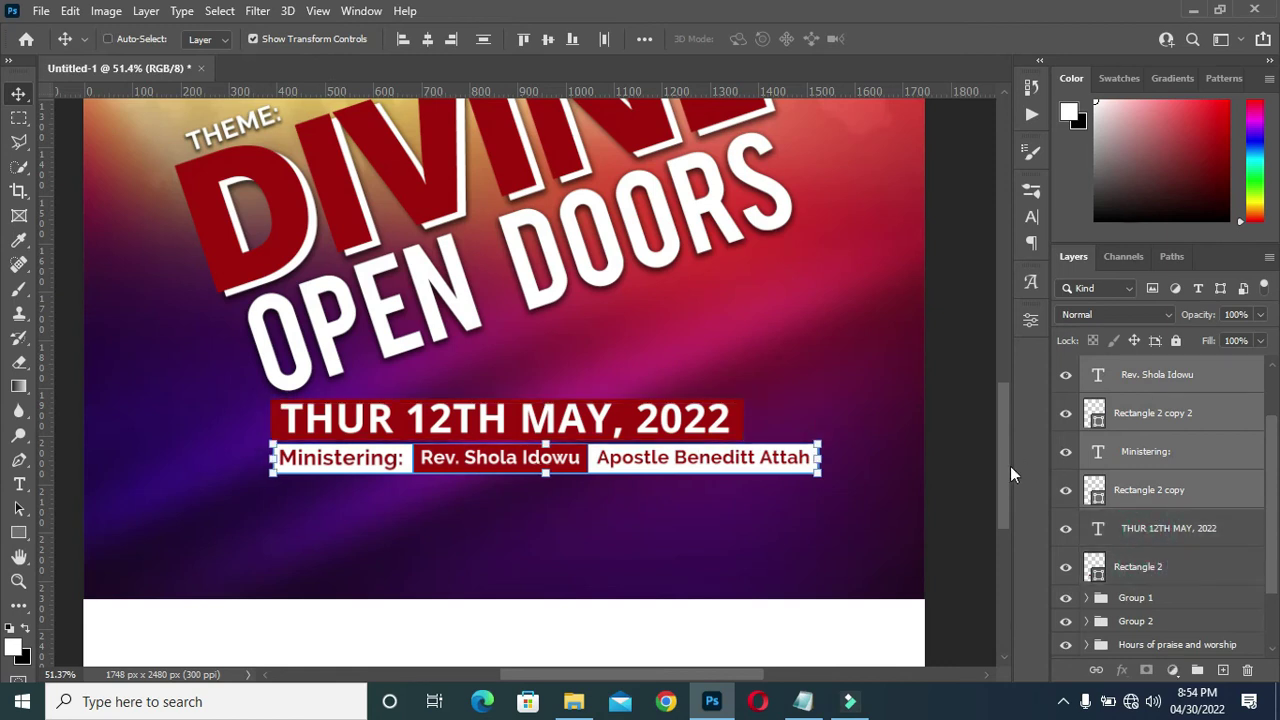
key(ctrl+g)
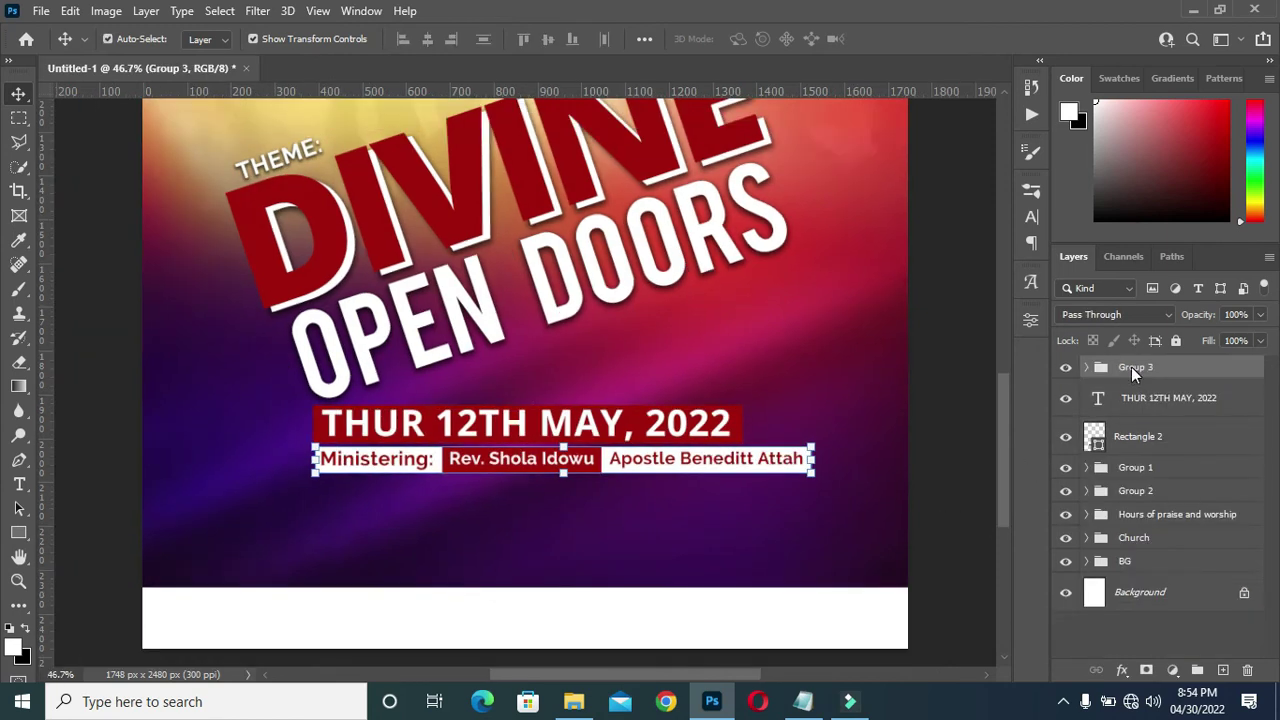
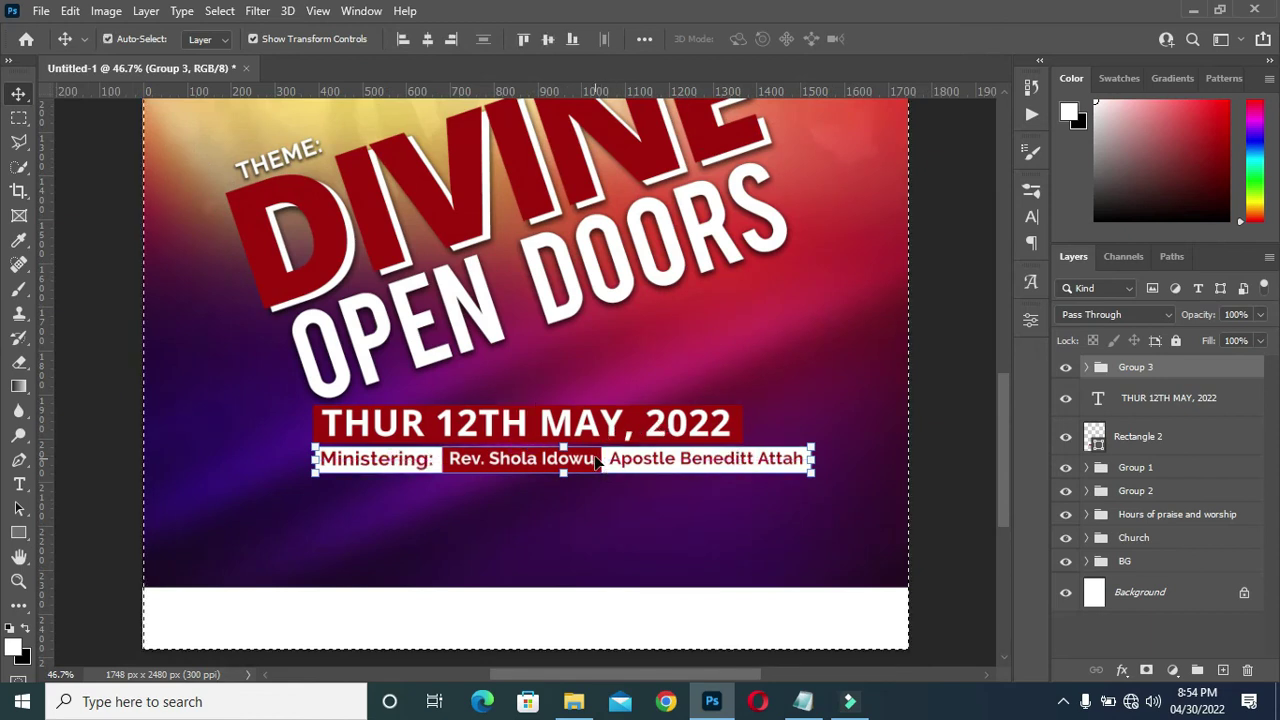
Align the Ministering names group to the canvas's horizontal centre, then deselect the canvas
key(ctrl+a)
click(422, 45)
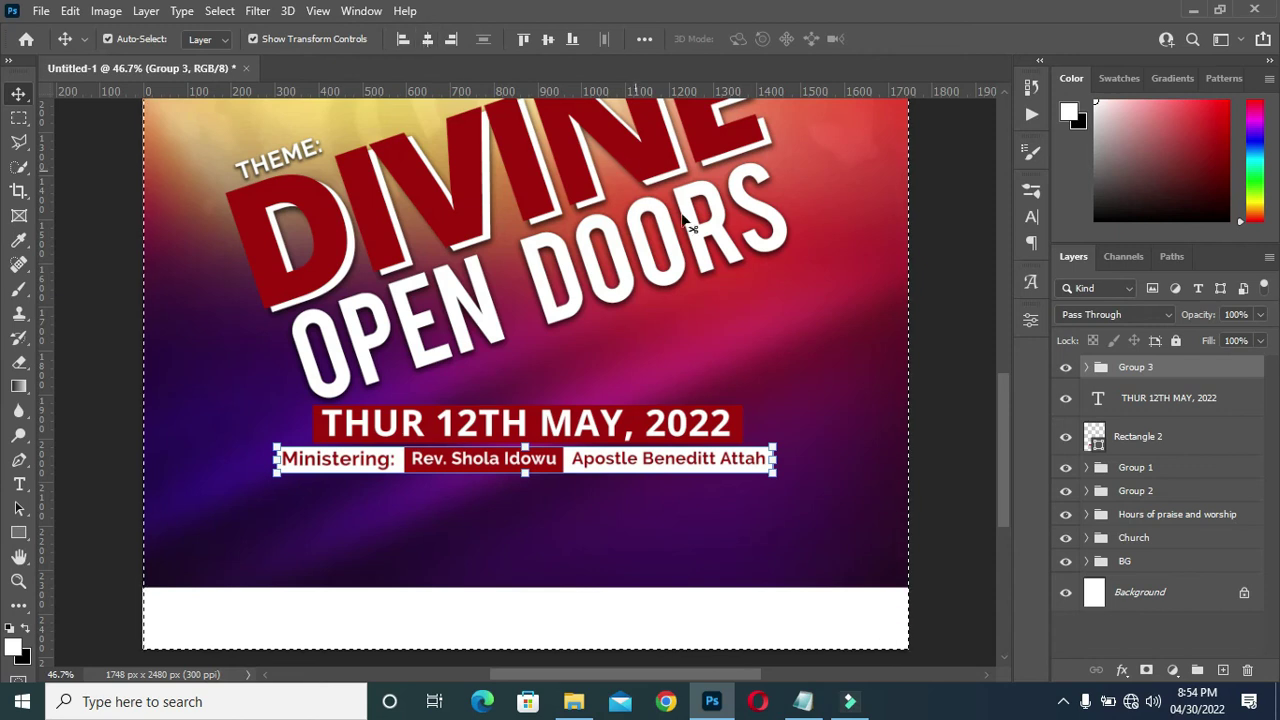
scroll(837, 306, down, 1)
key(ctrl+d)
ctrl+click(926, 363)
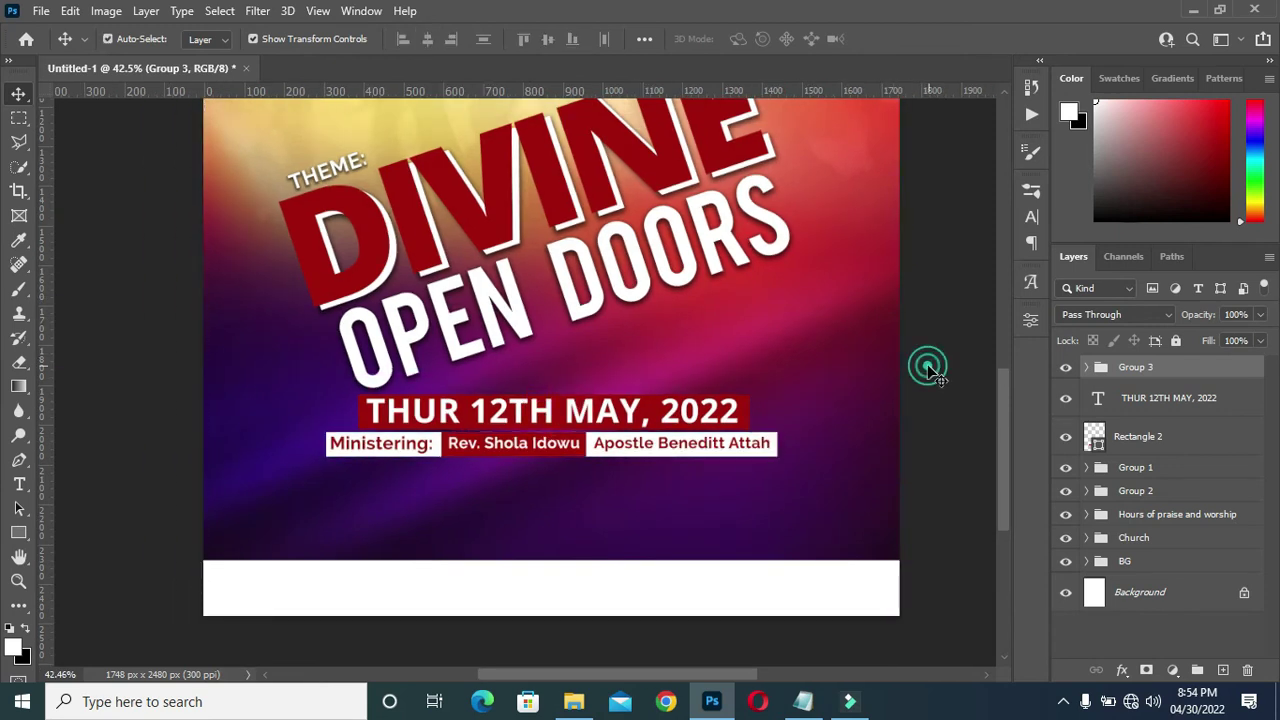
scroll(645, 440, down, 6)
scroll(545, 593, up, 4)
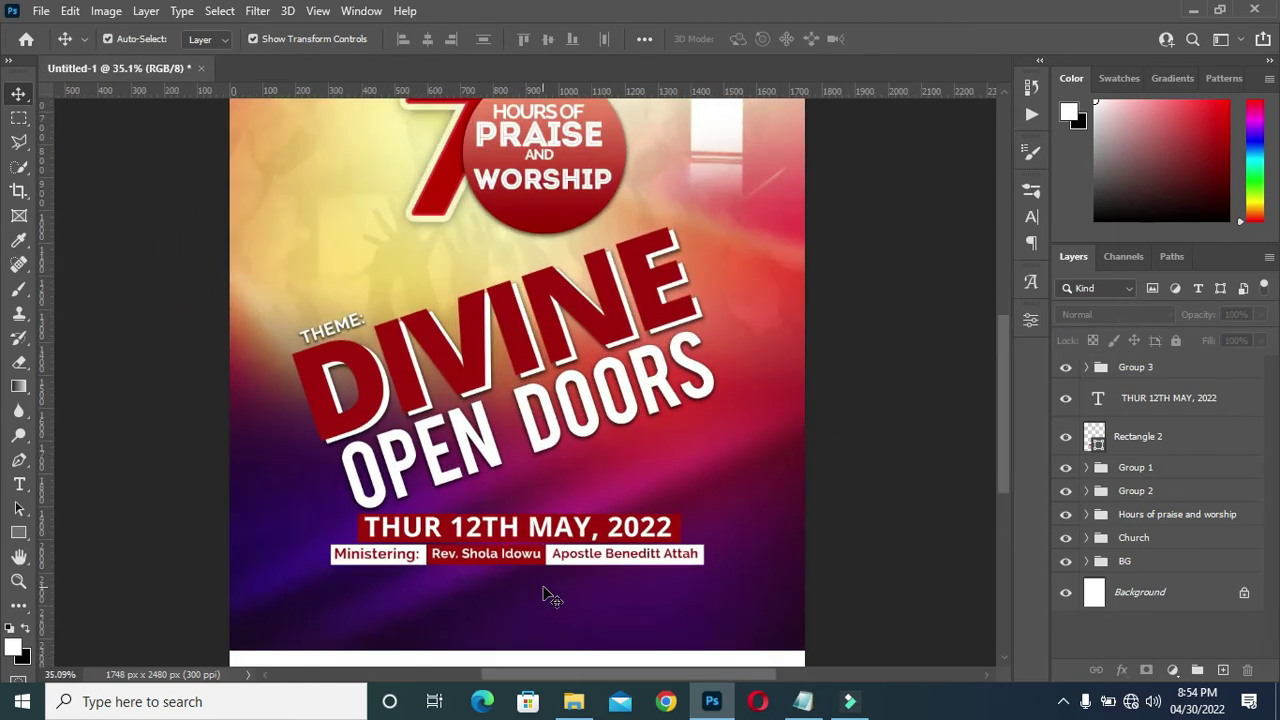
scroll(549, 591, down, 2)
scroll(560, 605, up, 4)
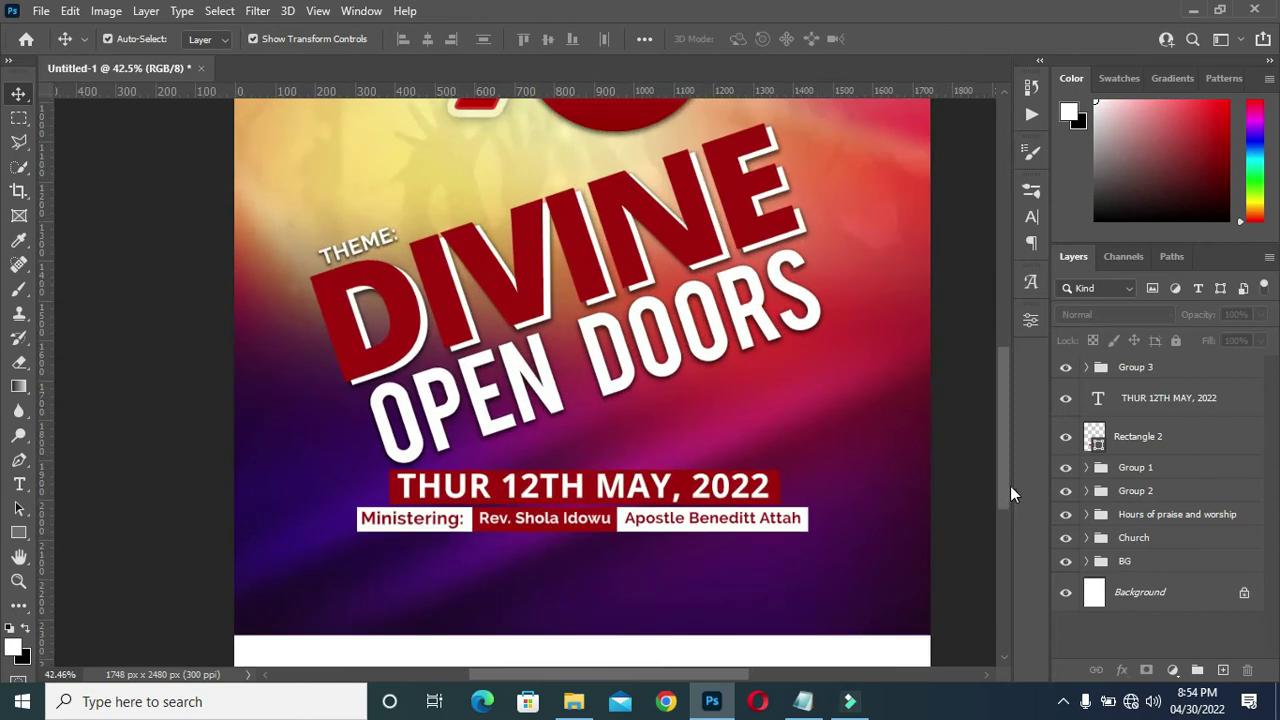
drag(1003, 485, 998, 519)
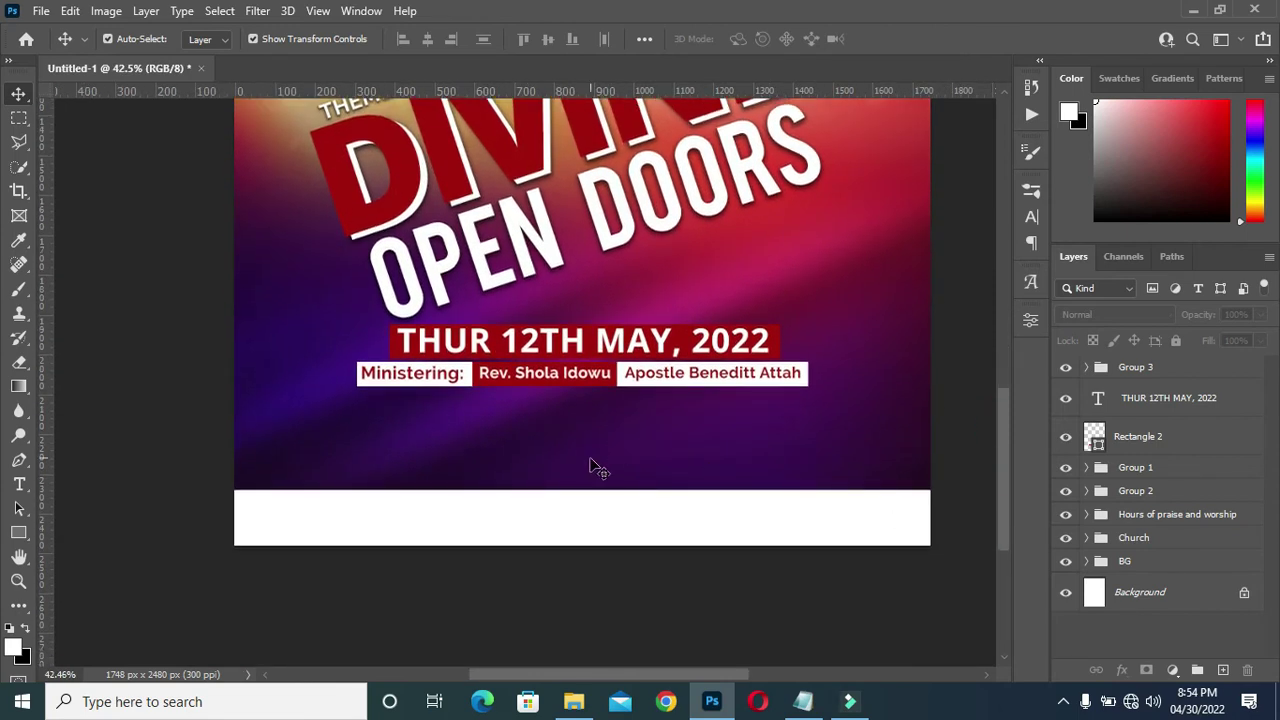
Copy the 'LOCATION: CHURCH AUDITORIUM' line from the Notepad flyer notes
key(t)
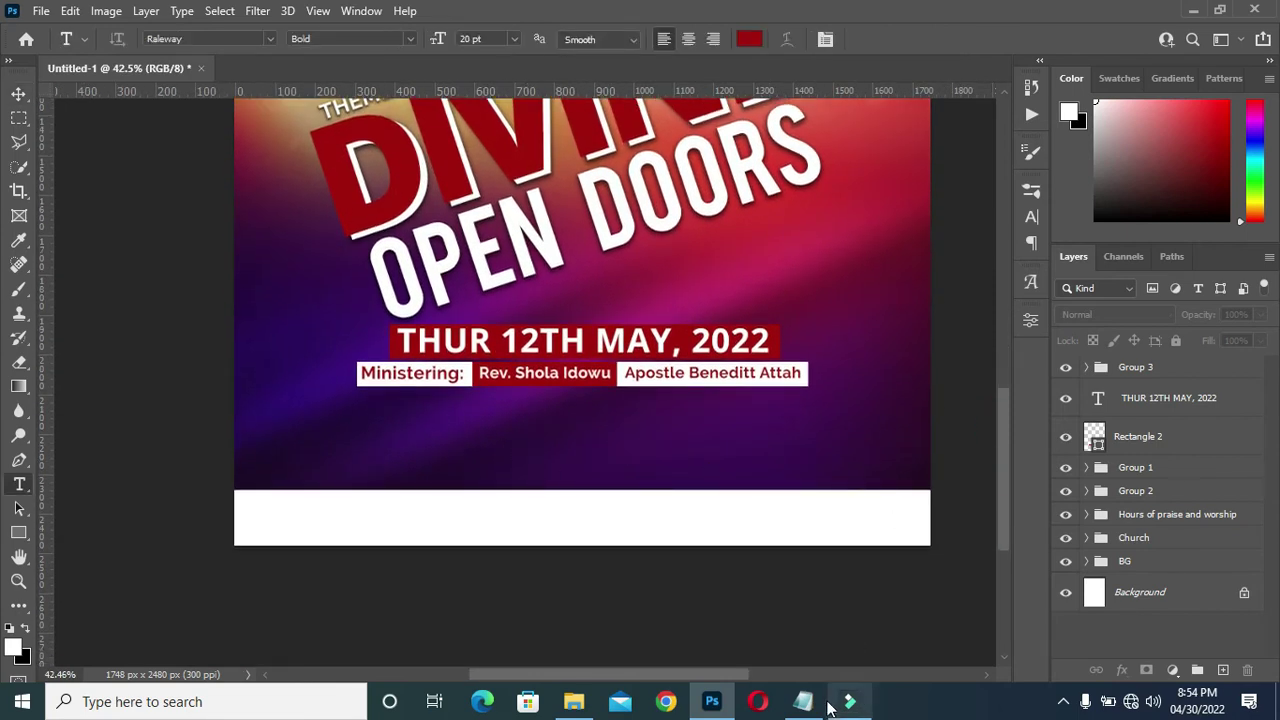
click(803, 701)
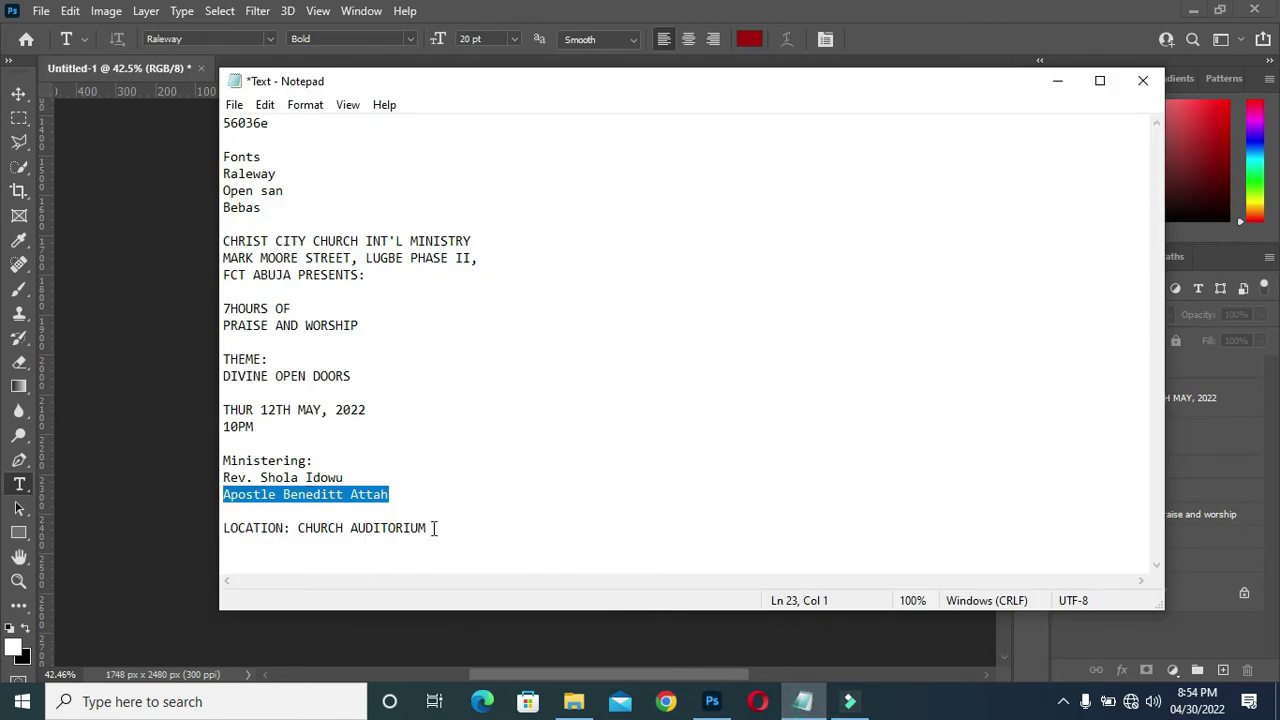
triple_click(434, 528)
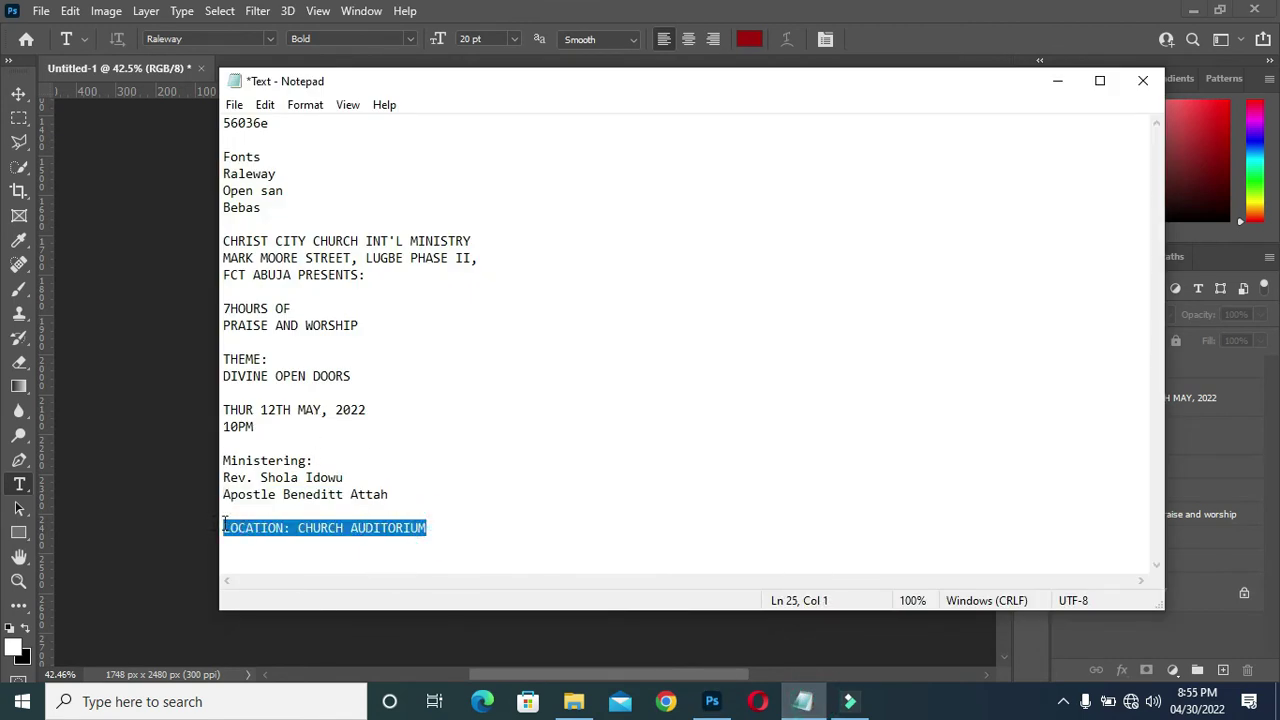
click(1057, 80)
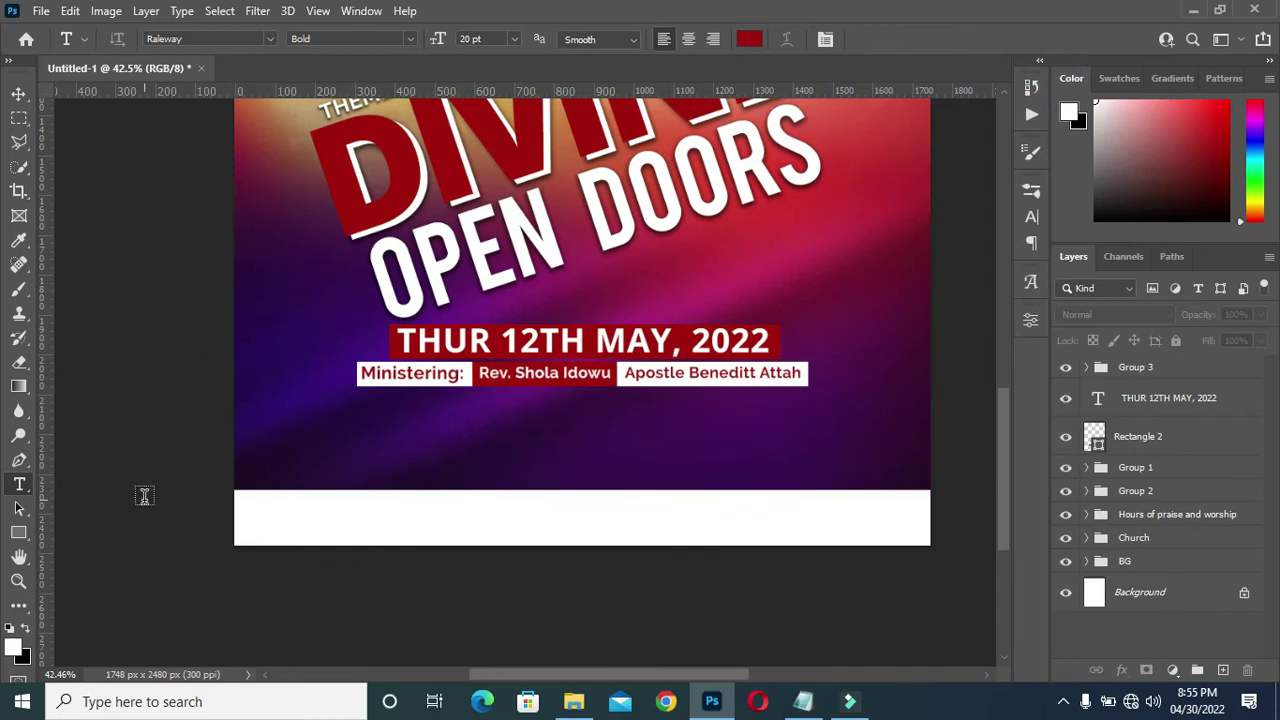
Duplicate the Rectangle 2 red bar, move the copy to the top of the layers, and place it below the Ministering line
scroll(515, 352, up, 1)
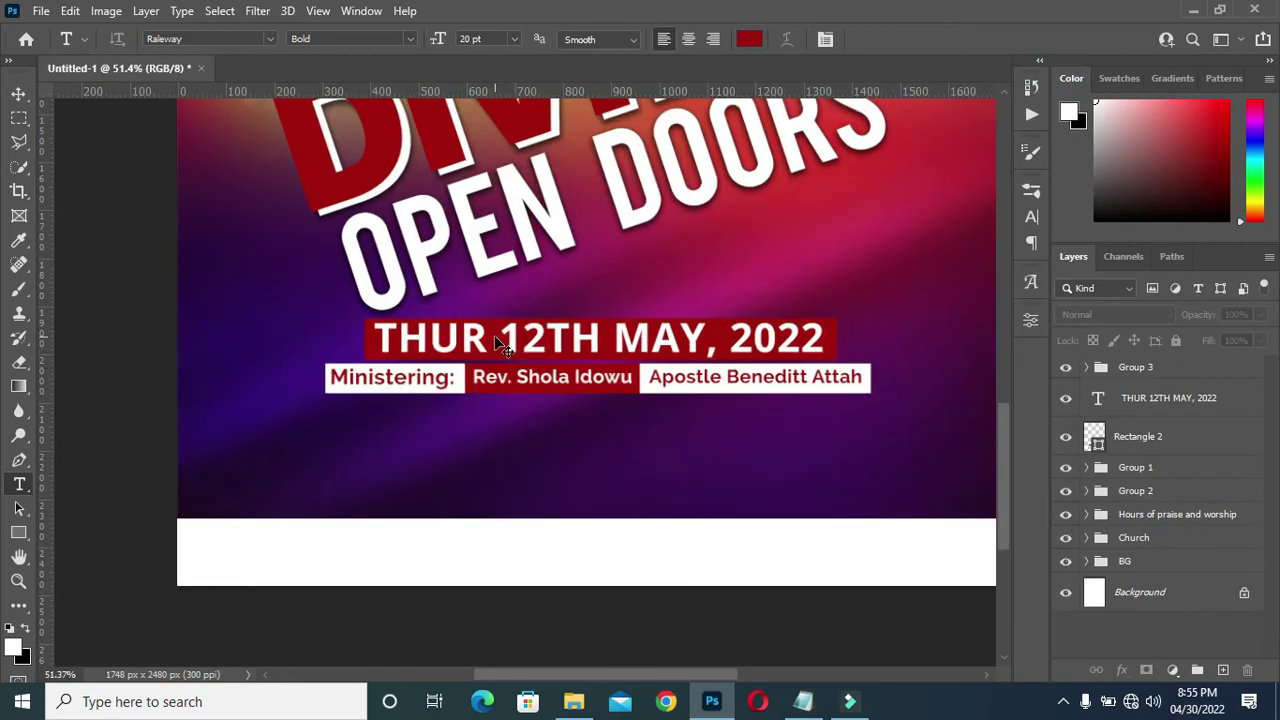
ctrl+click(494, 335)
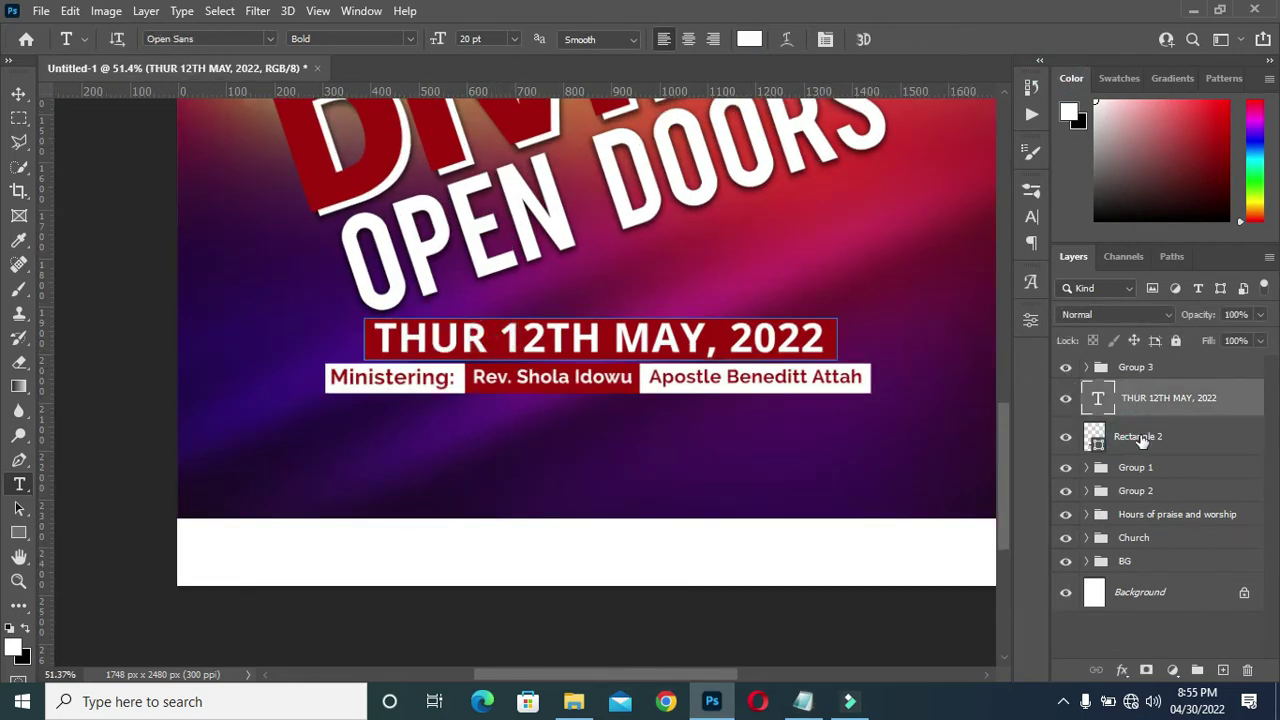
drag(1127, 443, 1223, 665)
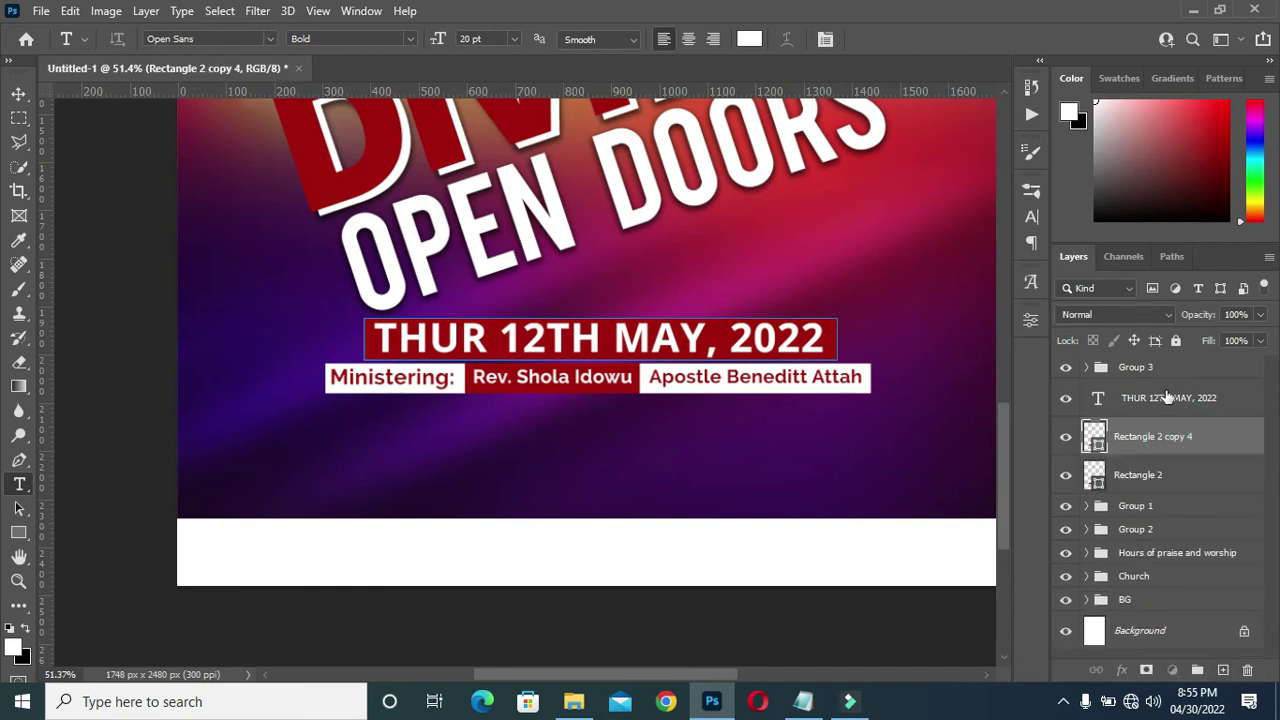
drag(1157, 436, 1120, 368)
click(1117, 369)
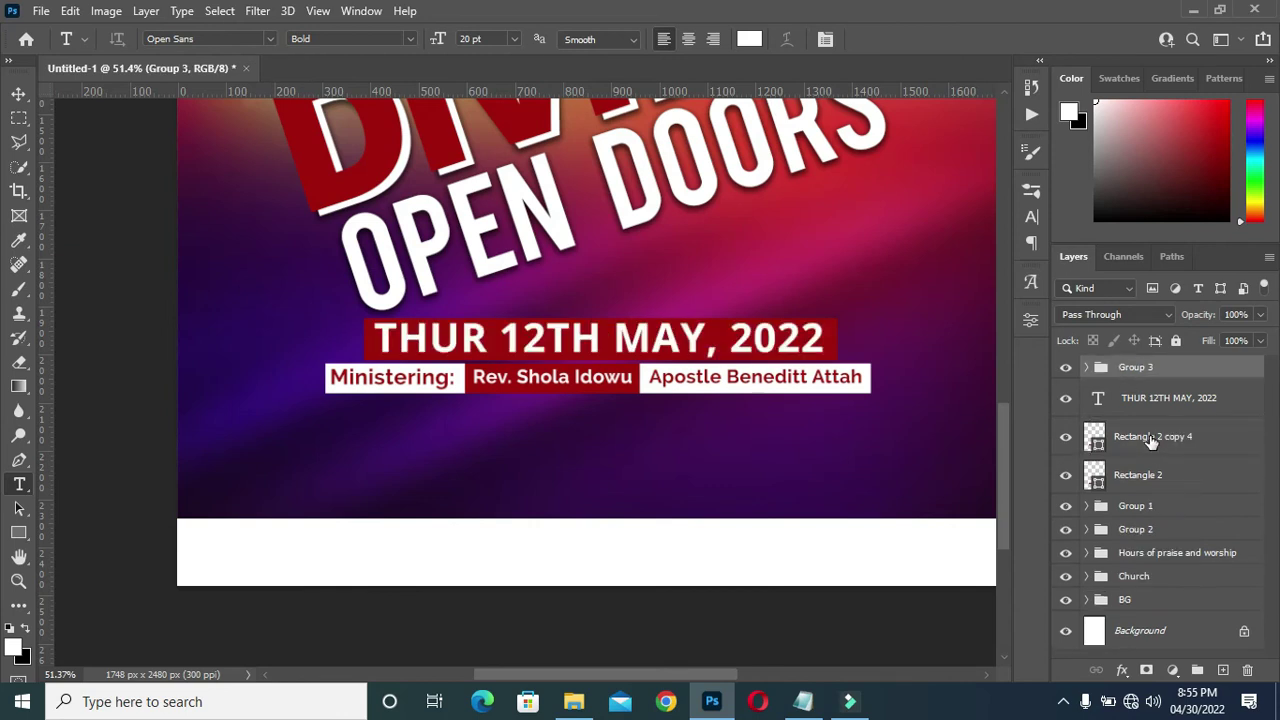
drag(1155, 441, 1150, 365)
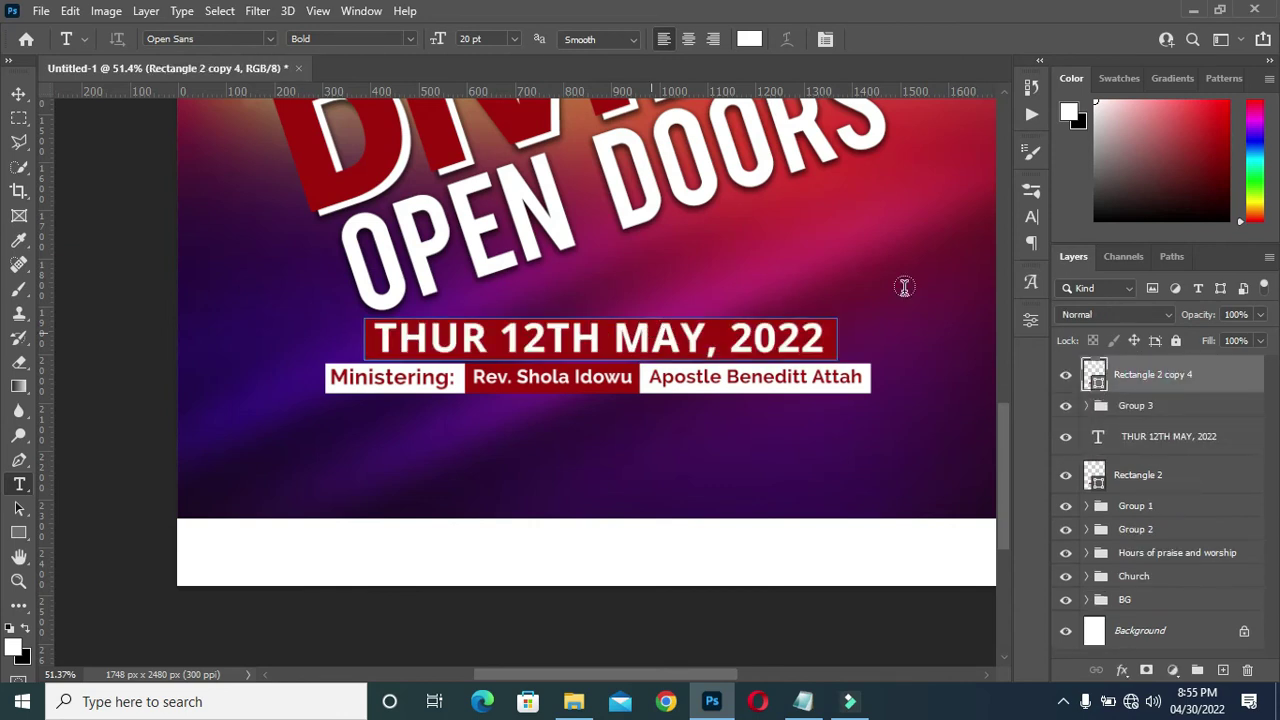
drag(625, 345, 608, 420)
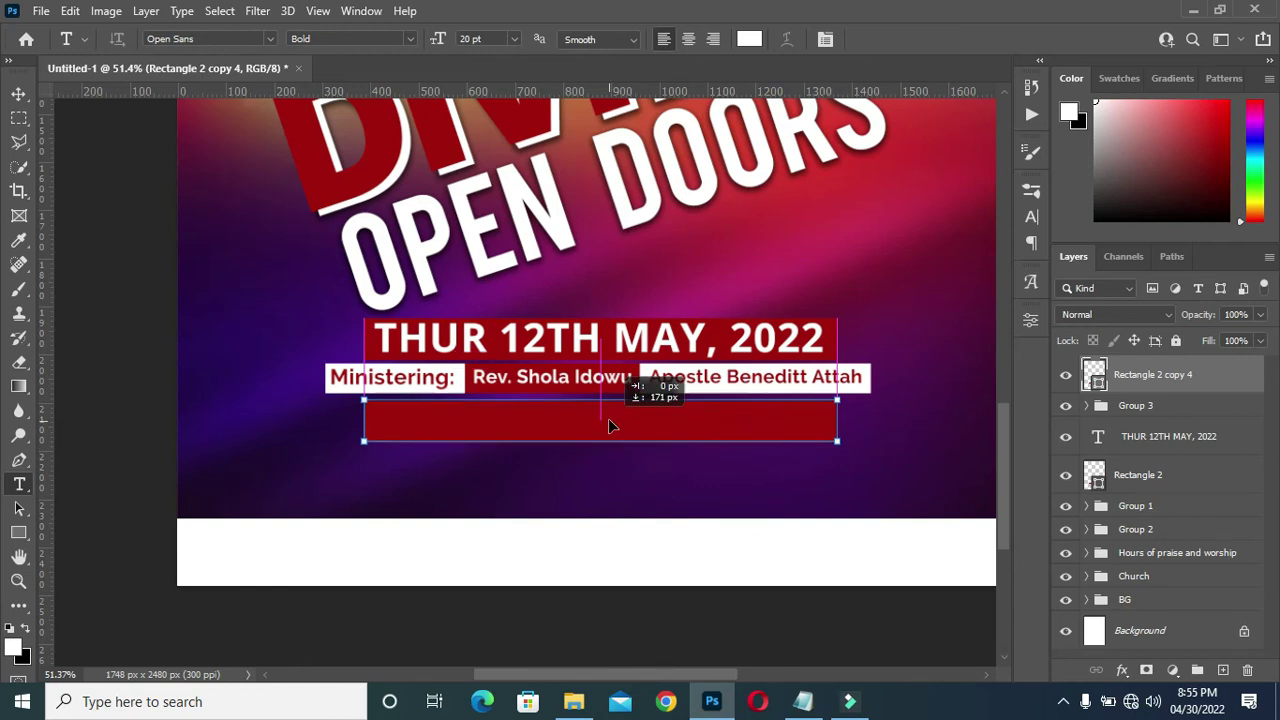
Paste 'LOCATION: CHURCH AUDITORIUM' as a new text line beneath the new bar
click(507, 477)
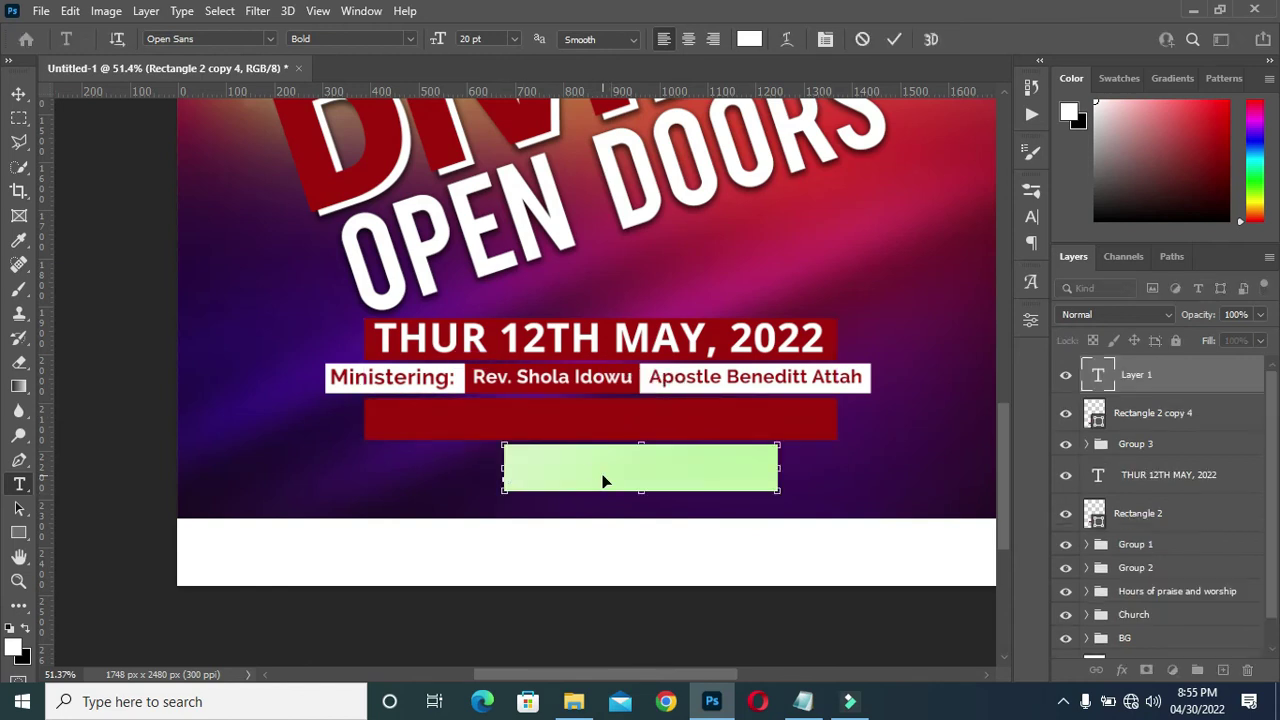
key(ctrl+v)
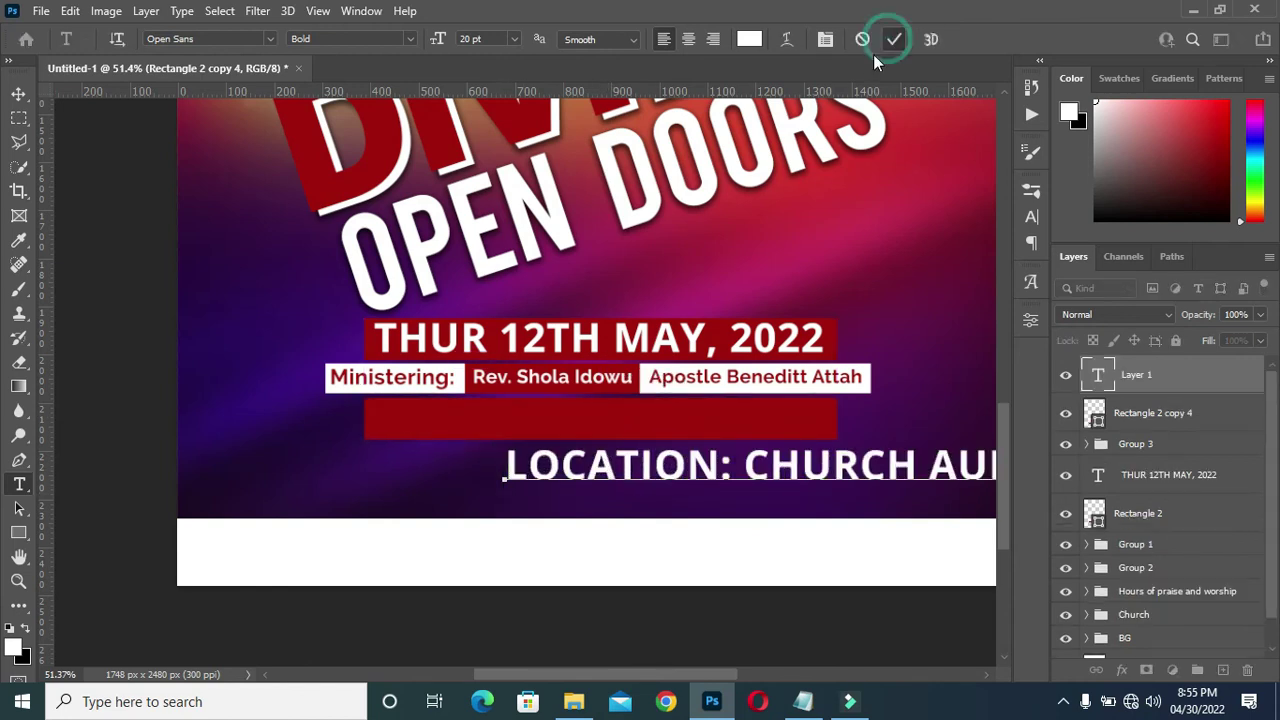
click(892, 39)
Set the location text to Raleway Bold
scroll(598, 318, down, 2)
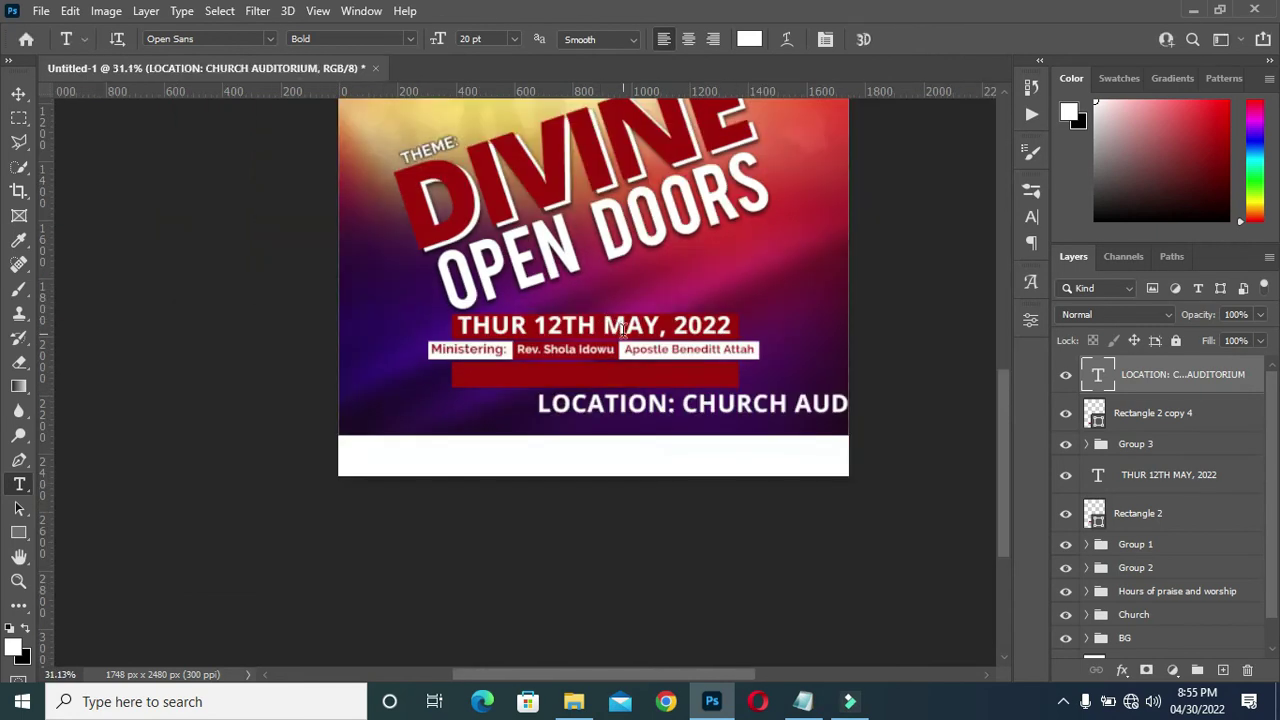
click(270, 39)
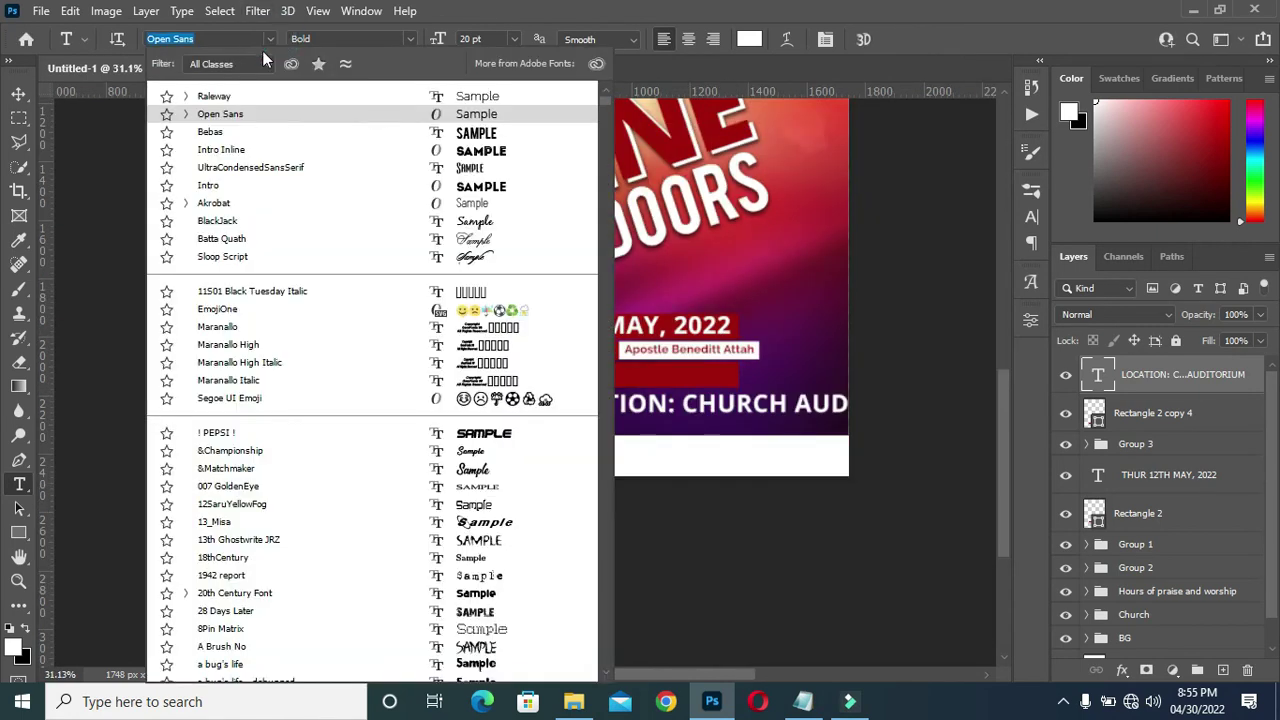
click(231, 96)
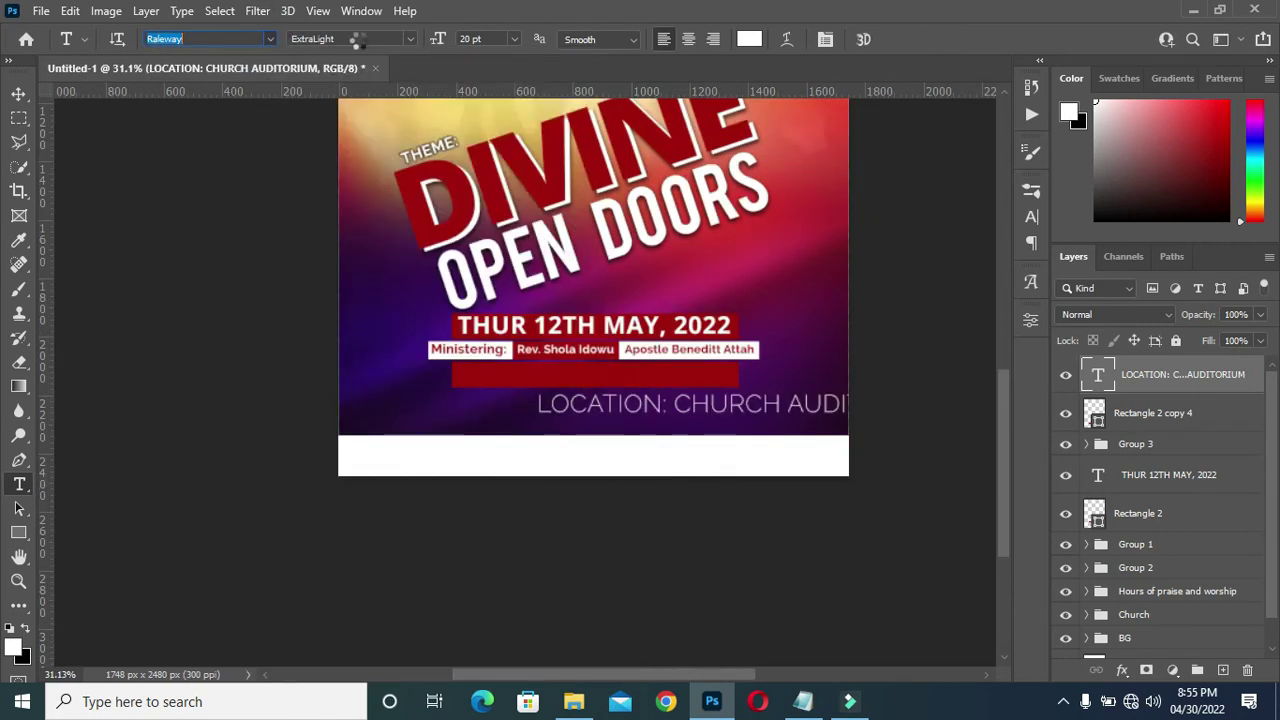
click(408, 38)
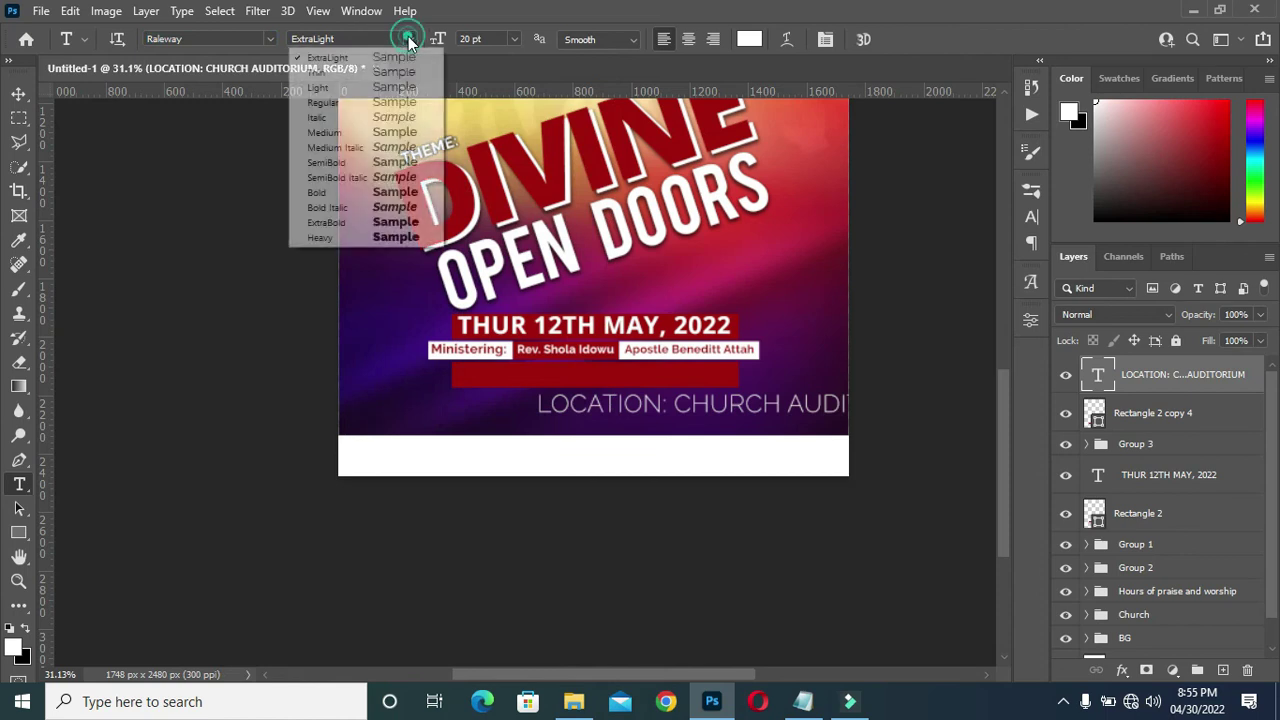
click(335, 192)
Shrink the location text, place it on the new red bar, and centre it vertically within the bar
click(19, 92)
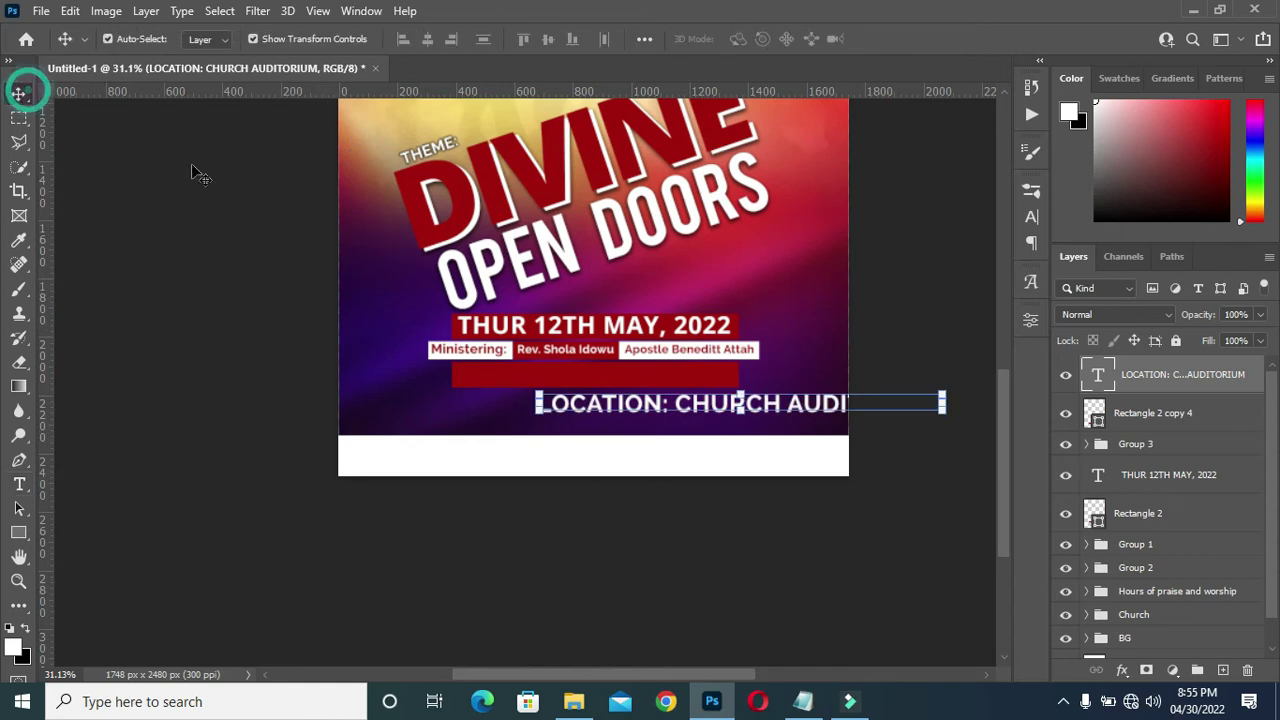
drag(942, 404, 817, 404)
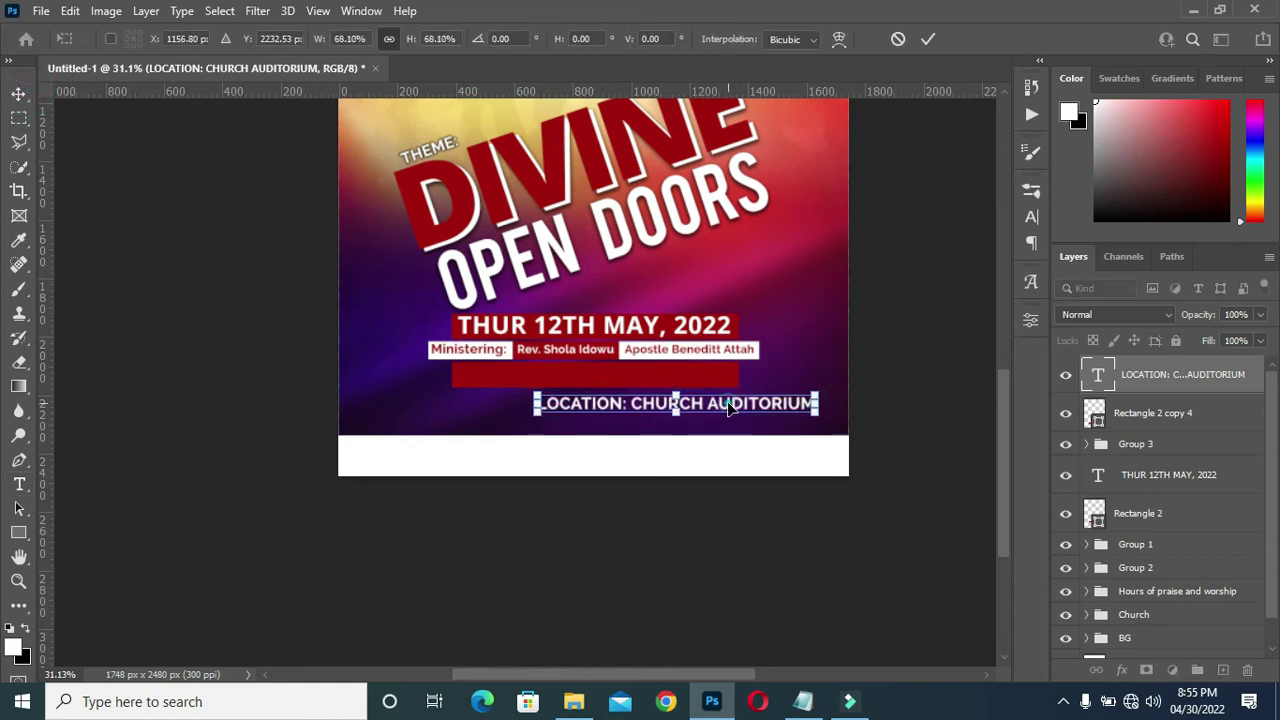
drag(728, 404, 636, 378)
scroll(660, 404, up, 3)
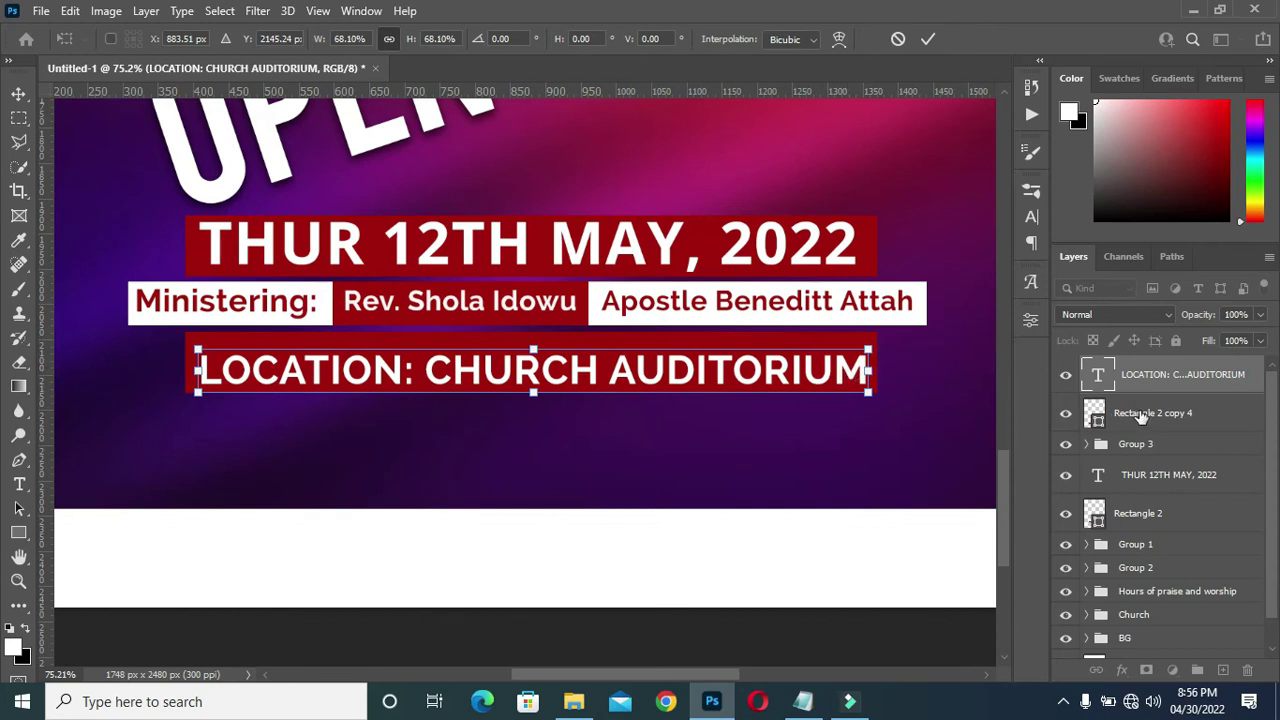
click(926, 39)
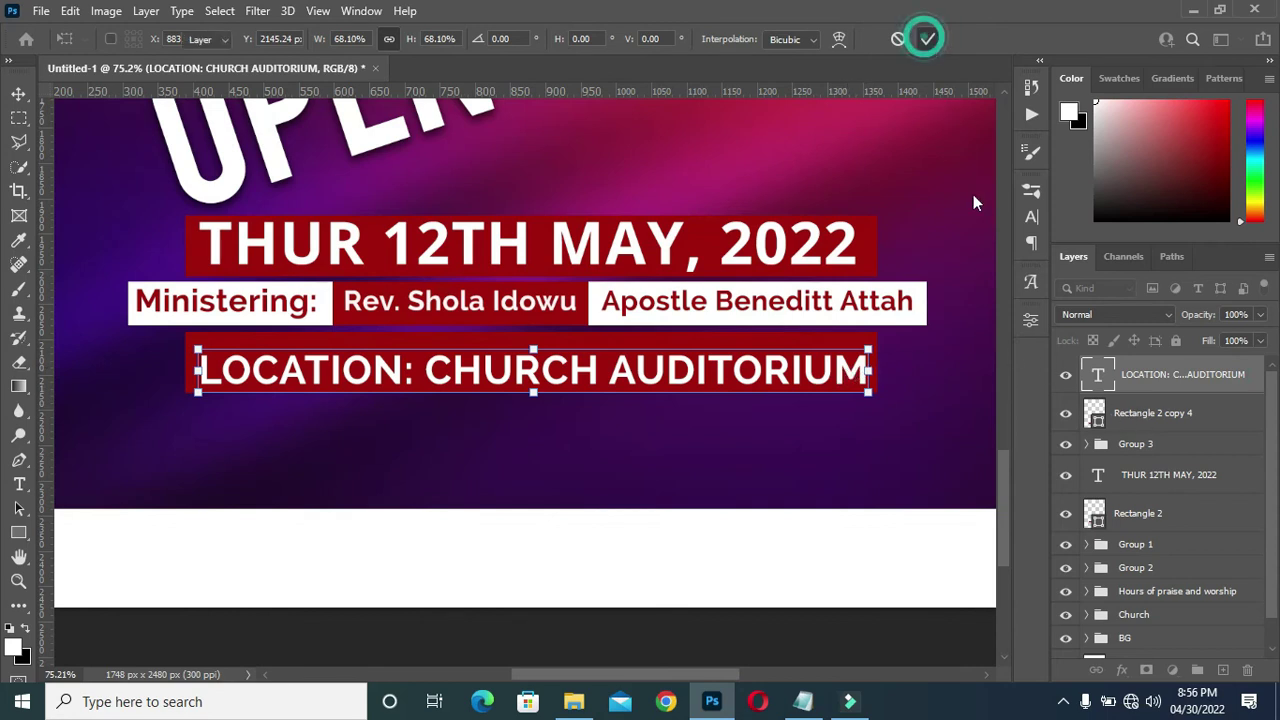
ctrl+click(1139, 416)
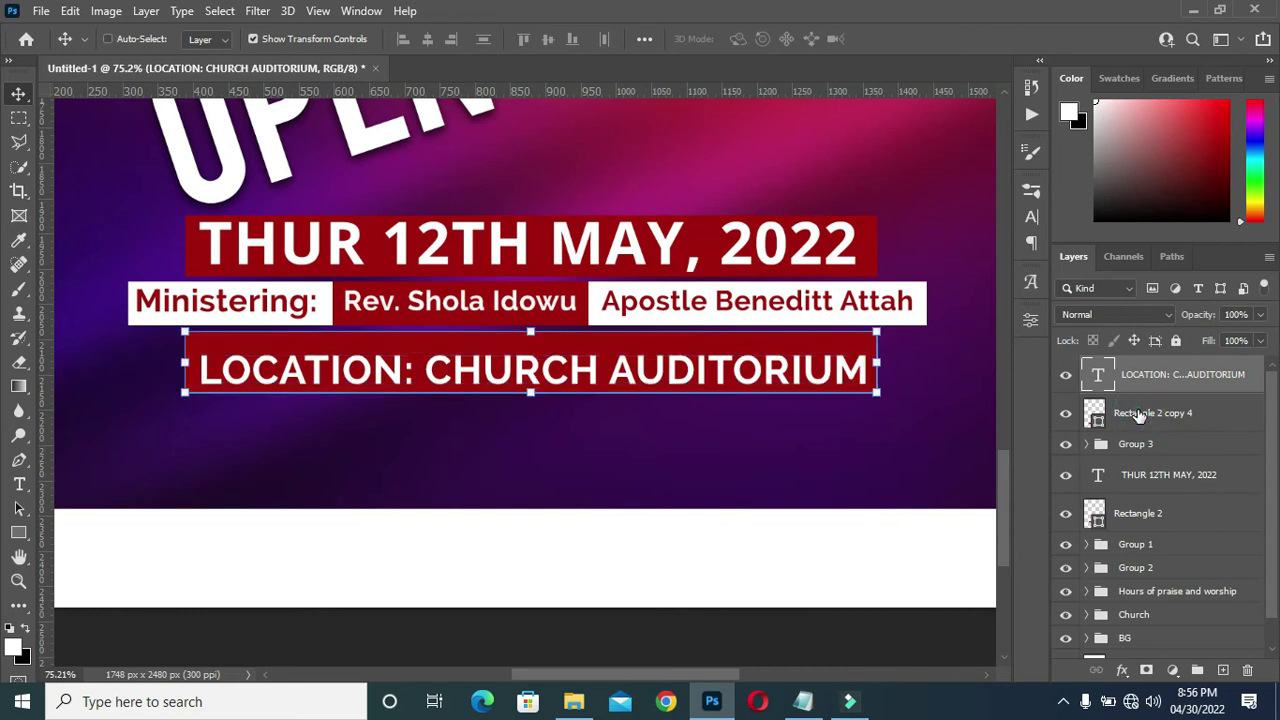
click(548, 40)
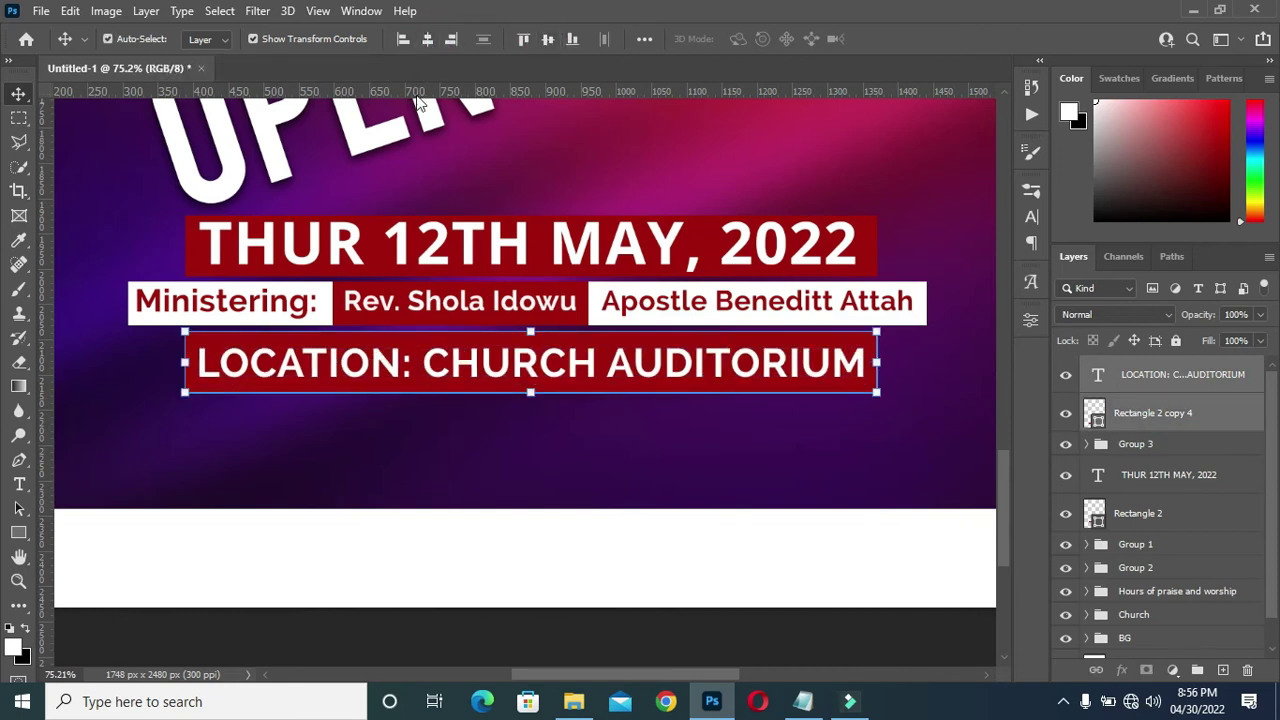
scroll(605, 208, down, 8)
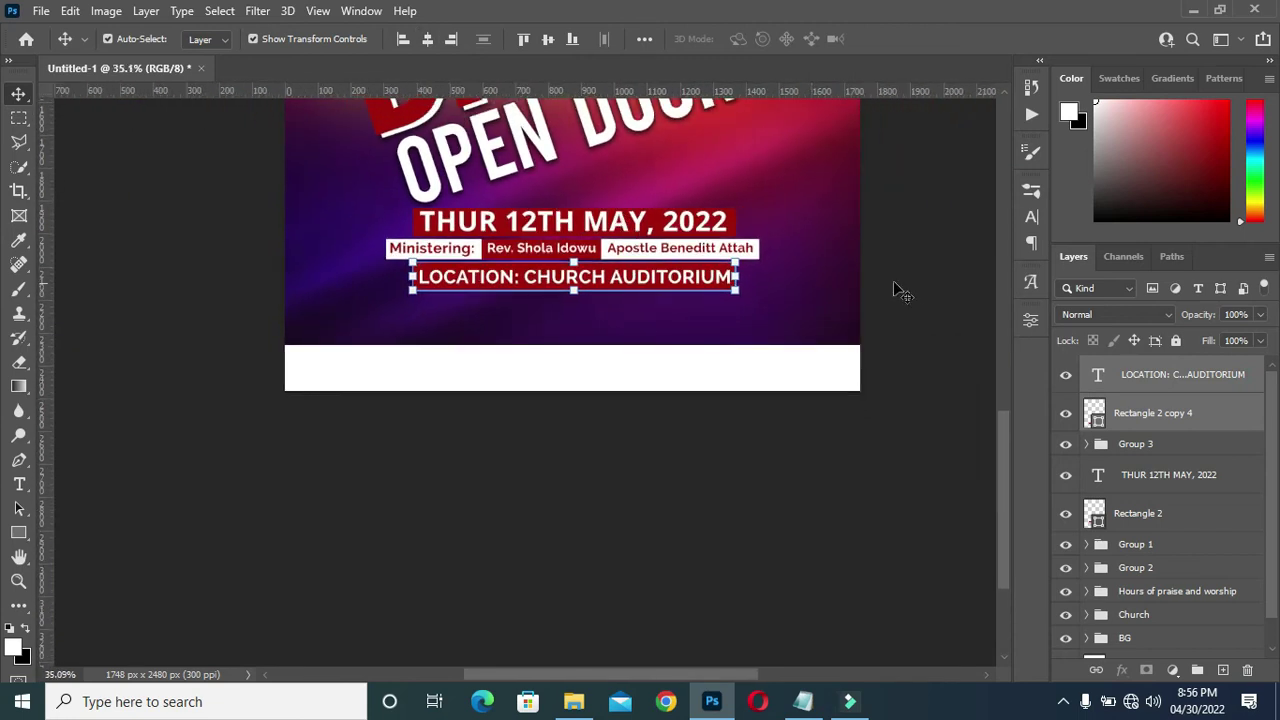
Group the LOCATION text layer with its red bar
click(912, 285)
scroll(678, 256, down, 2)
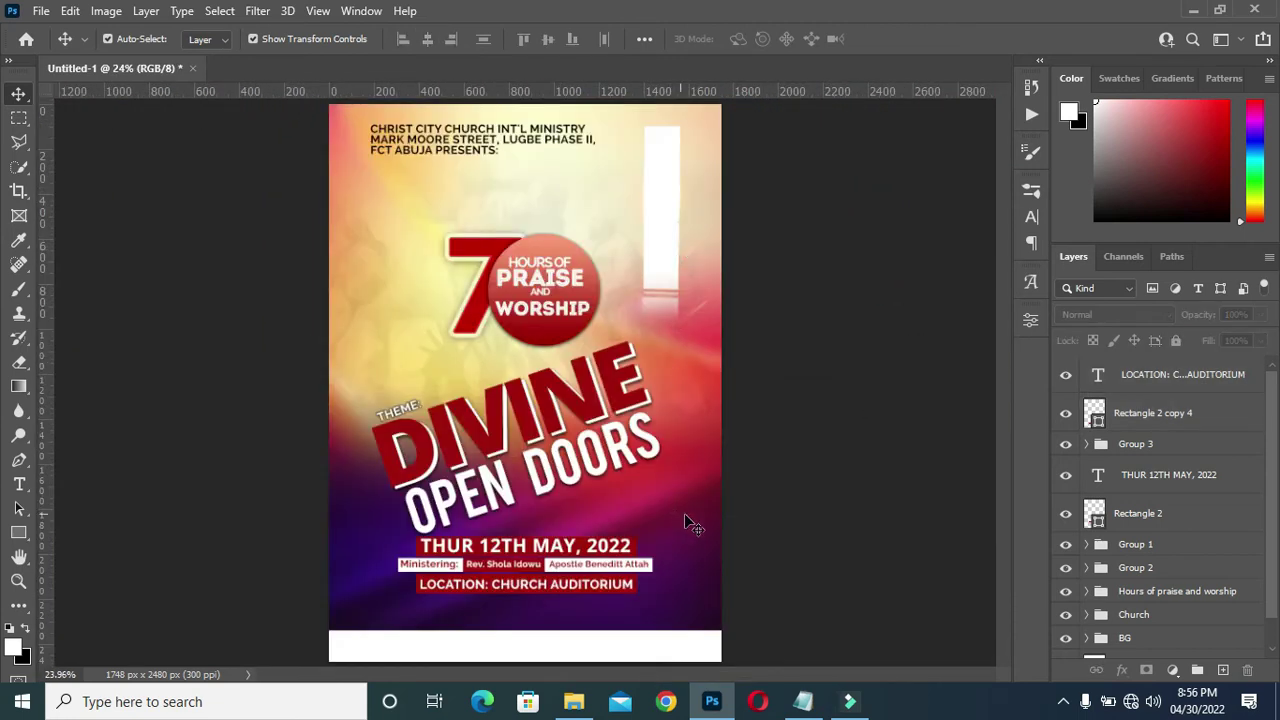
scroll(690, 524, down, 1)
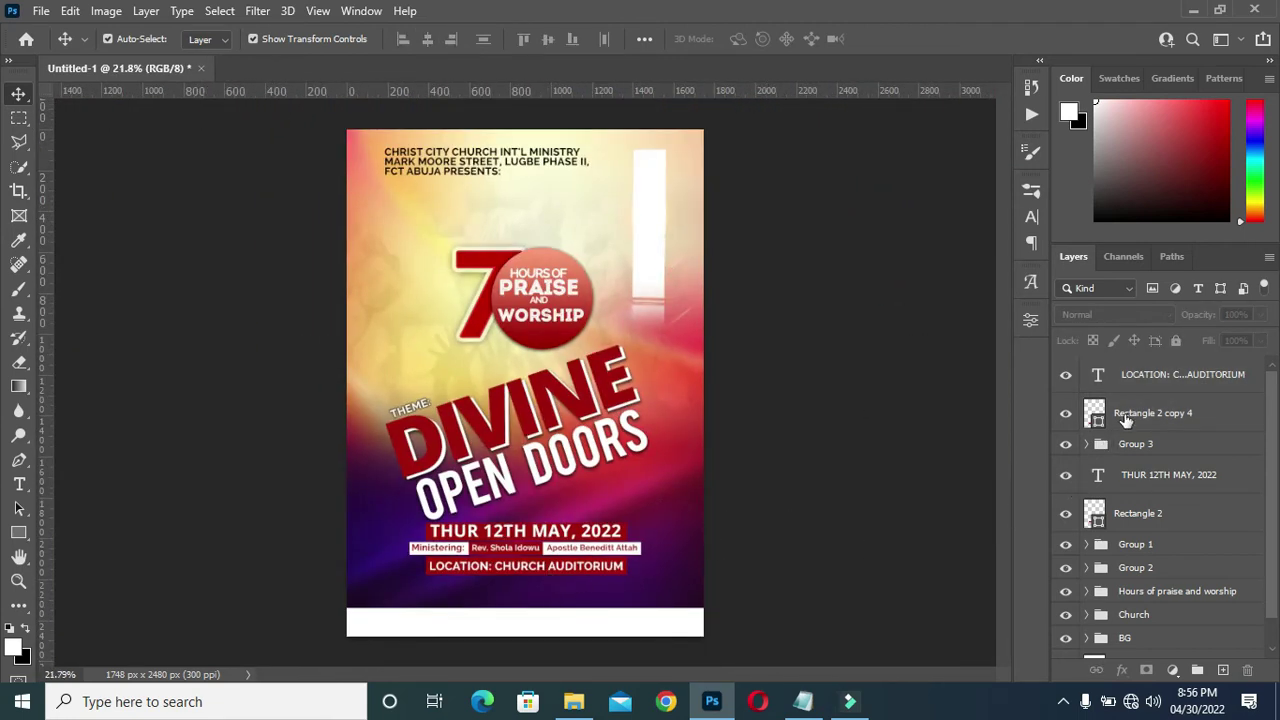
click(1141, 372)
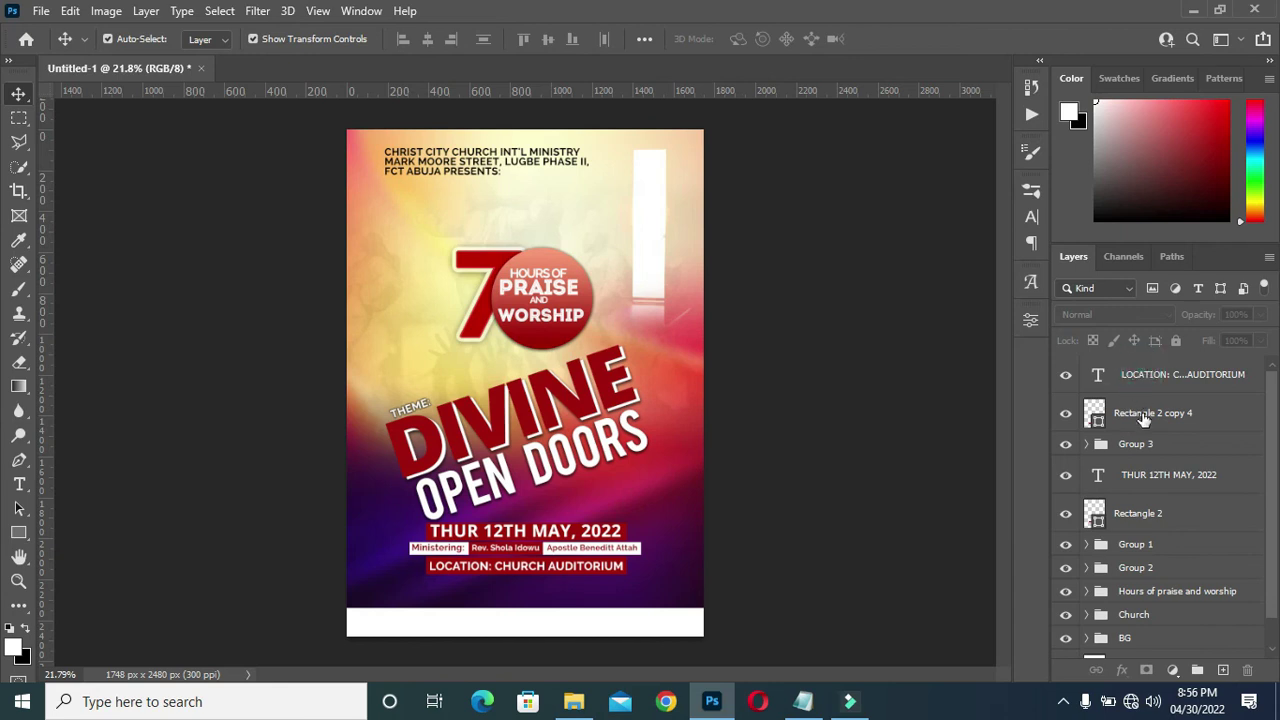
ctrl+shift+click(624, 566)
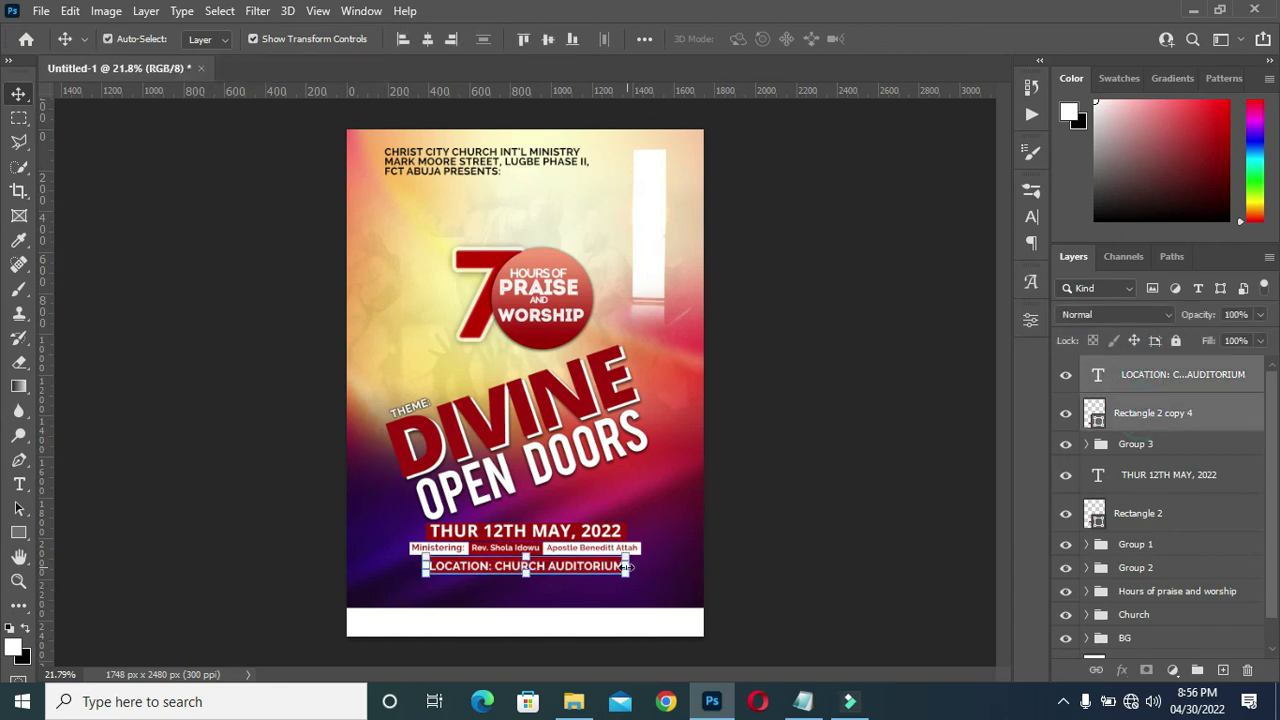
key(ctrl+g)
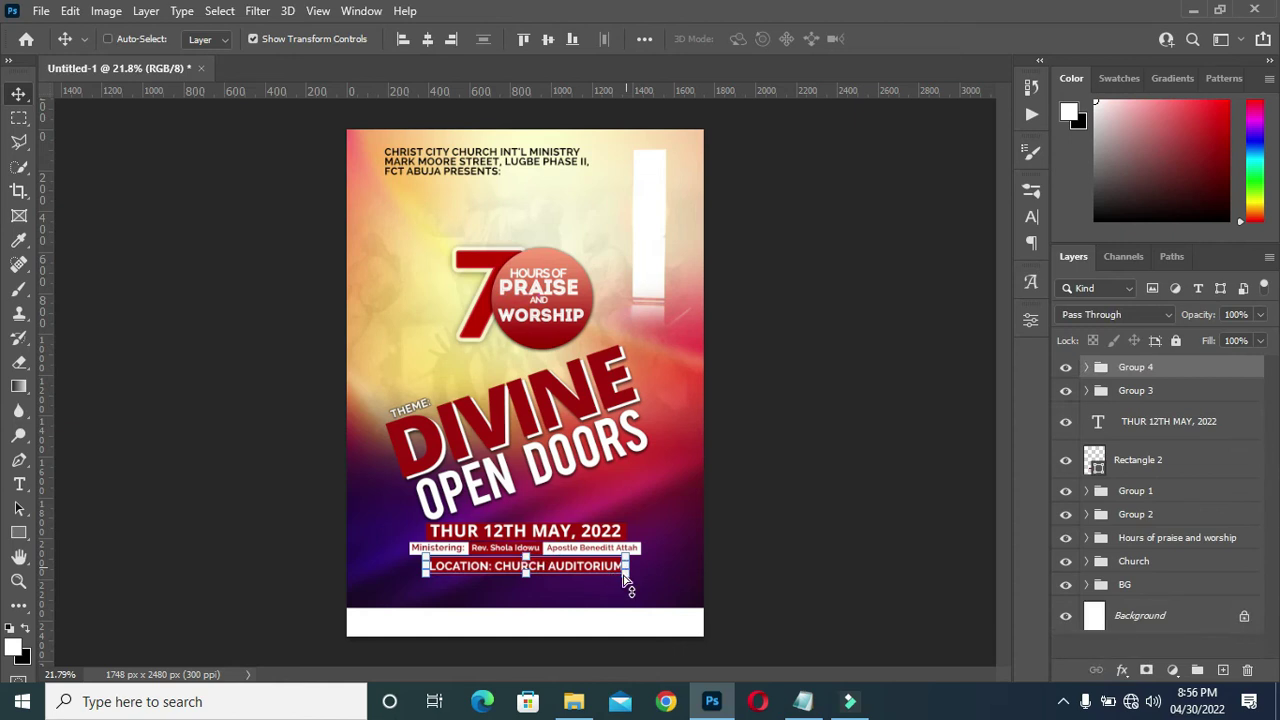
Group the THUR 12TH MAY date with its red bar as Group 5, and expand Group 5
scroll(624, 582, up, 5)
scroll(672, 557, down, 1)
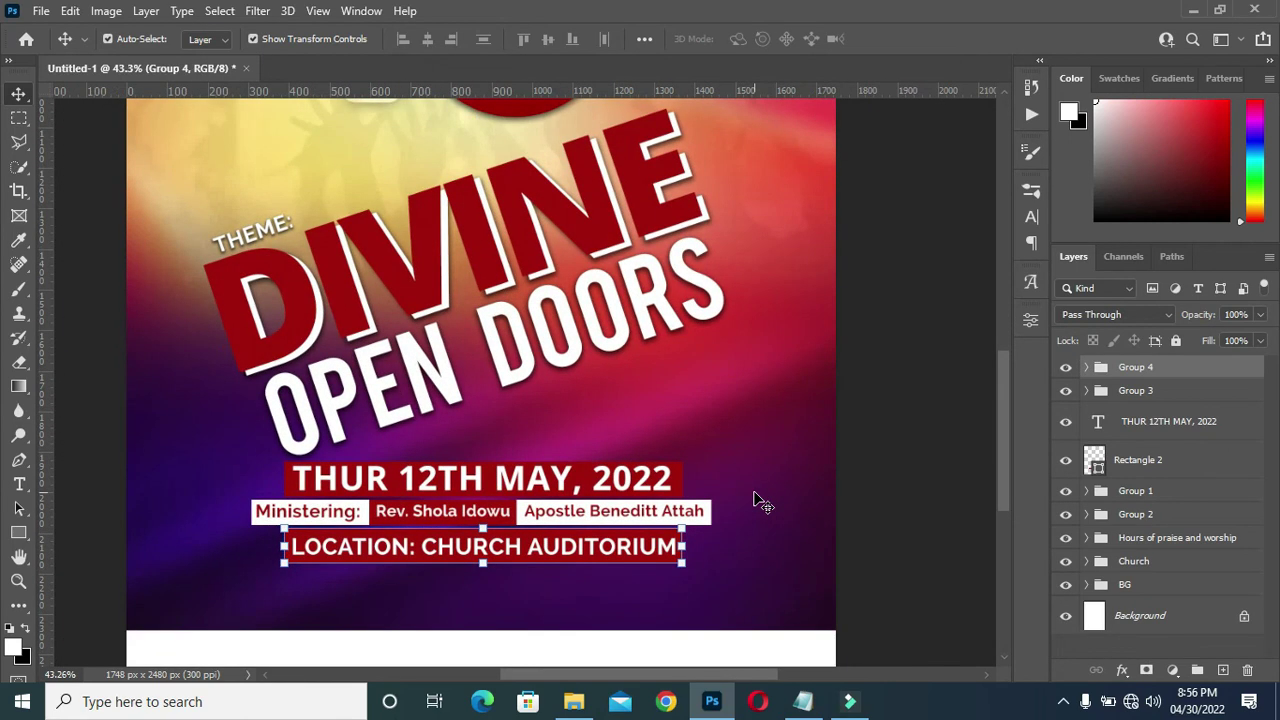
click(1134, 420)
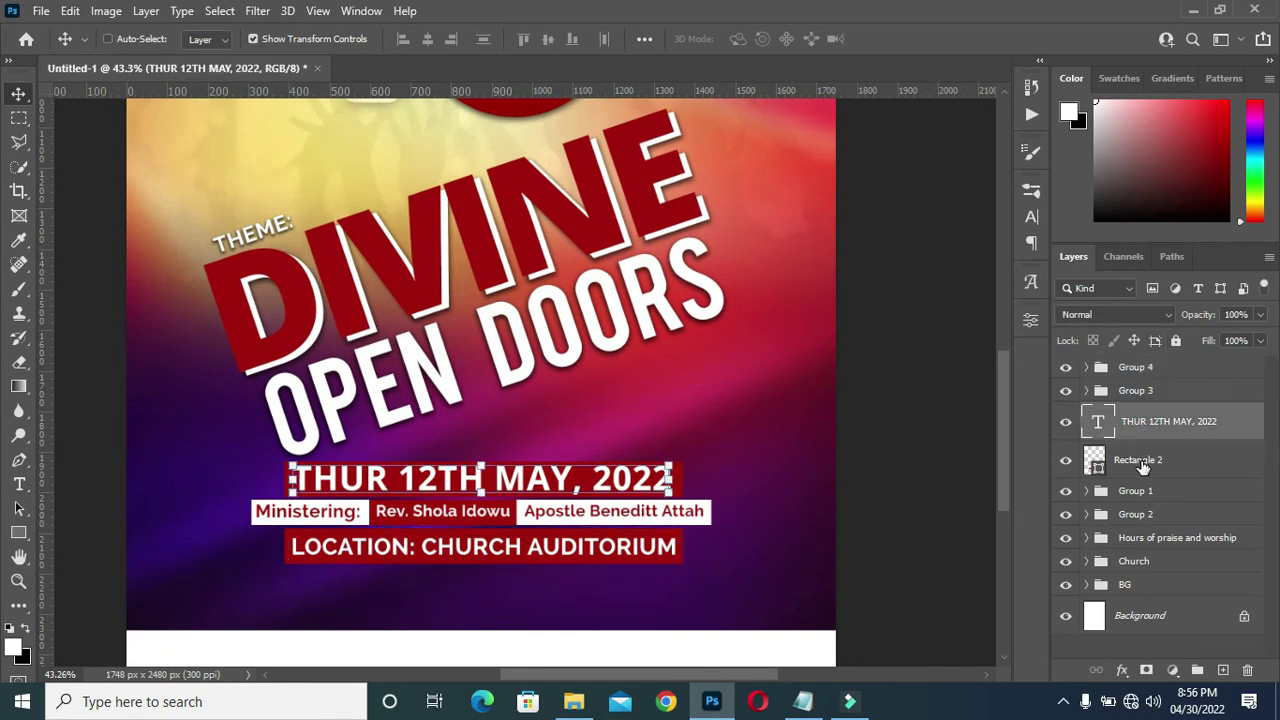
shift+click(1135, 459)
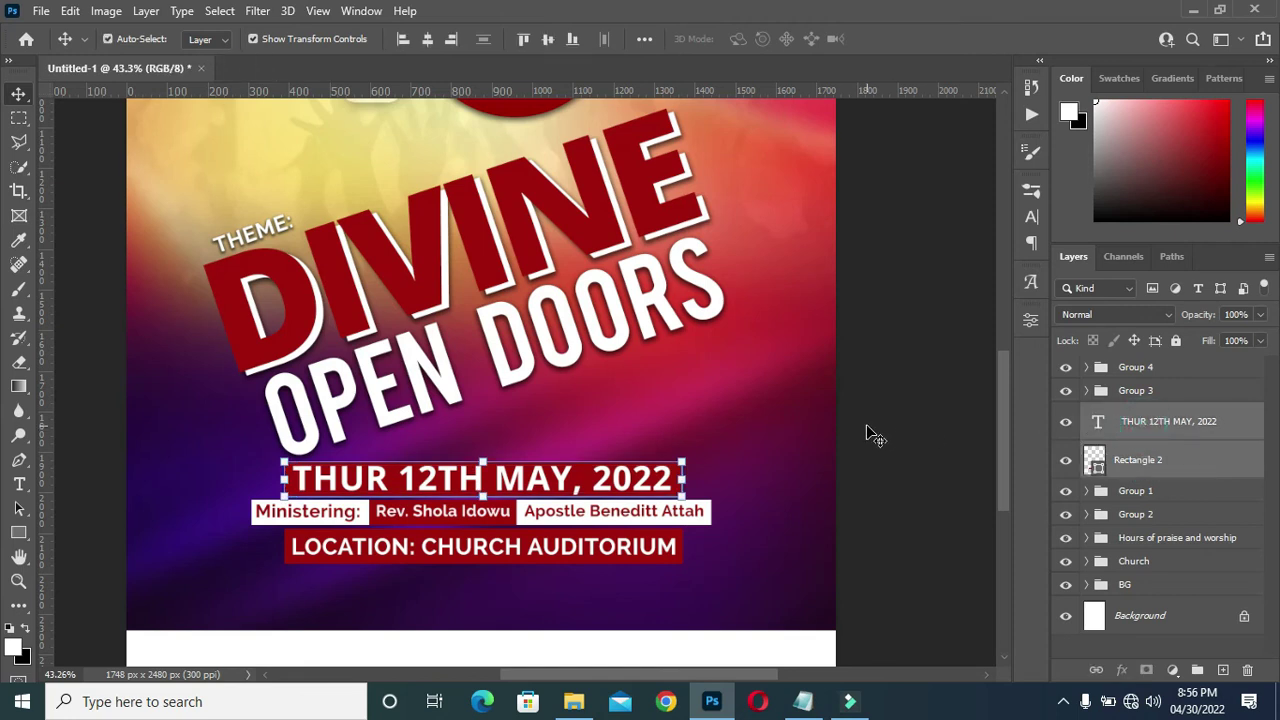
key(ctrl+g)
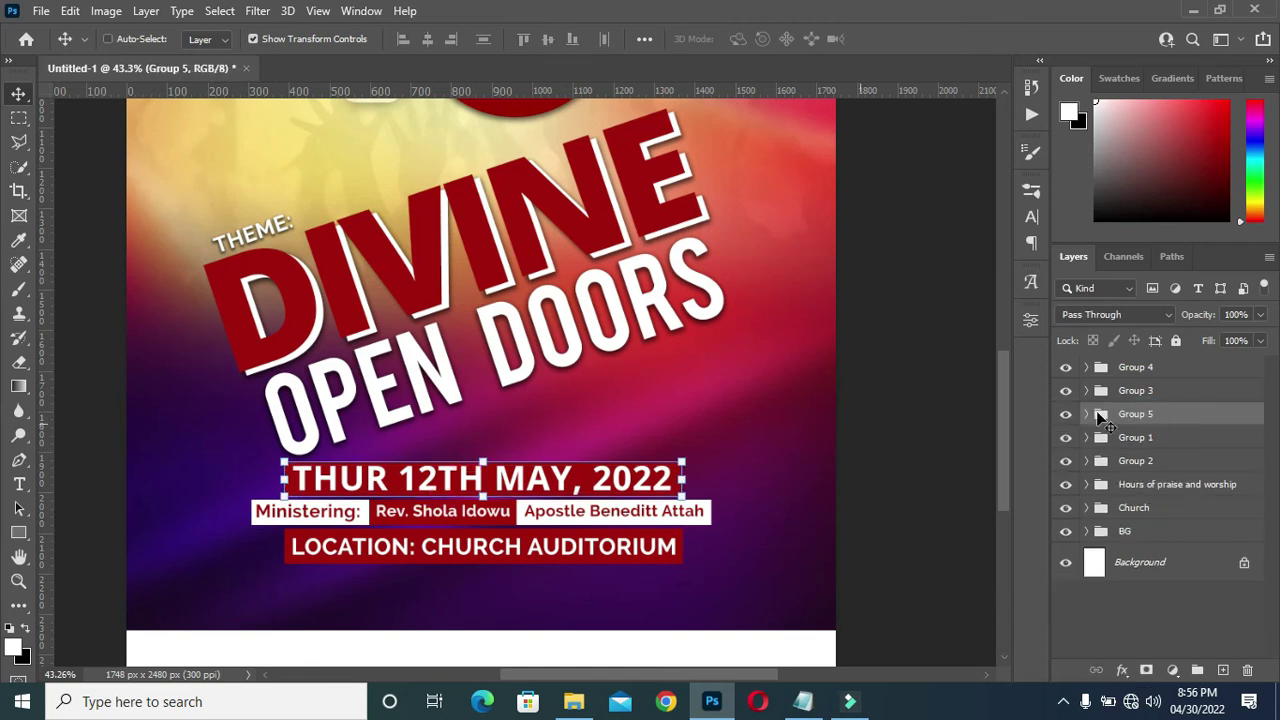
click(1086, 414)
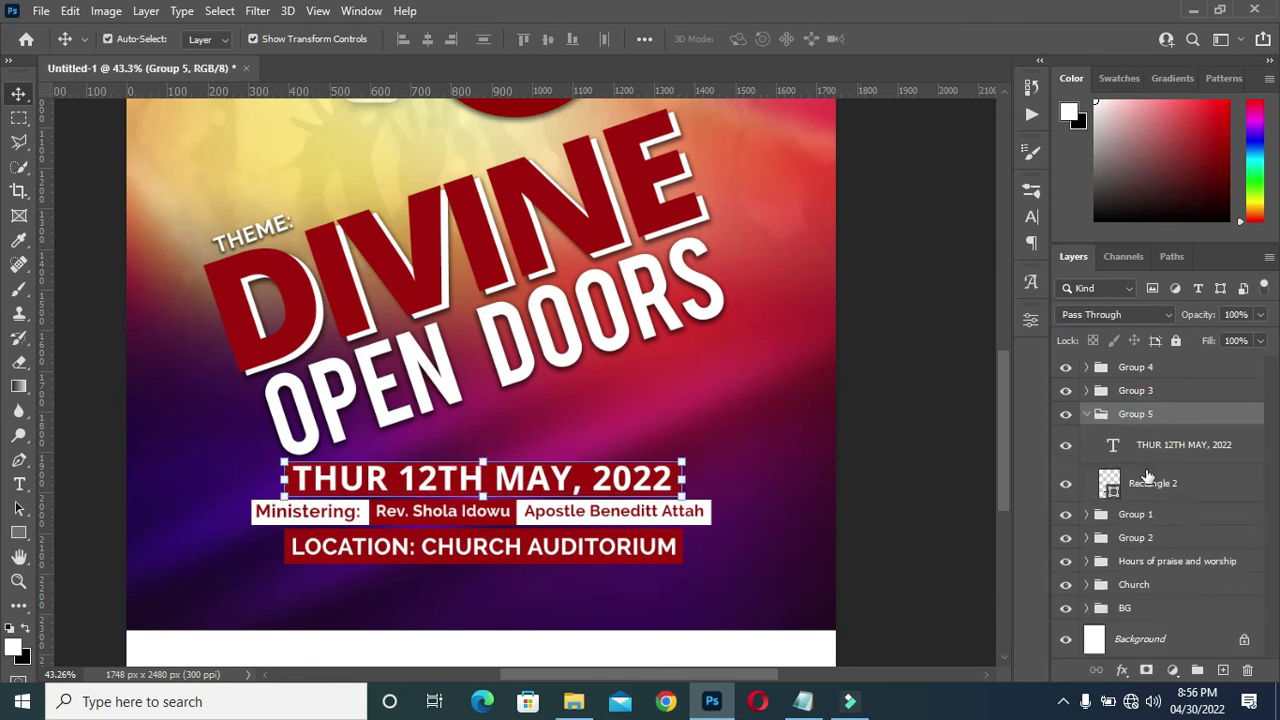
click(1157, 450)
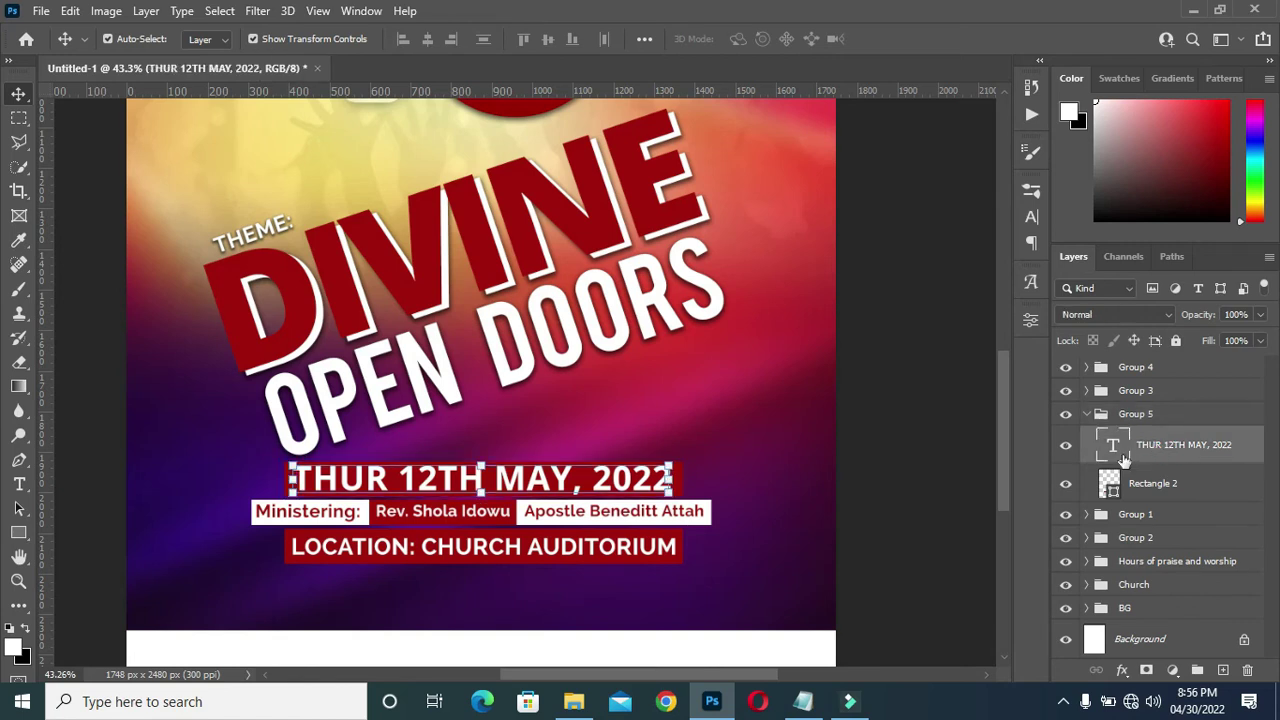
click(803, 702)
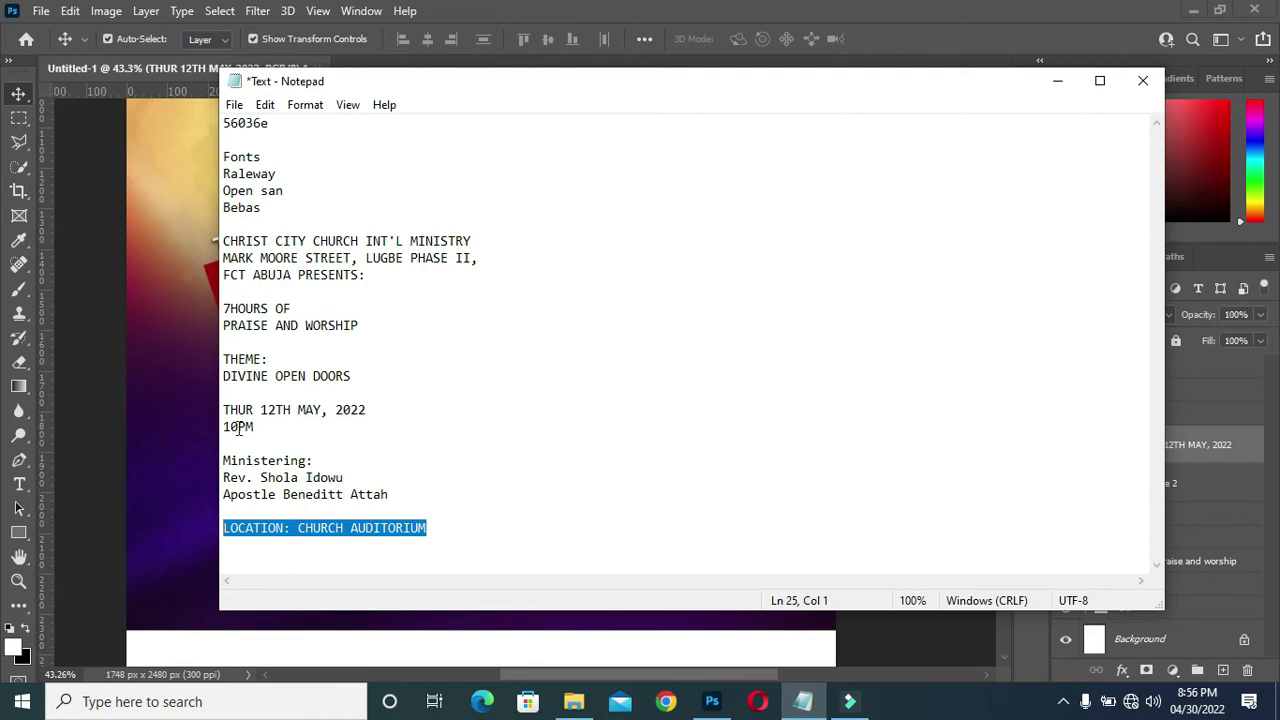
Select '10' from the 10PM time in the notes, then begin editing the OPEN DOORS text
drag(239, 429, 224, 432)
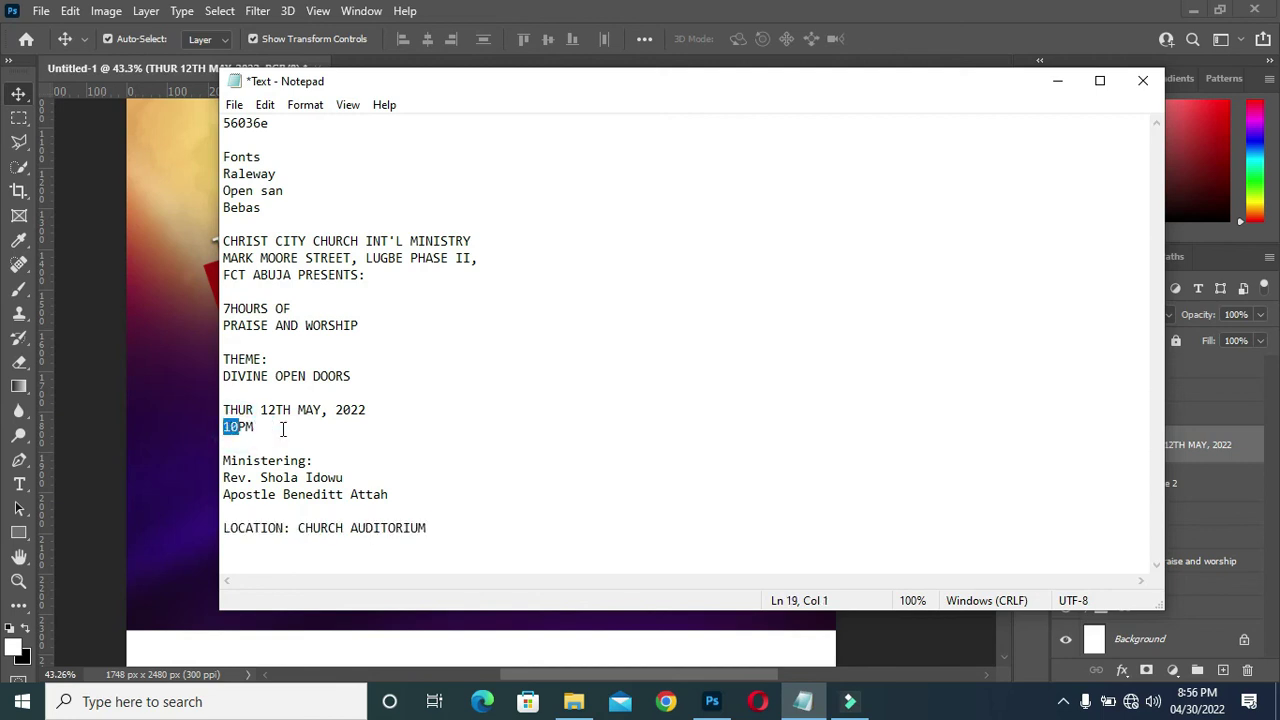
click(1057, 80)
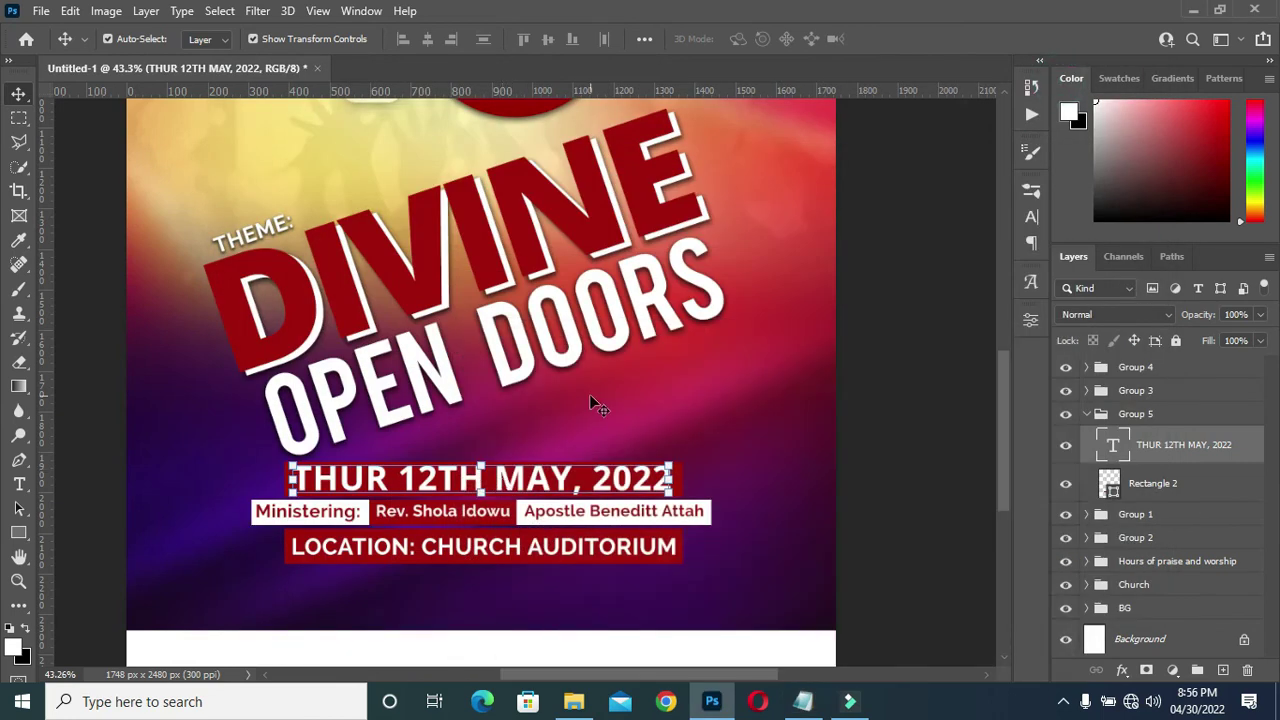
key(t)
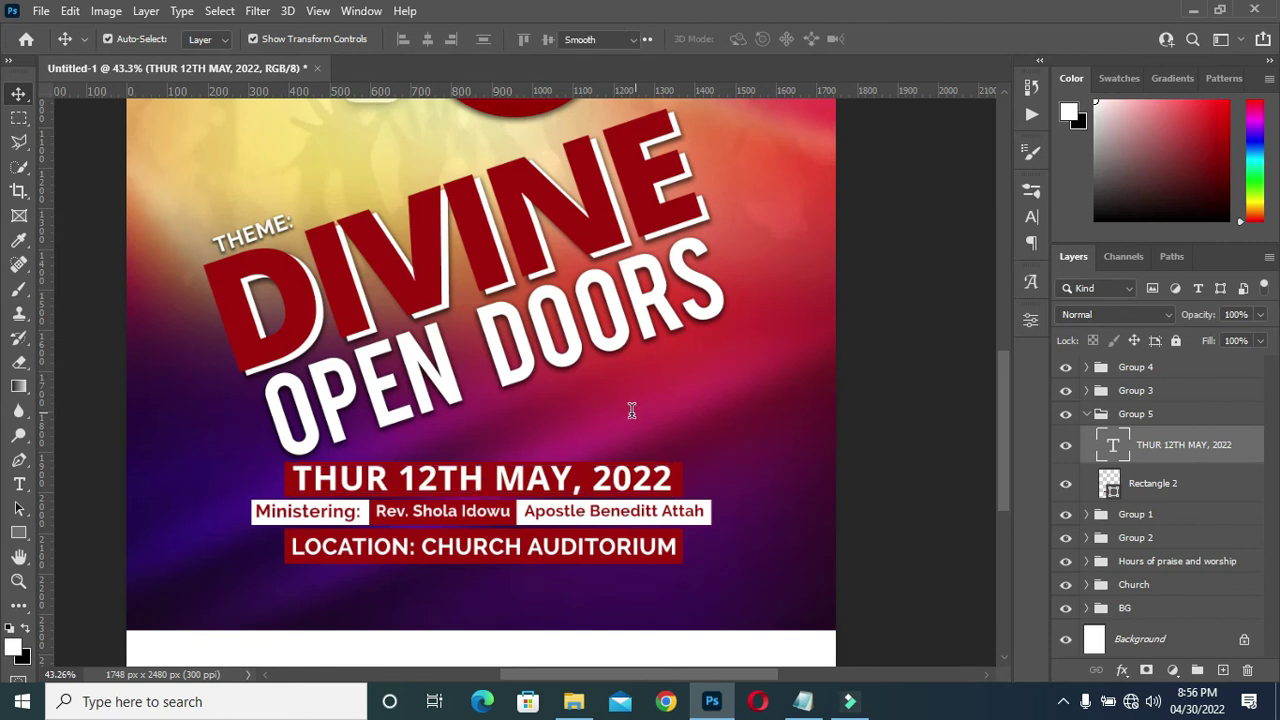
click(714, 414)
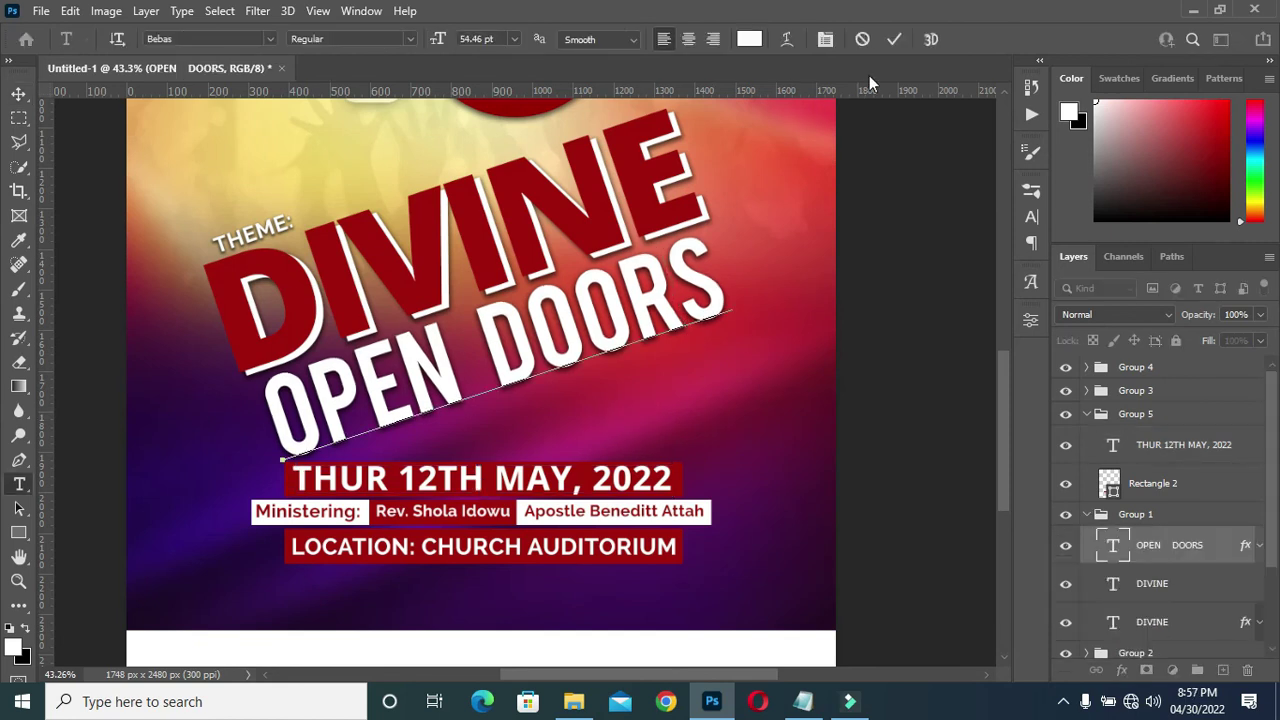
Commit the OPEN DOORS edit and add a new '10' text layer
click(893, 40)
click(163, 585)
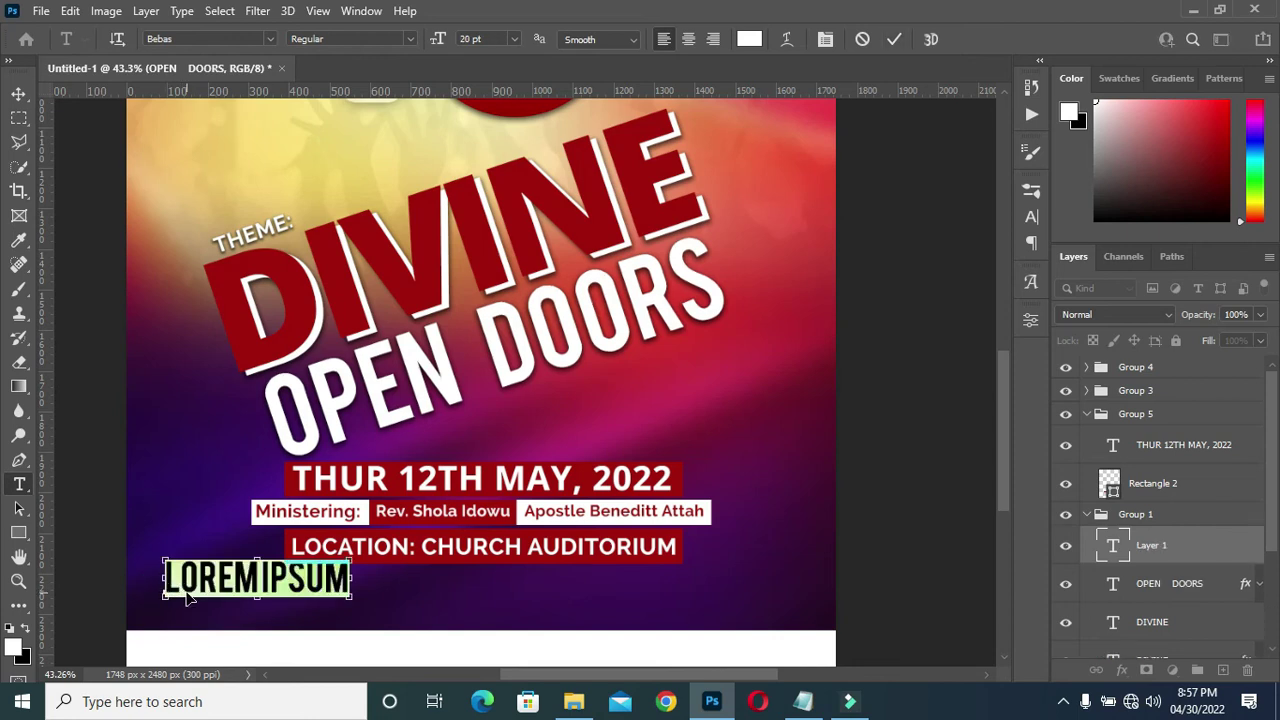
text(10)
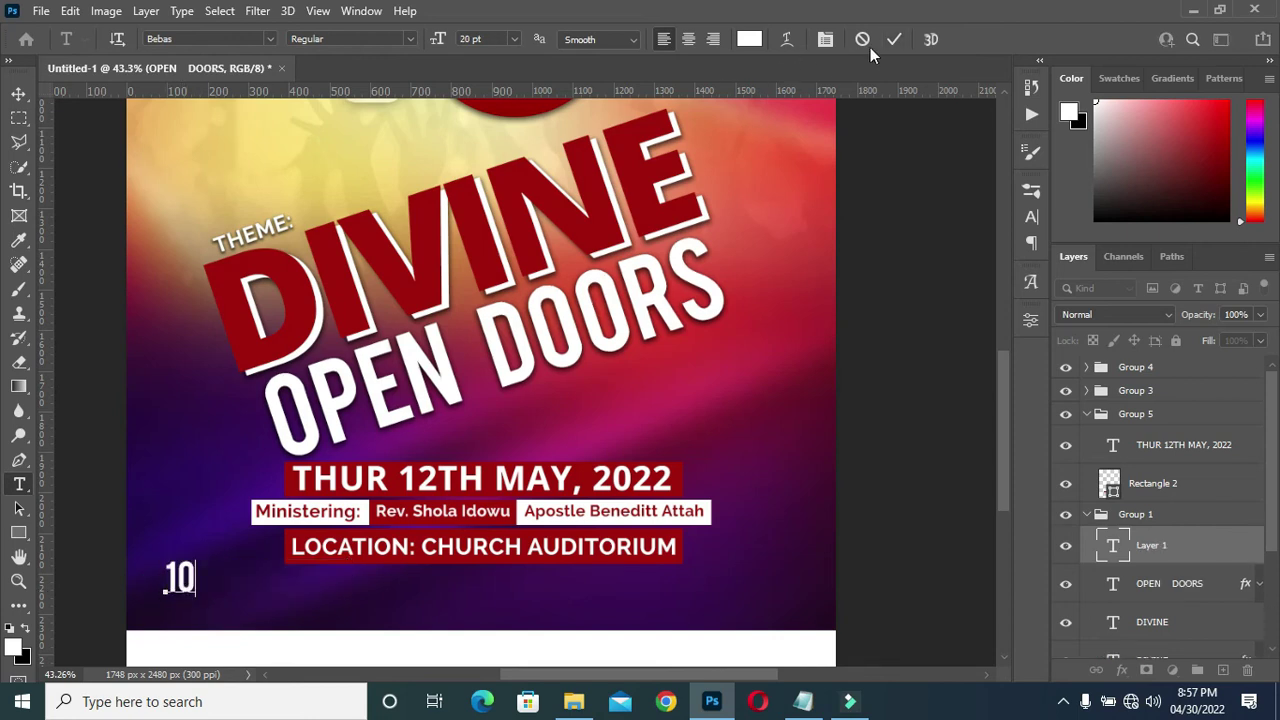
click(890, 40)
Make the 10 Raleway ExtraBold and move it to the right of OPEN DOORS
click(270, 39)
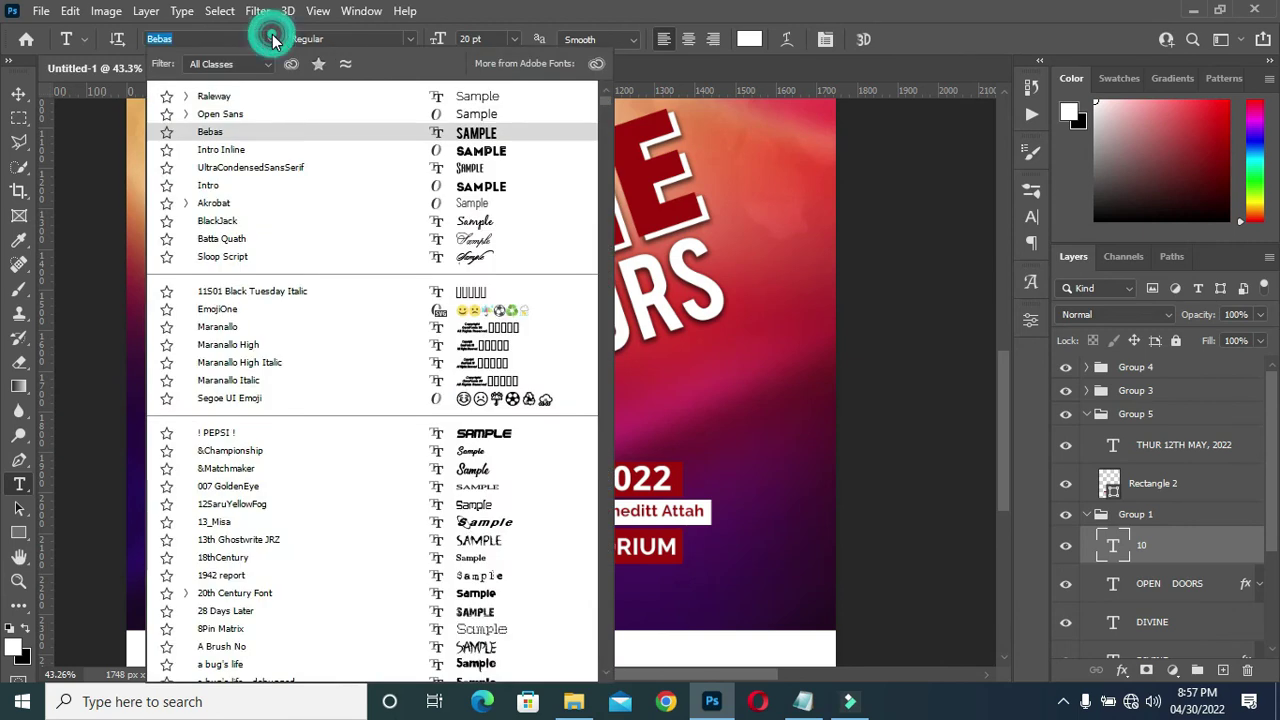
click(237, 96)
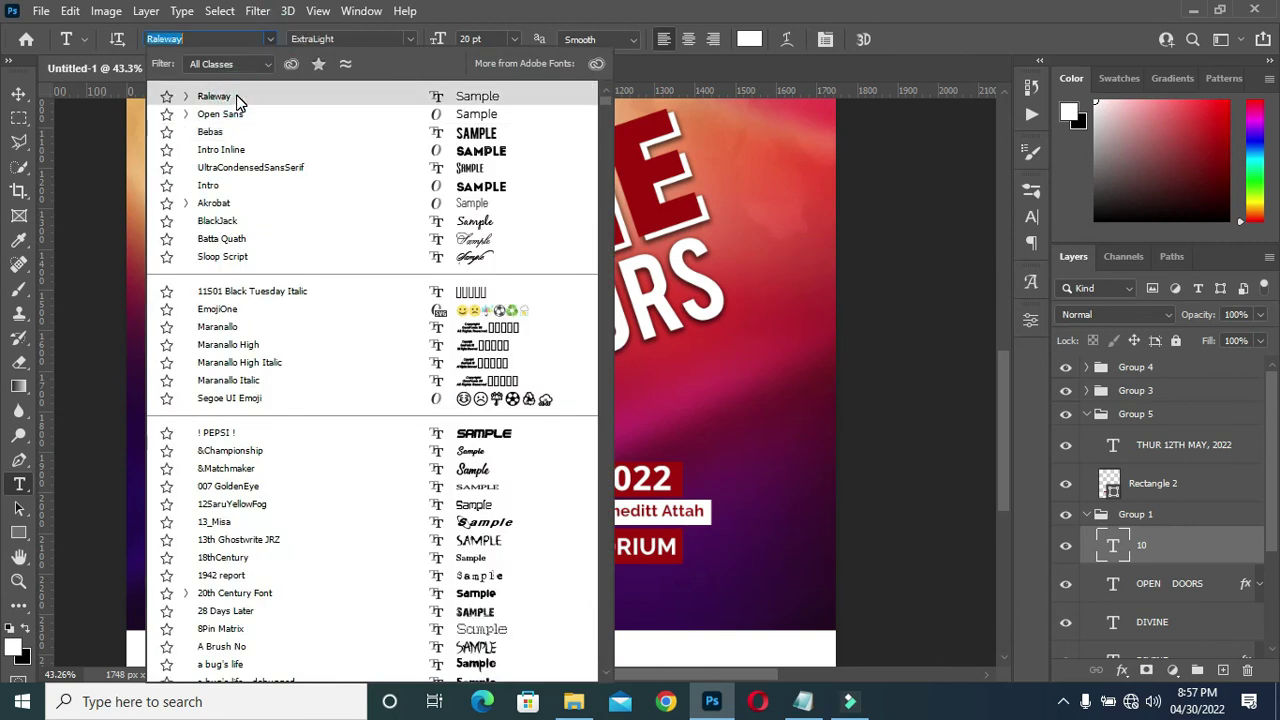
click(412, 38)
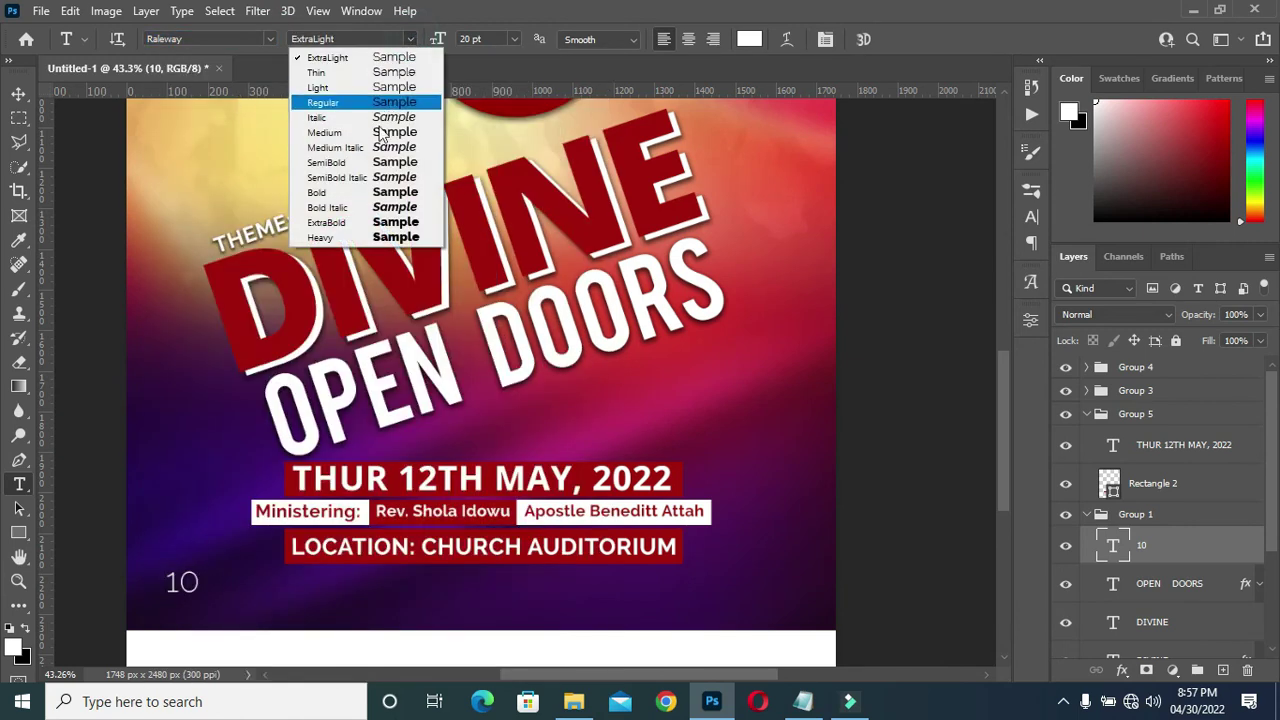
click(347, 217)
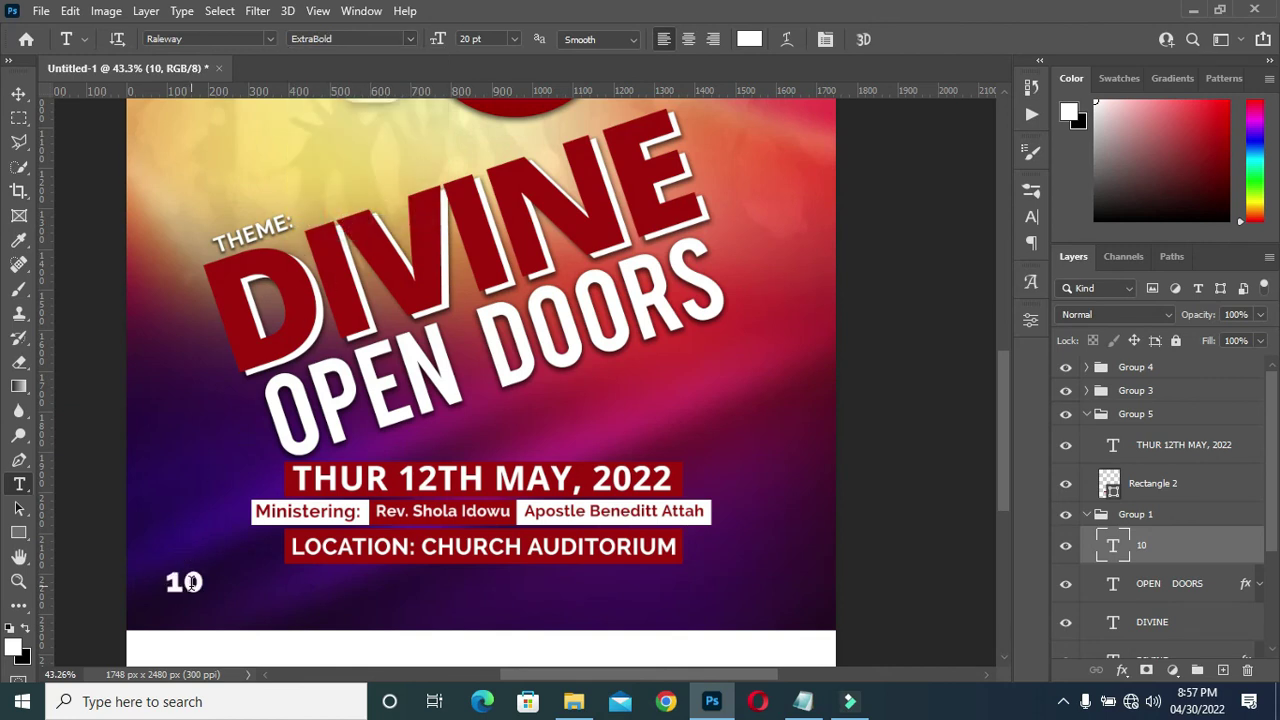
drag(198, 597, 707, 415)
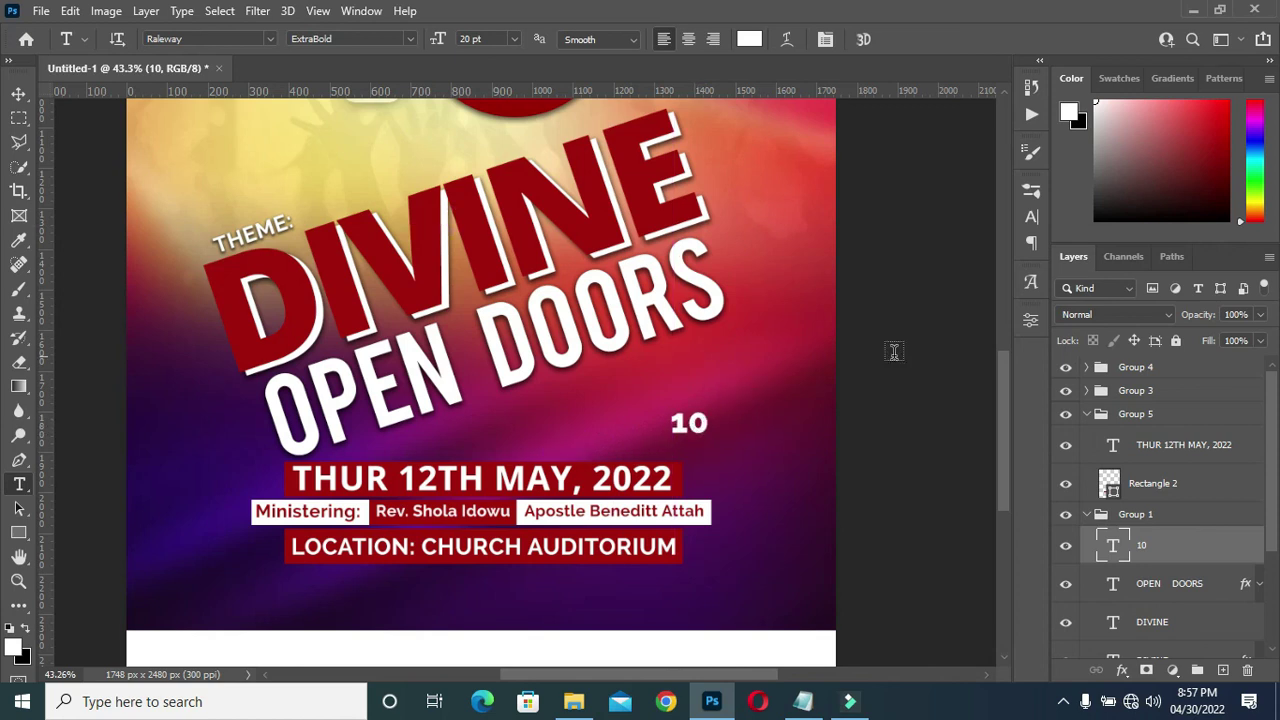
Enlarge the 10 to about 241 by 232 px
click(18, 93)
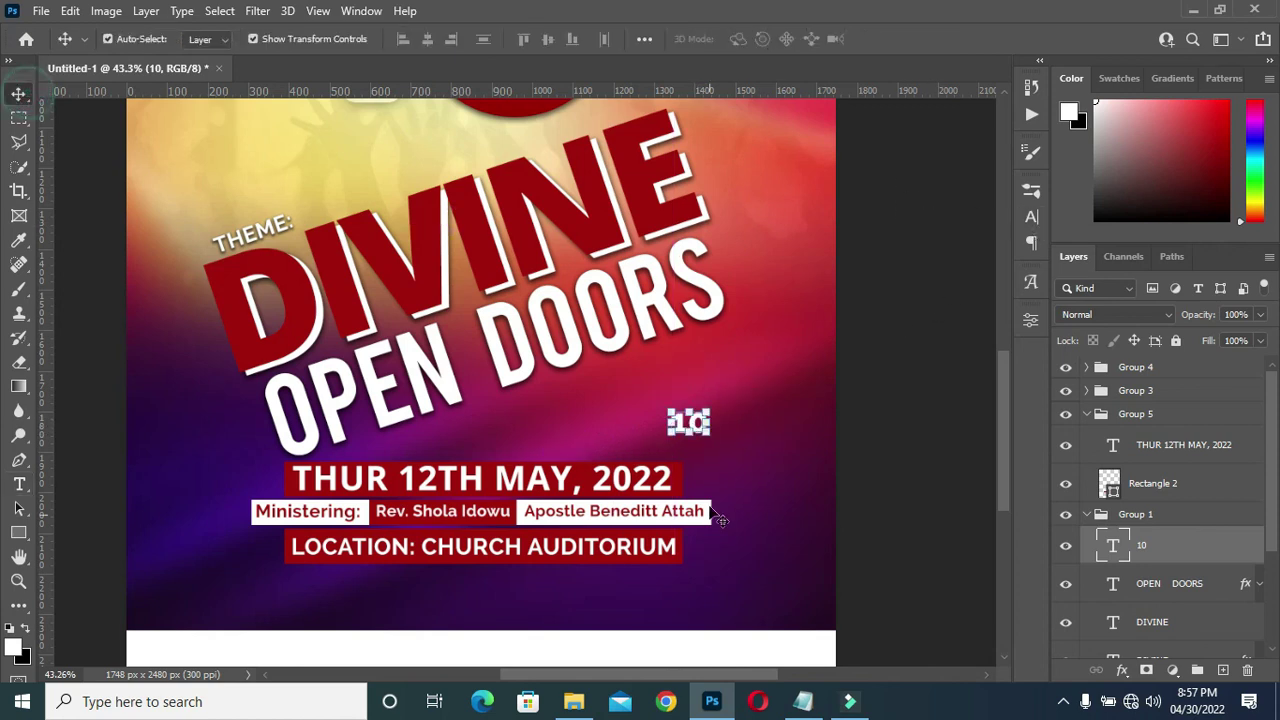
key(ctrl+t)
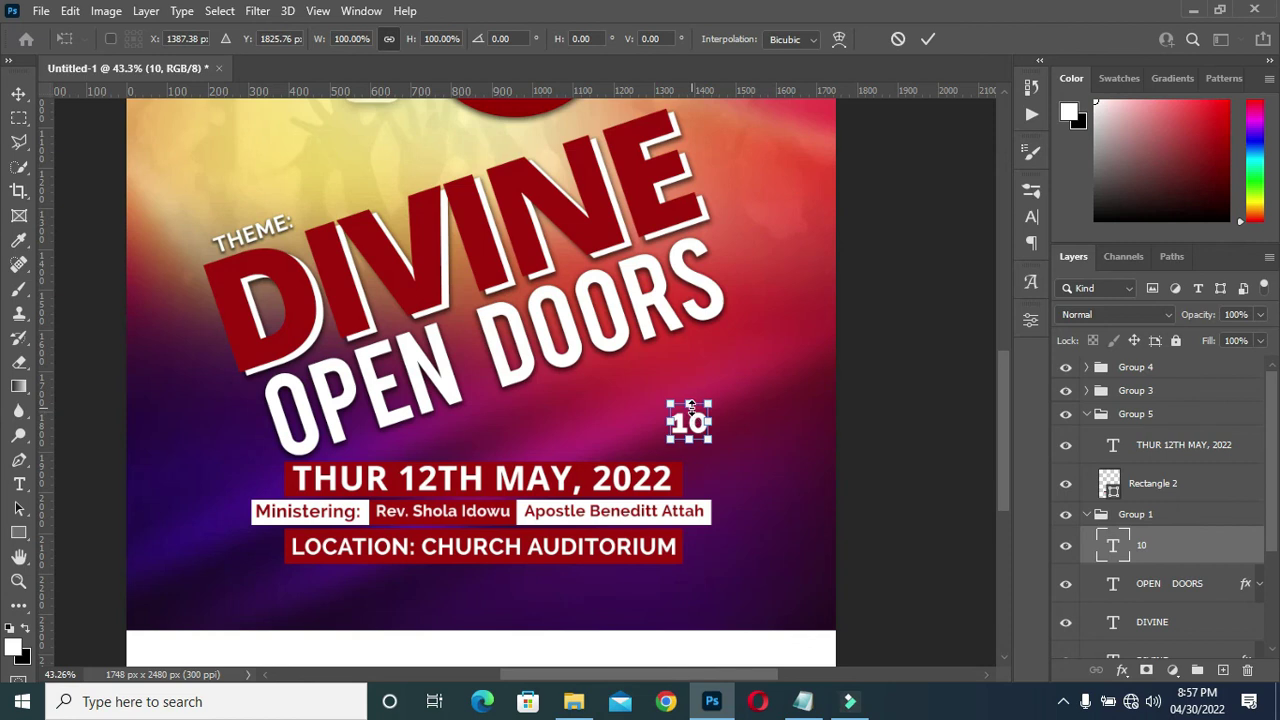
drag(690, 406, 690, 350)
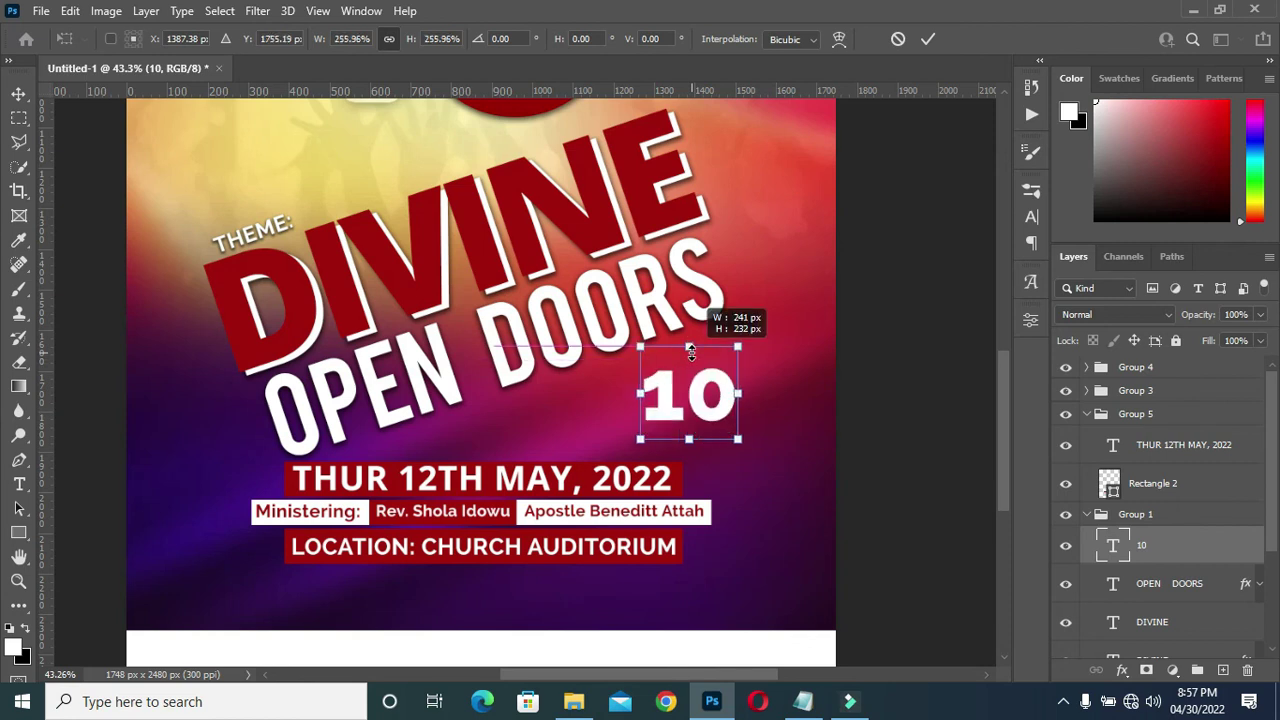
drag(733, 402, 734, 401)
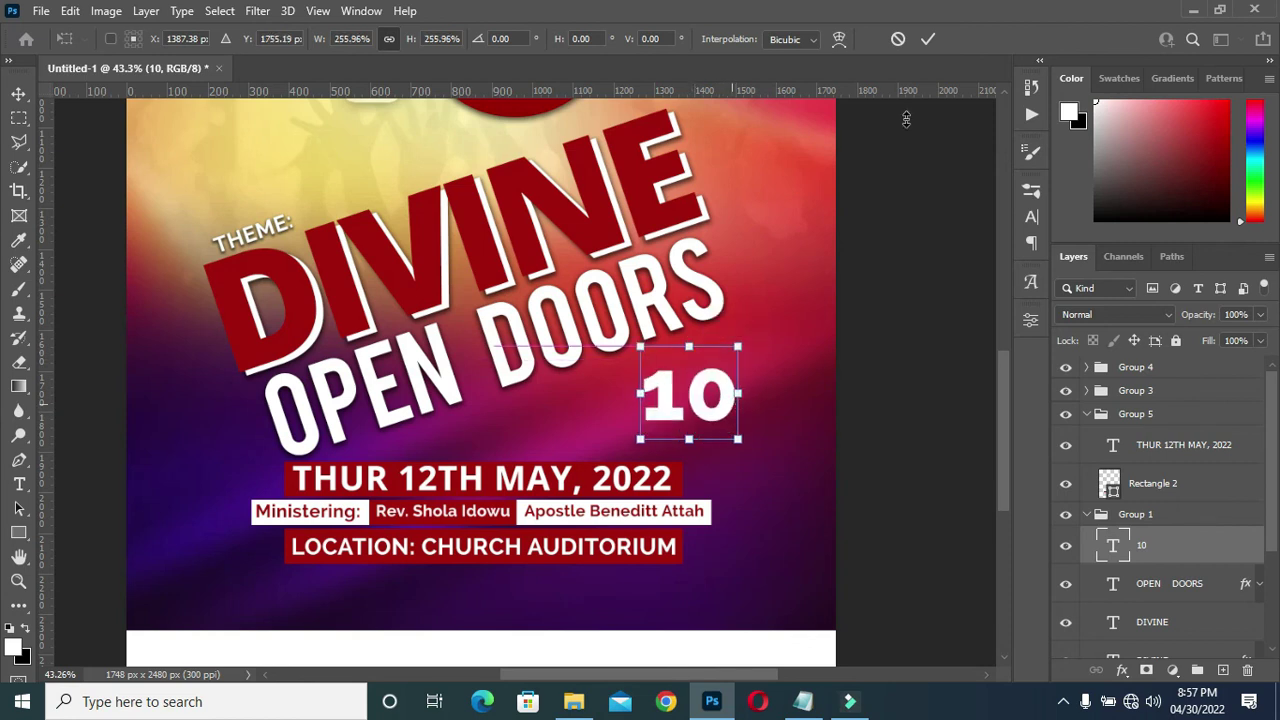
click(928, 39)
Set the 10's tracking to -80 and move it down beside the date line
click(1032, 216)
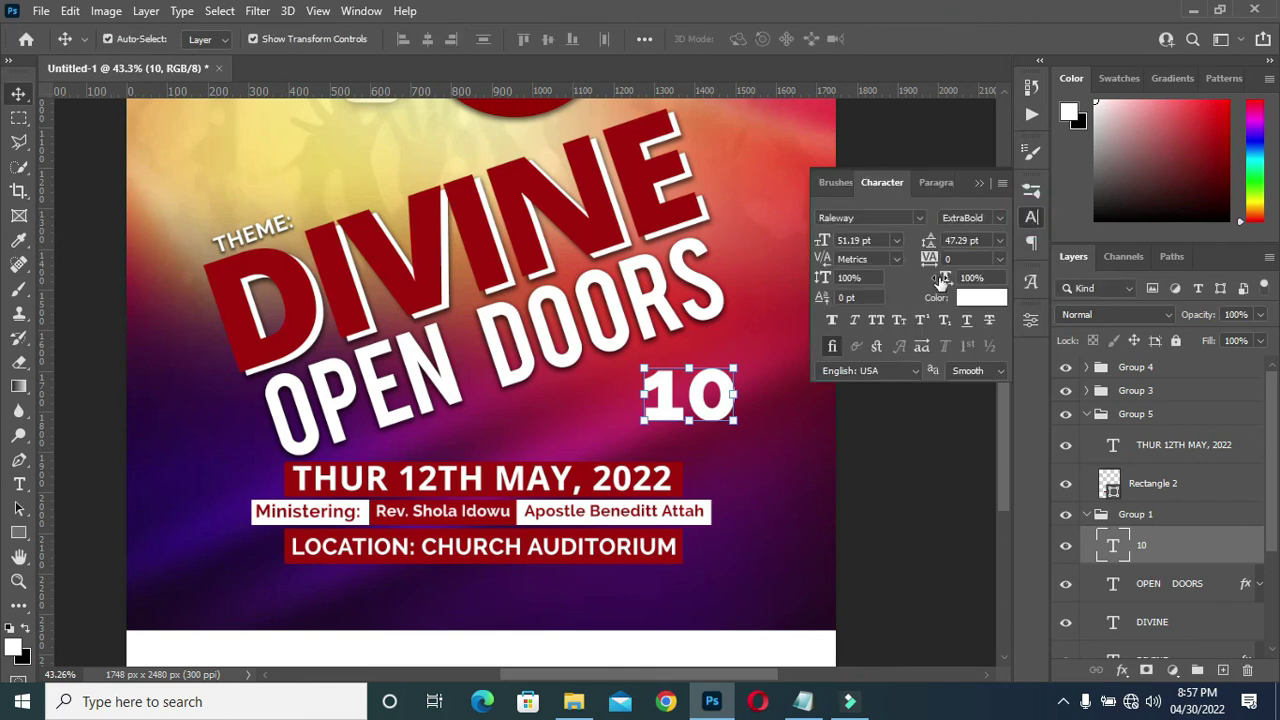
drag(930, 260, 928, 258)
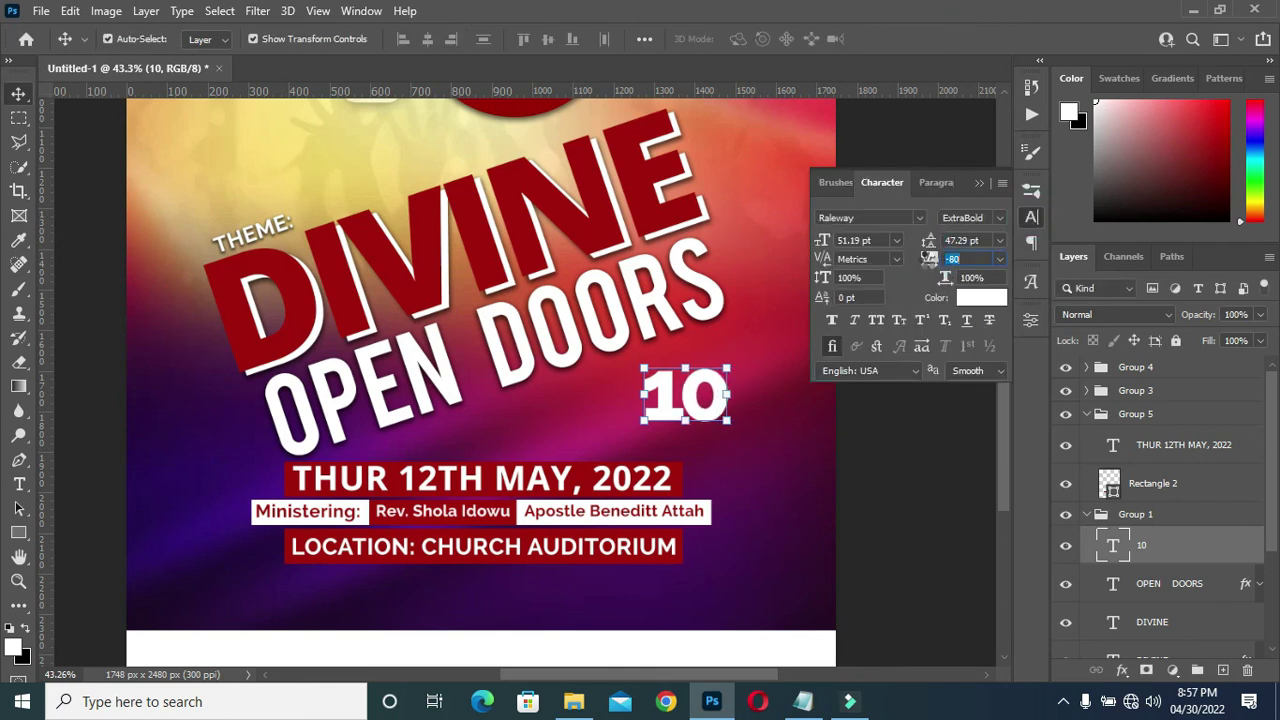
click(977, 183)
drag(691, 401, 662, 432)
drag(662, 432, 654, 432)
After checking the time in the notes, add a 'PM' text layer to the right of the date
click(801, 703)
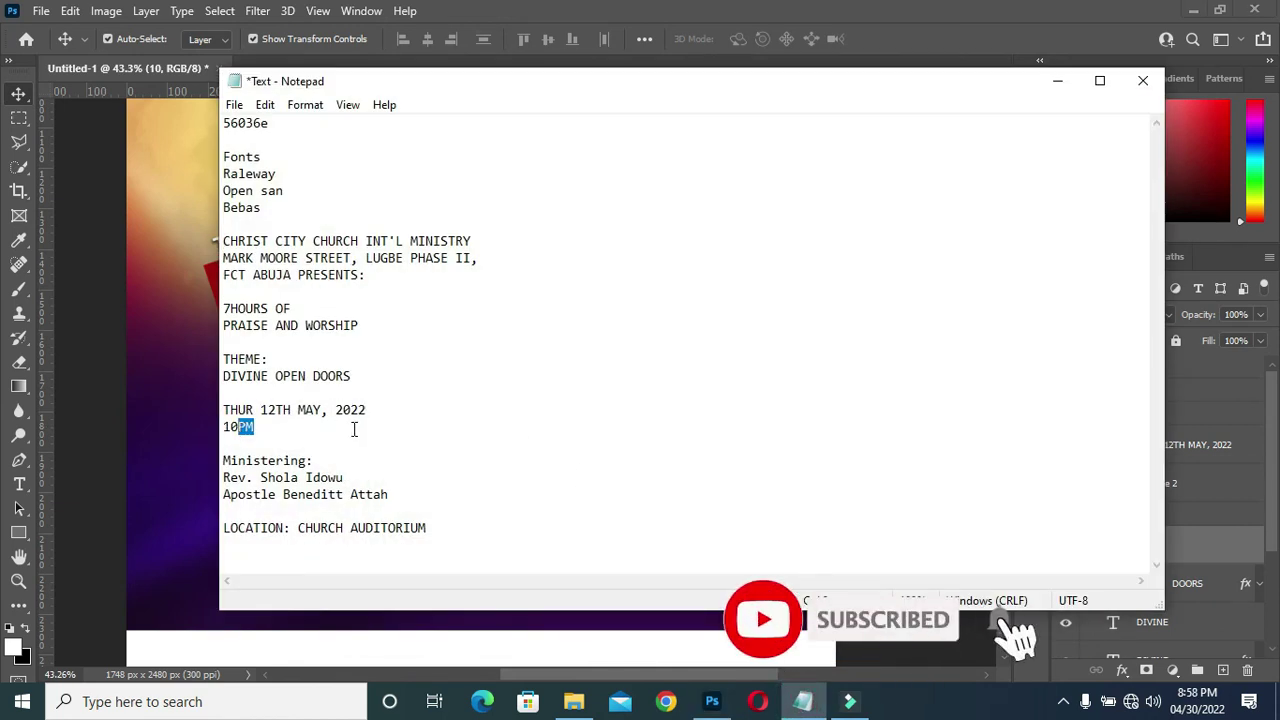
click(1057, 82)
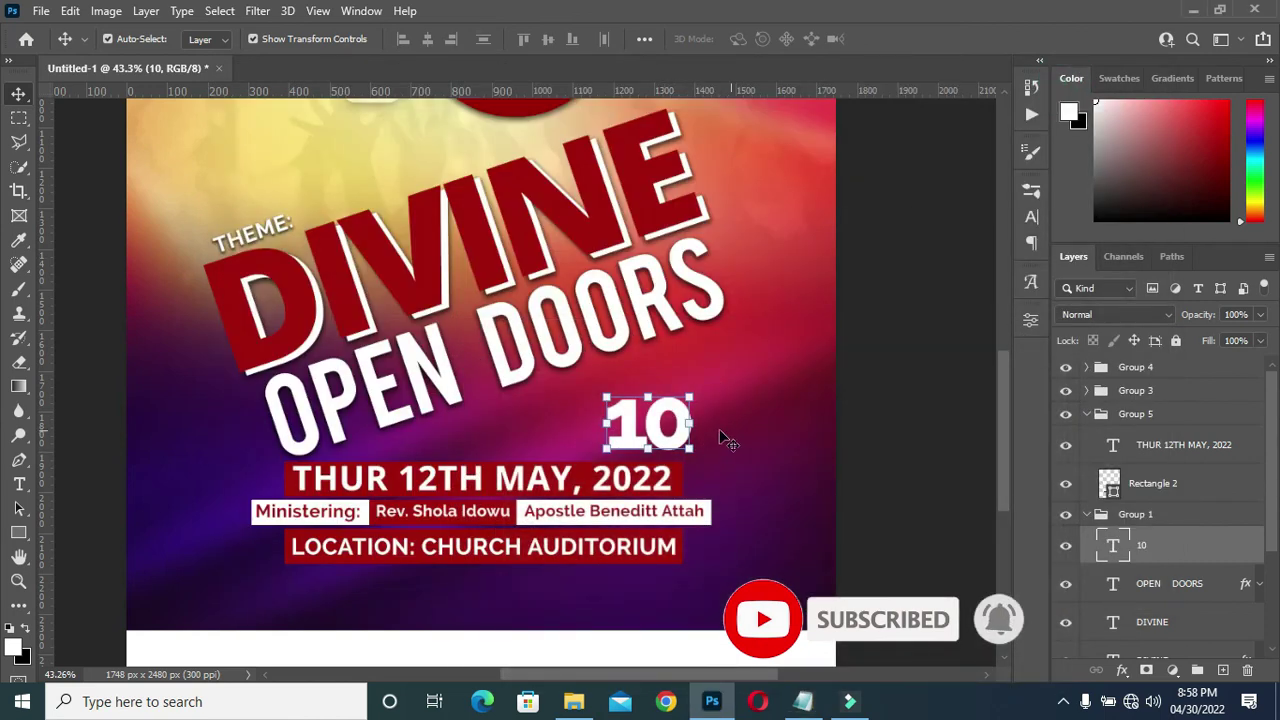
key(t)
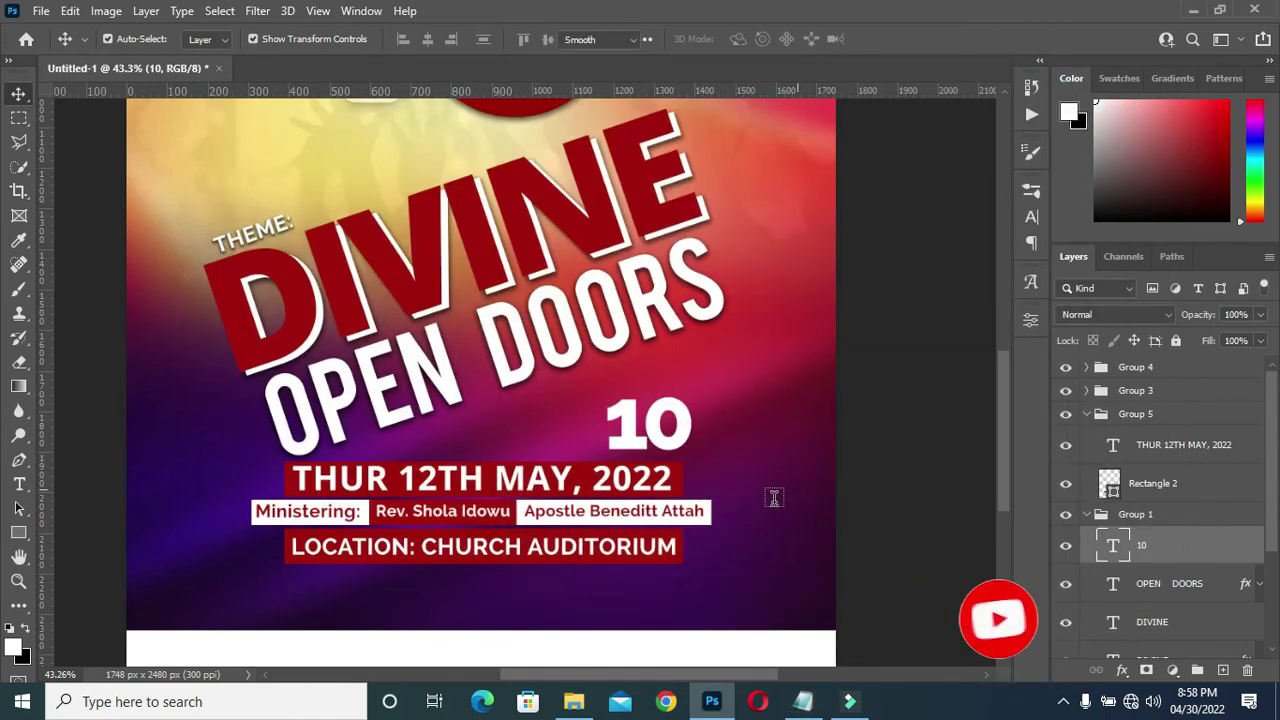
click(841, 484)
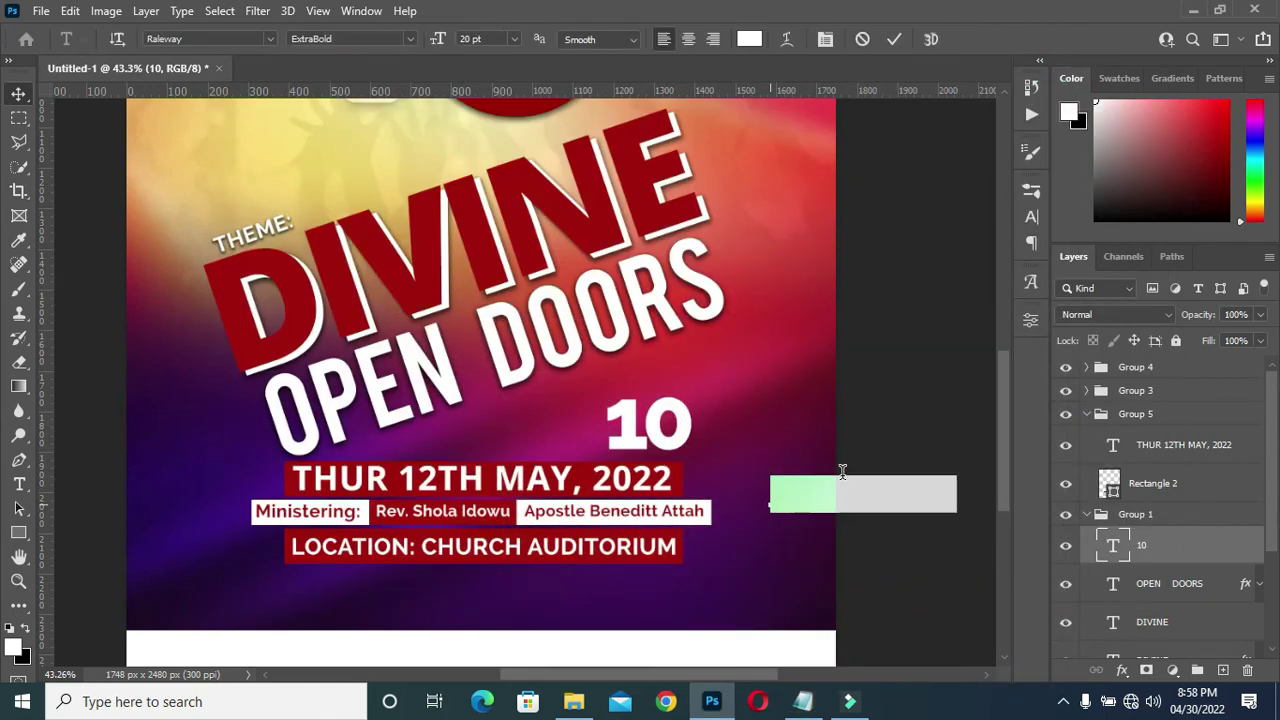
text(PM)
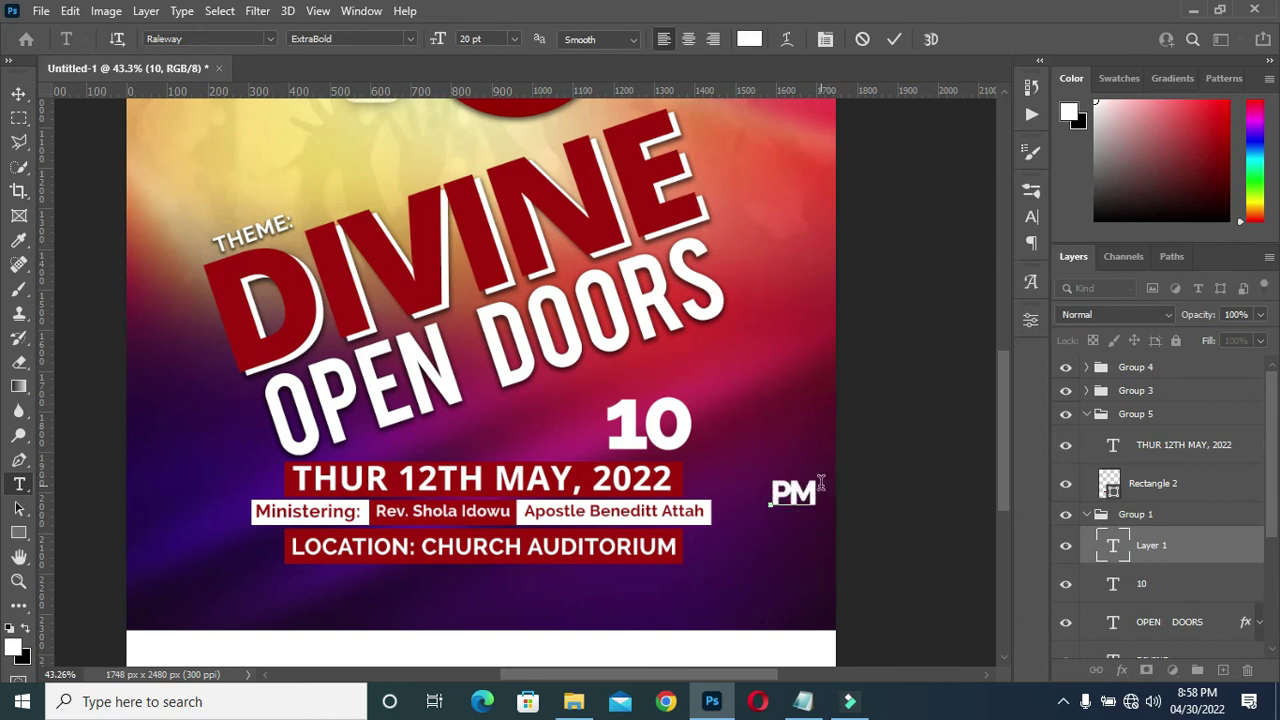
click(896, 40)
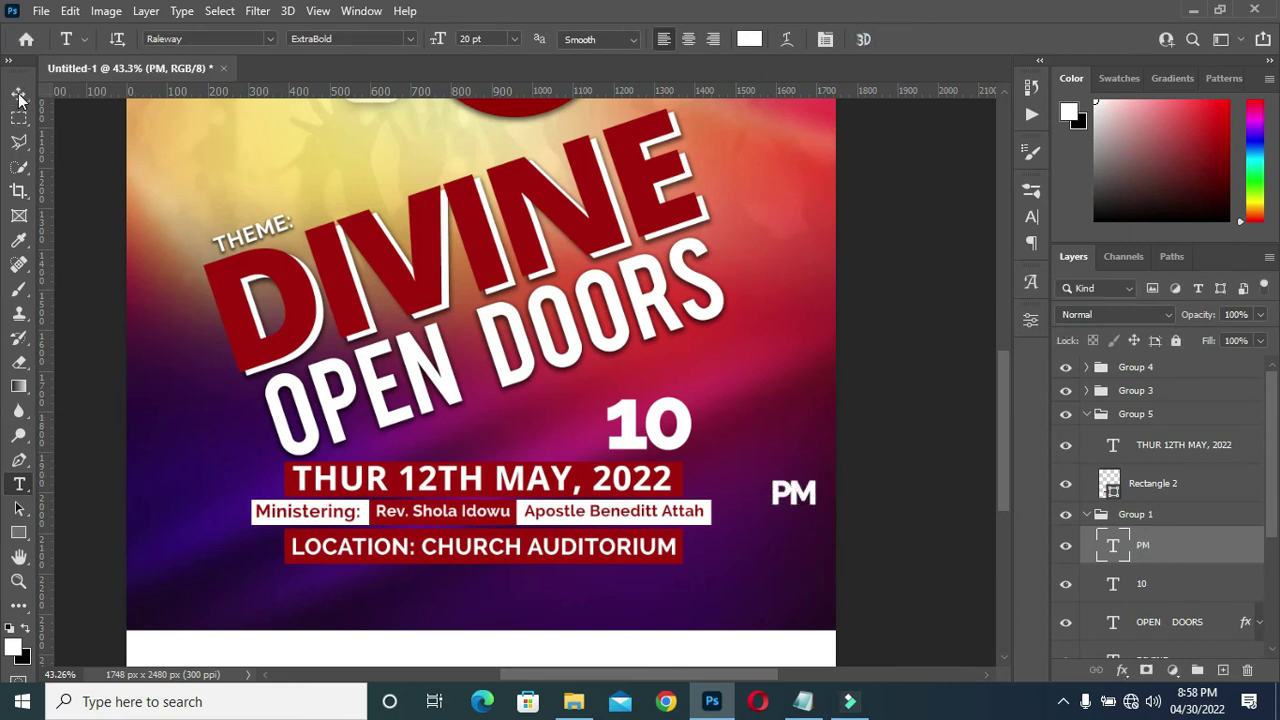
Scale the PM down and position it beside the 10
key(v)
scroll(715, 497, up, 1)
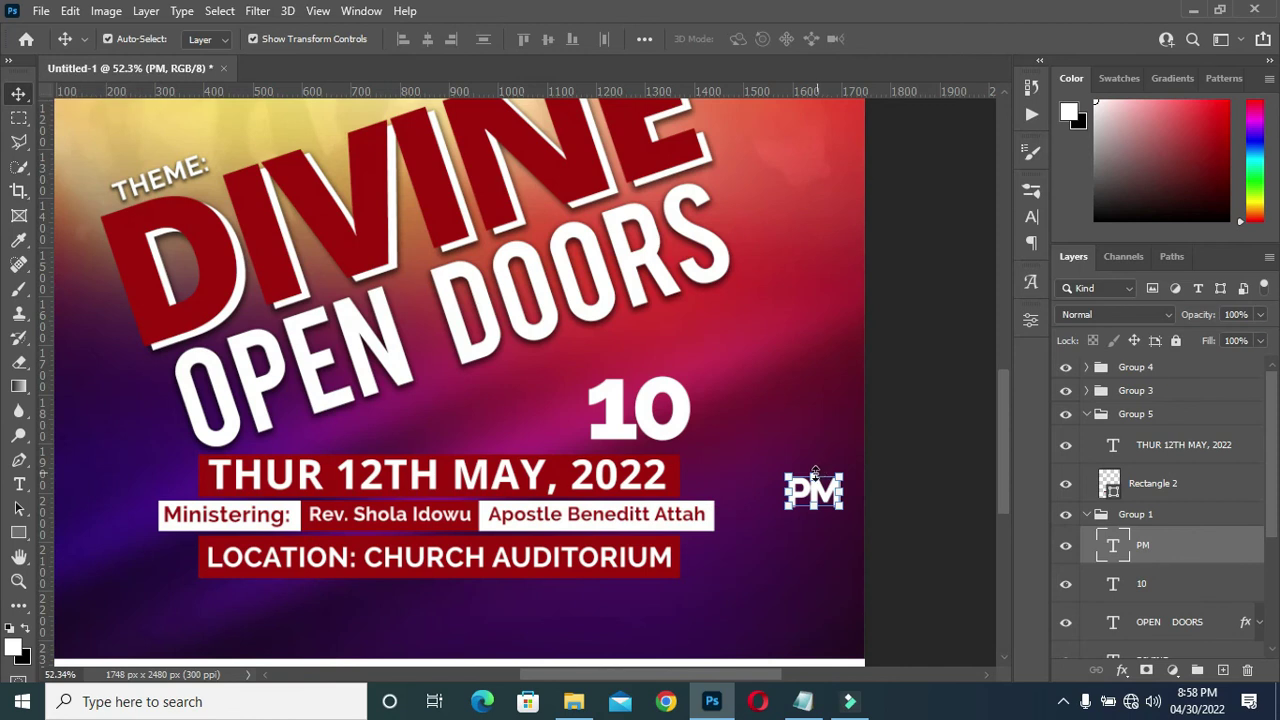
scroll(822, 470, up, 2)
drag(820, 482, 703, 404)
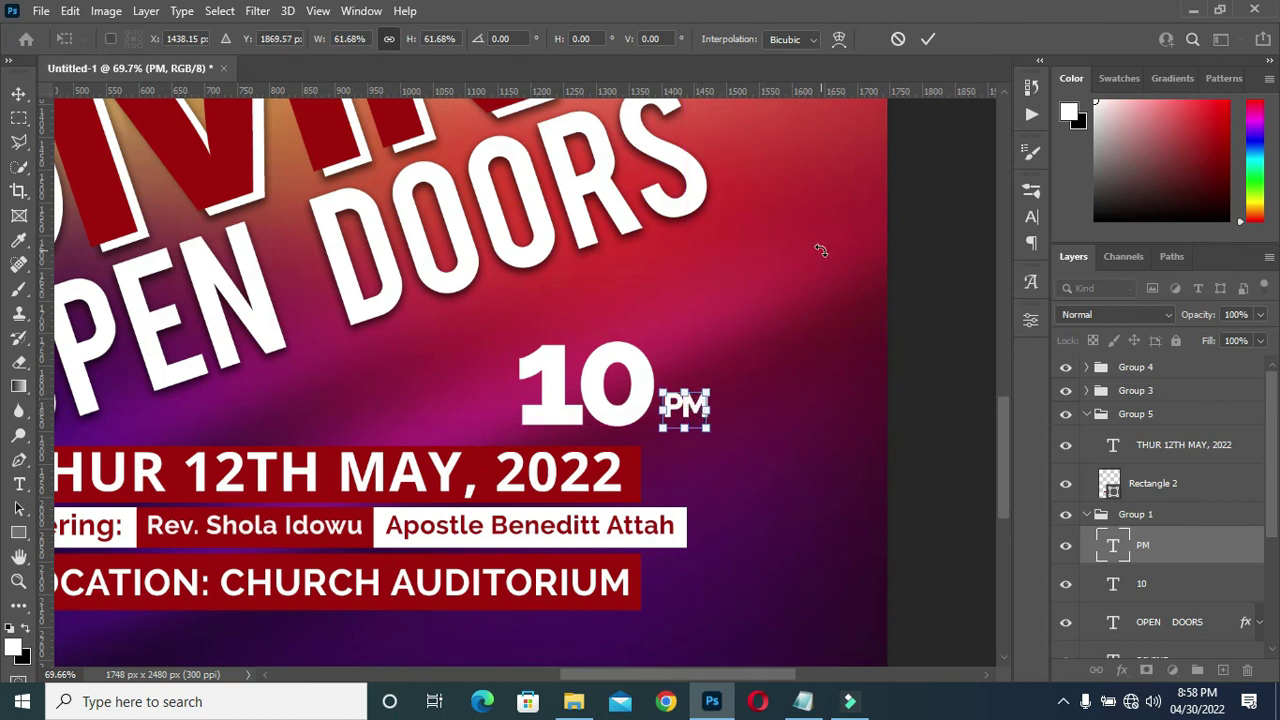
key(Return)
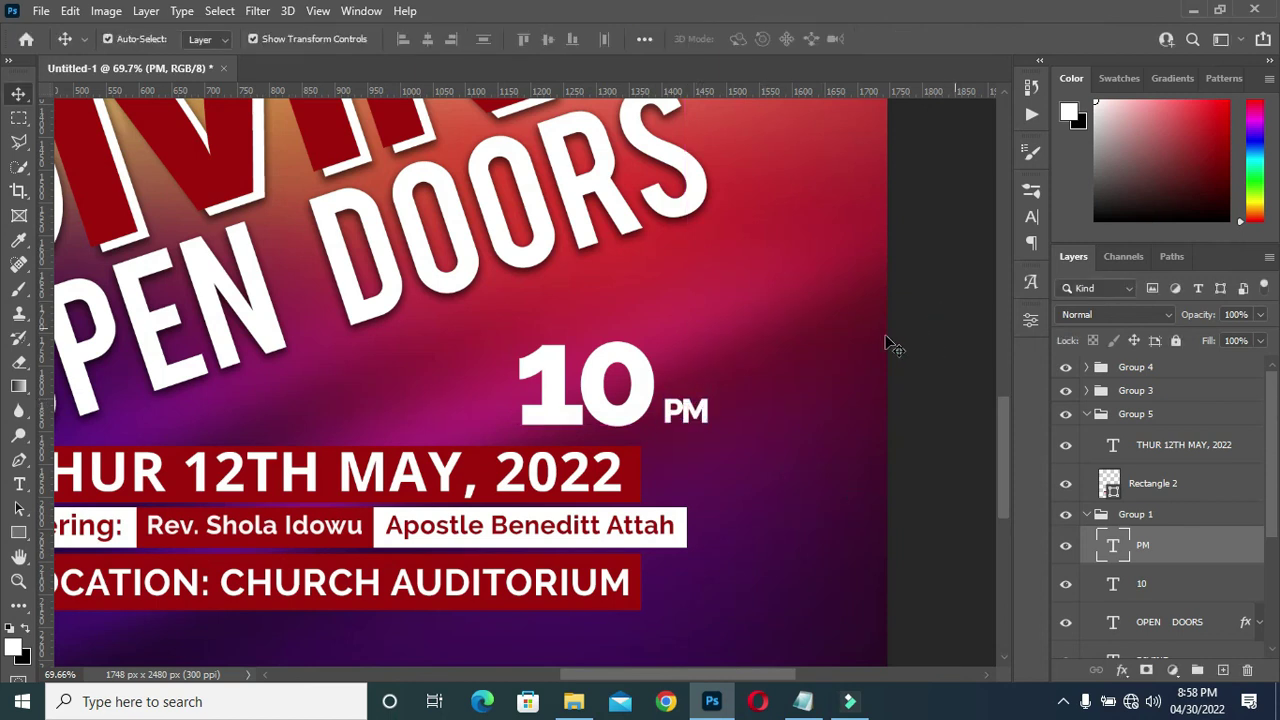
scroll(887, 343, down, 5)
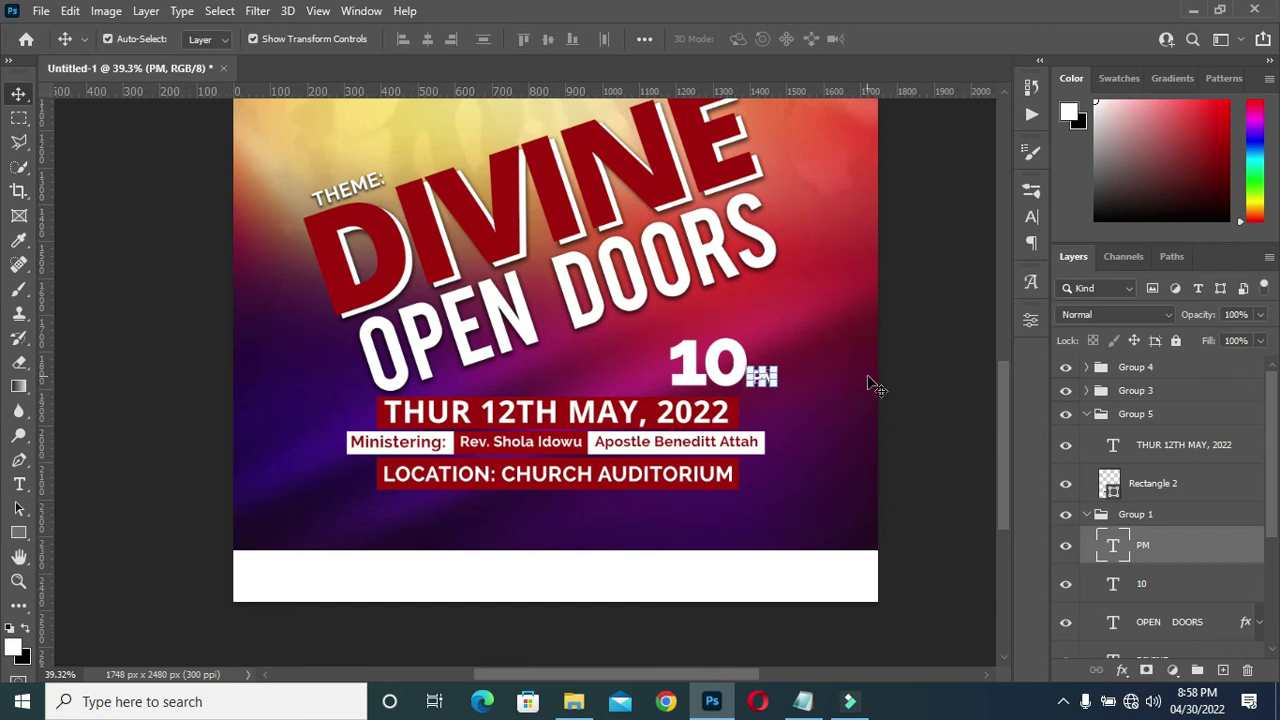
Resize the 10 slightly
scroll(850, 383, down, 3)
scroll(680, 480, up, 2)
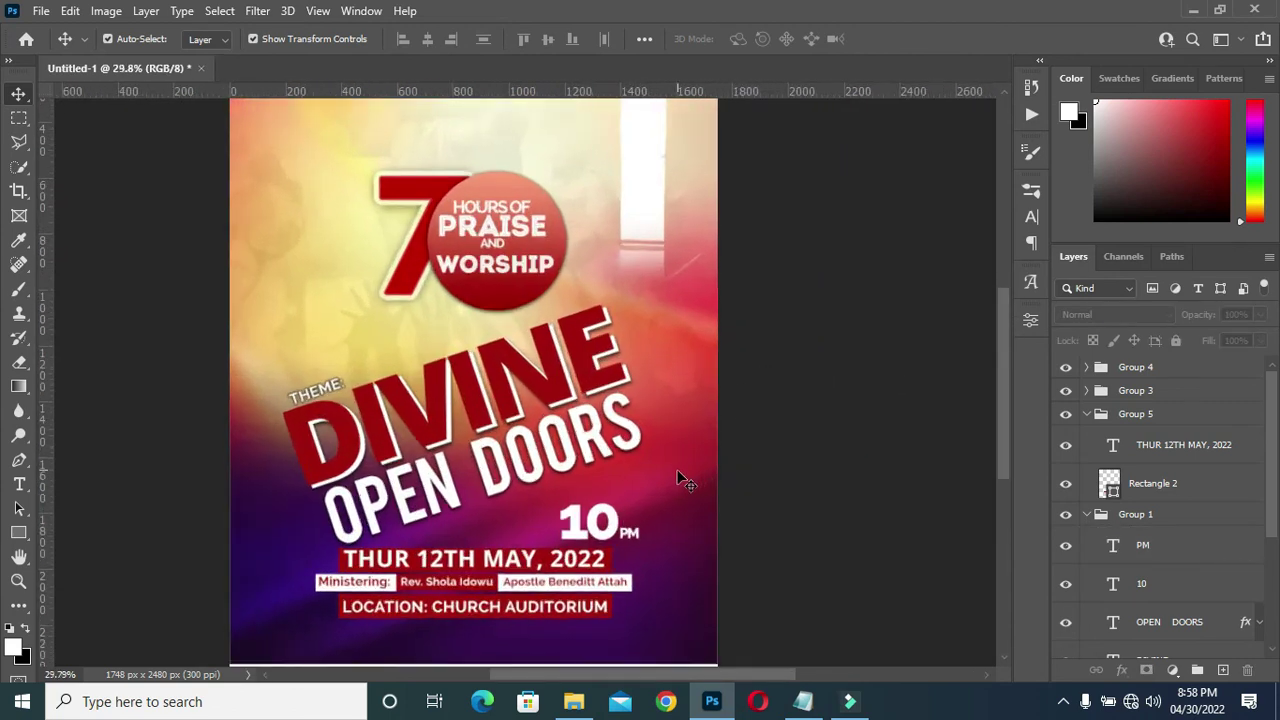
scroll(670, 478, up, 5)
scroll(760, 445, down, 6)
scroll(700, 490, up, 2)
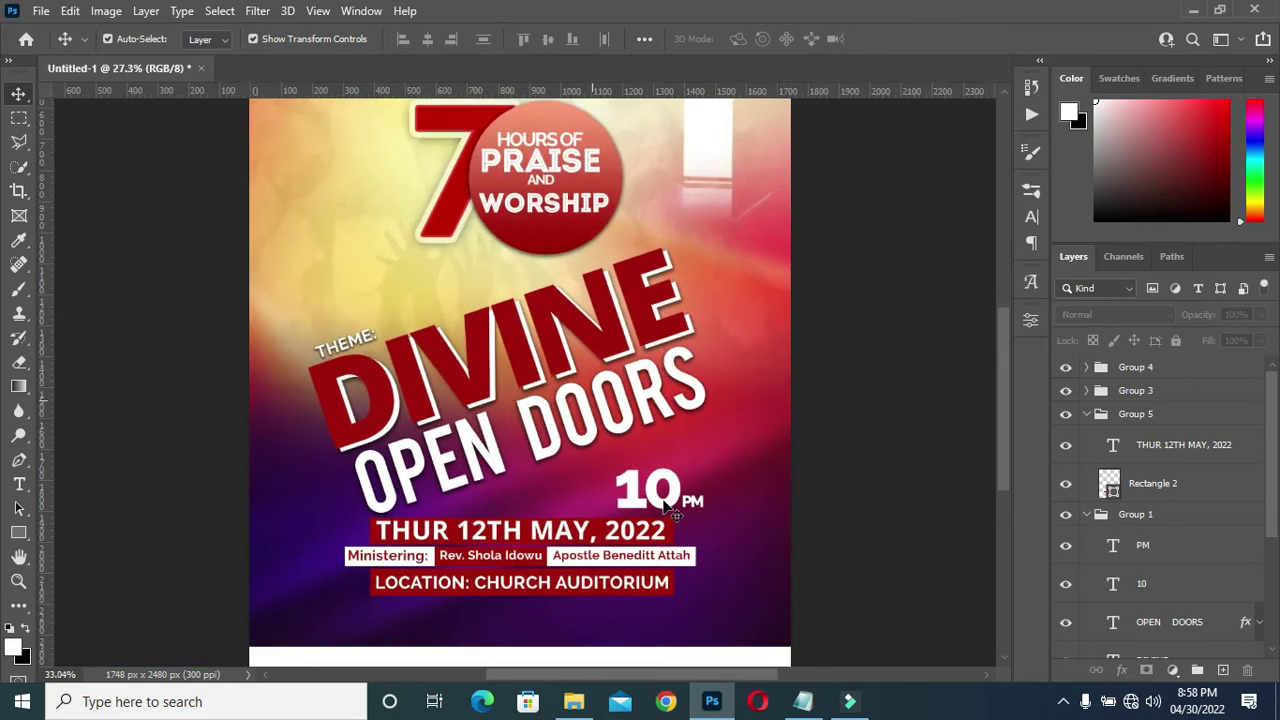
scroll(664, 501, up, 2)
click(664, 501)
scroll(655, 490, up, 2)
drag(601, 458, 622, 474)
key(Return)
Move the 10 and PM layers into Group 5, keeping Rectangle 2 above them
scroll(871, 320, down, 3)
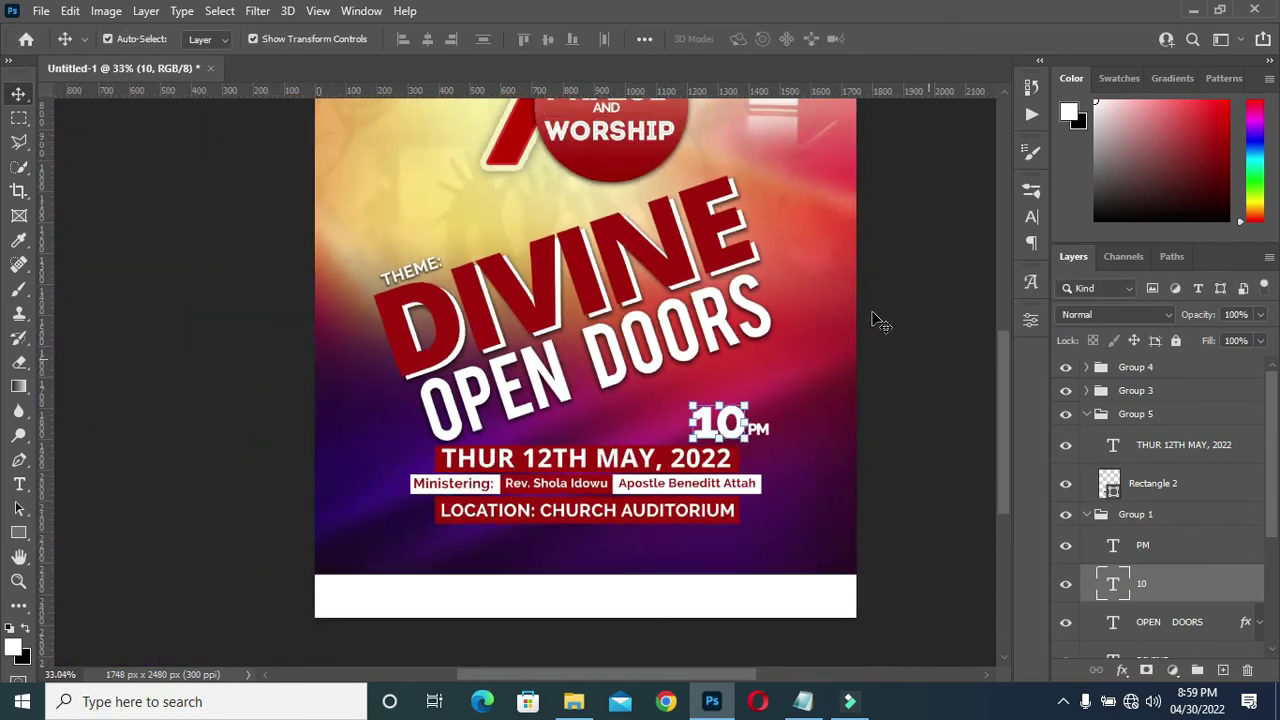
scroll(1134, 577, down, 1)
drag(1171, 536, 1184, 467)
ctrl+click(1168, 494)
scroll(1167, 520, up, 1)
scroll(1158, 515, down, 1)
click(1157, 534)
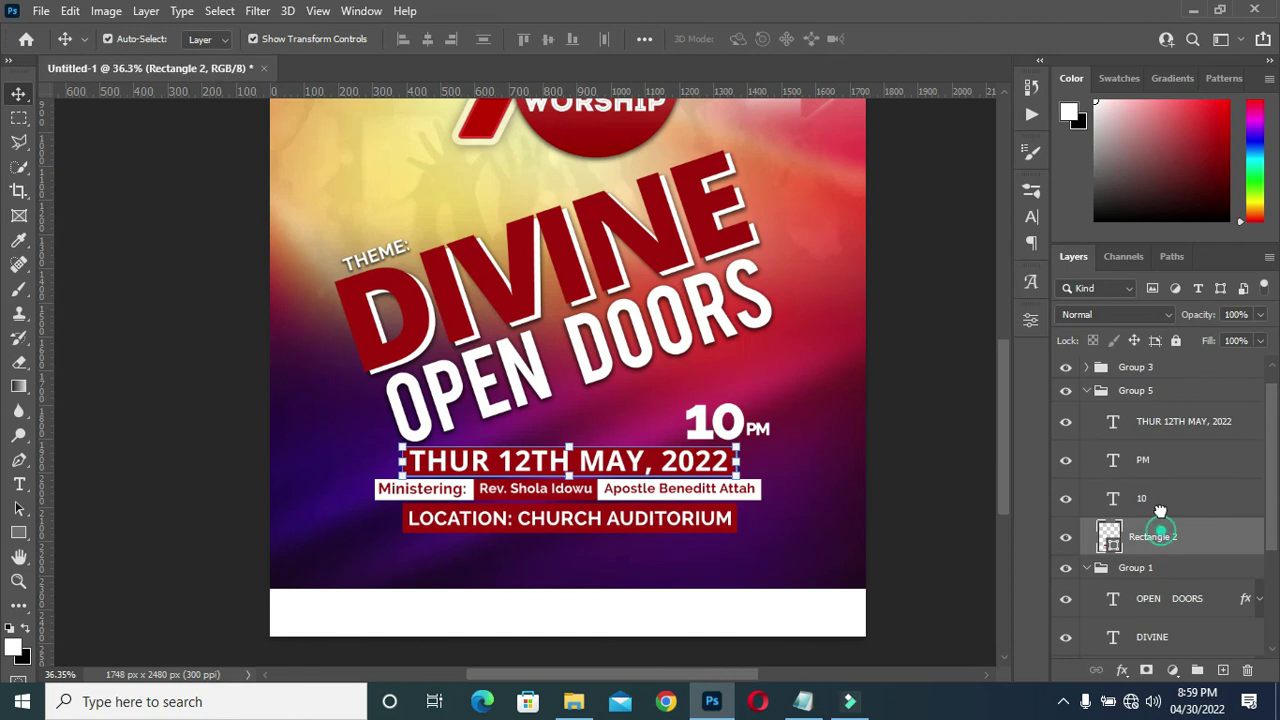
drag(1157, 530, 1103, 451)
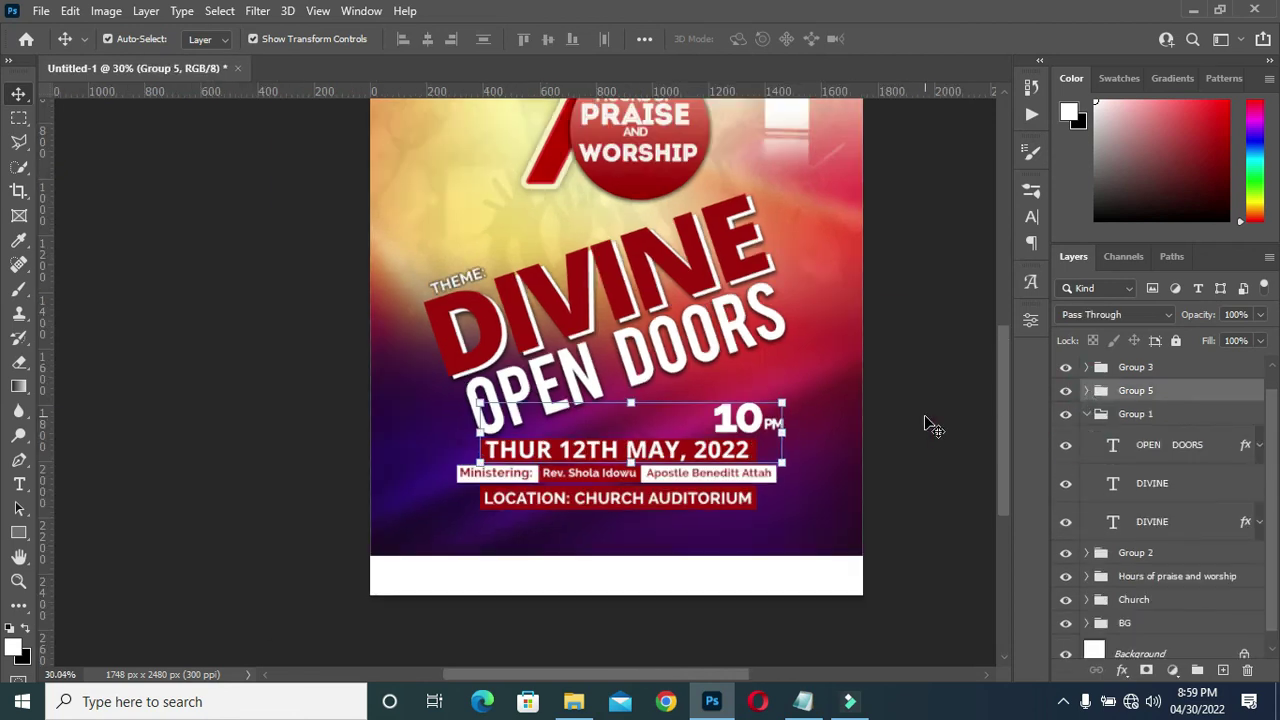
Select the PM and 10 layers in Group 5 and nudge them two pixels left
click(1087, 414)
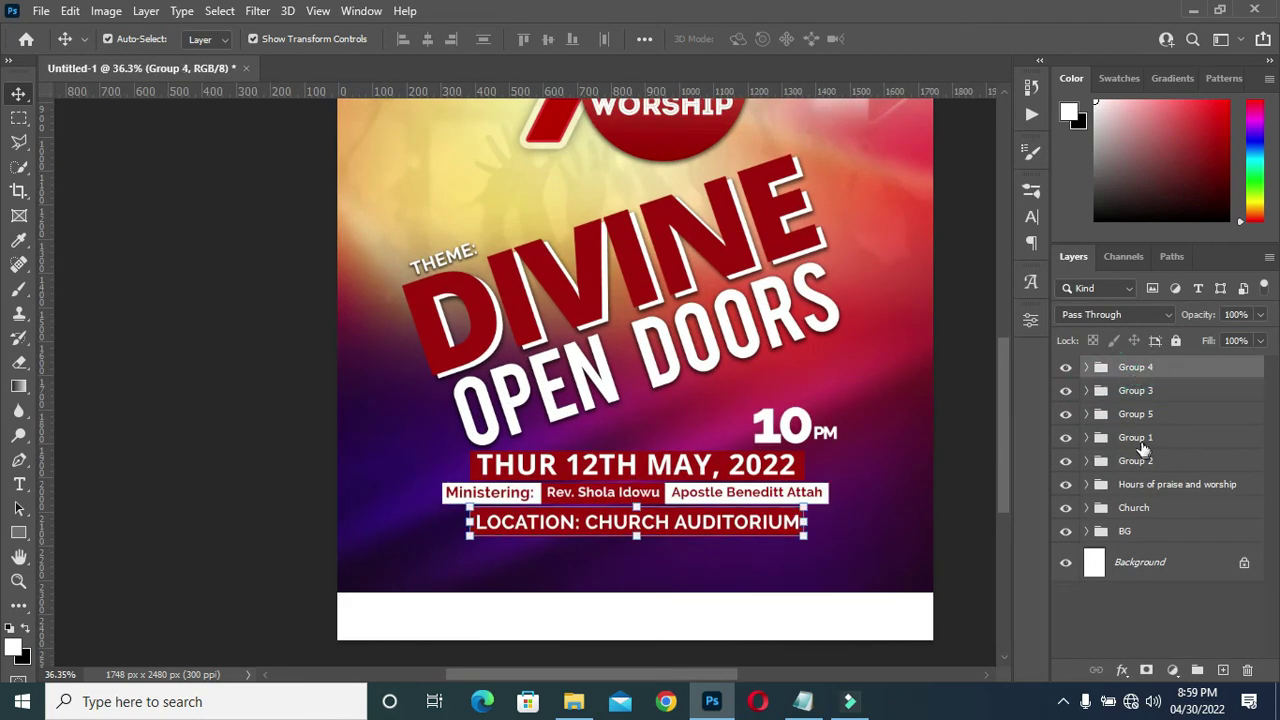
click(1136, 414)
click(1087, 414)
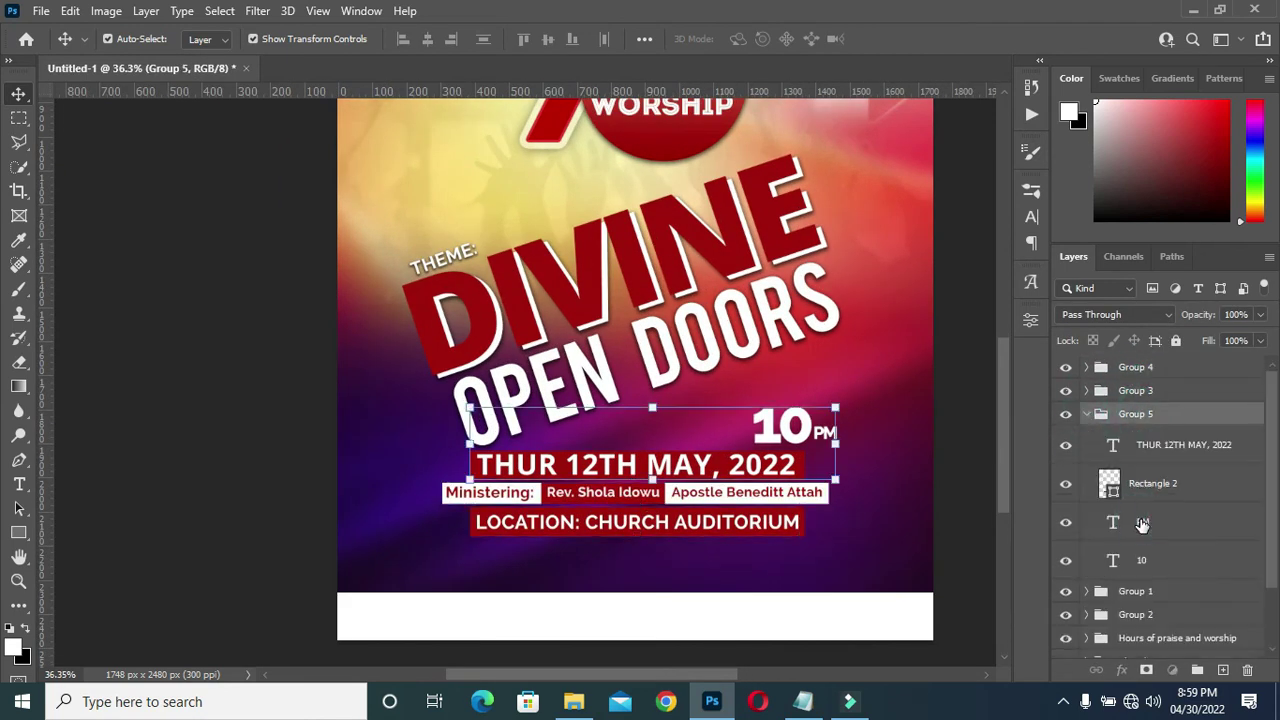
click(1142, 521)
shift+click(1140, 561)
key(Left)
key(Left)
key(Left)
key(Left)
key(Left)
key(Left)
key(Left)
key(Left)
key(Left)
key(Left)
key(Left)
key(Left)
key(Left)
key(Left)
key(Left)
key(Left)
key(Left)
key(Left)
key(Left)
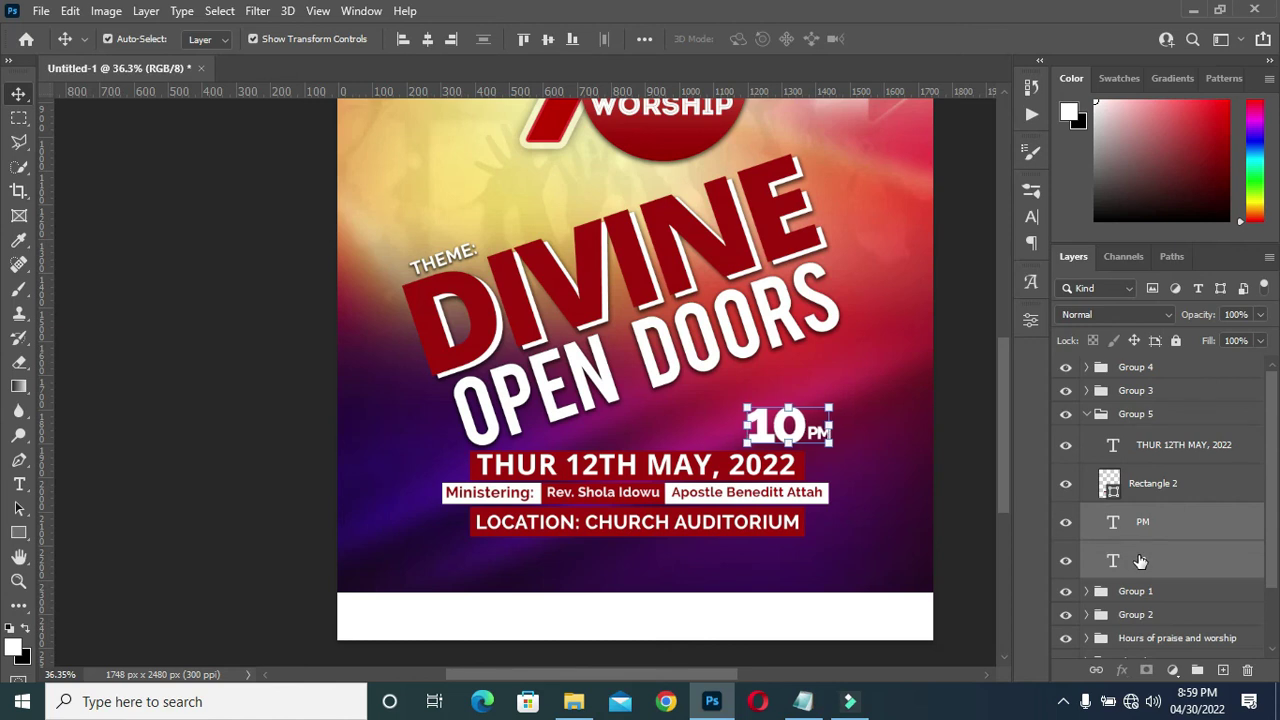
key(Left)
key(Left)
key(Left)
key(Left)
key(Left)
key(Left)
key(Left)
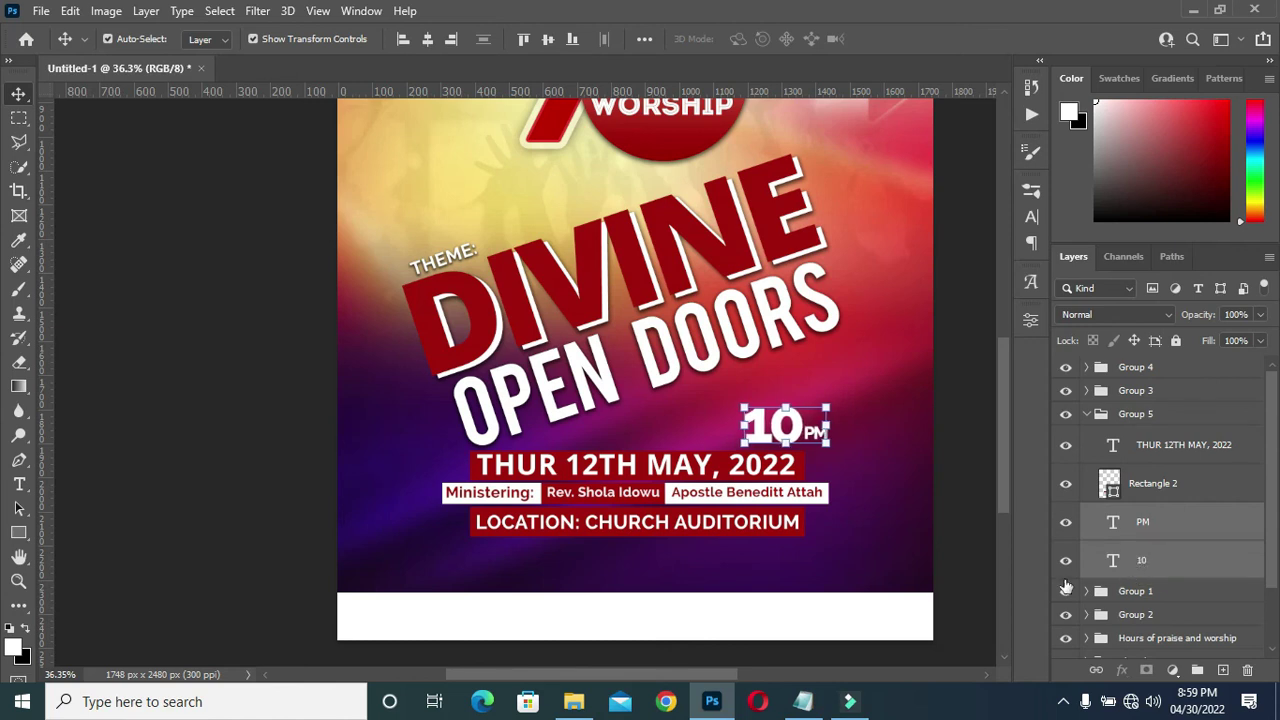
Deselect the layers and collapse Group 5
click(960, 529)
scroll(790, 450, up, 2)
scroll(790, 450, down, 3)
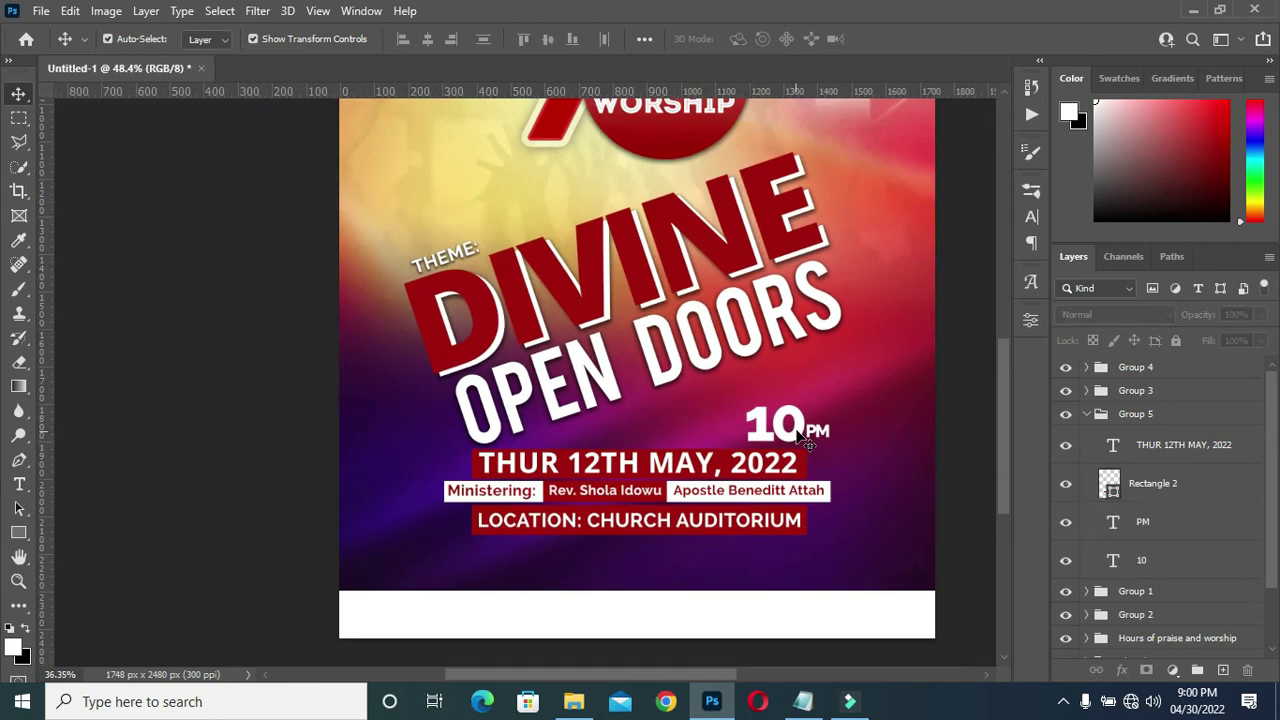
scroll(894, 437, up, 2)
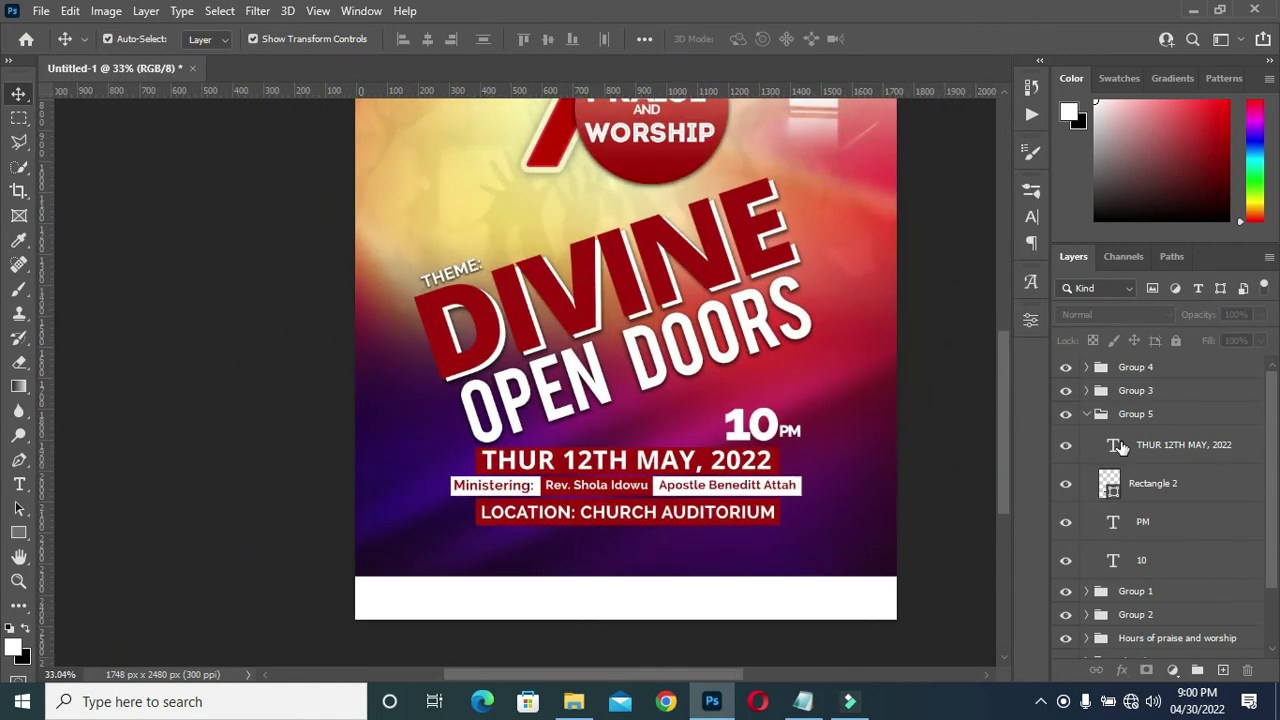
click(1087, 414)
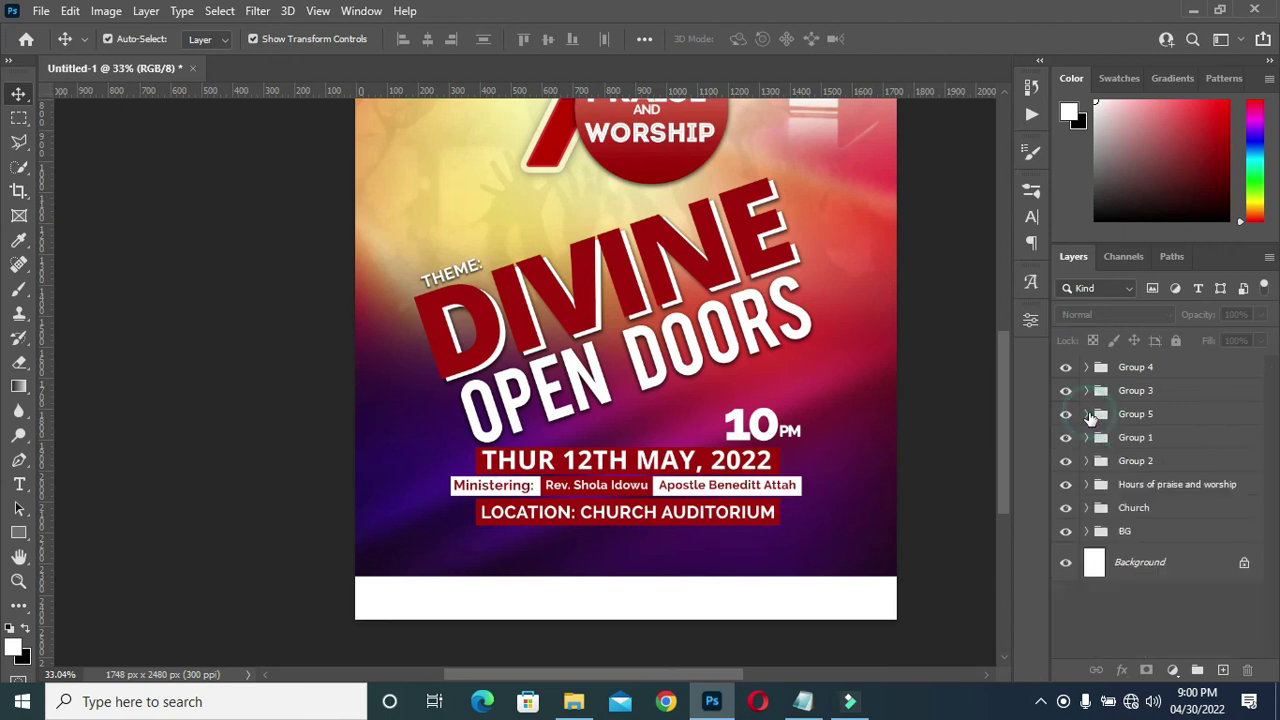
Rename Group 5 to 'Date & Time', Group 3 to 'Ministering:' and the location line's group to 'Location'
click(1146, 418)
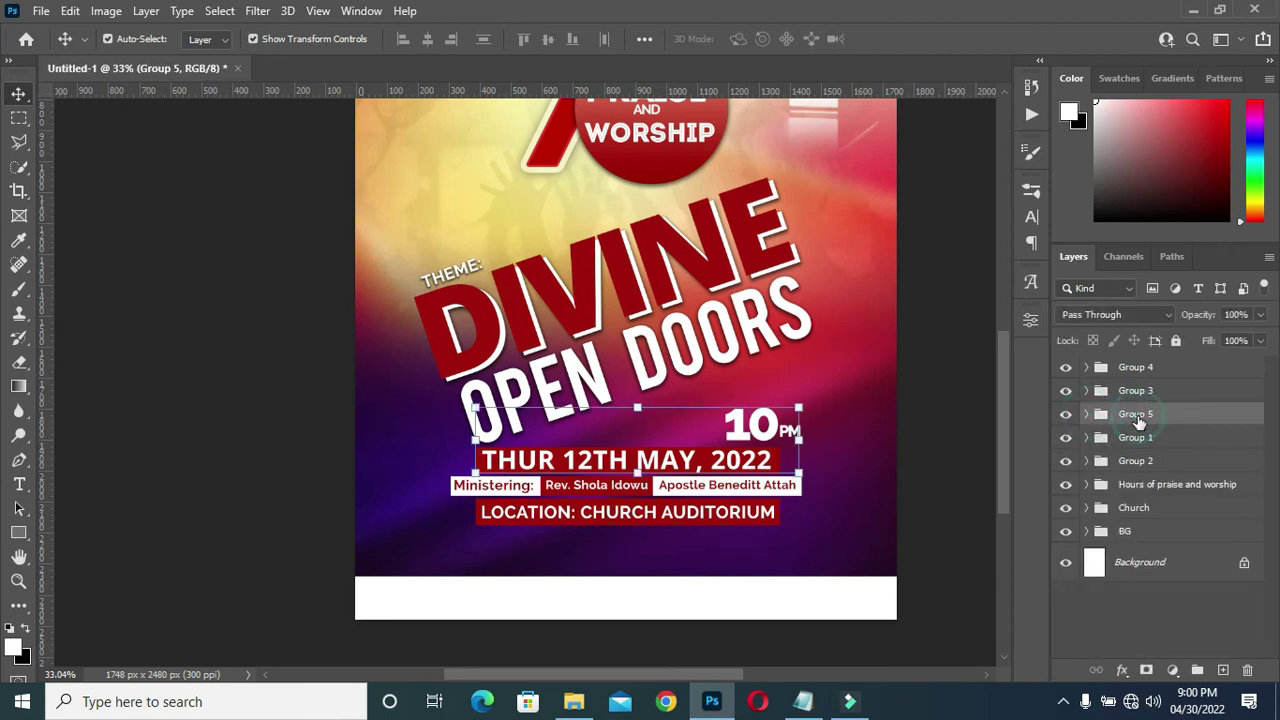
double_click(1136, 416)
text(Date & Time)
key(Return)
click(1138, 390)
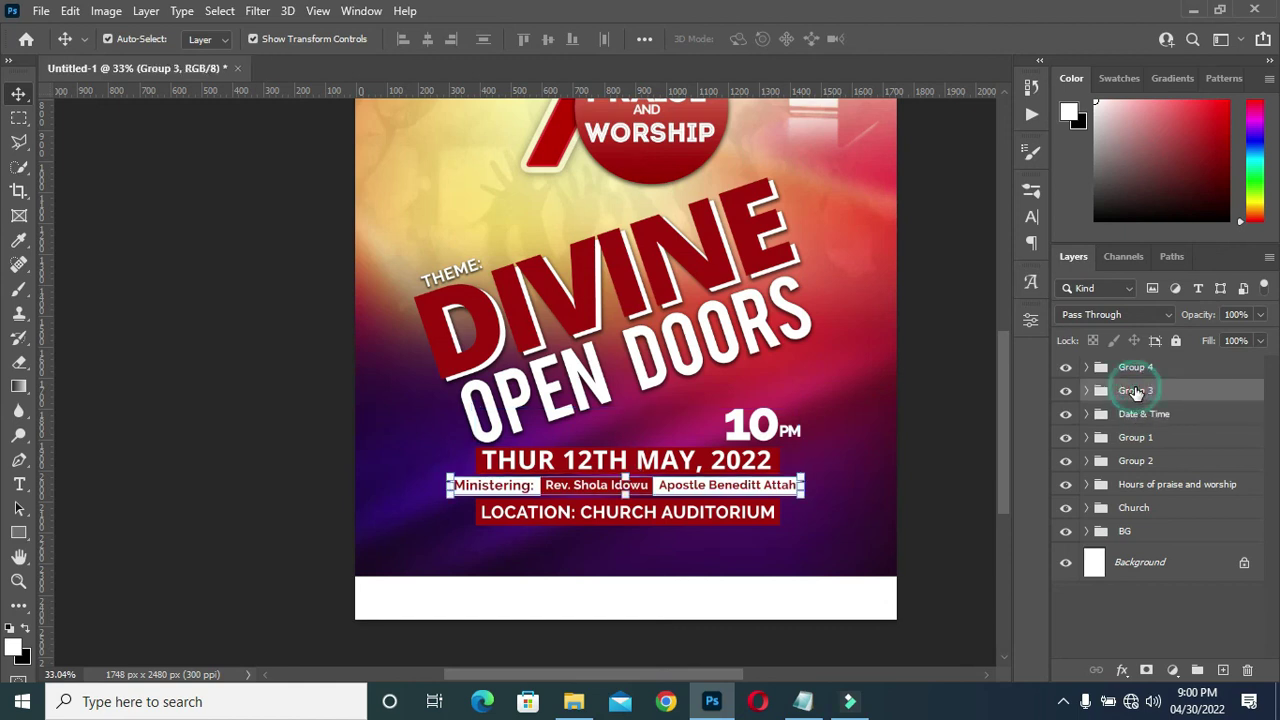
double_click(1140, 389)
text(Ministering)
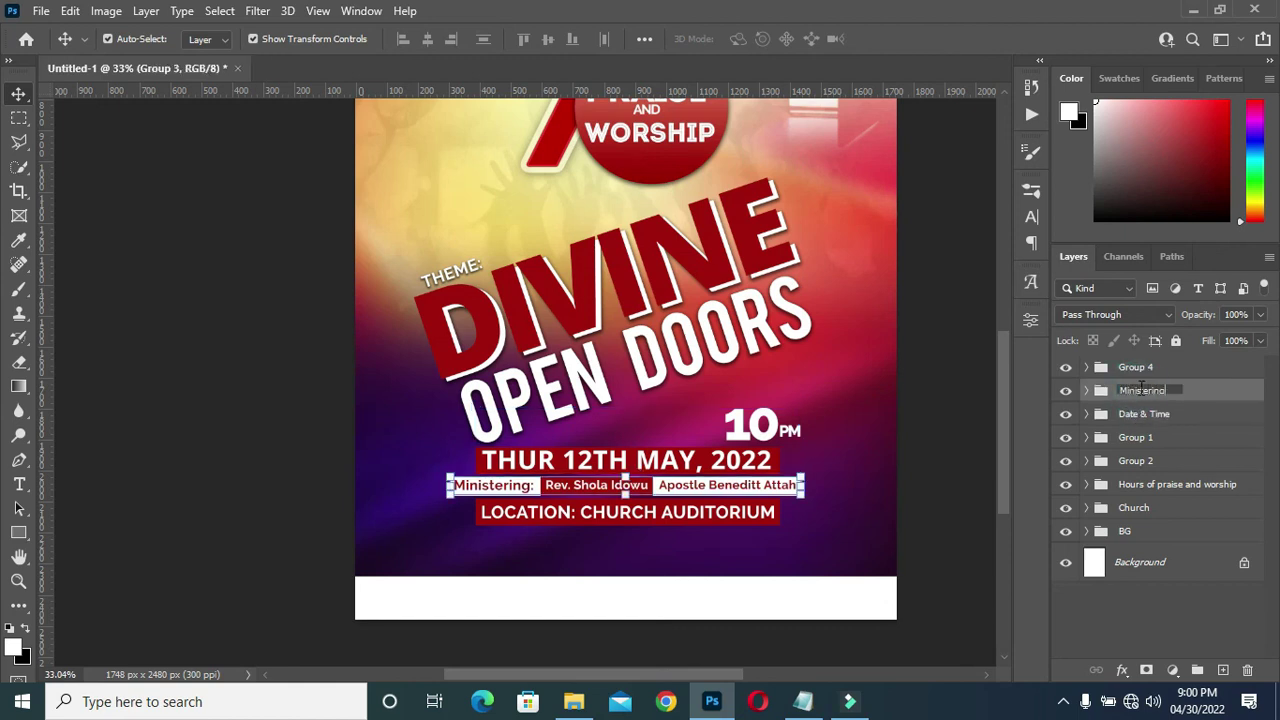
text(:)
key(Return)
click(1138, 367)
double_click(1142, 366)
text(Loca)
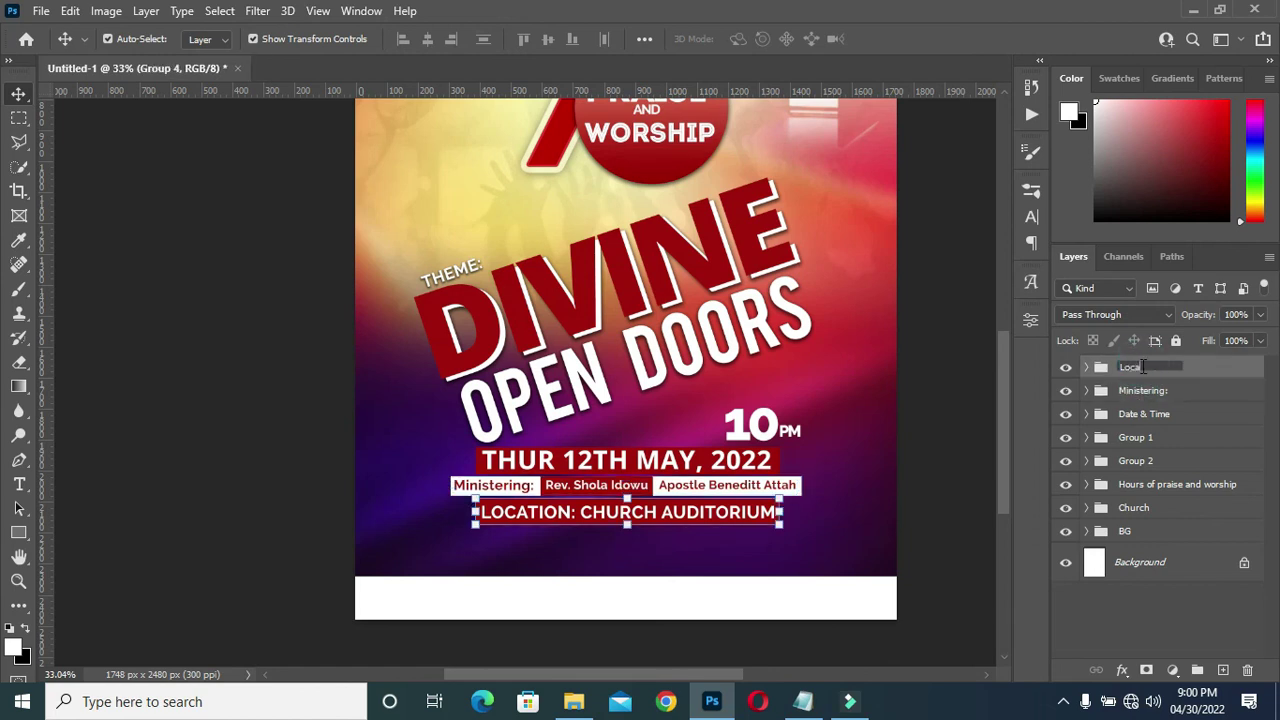
text(tion)
key(Return)
Rename the DIVINE title's group to 'Text' and the THEME: label's group to 'Theme:'
click(1135, 437)
double_click(1135, 437)
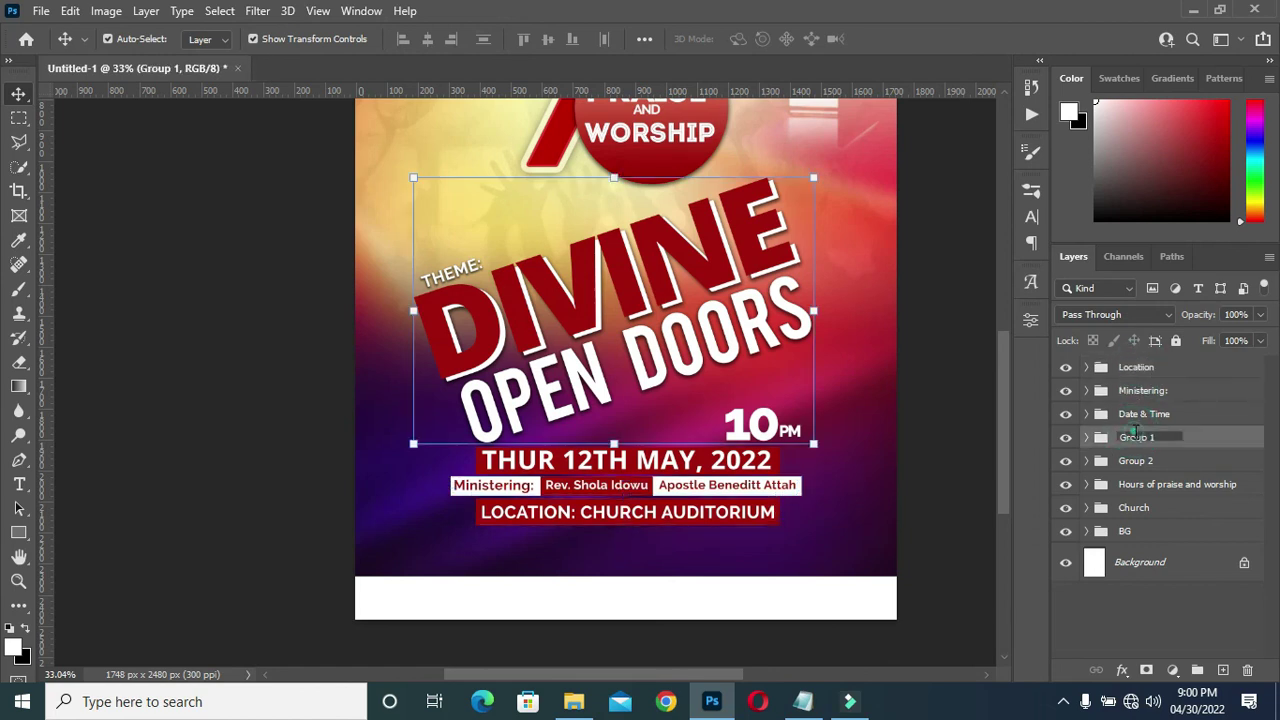
text(Text)
key(Return)
click(1136, 460)
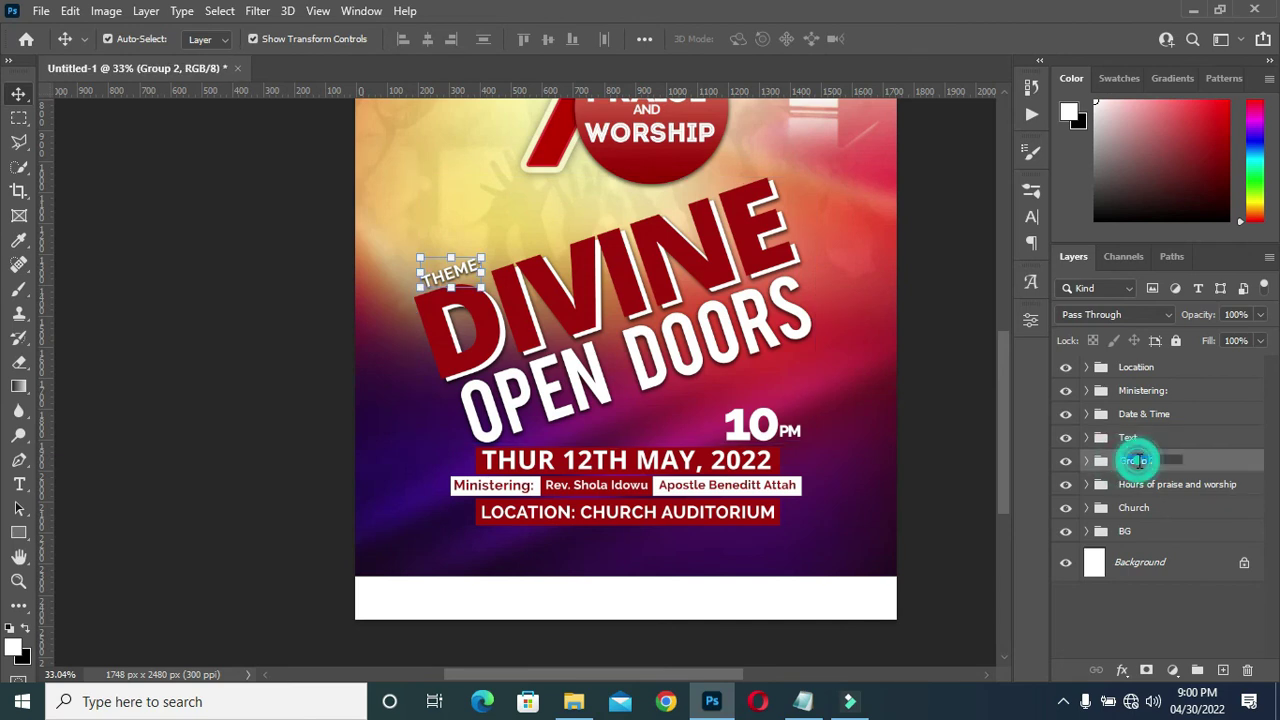
double_click(1138, 460)
text(Theme:)
key(Return)
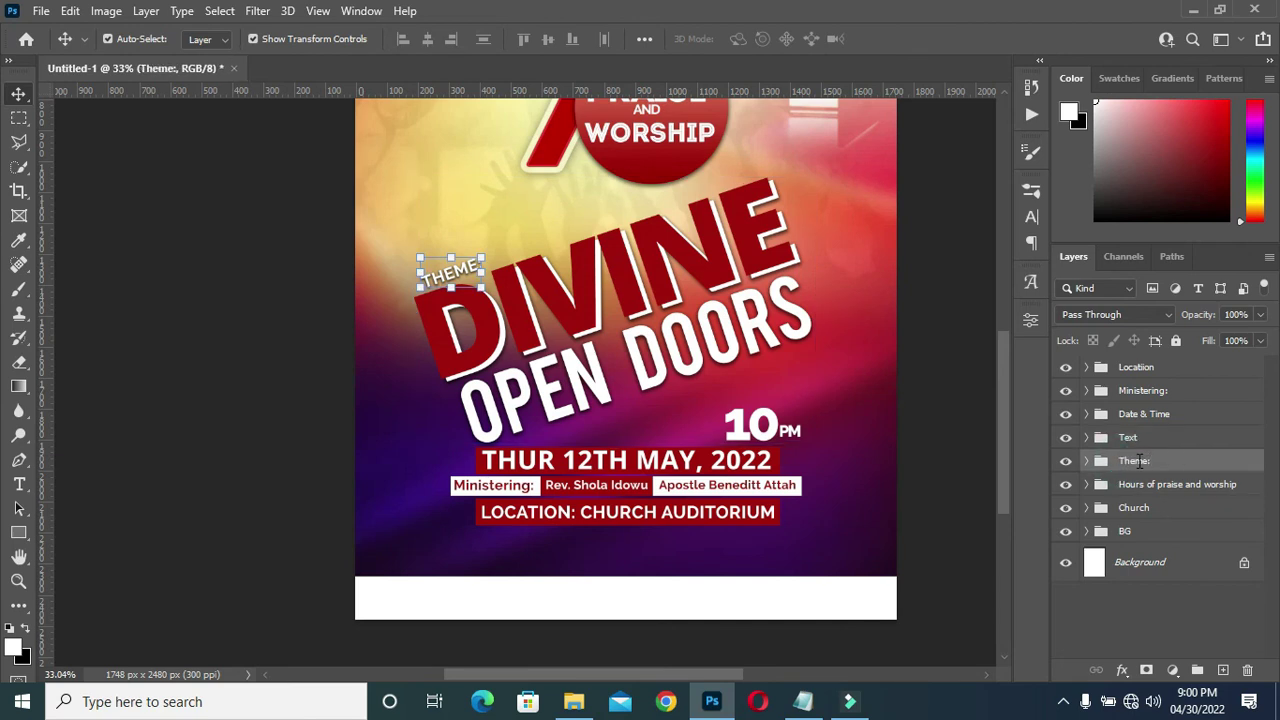
Move the Location, Ministering: and Date & Time lines lower on the flyer
click(1148, 368)
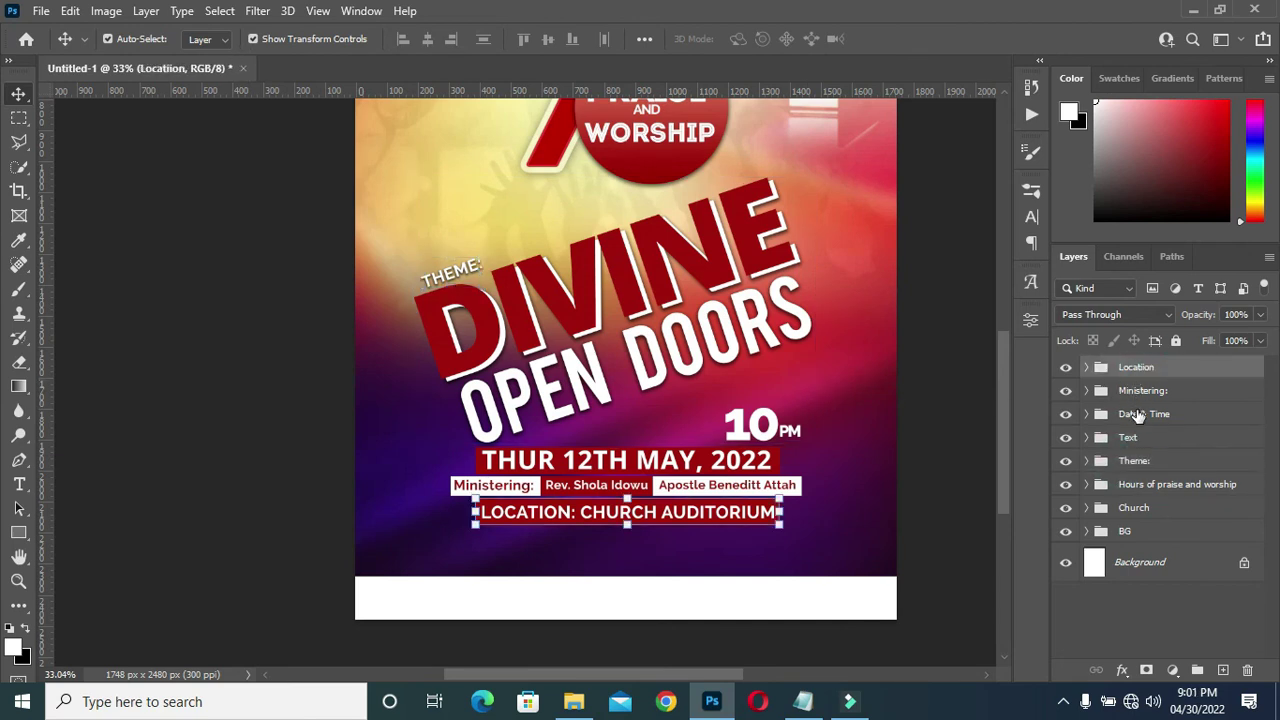
shift+click(1138, 416)
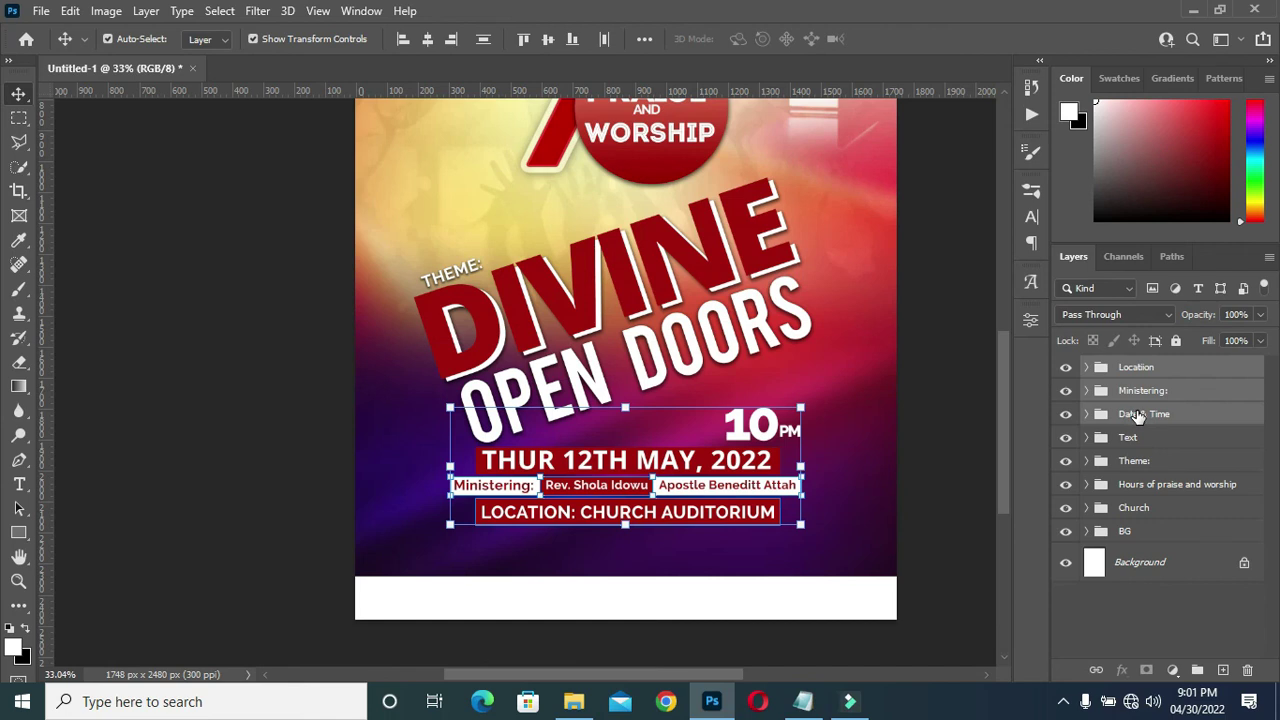
key(Down)
key(Down)
key(Down)
key(Down)
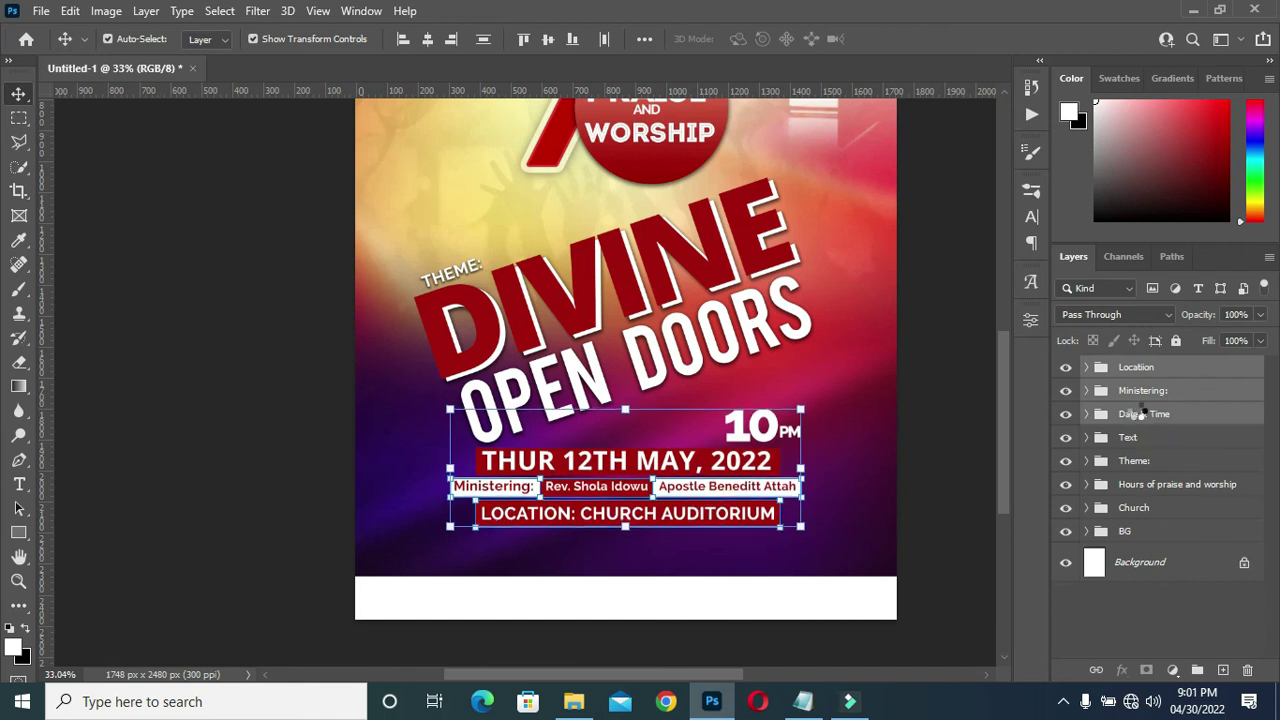
key(Down)
key(Down)
scroll(603, 537, up, 2)
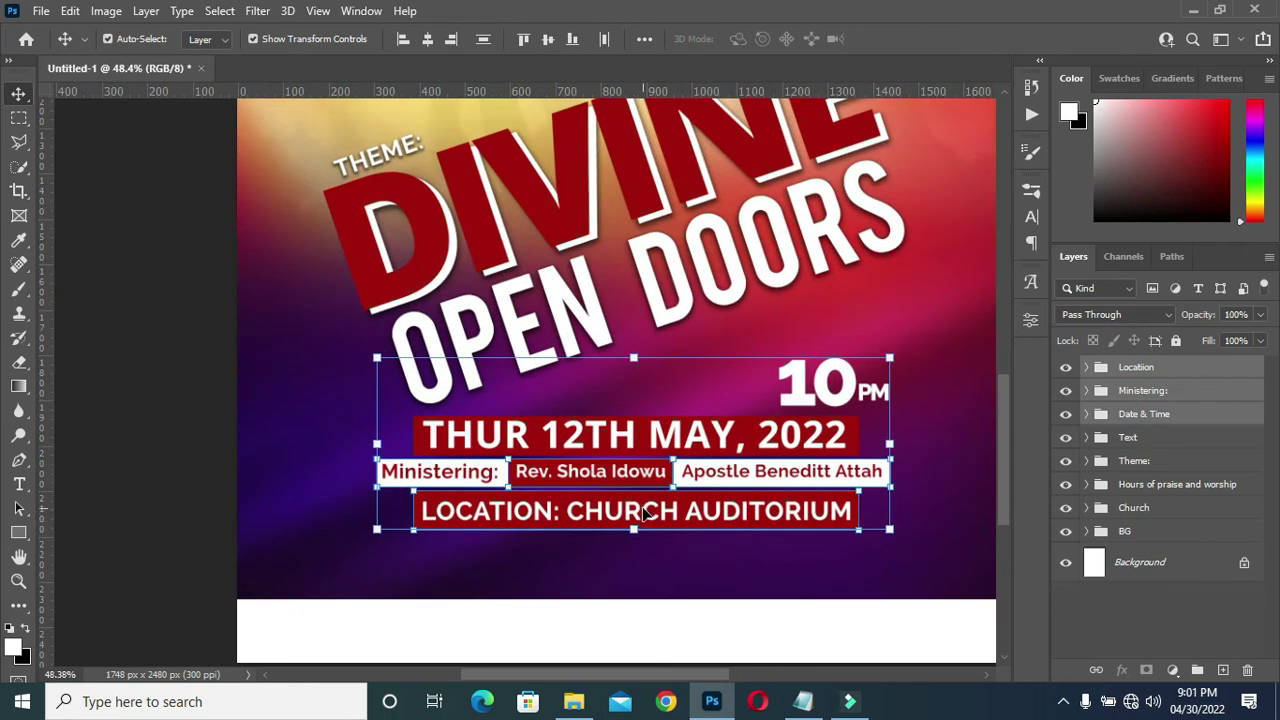
drag(645, 512, 647, 561)
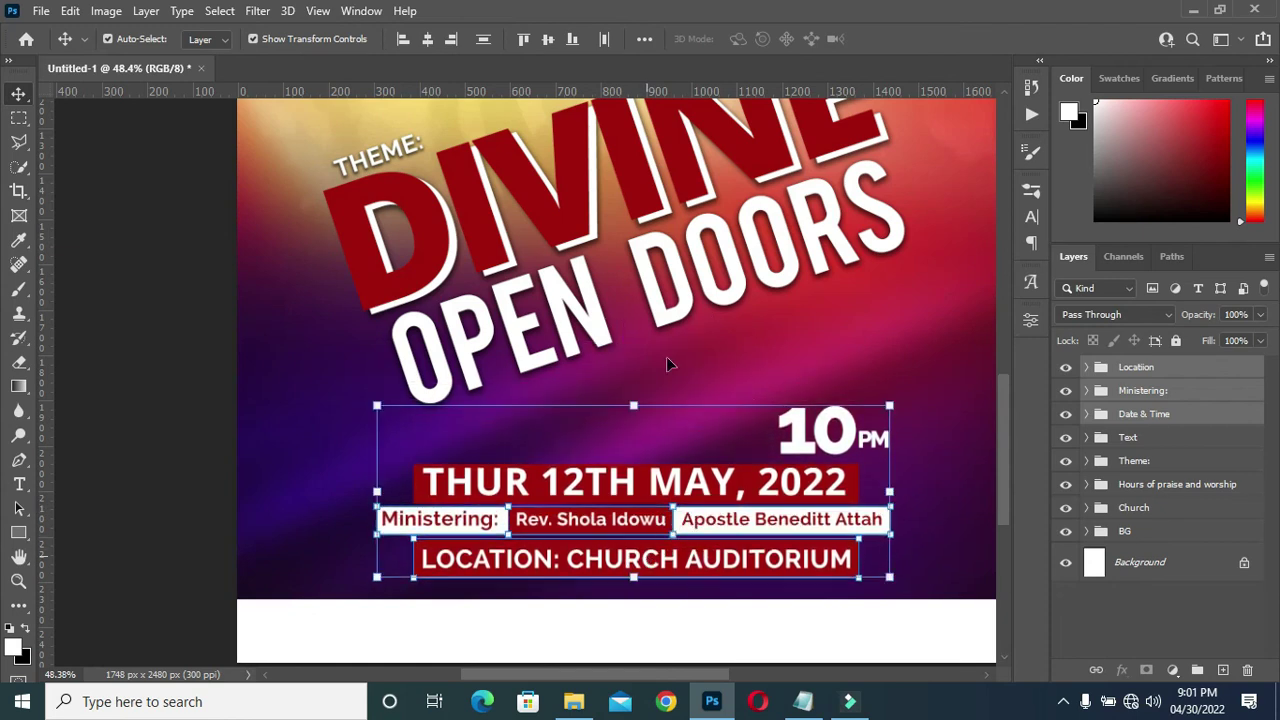
click(866, 320)
scroll(837, 360, down, 3)
scroll(1000, 423, up, 2)
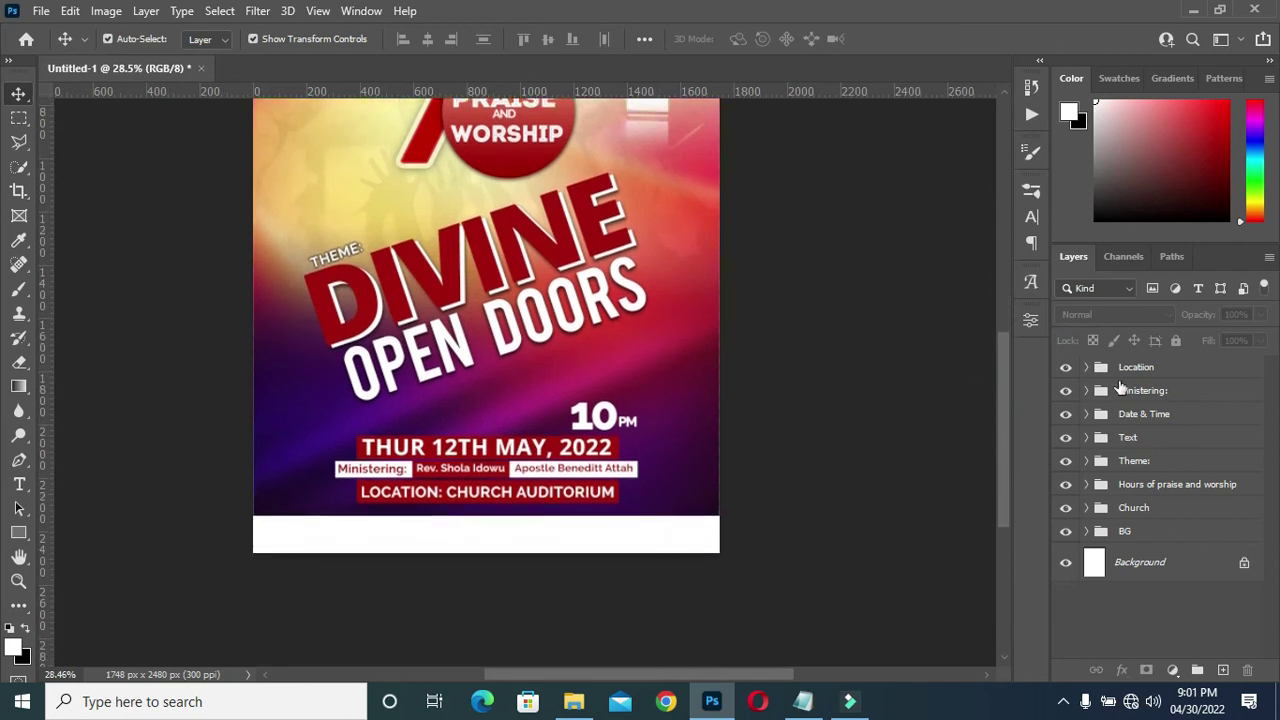
Enlarge the three event-detail groups to about 110%
click(1136, 367)
shift+click(1143, 413)
drag(485, 433, 485, 392)
click(928, 39)
Drag the lens-flare image from the design images folder onto the poster
scroll(538, 327, down, 2)
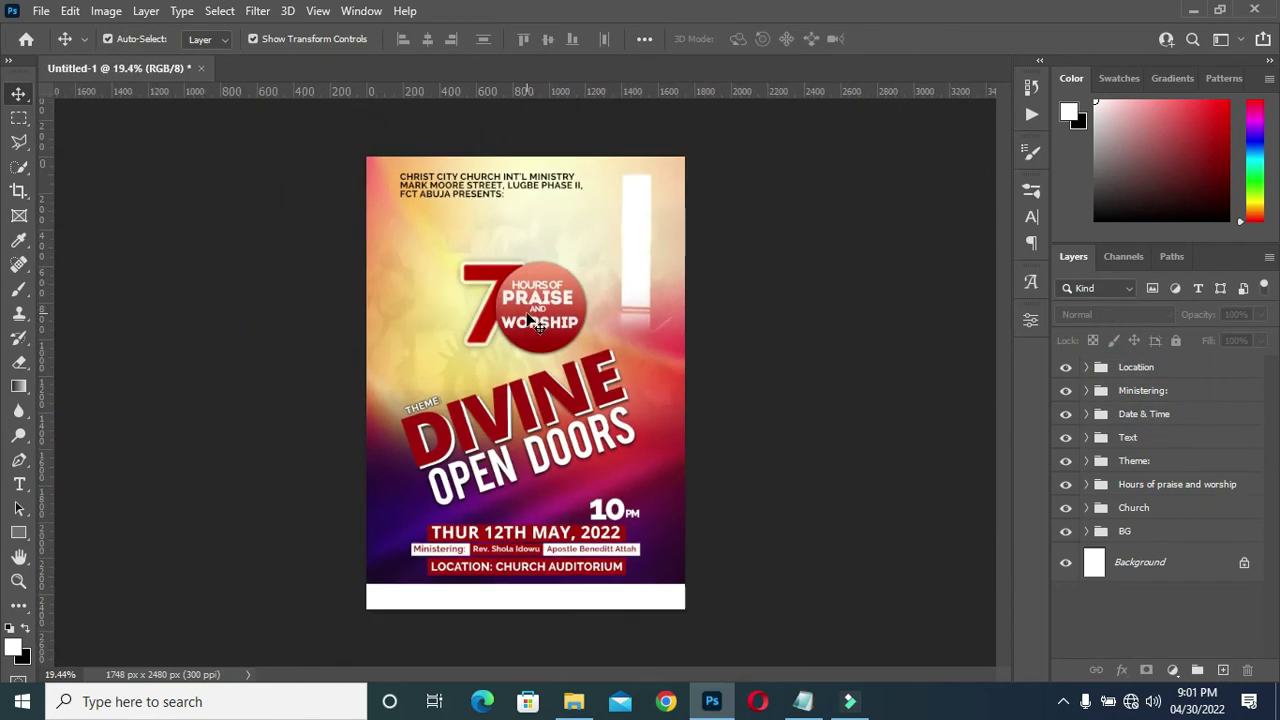
scroll(538, 327, up, 2)
scroll(538, 327, down, 1)
click(573, 701)
click(440, 330)
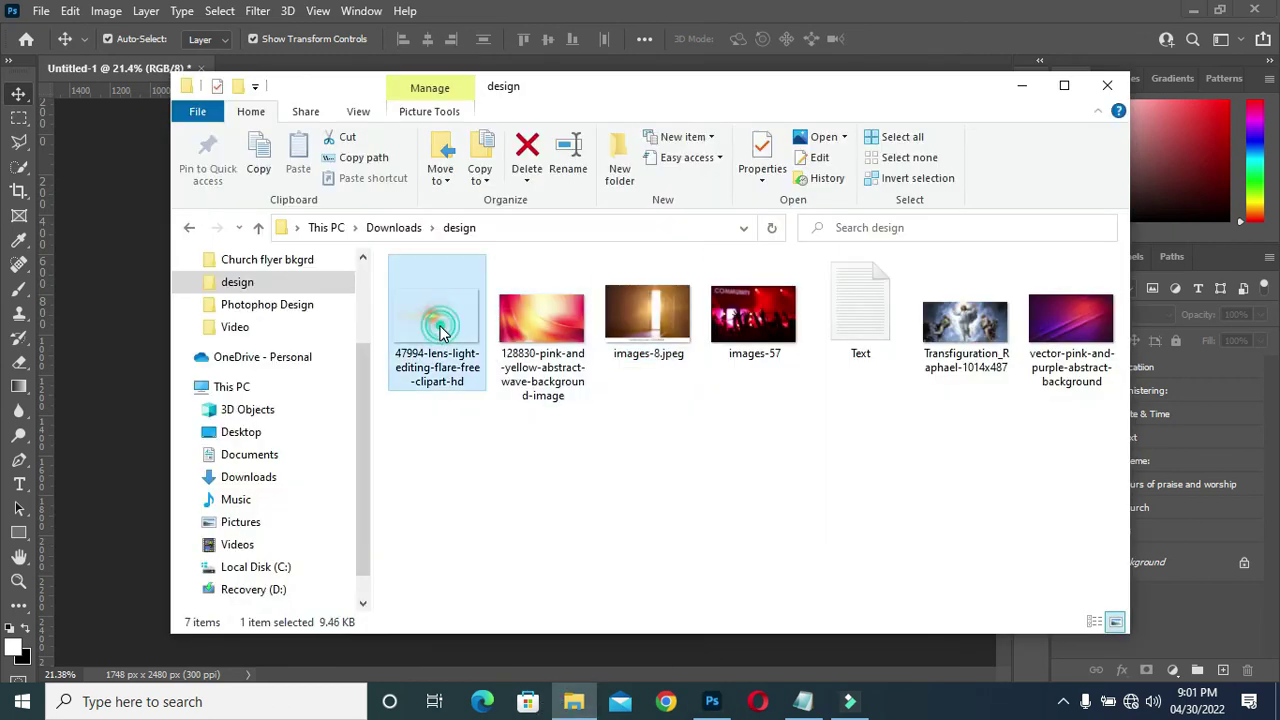
drag(427, 325, 140, 486)
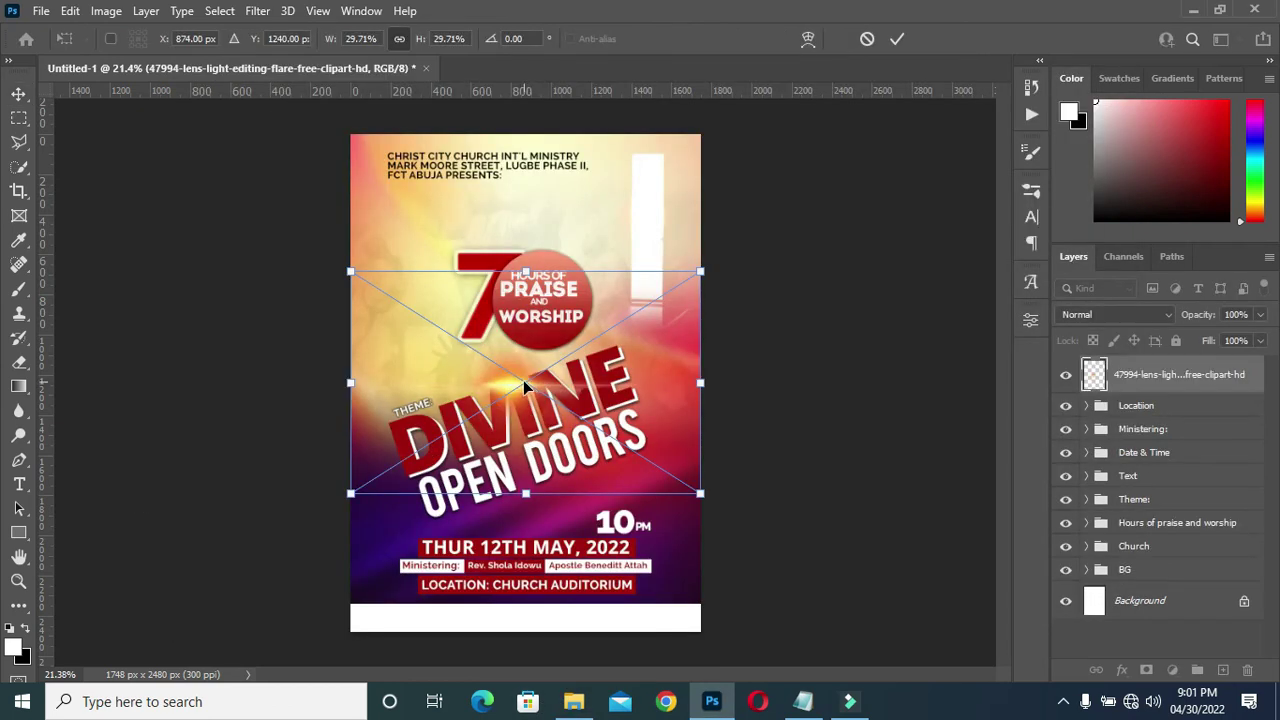
Place the flare lower toward the title and move its layer into the Text group
drag(523, 380, 538, 440)
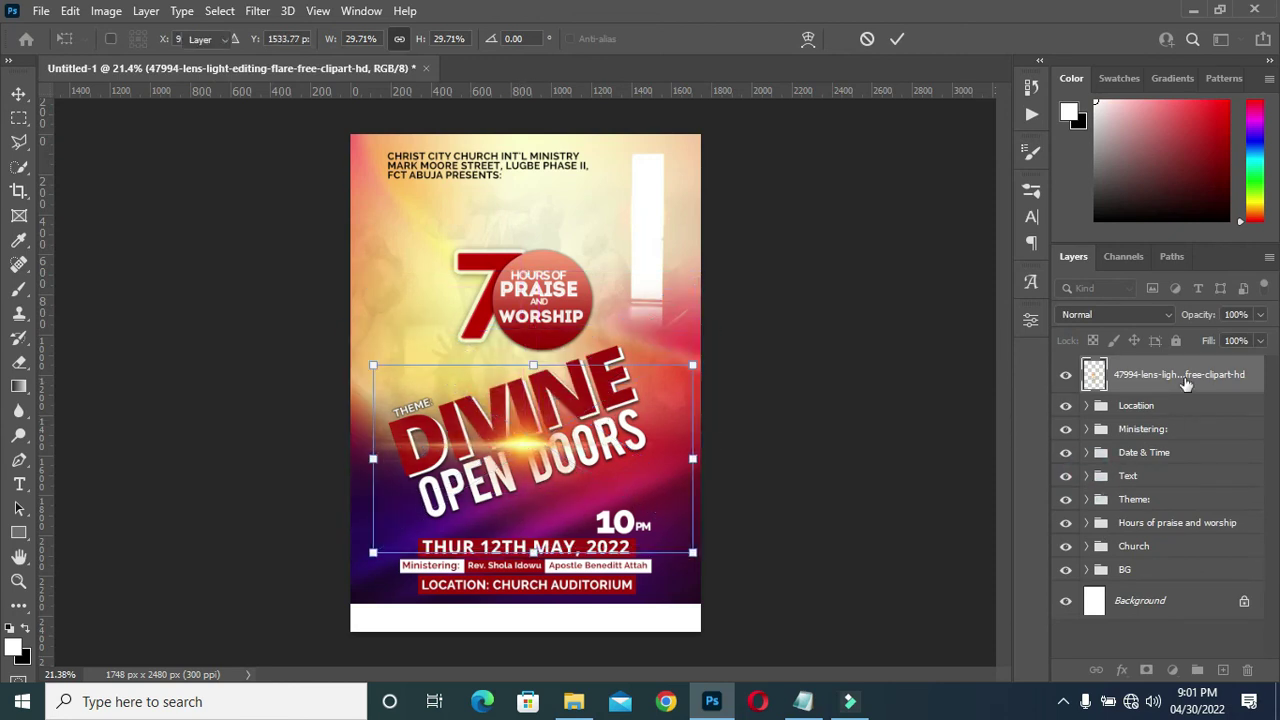
click(1087, 477)
drag(1177, 377, 1068, 495)
Enlarge the flare and rotate it about -18.88° across the DIVINE headline
scroll(545, 453, up, 3)
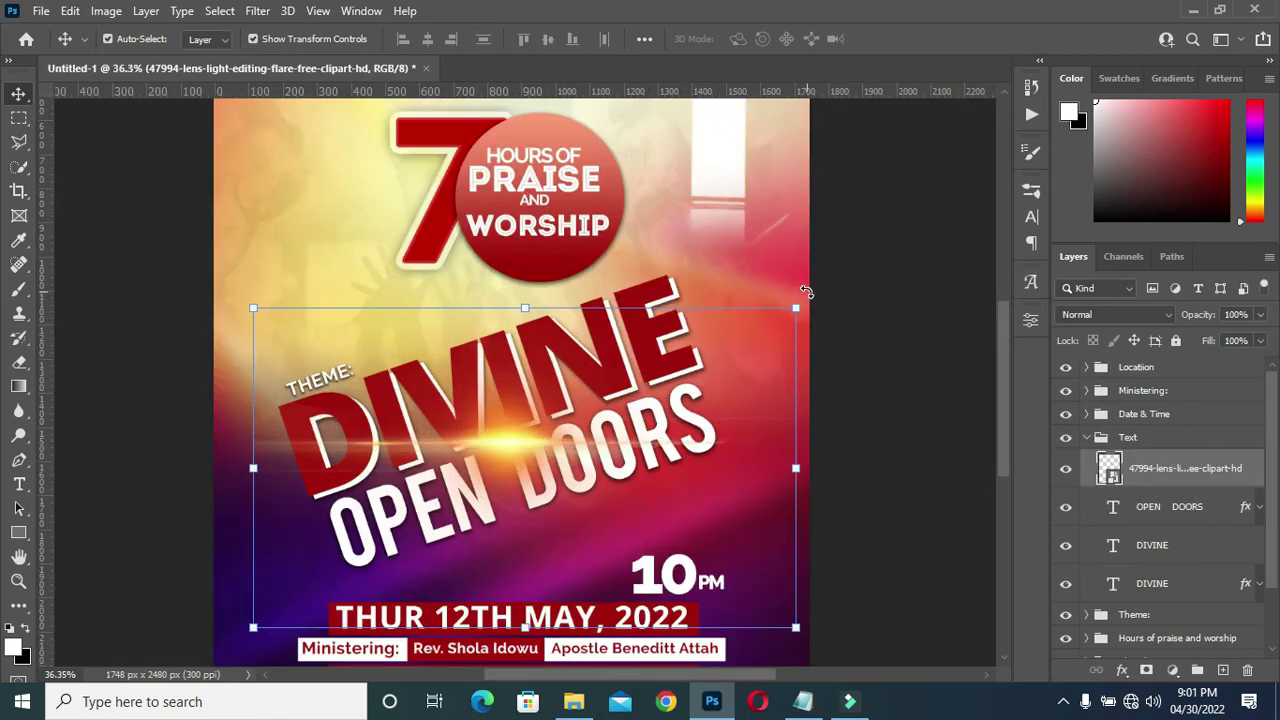
drag(806, 291, 790, 262)
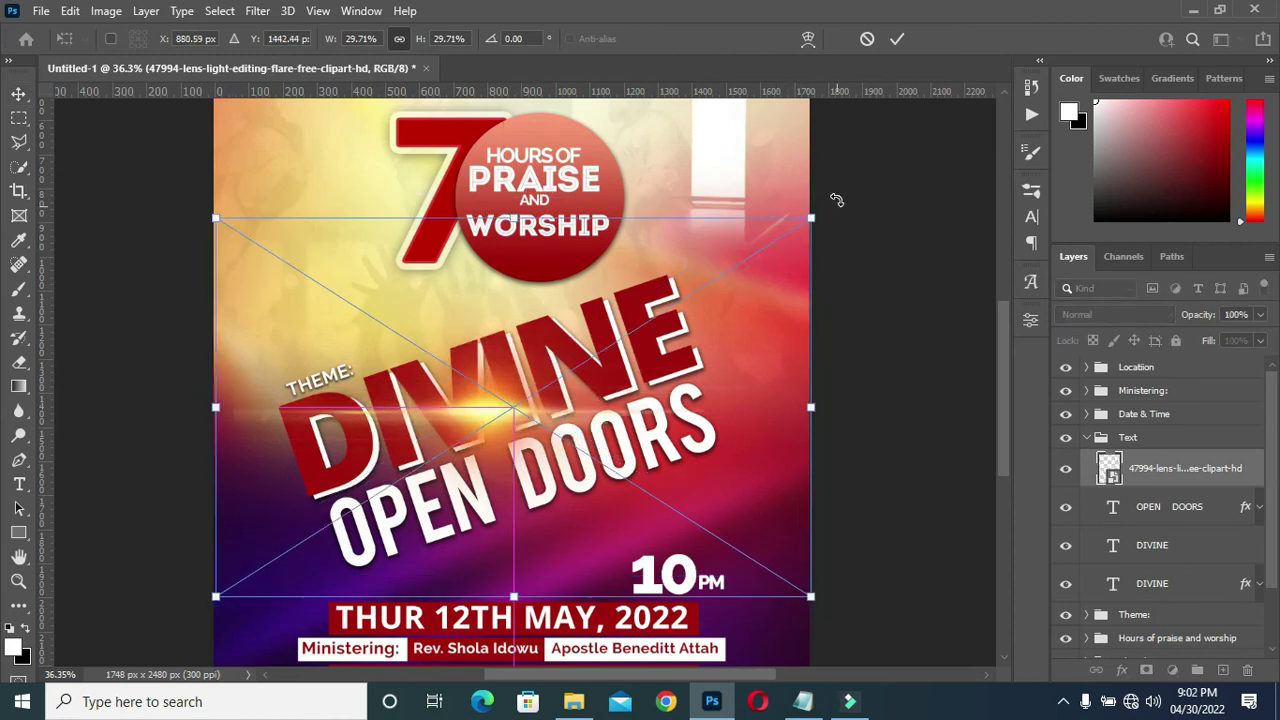
drag(837, 200, 738, 120)
drag(500, 421, 530, 427)
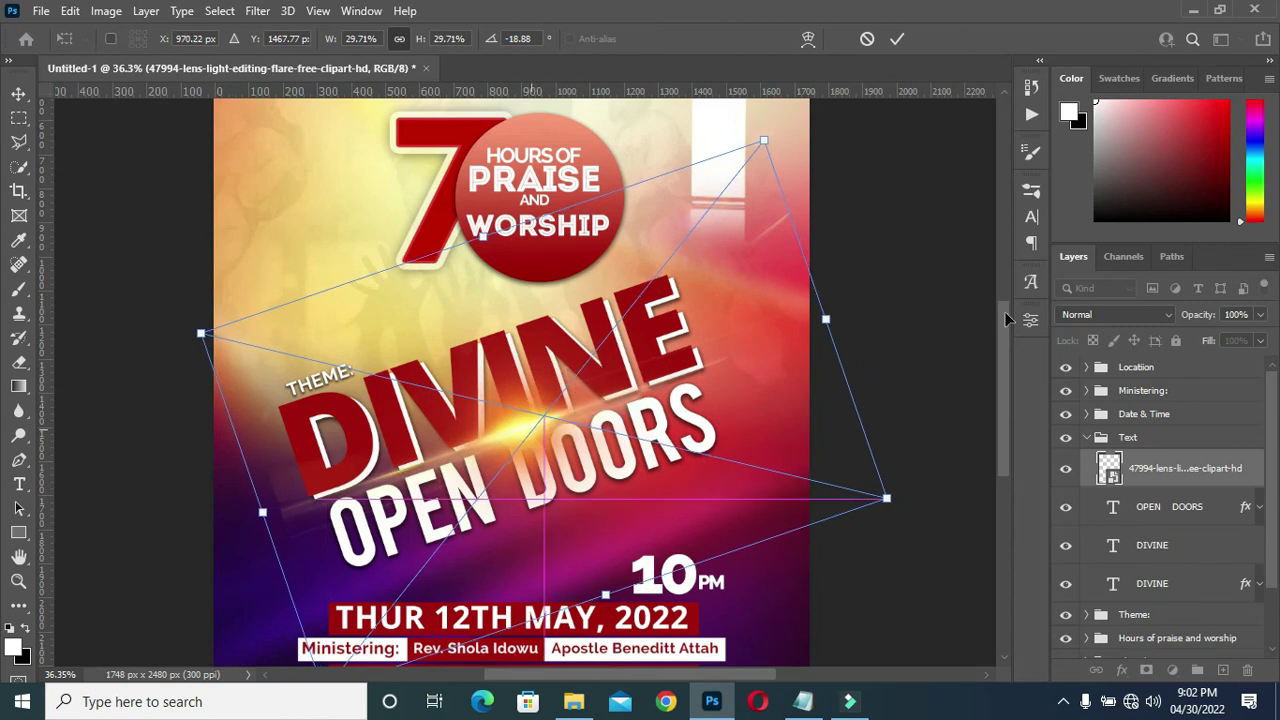
key(ctrl+minus)
click(897, 38)
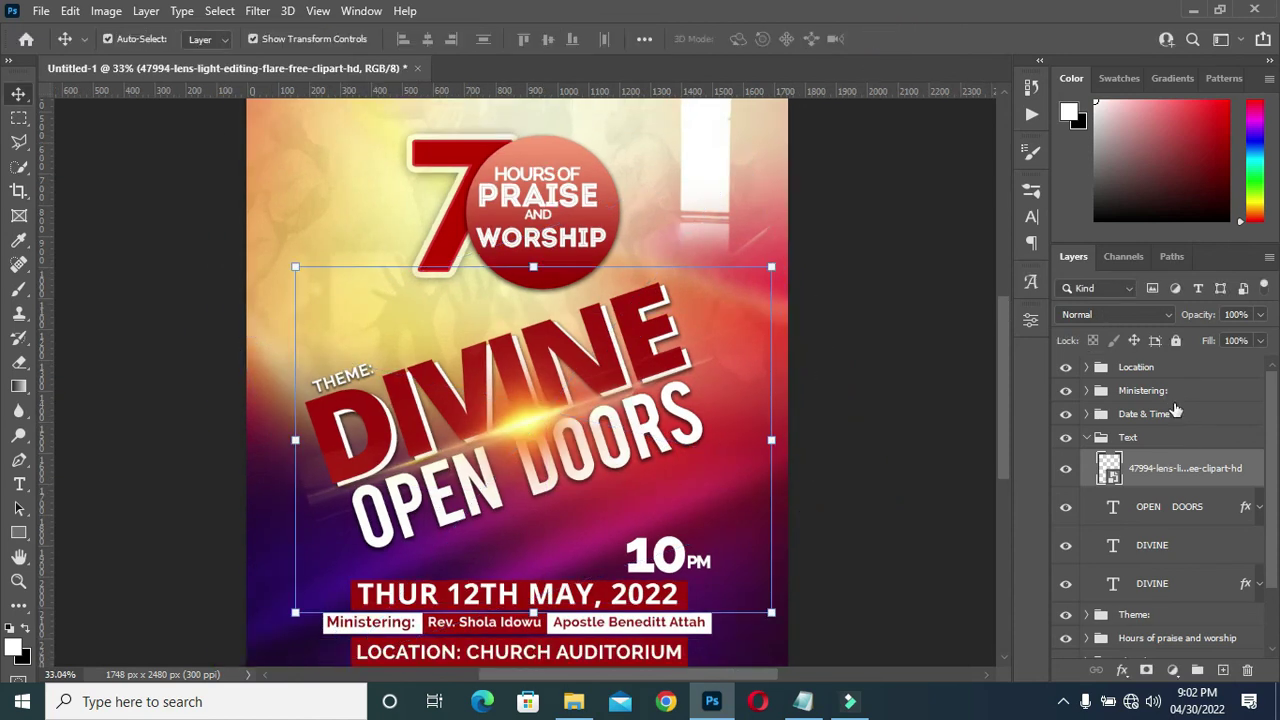
Set the flare layer to Screen and apply Gaussian Blur with a 2.7-pixel radius
click(1124, 316)
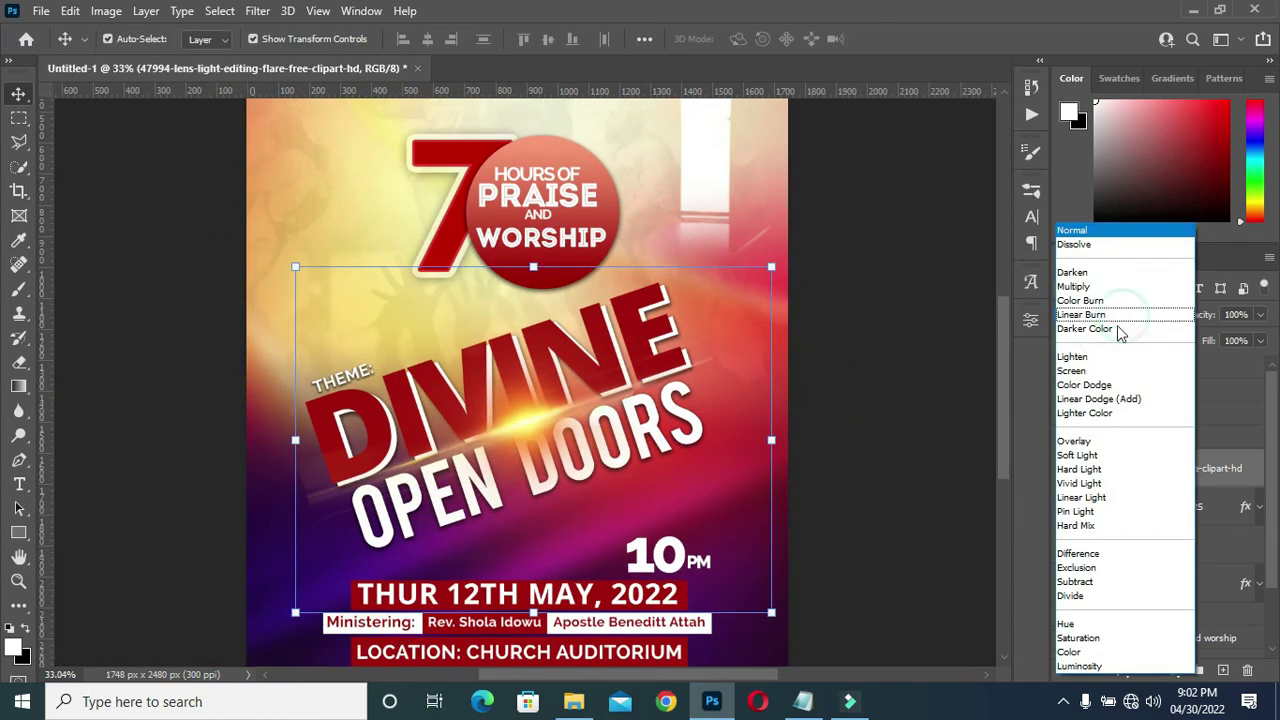
click(1088, 374)
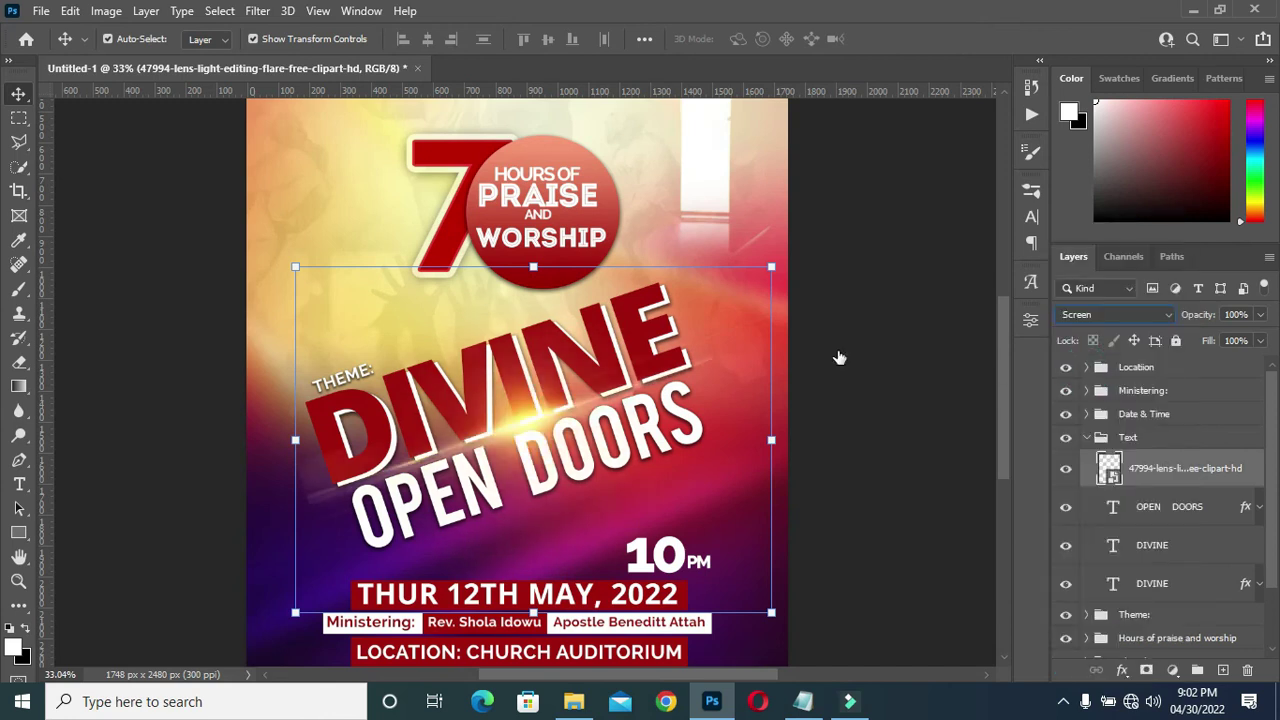
click(257, 11)
mouse_move(341, 256)
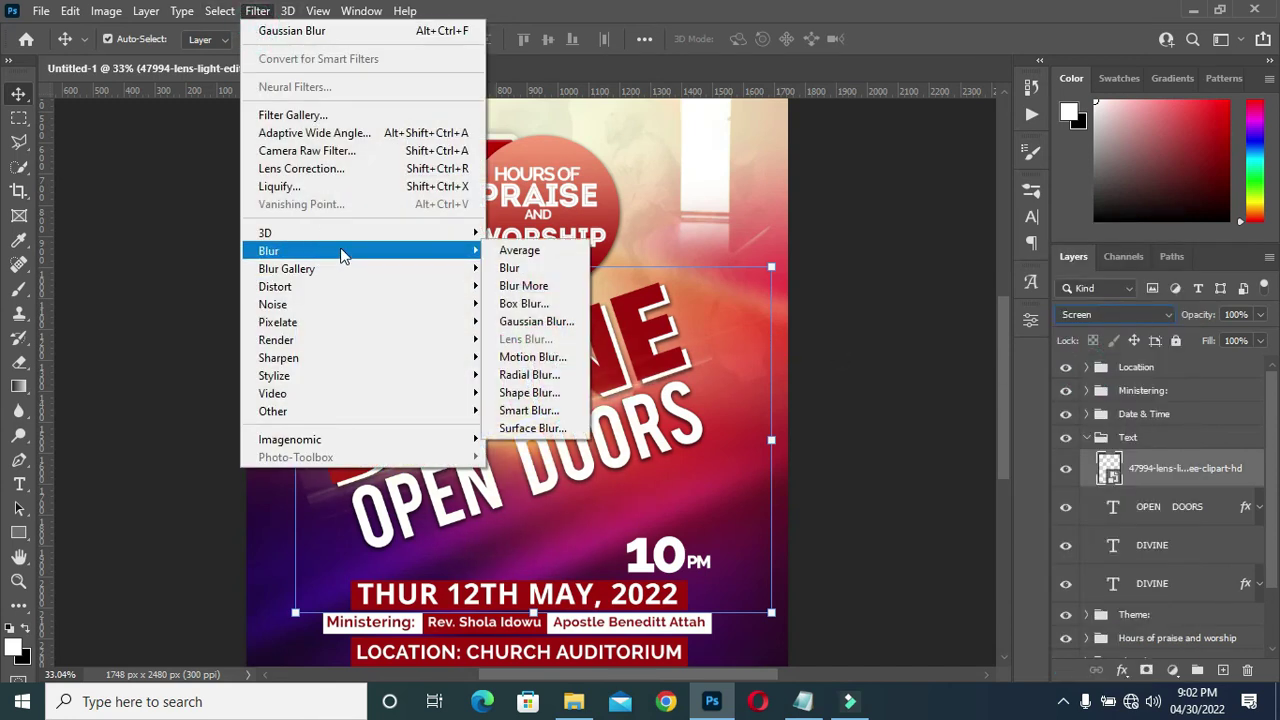
click(536, 321)
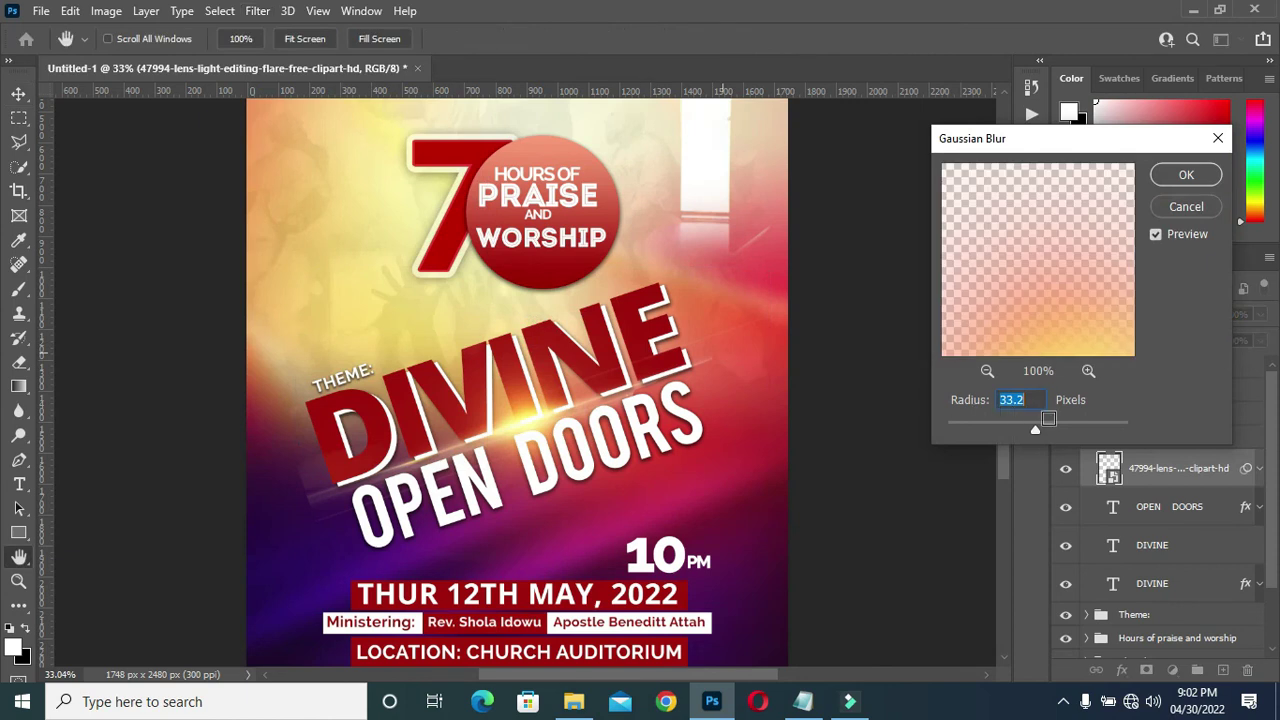
drag(1034, 430, 983, 429)
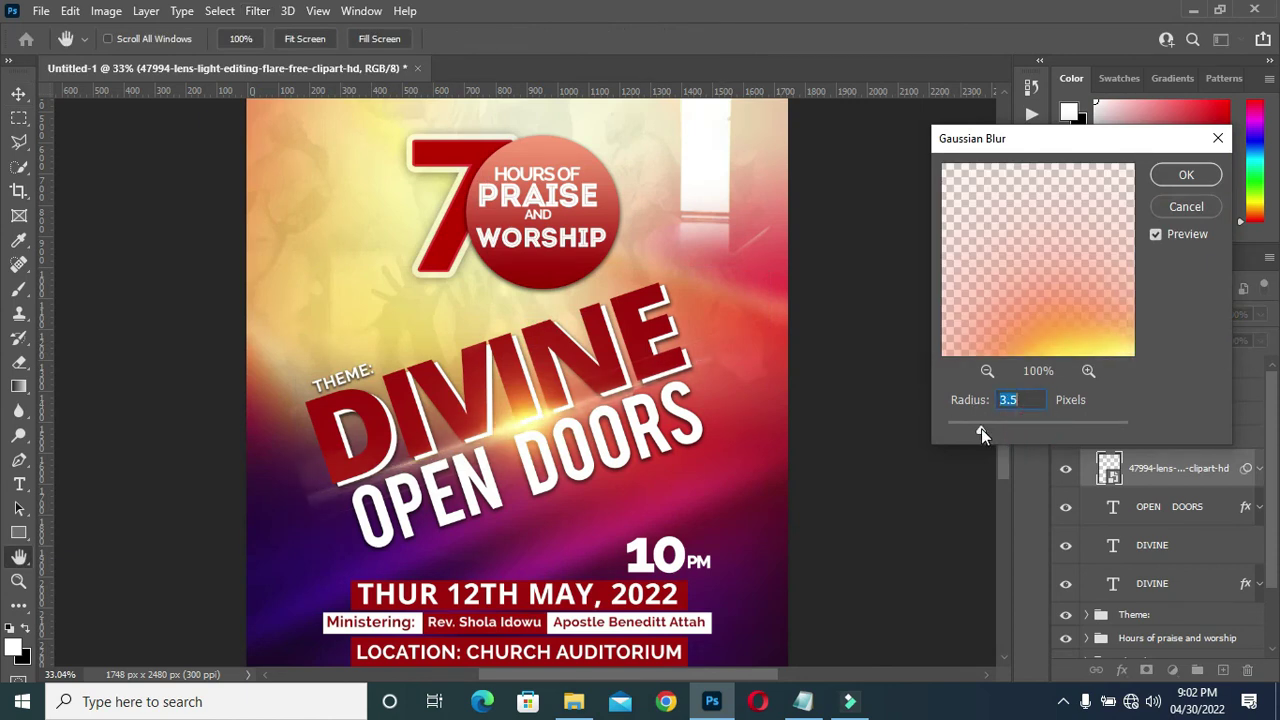
drag(981, 428, 974, 429)
click(1185, 175)
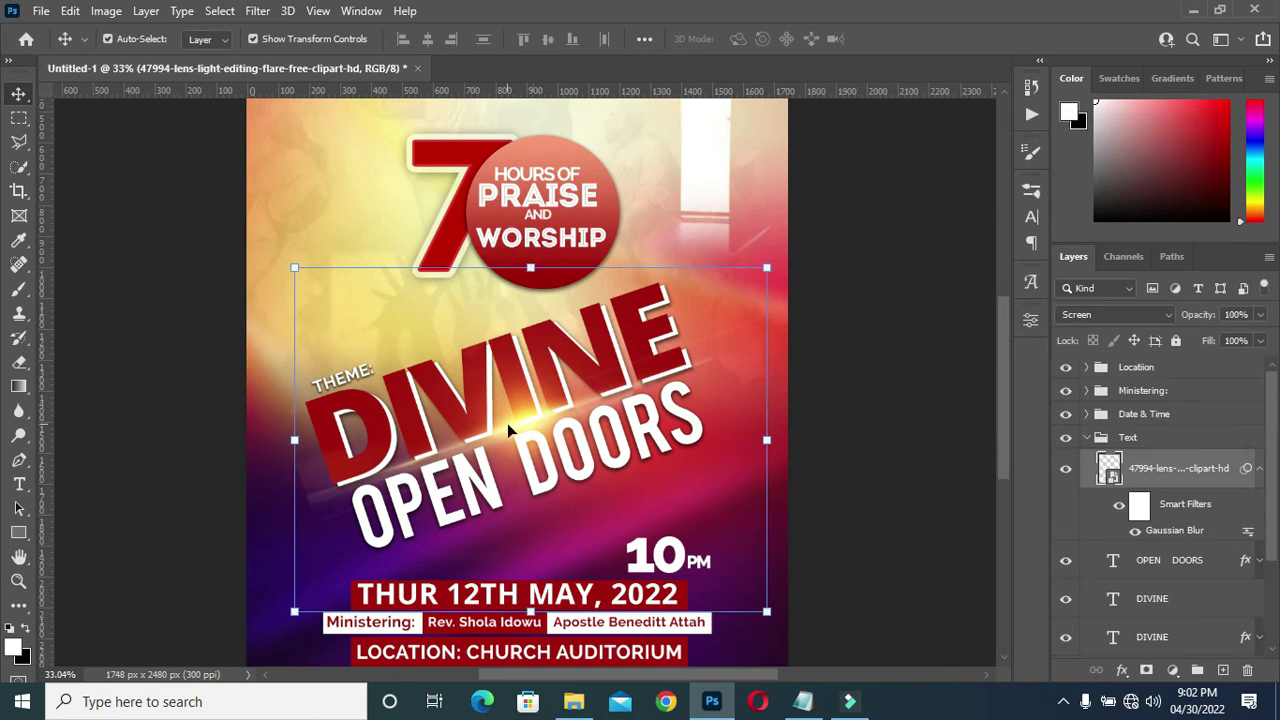
Add a layer mask to the flare and paint out the light at the lower left
click(1257, 470)
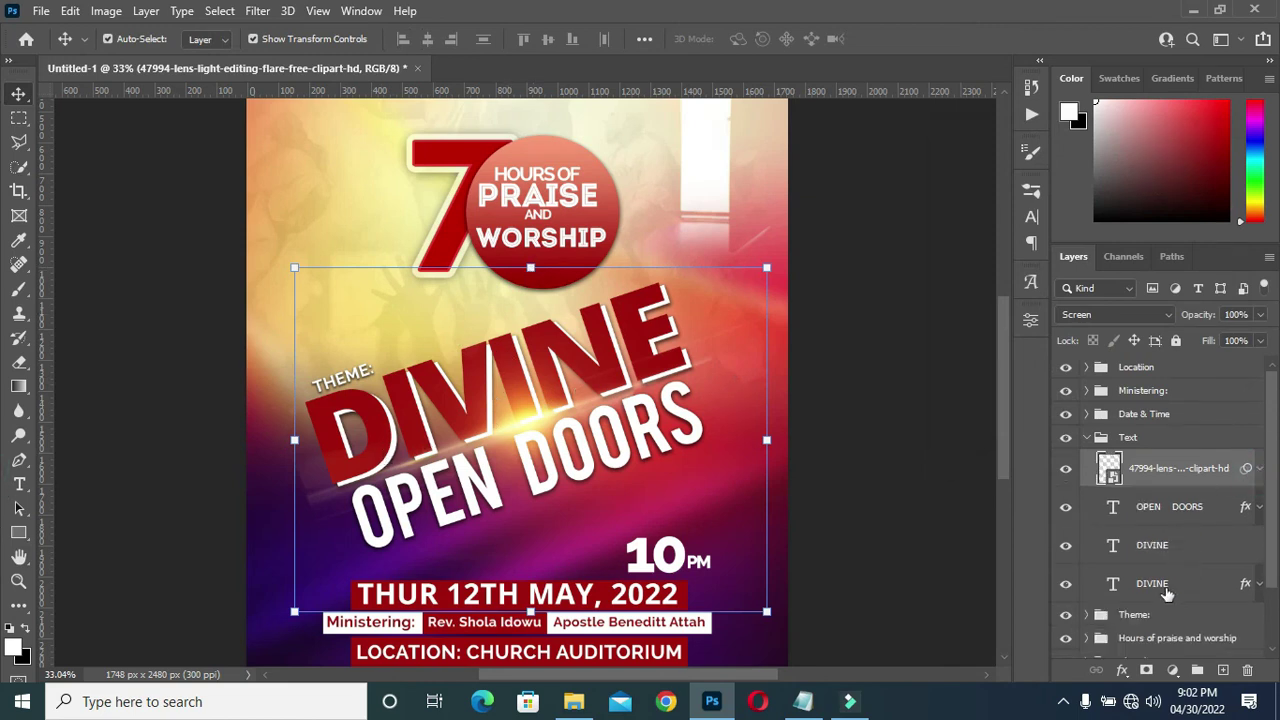
click(1146, 670)
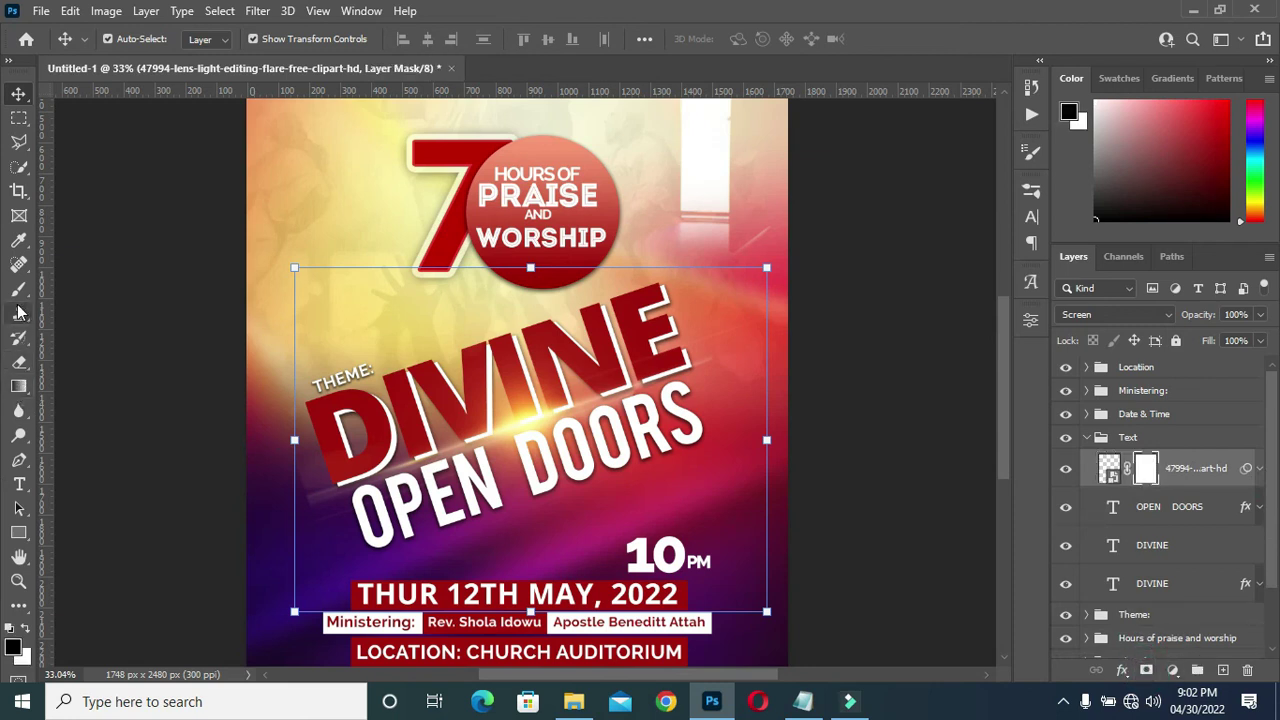
click(18, 289)
click(254, 466)
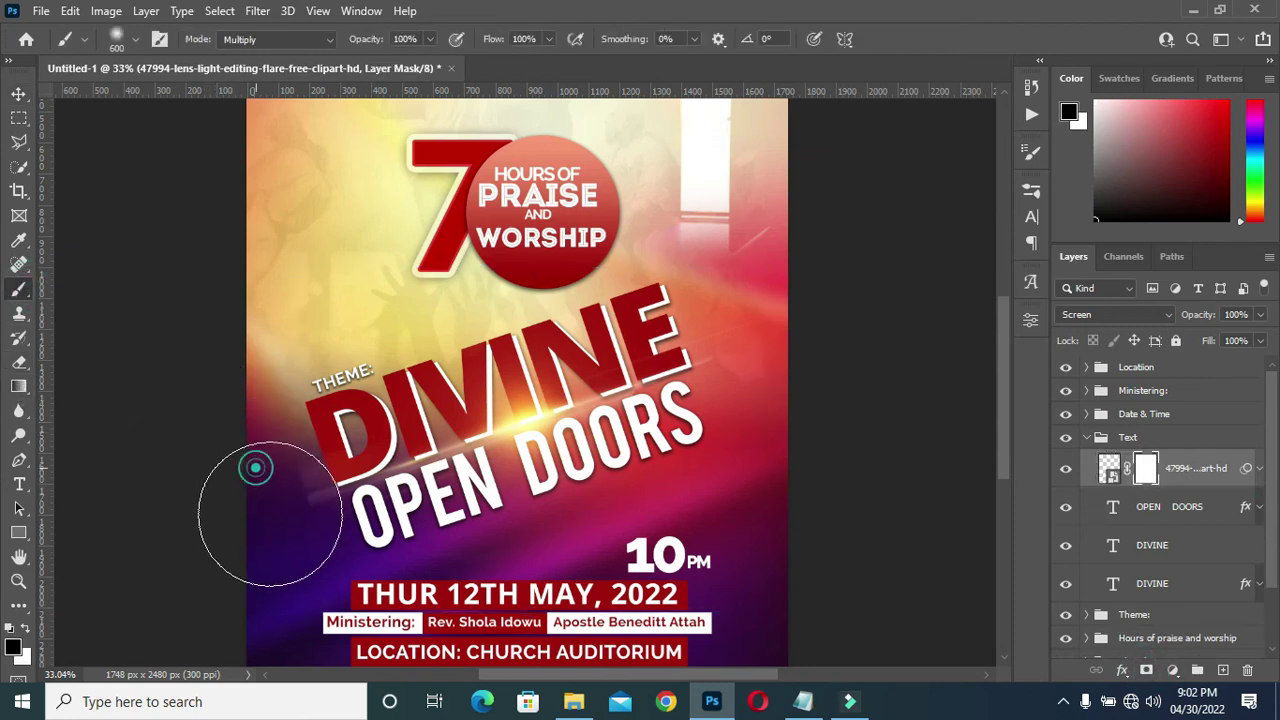
click(265, 485)
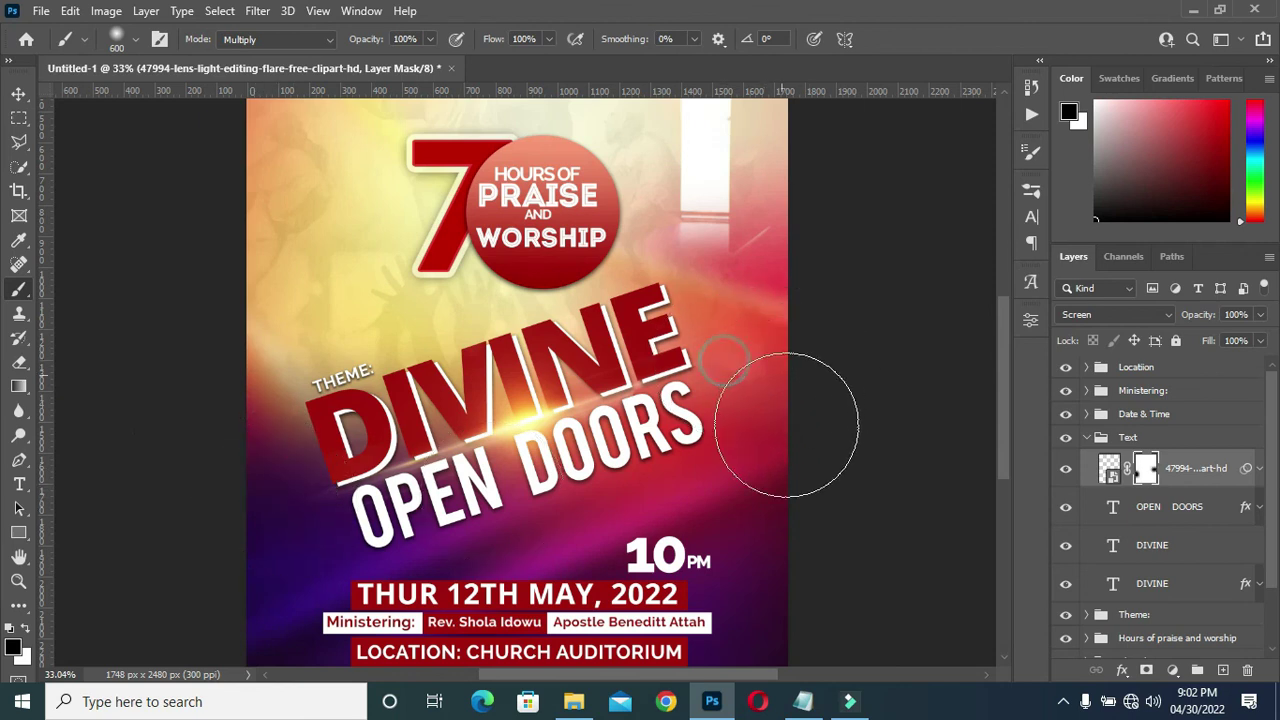
Return to the Move tool and reselect the flare layer
click(19, 93)
click(909, 269)
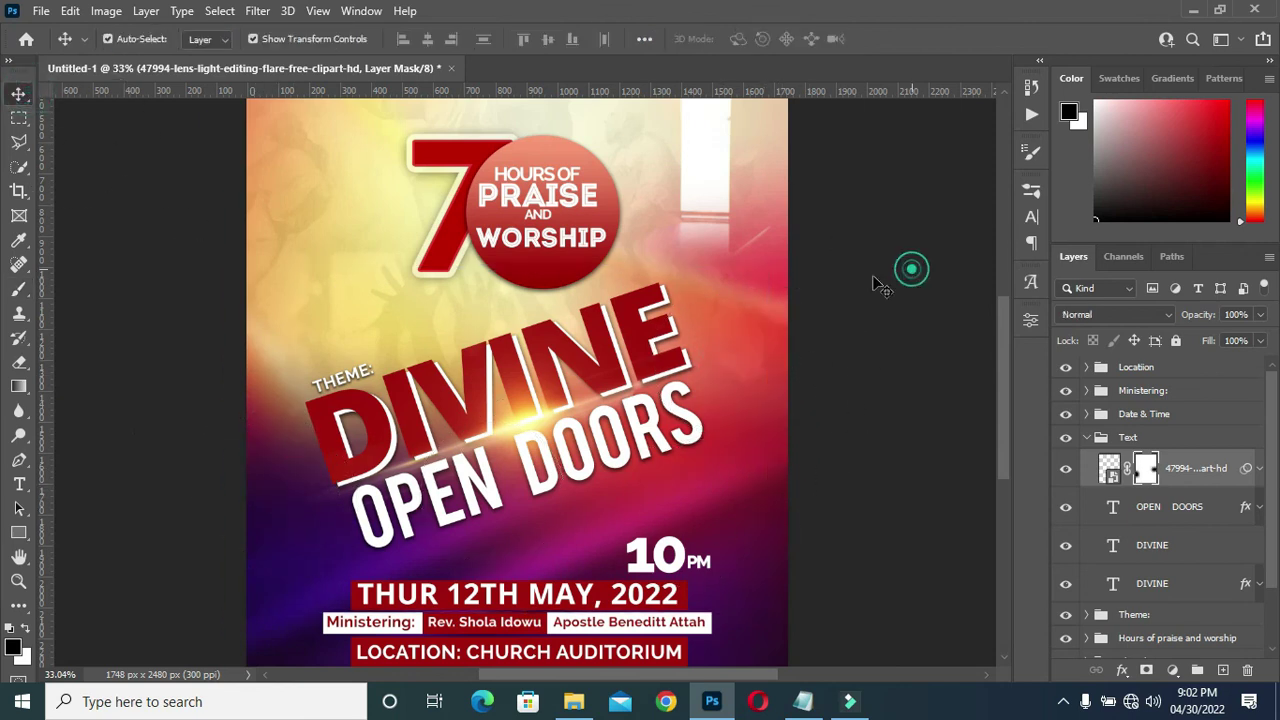
click(513, 425)
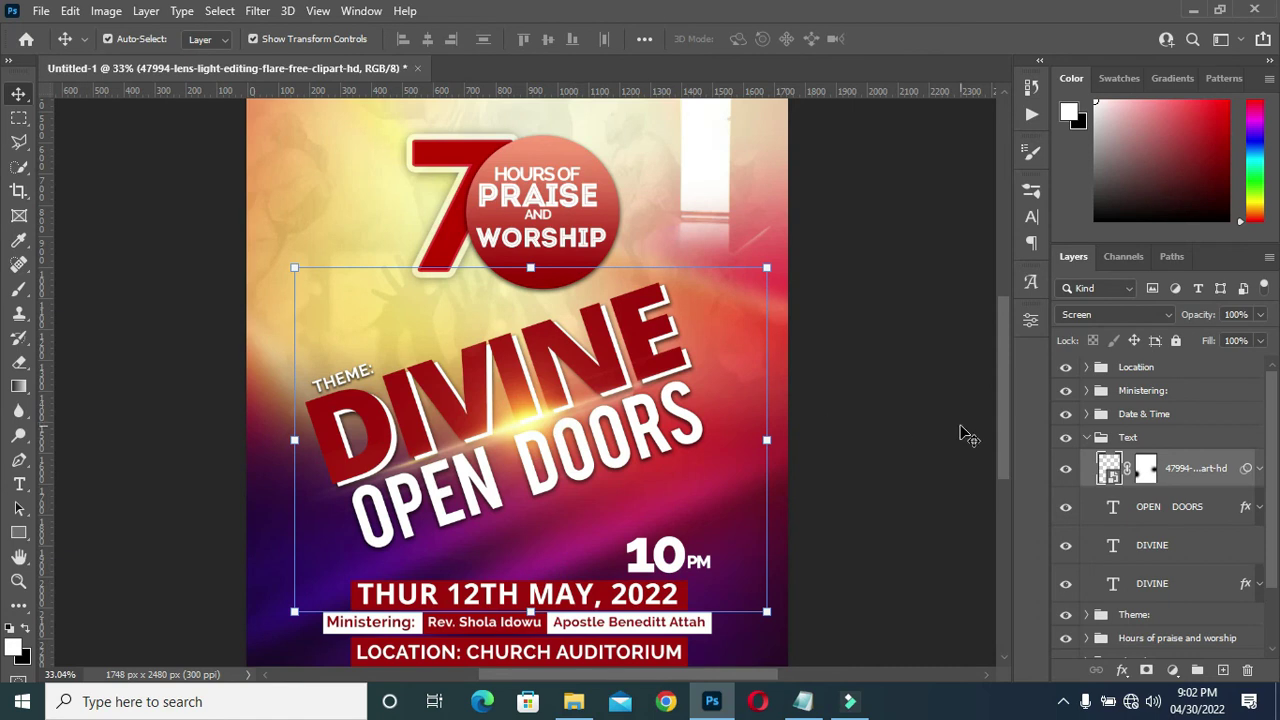
Duplicate the lens-flare layer twice
key(ctrl+j)
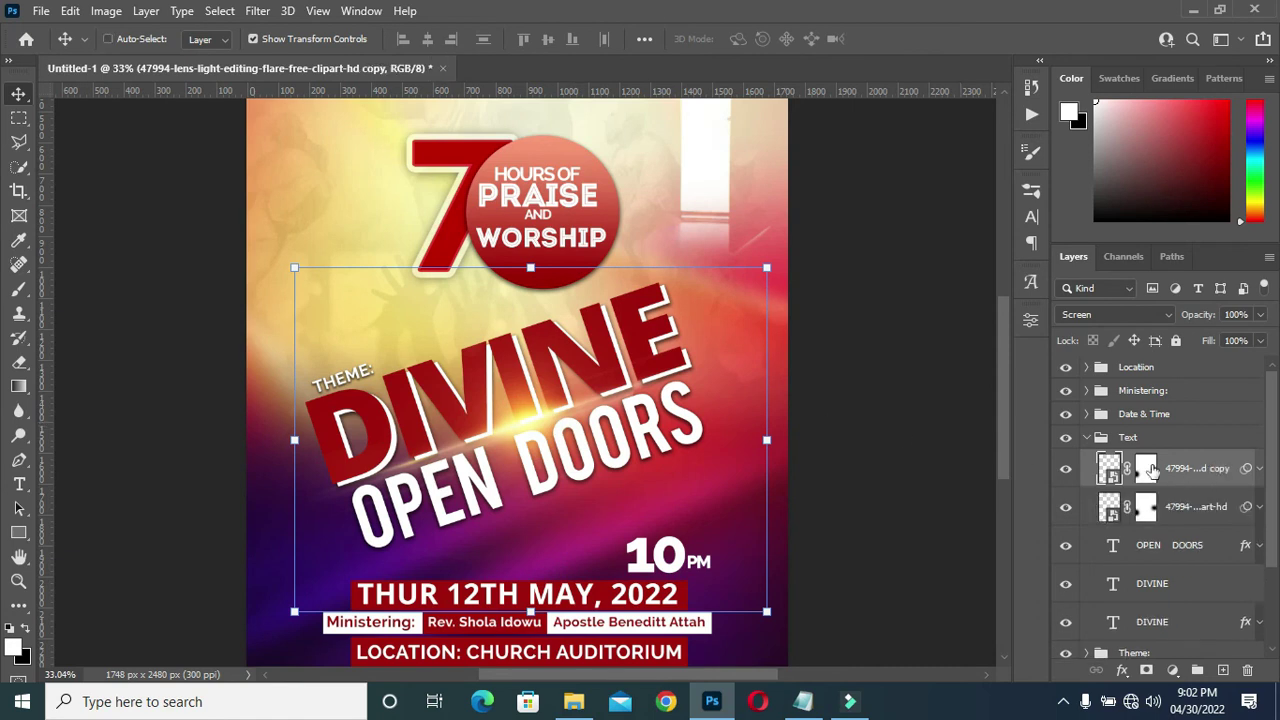
key(ctrl)
scroll(504, 396, down, 1)
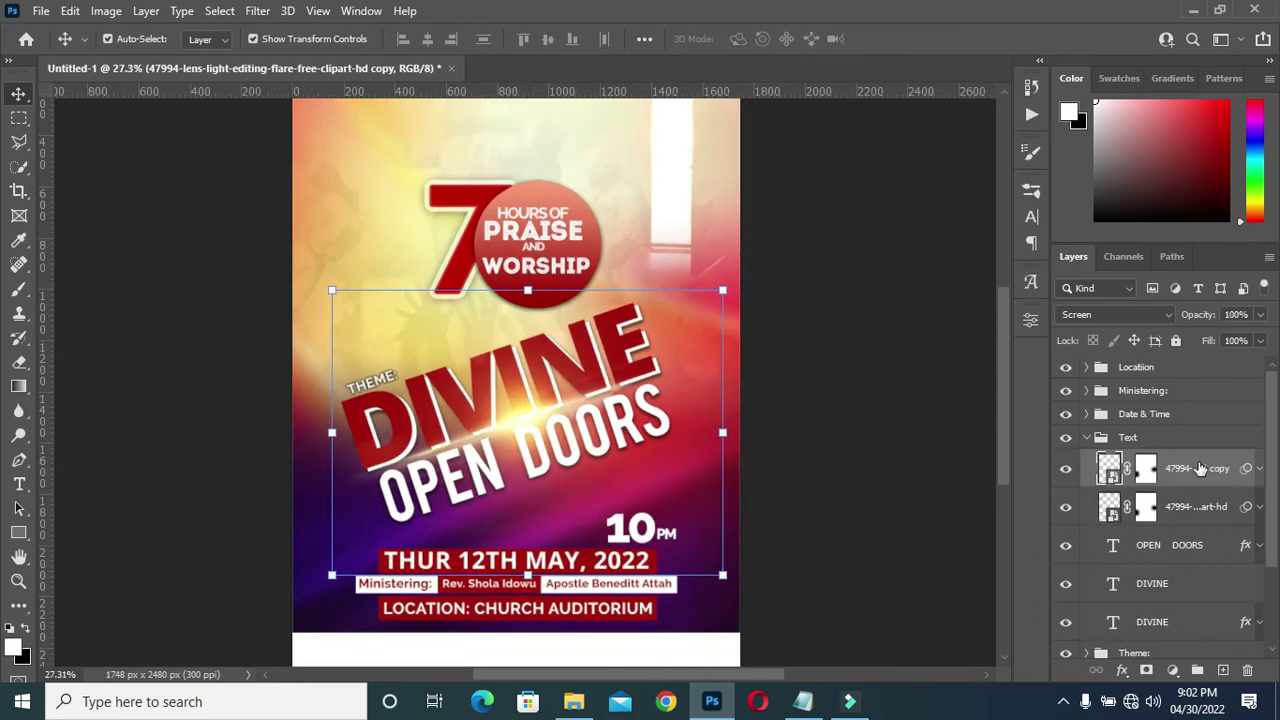
key(ctrl+j)
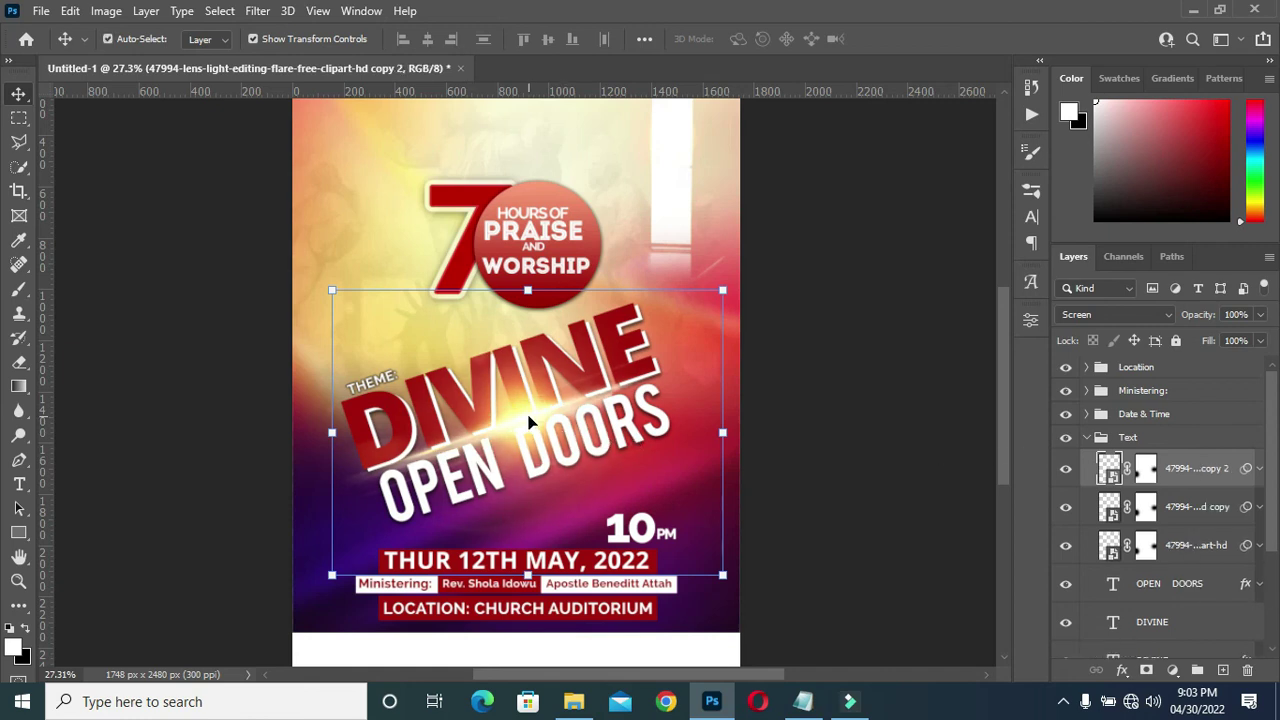
Flip the top flare copy, squash it to 58% height and tilt it -6.77° over the title
drag(527, 422, 546, 479)
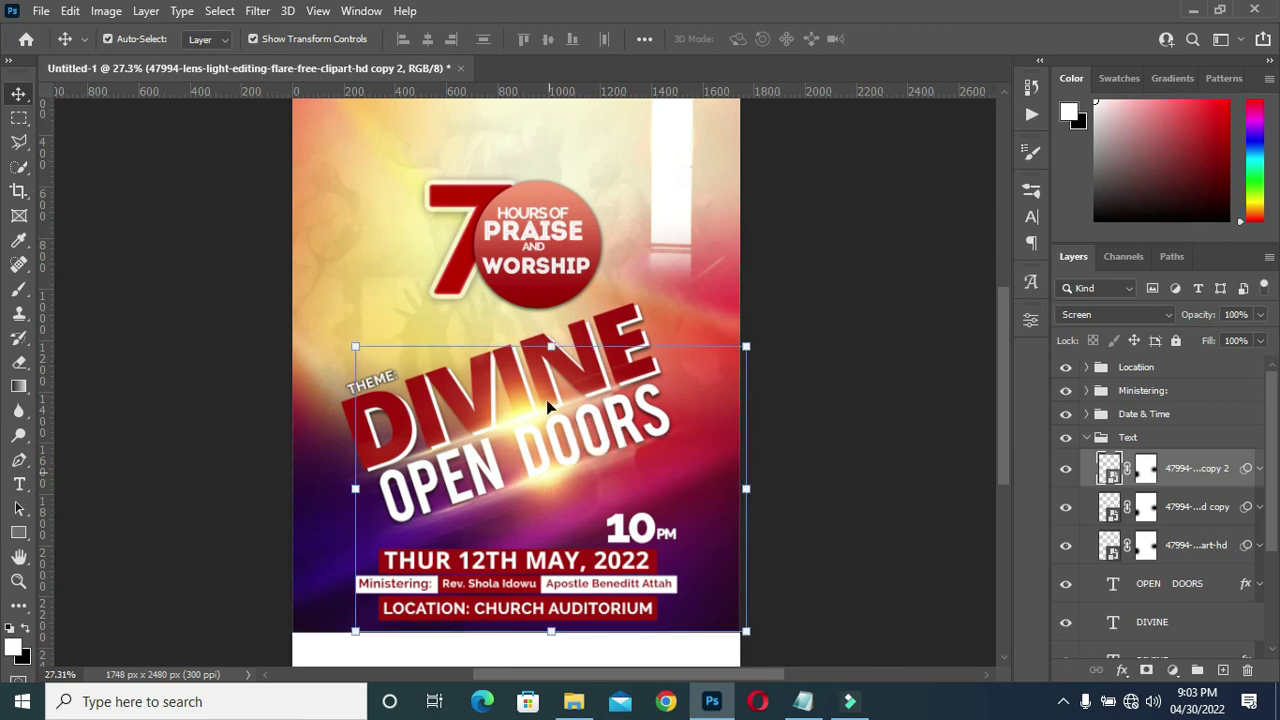
drag(552, 630, 562, 431)
drag(560, 524, 550, 462)
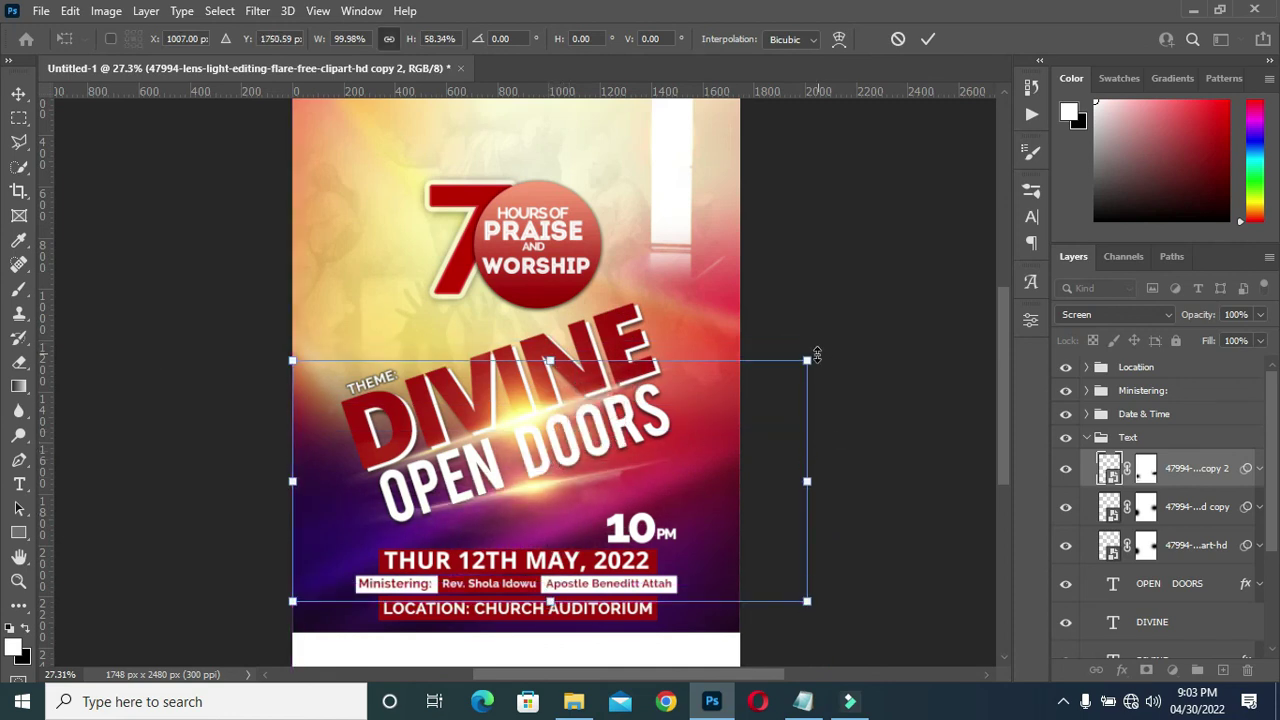
drag(826, 349, 806, 320)
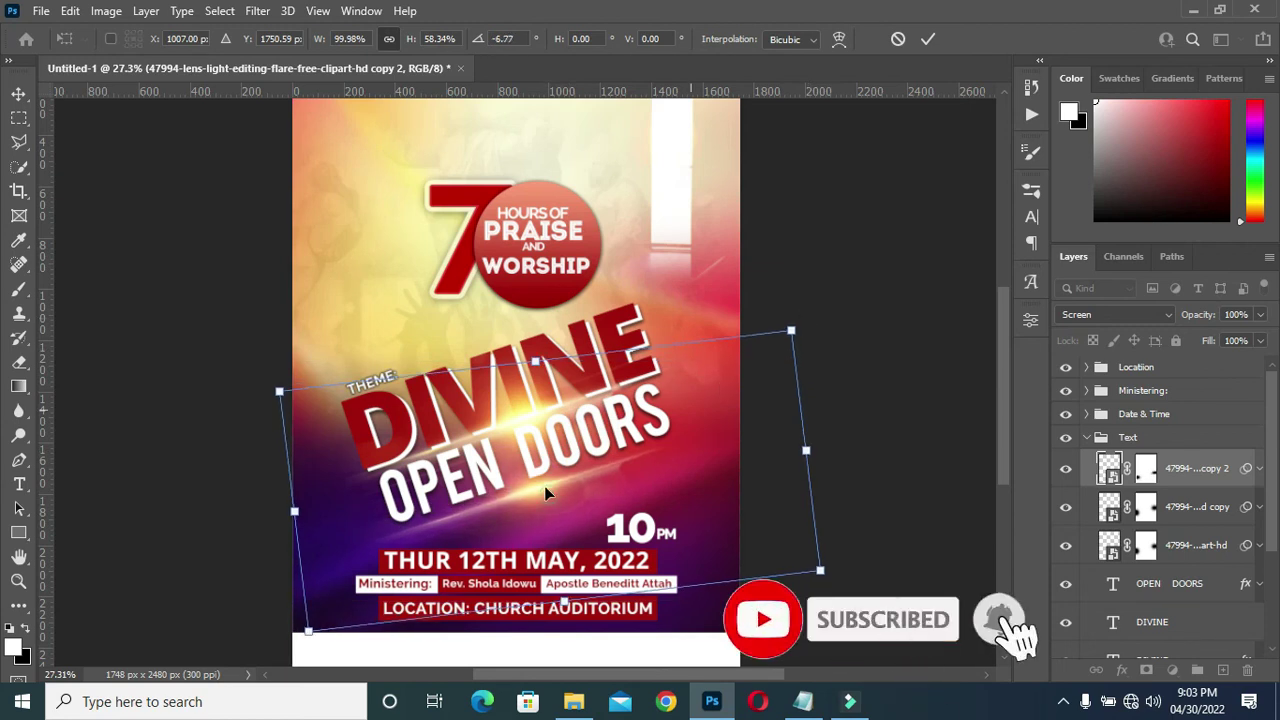
mouse_move(555, 496)
mouse_down()
mouse_move(553, 479)
mouse_move(533, 484)
mouse_up()
Commit the flare transform and delete the extra spaces between OPEN and DOORS
click(928, 39)
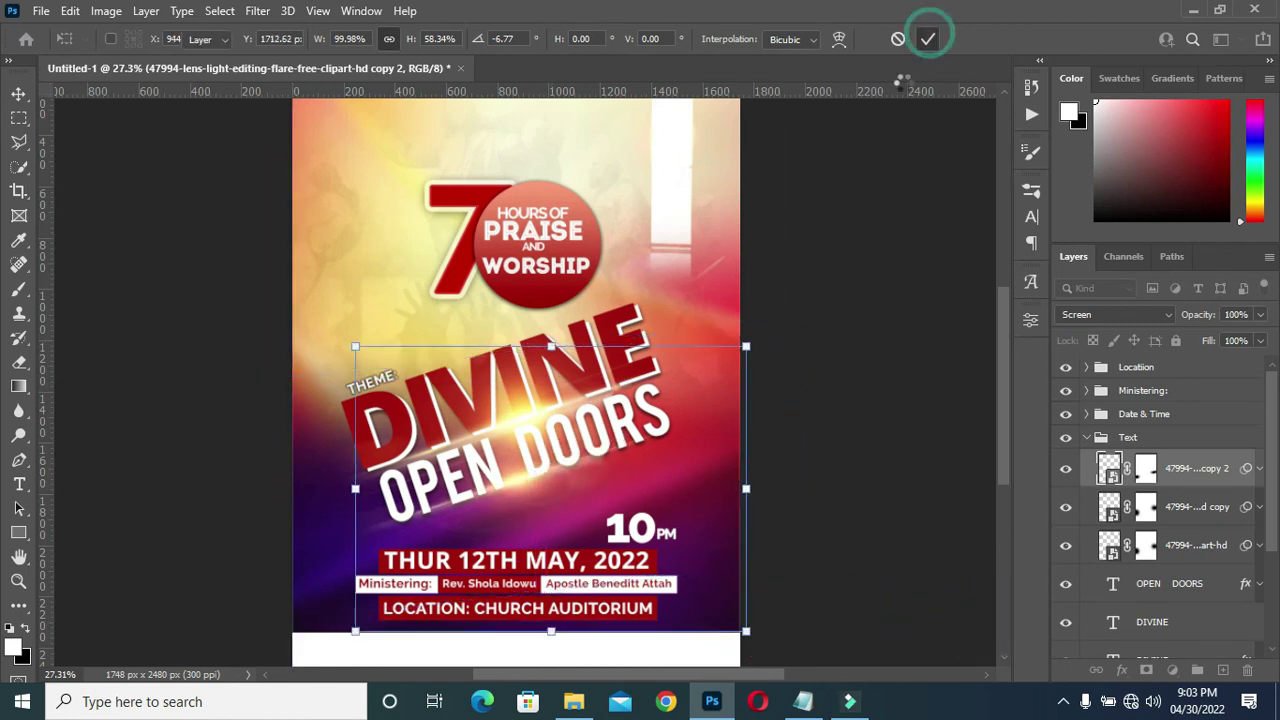
click(1176, 588)
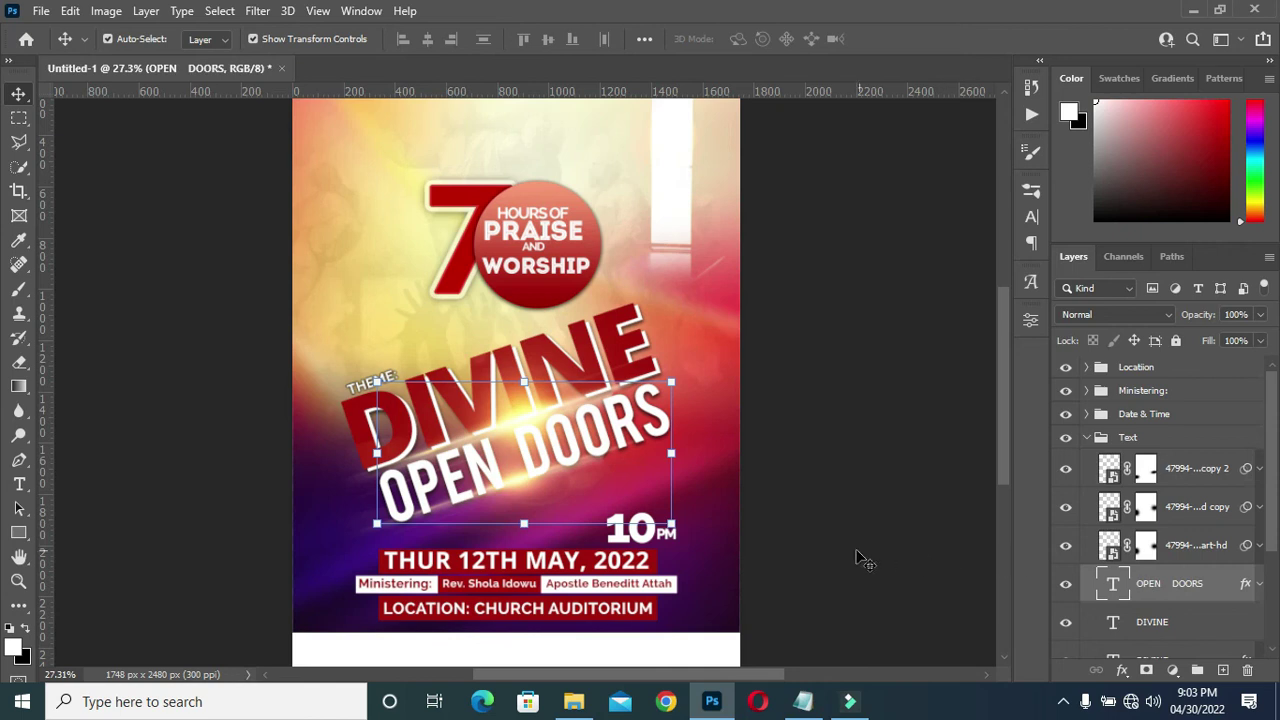
key(t)
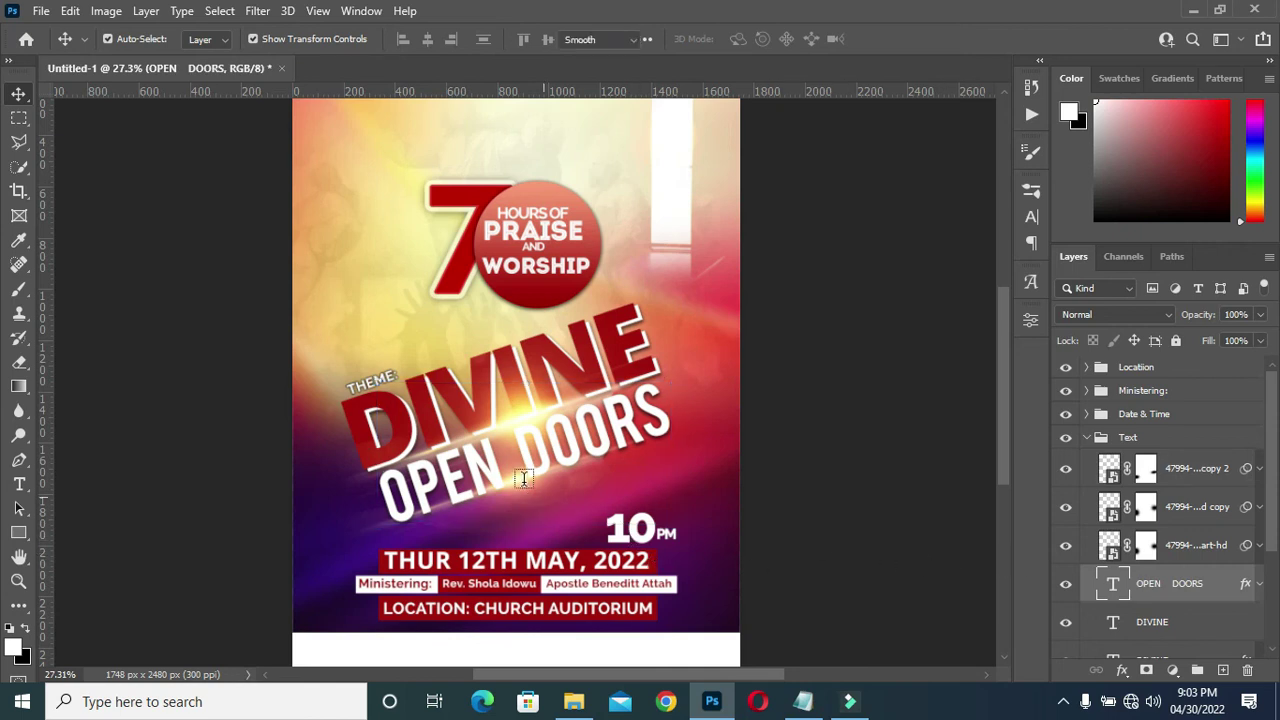
click(521, 451)
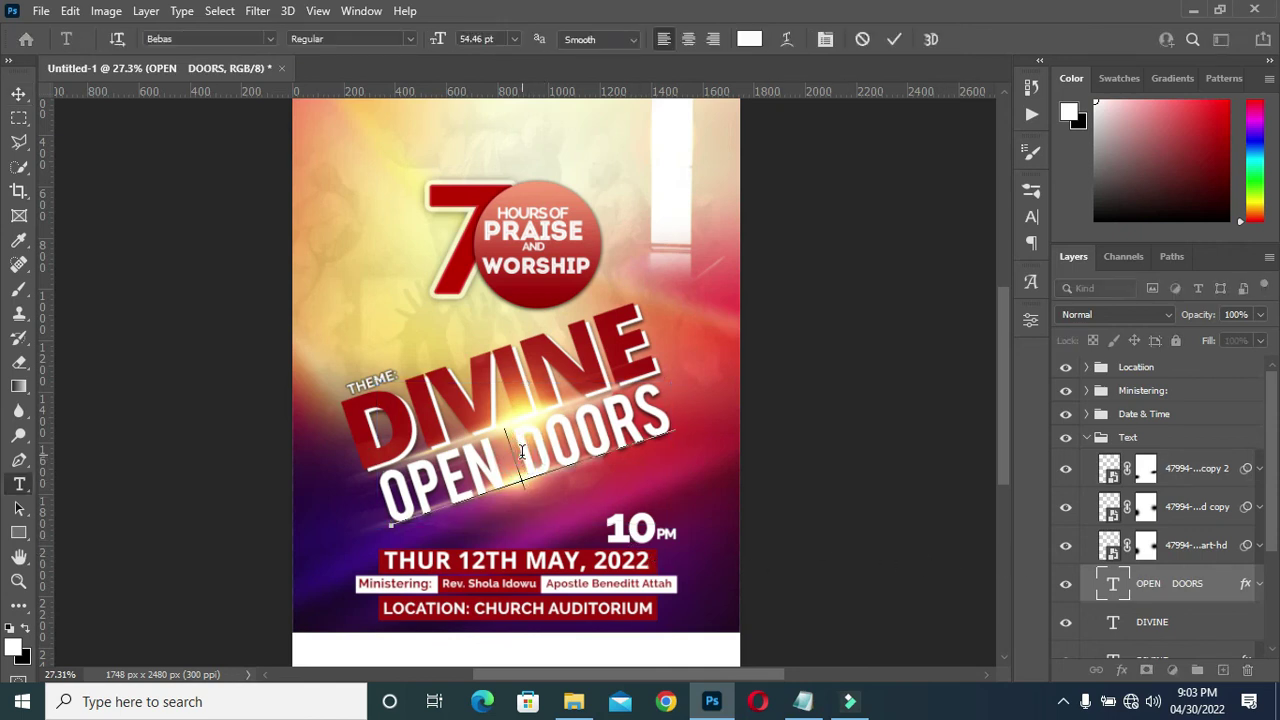
key(BackSpace)
key(BackSpace)
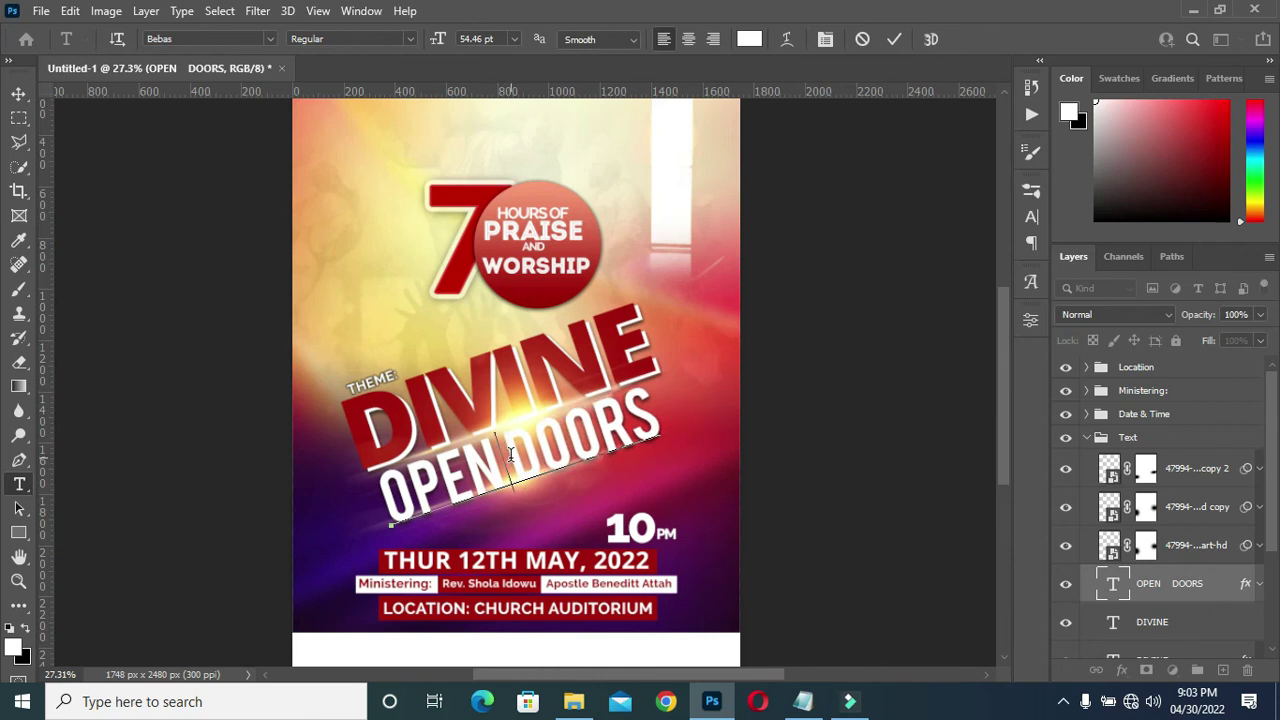
key(BackSpace)
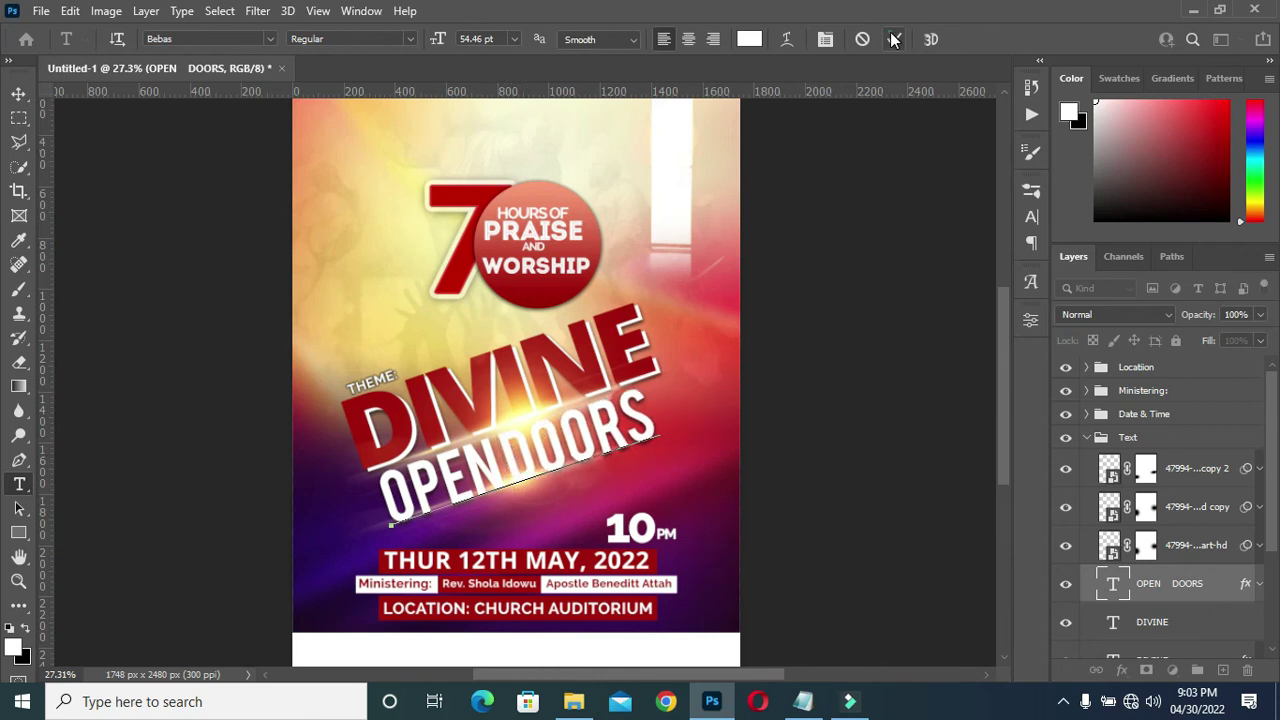
click(894, 39)
key(ctrl+minus)
click(522, 487)
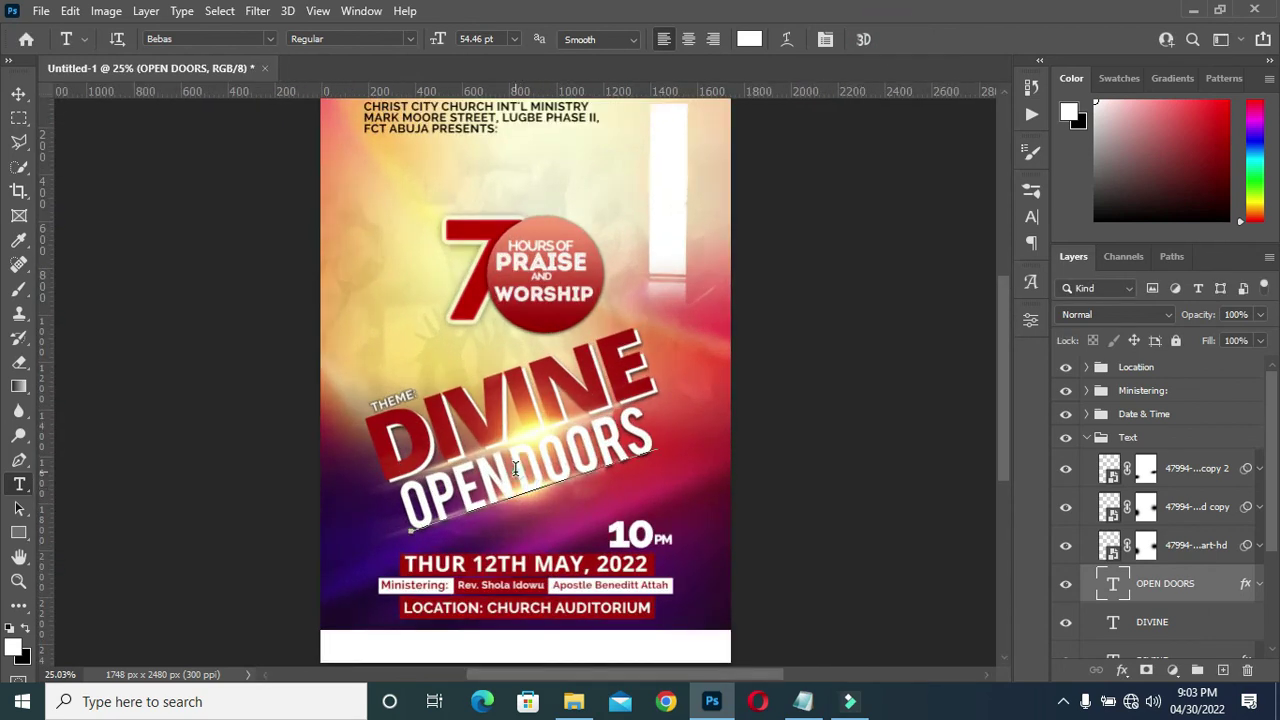
Shift the top flare copy slightly right over the title, then zoom out to review the flyer
click(18, 91)
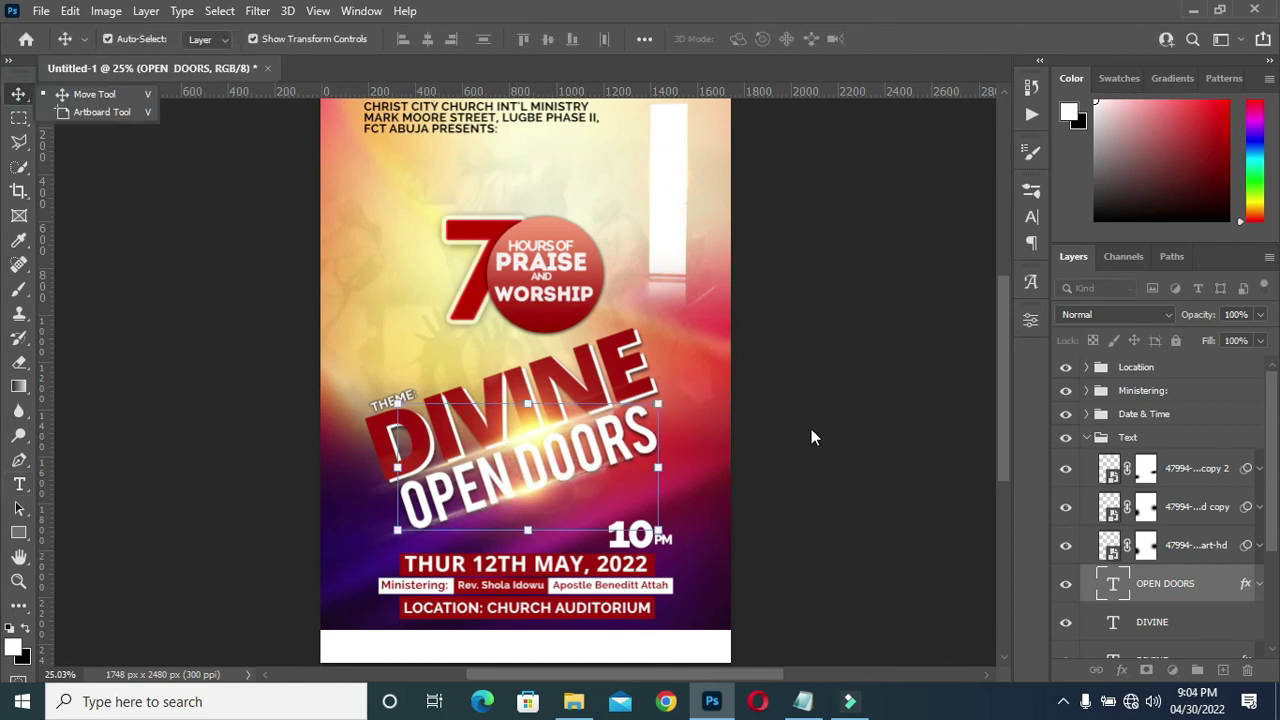
click(663, 471)
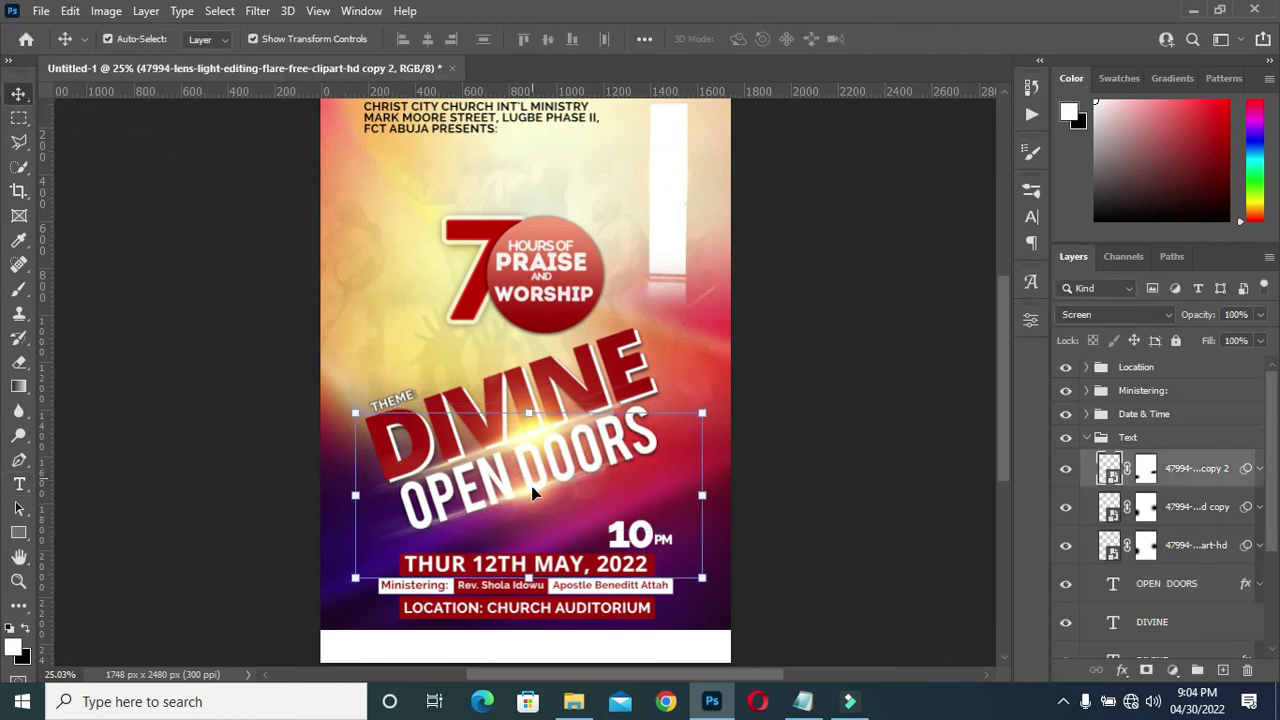
drag(531, 491, 545, 490)
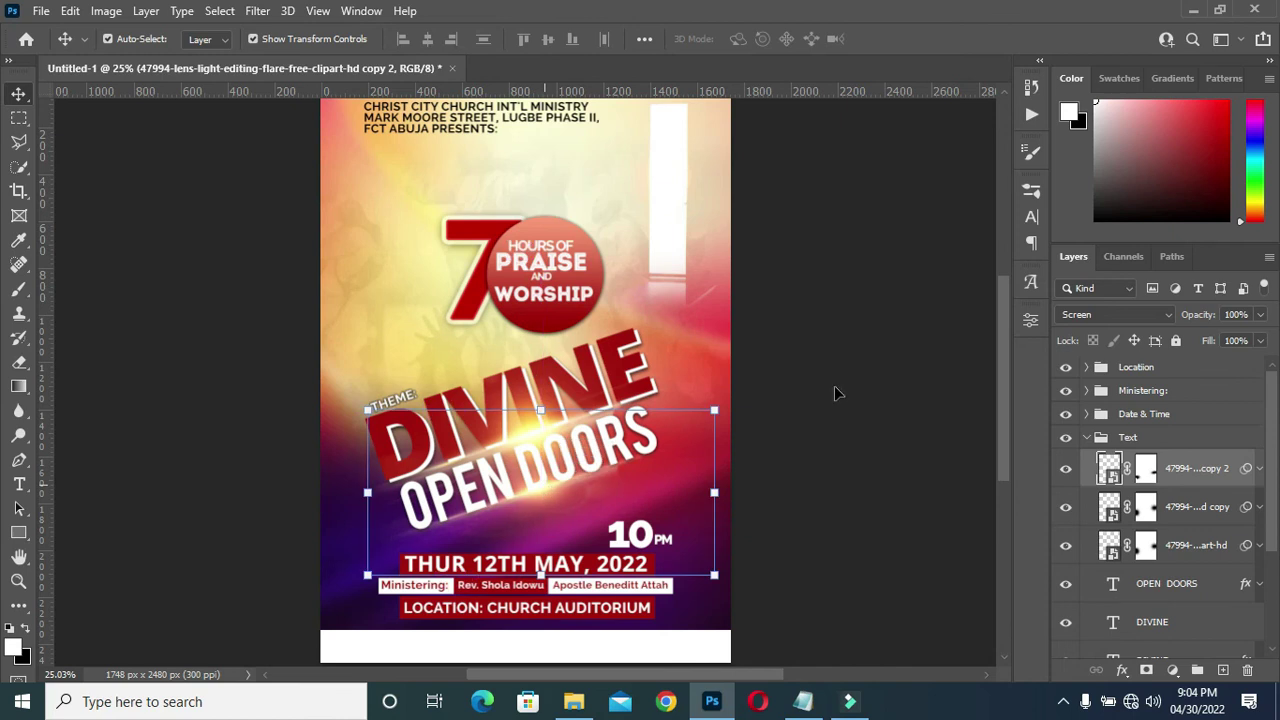
click(837, 391)
key(ctrl+minus)
scroll(595, 420, up, 3)
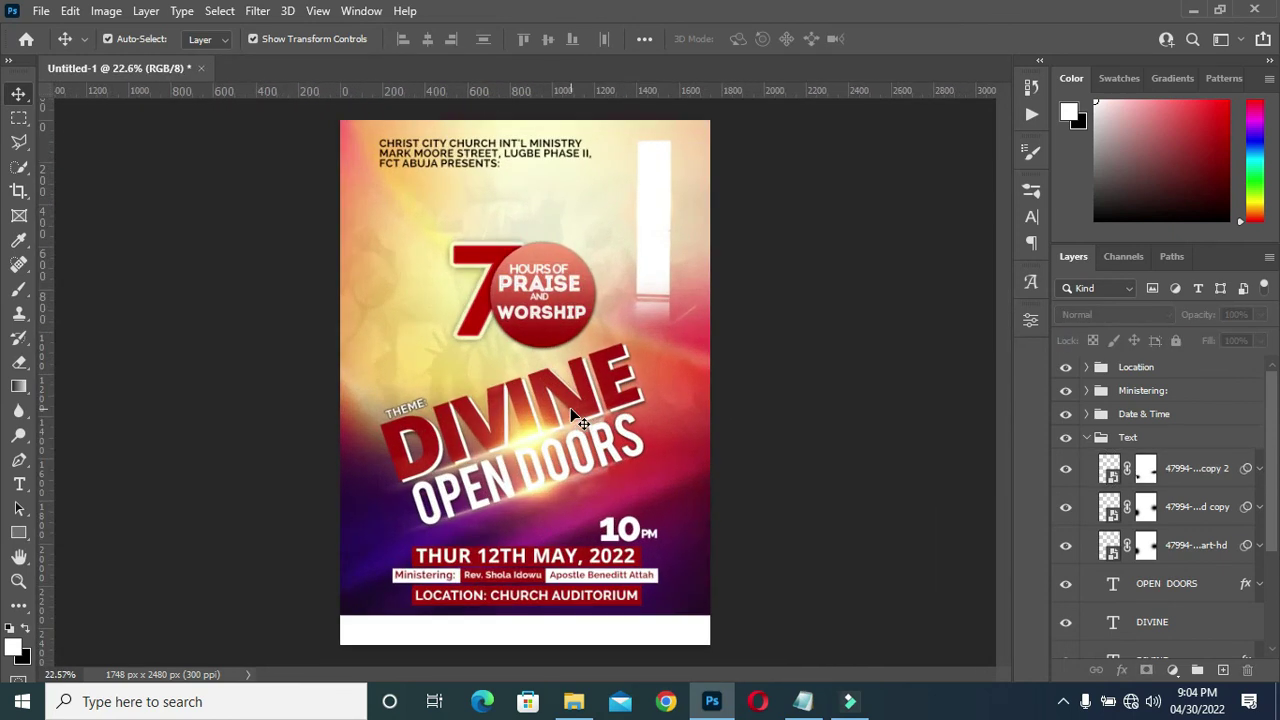
scroll(605, 385, up, 4)
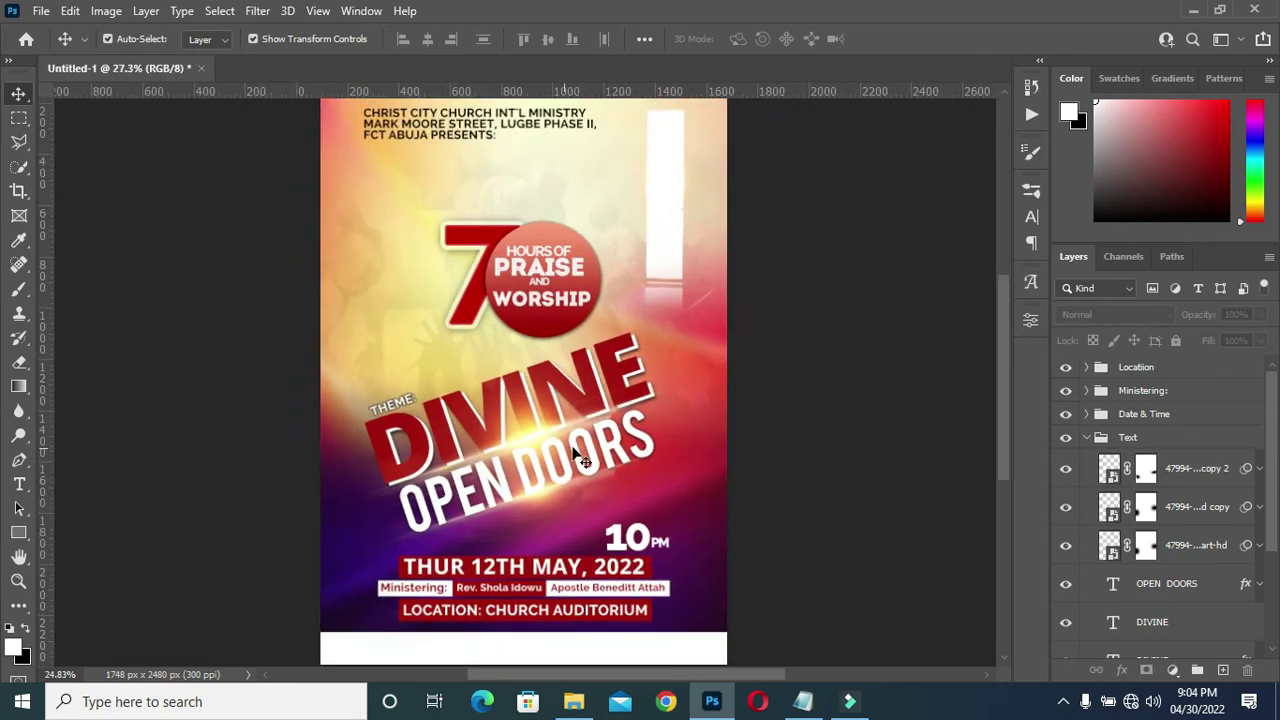
scroll(570, 453, down, 1)
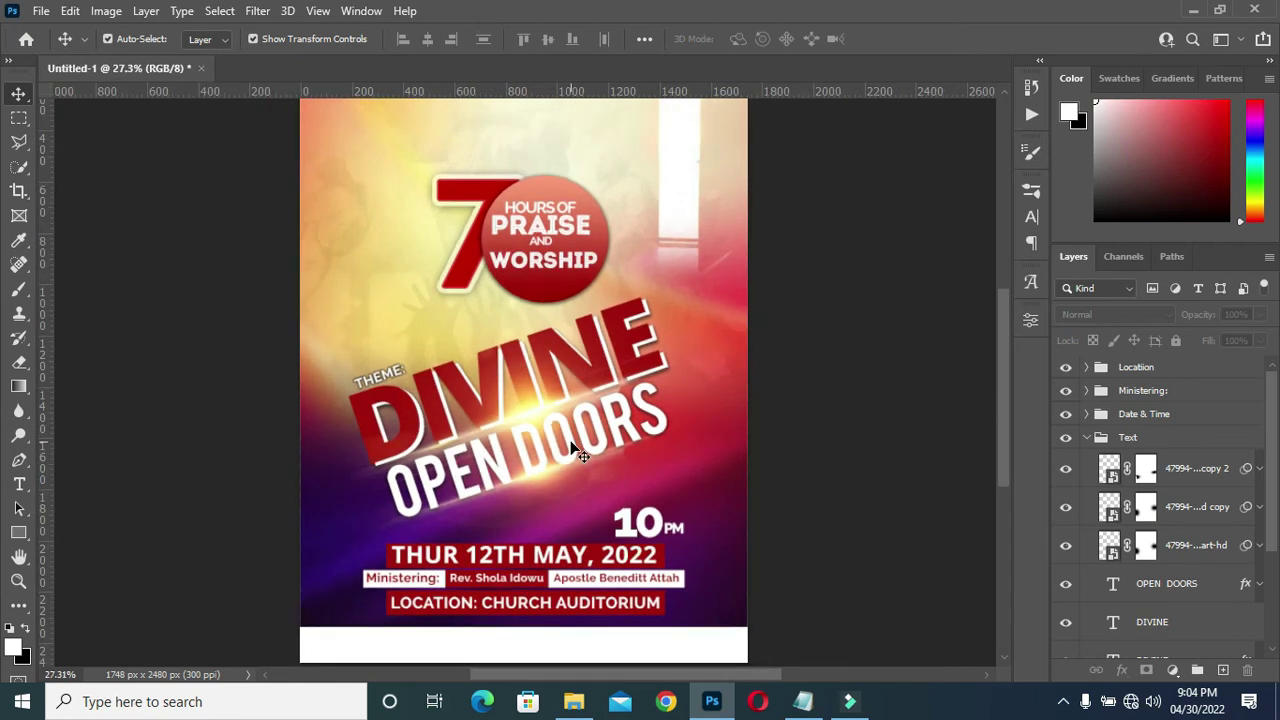